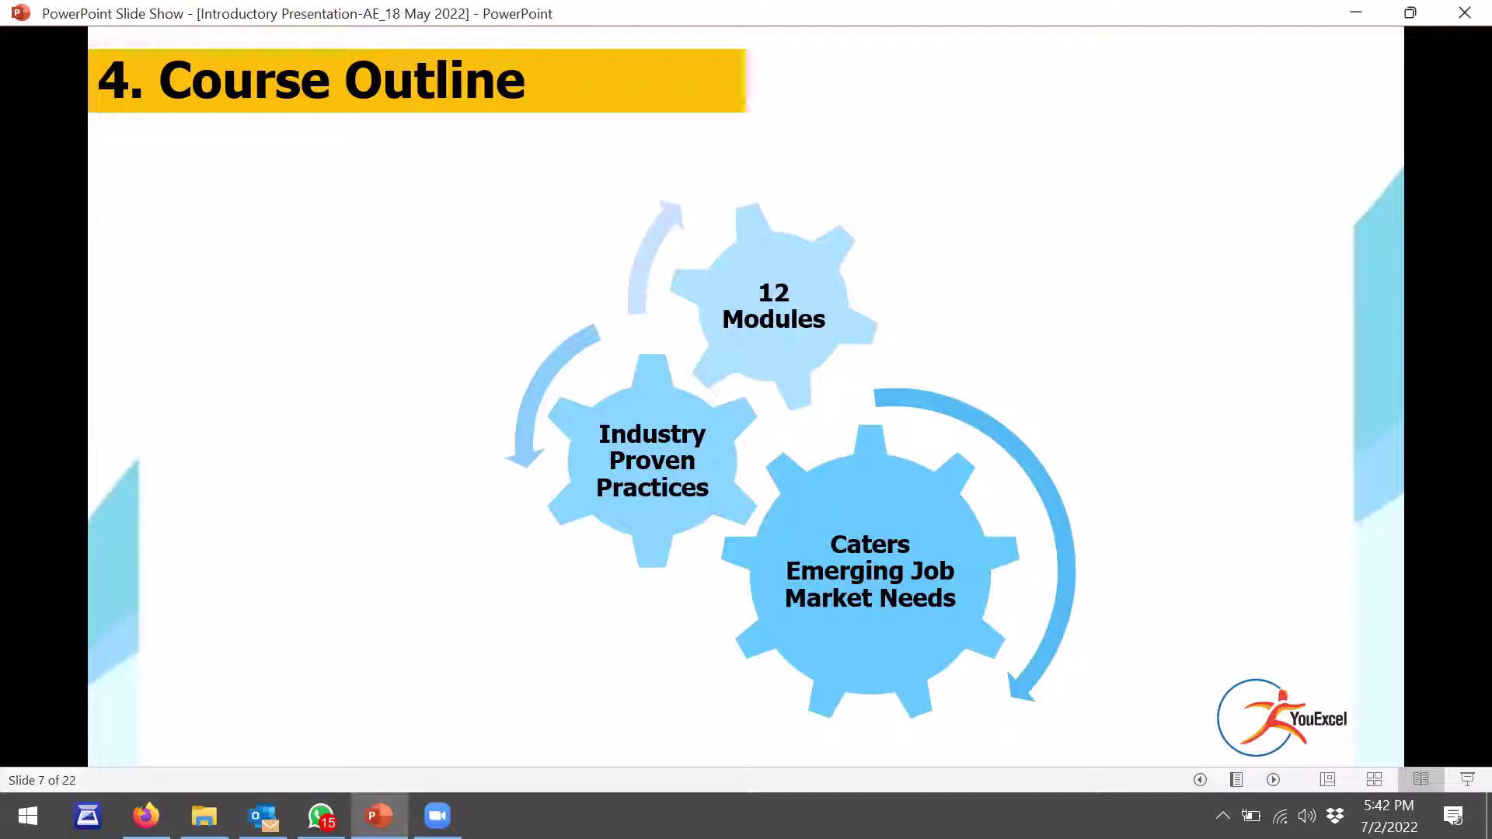
# Advance to slide 8, Learning Outcomes, and reveal the Excel data preparation and Pivot Table bullets
pyautogui.press('Right')
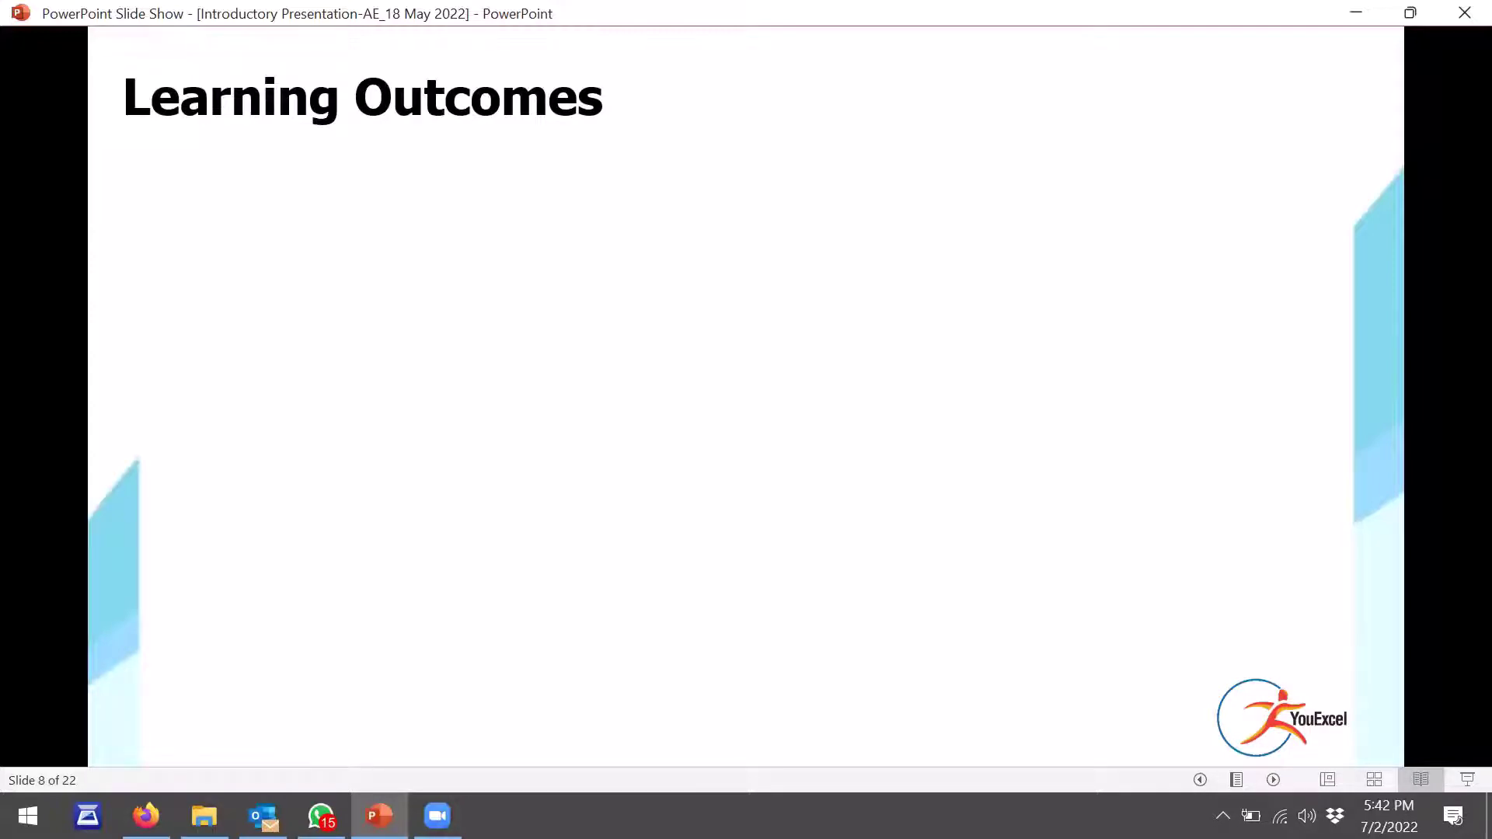
pyautogui.press('Right')
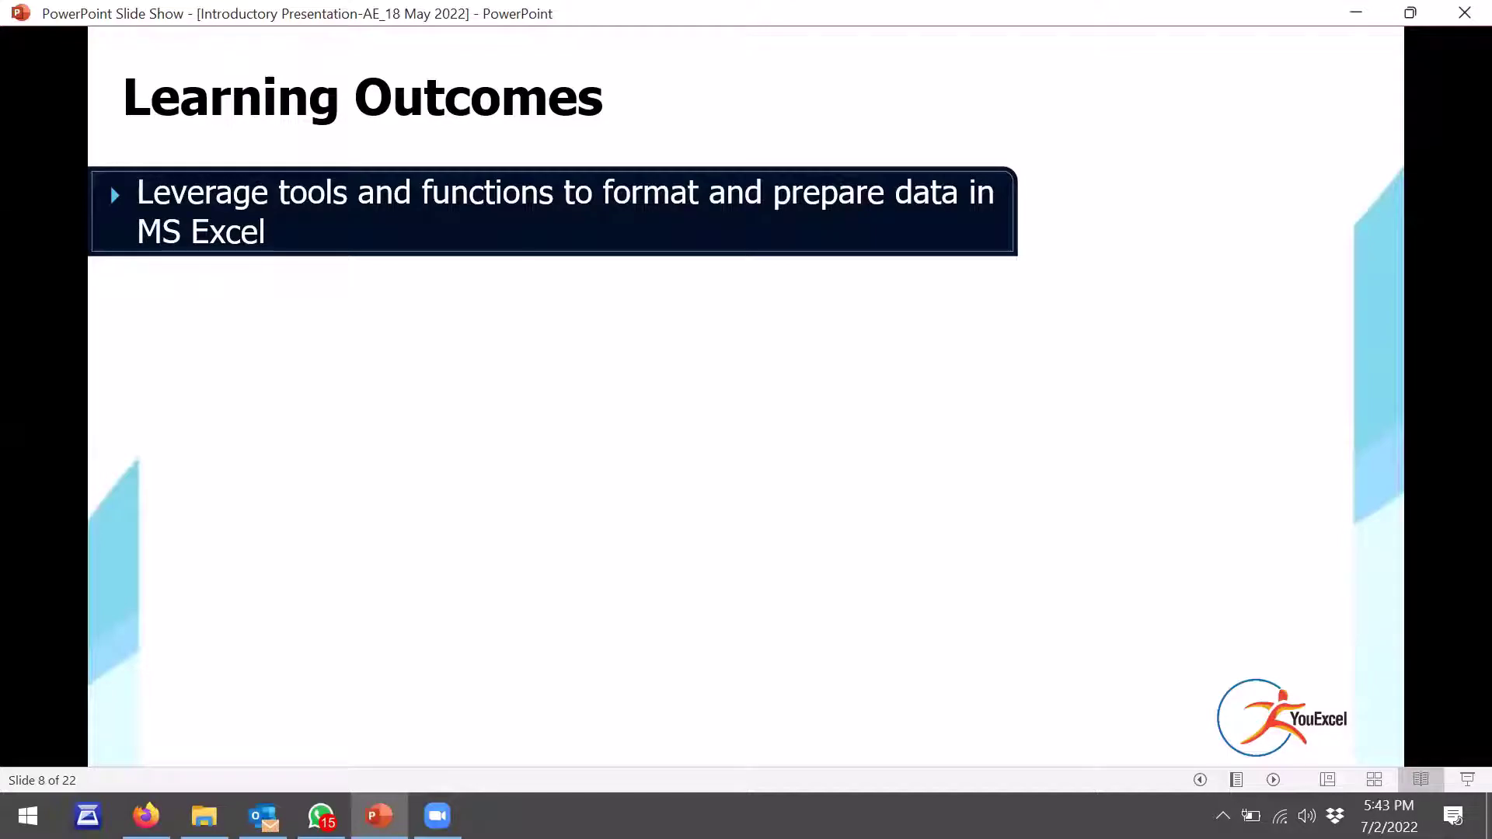
pyautogui.press('Right')
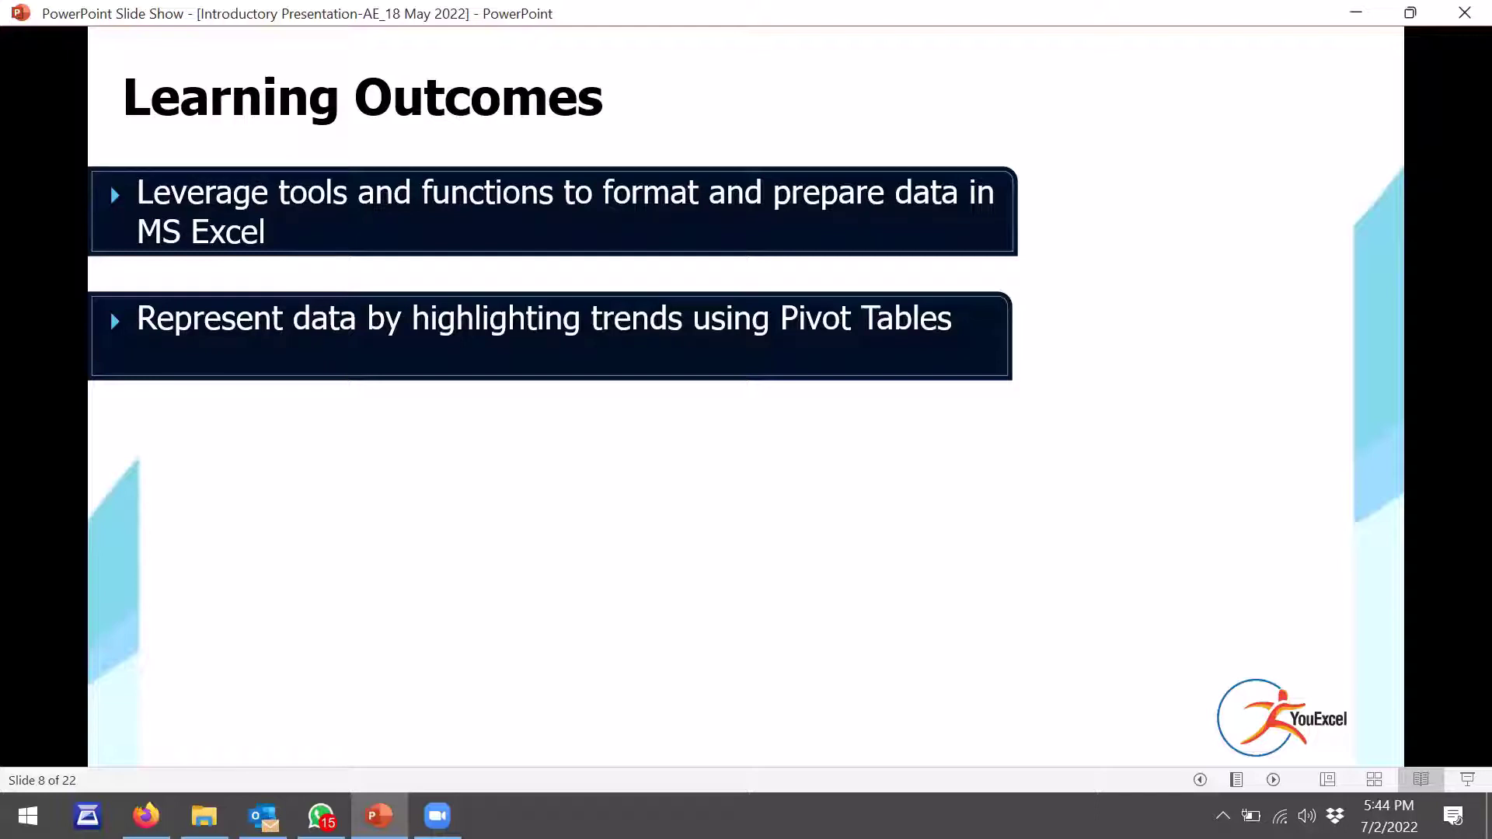
# Bring in the third and fourth bullets on data security and interactive power dashboards
pyautogui.press('Right')
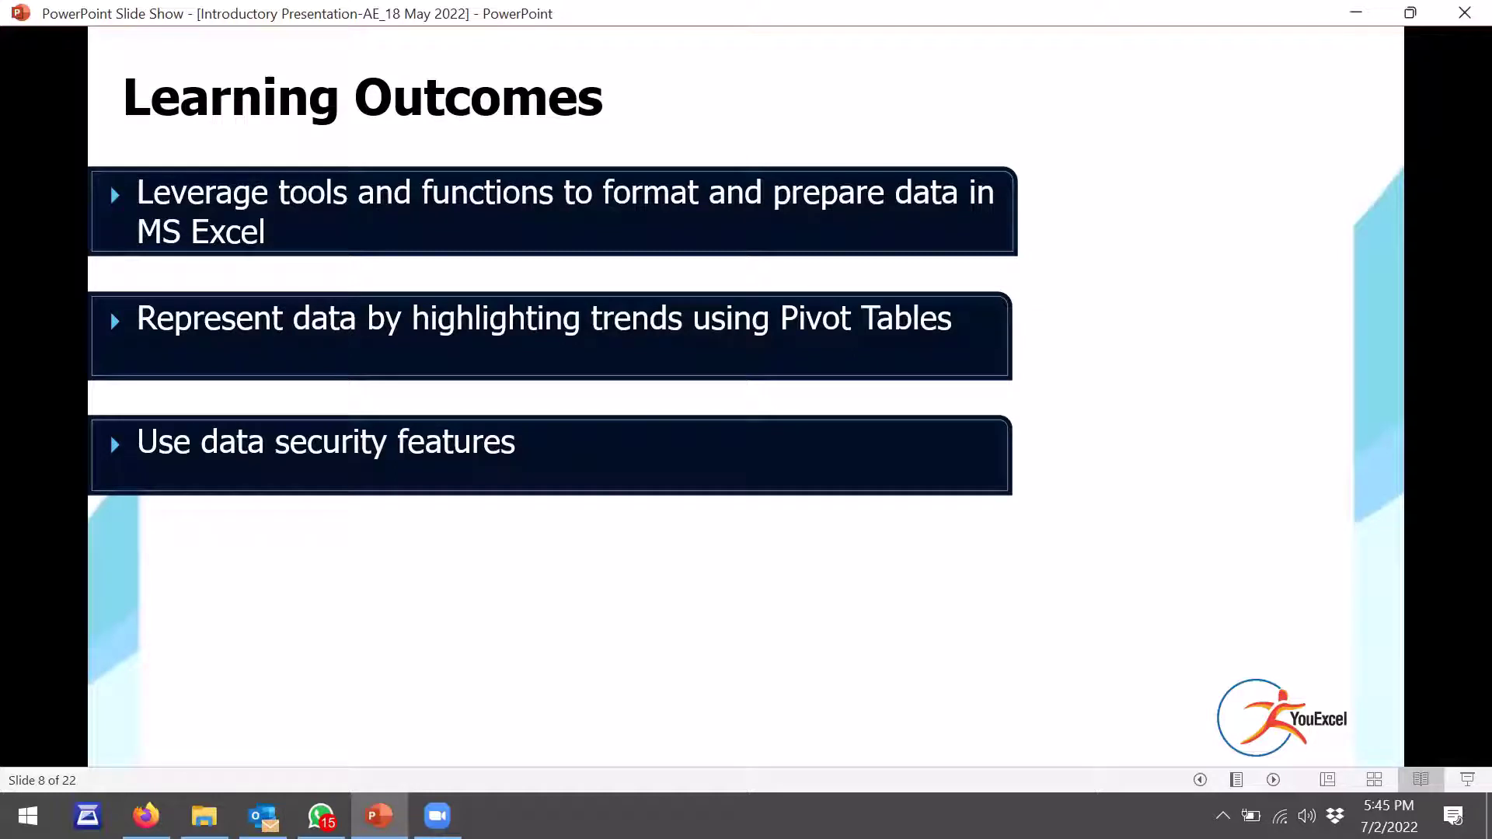
pyautogui.press('Right')
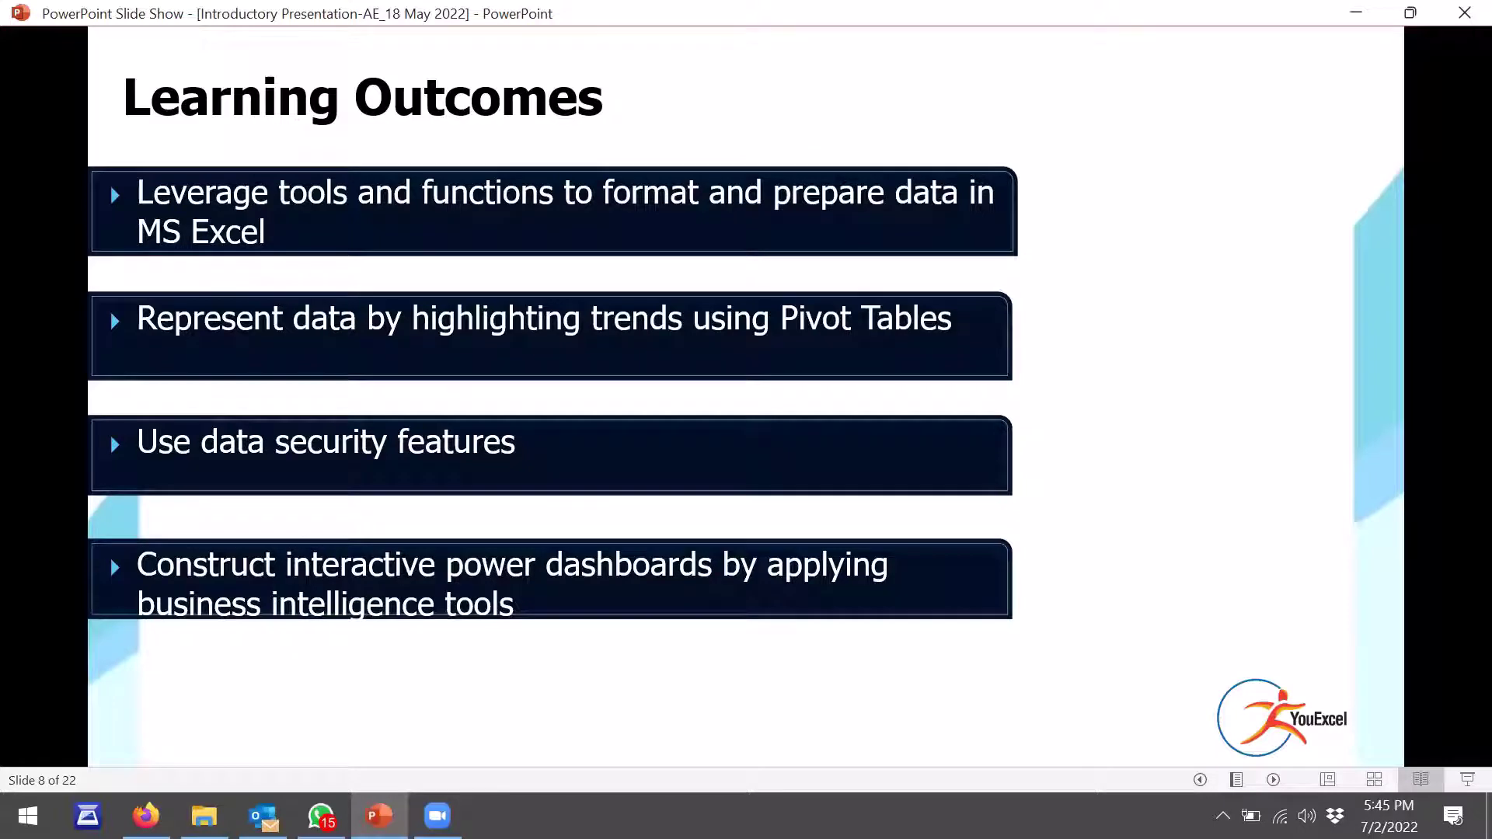
# Show the fifth bullet on presenting dashboards, then advance to slide 9, How the programme will work
pyautogui.press('Right')
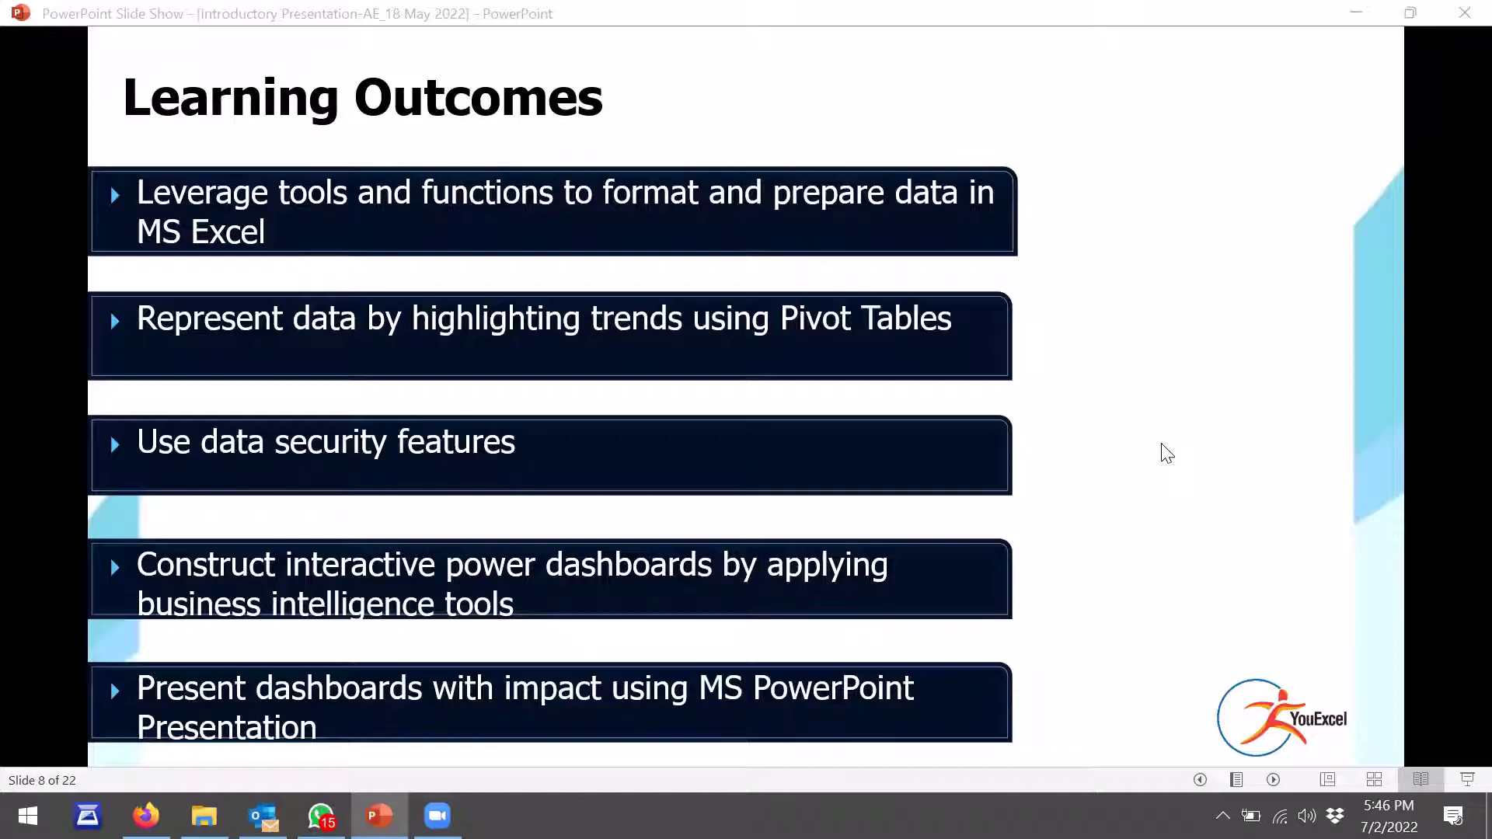
pyautogui.click(1073, 594)
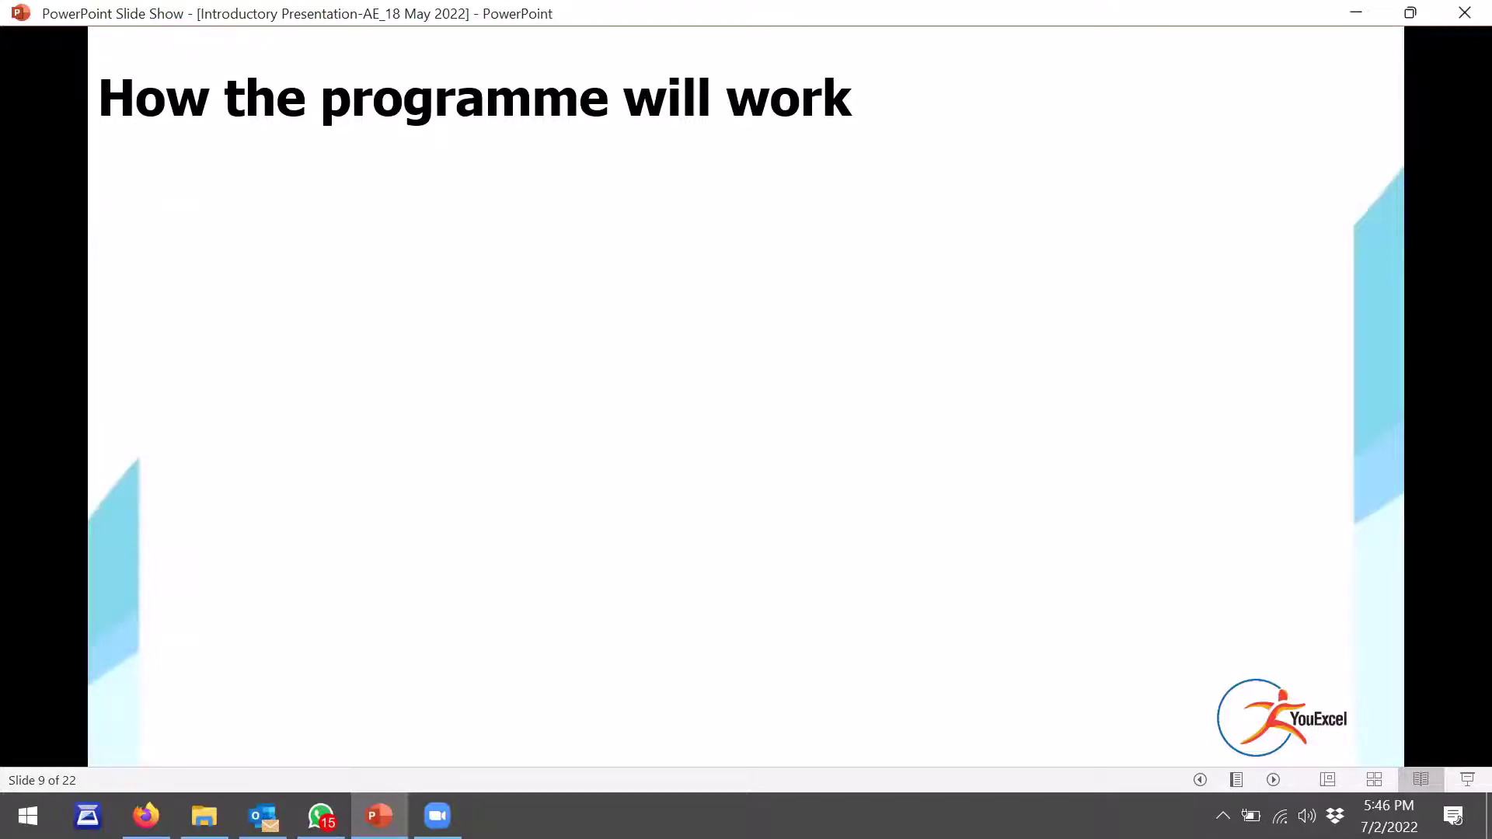
# Go back to slide 8 and exit the slide show to the editing view
pyautogui.press('Left')
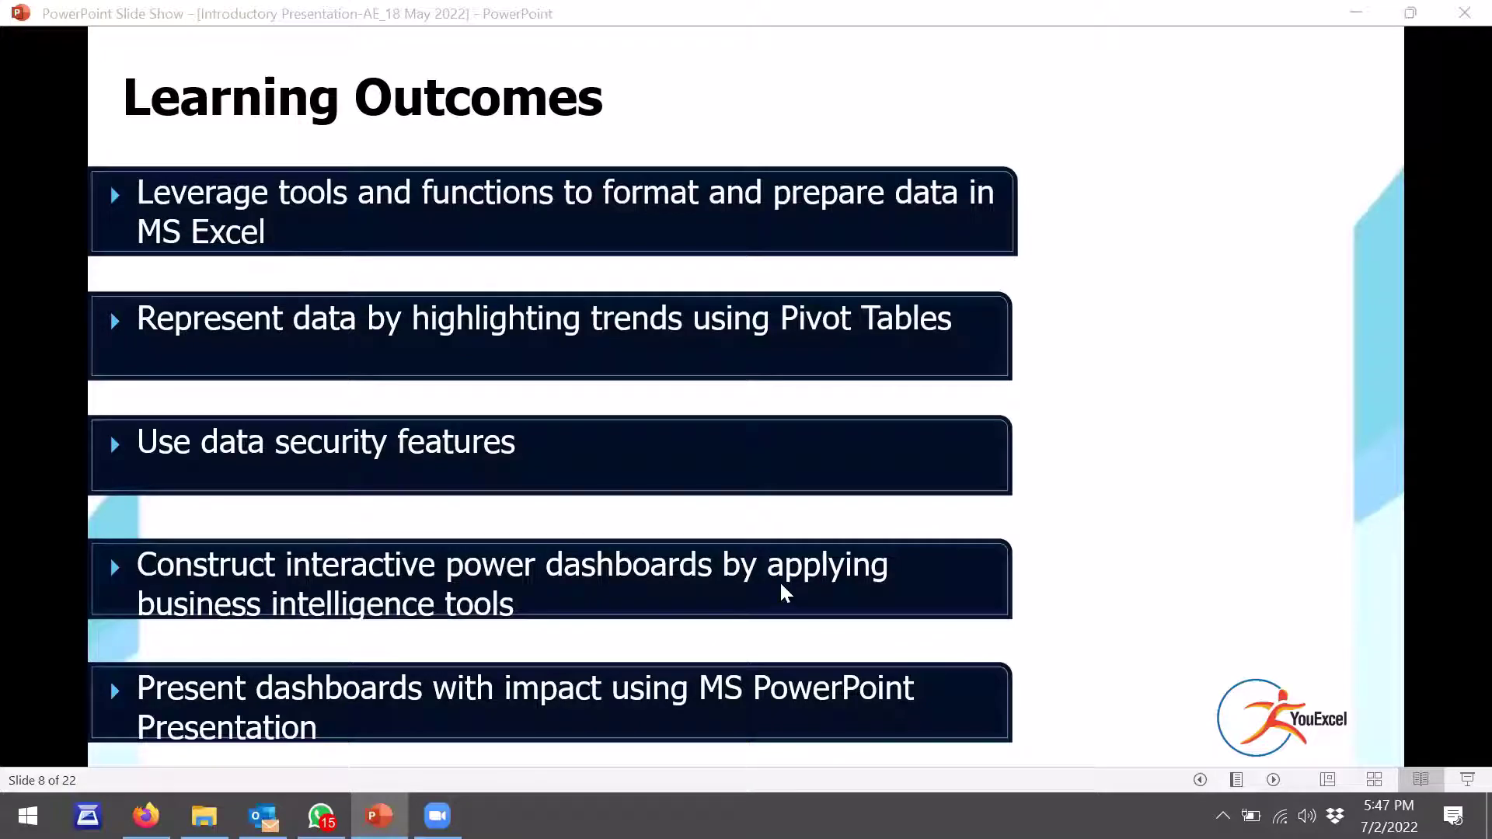
pyautogui.press('Escape')
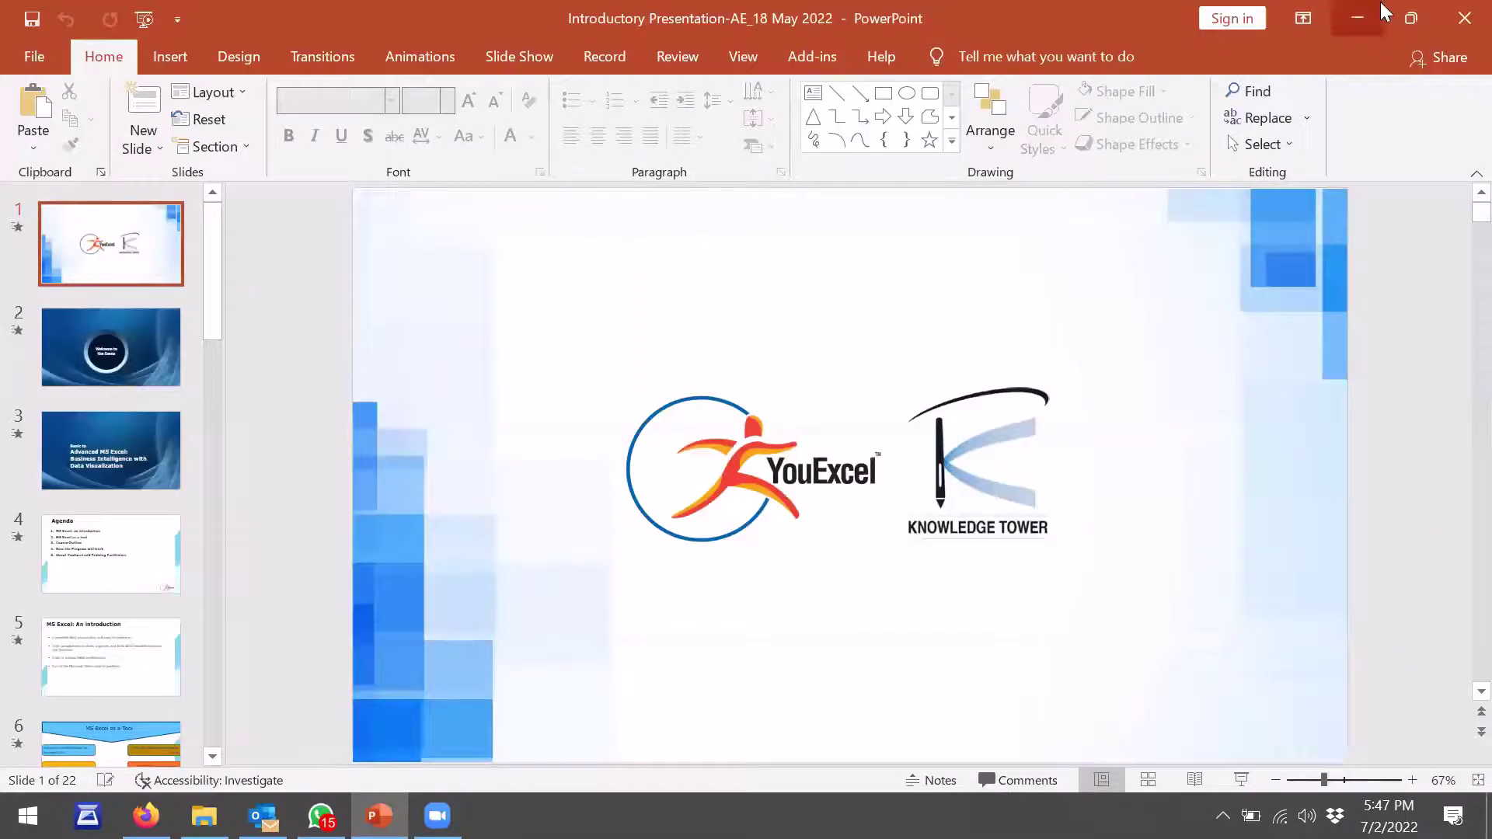
# Minimize PowerPoint and open UNIT - 1 (INTRODUCTION TO MS EXCEL) from Demo AEDV > Module # 1
pyautogui.click(1375, 19)
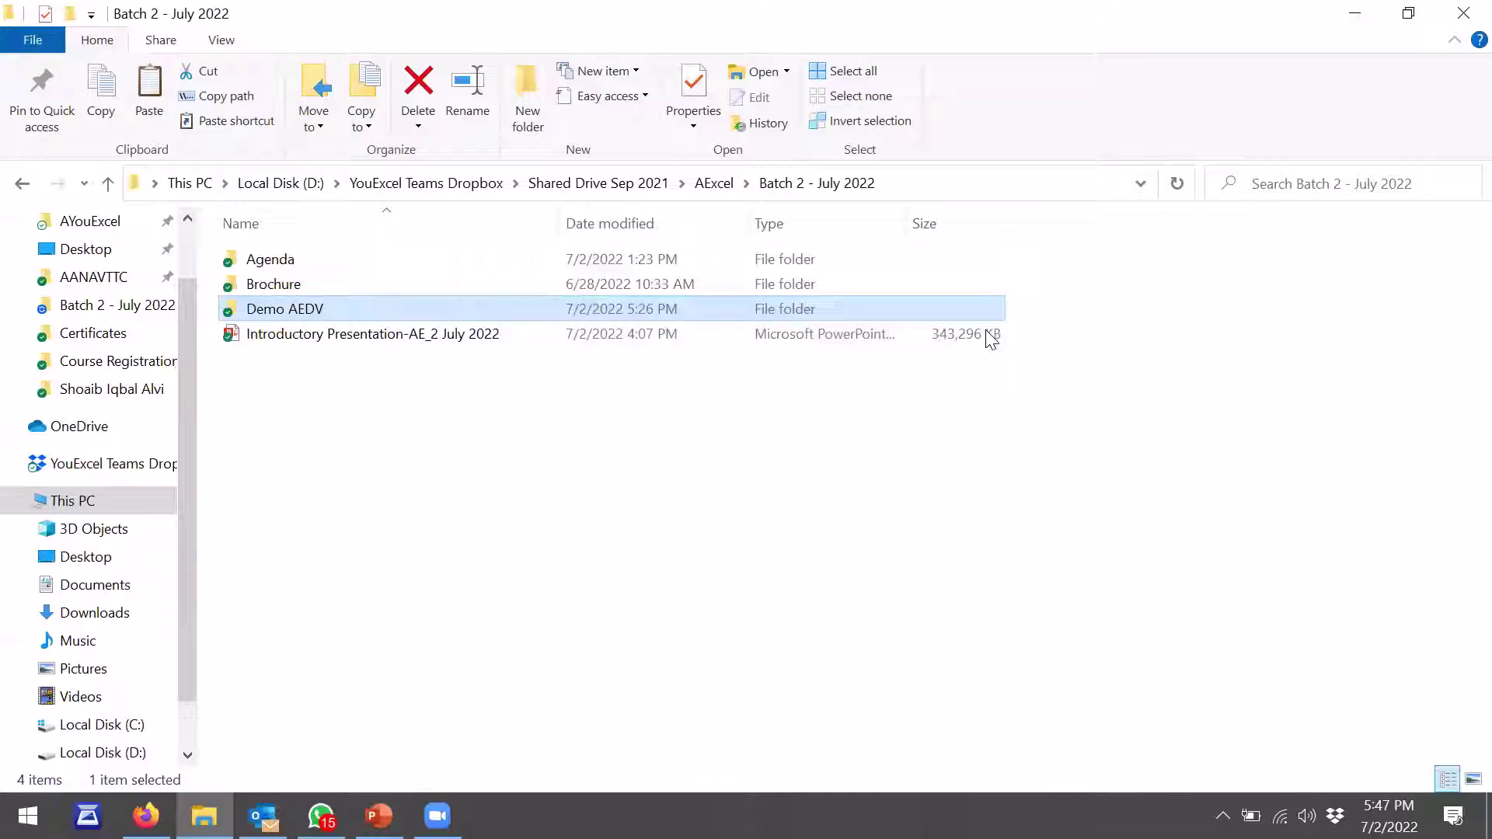
pyautogui.press('Return')
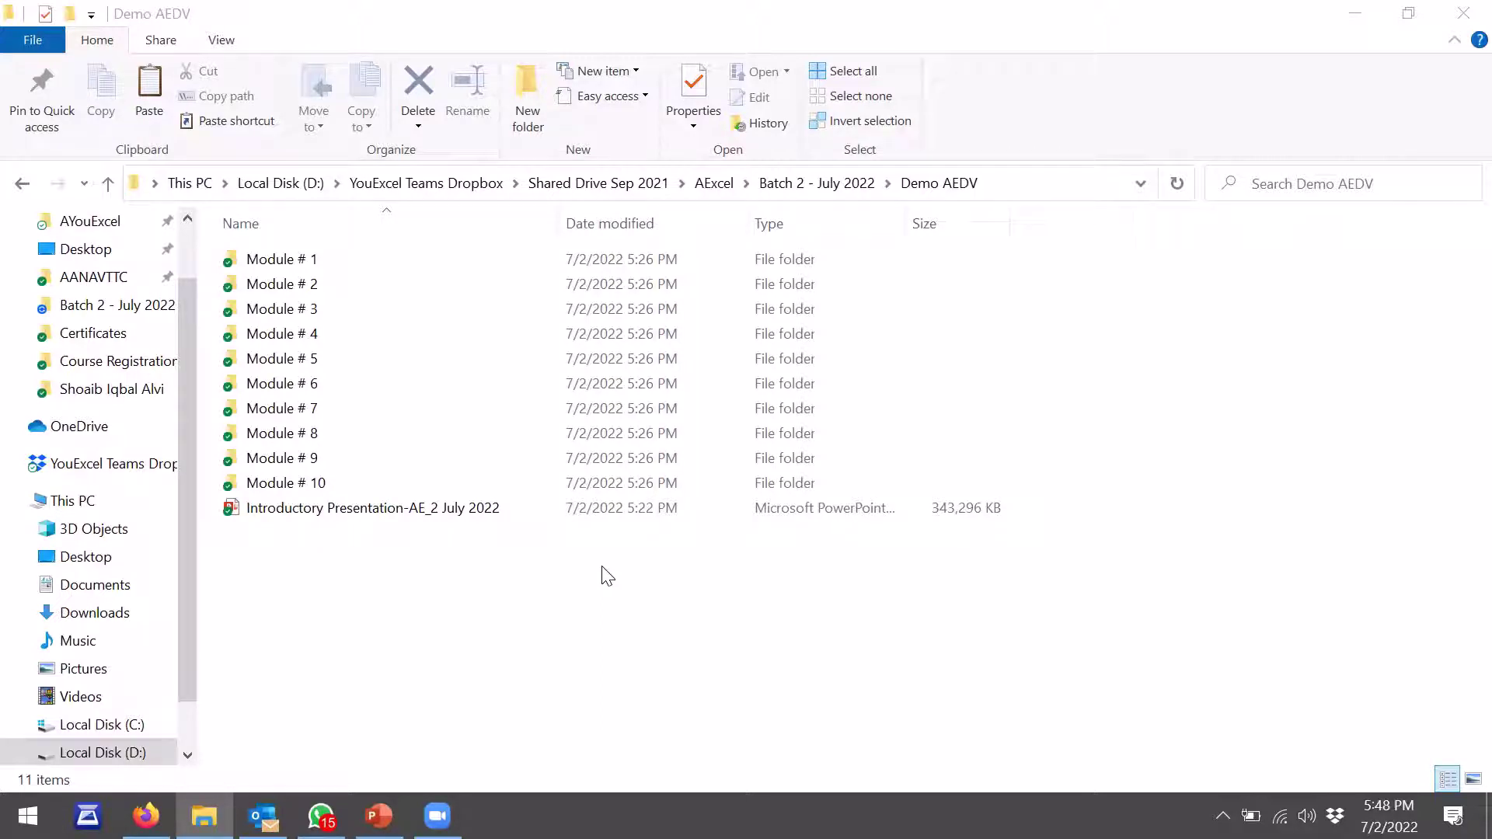
pyautogui.doubleClick(576, 258)
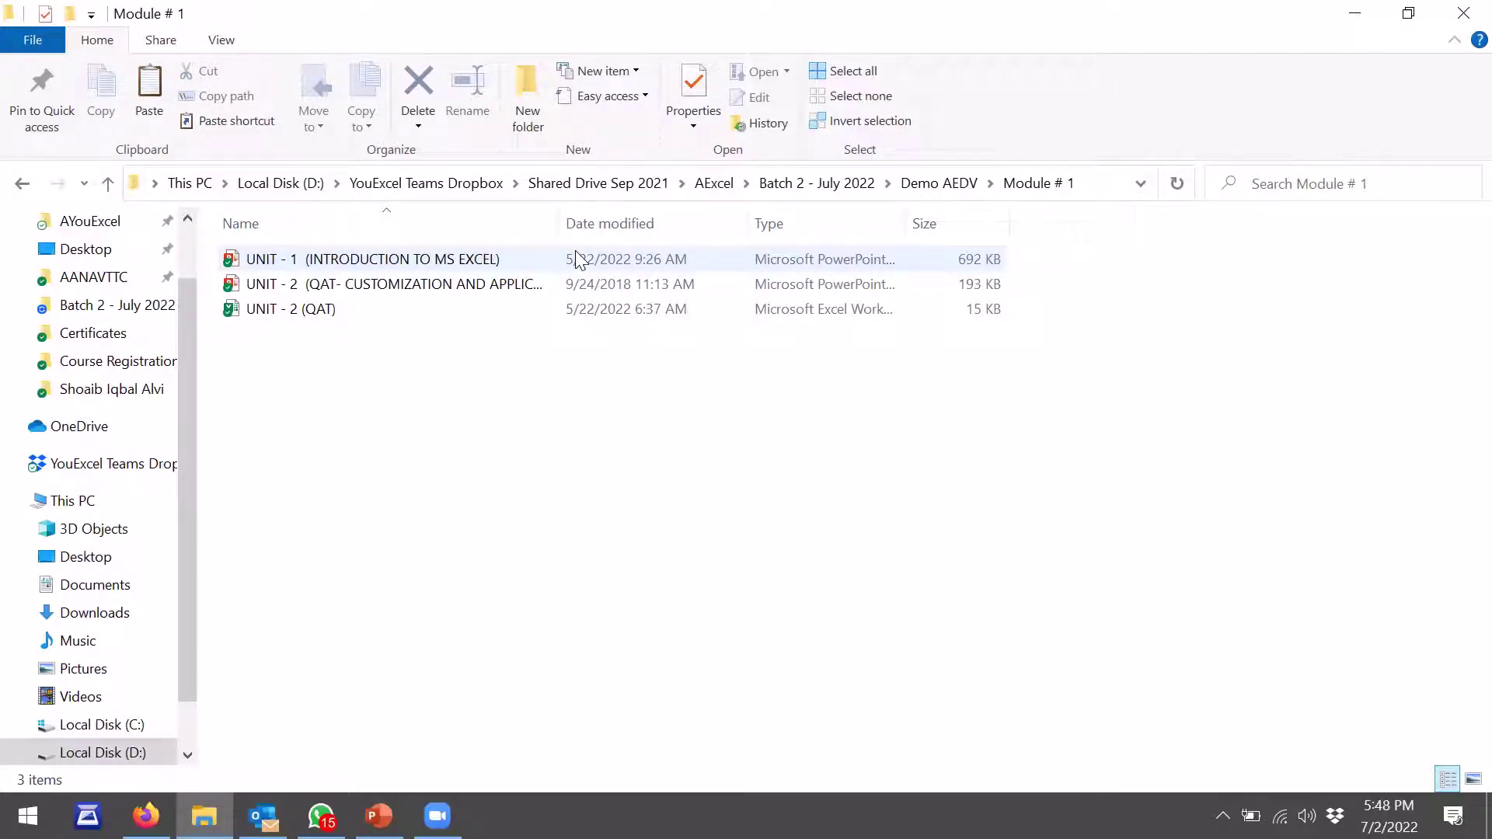
pyautogui.doubleClick(576, 253)
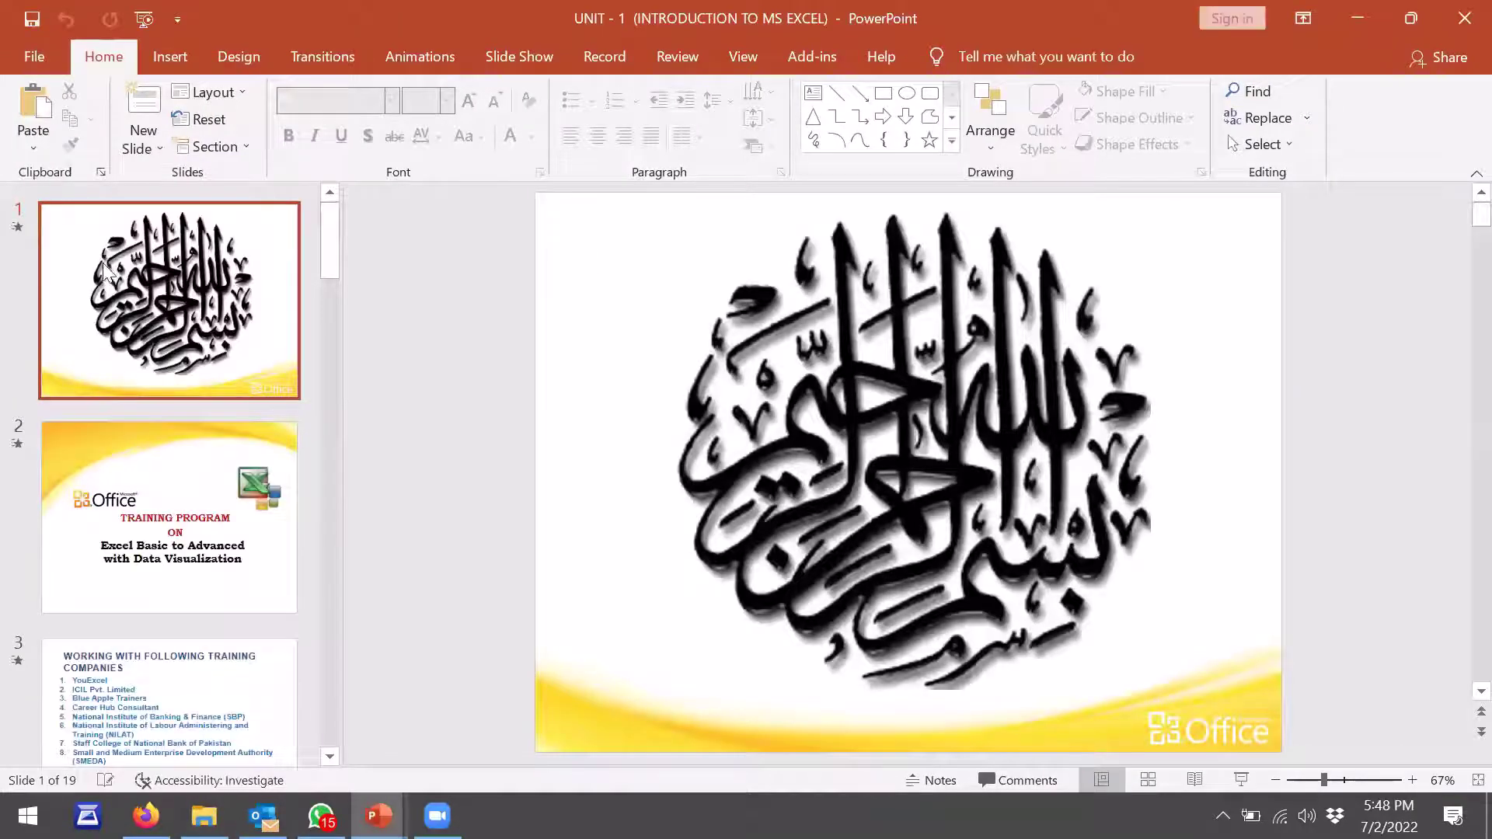
# Browse from slide 2, the training program title, down to slide 6 on what Excel means
pyautogui.click(224, 579)
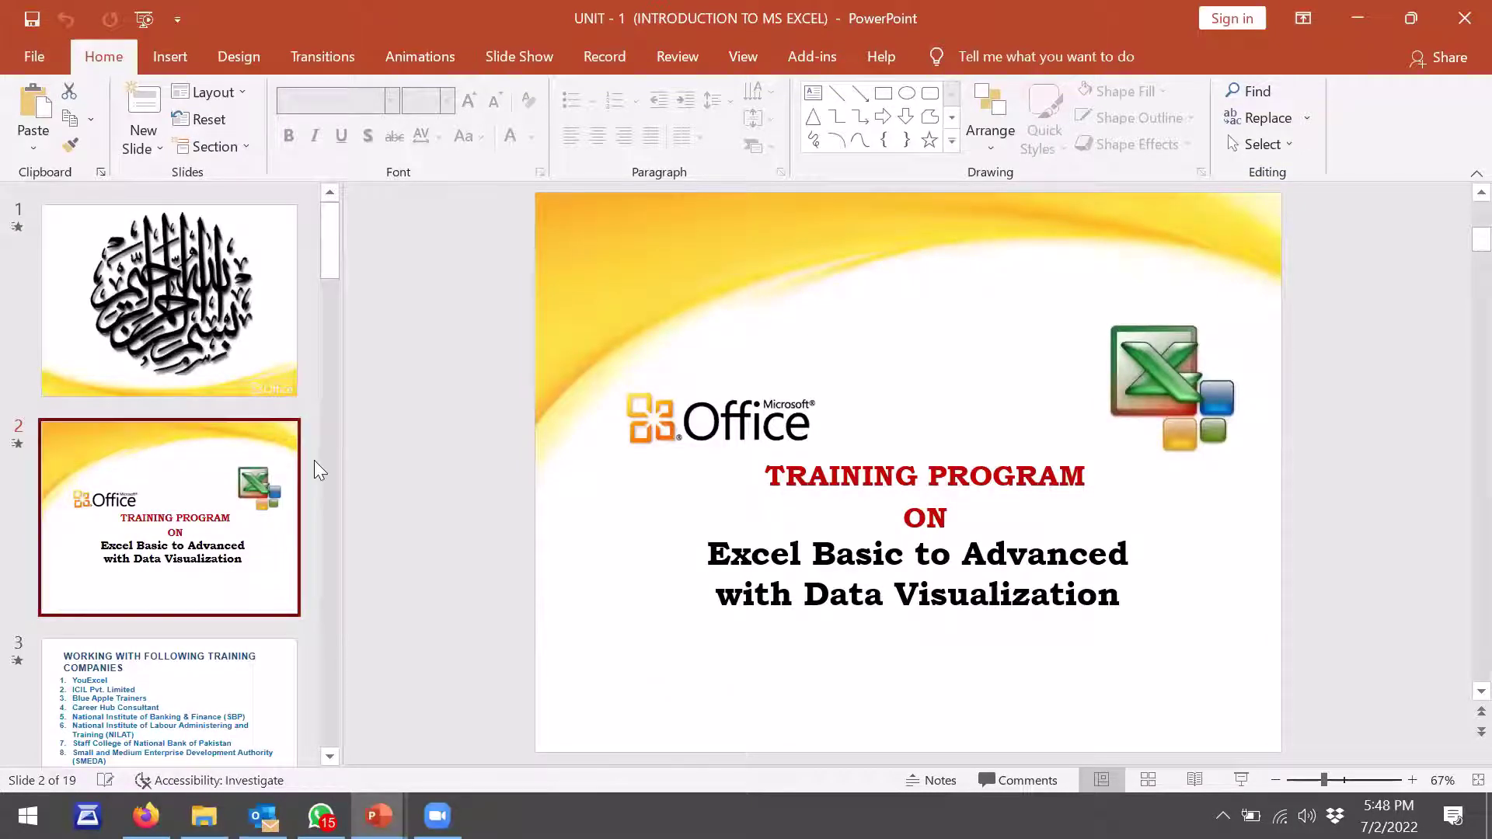
pyautogui.scroll(-3, 330, 265)
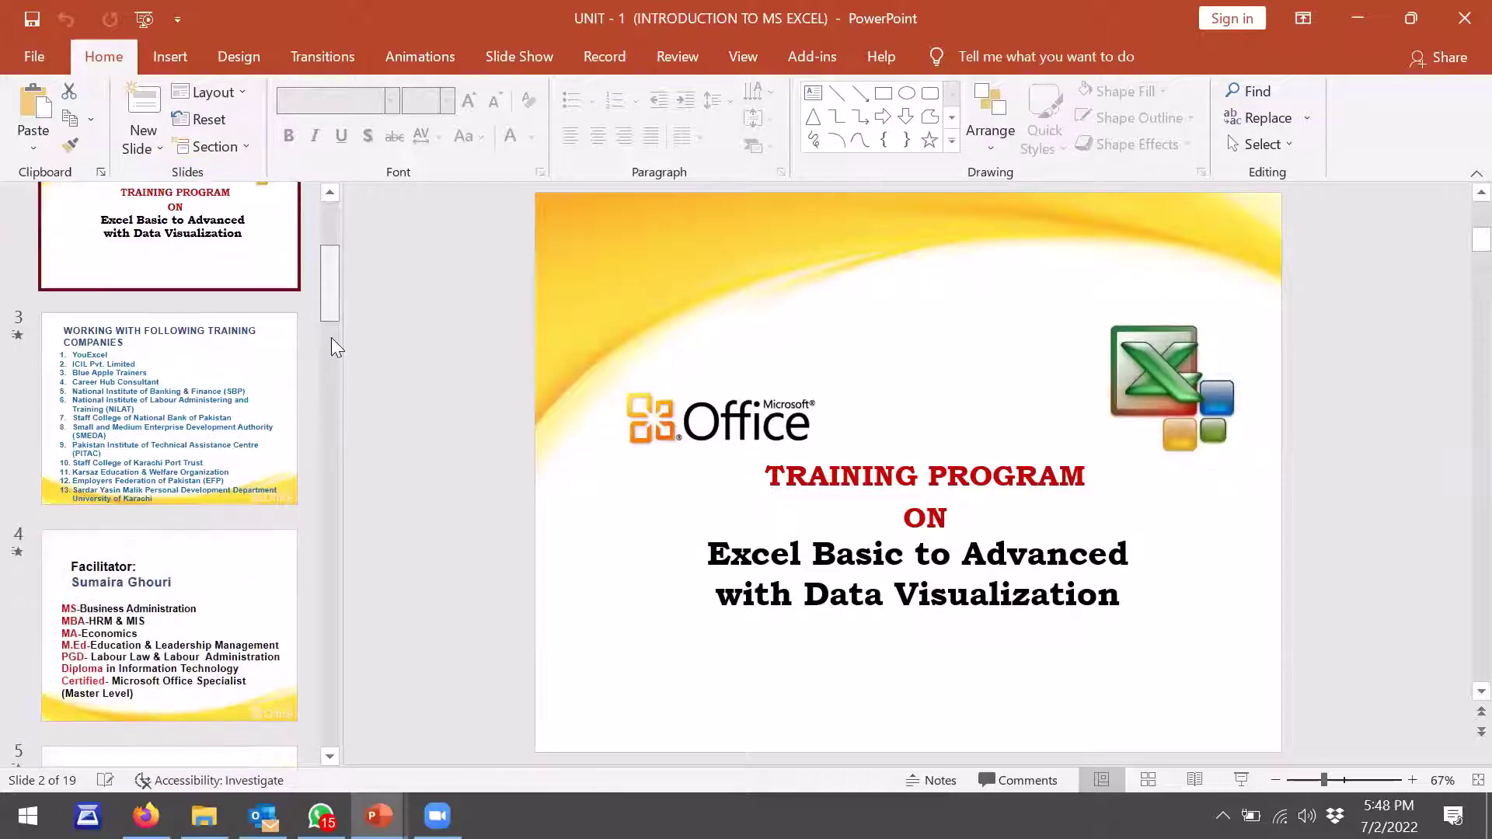
pyautogui.scroll(-3, 332, 342)
pyautogui.scroll(-3, 333, 342)
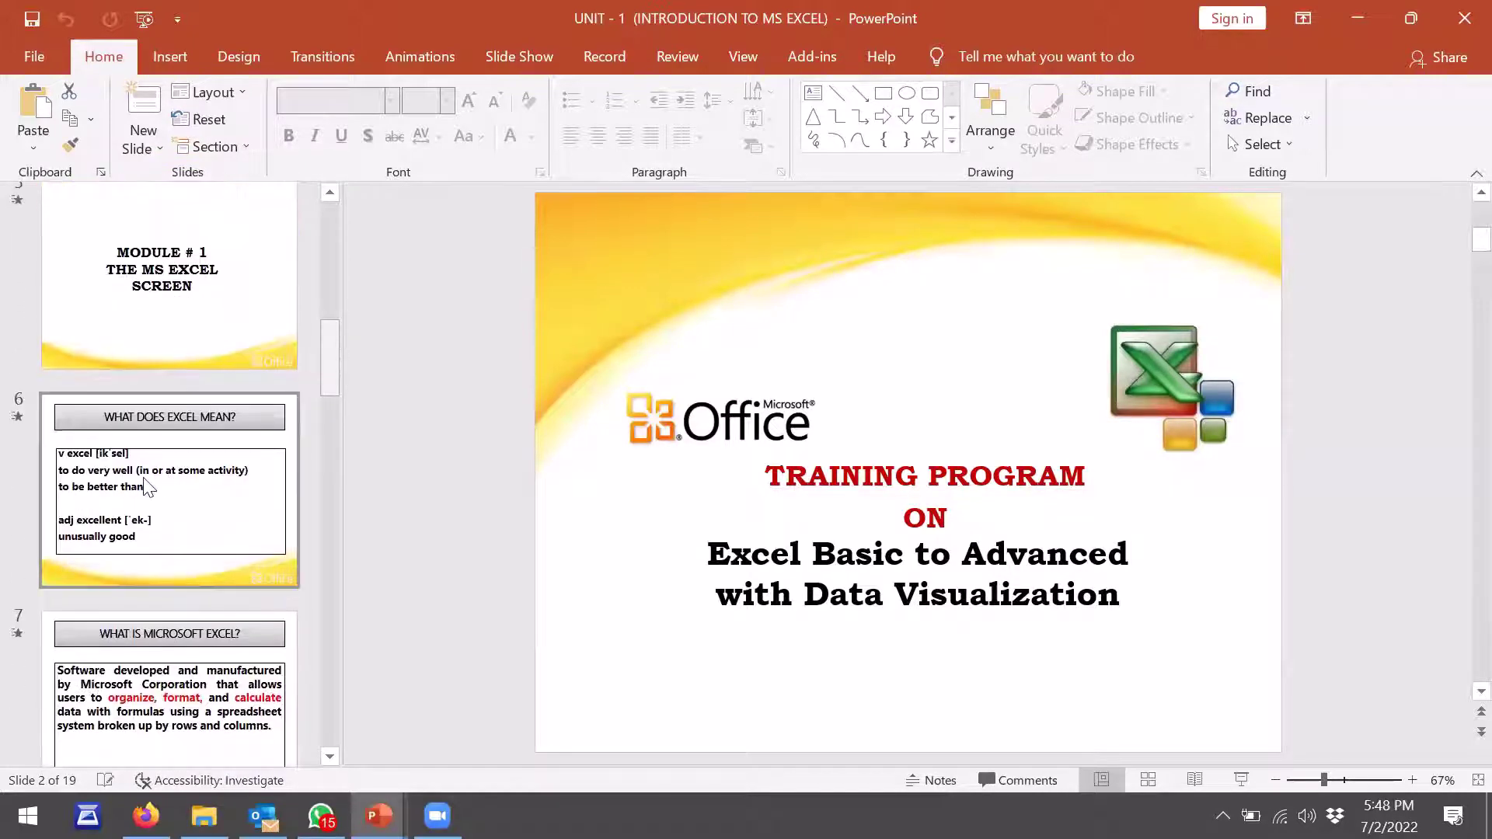
pyautogui.click(148, 486)
# Step through the Excel 2003, Ribbon and Office Button slides to slide 19, then close
pyautogui.press('Down')
pyautogui.press('Down')
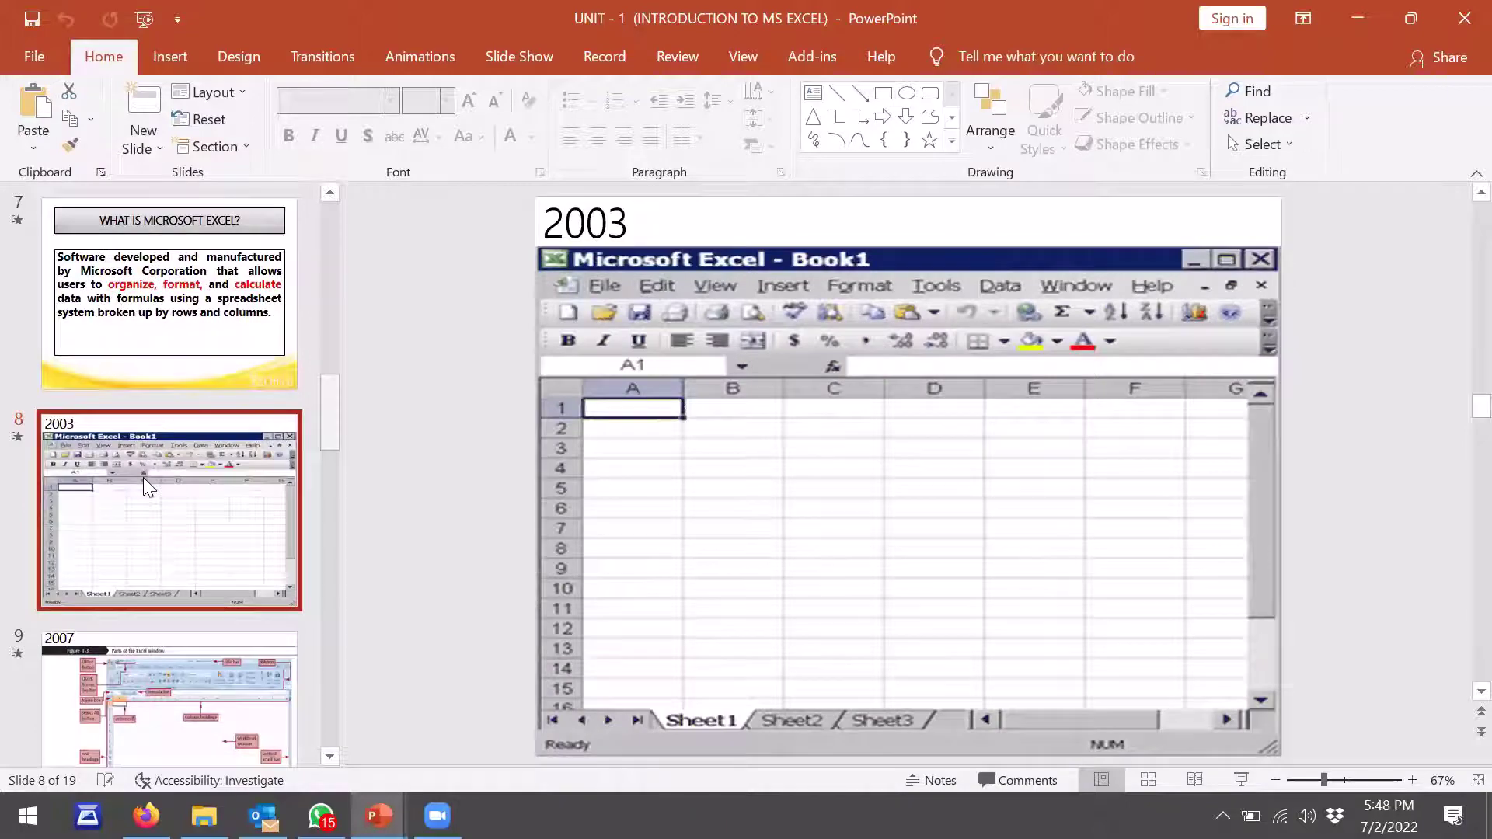
pyautogui.press('Down')
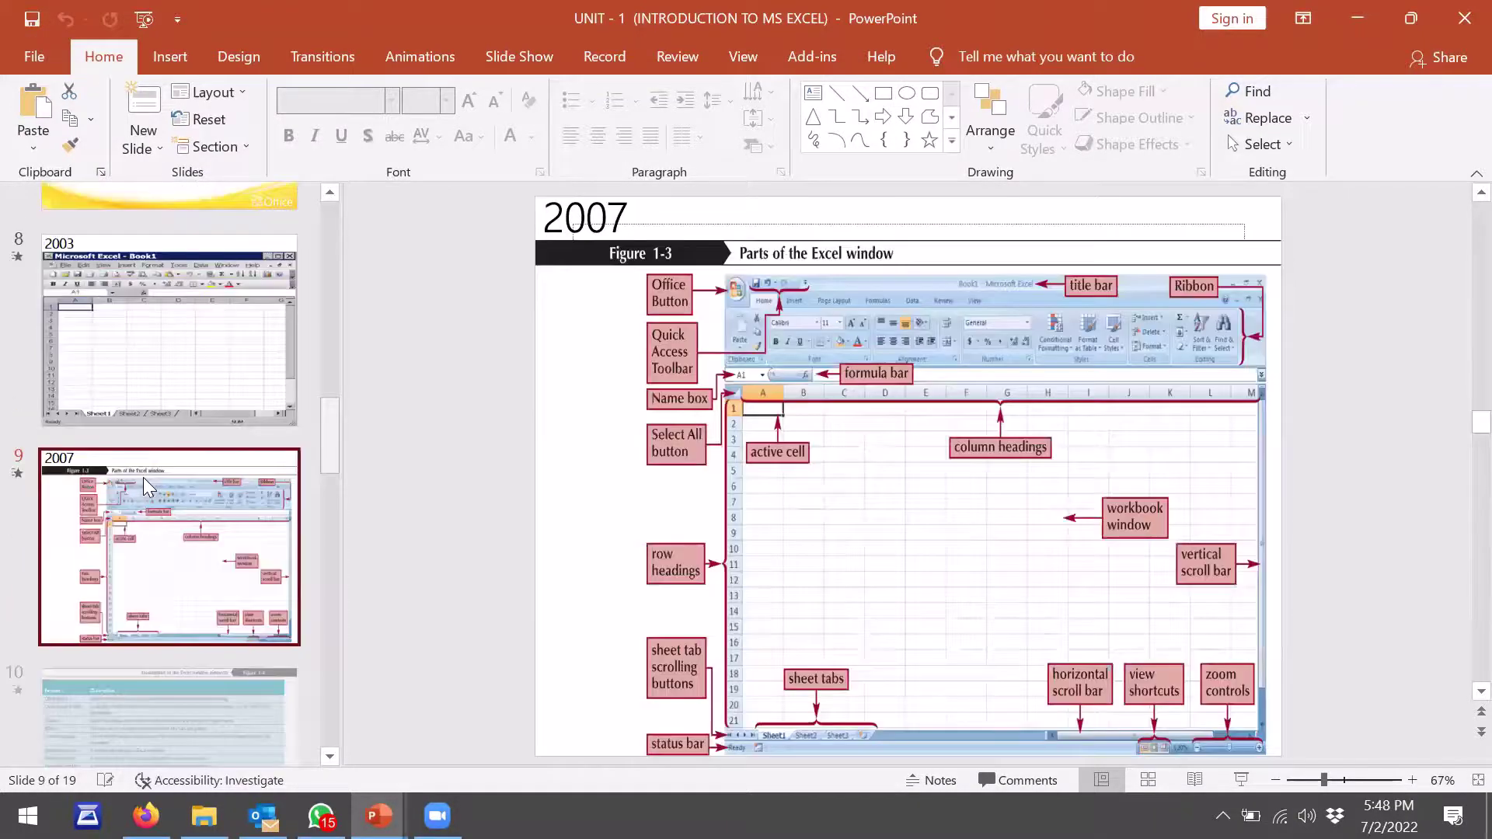
pyautogui.press('Down')
pyautogui.press('Down')
pyautogui.press('Down')
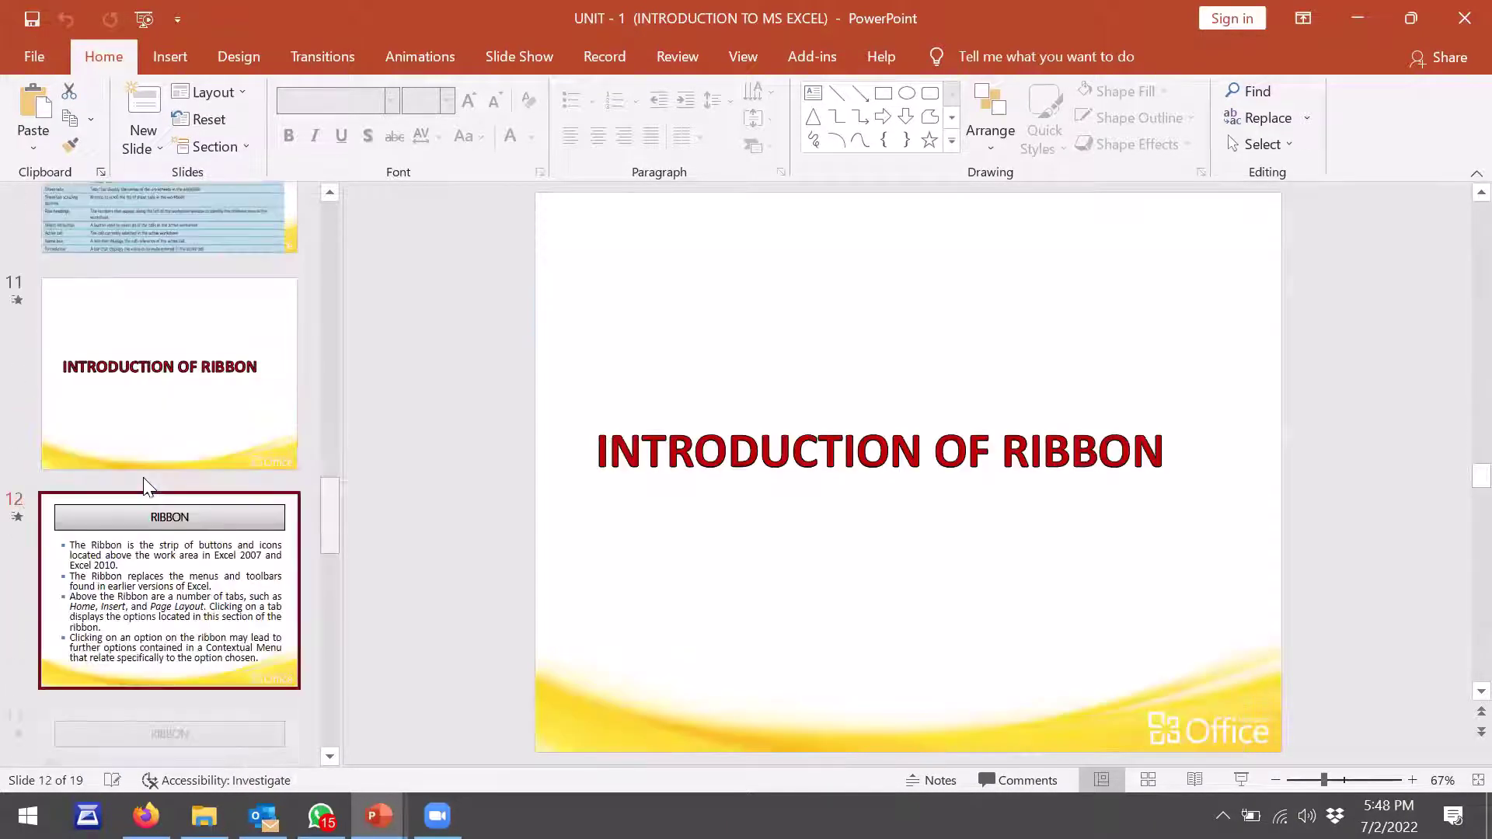
pyautogui.press('Down')
pyautogui.press('Down')
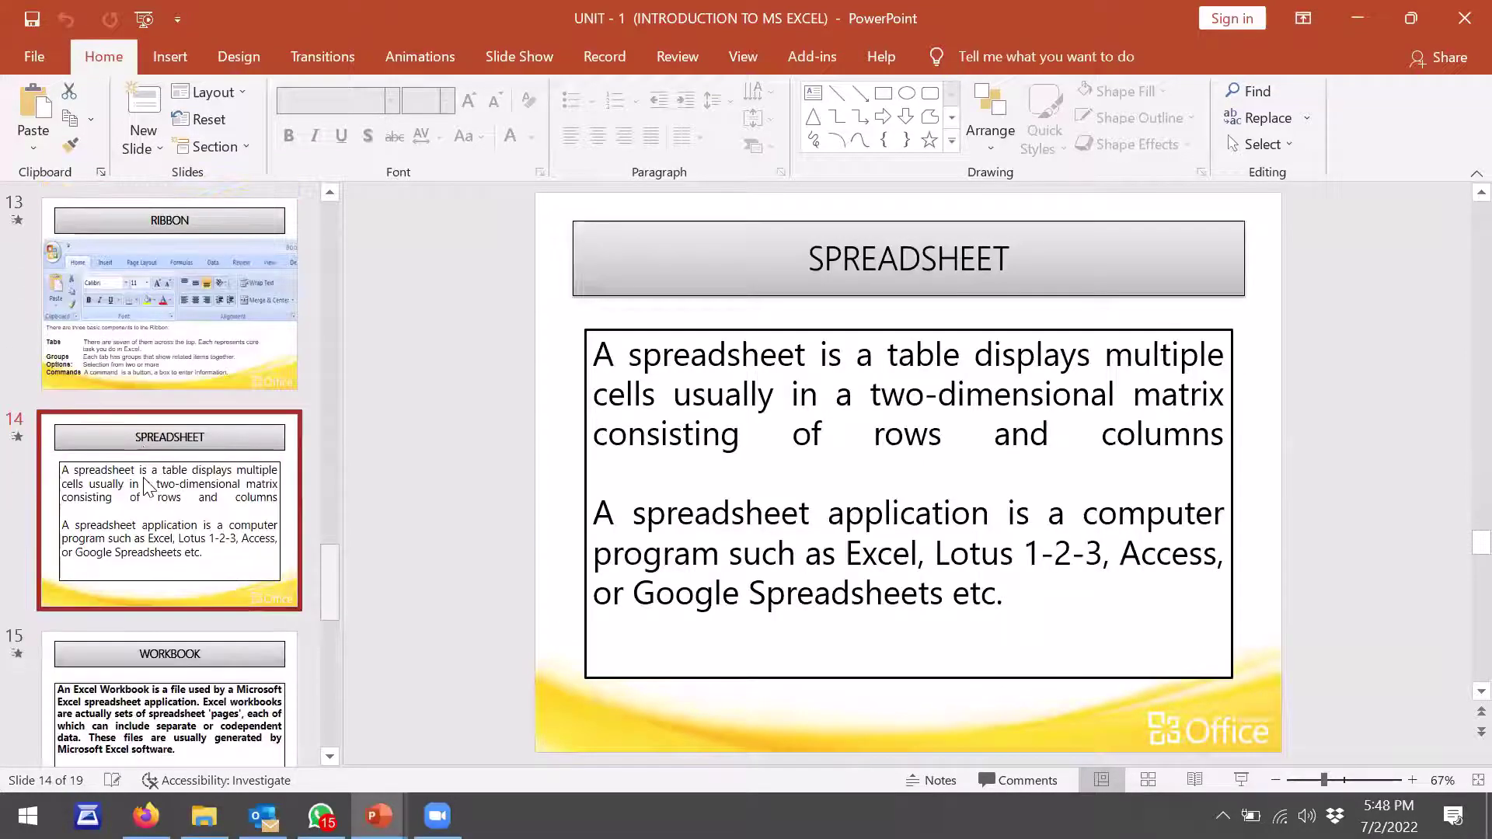
pyautogui.press('Down')
pyautogui.press('Down')
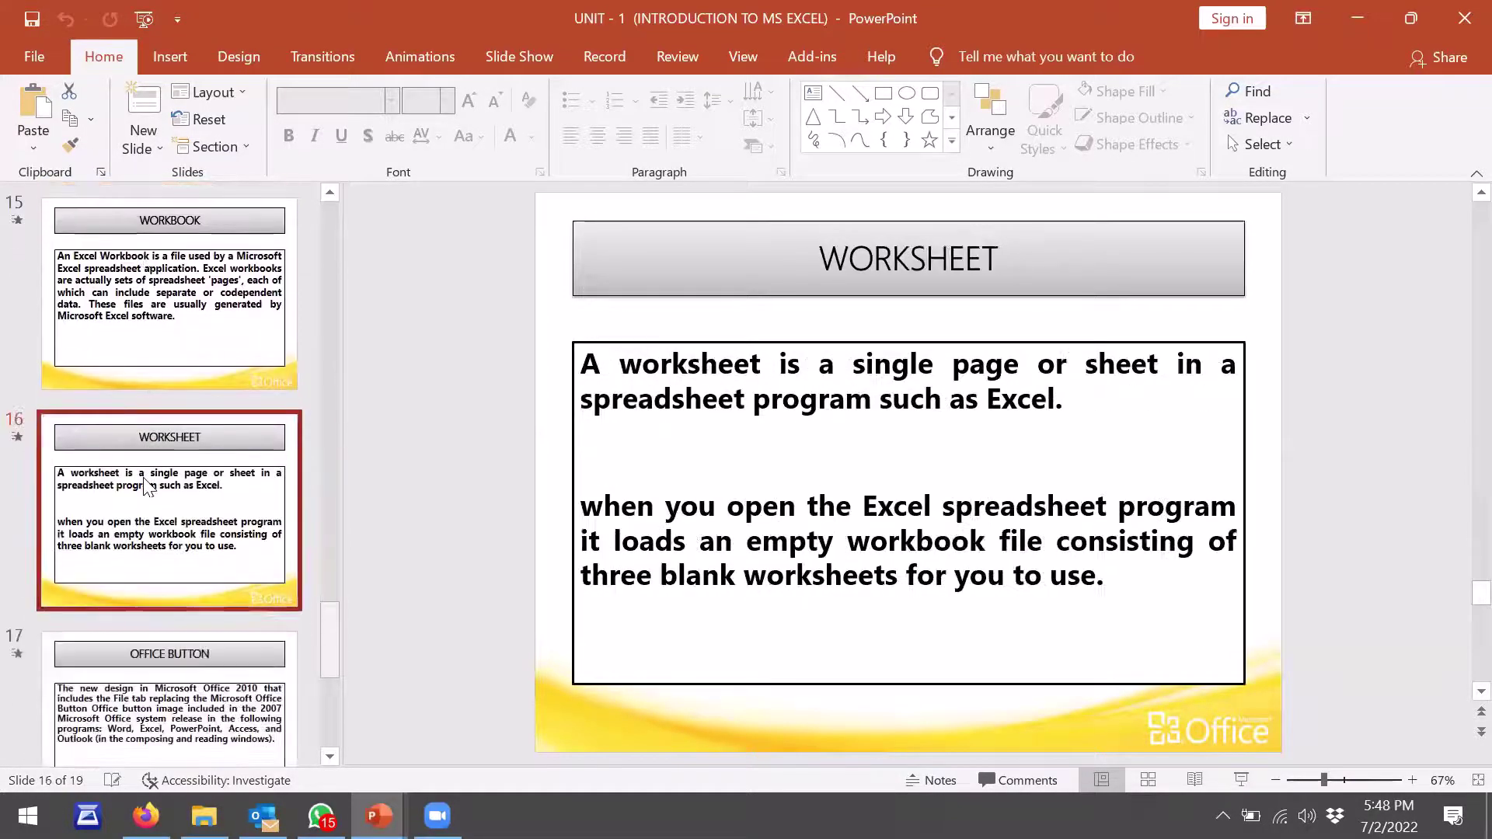
pyautogui.press('Down')
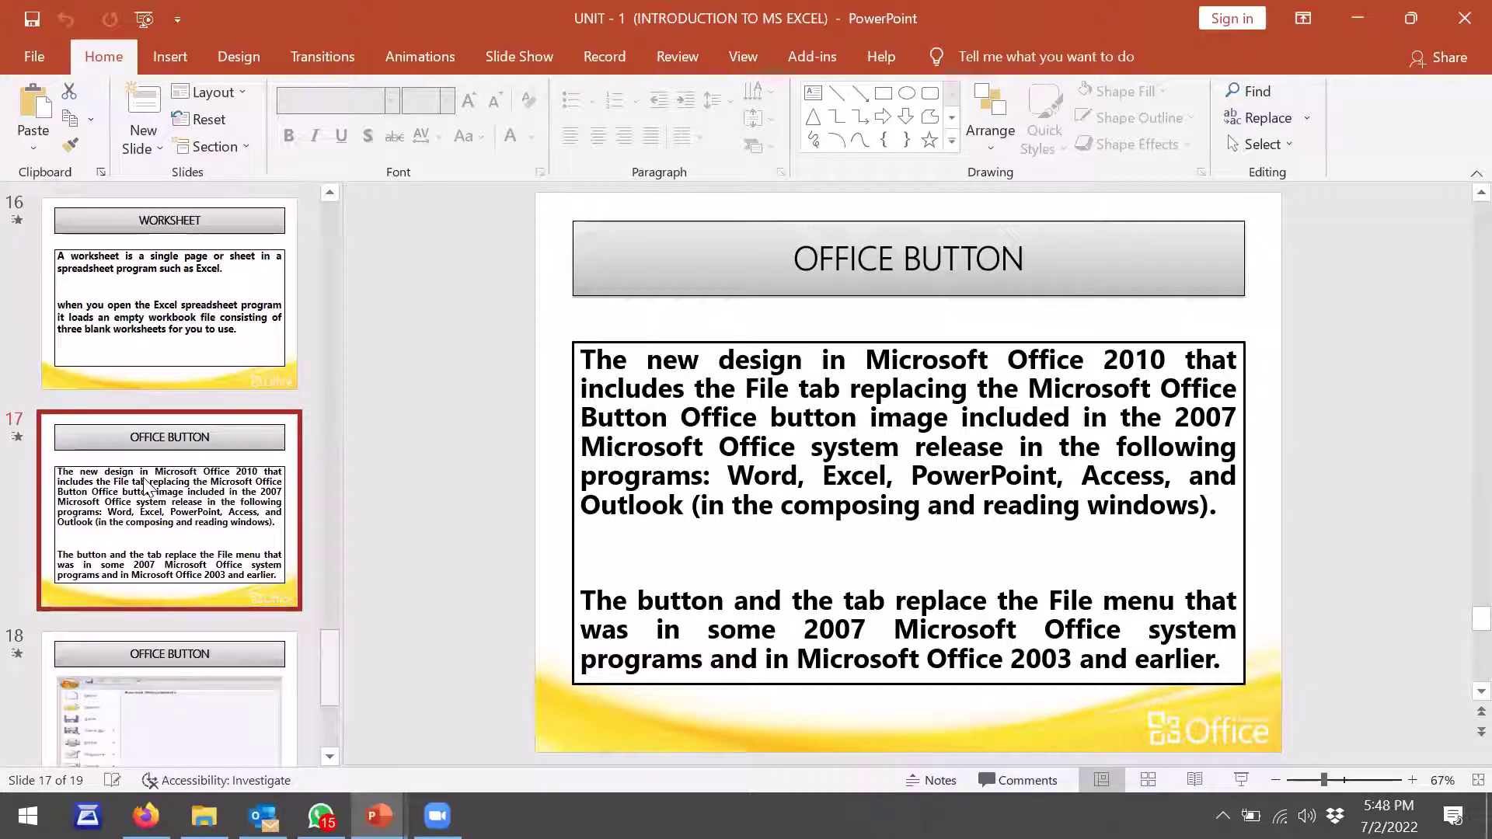
pyautogui.press('Down')
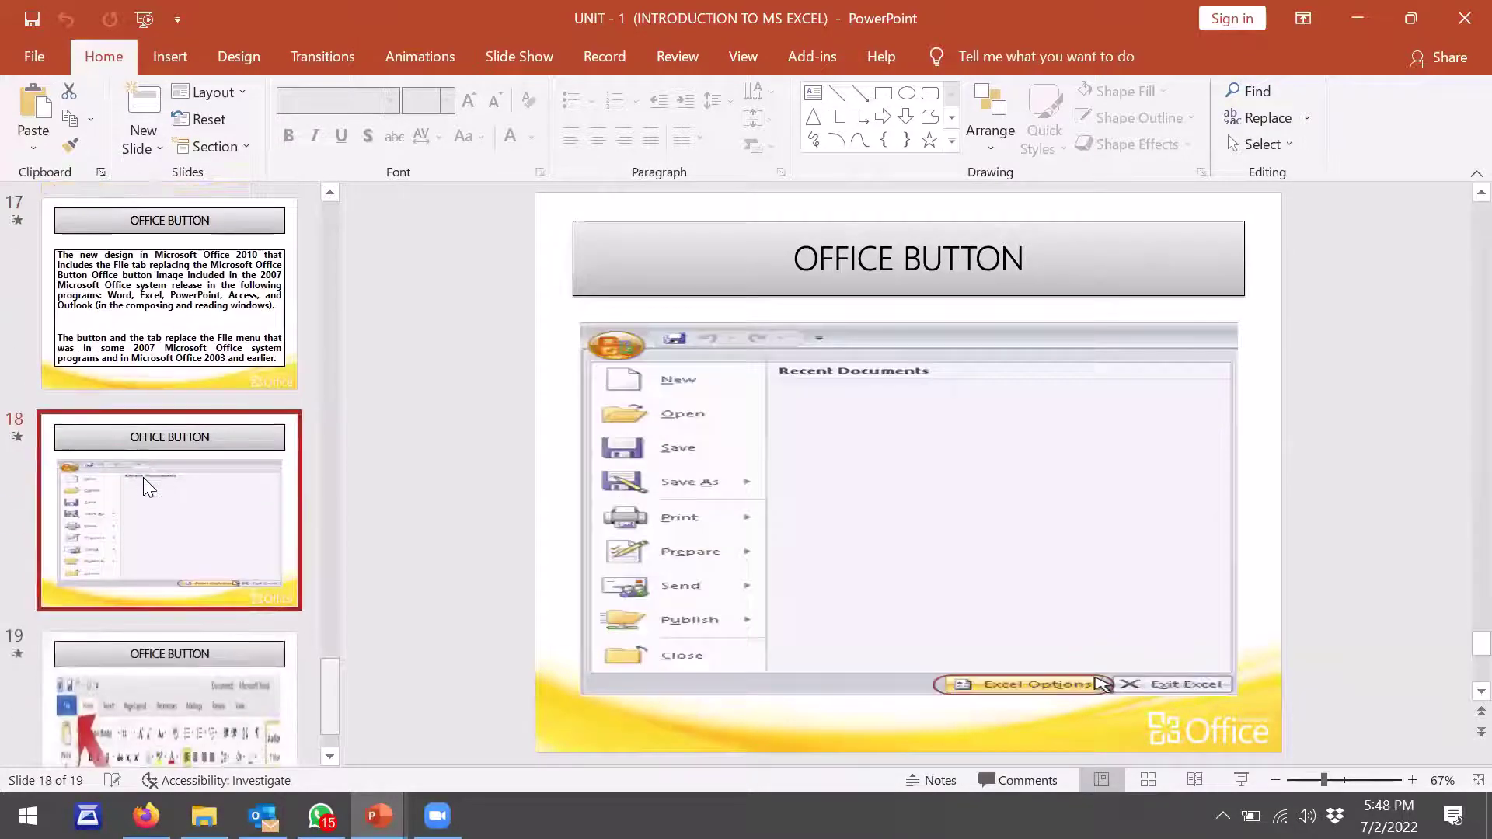
pyautogui.press('Down')
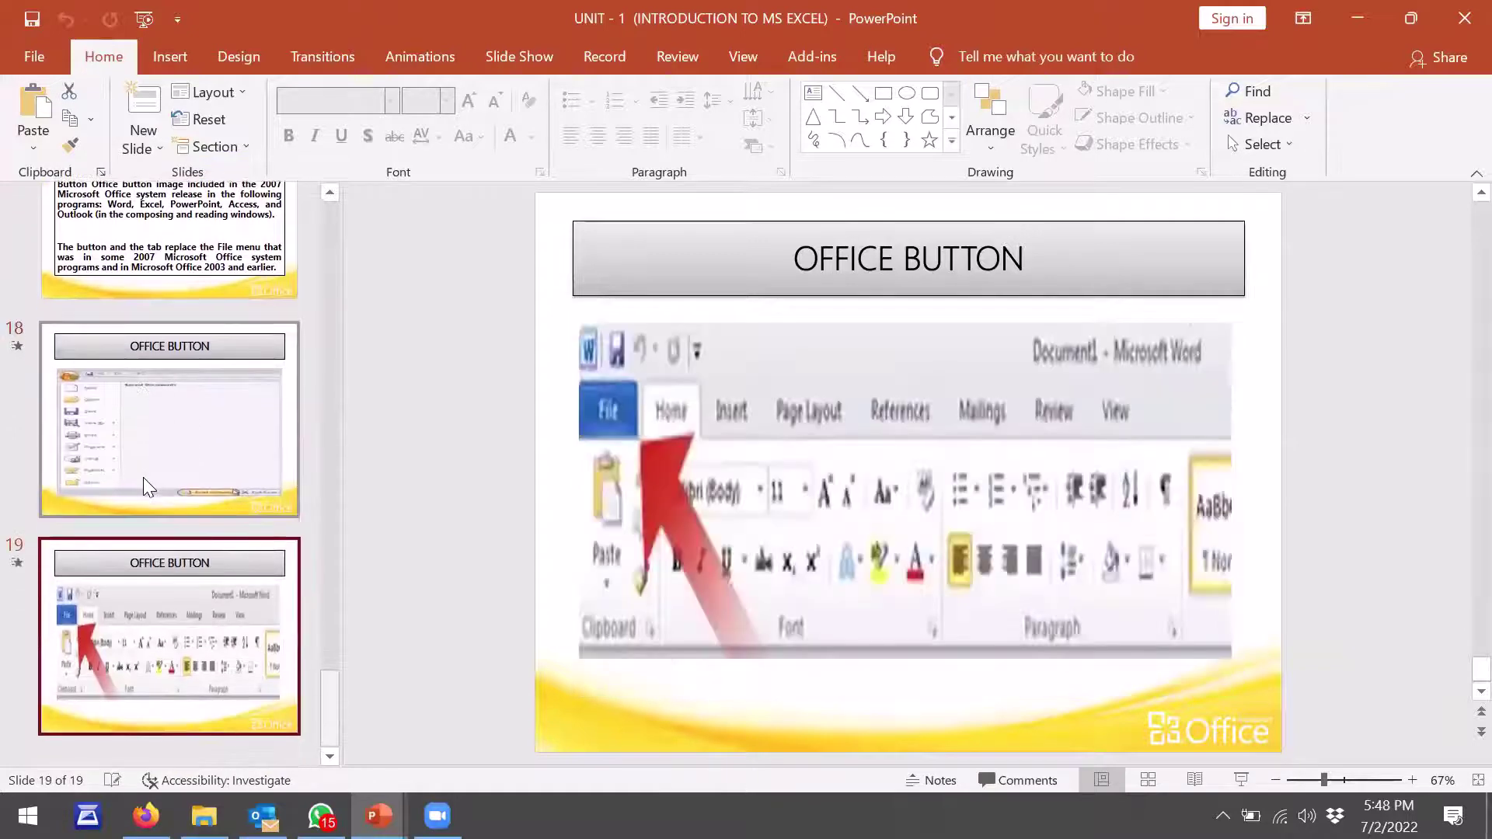
pyautogui.click(1459, 19)
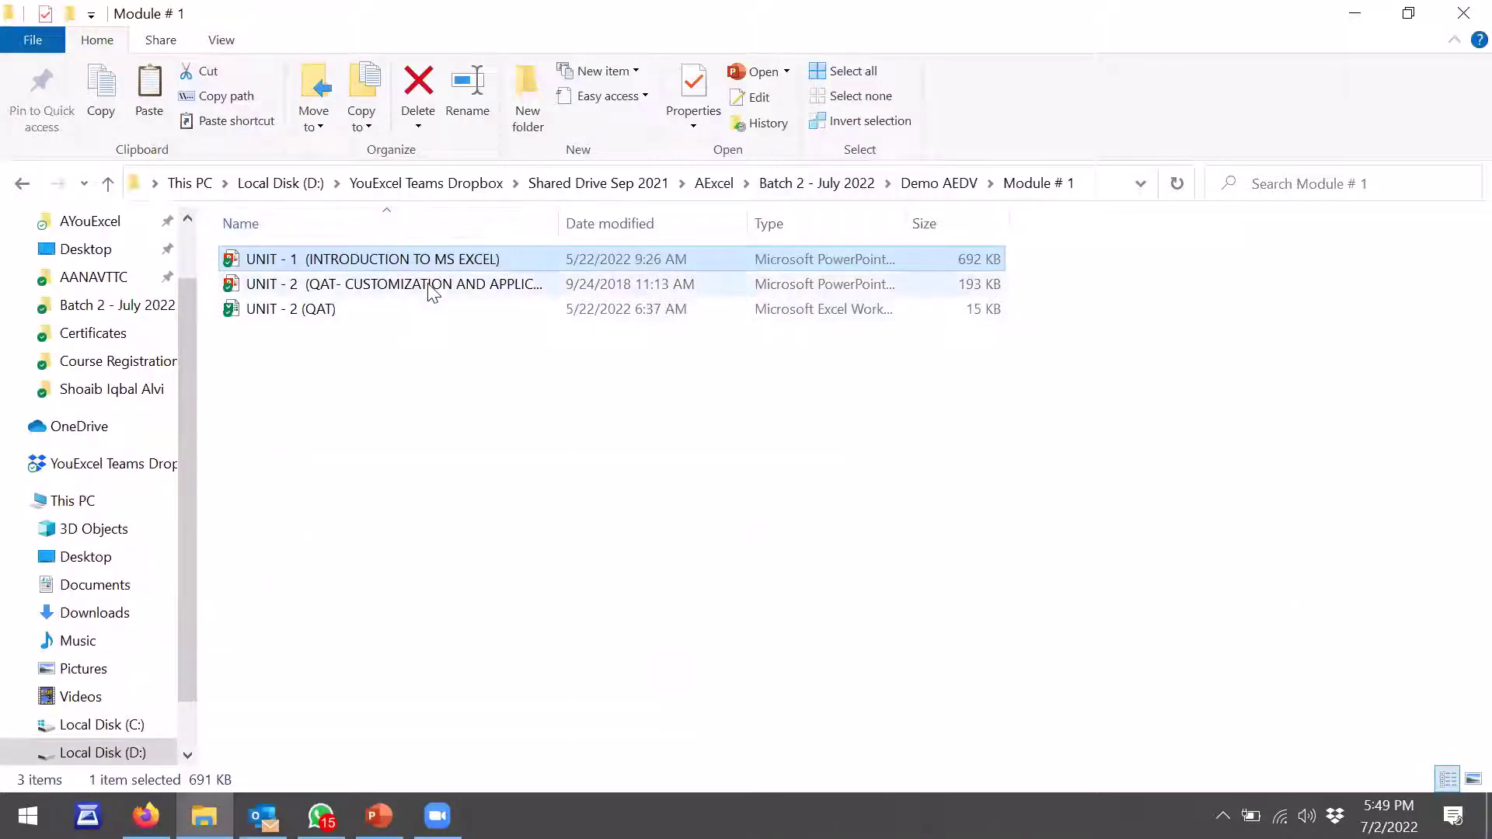
# Select the UNIT - 2 QAT customization presentation in Module # 1, then deselect it
pyautogui.click(433, 292)
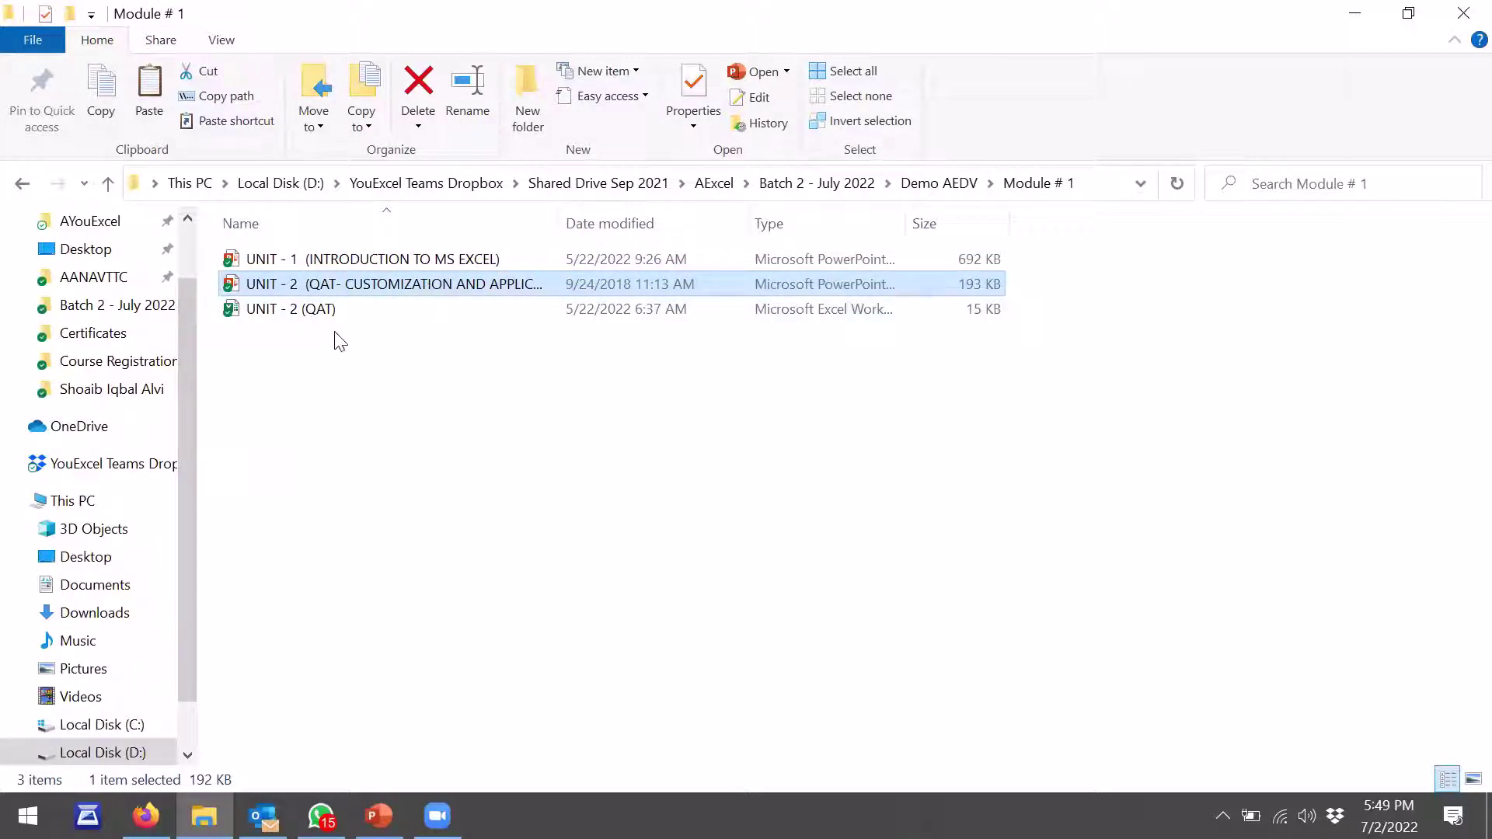
pyautogui.click(363, 311)
# Open the UNIT - 2 (QAT) workbook and show the Customize Quick Access Toolbar menu
pyautogui.doubleClick(363, 311)
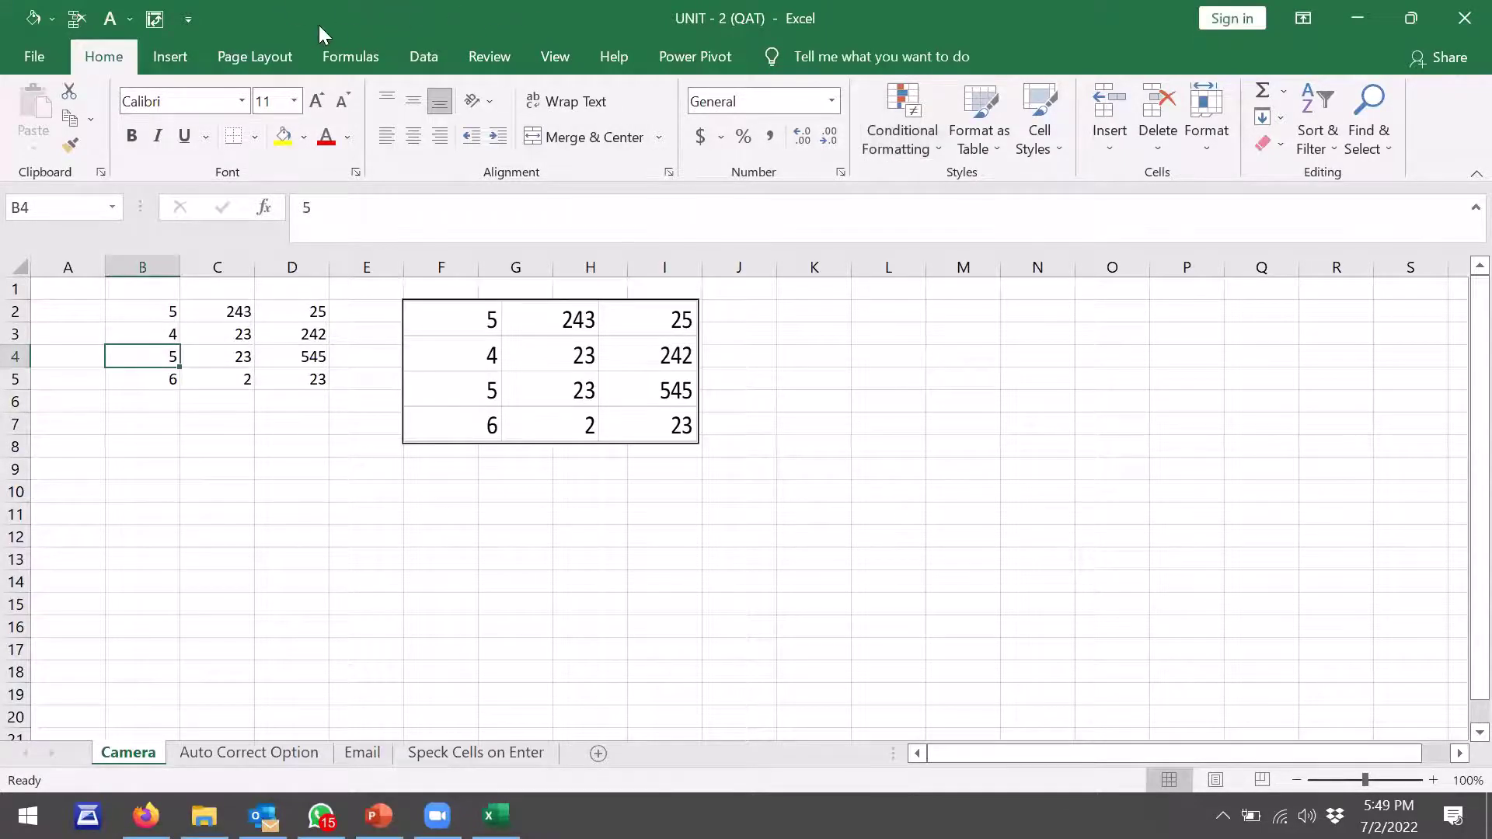
pyautogui.click(188, 20)
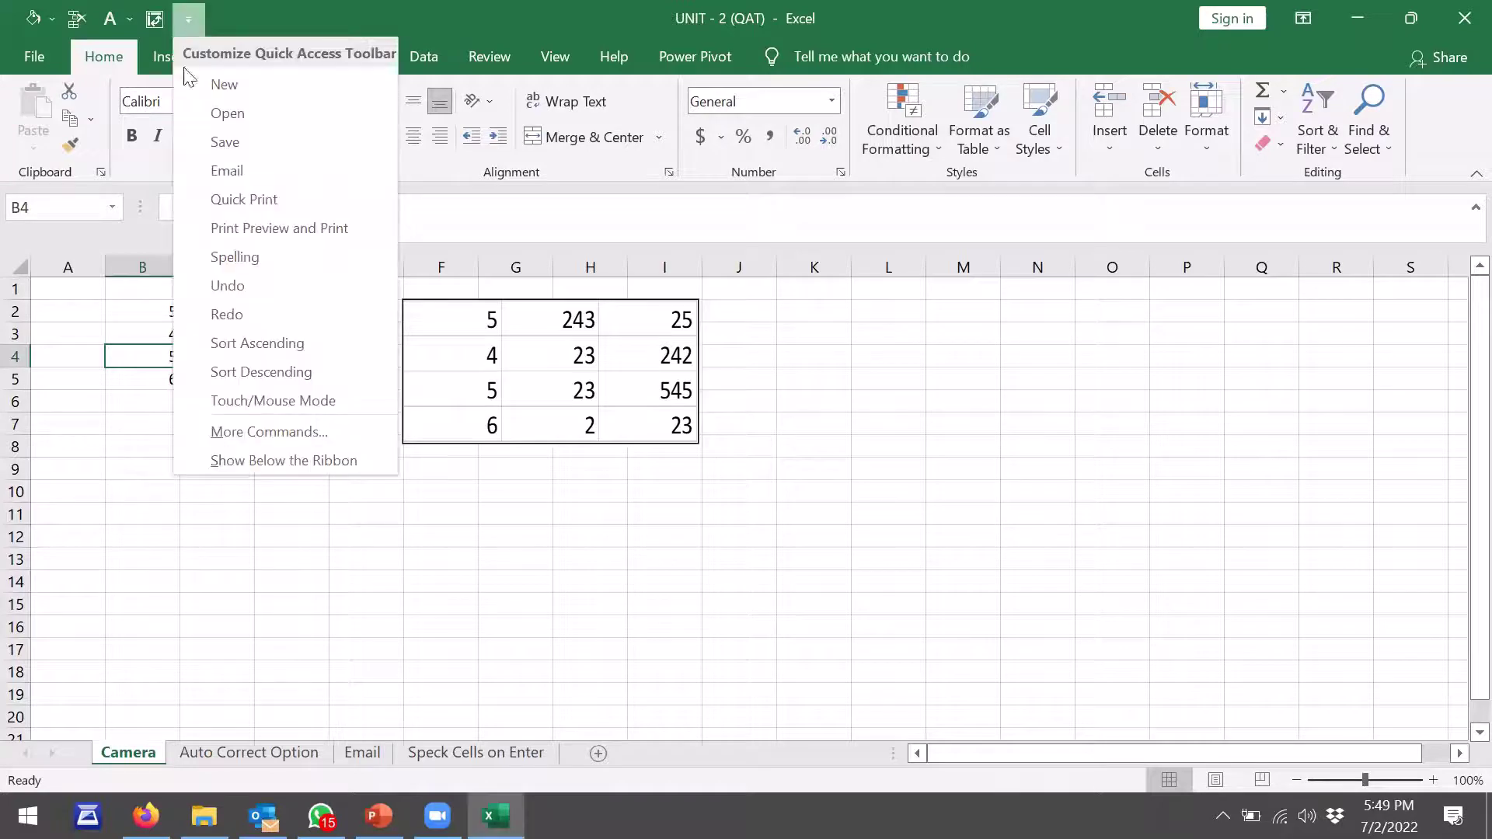
# List Commands Not in the Ribbon in the Quick Access Toolbar options, then close without changes
pyautogui.click(268, 432)
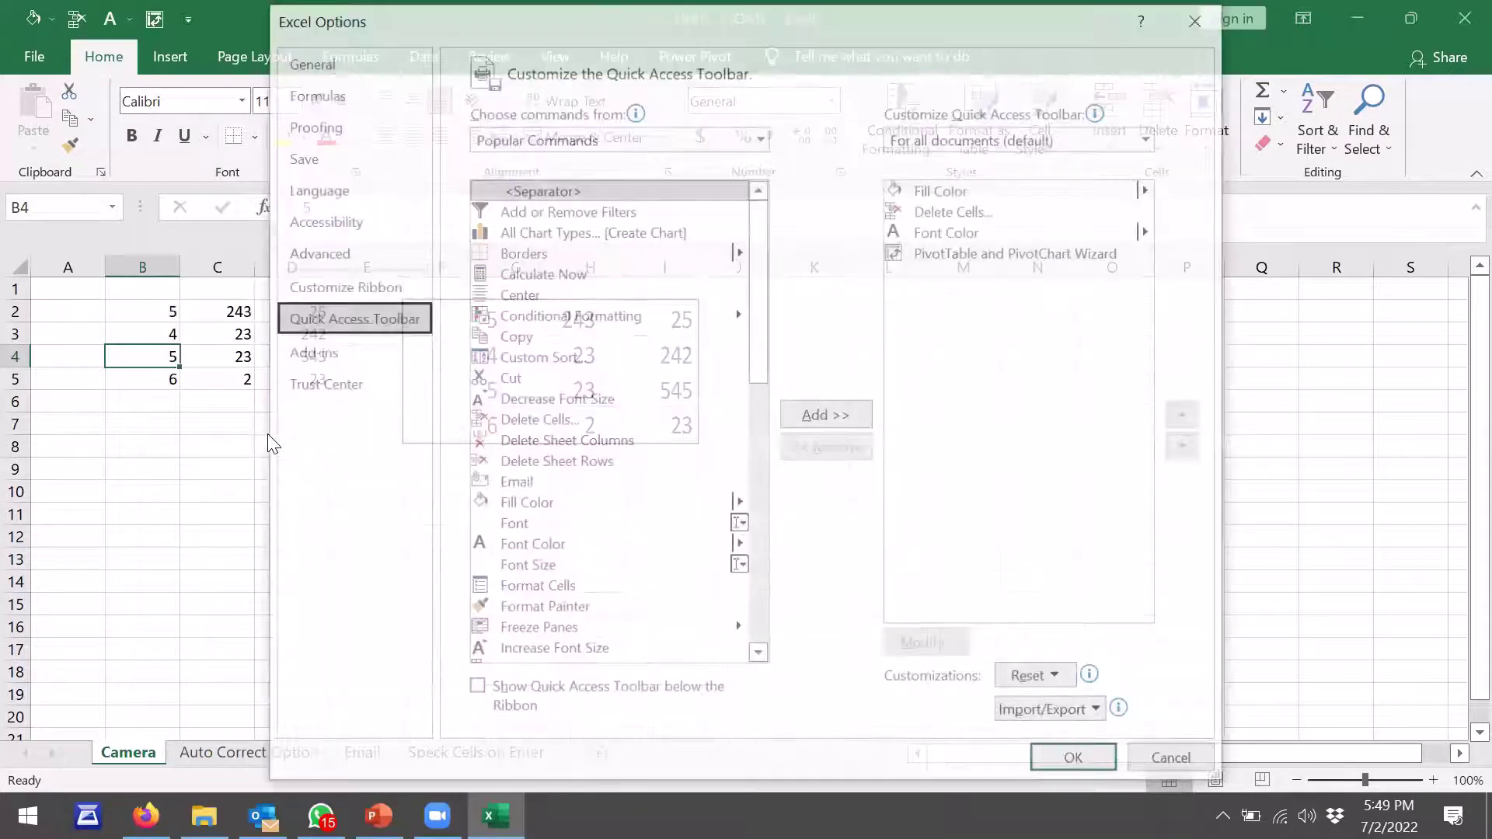
pyautogui.click(760, 138)
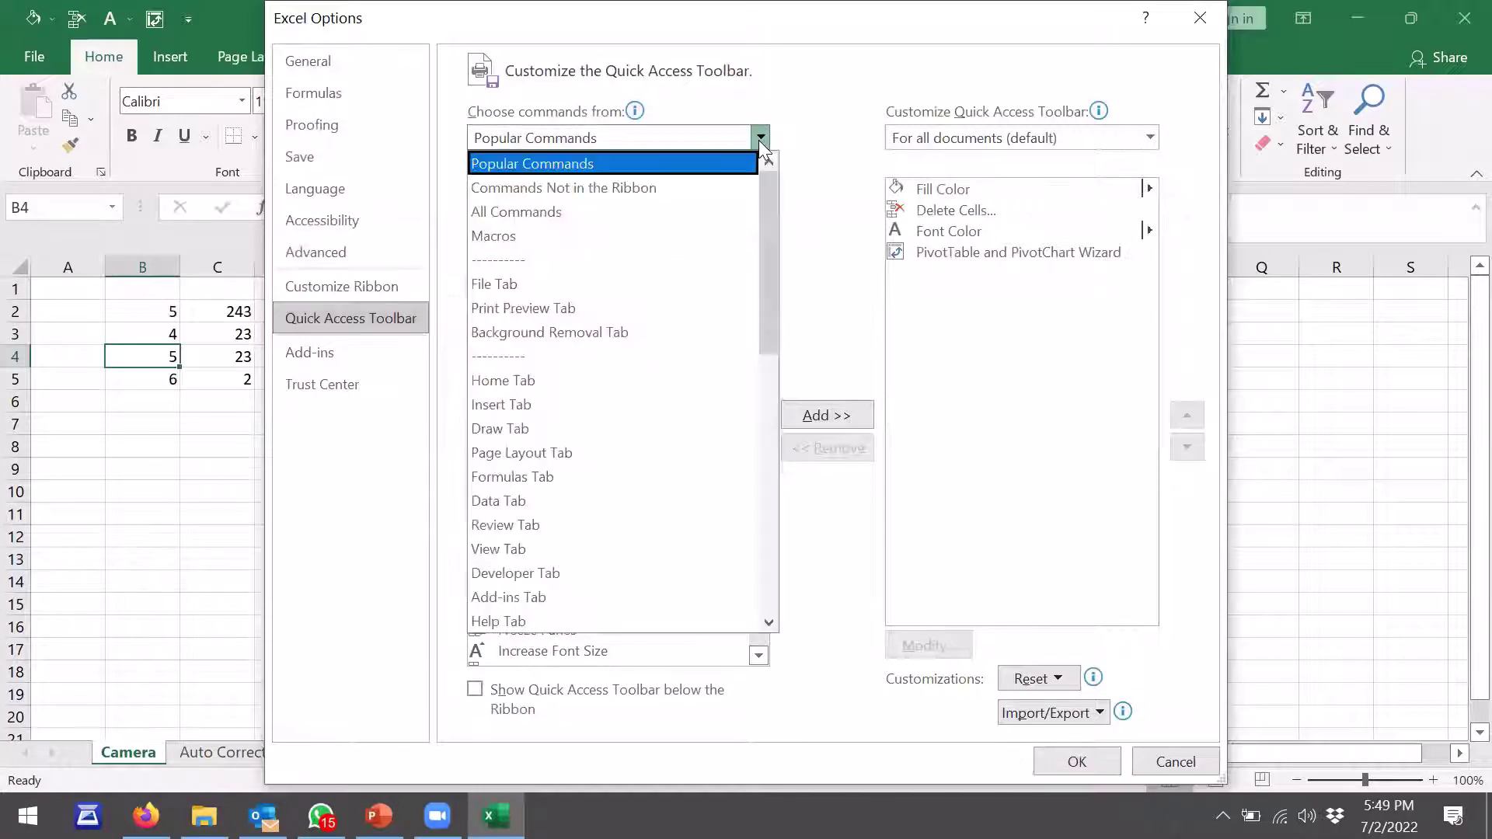
pyautogui.click(692, 187)
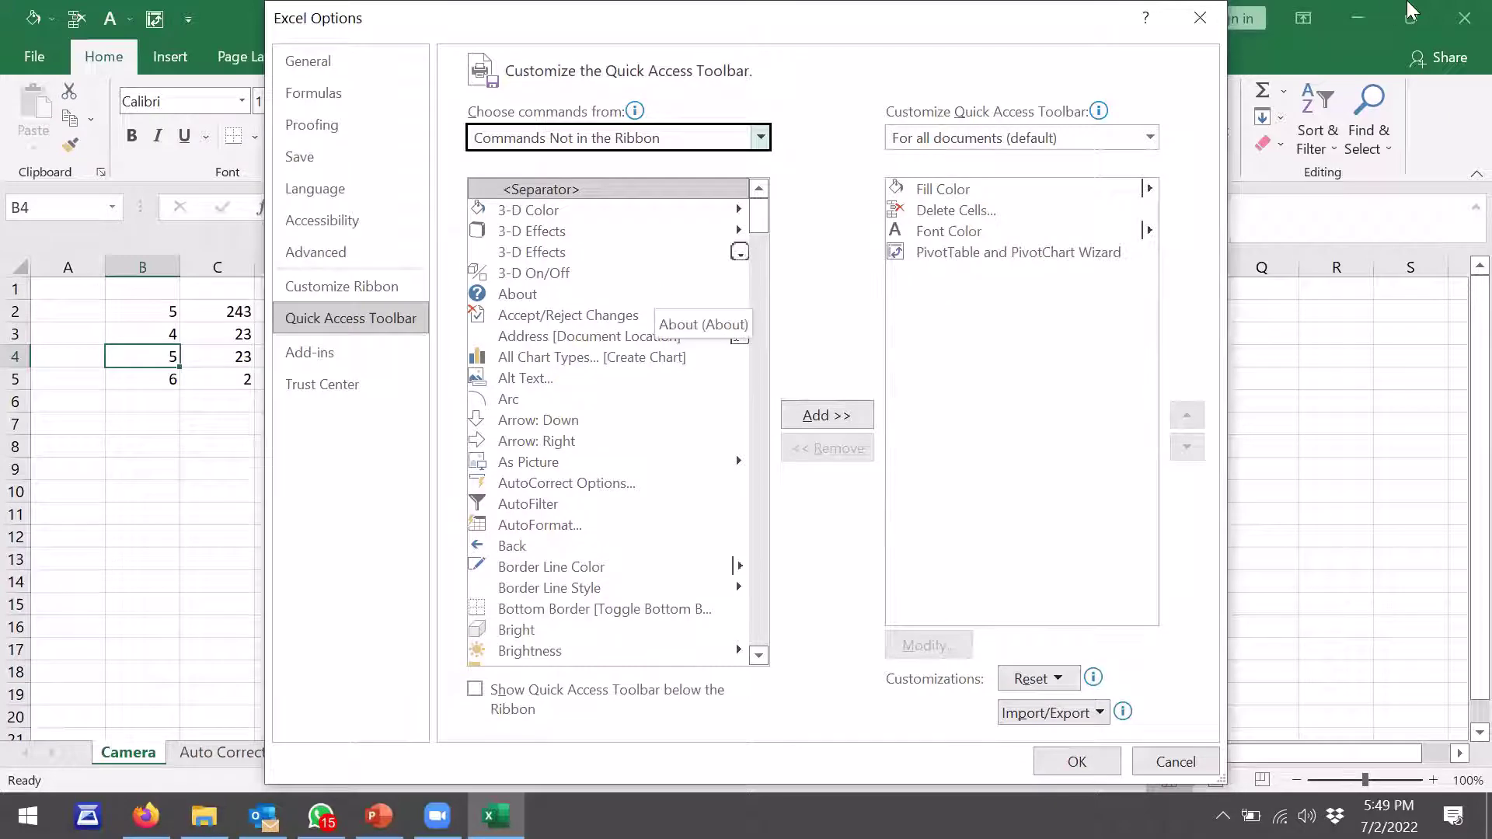
pyautogui.click(1201, 17)
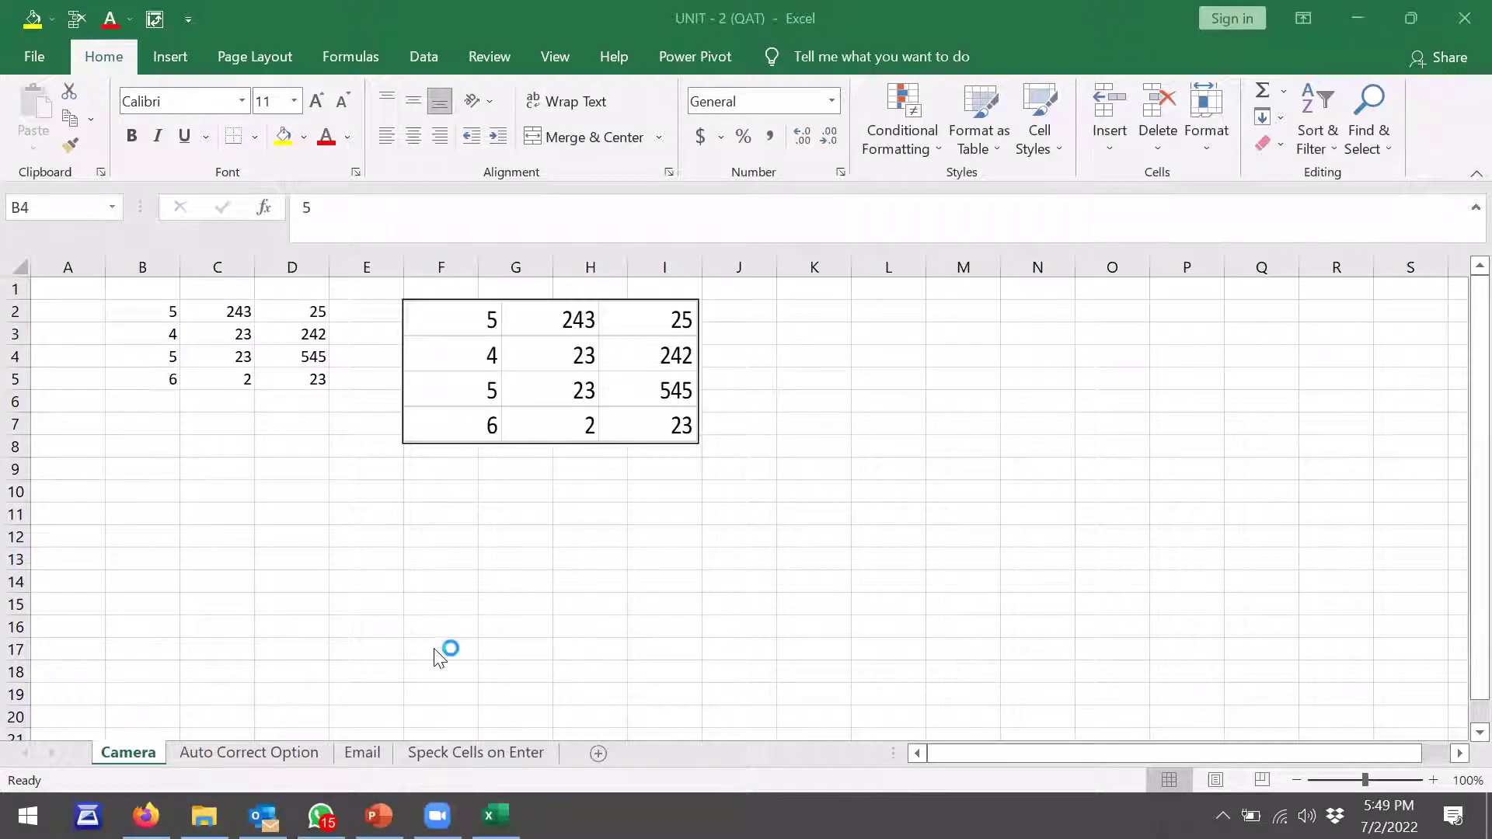
# Visit the Auto Correct Option and Email sheets, then select B3 on Speck Cells on Enter
pyautogui.click(265, 810)
pyautogui.click(269, 760)
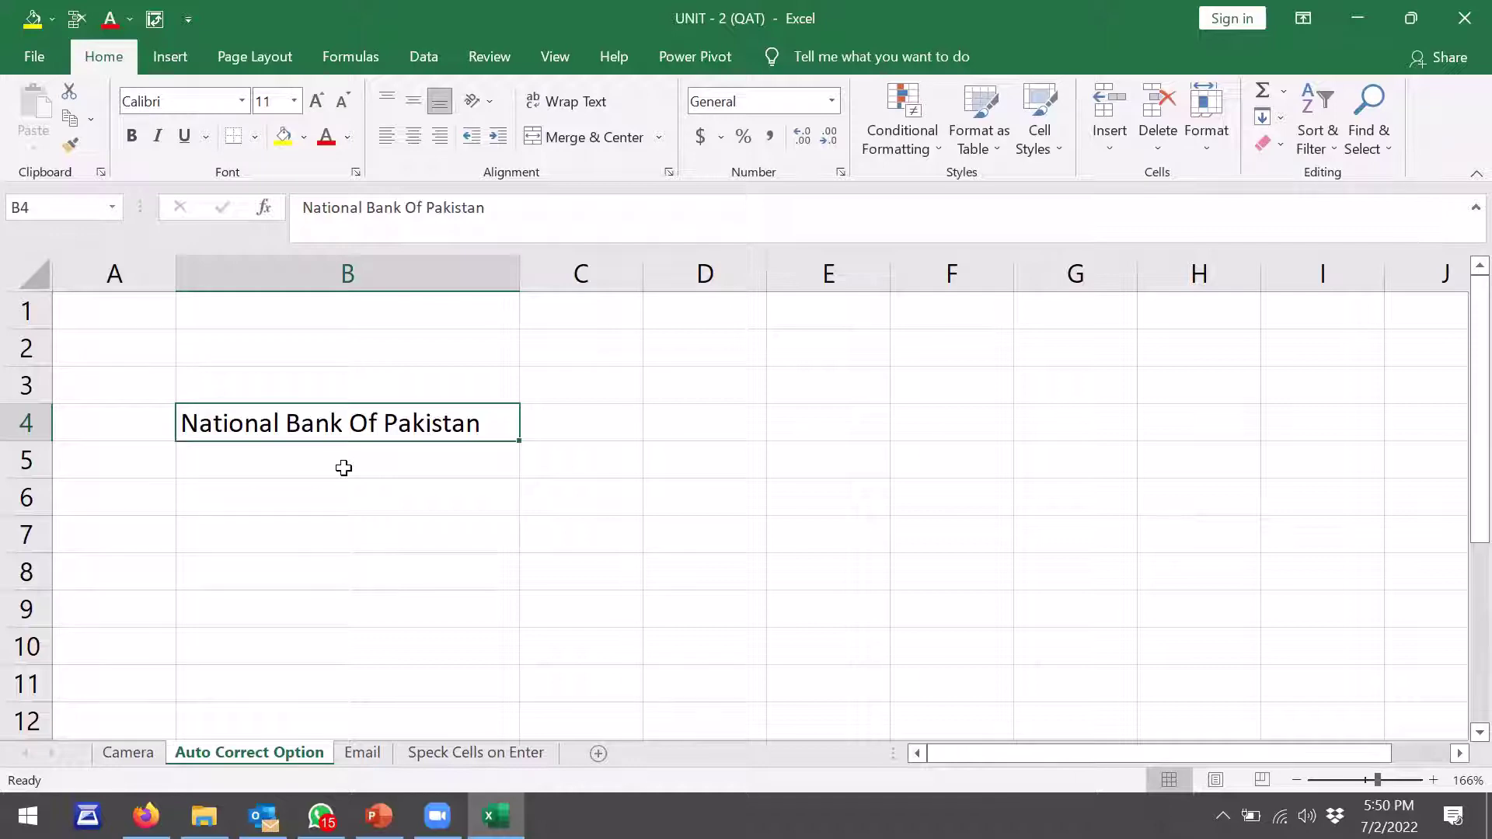
pyautogui.click(367, 752)
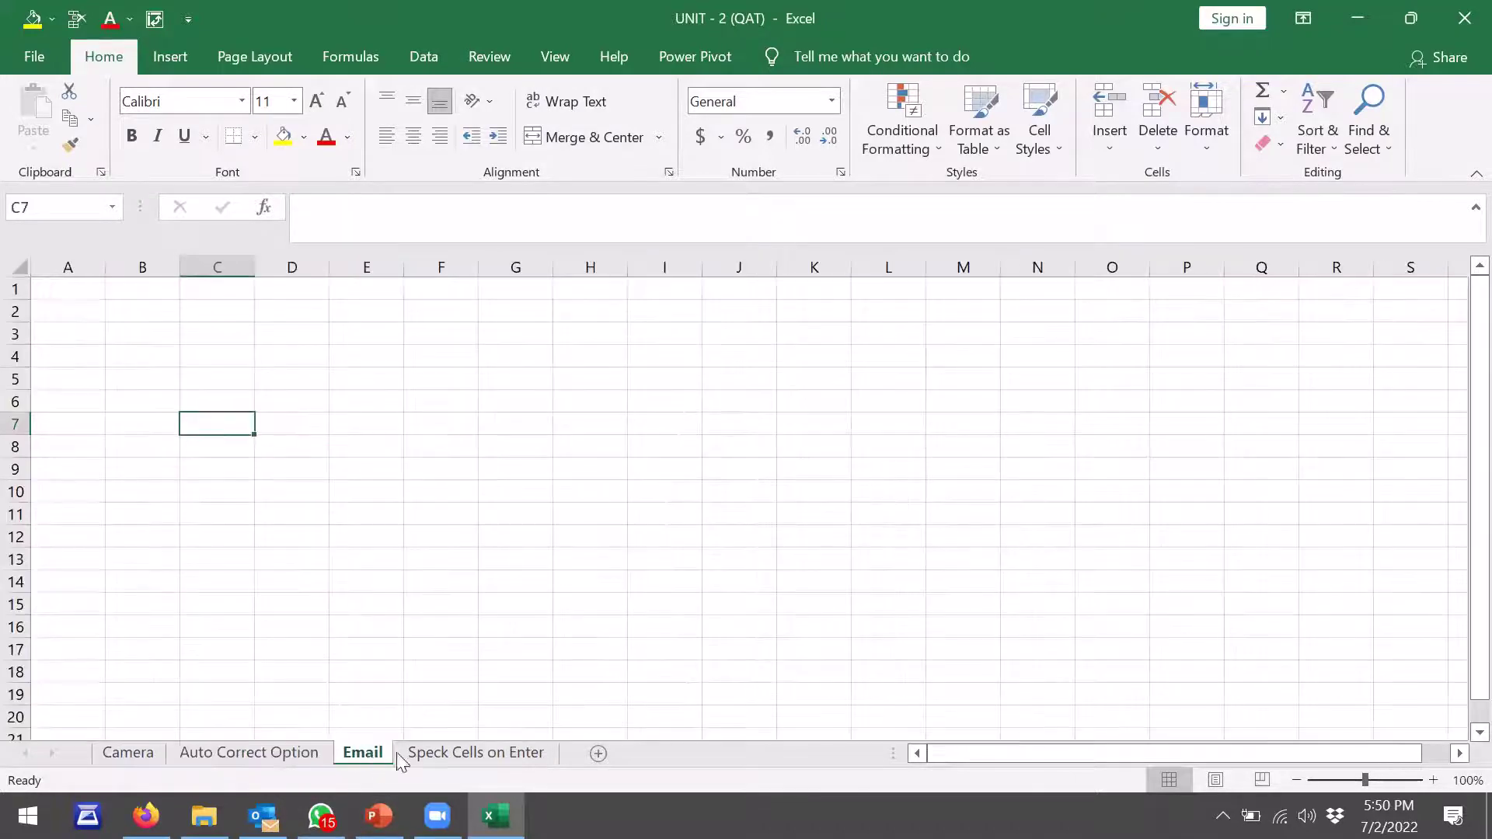
pyautogui.click(454, 751)
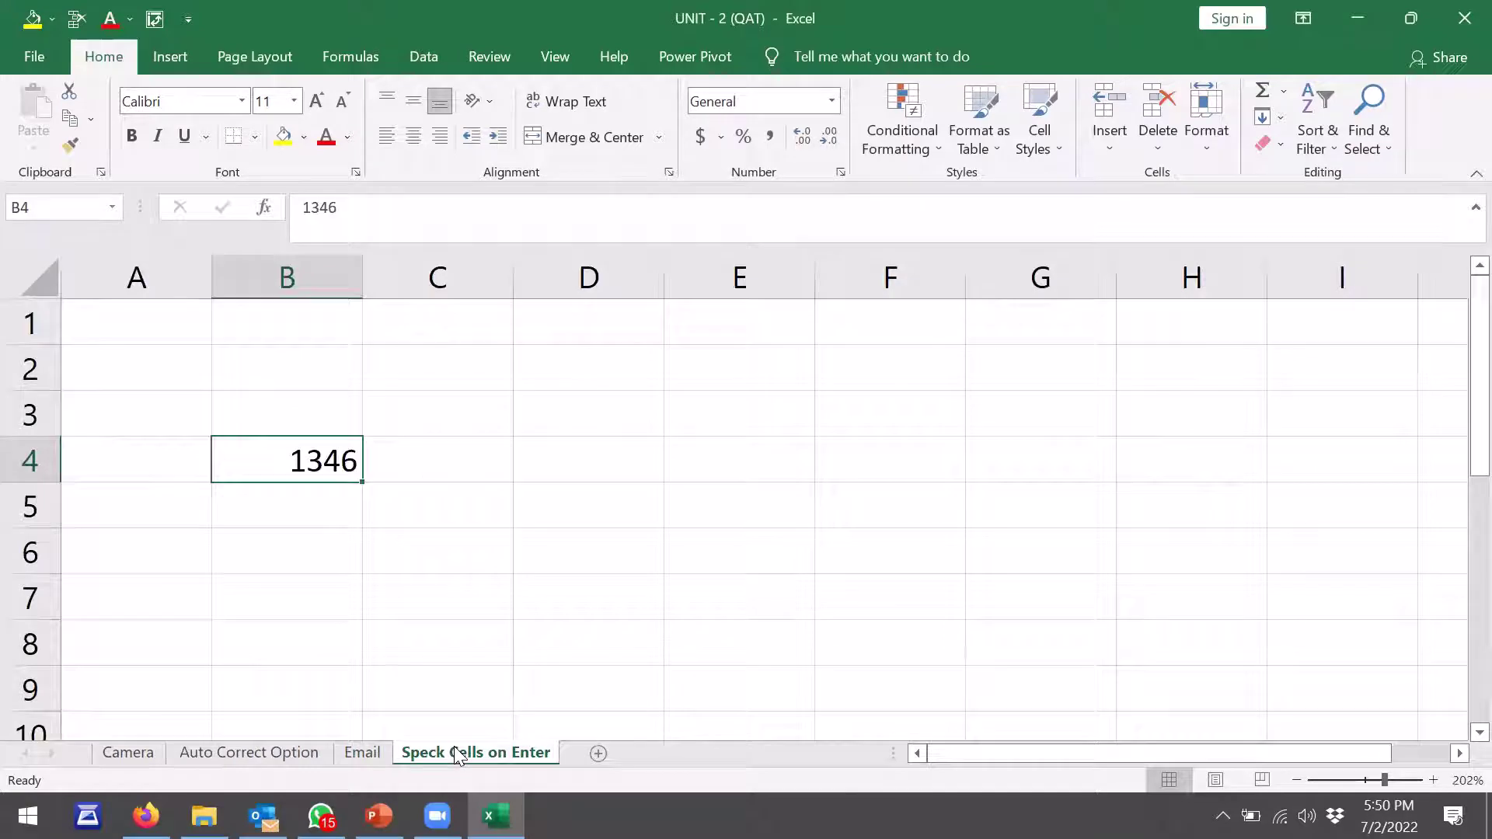
pyautogui.click(287, 399)
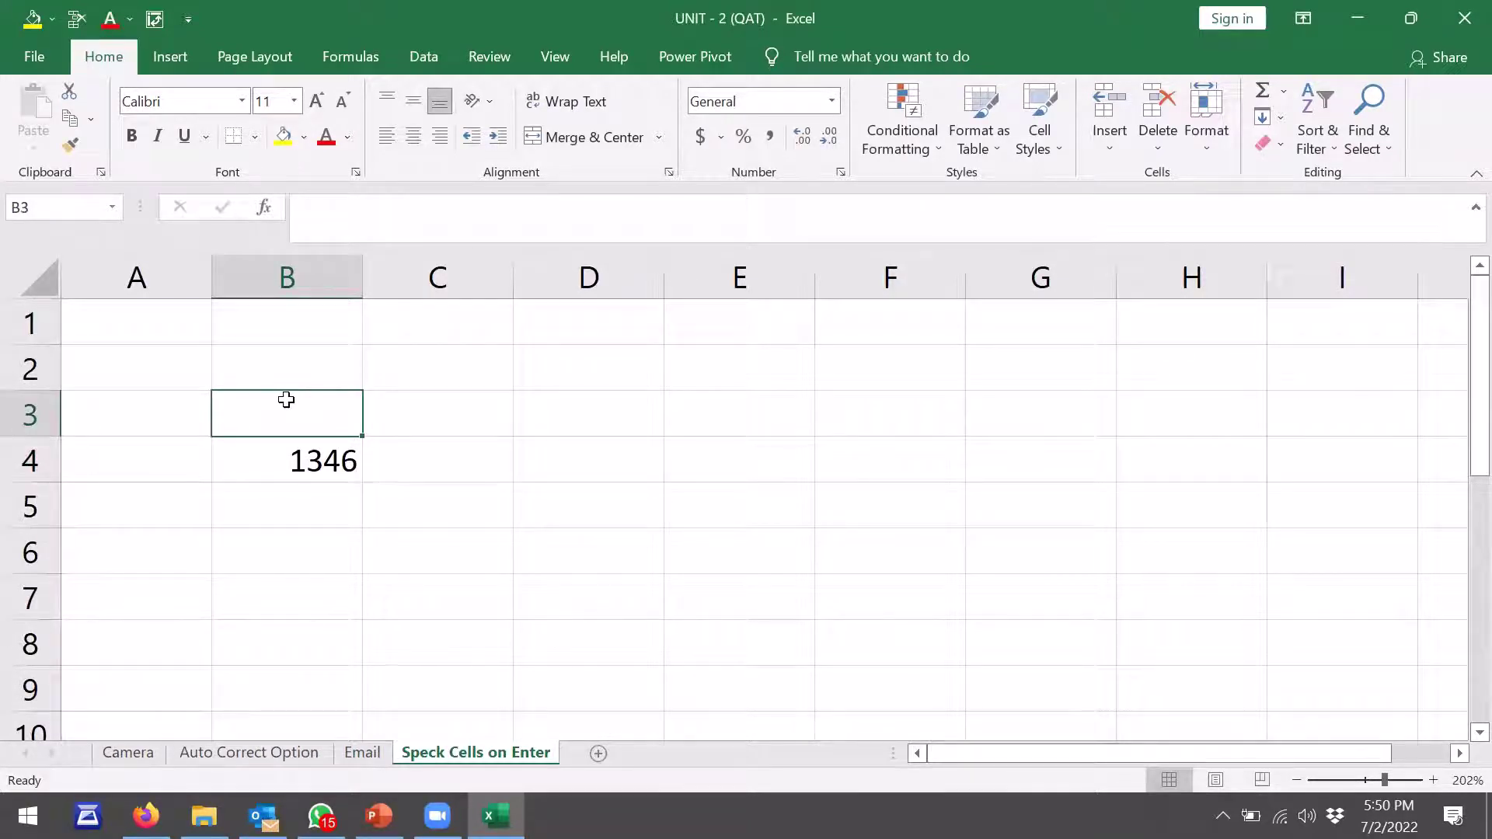
# Cancel closing the UNIT - 2 (QAT) workbook to keep it open, and bring File Explorer forward
pyautogui.click(1459, 21)
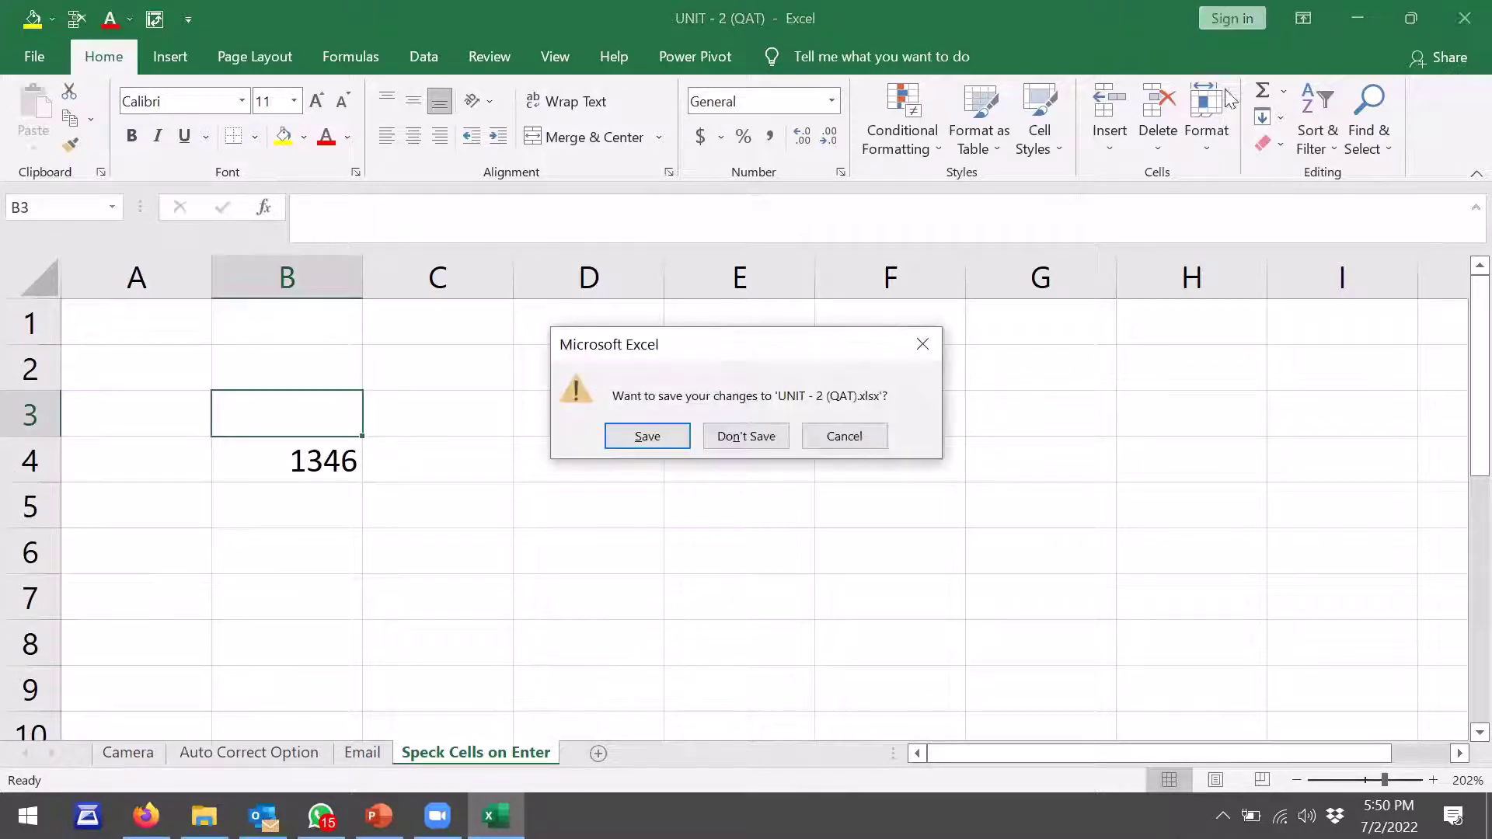
pyautogui.click(836, 432)
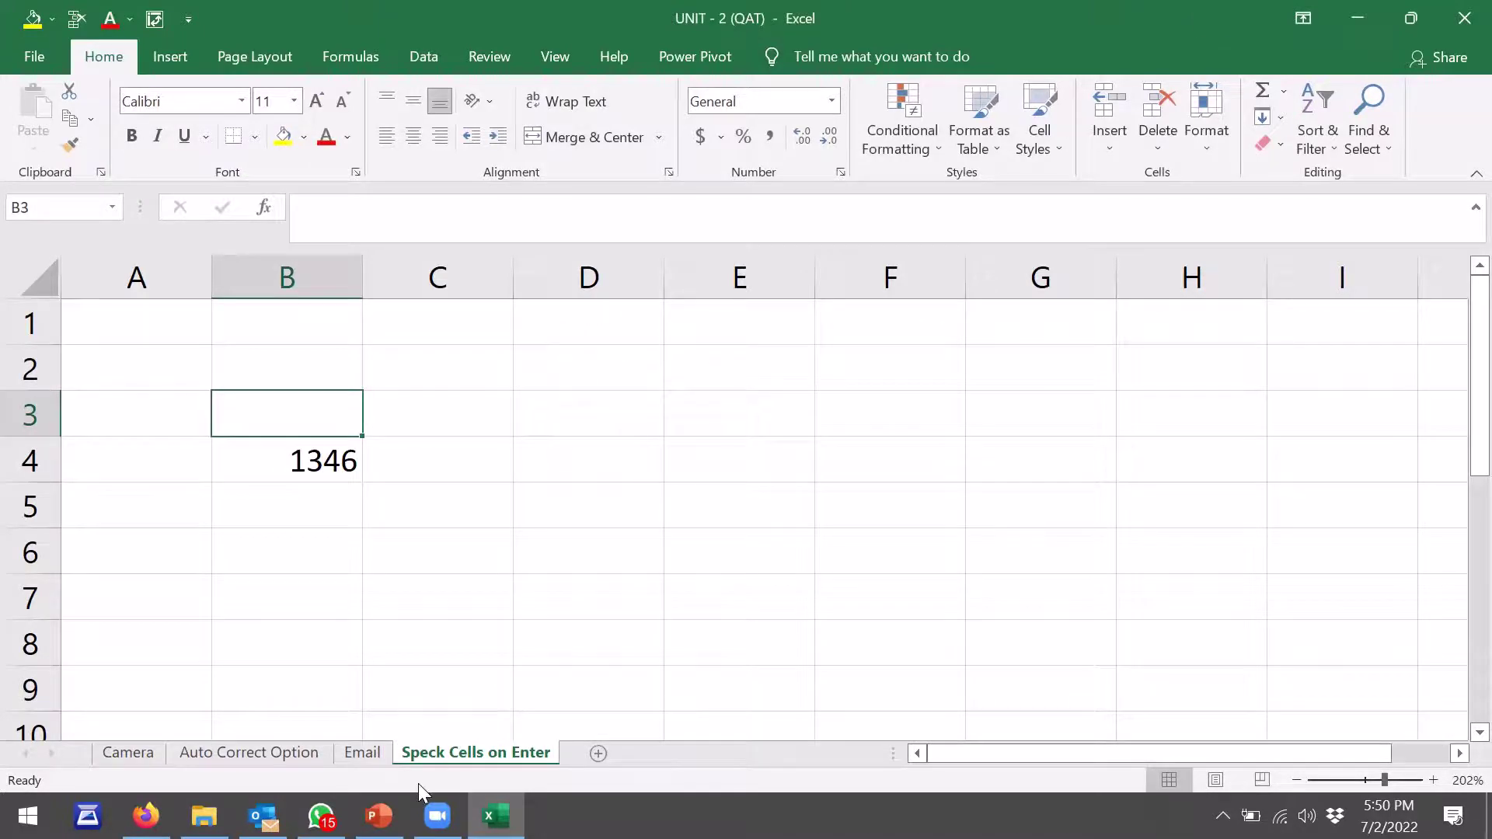
pyautogui.click(204, 815)
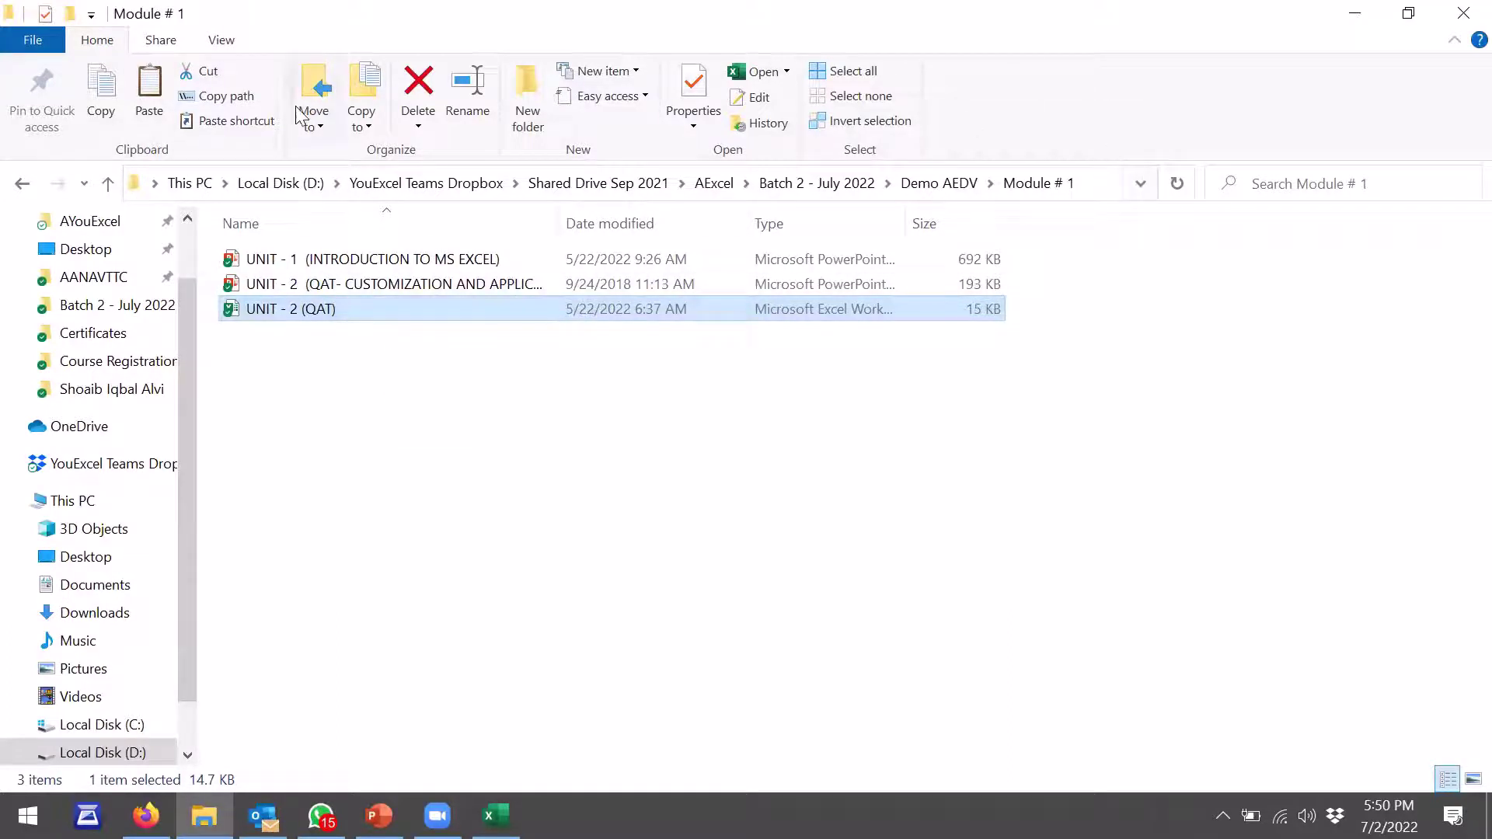
# Go back to Demo AEDV, enter Module # 2, and open UNIT -2. ADVANCE CONDITIONAL FORMATTING
pyautogui.click(19, 184)
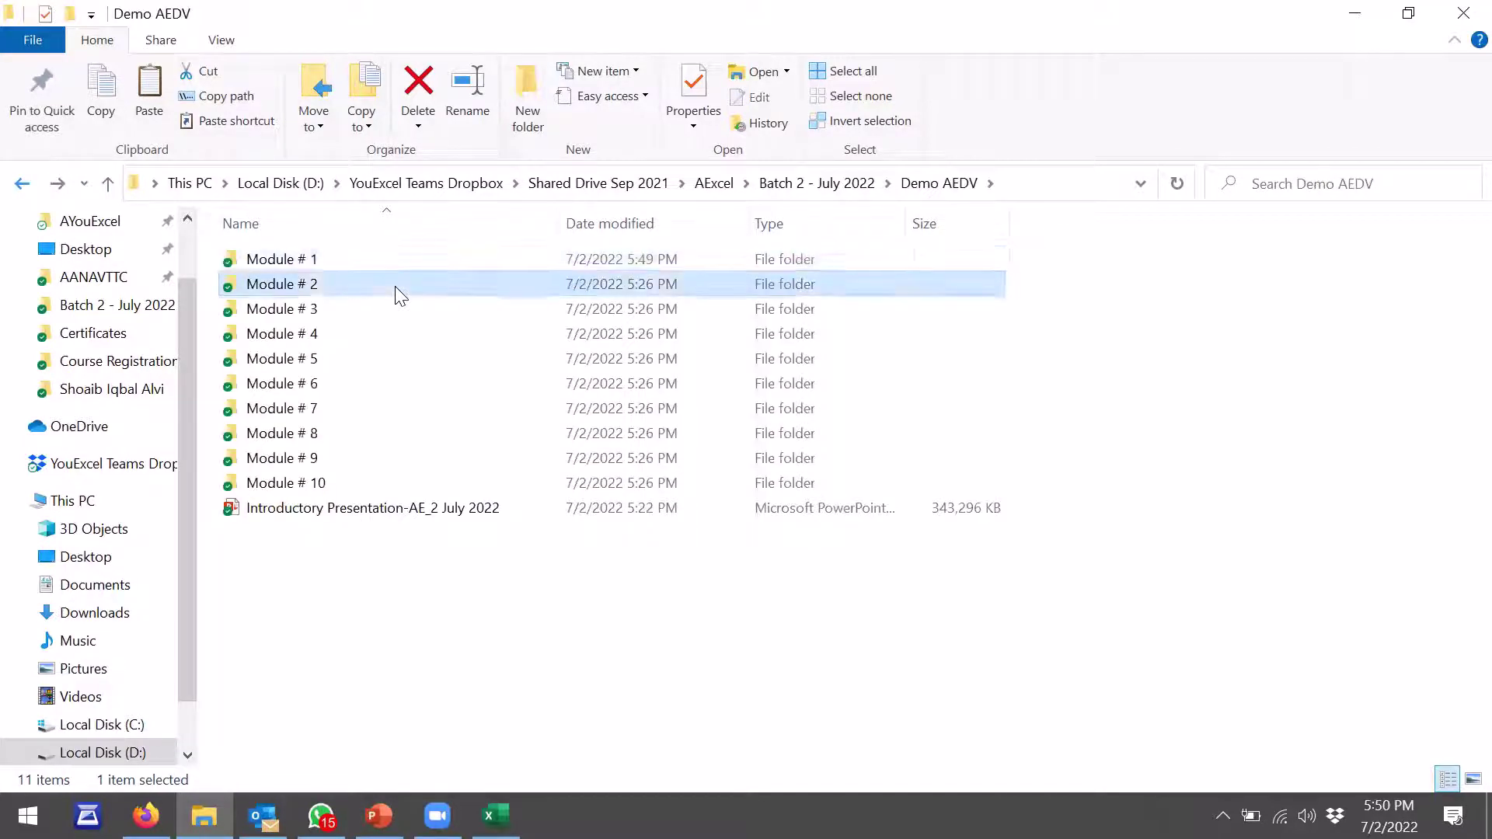
pyautogui.doubleClick(395, 285)
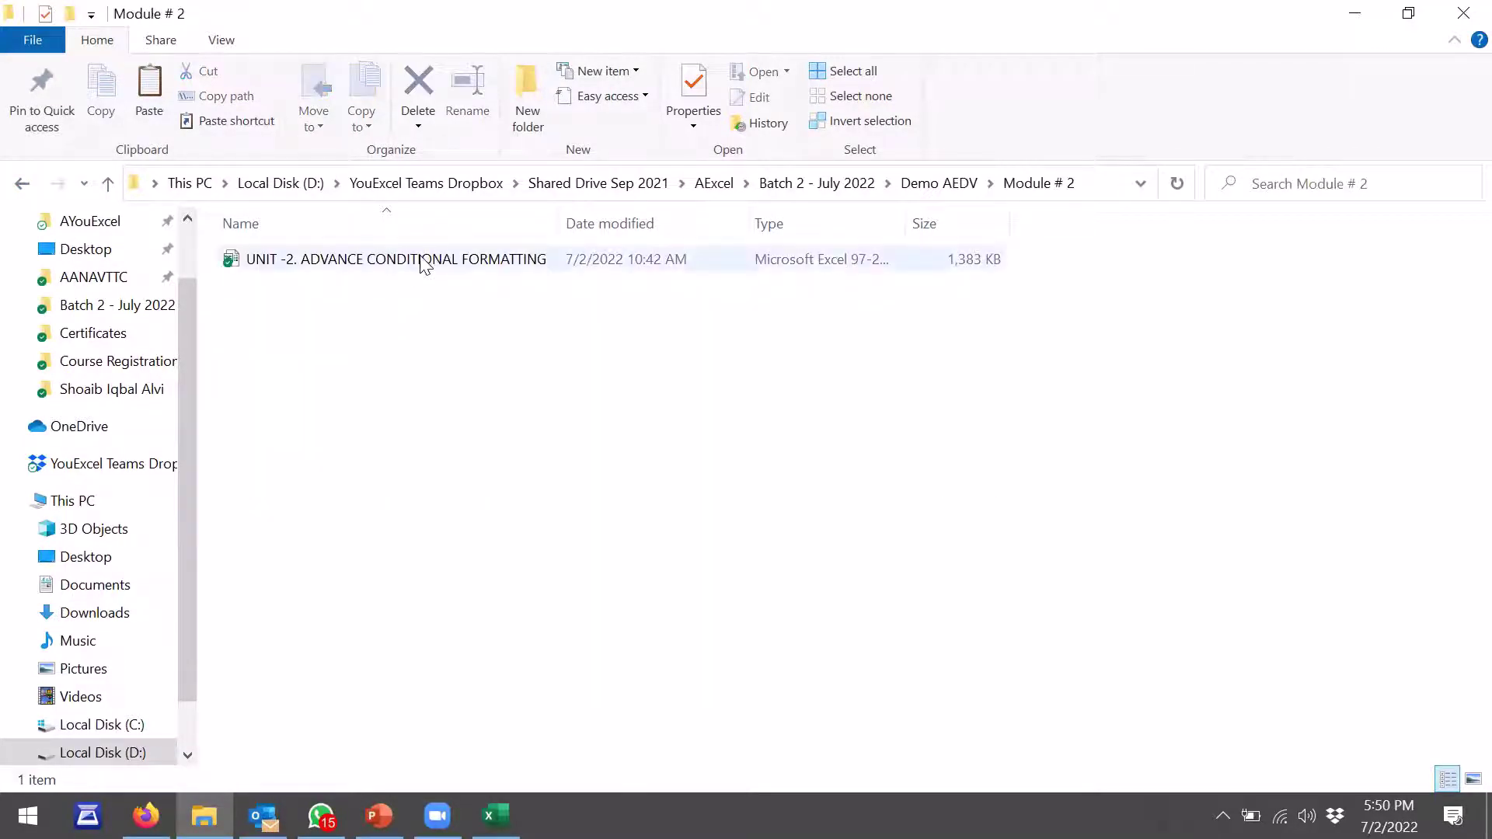
pyautogui.doubleClick(424, 260)
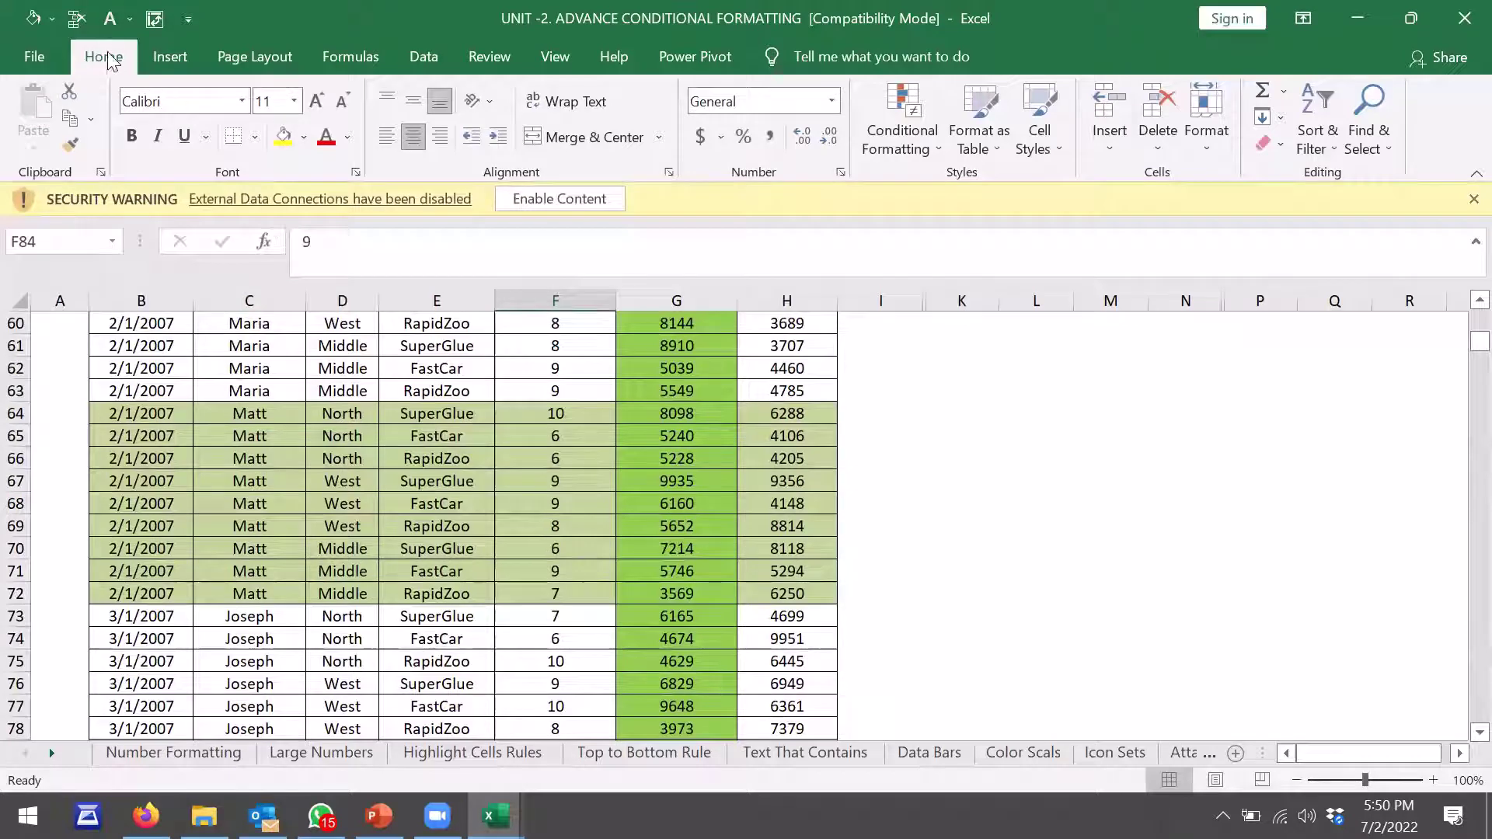
# Glance at the Conditional Formatting menu, then go to the Number Formatting sheet
pyautogui.click(929, 149)
pyautogui.click(440, 475)
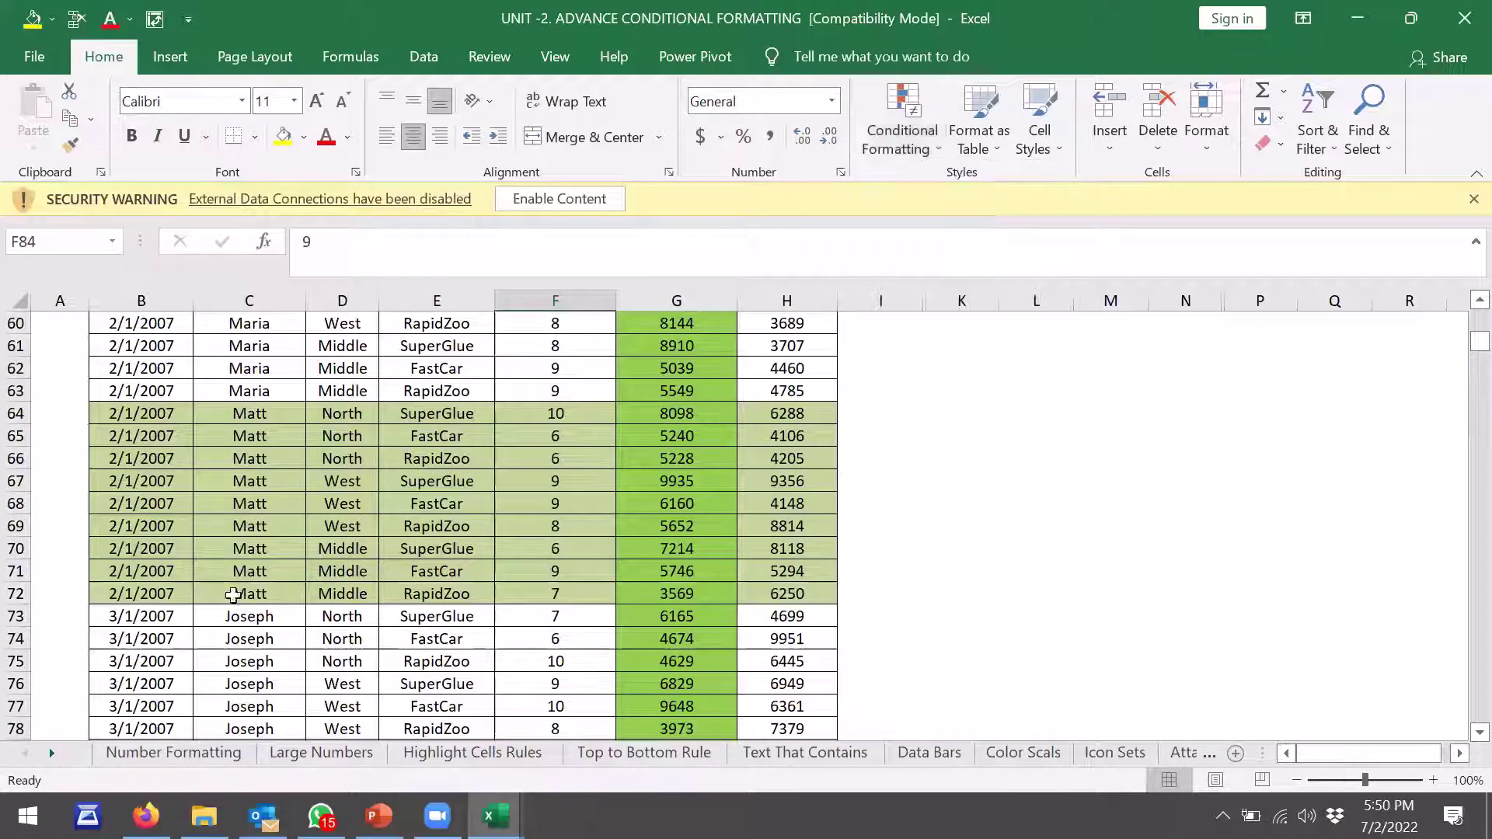
pyautogui.click(155, 751)
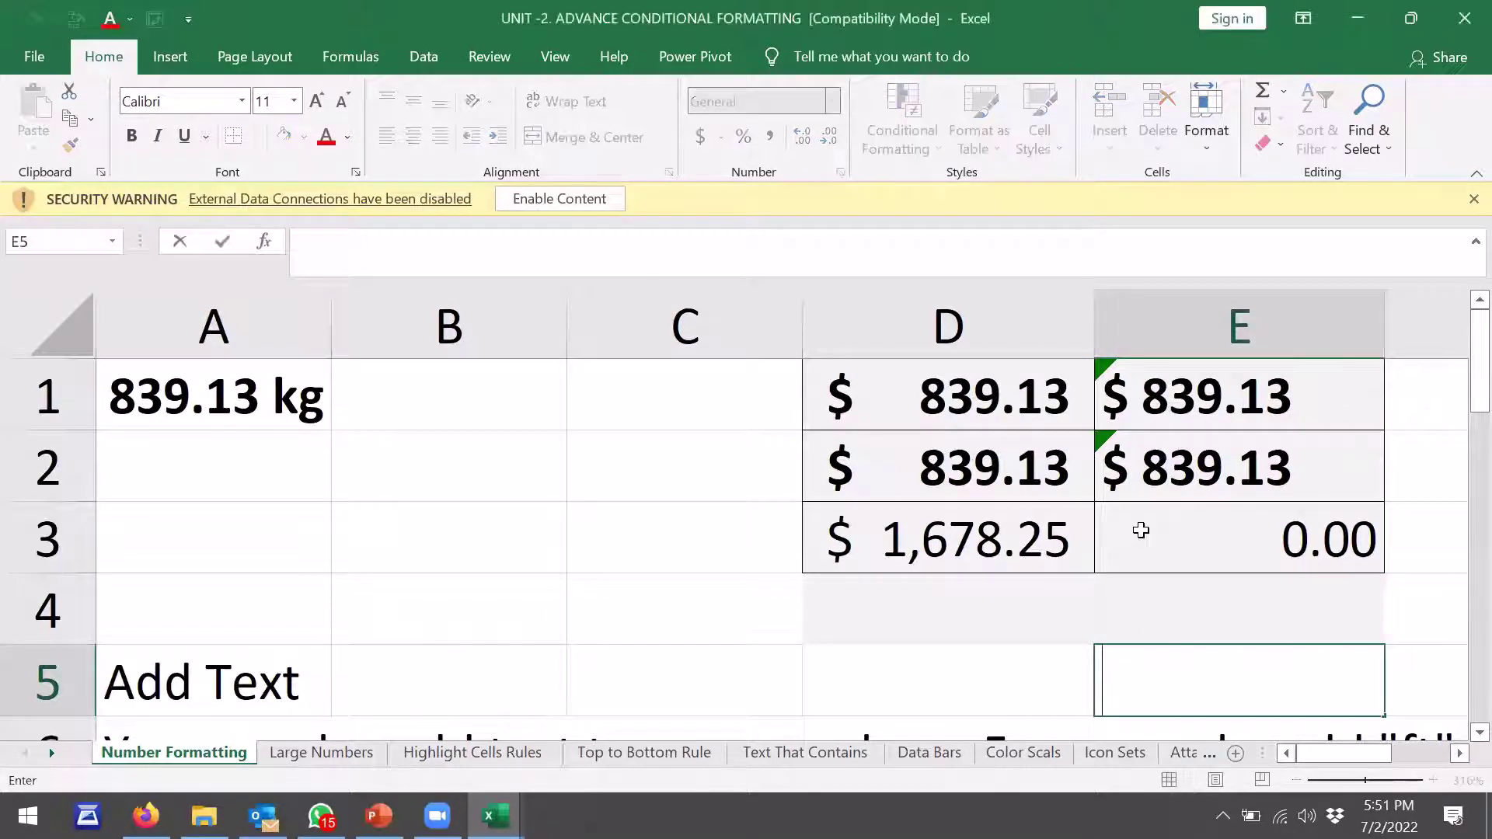
pyautogui.click(989, 543)
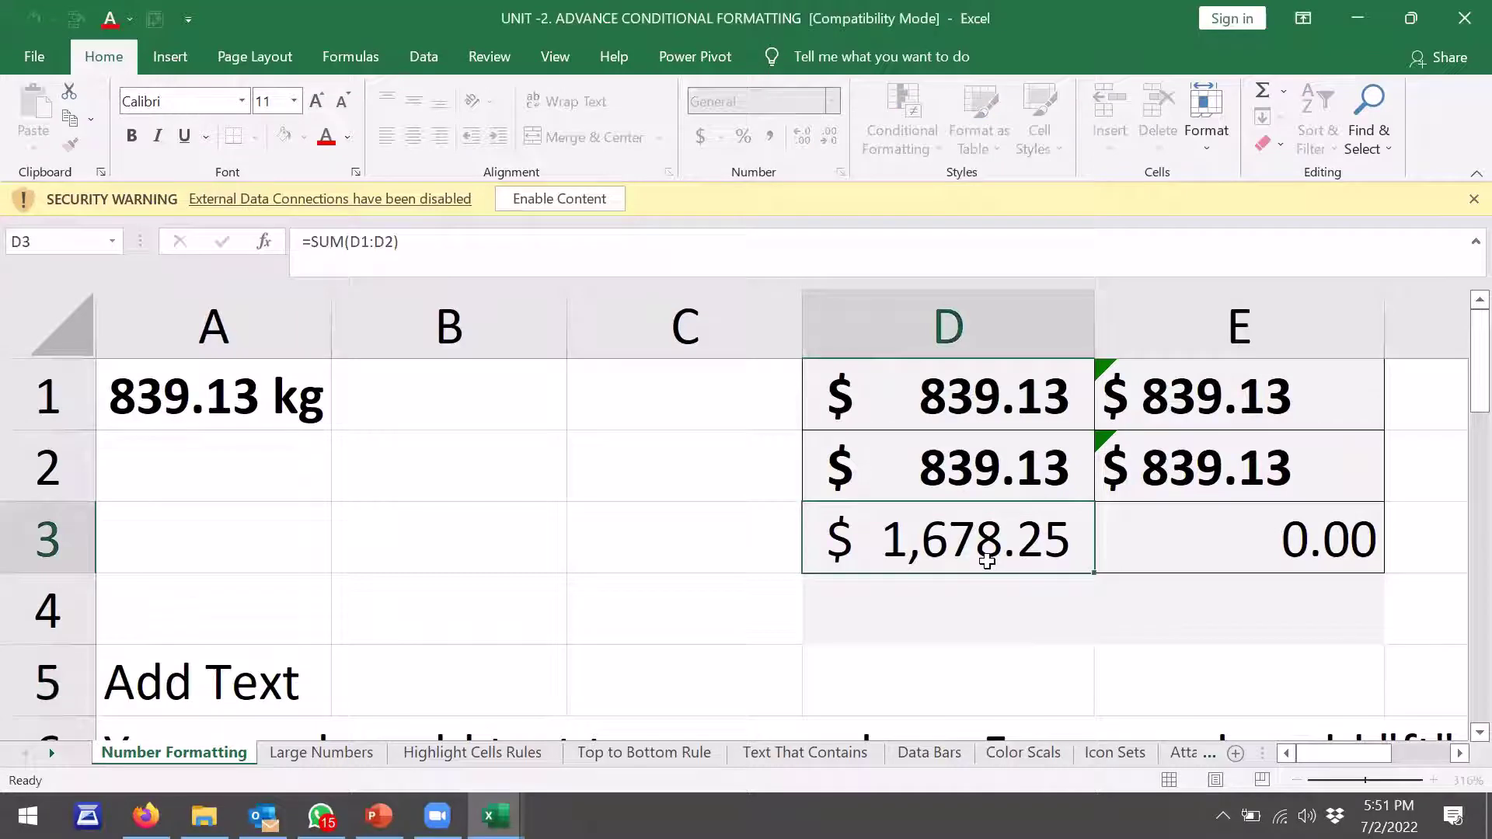
pyautogui.click(1174, 533)
pyautogui.doubleClick(1175, 533)
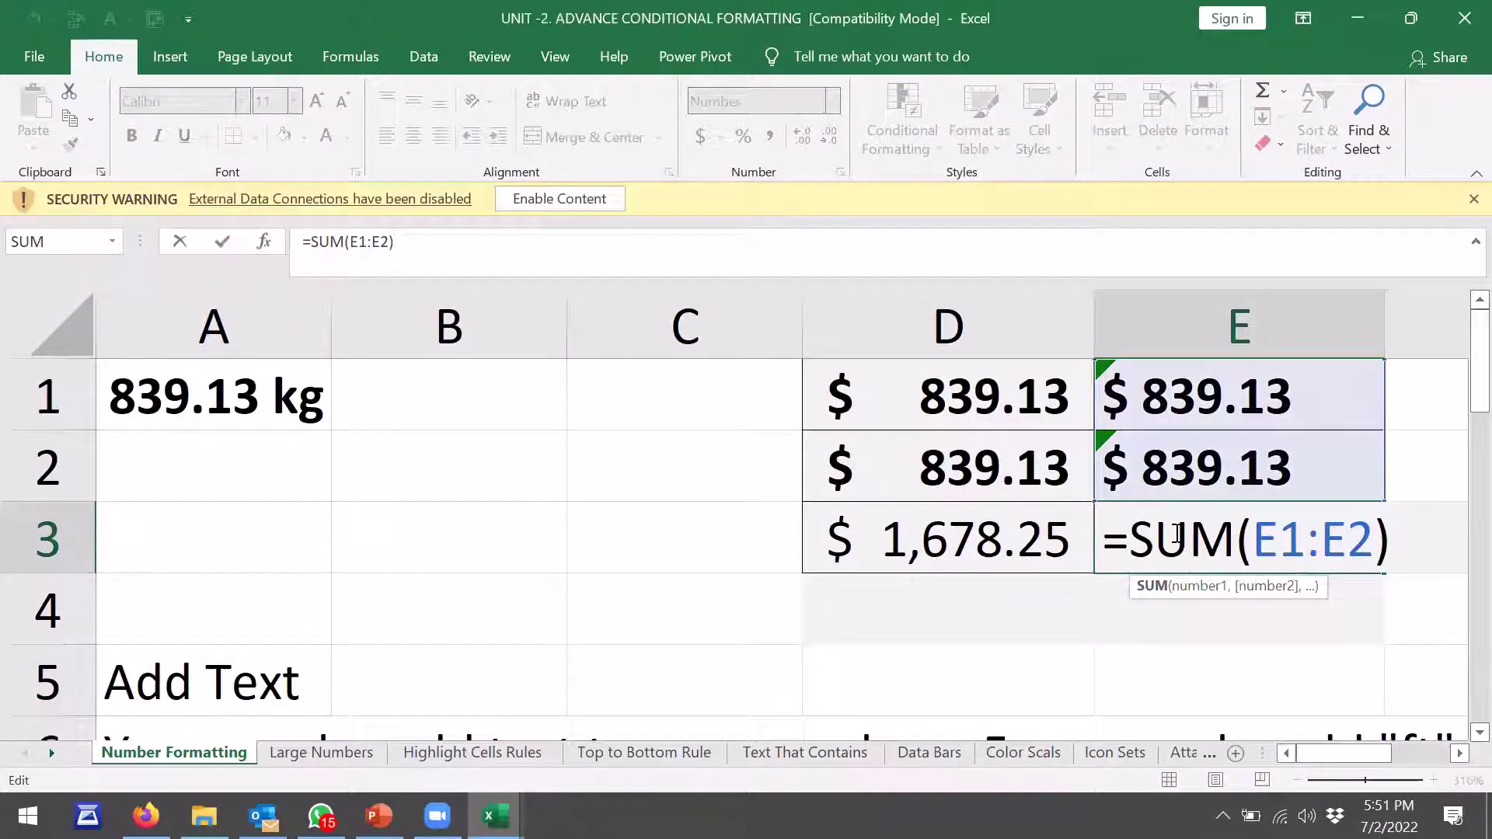
pyautogui.press('Return')
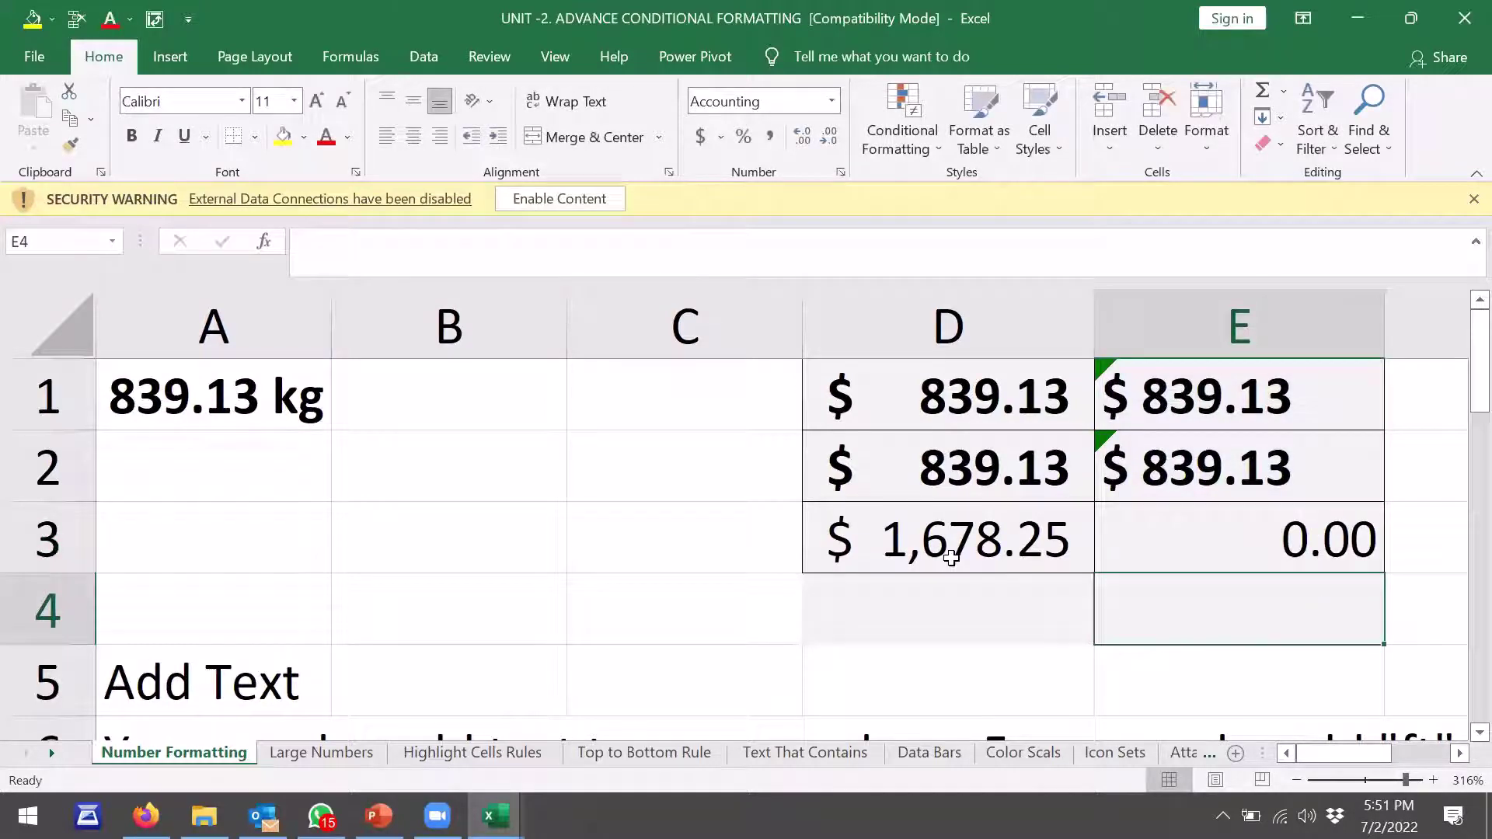
pyautogui.click(951, 556)
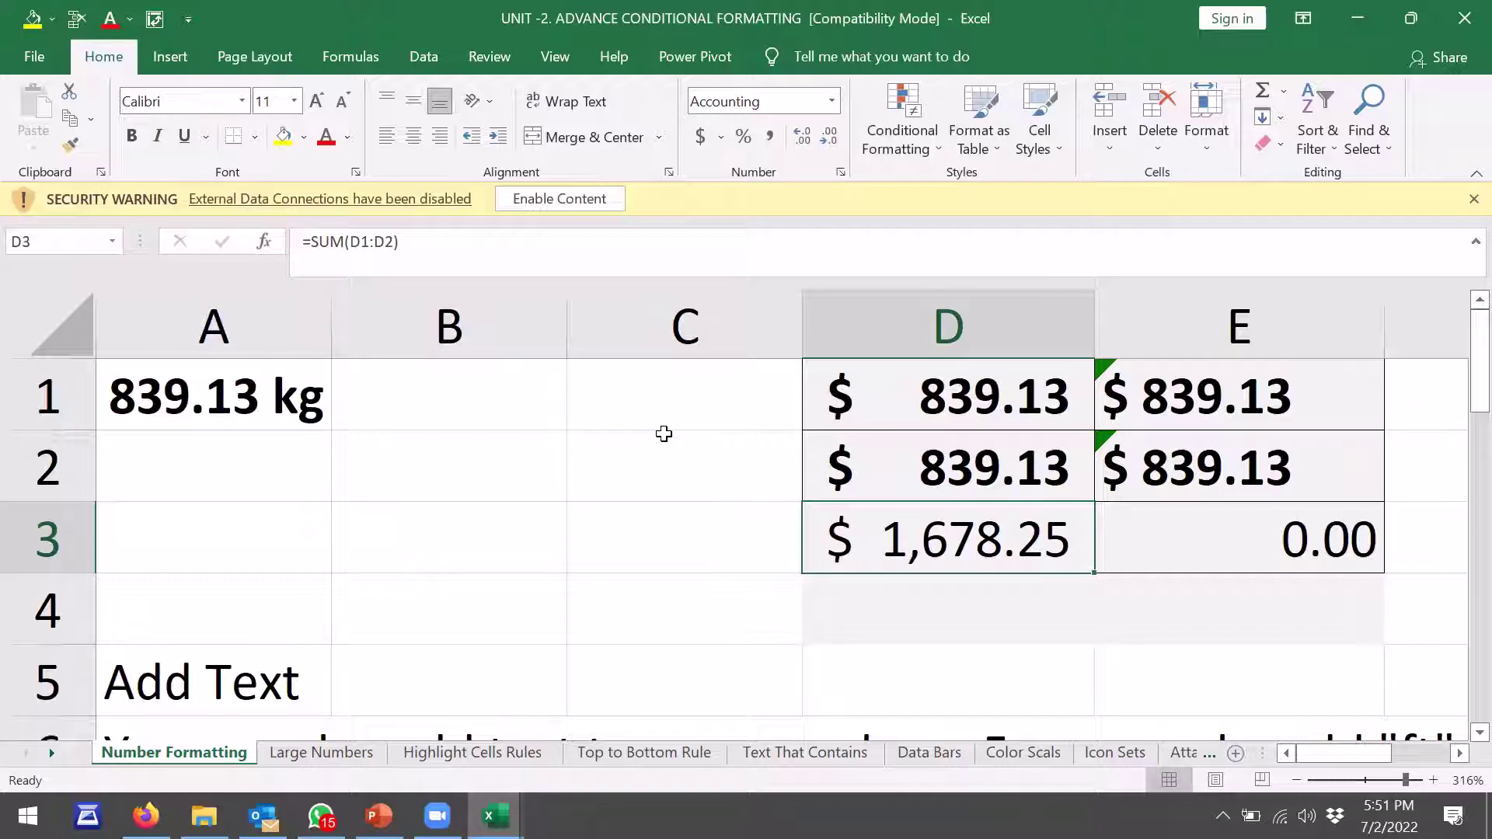
pyautogui.click(288, 386)
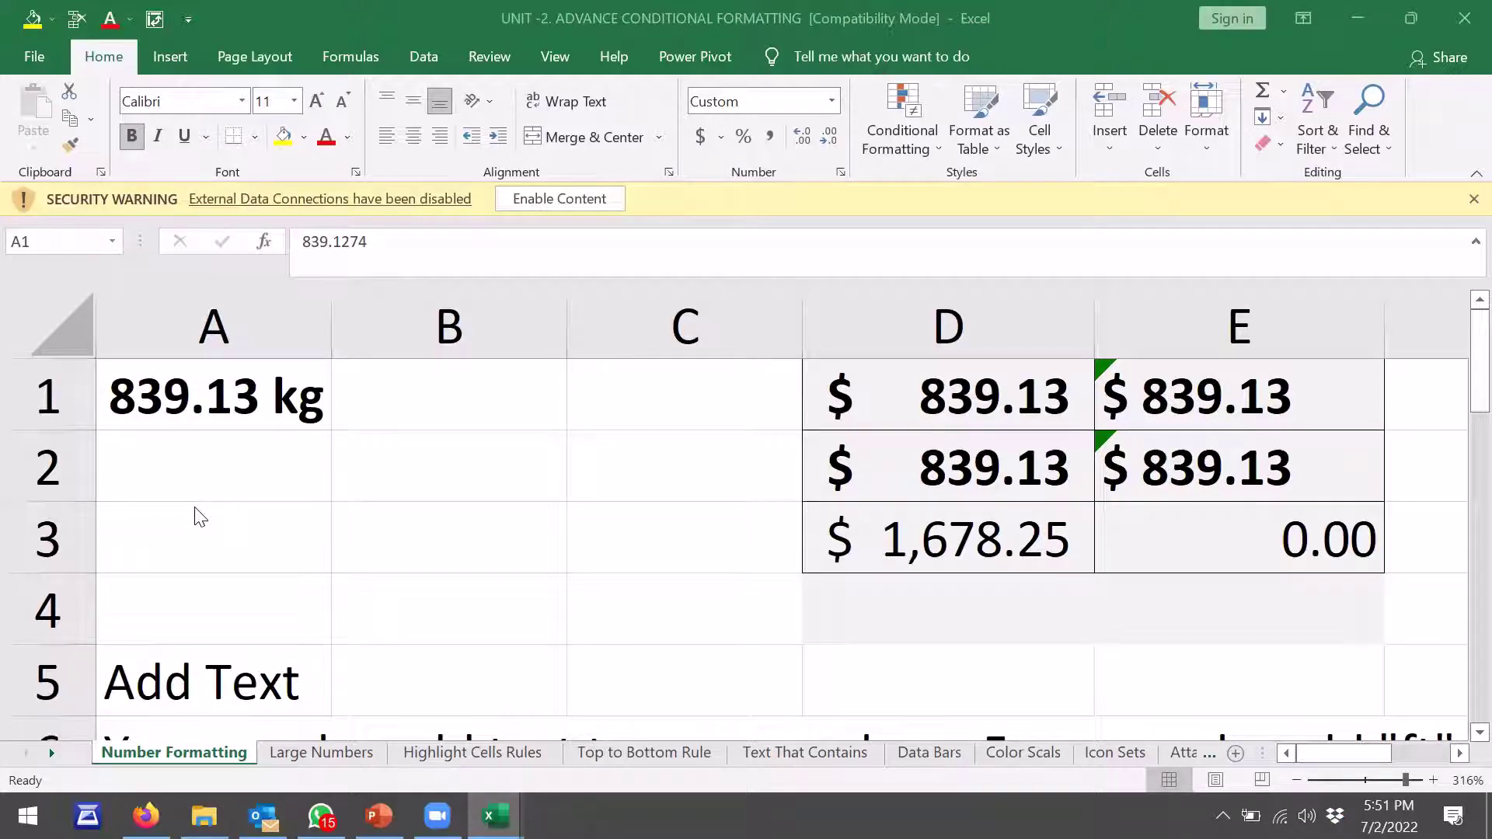
# Compare D2's underlying number with the dollar text stored in E2
pyautogui.click(215, 440)
pyautogui.click(182, 470)
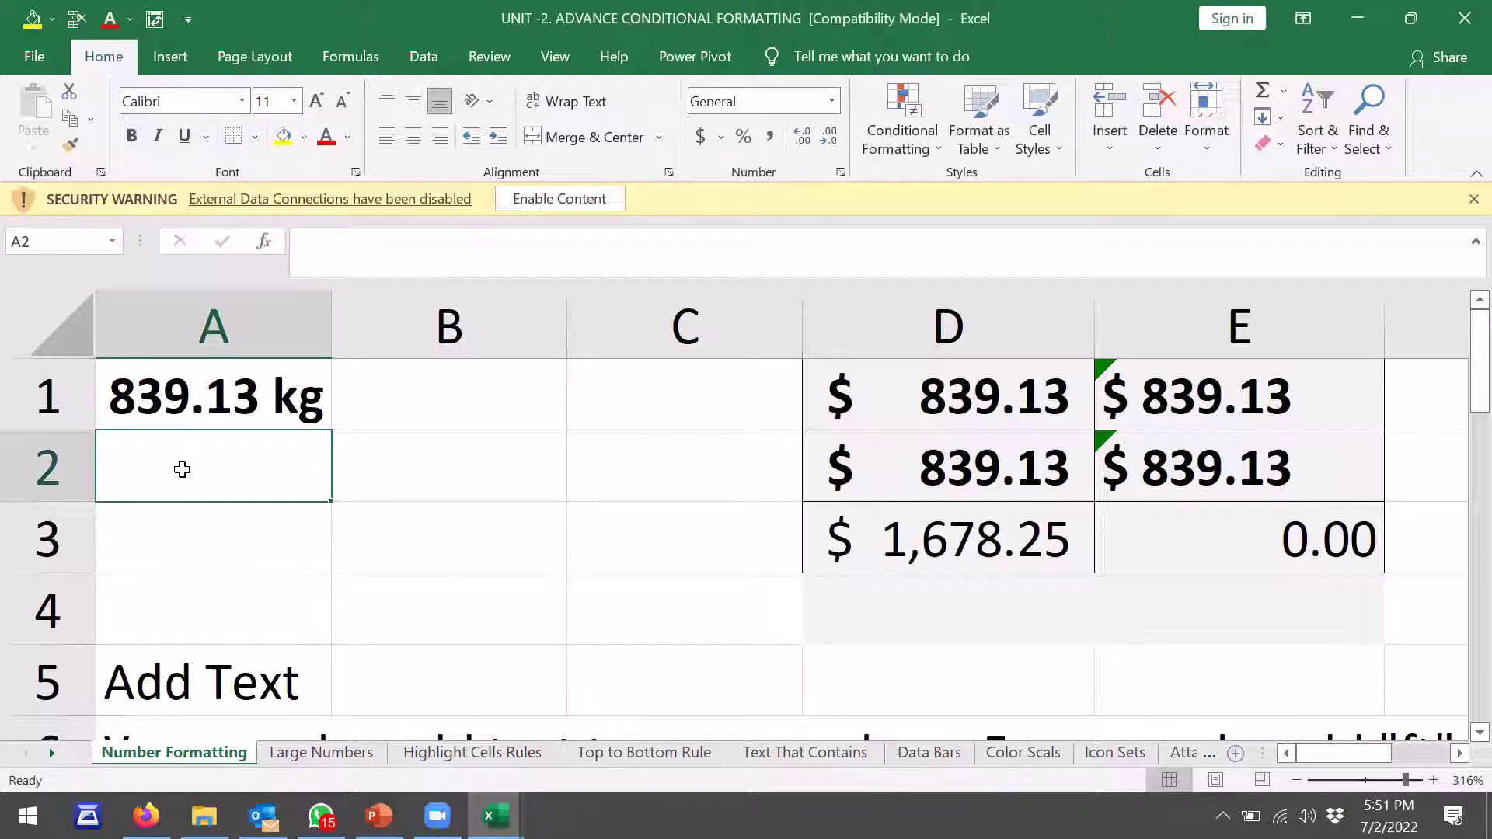
pyautogui.click(1211, 451)
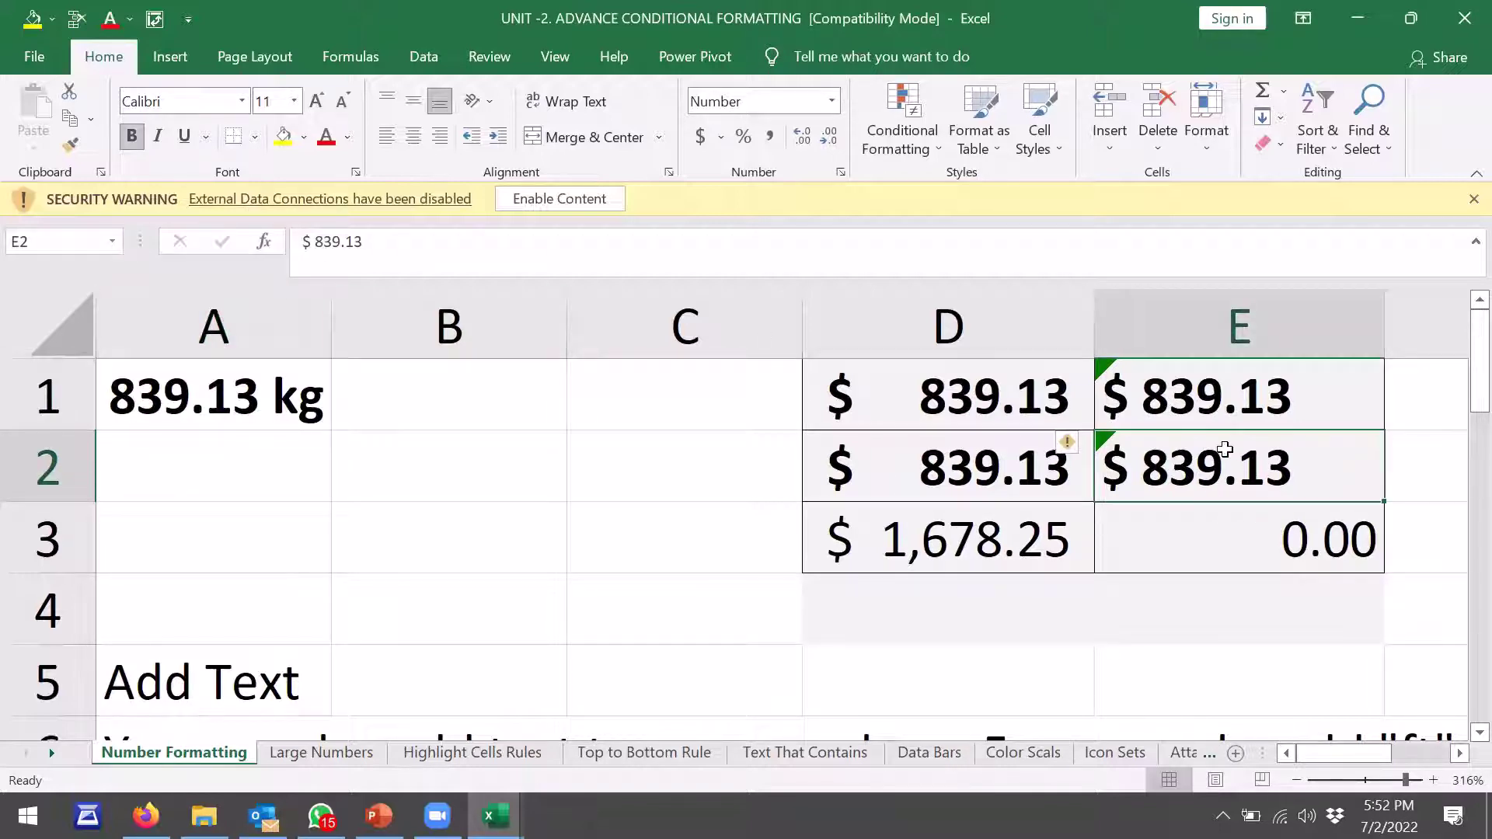
pyautogui.click(1070, 458)
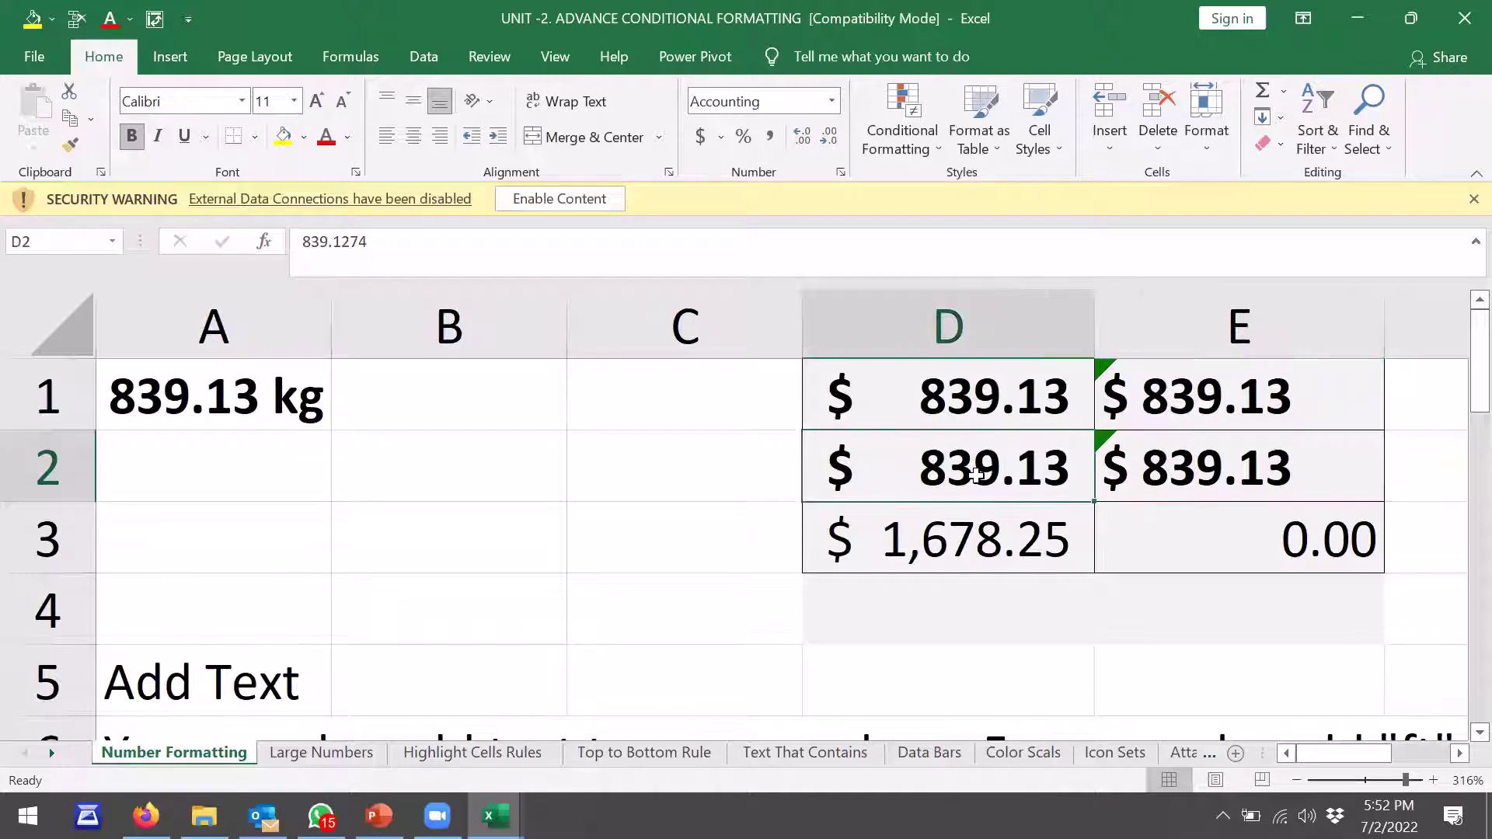
pyautogui.click(1137, 482)
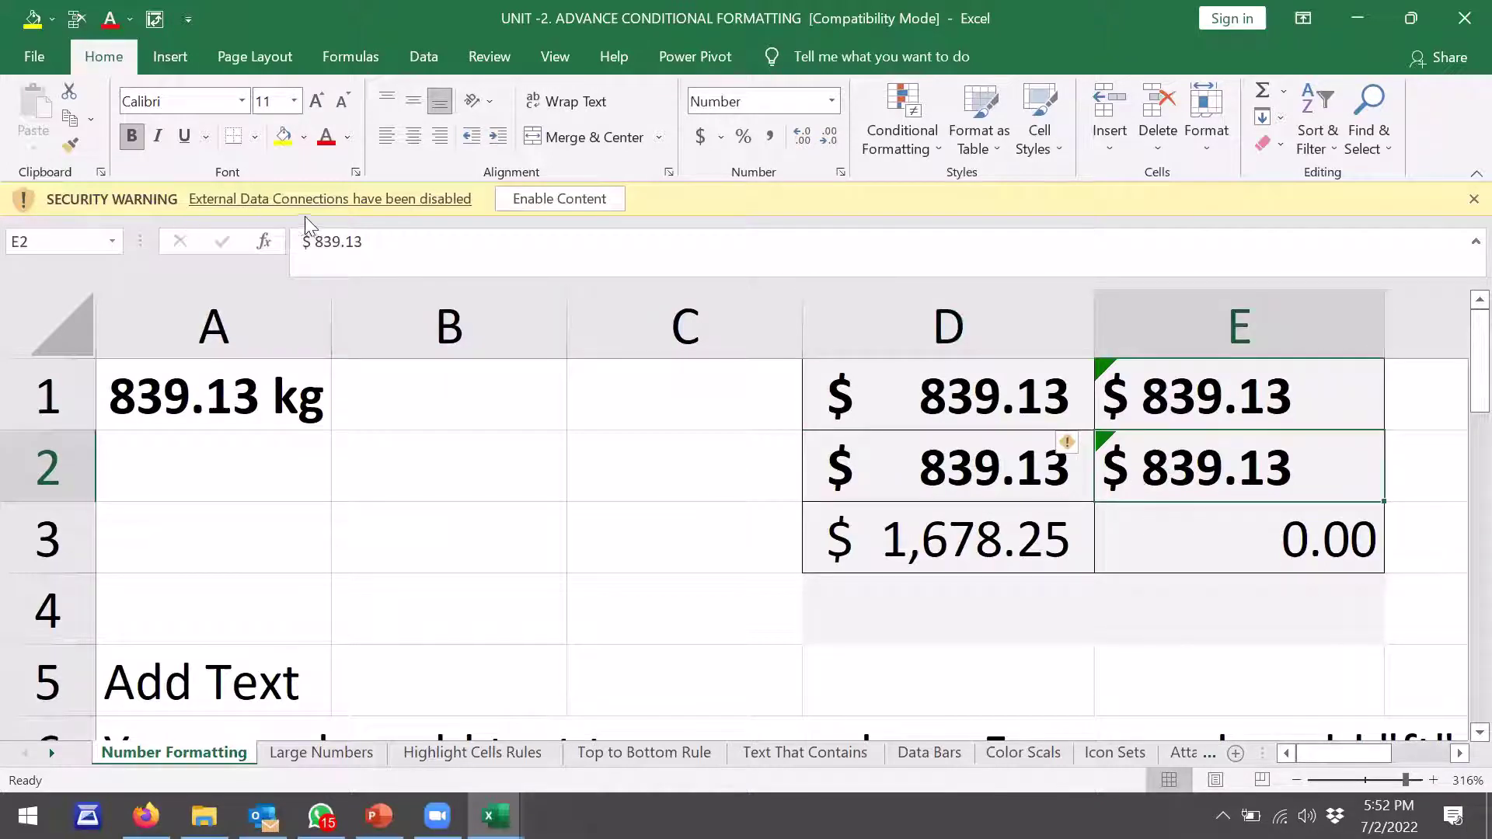
pyautogui.click(1006, 466)
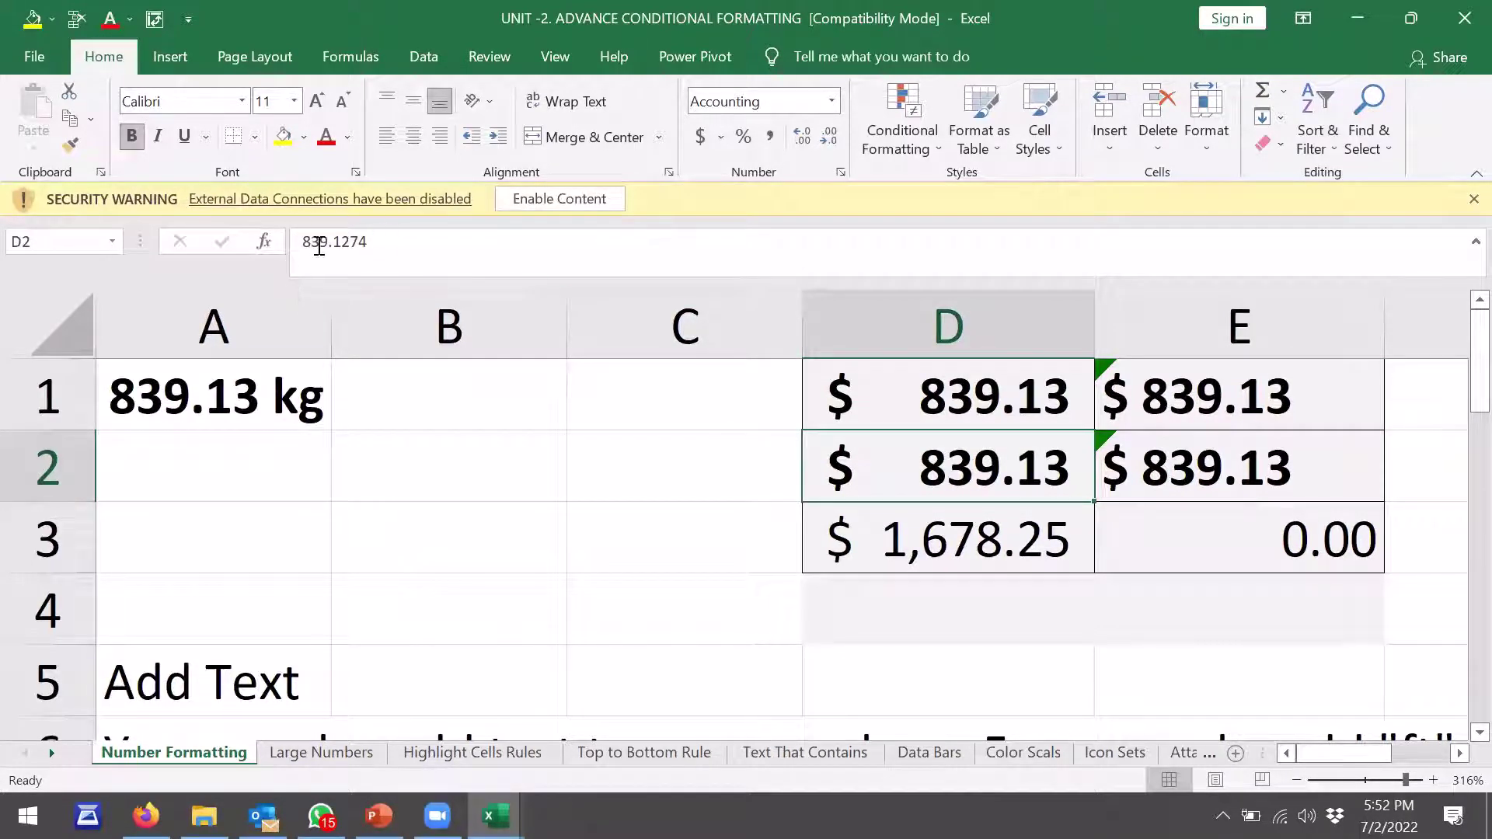
# Check the D3 and E3 total formulas and A1's custom format, then go to Large Numbers
pyautogui.click(946, 538)
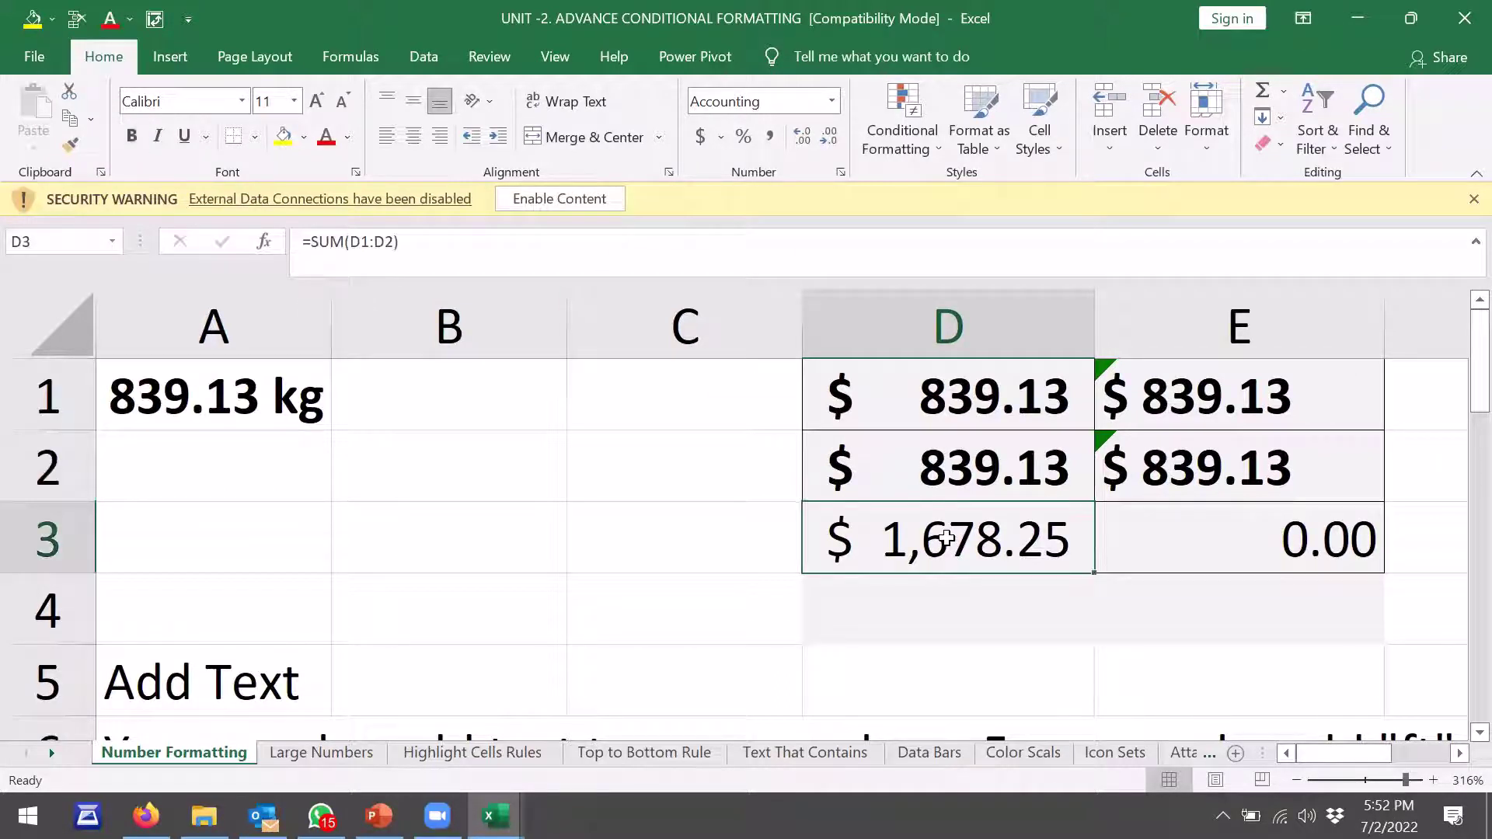
pyautogui.click(1239, 458)
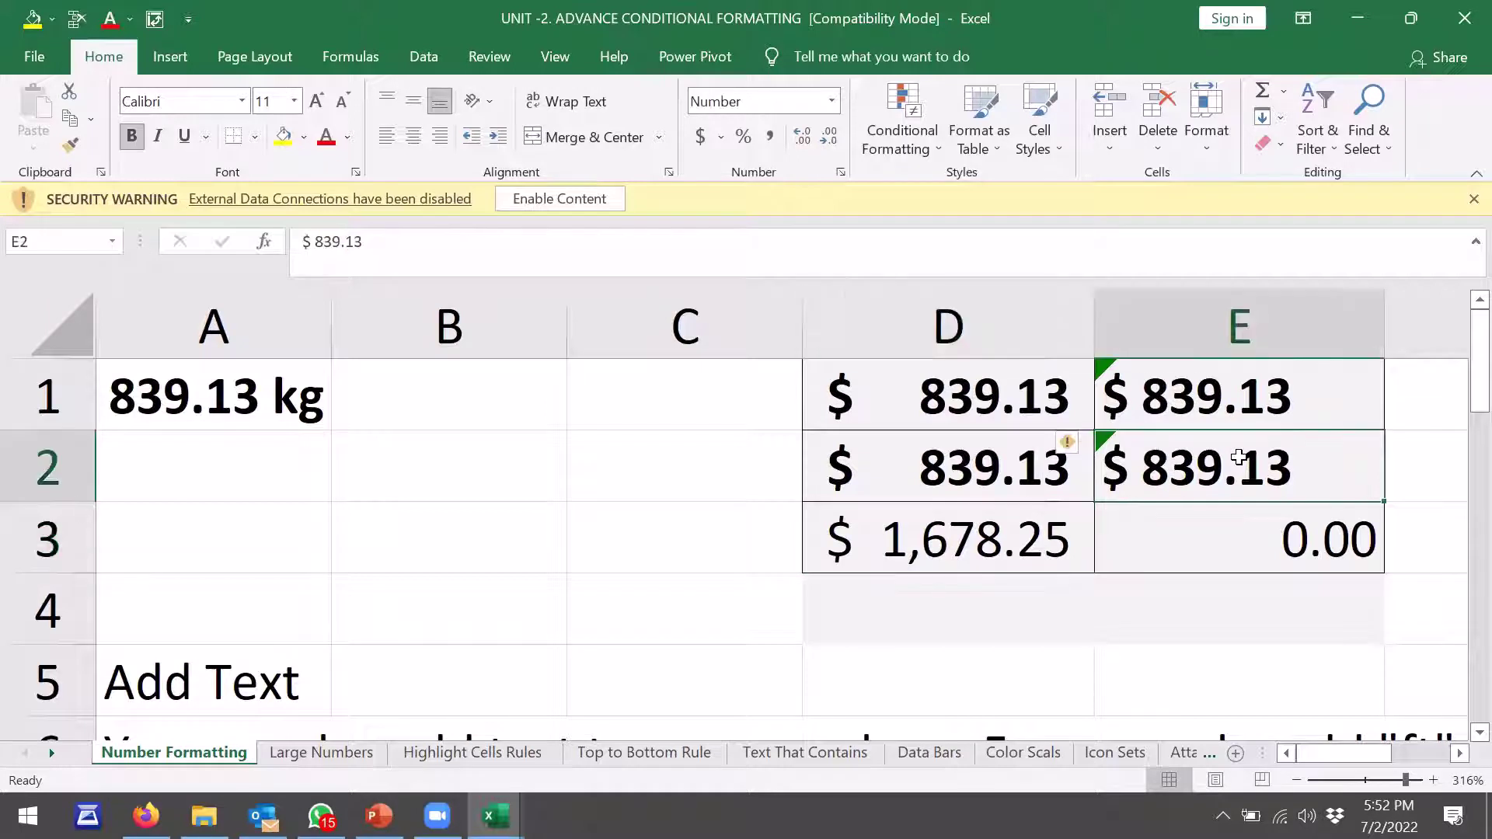
pyautogui.click(1225, 535)
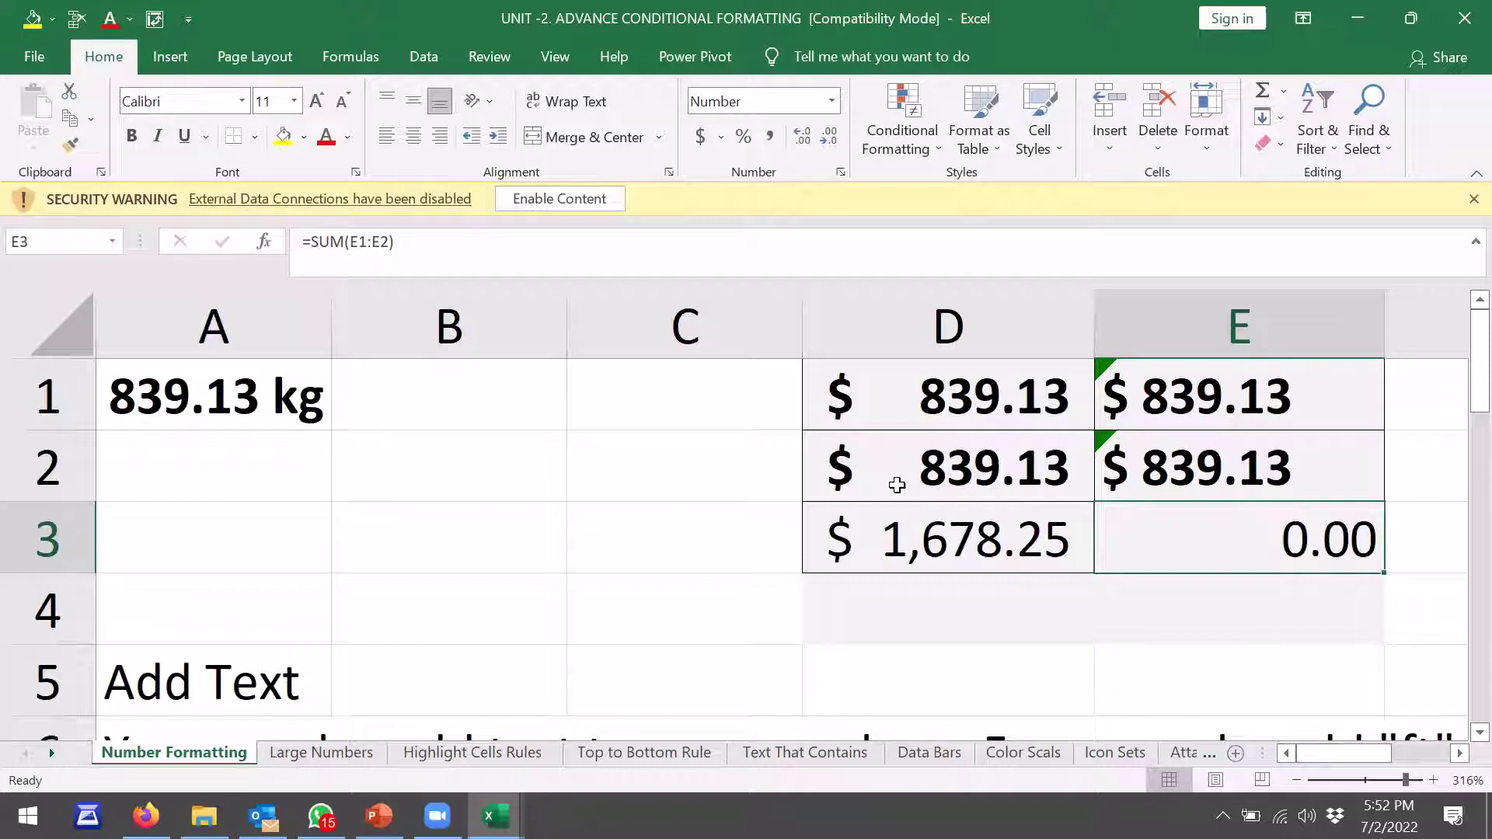
pyautogui.click(278, 397)
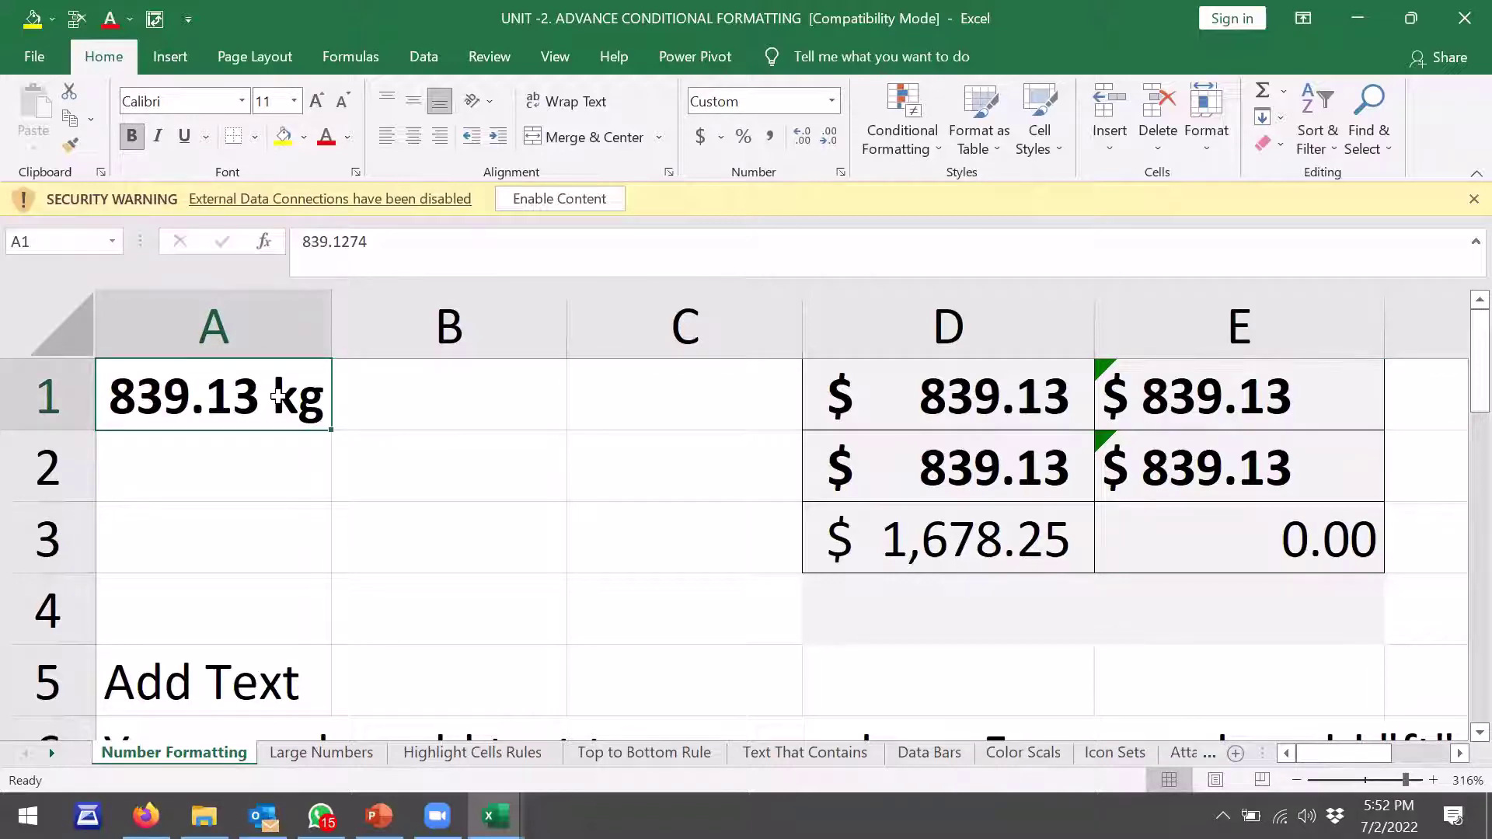
pyautogui.click(329, 752)
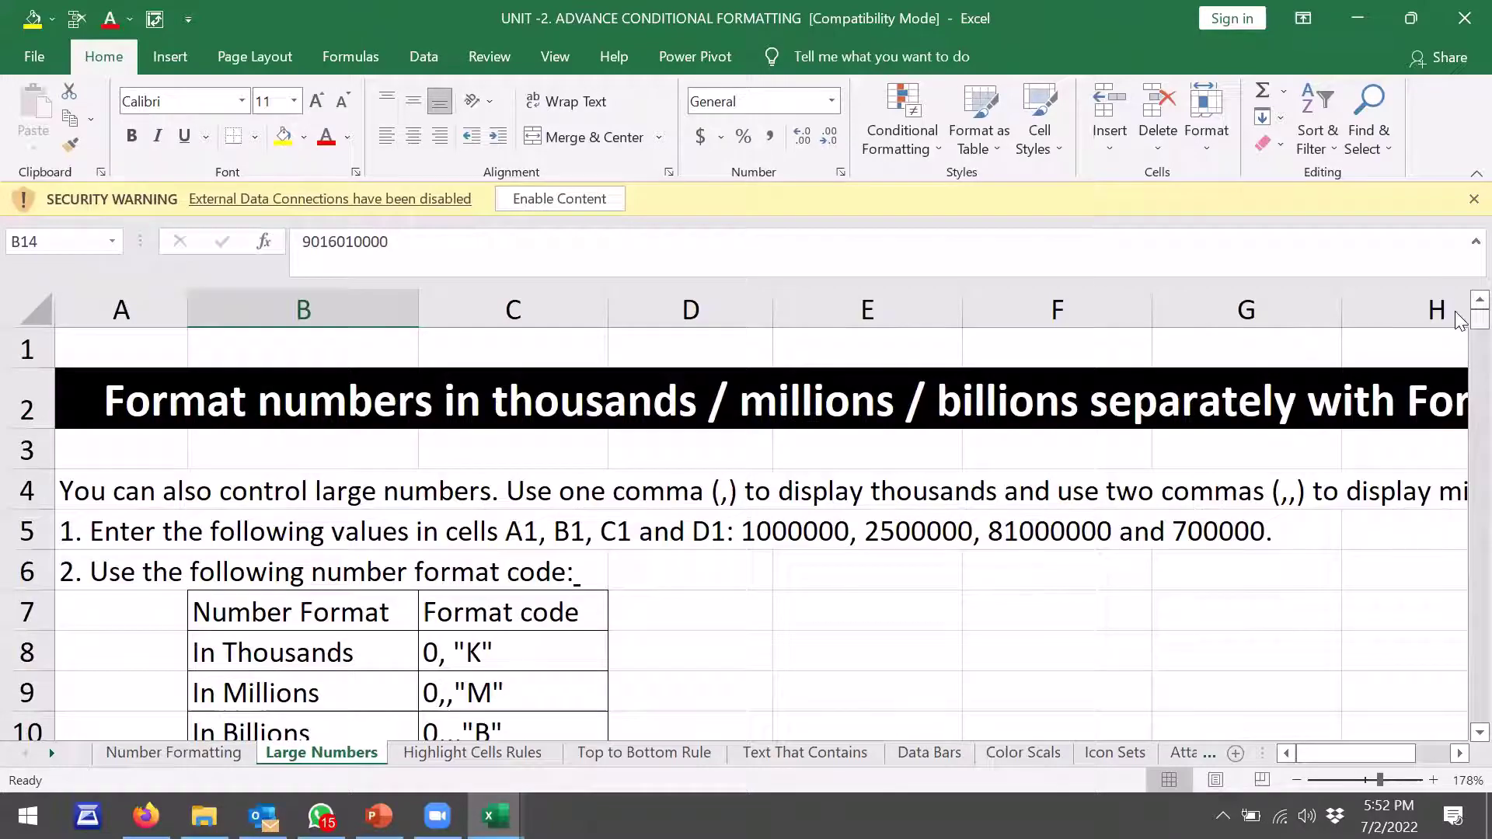
pyautogui.moveTo(1457, 319); pyautogui.dragTo(1460, 354)
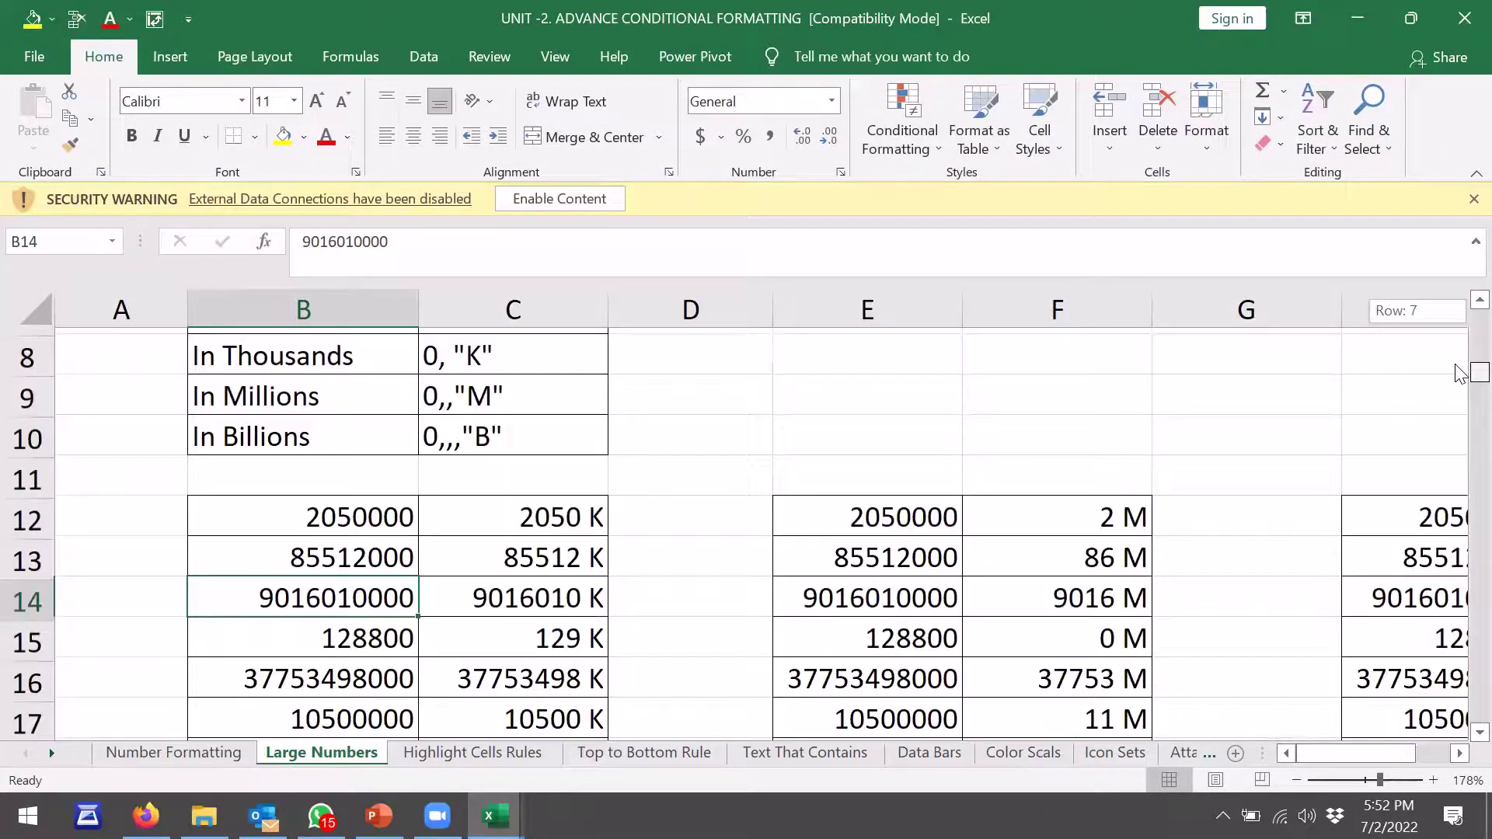
pyautogui.scroll(-1, 746, 455)
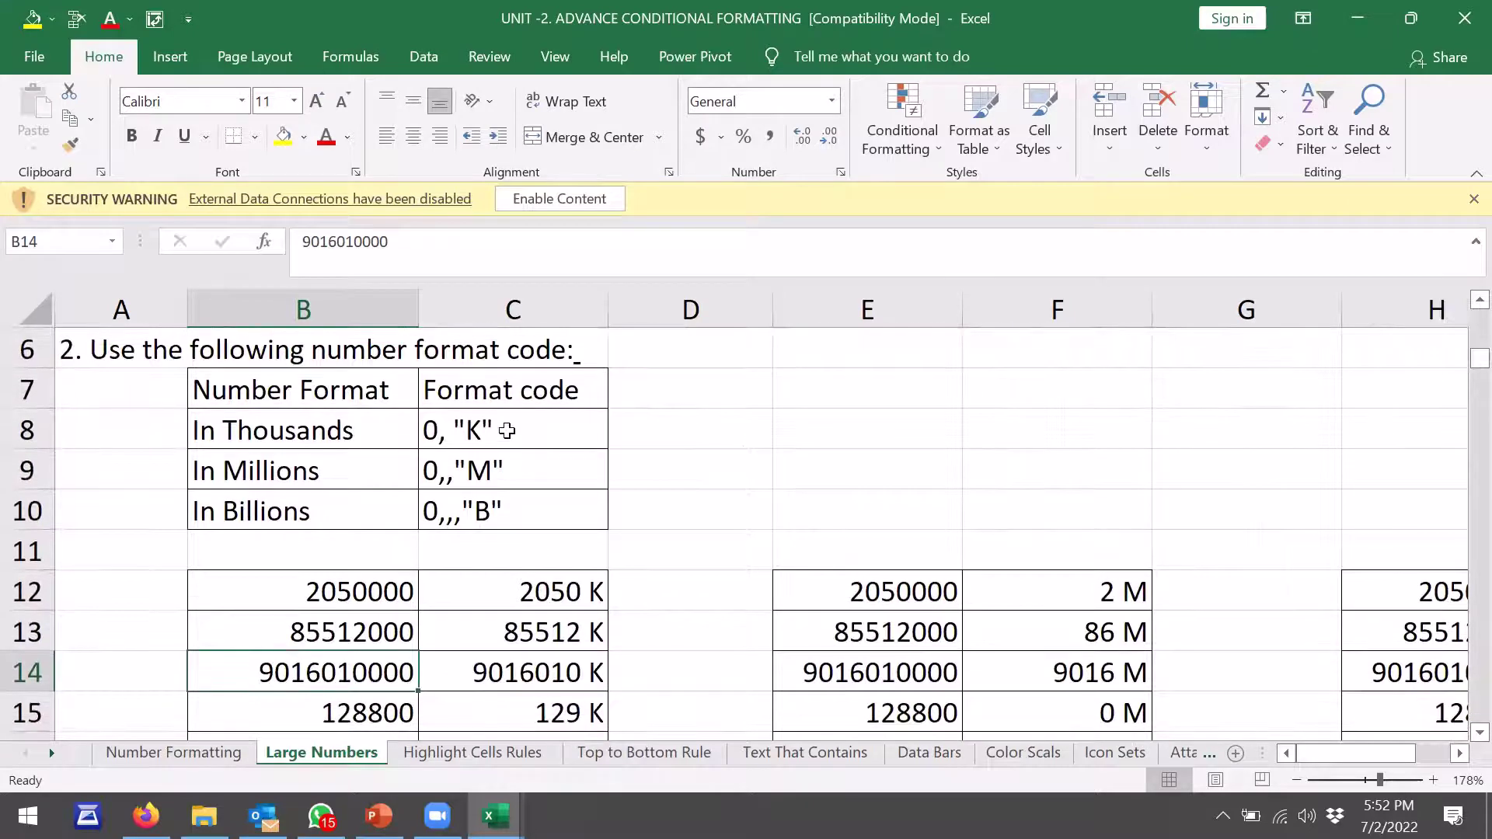
pyautogui.click(551, 604)
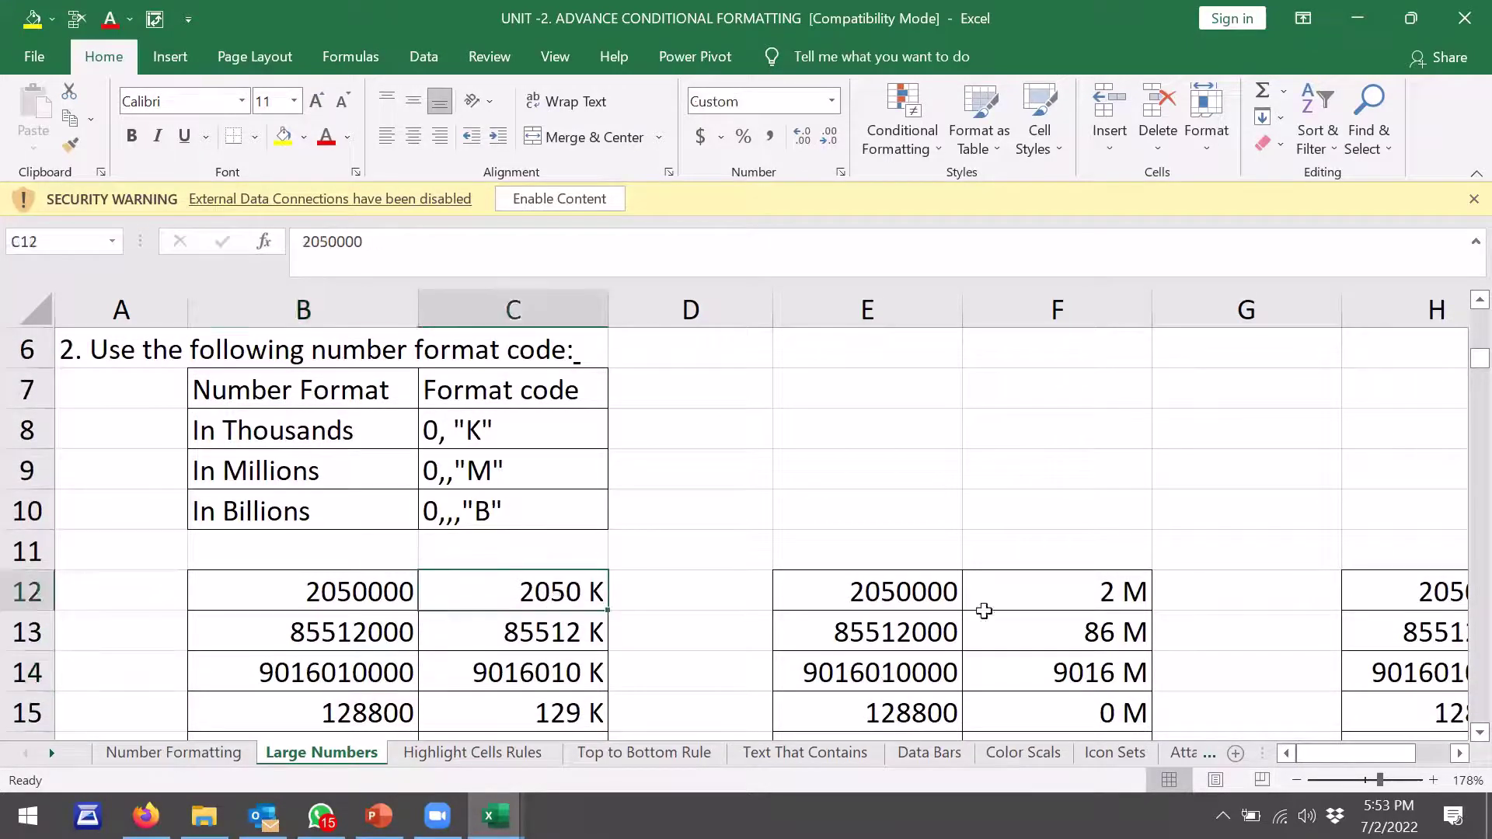
pyautogui.moveTo(1074, 597)
pyautogui.mouseDown()
pyautogui.moveTo(1352, 760)
pyautogui.moveTo(1272, 738)
pyautogui.mouseUp()
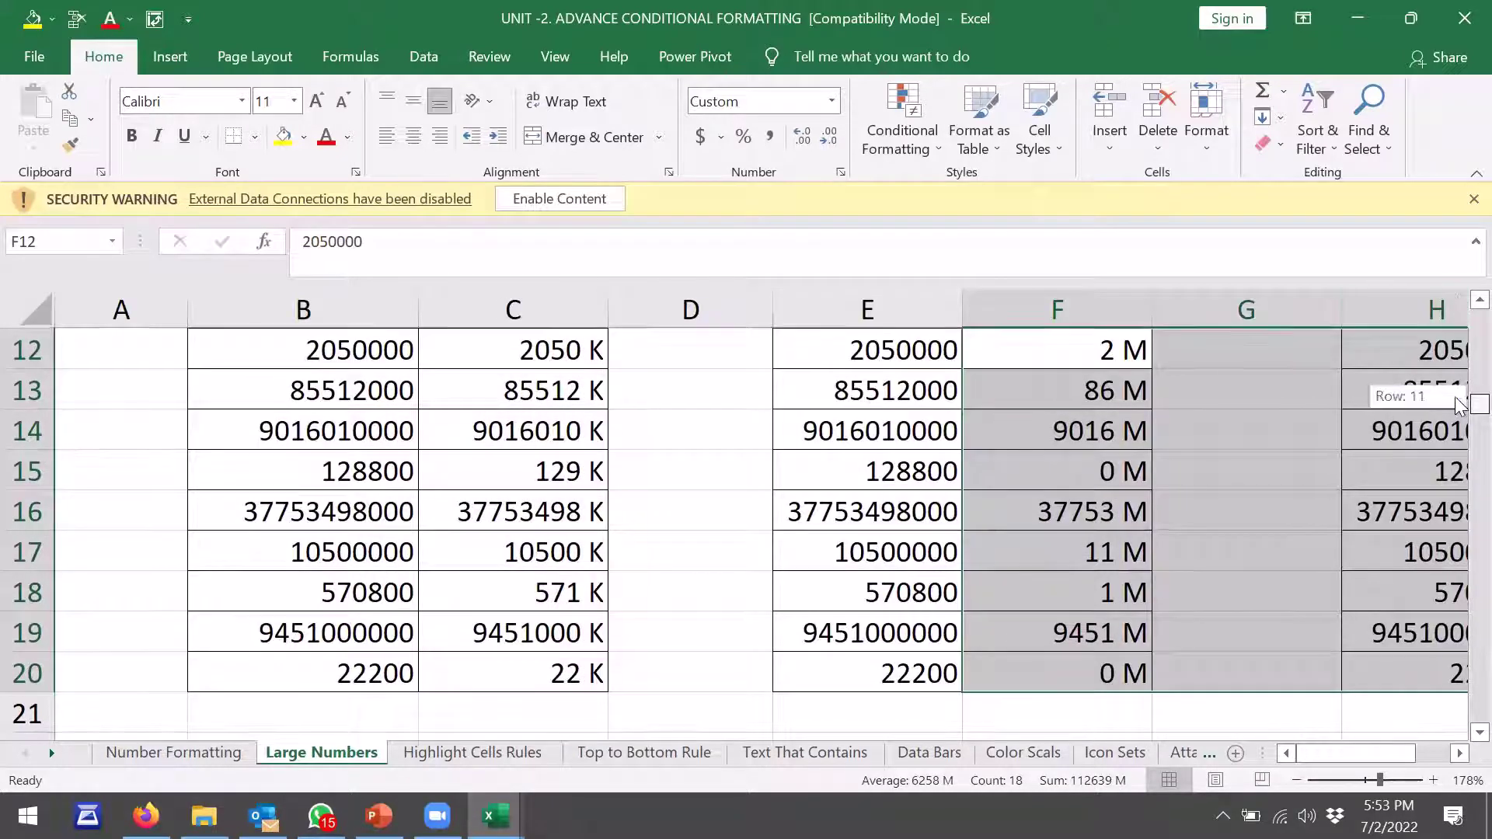
pyautogui.moveTo(1461, 406); pyautogui.dragTo(1453, 634)
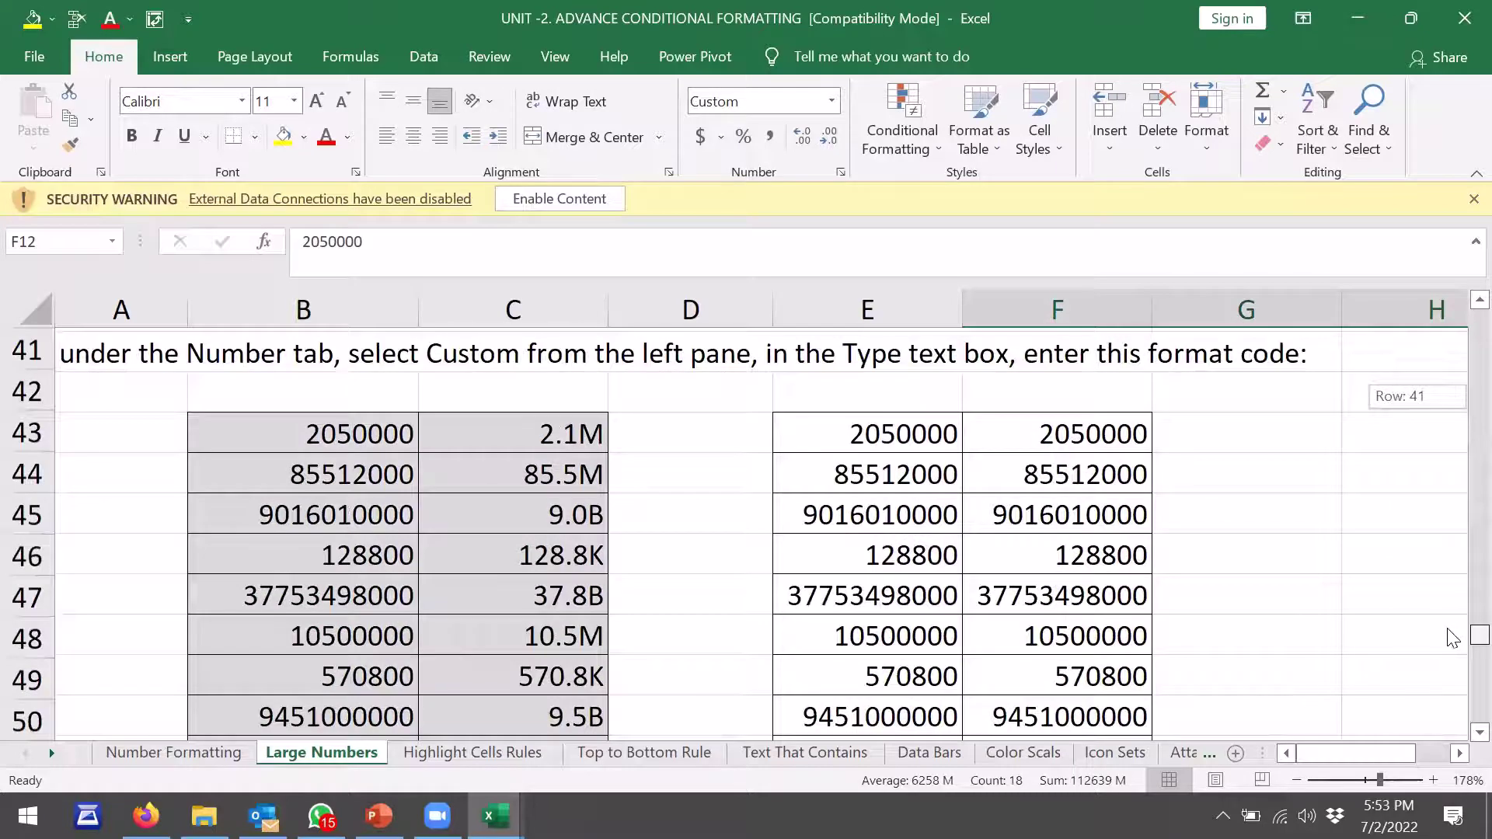
pyautogui.click(551, 570)
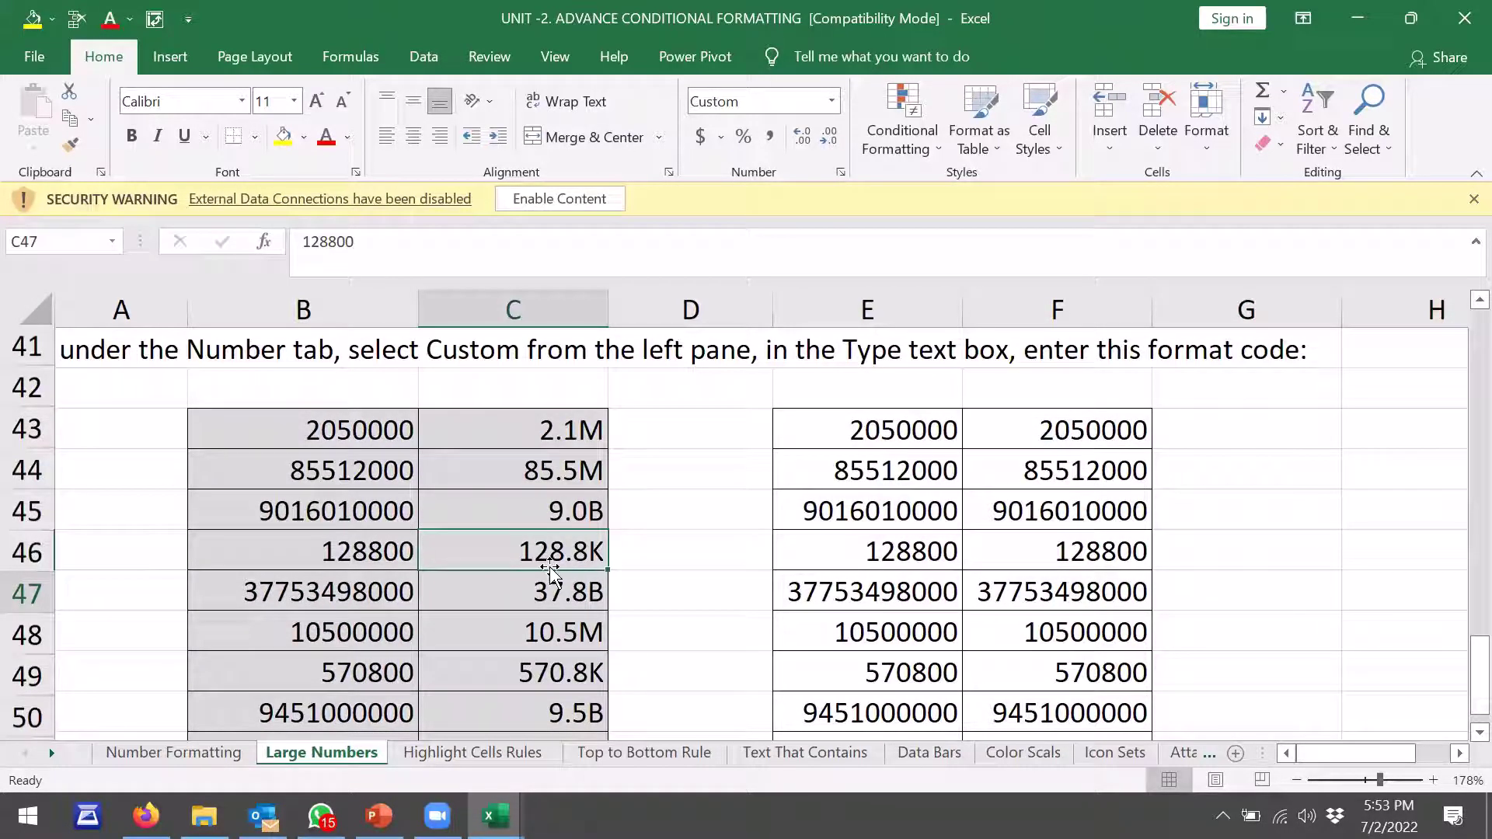
# On Highlight Cells Rules, review sales values 8813, 6338 and 3777 against the >7000 green rule
pyautogui.click(518, 757)
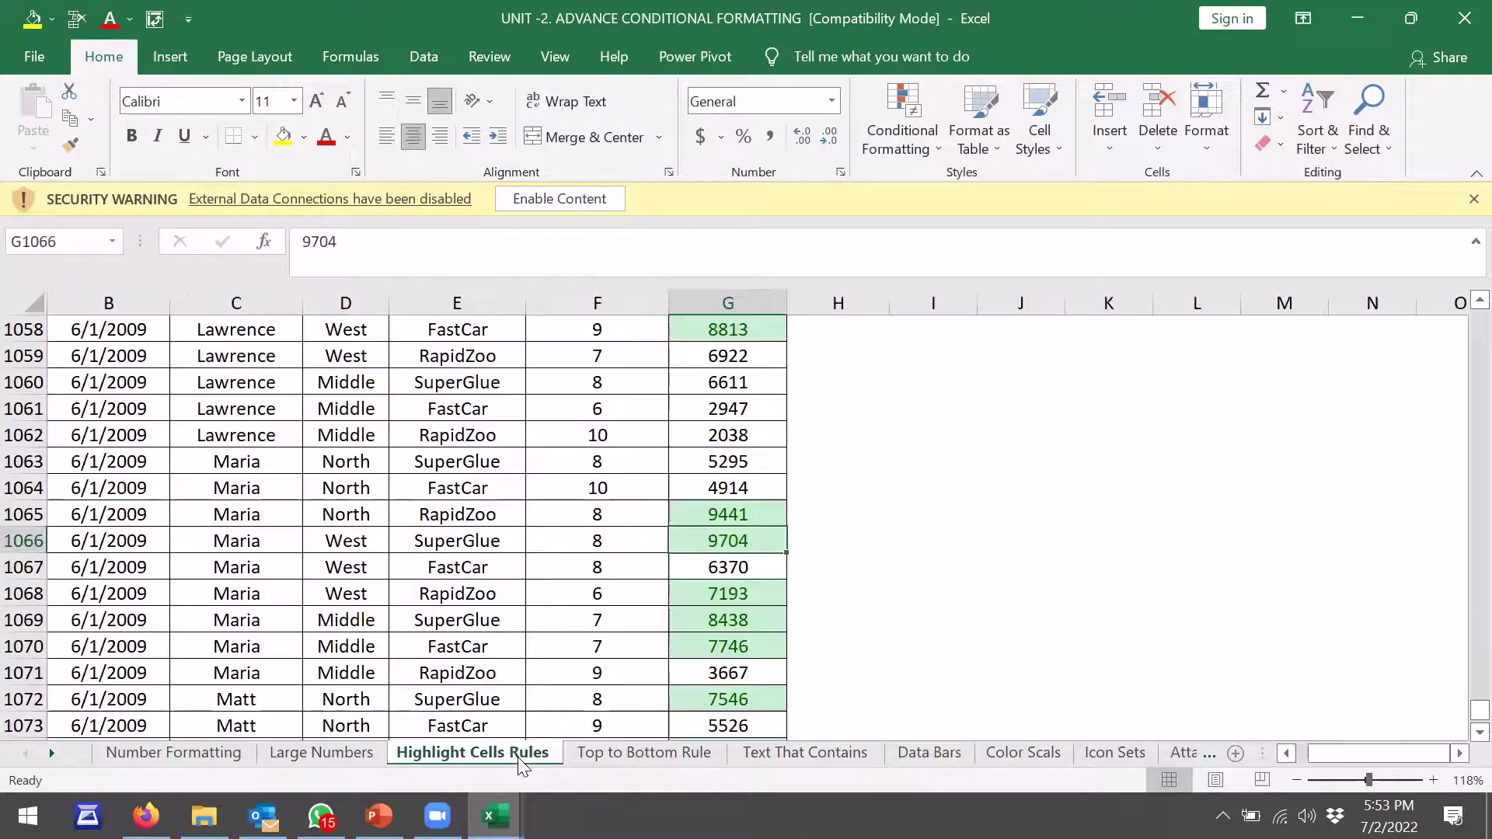
pyautogui.click(736, 331)
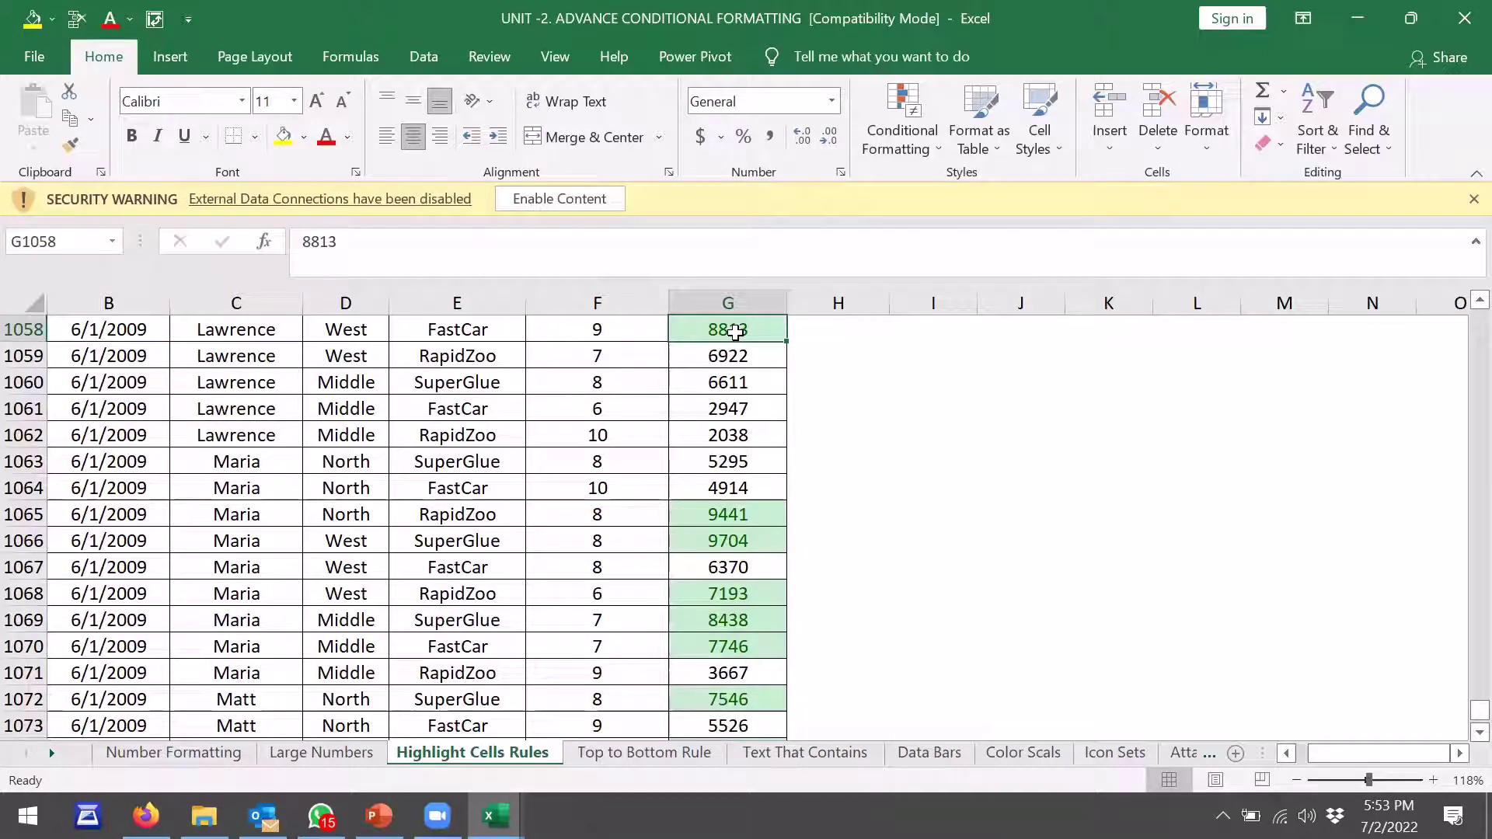
pyautogui.moveTo(1476, 711); pyautogui.dragTo(1463, 319)
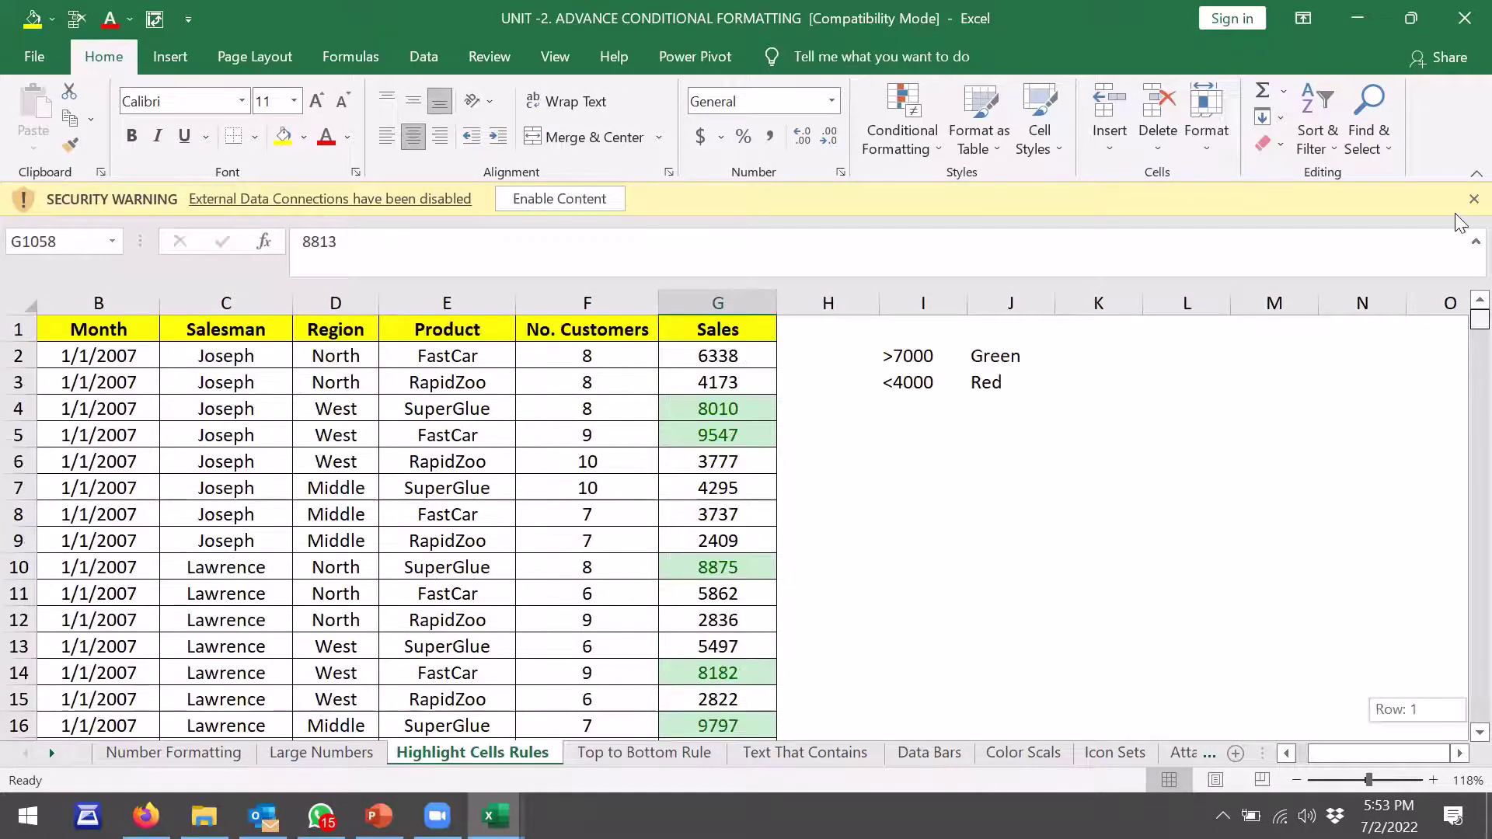
pyautogui.click(741, 353)
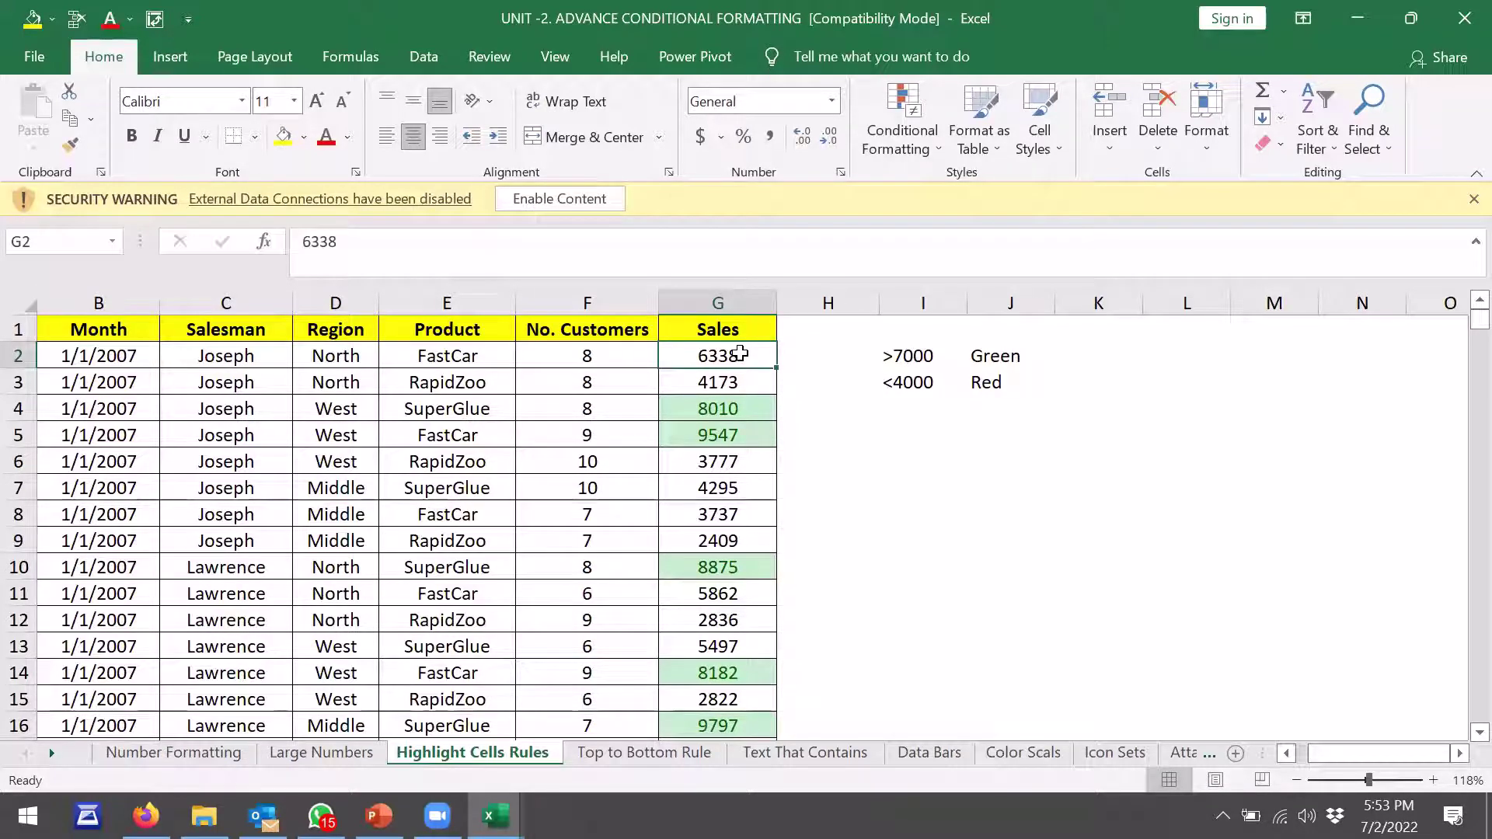
pyautogui.click(709, 454)
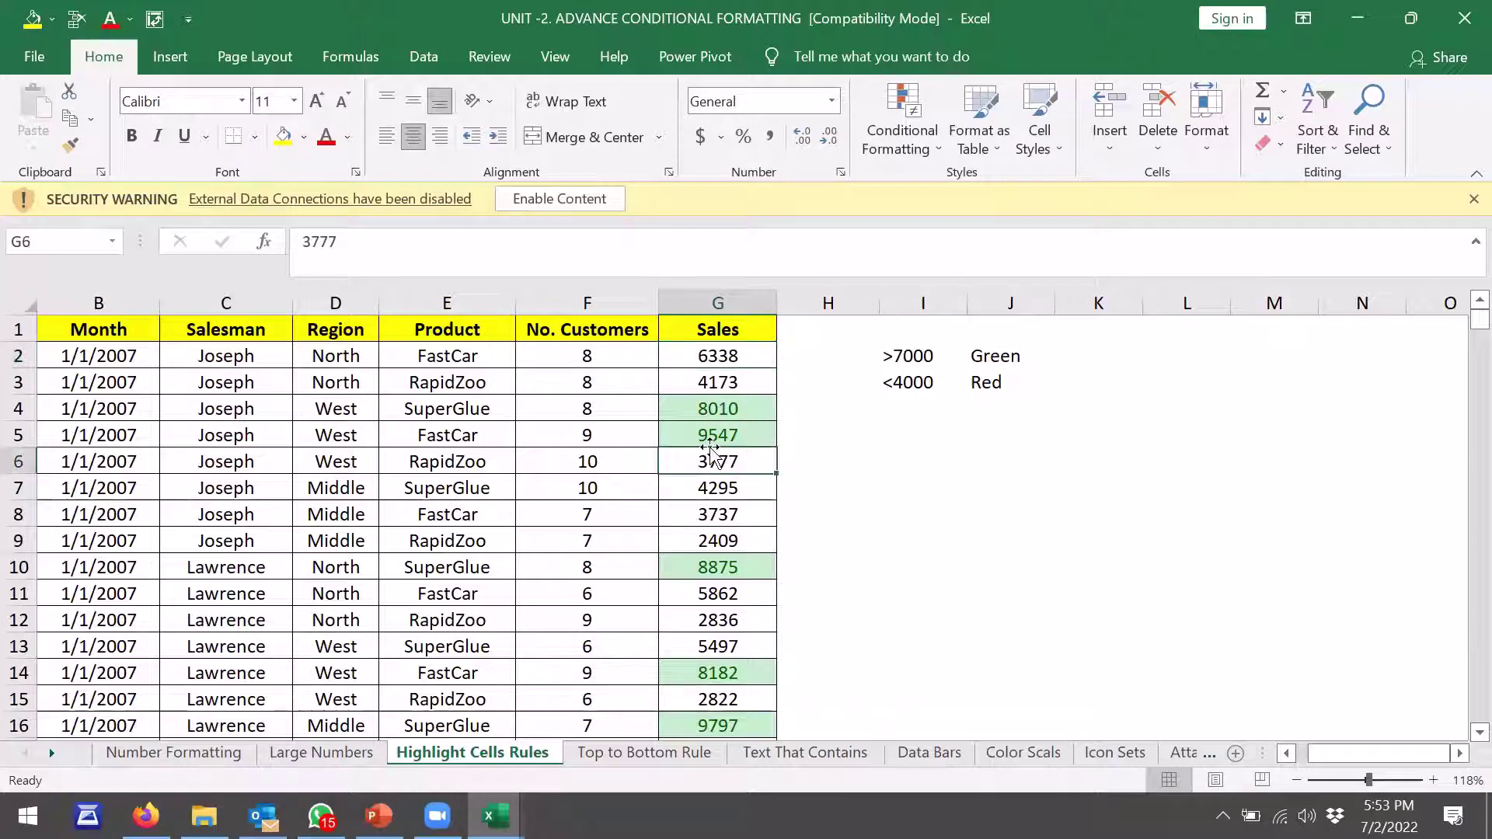
# Check the highlighted 9547 on Top to Bottom Rule, then go to the Data Bars sheet
pyautogui.click(648, 757)
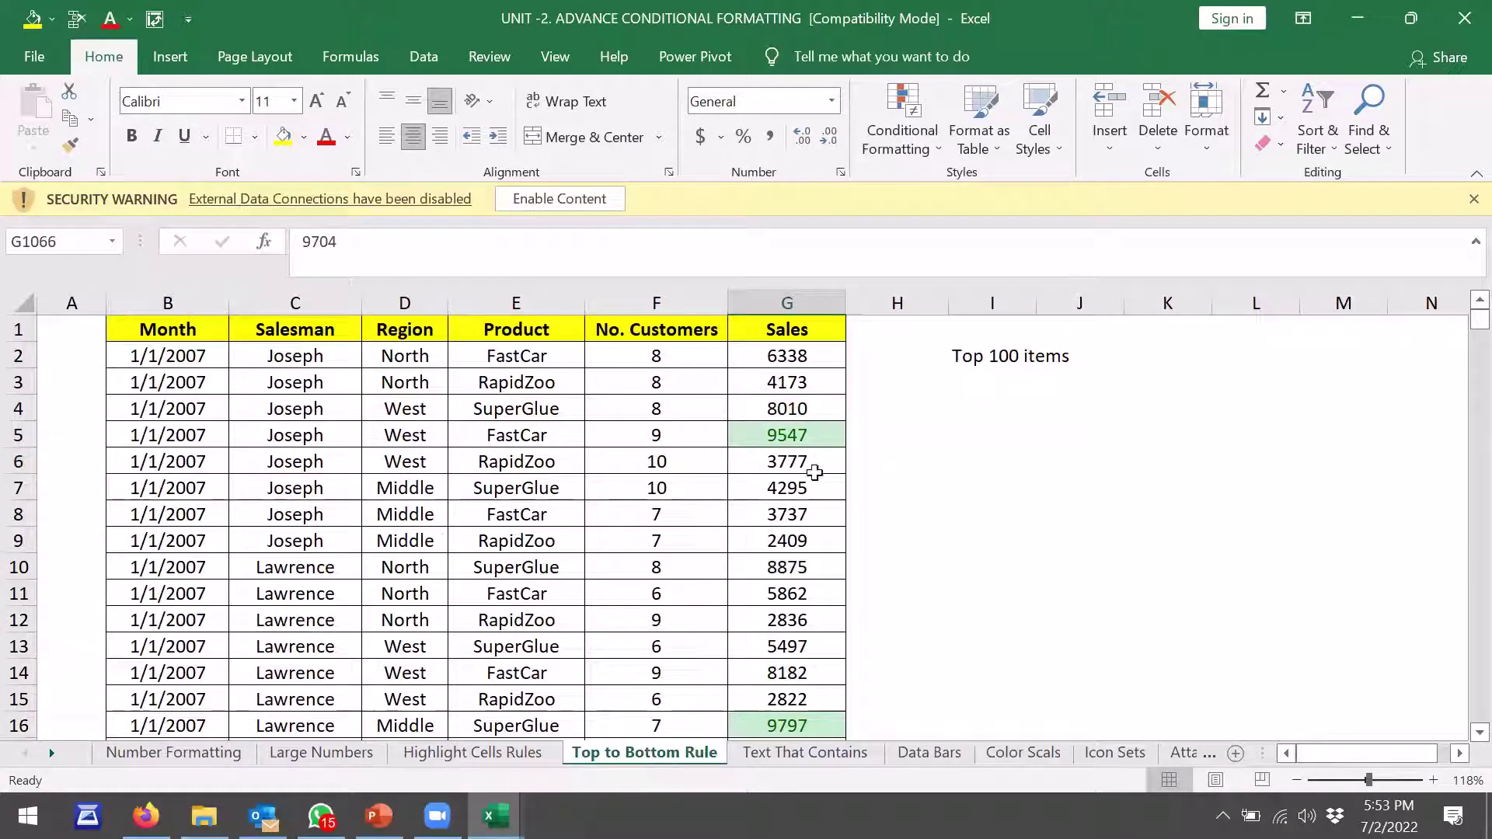
pyautogui.click(811, 425)
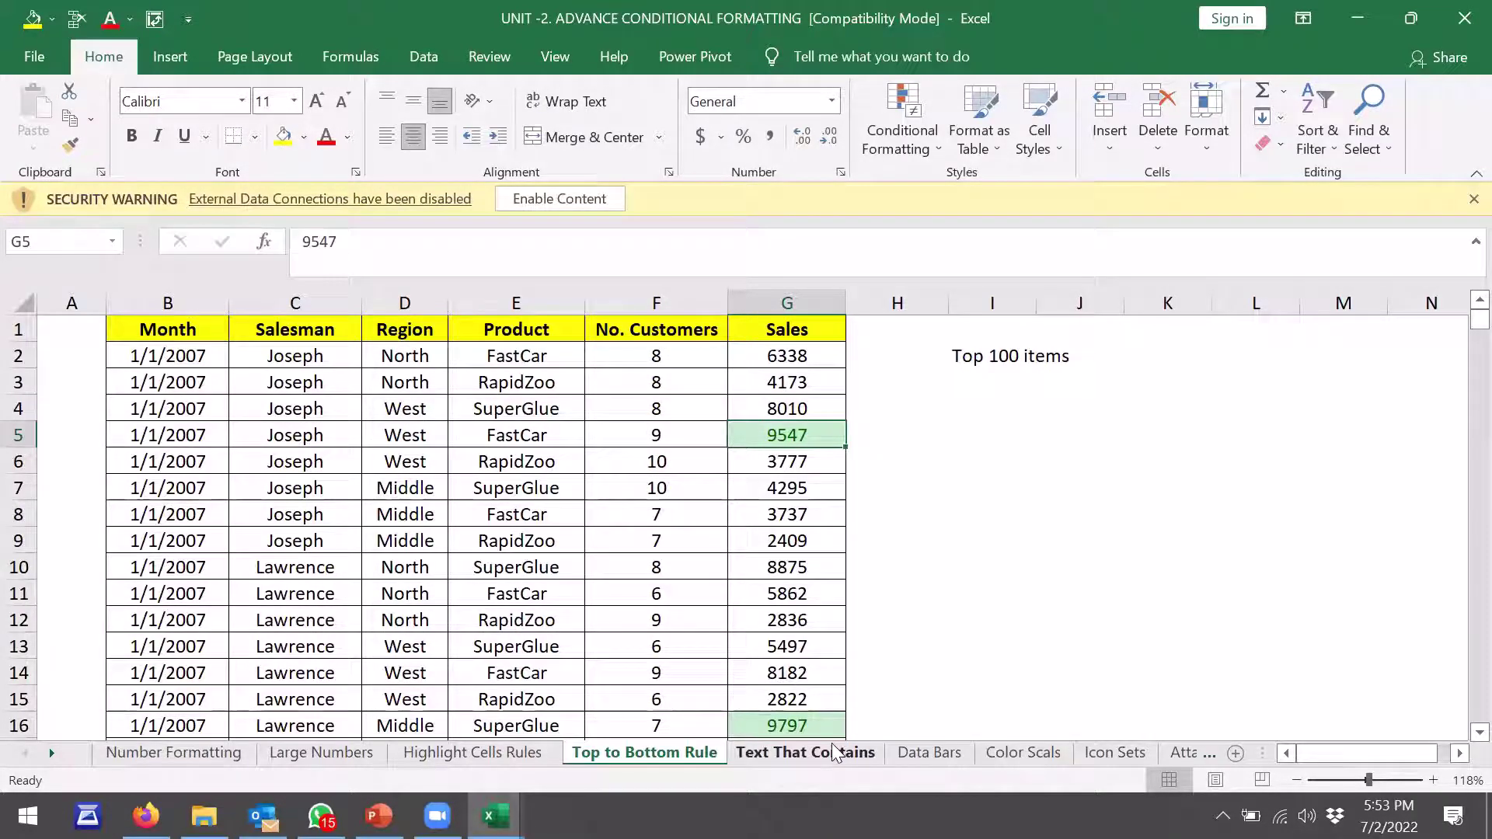
pyautogui.click(930, 753)
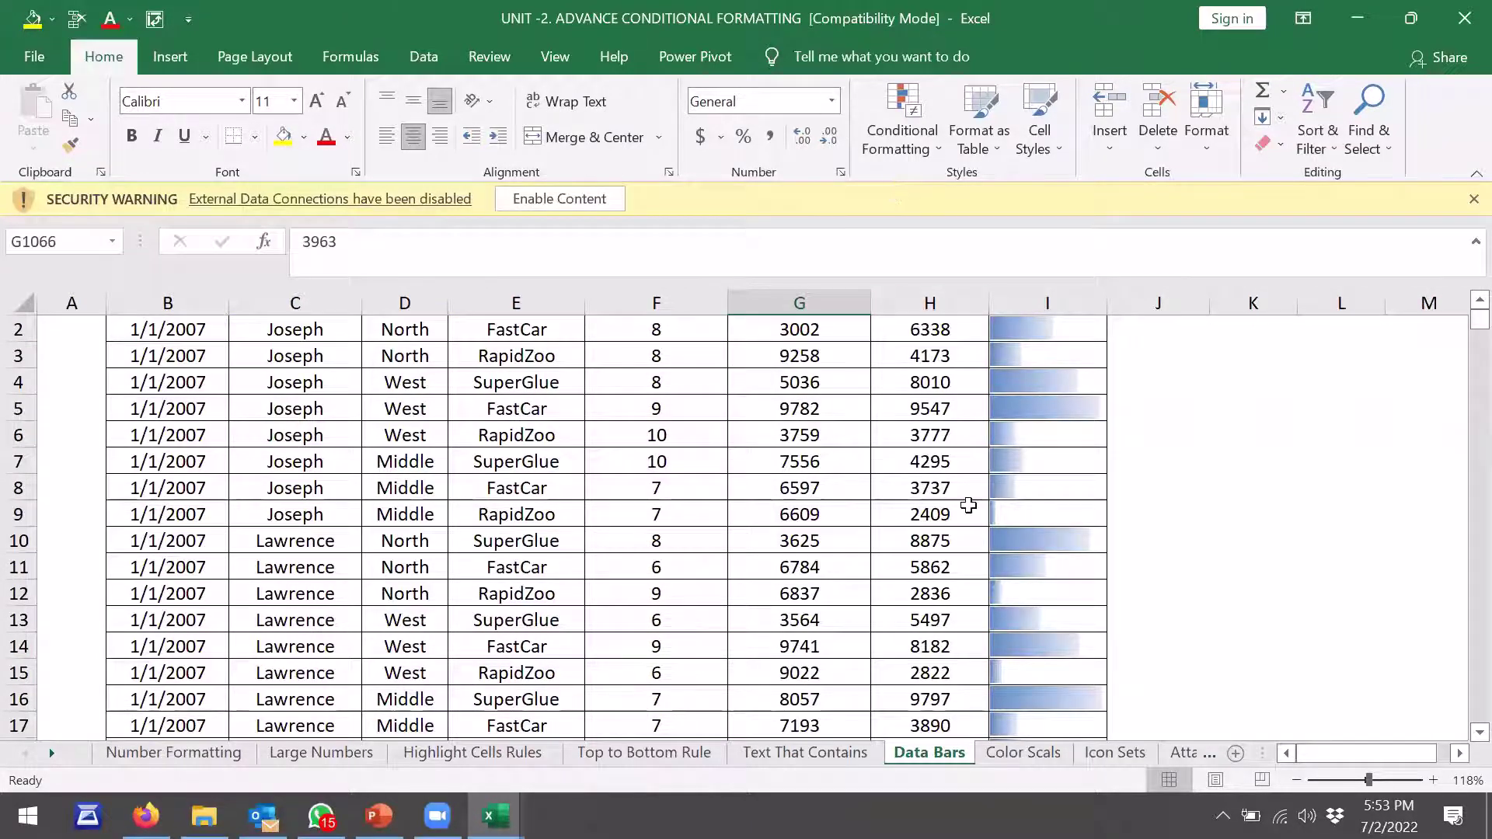
# Inspect the data-bar cells in column I, including the first value 6338
pyautogui.click(1008, 465)
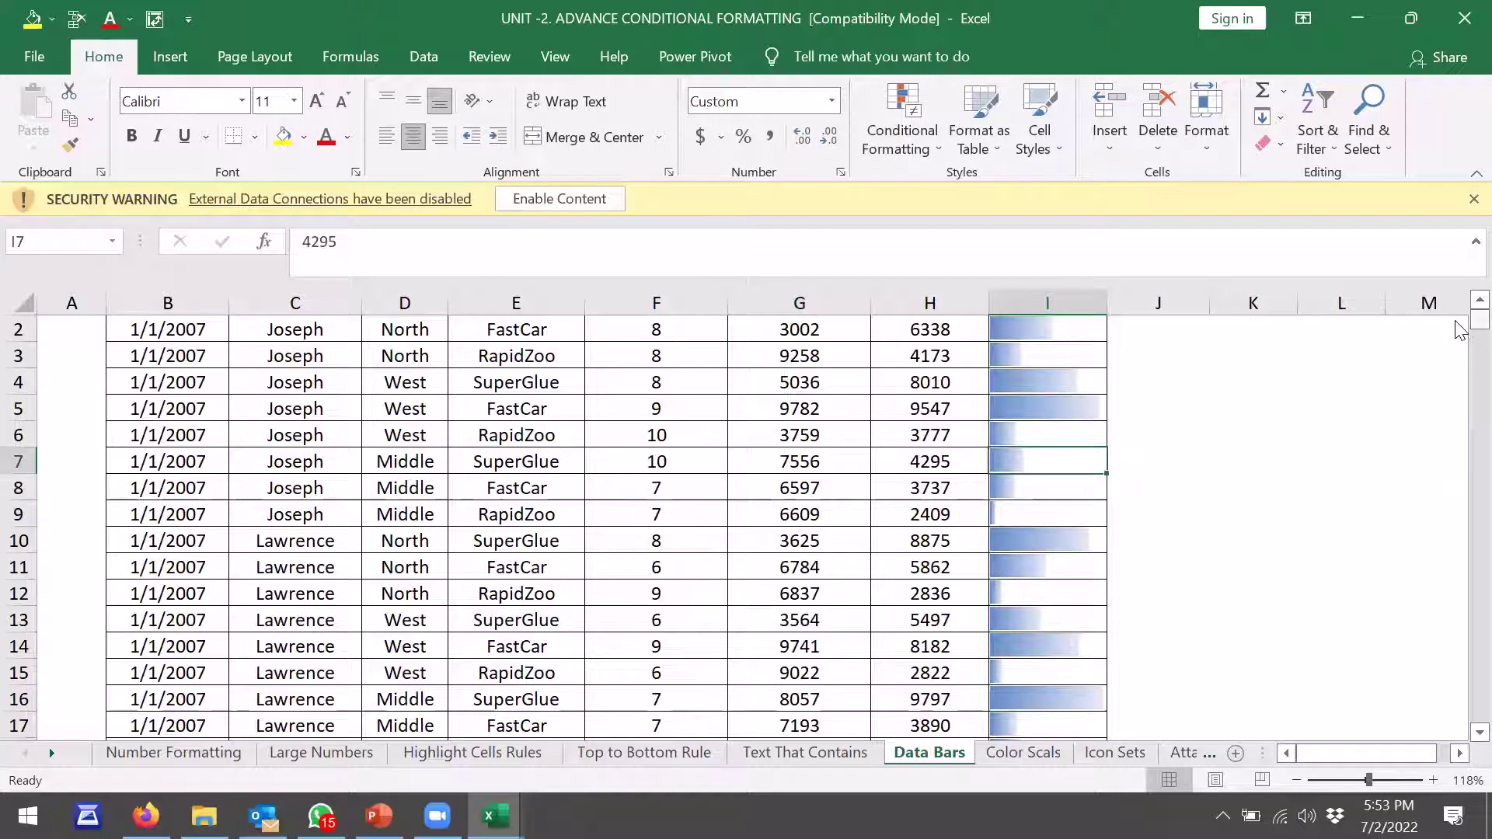
pyautogui.moveTo(1479, 320); pyautogui.dragTo(1480, 311)
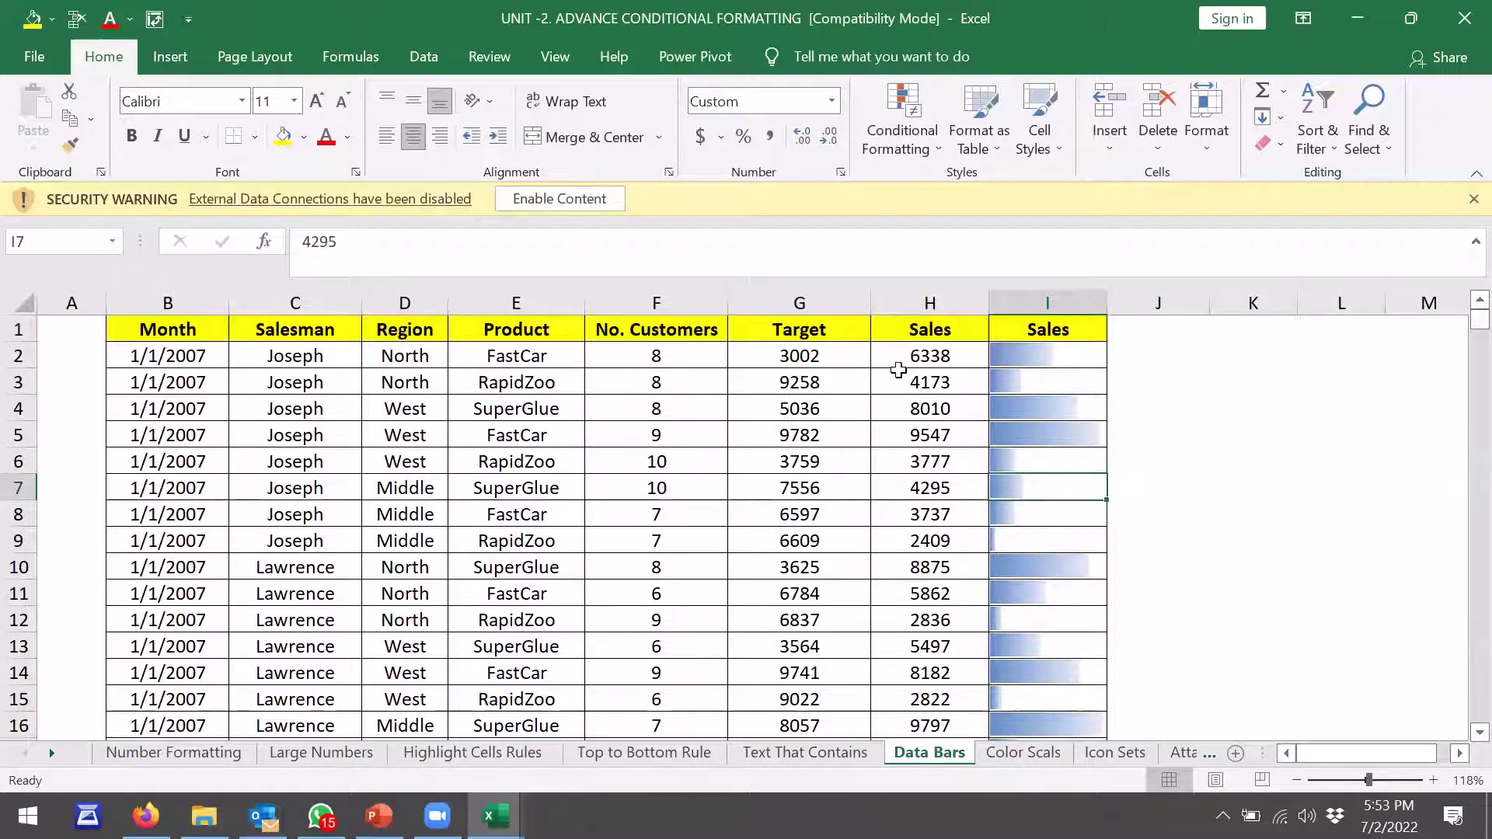
pyautogui.click(931, 351)
pyautogui.click(1044, 348)
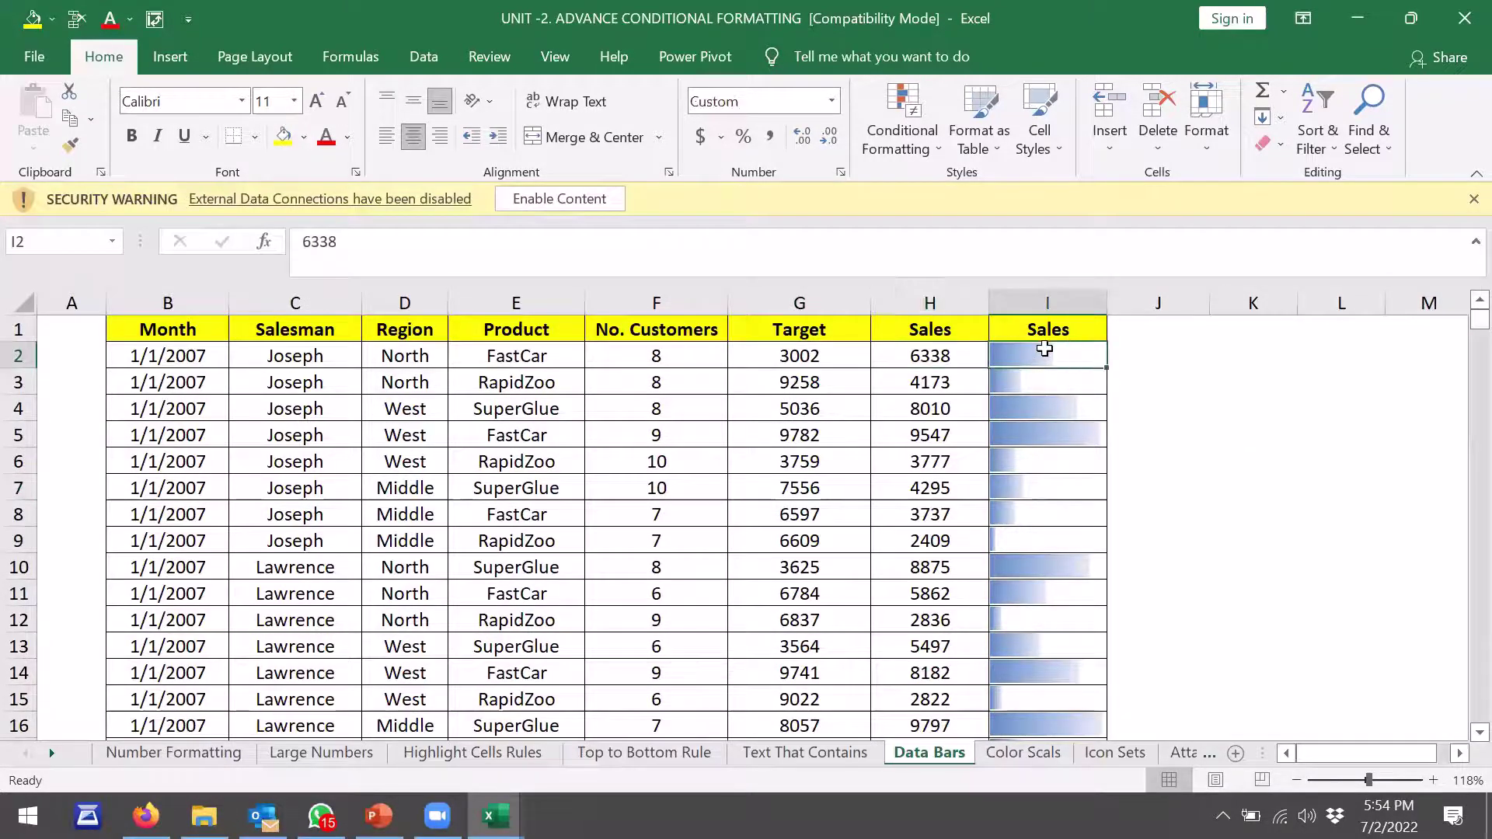
# Move past Color Scals to the Icon Sets sheet and check the ticked value 9547
pyautogui.click(1021, 753)
pyautogui.click(1114, 753)
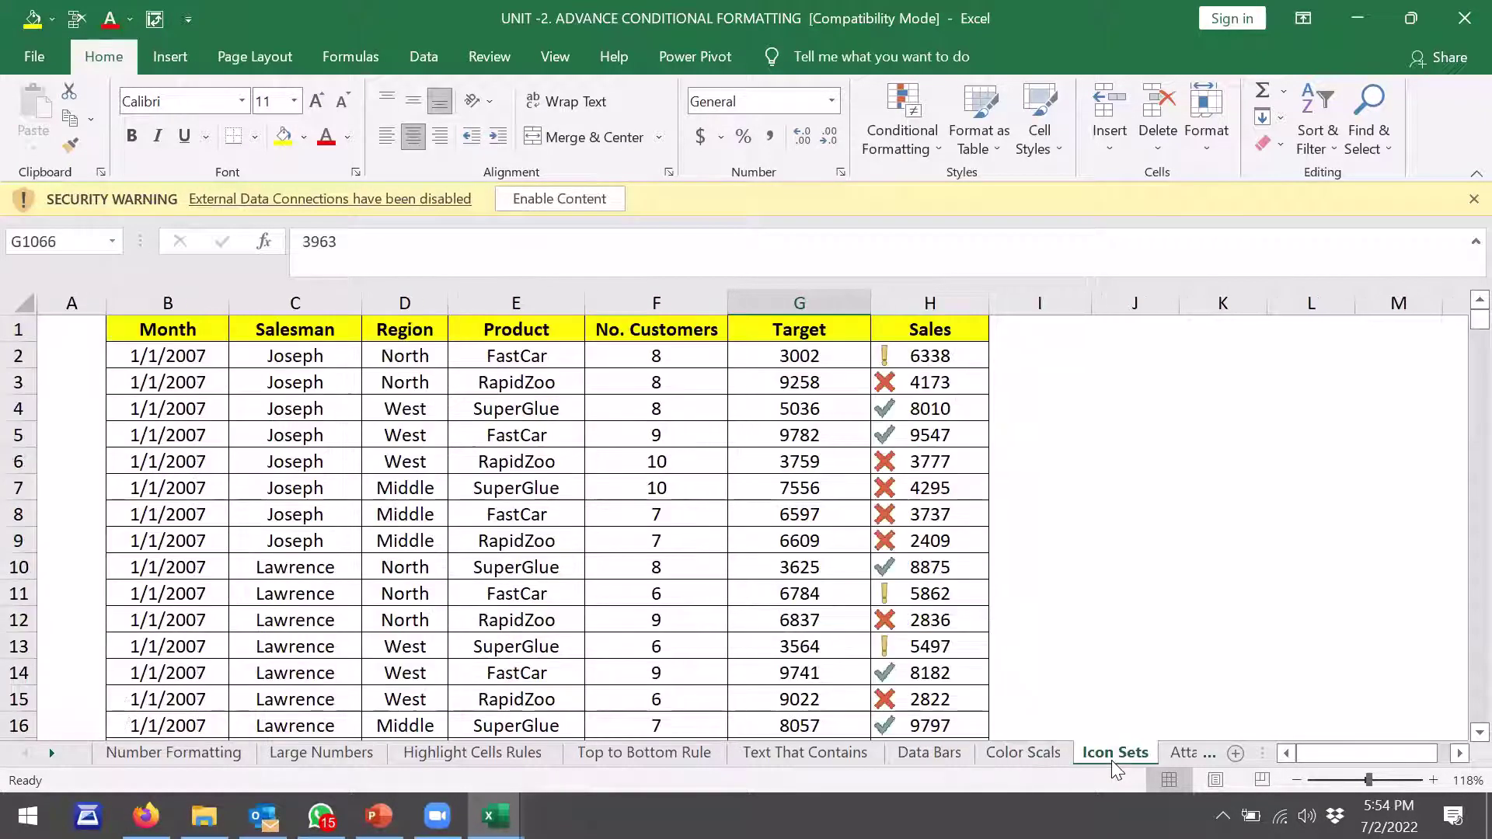
pyautogui.click(907, 435)
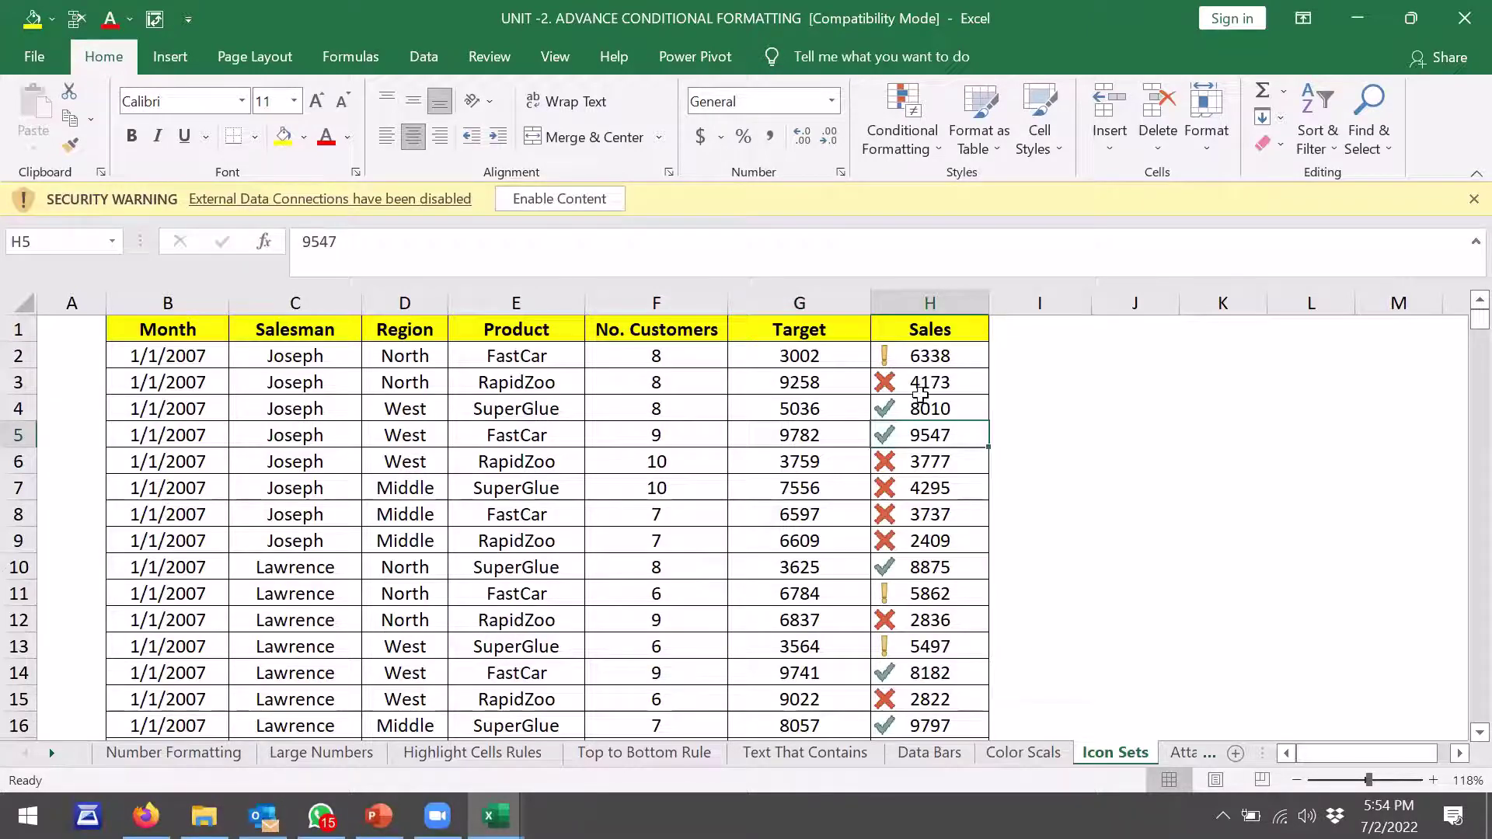
# Check the ticked sales value 8010, then go to the Attandance sheet
pyautogui.click(922, 400)
pyautogui.click(1175, 753)
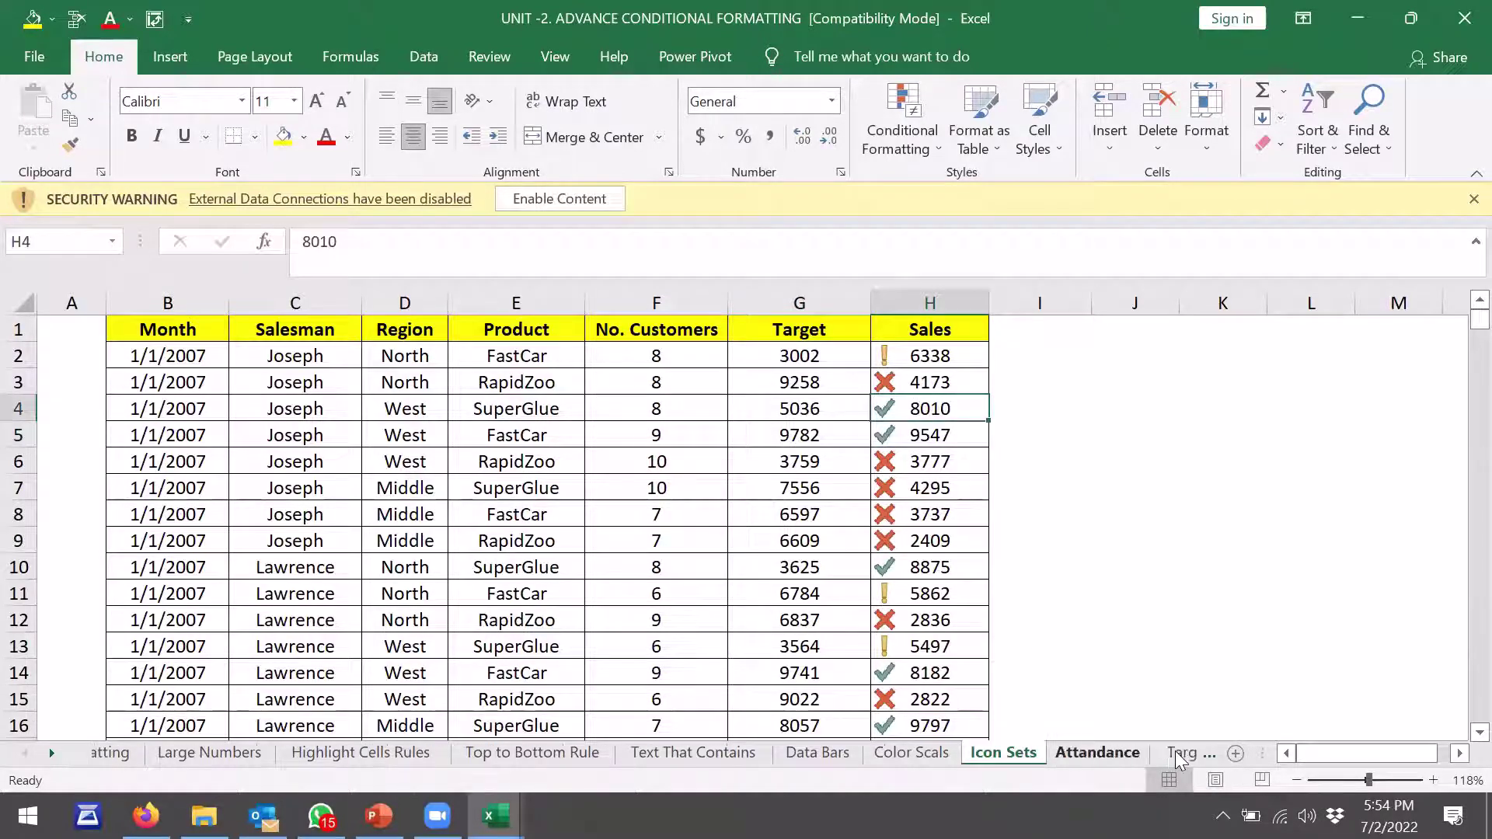
pyautogui.moveTo(1479, 532); pyautogui.dragTo(1480, 491)
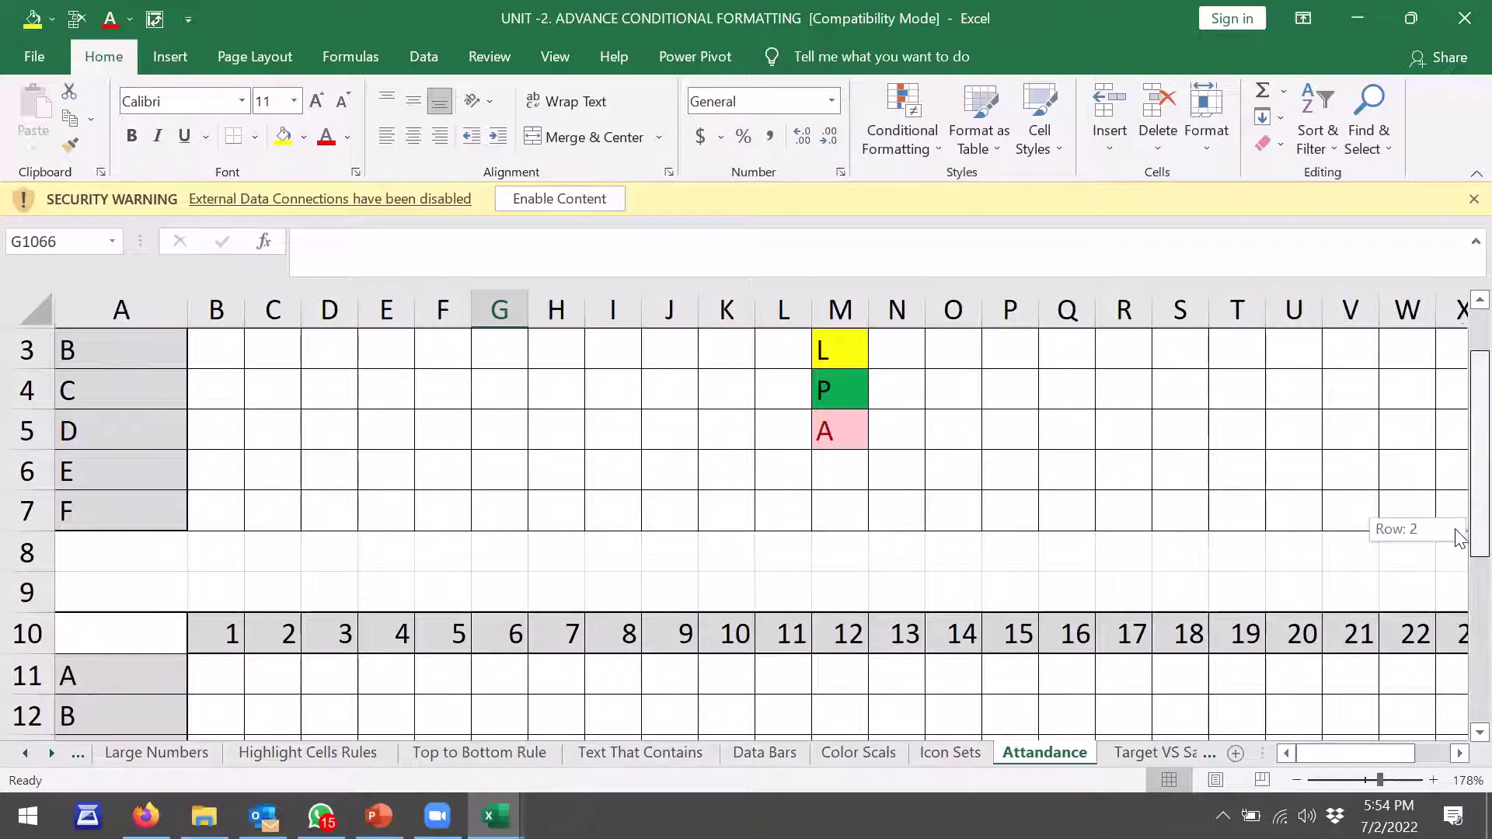
# Enter day 15 attendance marks P, L and A for rows A, B and C
pyautogui.click(987, 381)
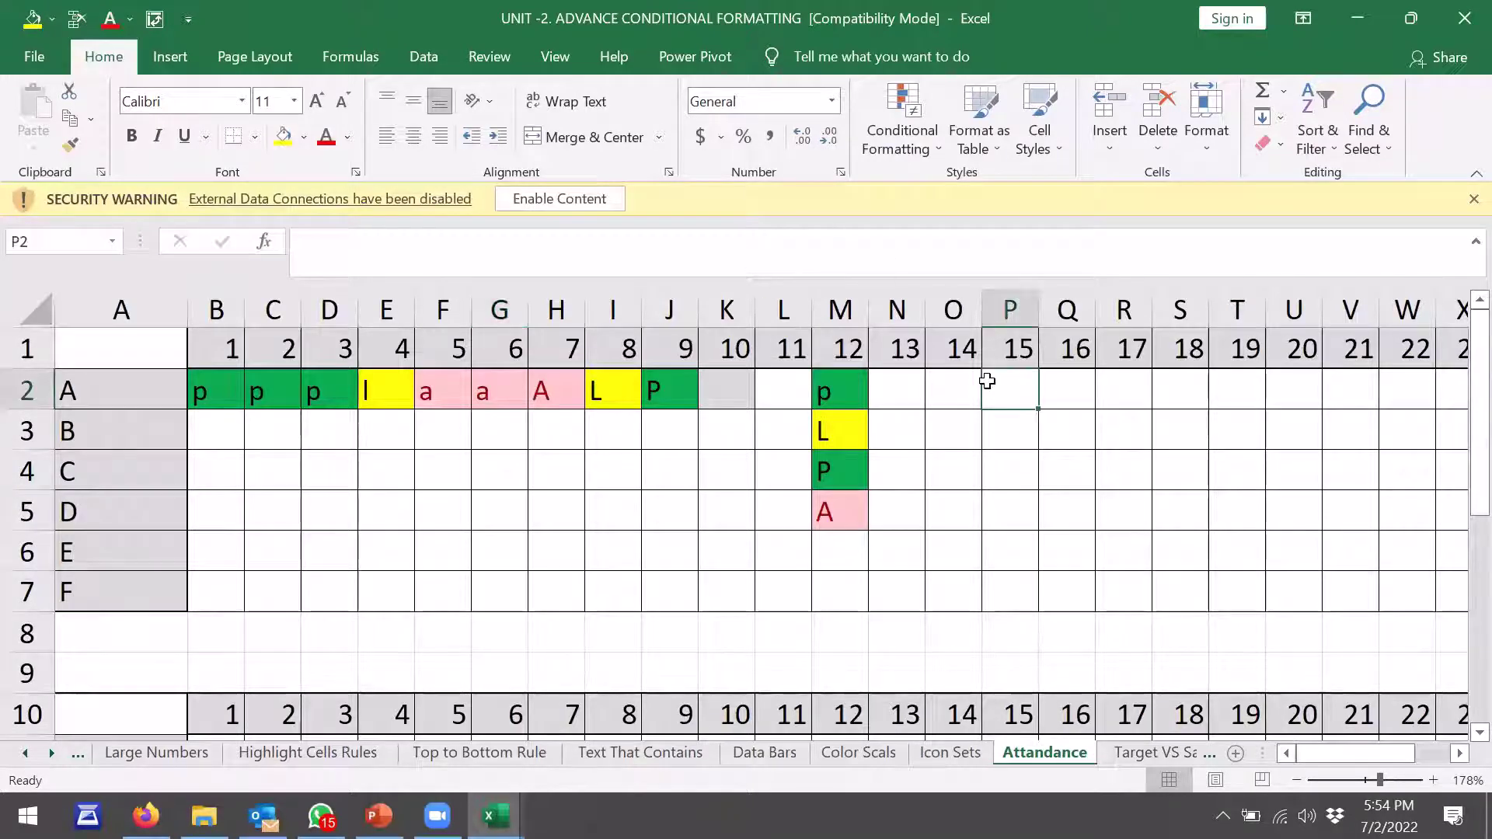
pyautogui.write('P')
pyautogui.press('Return')
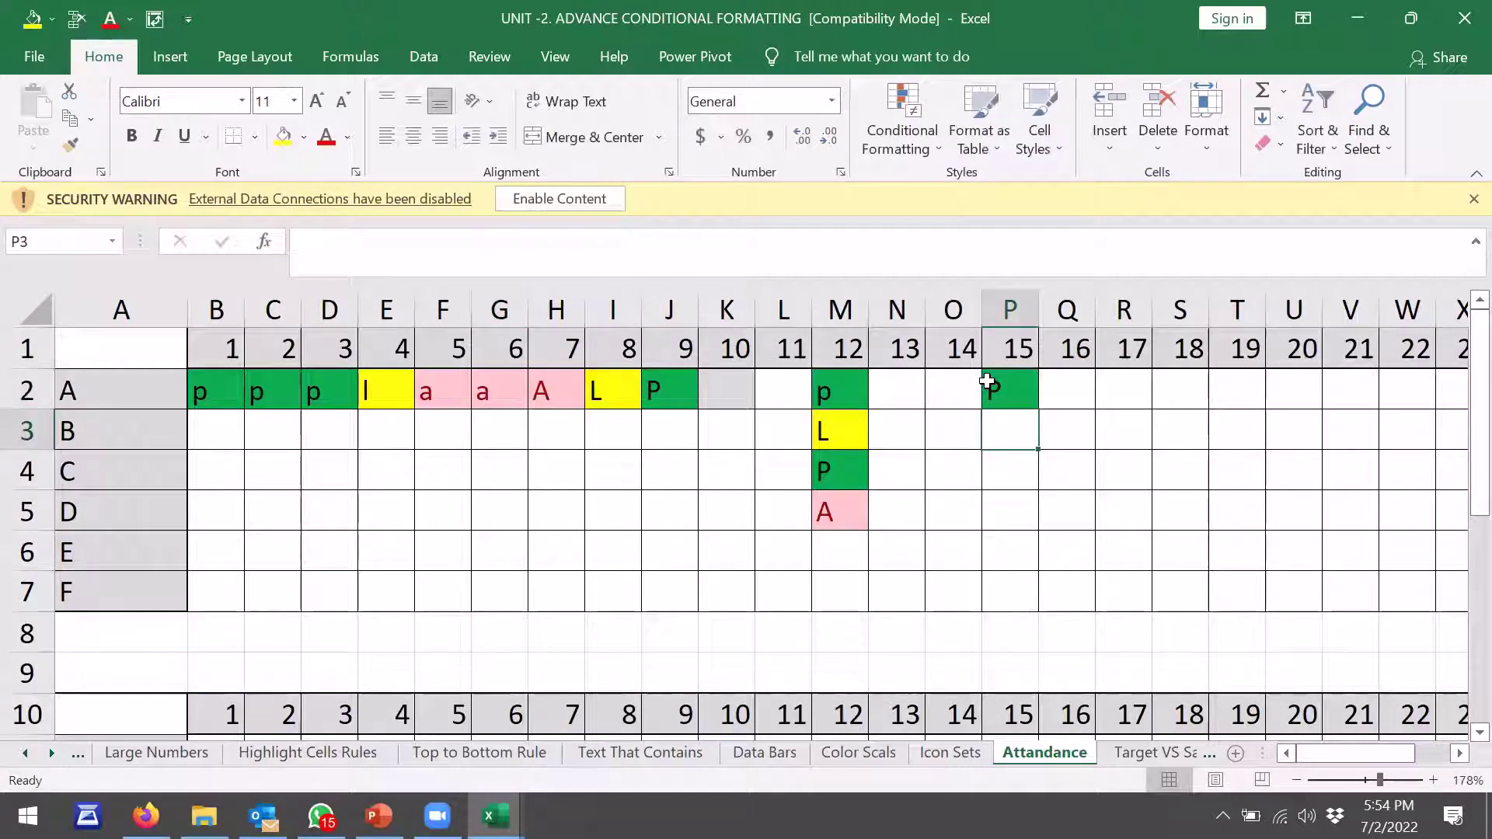
pyautogui.write('L')
pyautogui.press('Return')
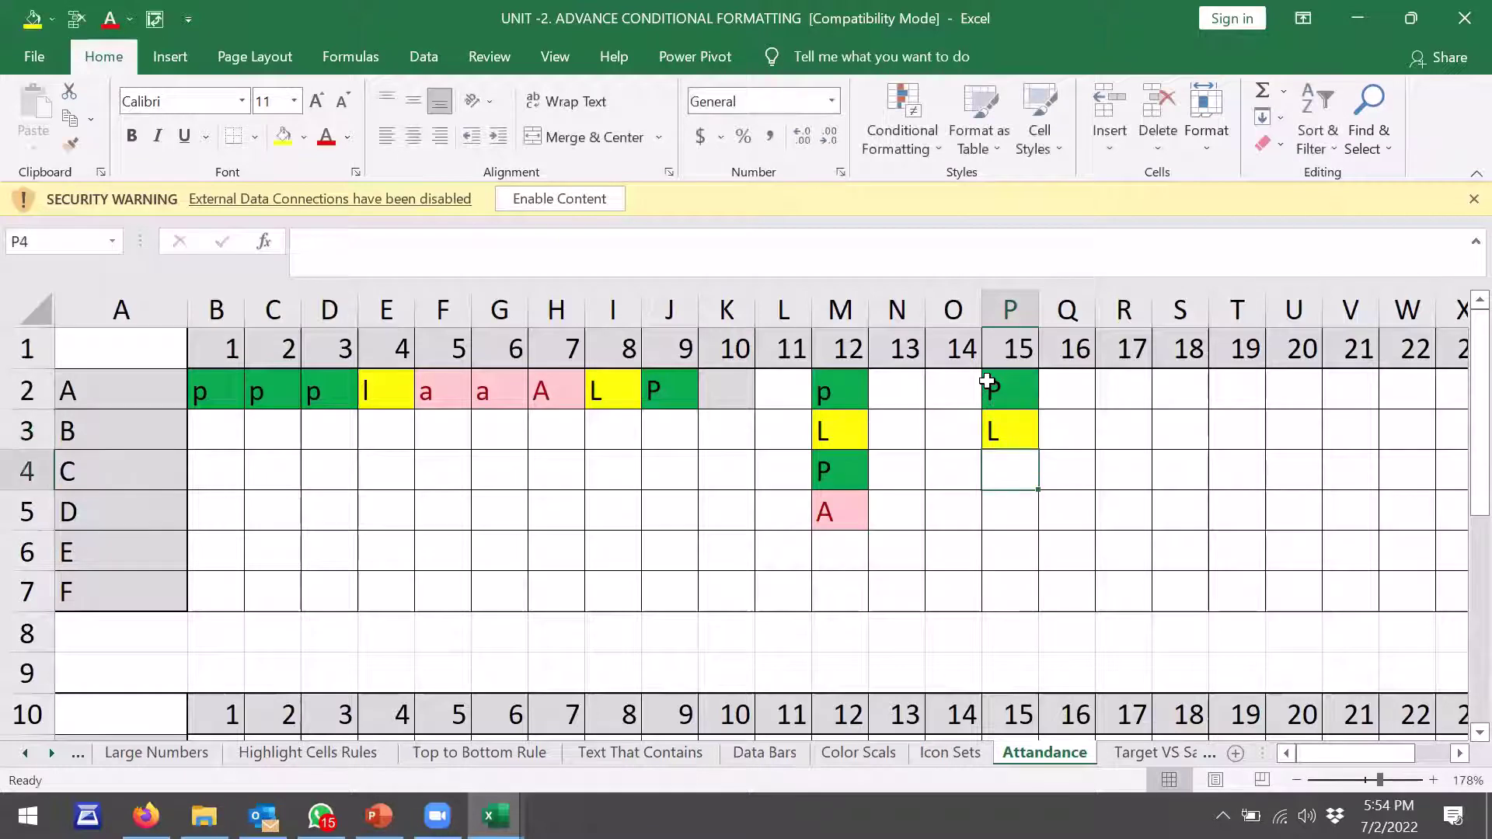
pyautogui.write('A')
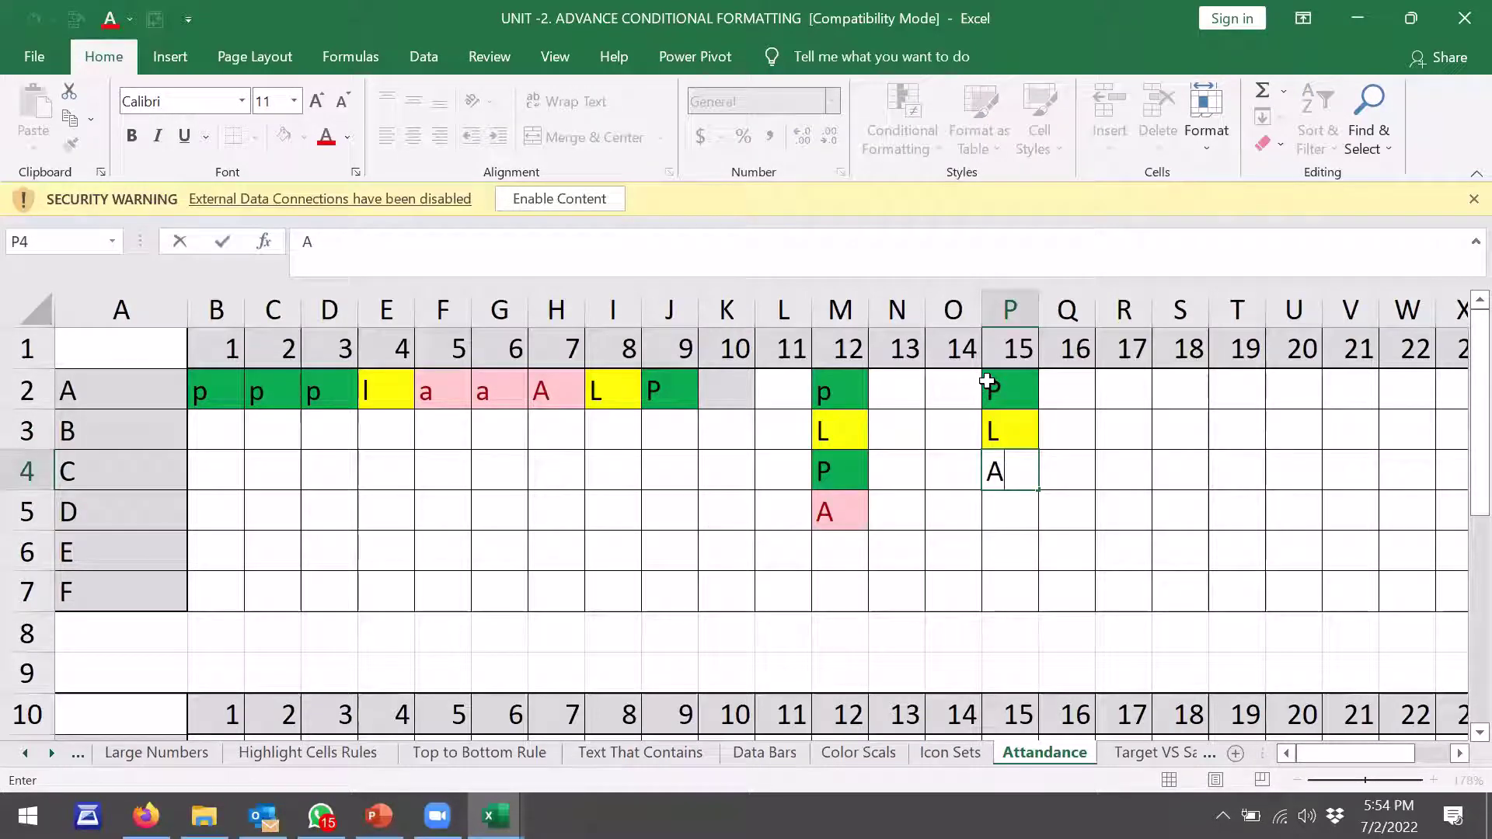
pyautogui.press('Return')
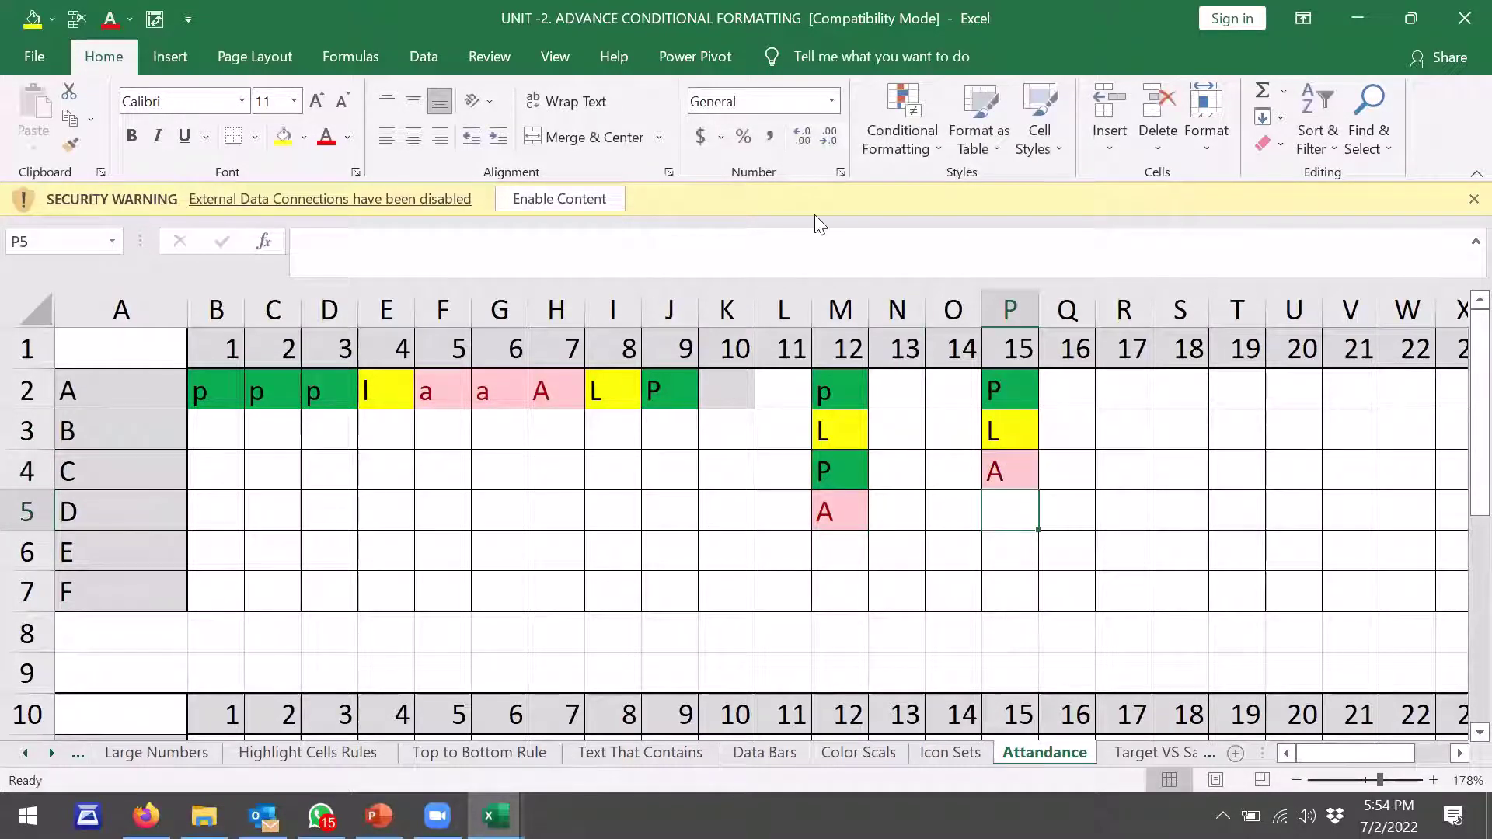
pyautogui.click(814, 215)
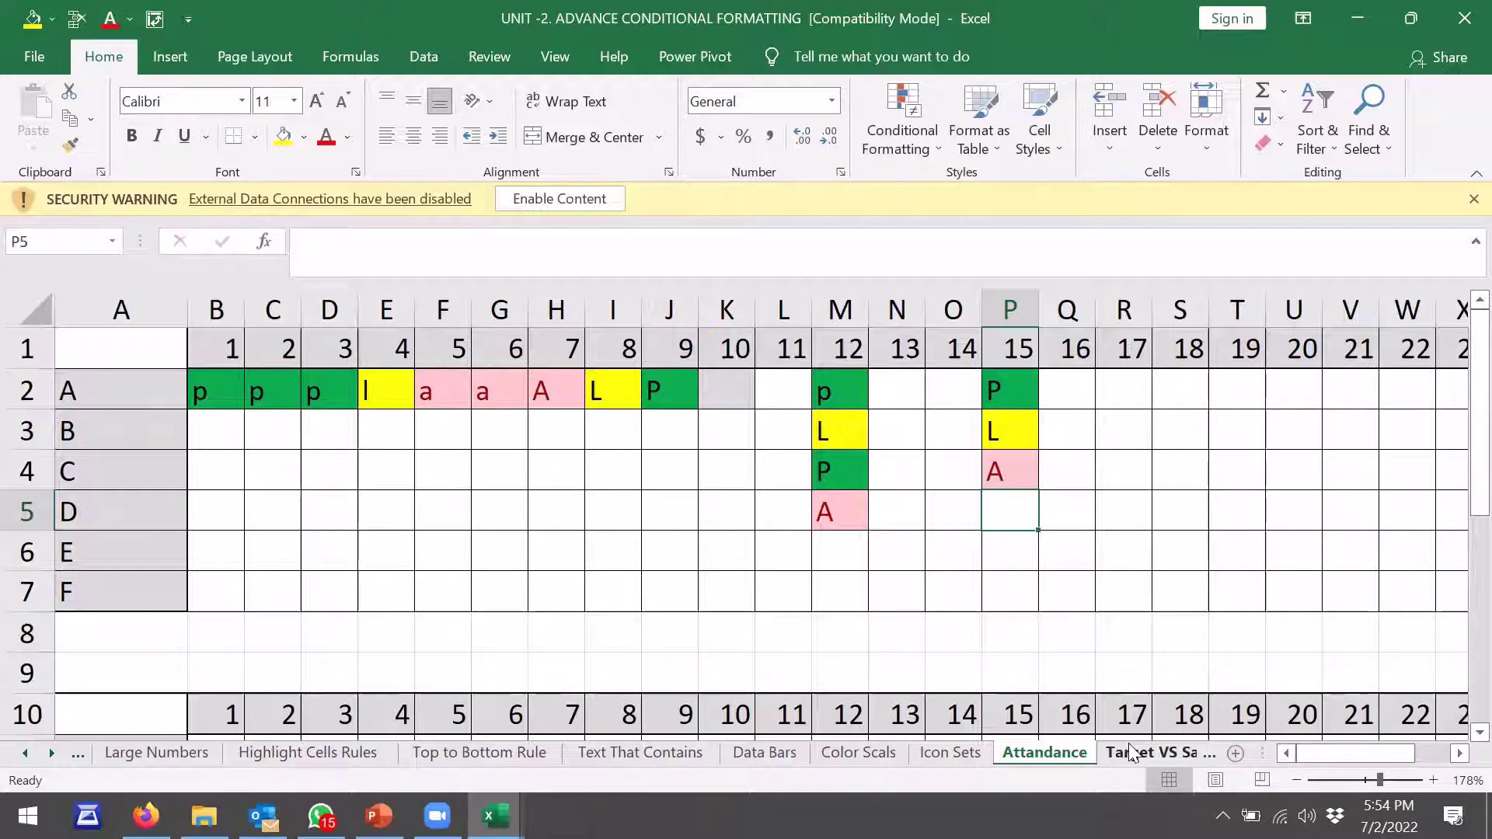
pyautogui.click(1131, 752)
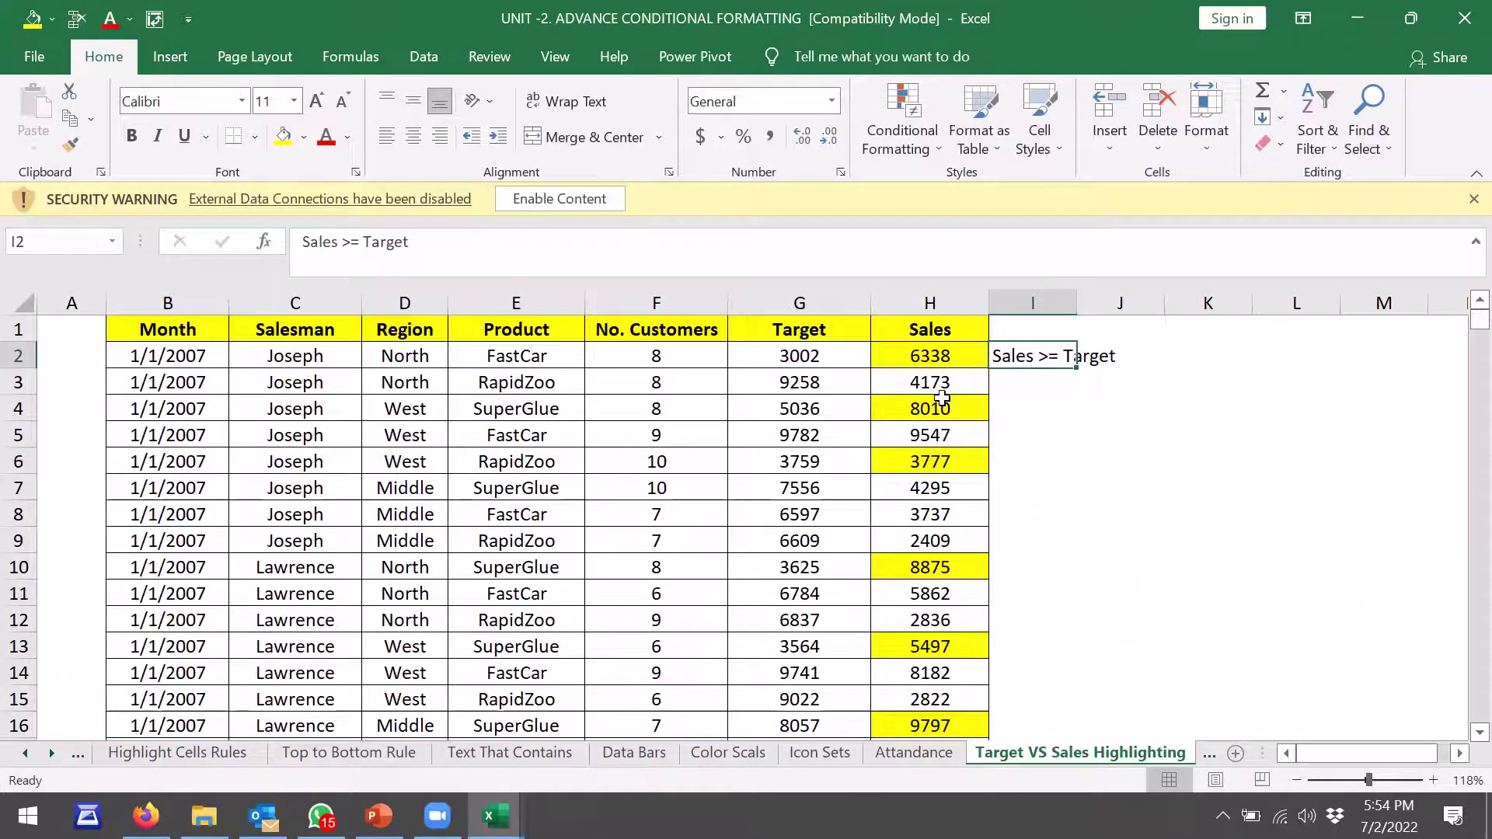
pyautogui.click(947, 359)
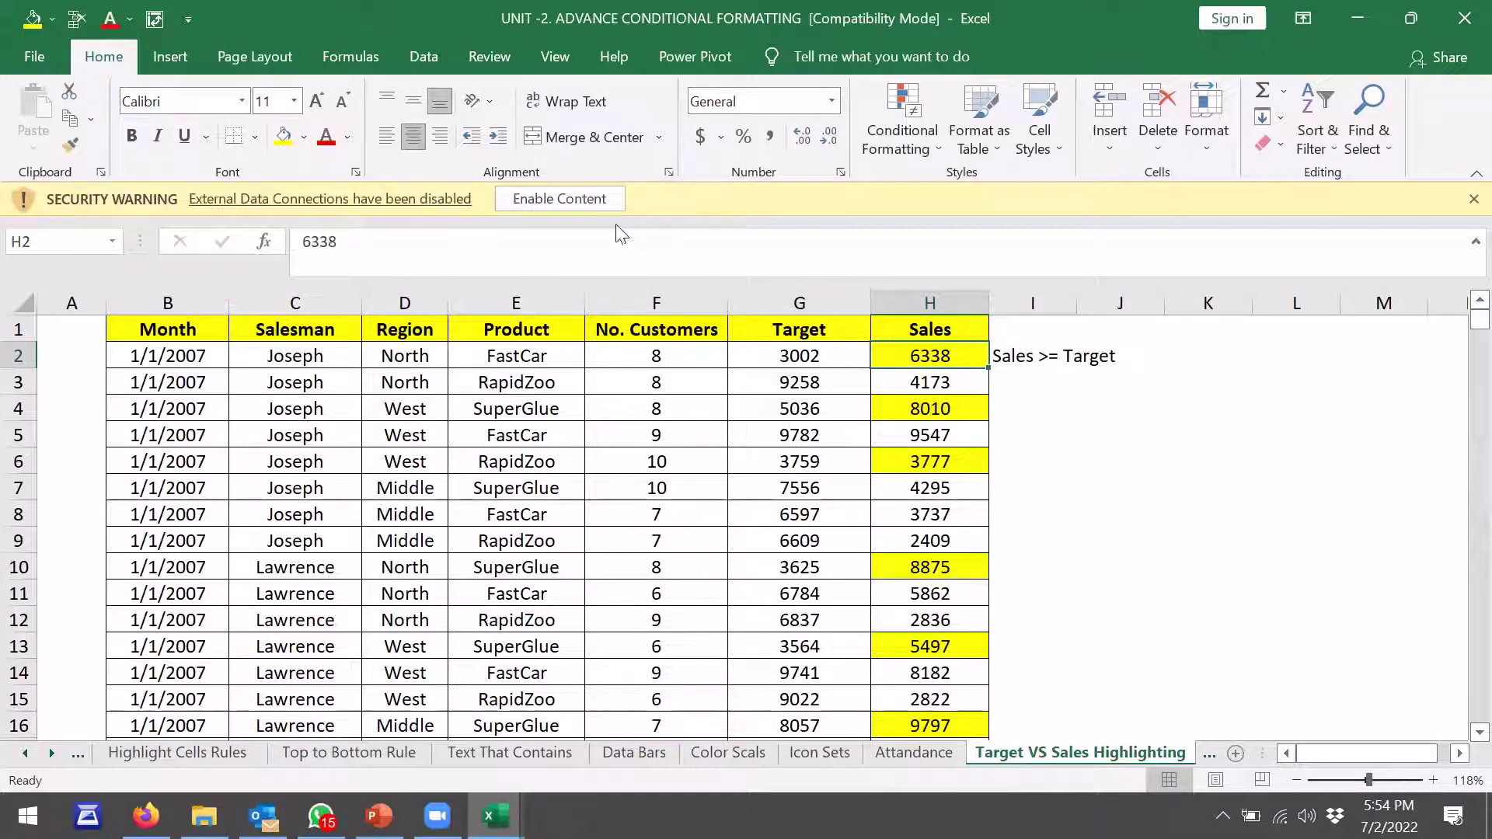
pyautogui.click(935, 140)
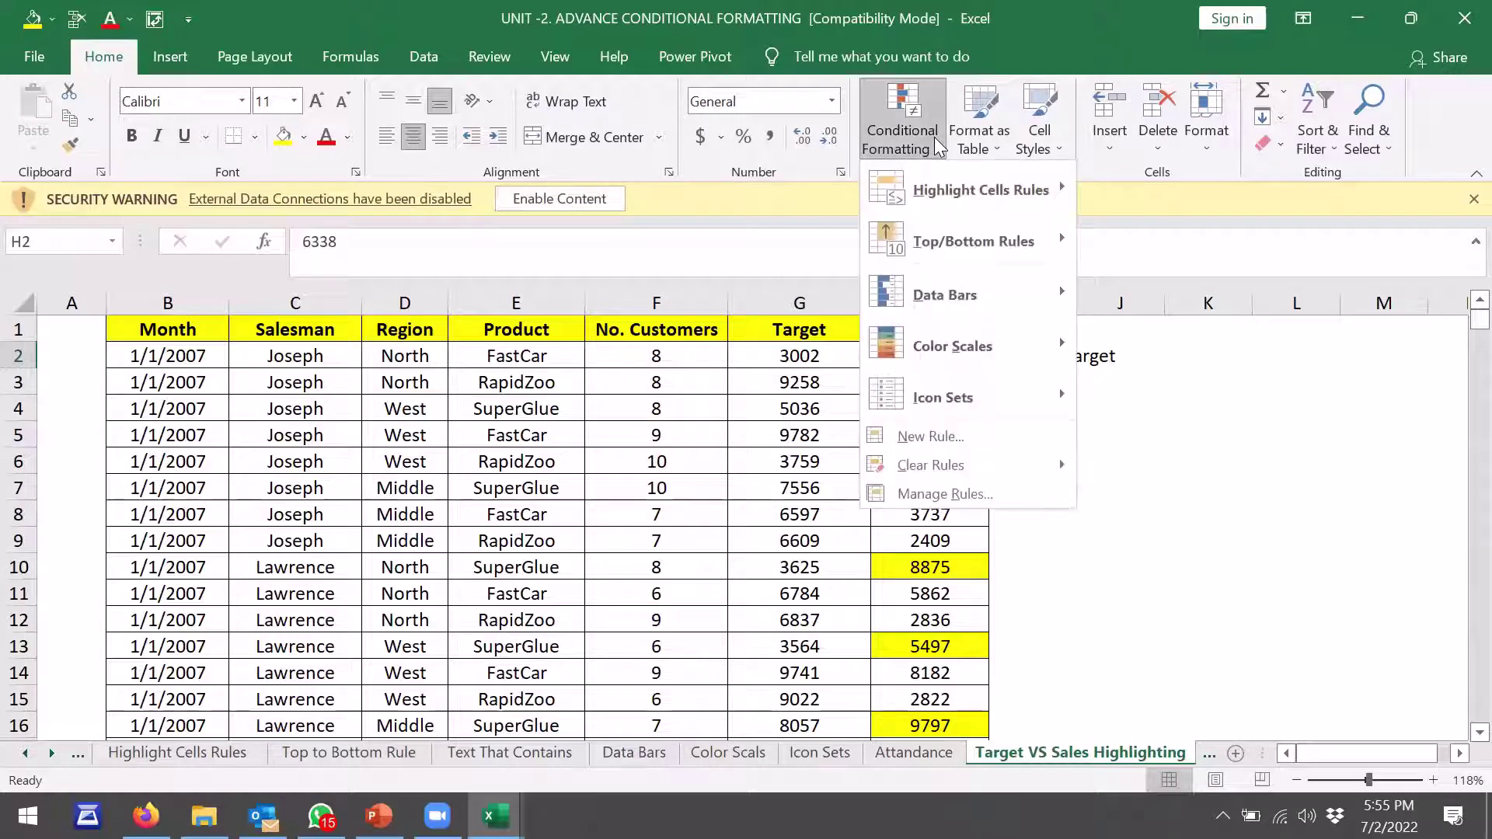
pyautogui.click(925, 438)
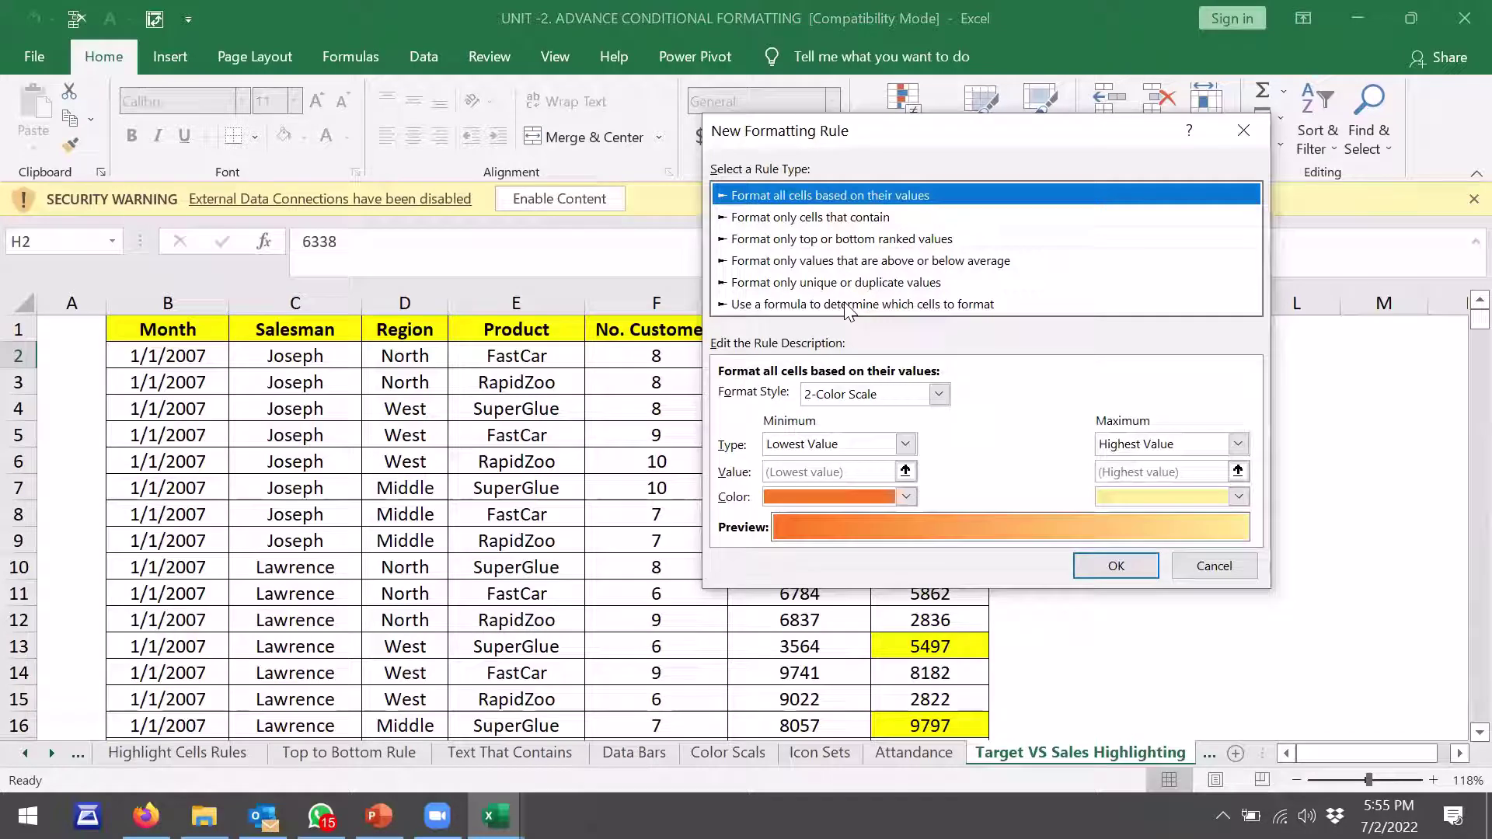
pyautogui.click(846, 304)
pyautogui.click(794, 395)
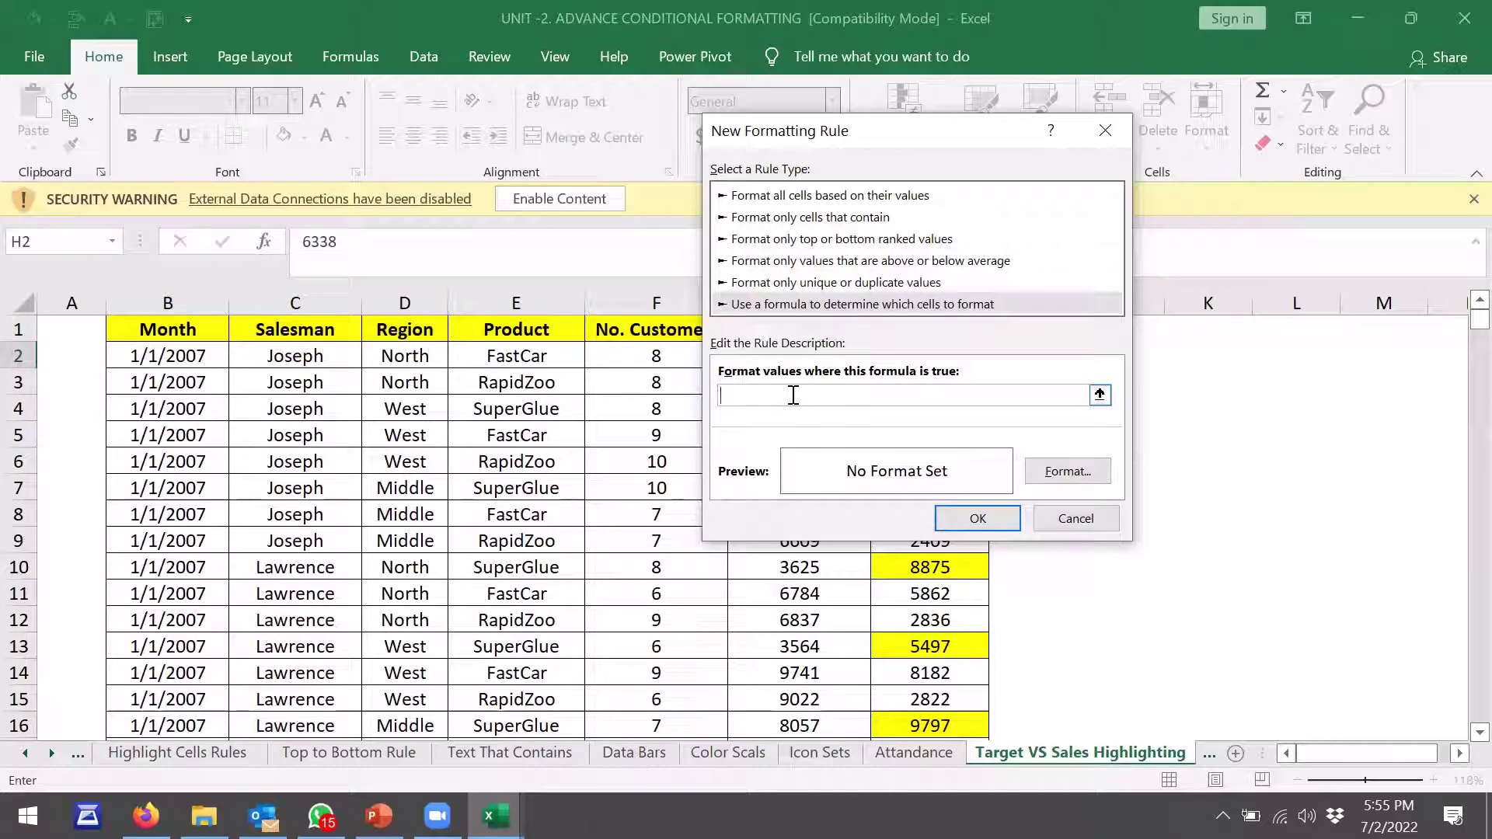
pyautogui.click(1090, 530)
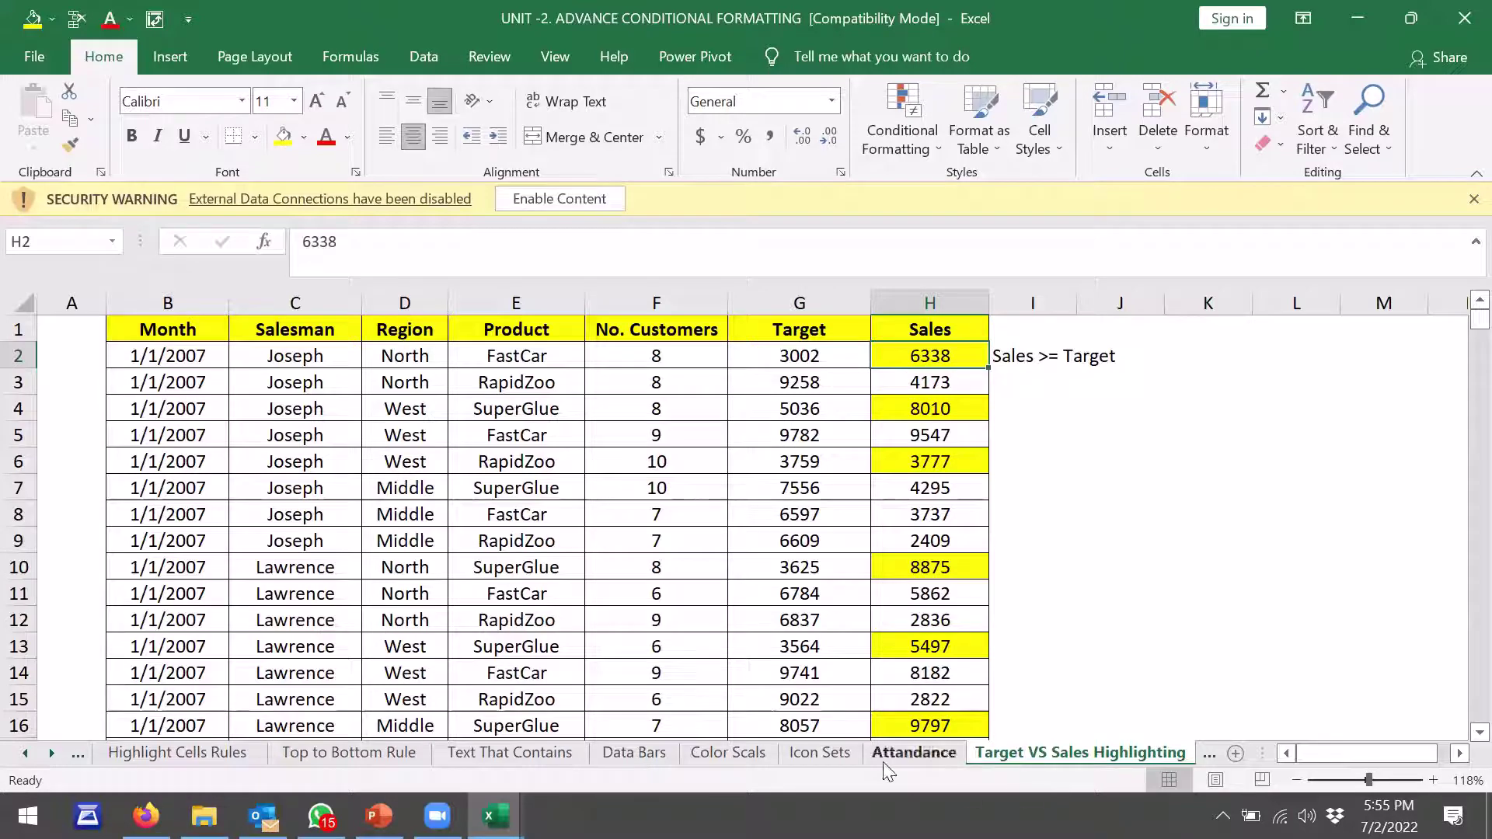
# Check the 6338 sales value on T VS S %age, then go to the Highlighting Record sheet
pyautogui.click(51, 752)
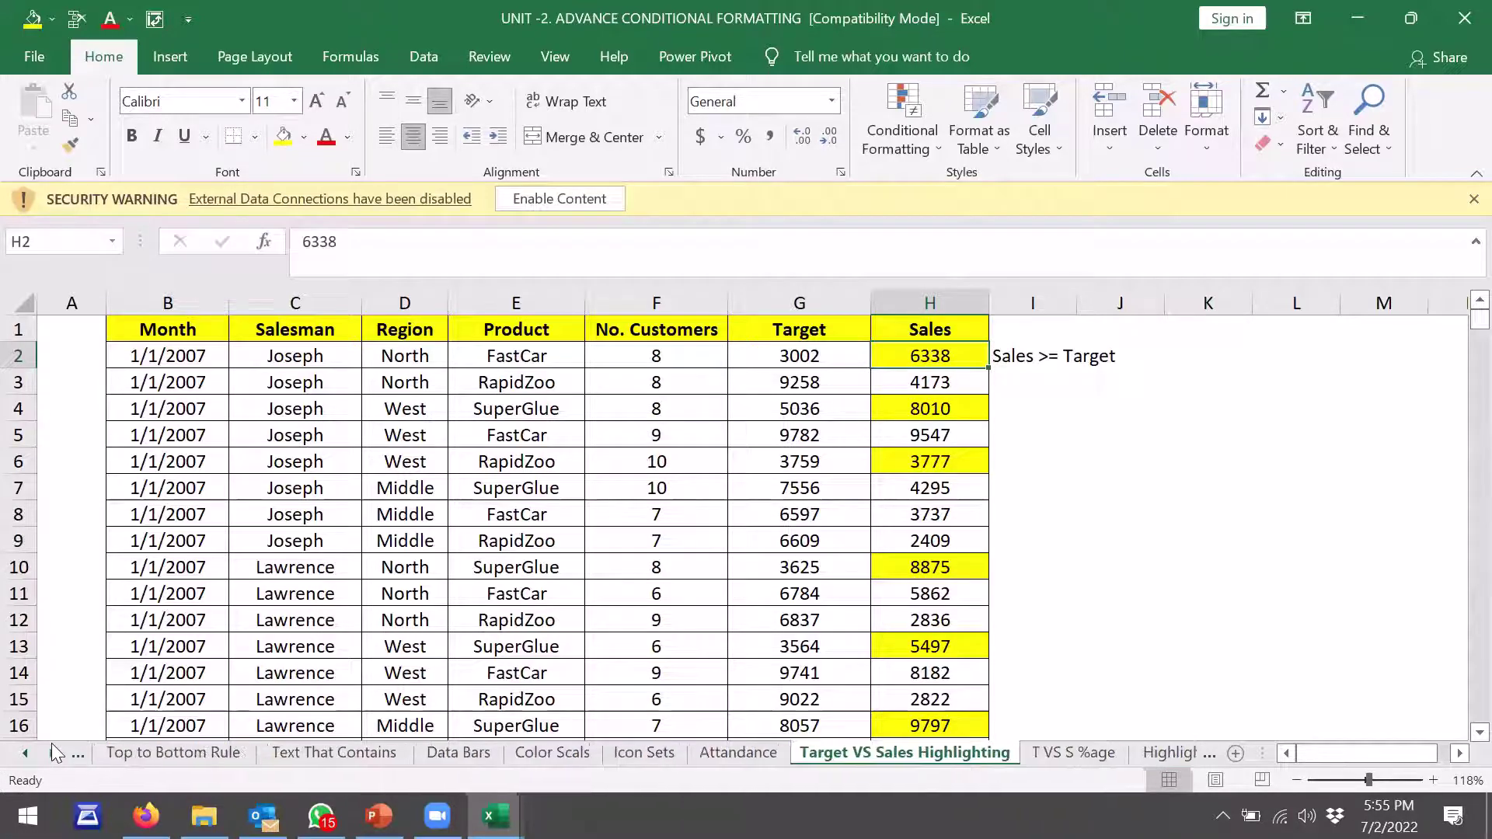
pyautogui.click(52, 752)
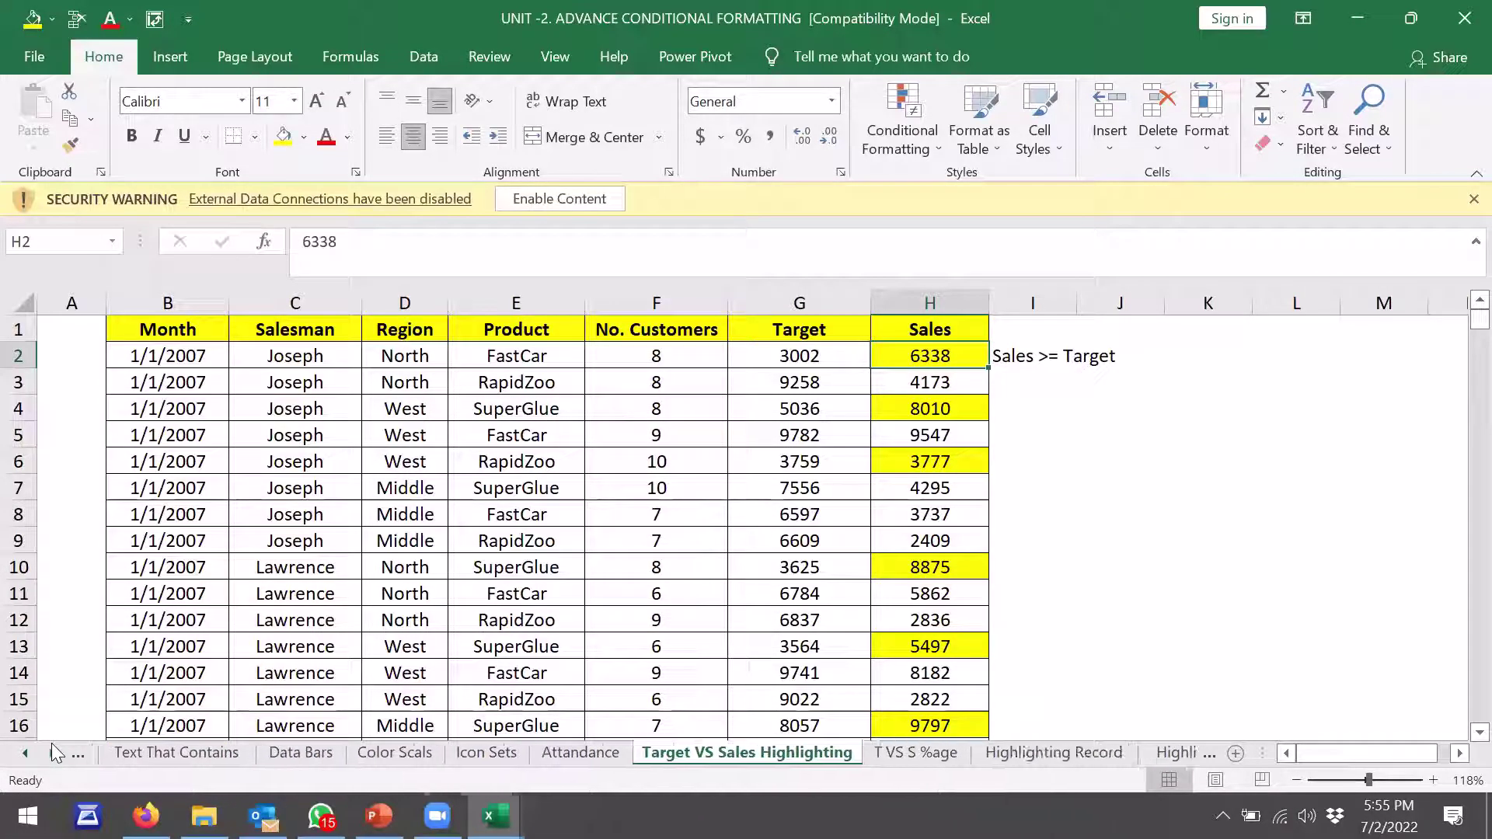
pyautogui.click(917, 754)
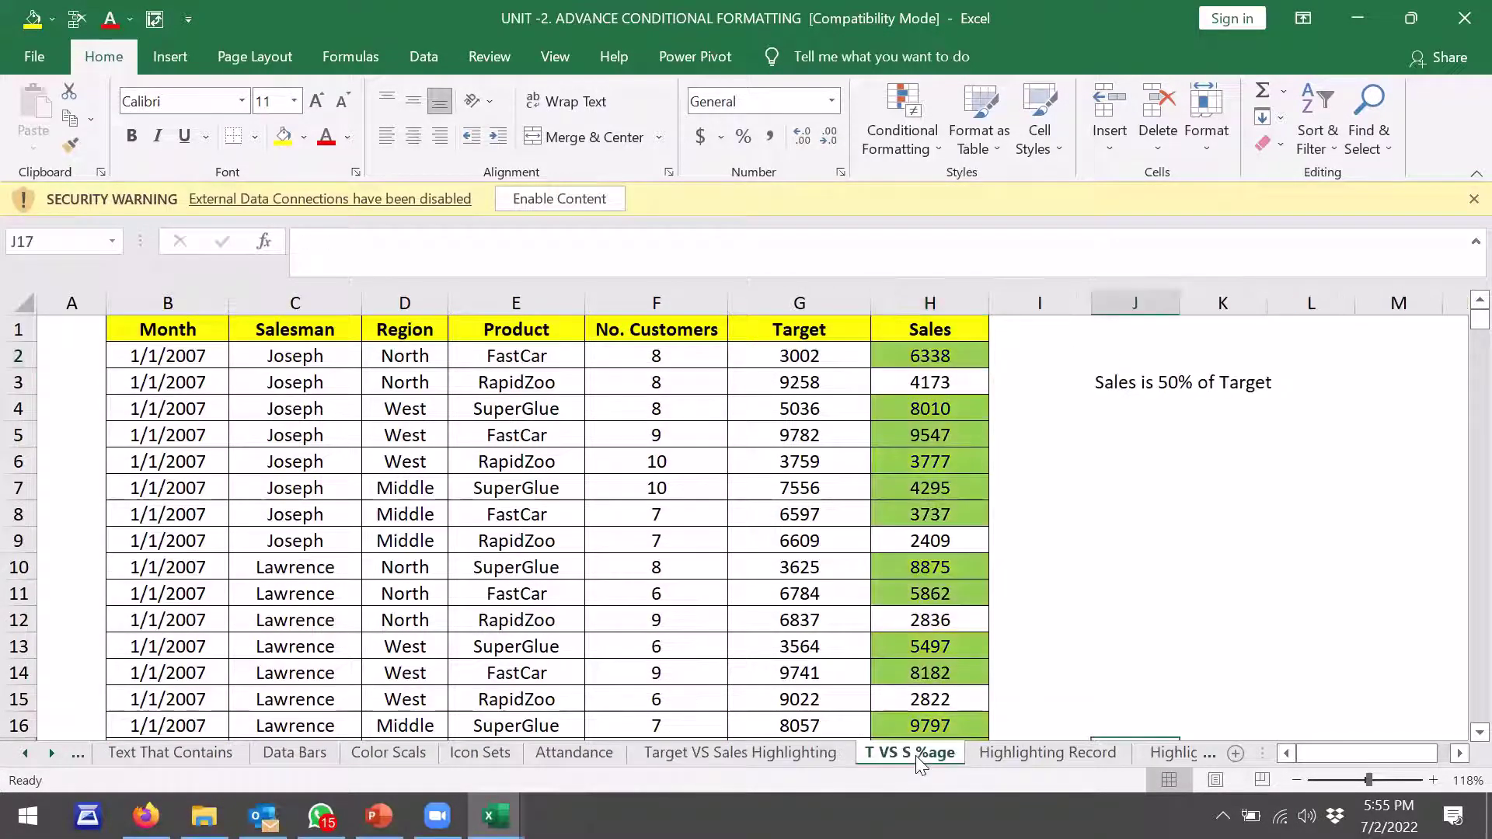
pyautogui.click(932, 362)
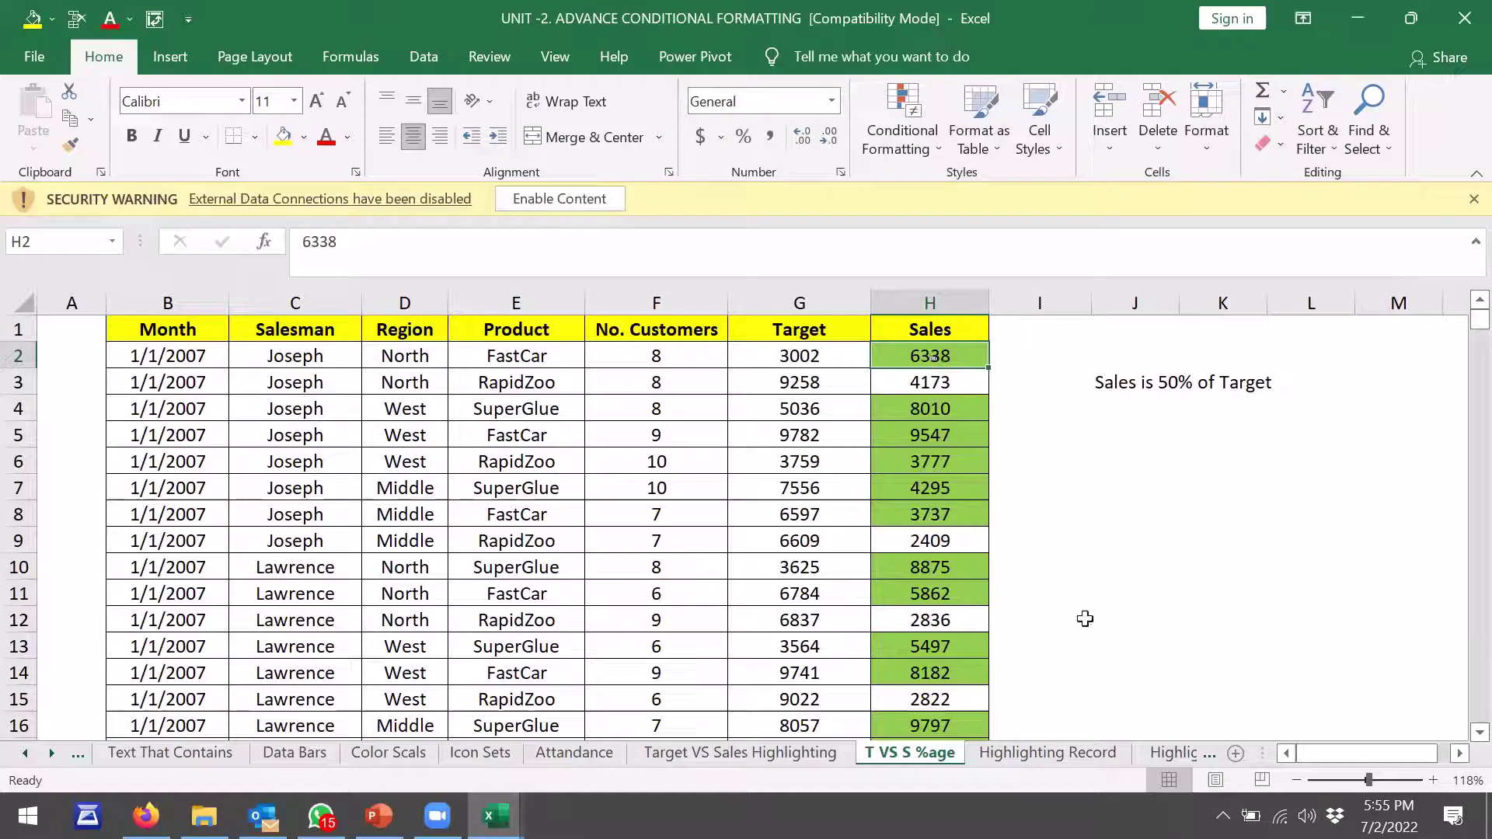
pyautogui.click(1027, 756)
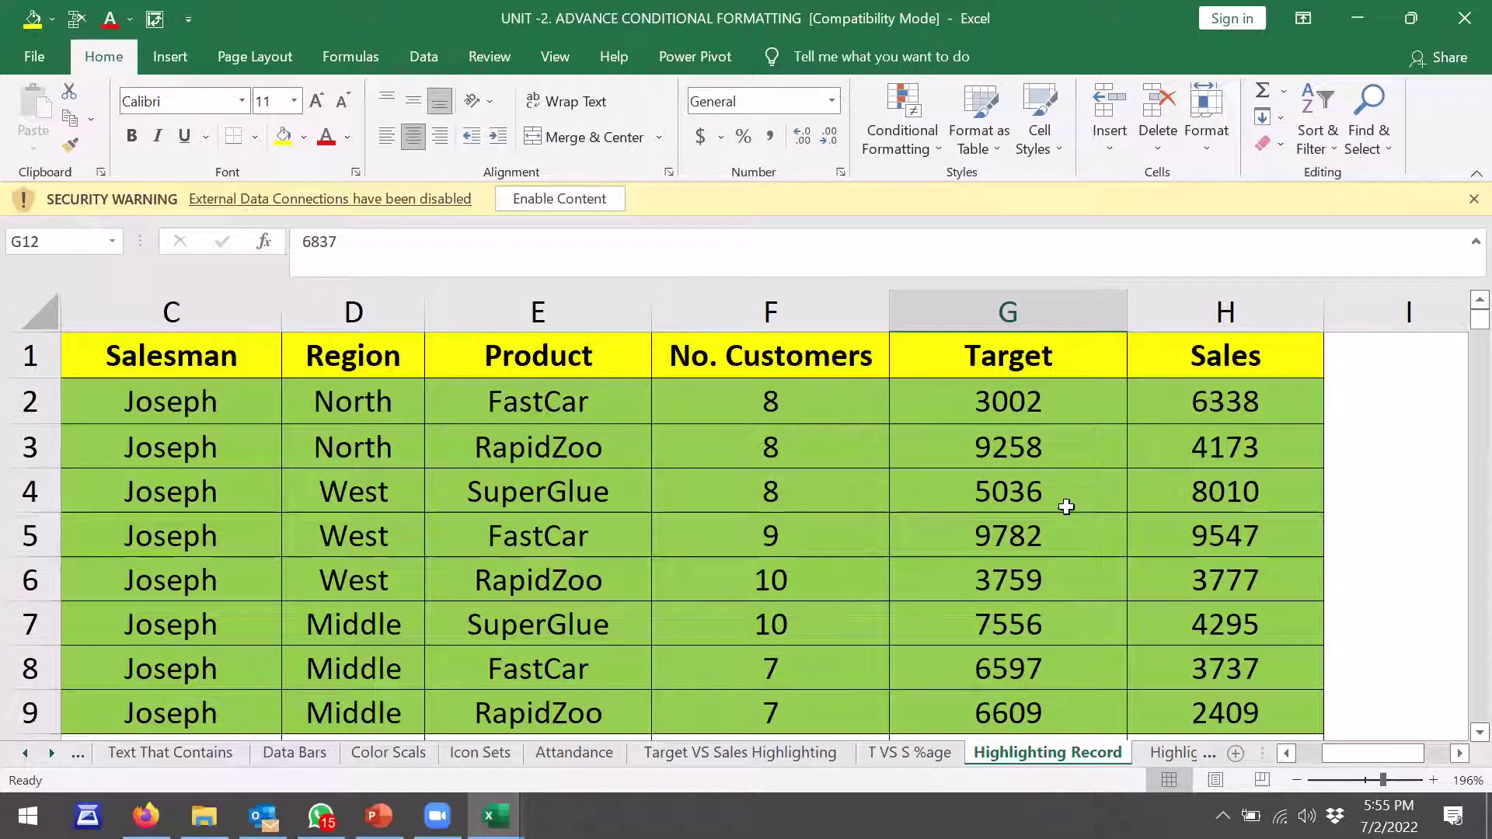
# Zoom out and pick Lawrence from the L2 salesman dropdown
pyautogui.click(1045, 525)
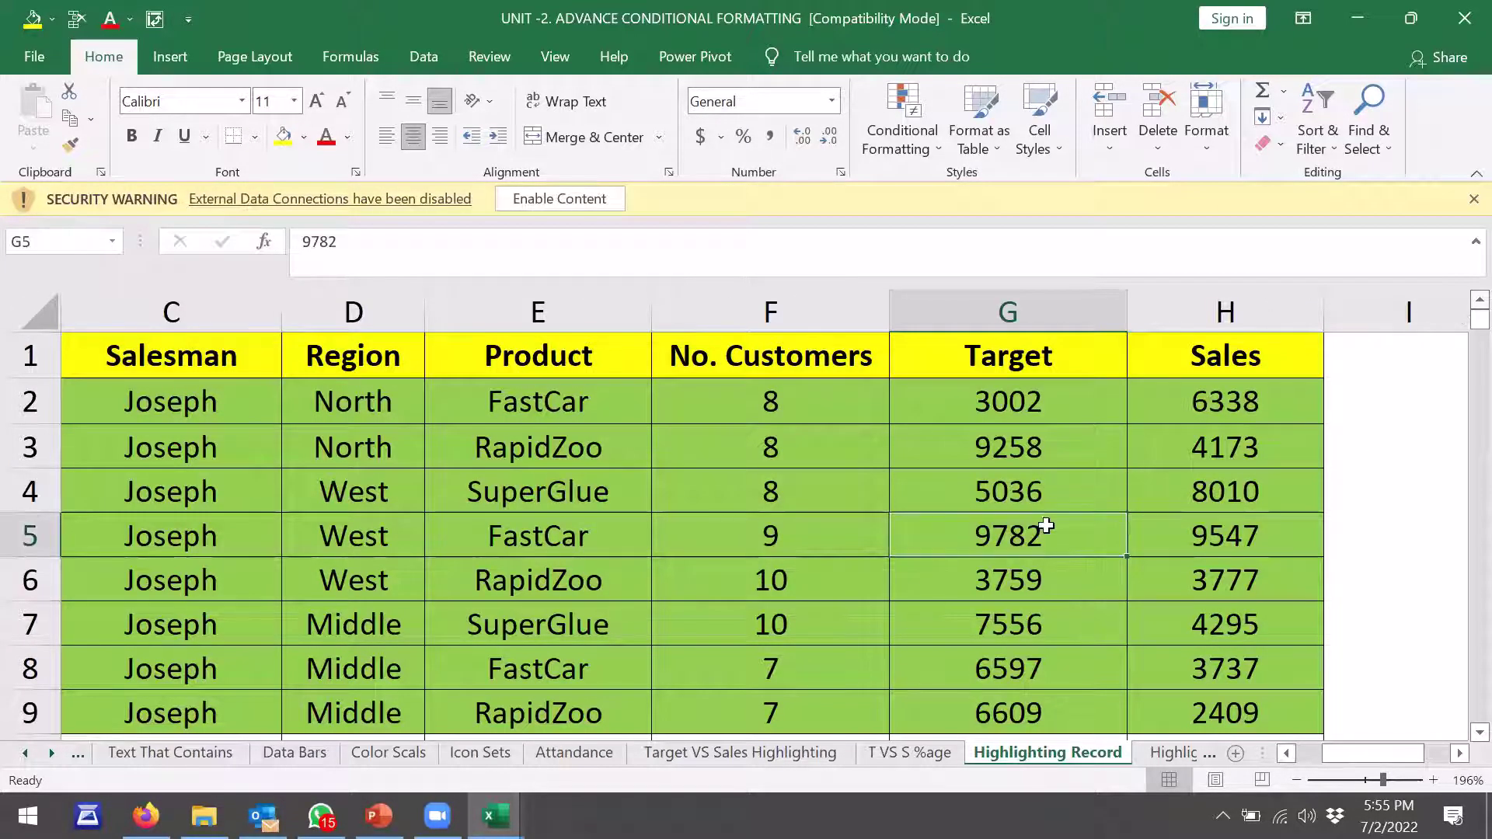
pyautogui.click(1362, 779)
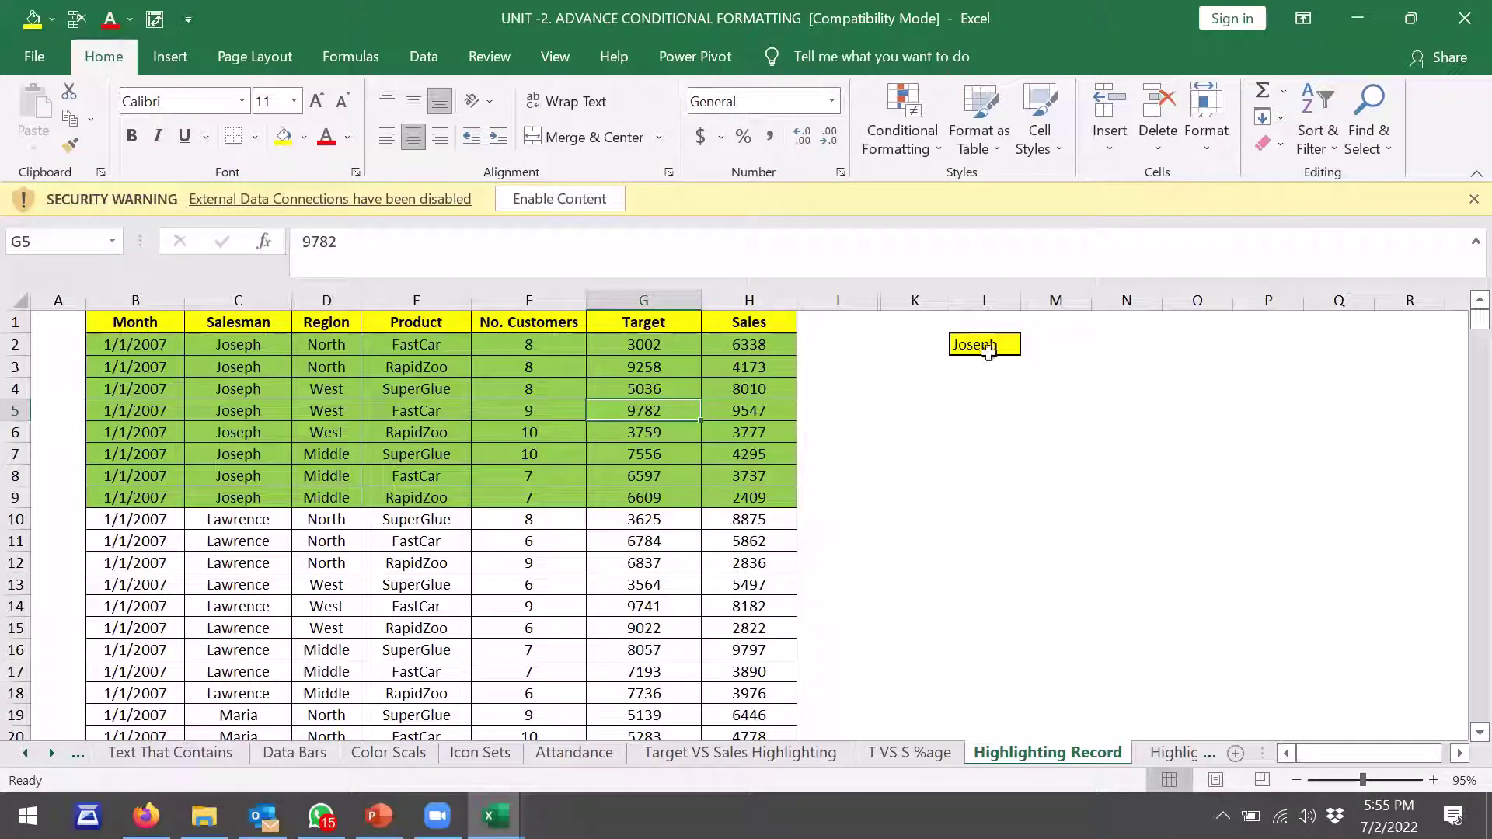
pyautogui.click(988, 346)
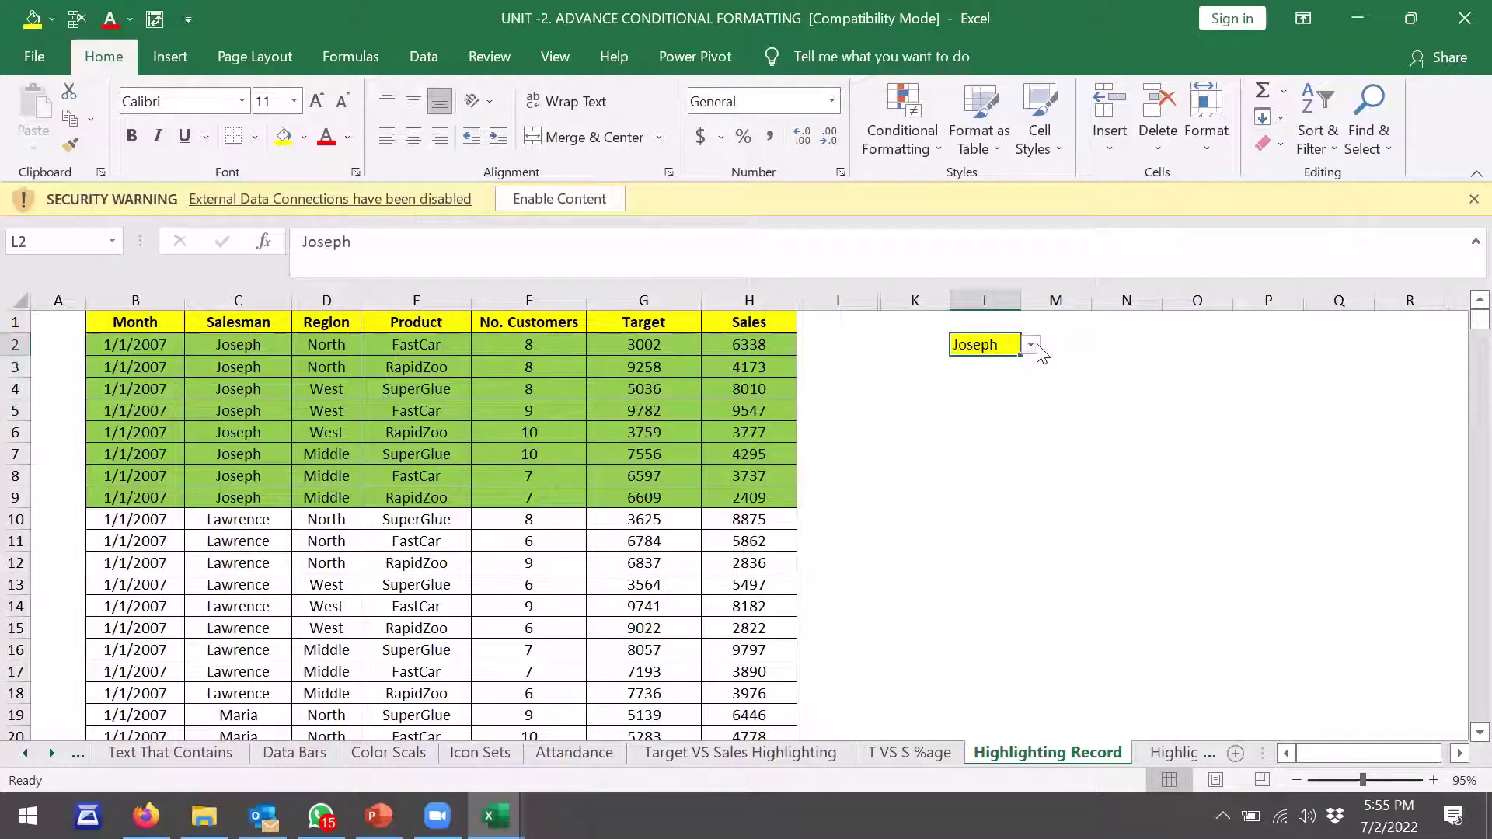
pyautogui.click(1031, 344)
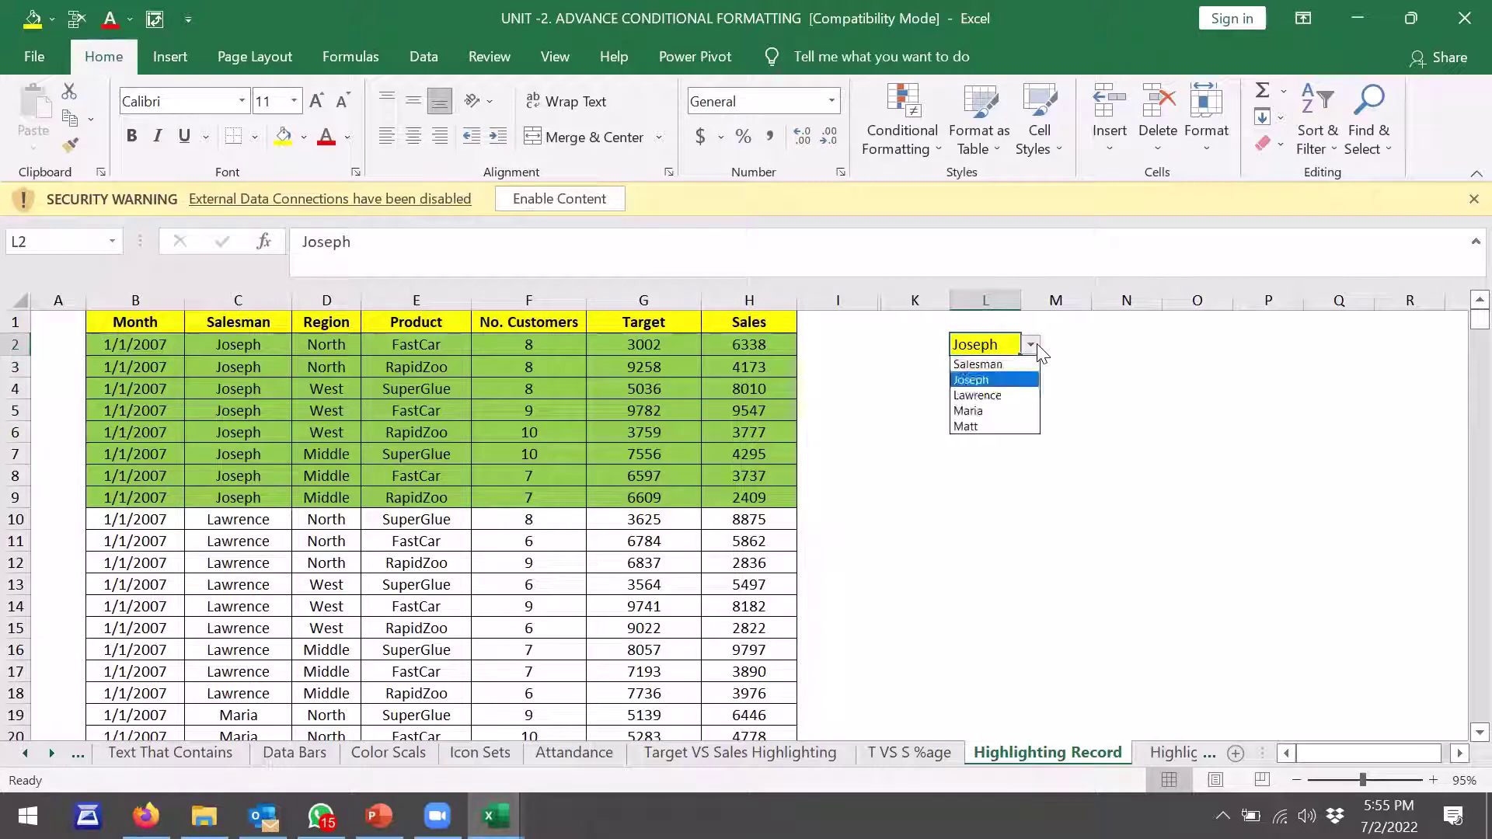
pyautogui.click(1002, 395)
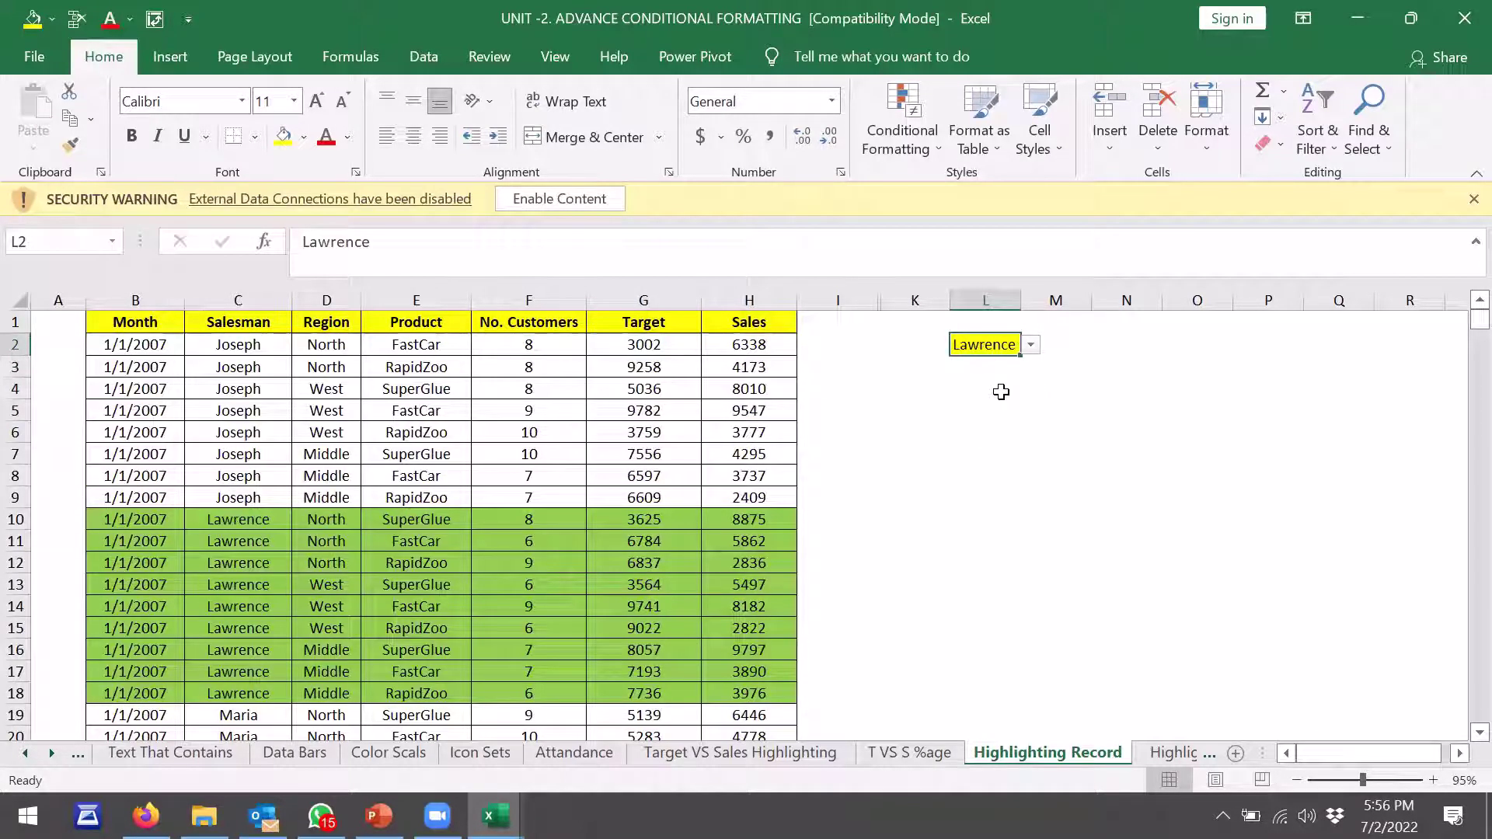
# On the zoomed-out Highlighting Multiple Records sheet, set M2 to North and L2 to Lawrence
pyautogui.click(1163, 753)
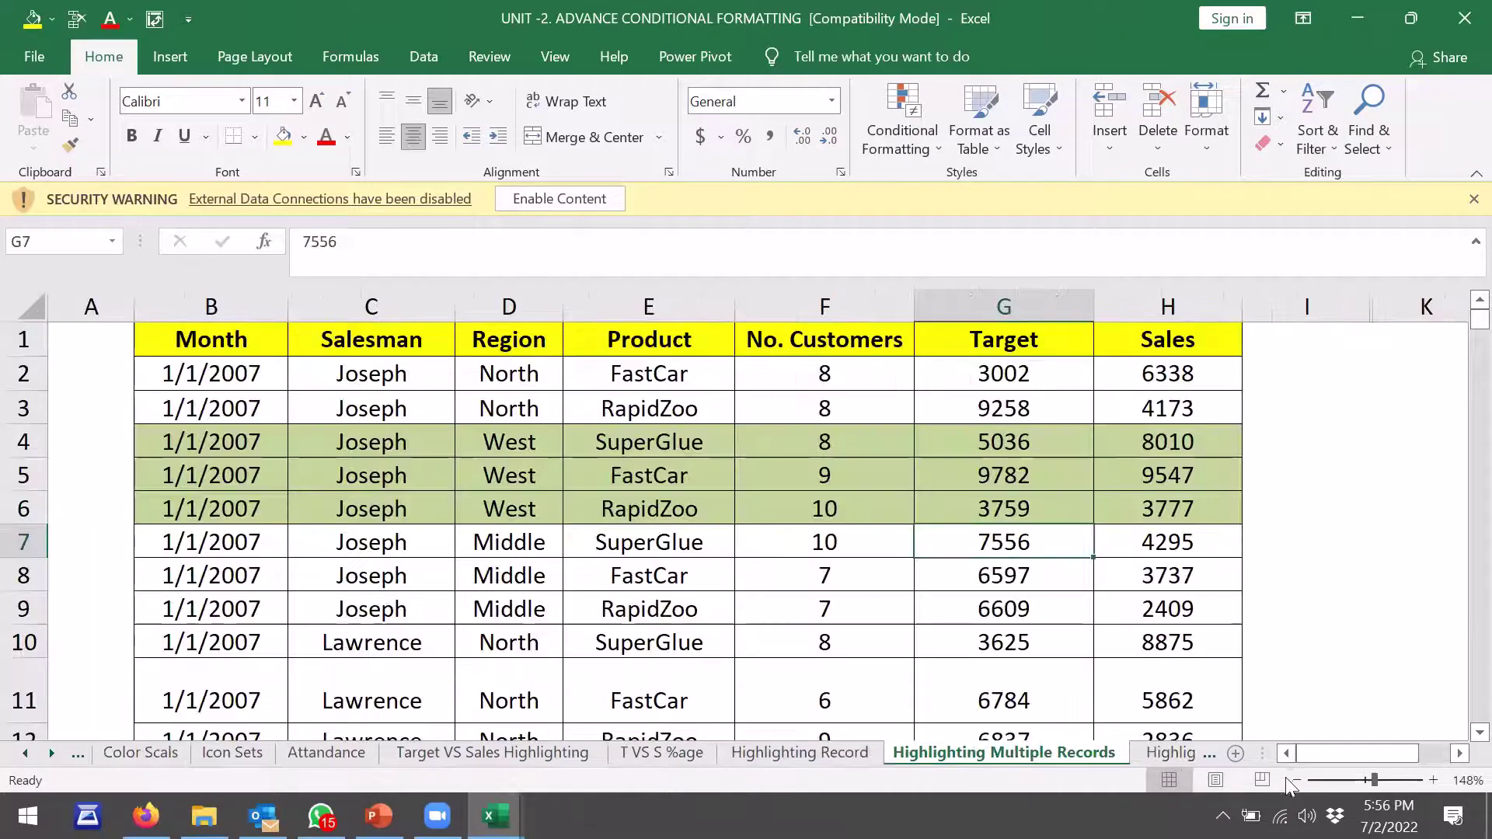
pyautogui.click(1360, 779)
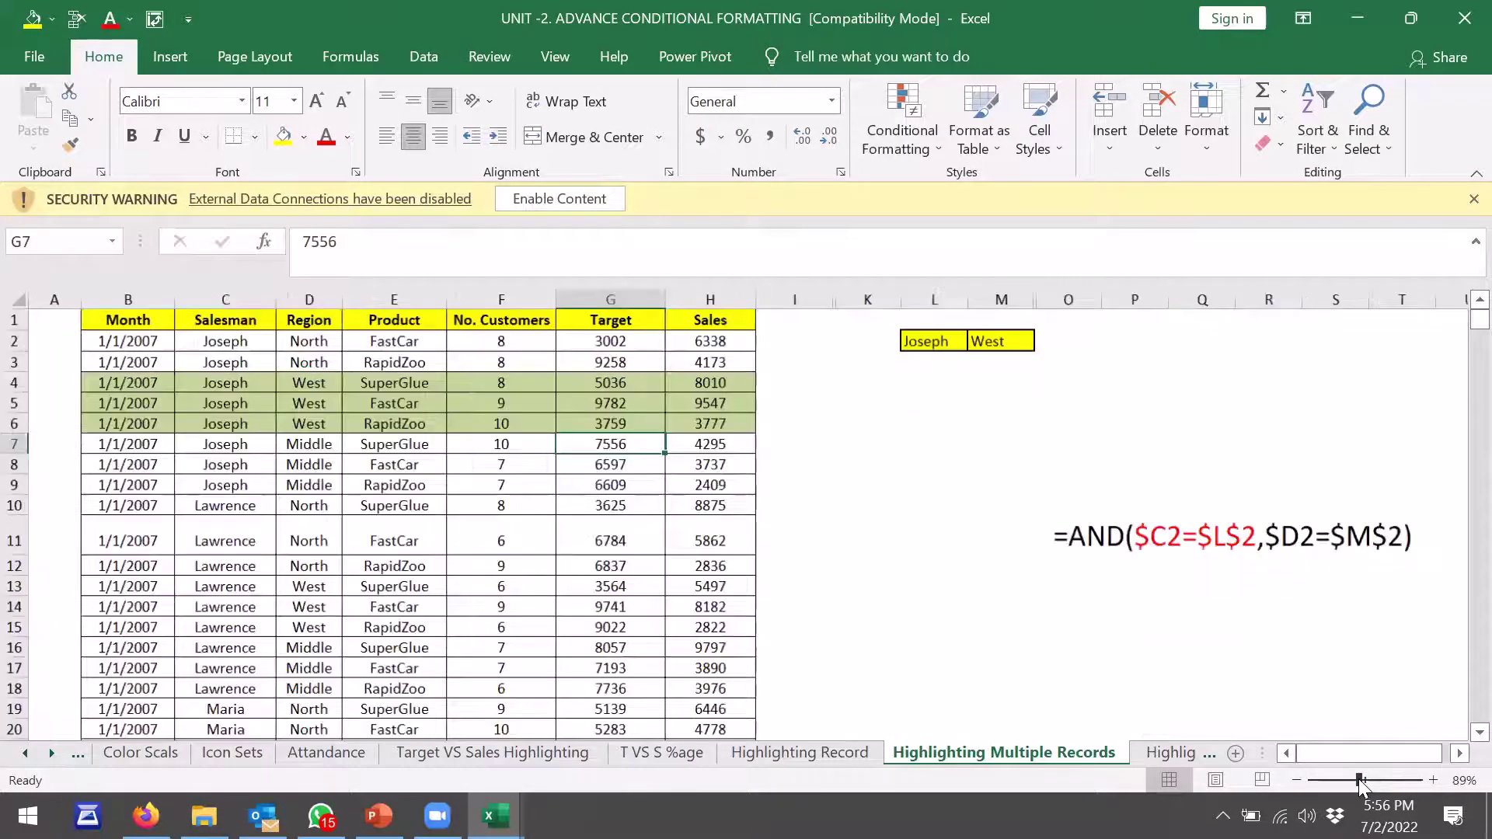
pyautogui.click(927, 346)
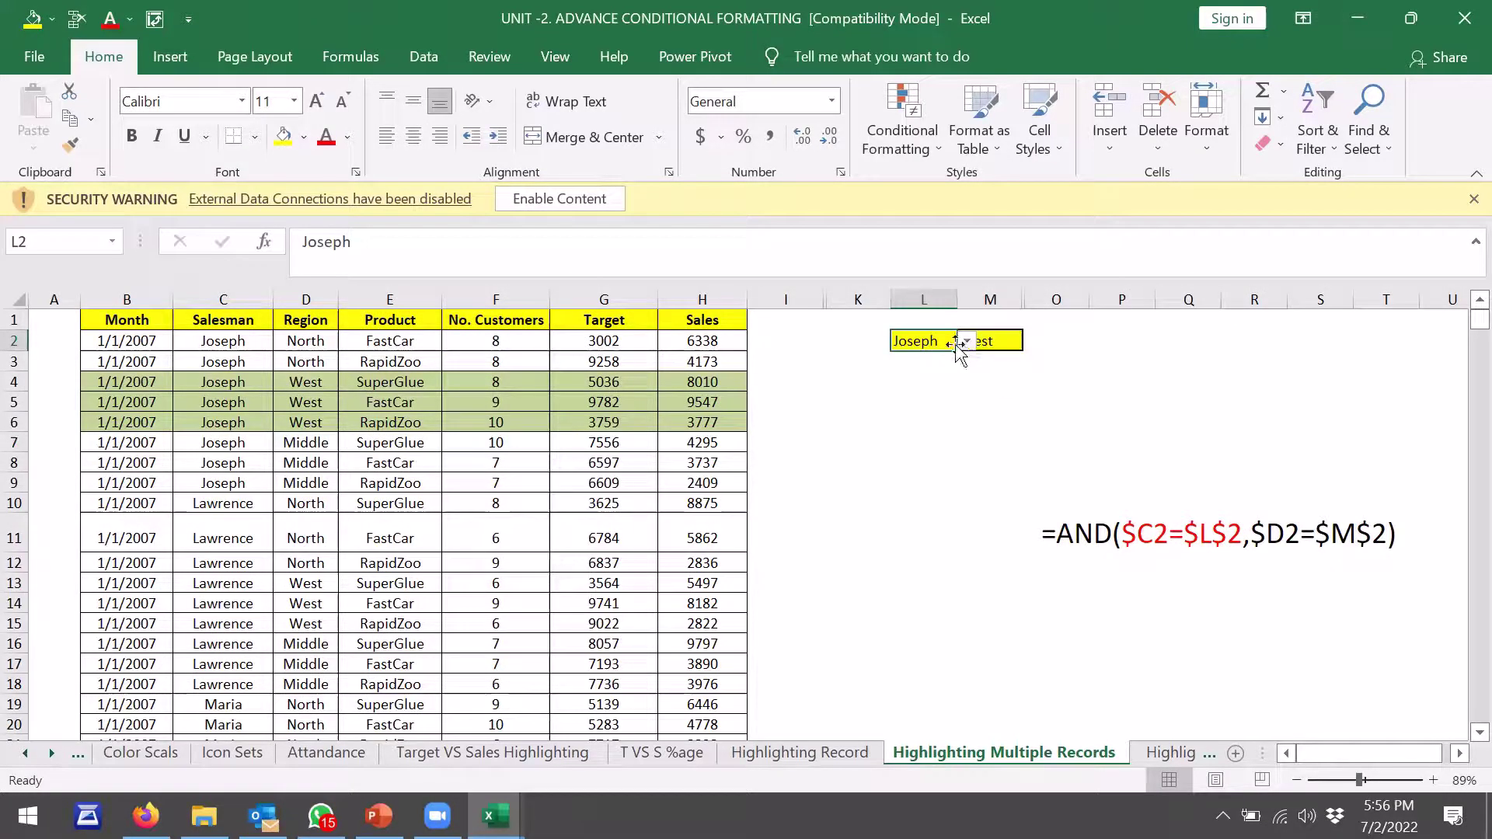
pyautogui.moveTo(985, 340); pyautogui.dragTo(1033, 340)
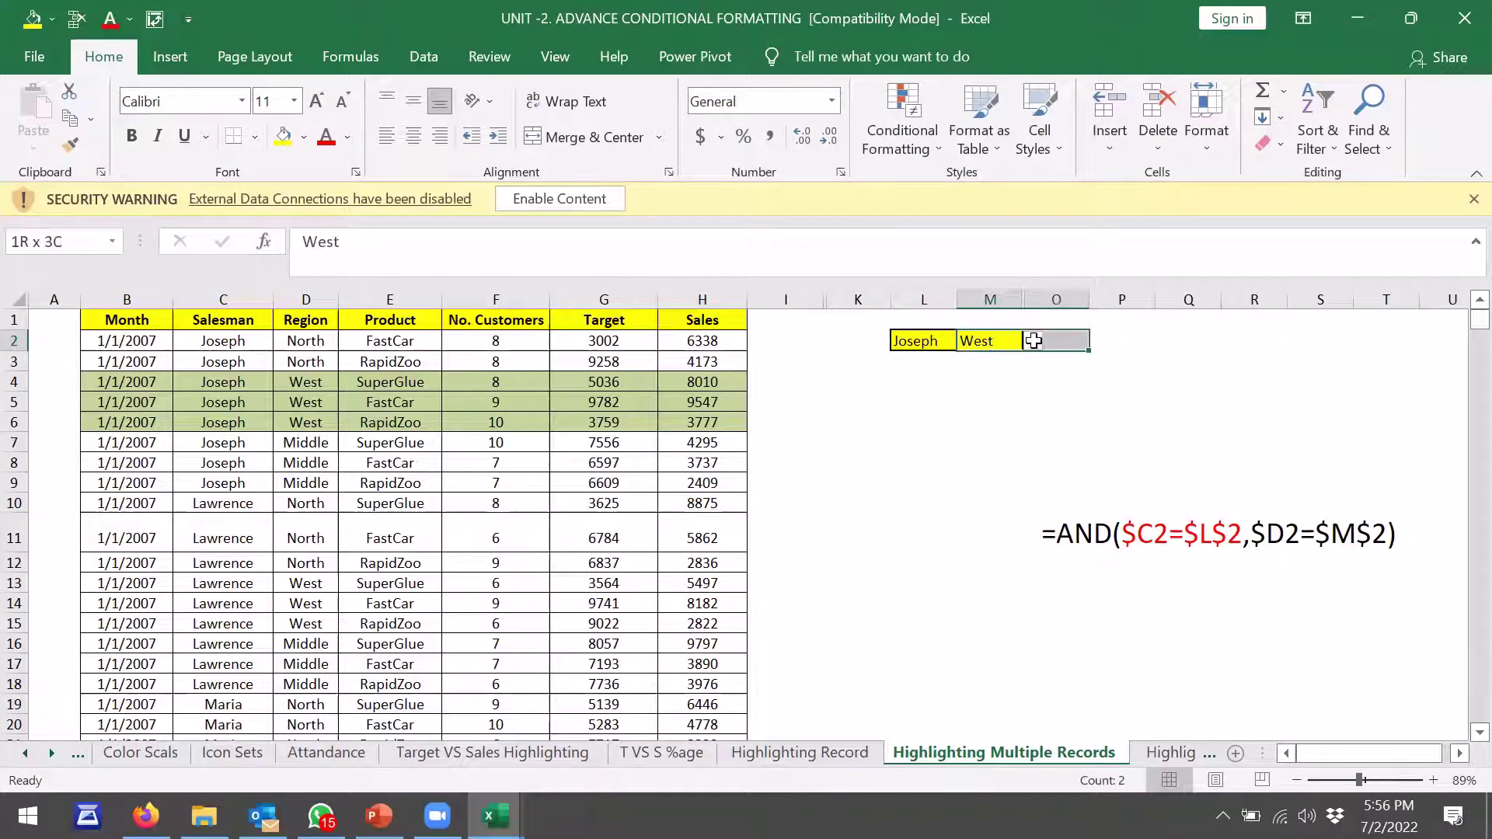
pyautogui.click(1034, 341)
pyautogui.click(986, 377)
pyautogui.moveTo(936, 342); pyautogui.dragTo(967, 345)
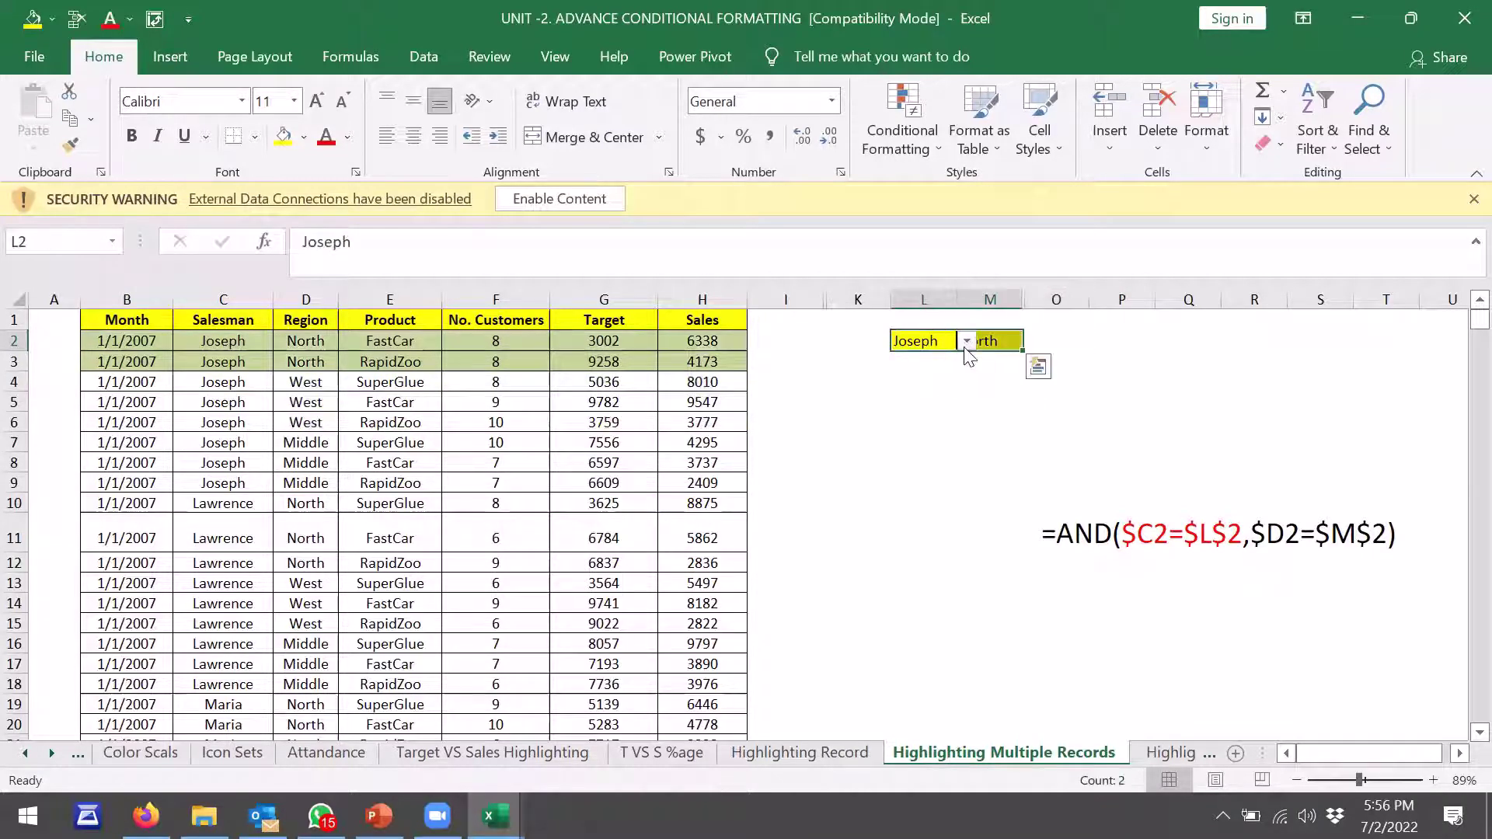
pyautogui.click(966, 346)
pyautogui.click(920, 387)
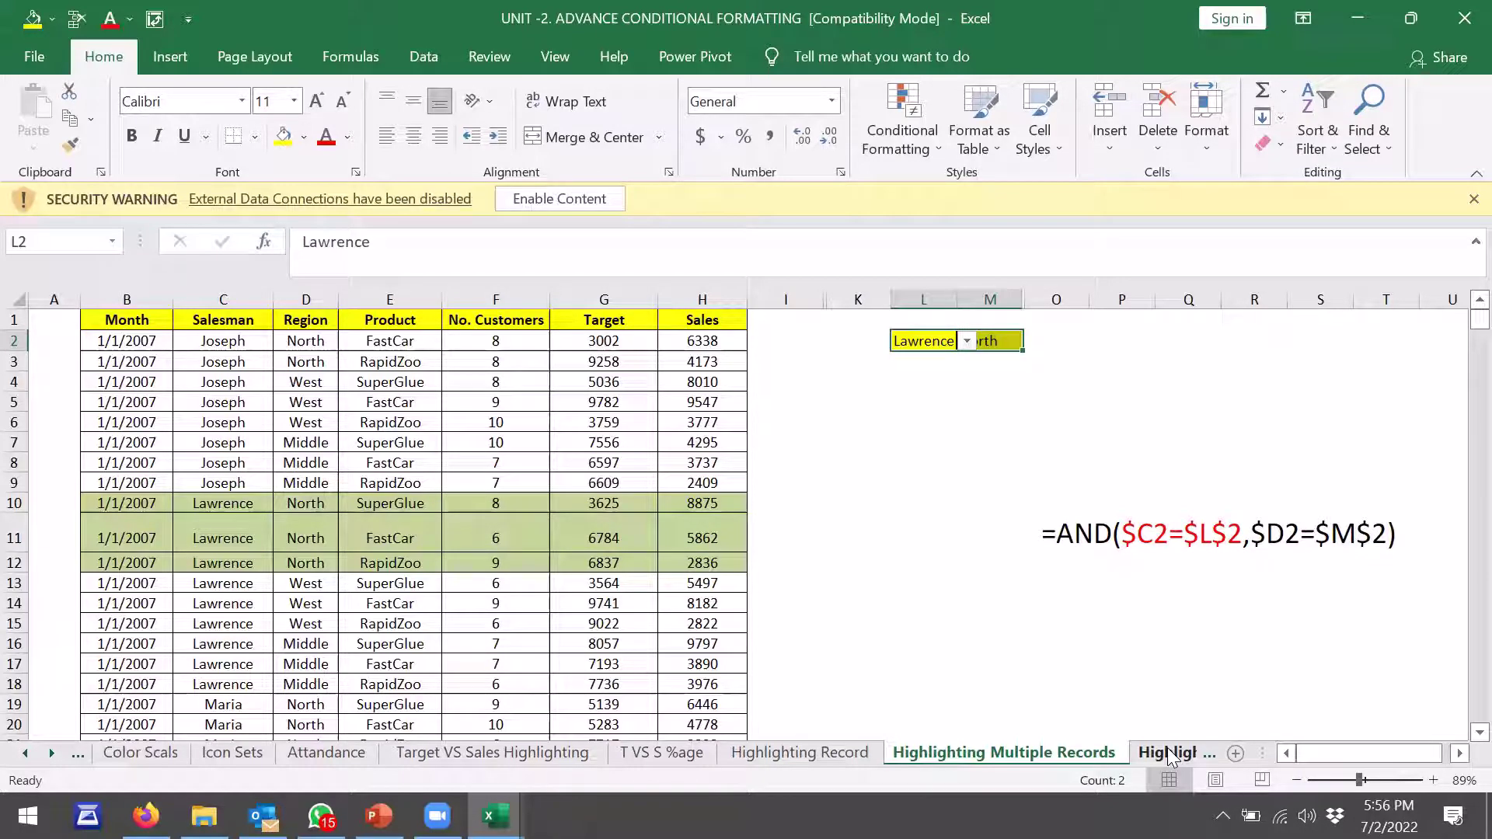
# On the Highlighting Records & Field sheet, choose Joseph as salesman and Sales as the highlighted field
pyautogui.click(1169, 753)
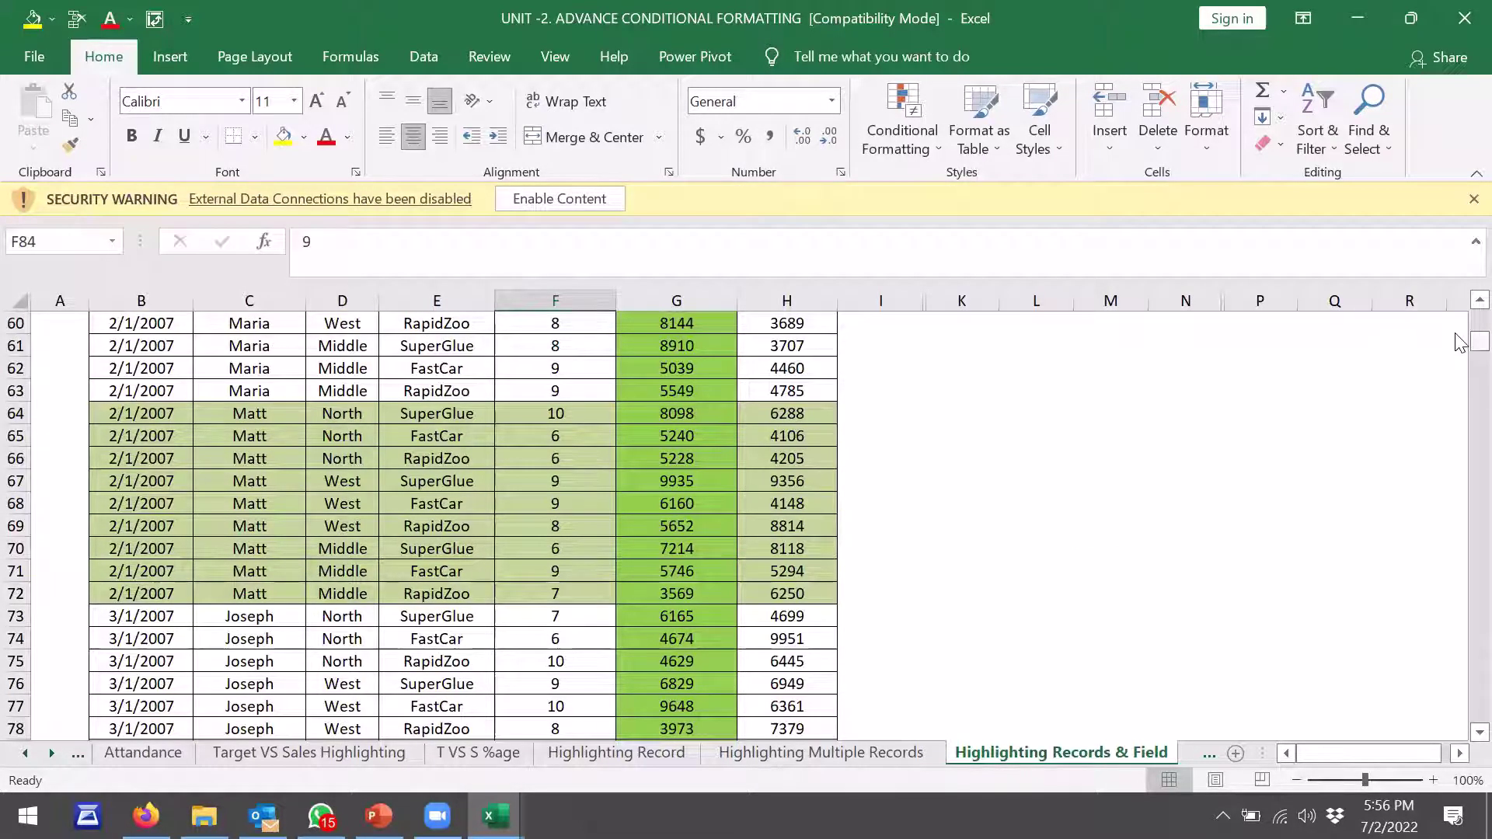
pyautogui.moveTo(1479, 342); pyautogui.dragTo(1464, 309)
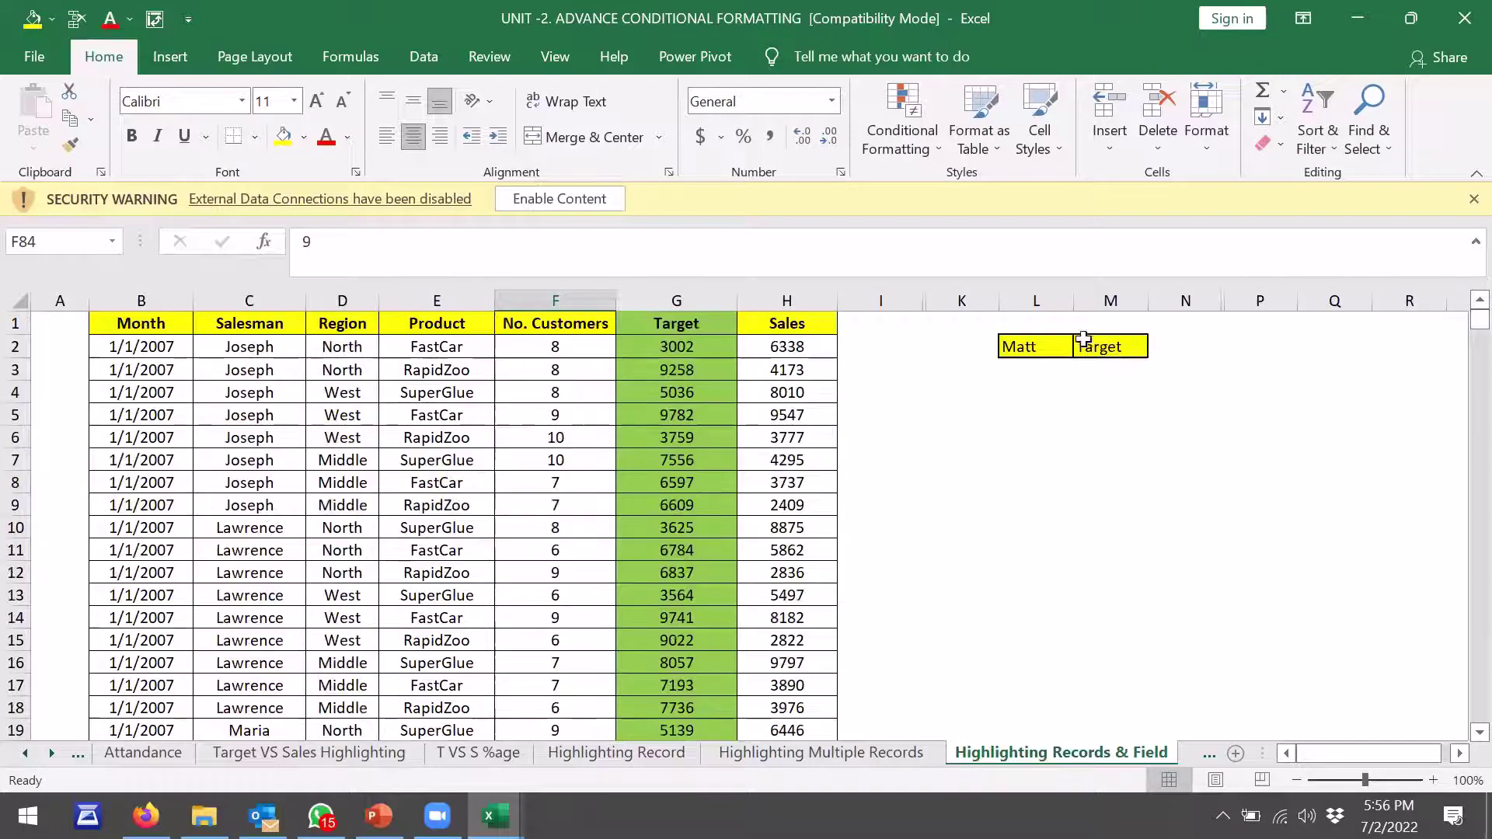
pyautogui.click(1052, 345)
pyautogui.click(1083, 347)
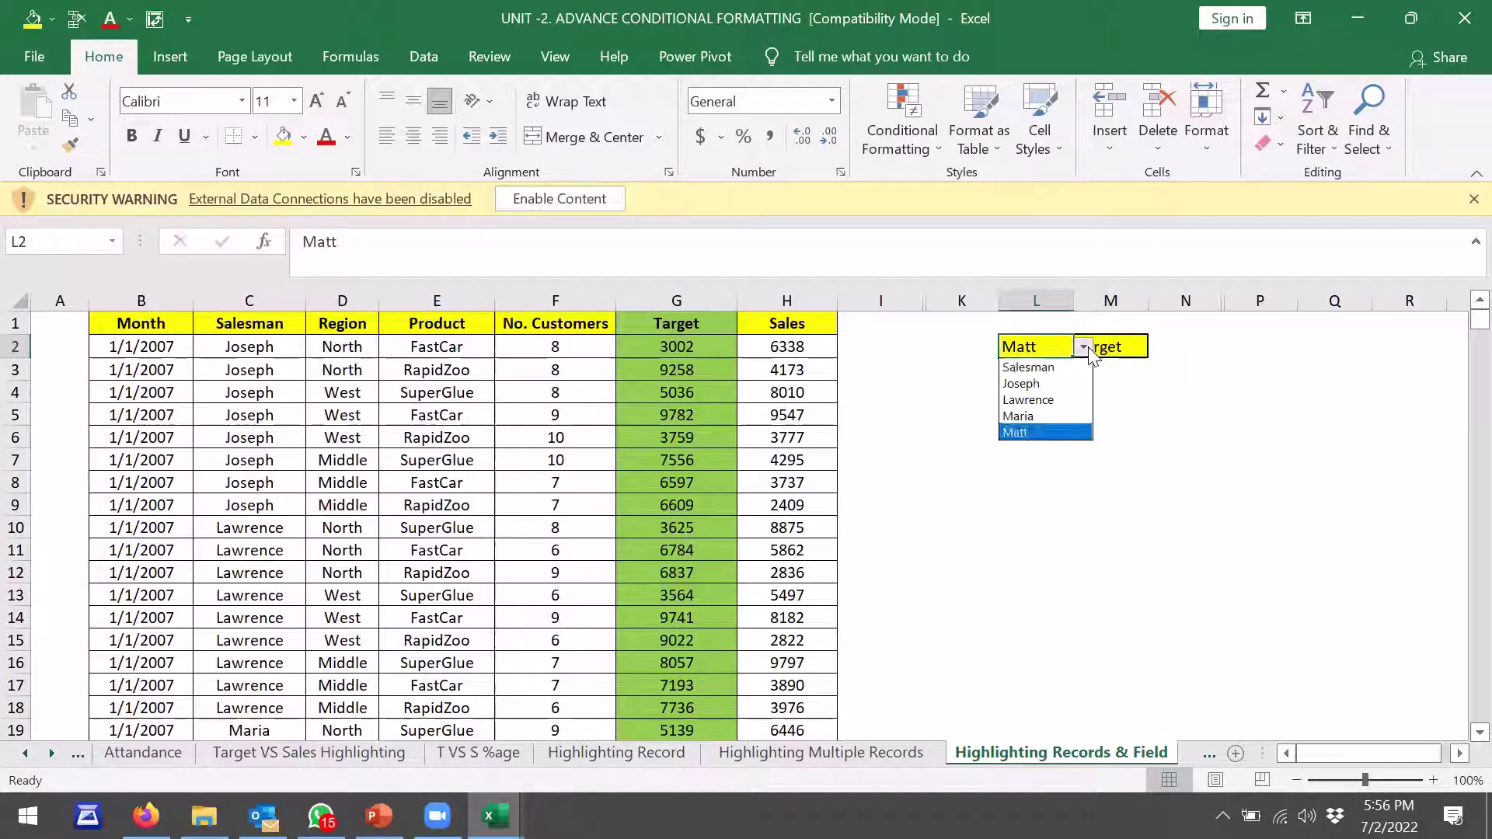
pyautogui.click(1029, 384)
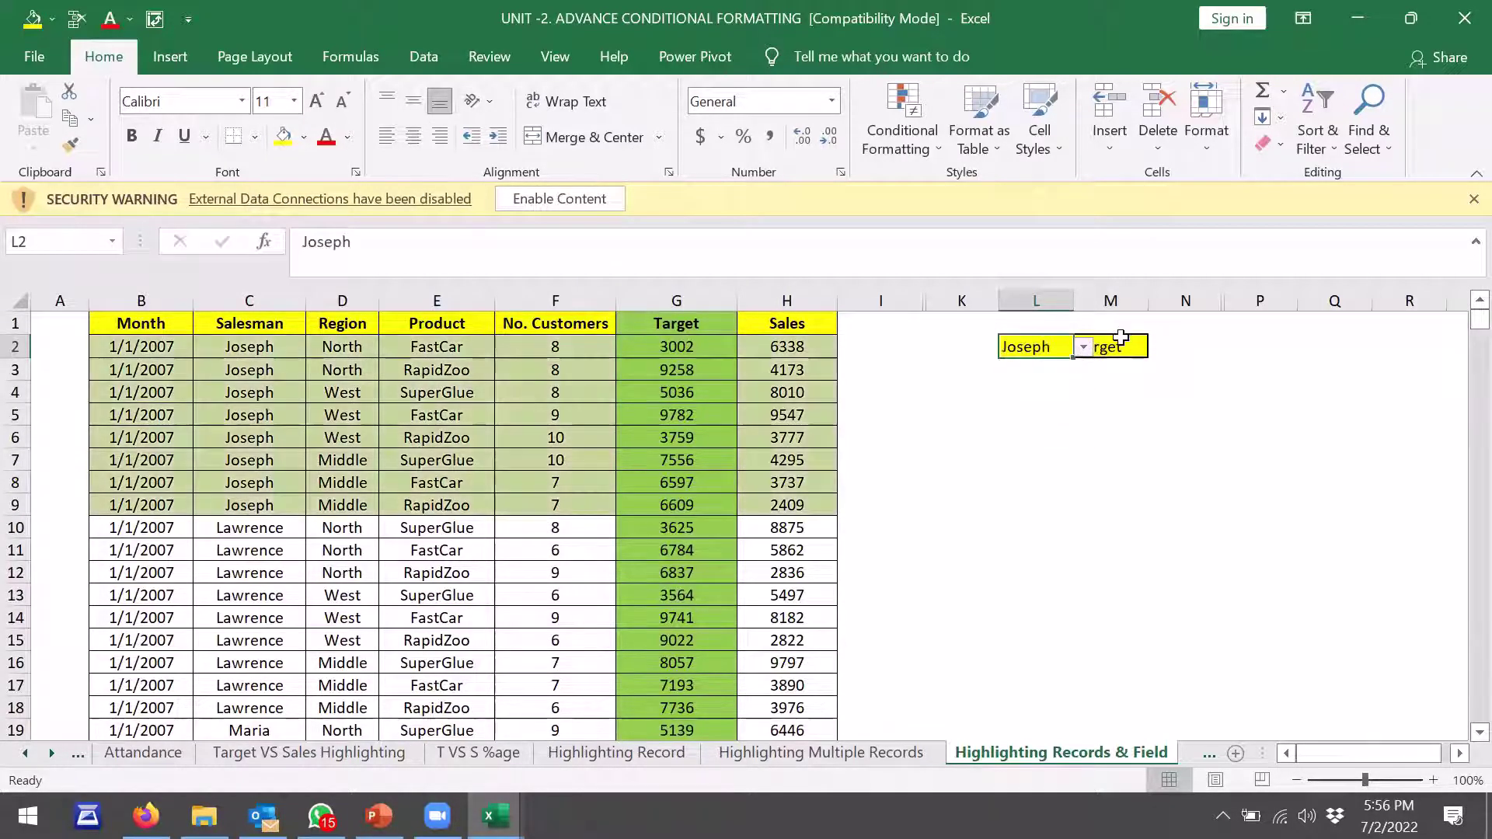
pyautogui.click(1121, 342)
pyautogui.click(1158, 347)
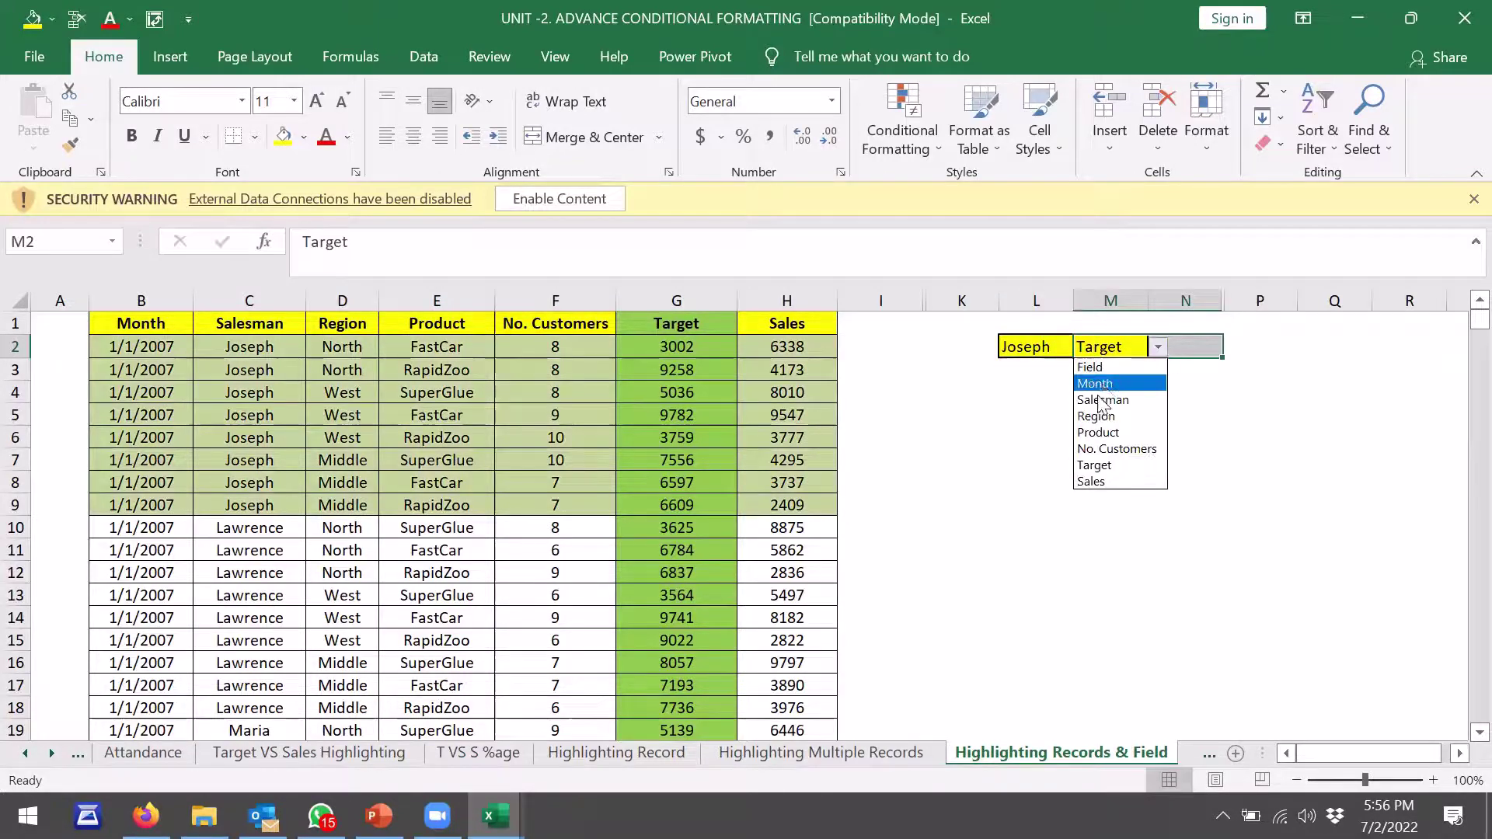
pyautogui.click(1103, 481)
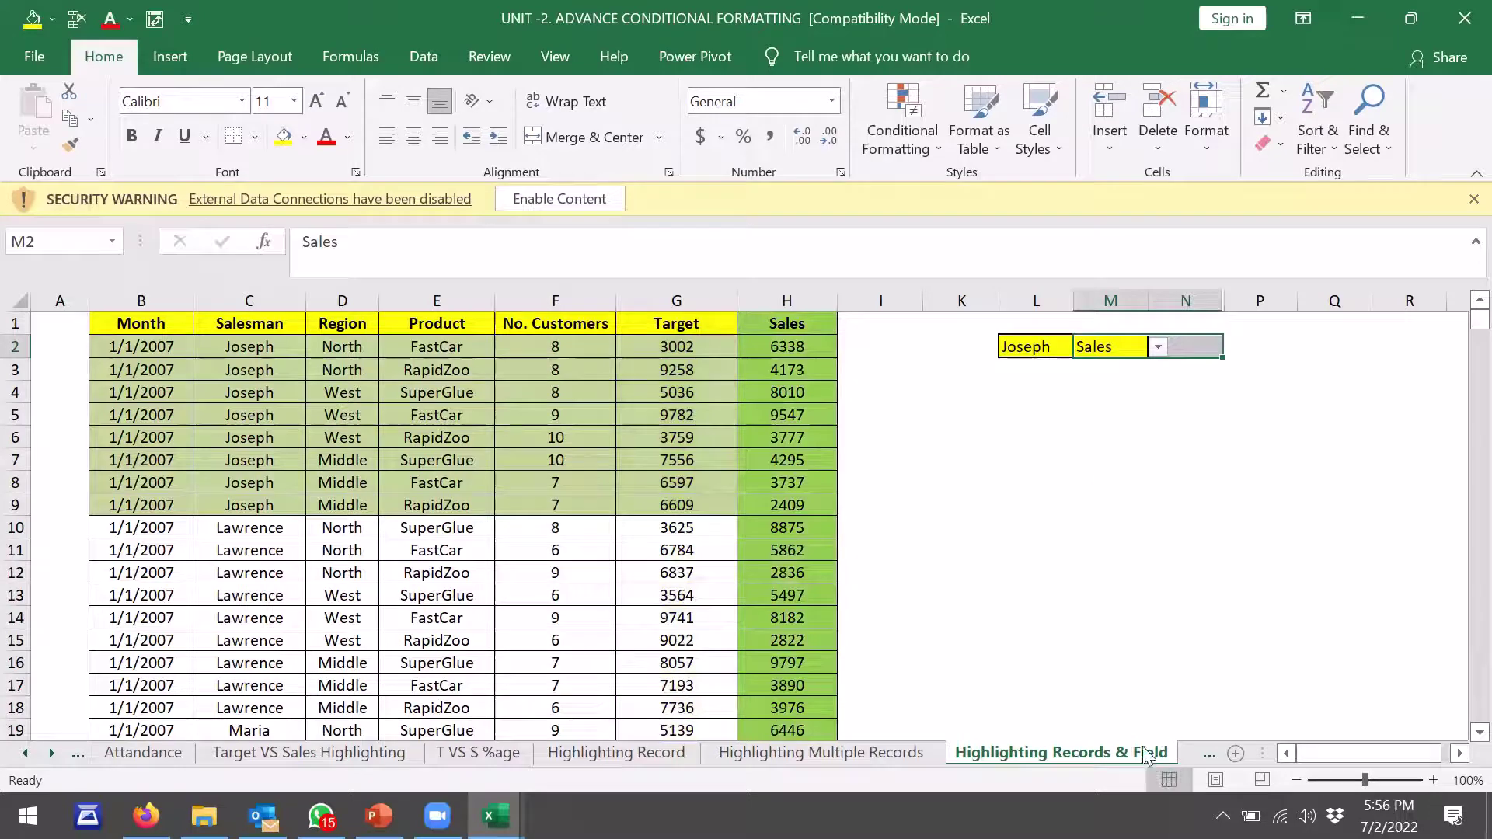
# Move to the Highlighting Records with Sales sheet and inspect its salesman and Sales criteria
pyautogui.click(53, 754)
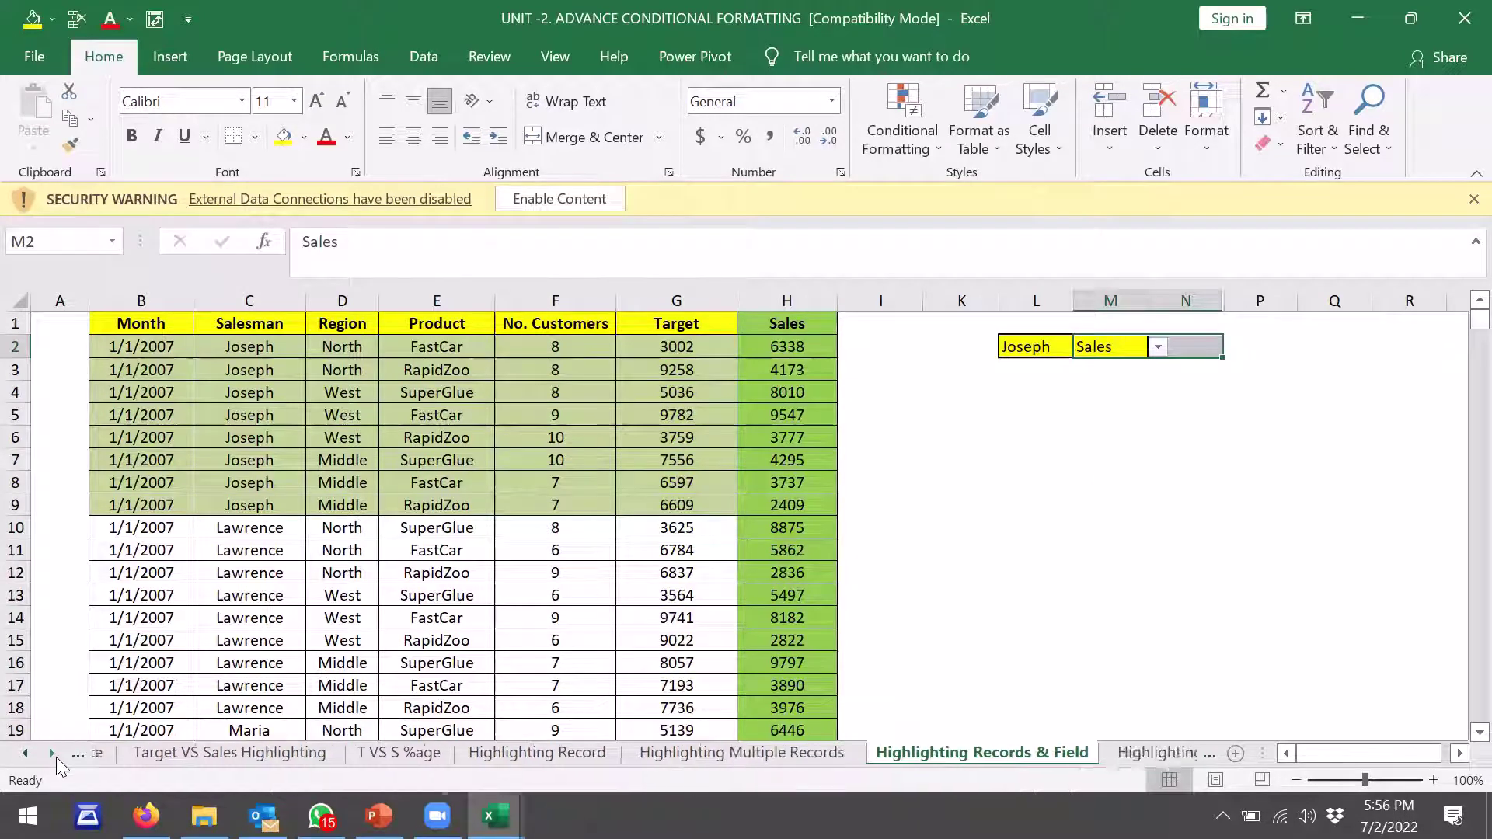
pyautogui.click(53, 754)
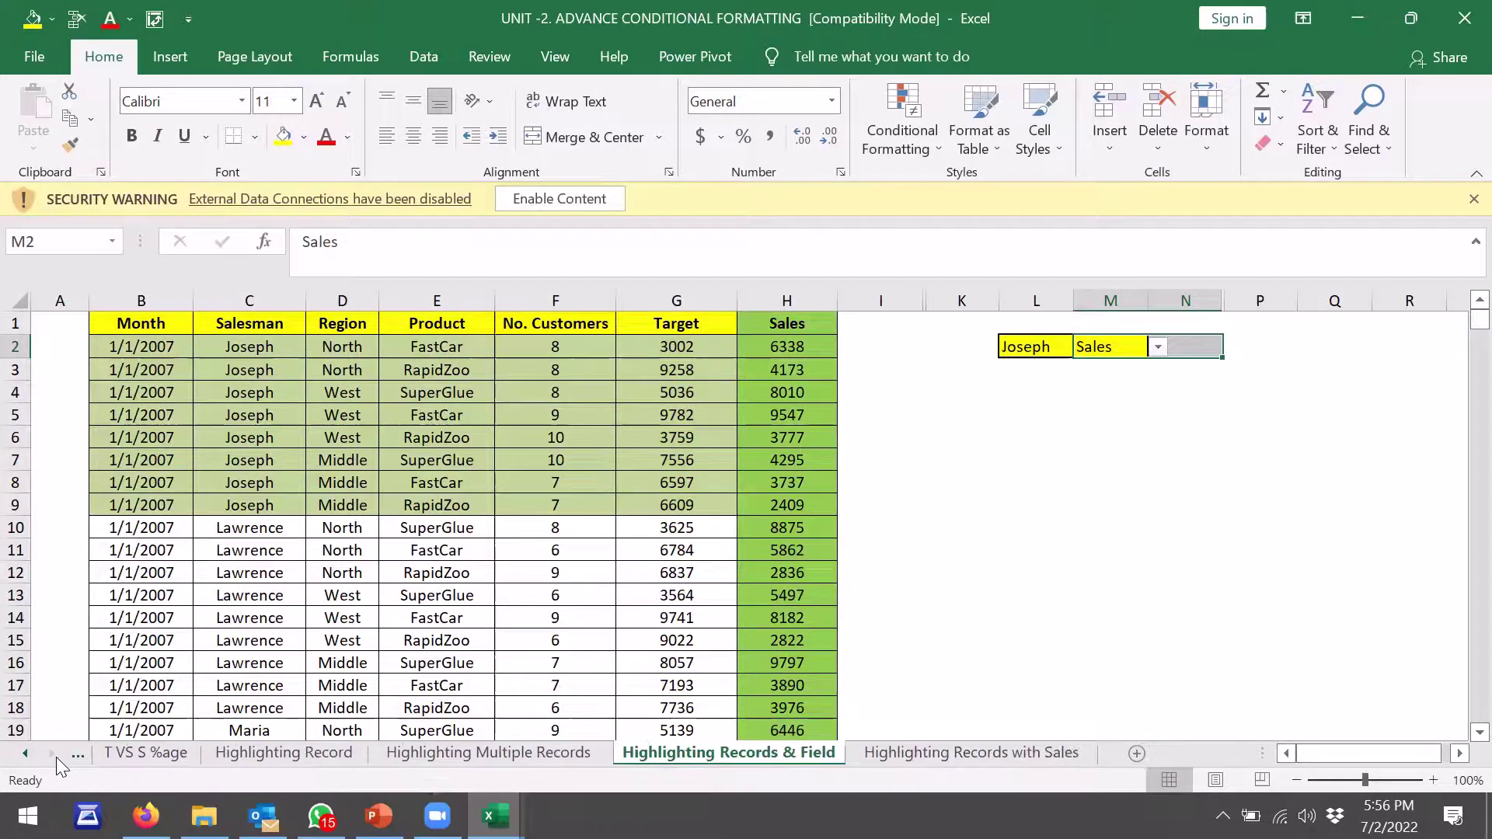
pyautogui.click(919, 753)
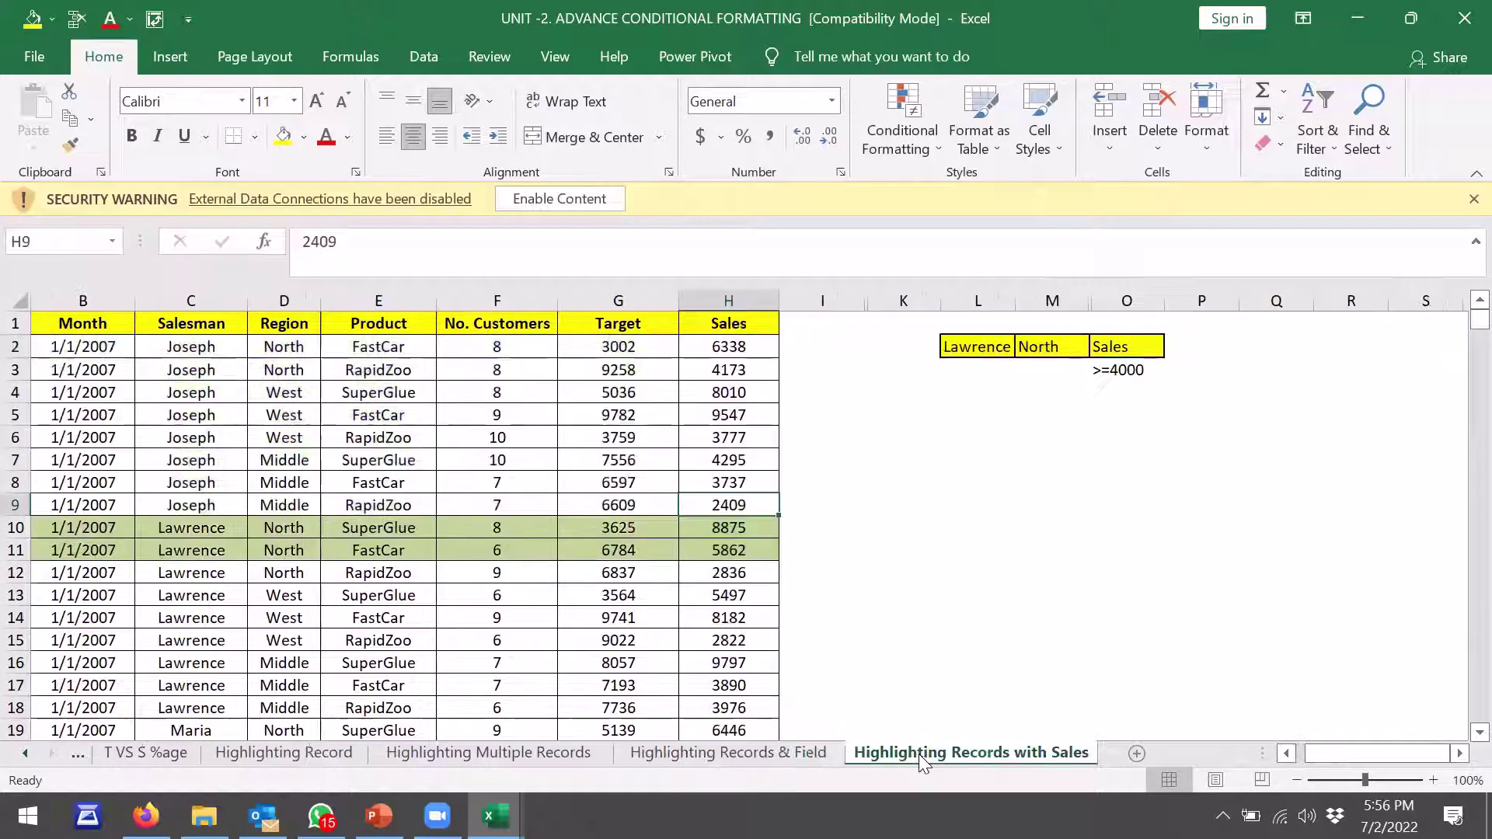
pyautogui.click(985, 347)
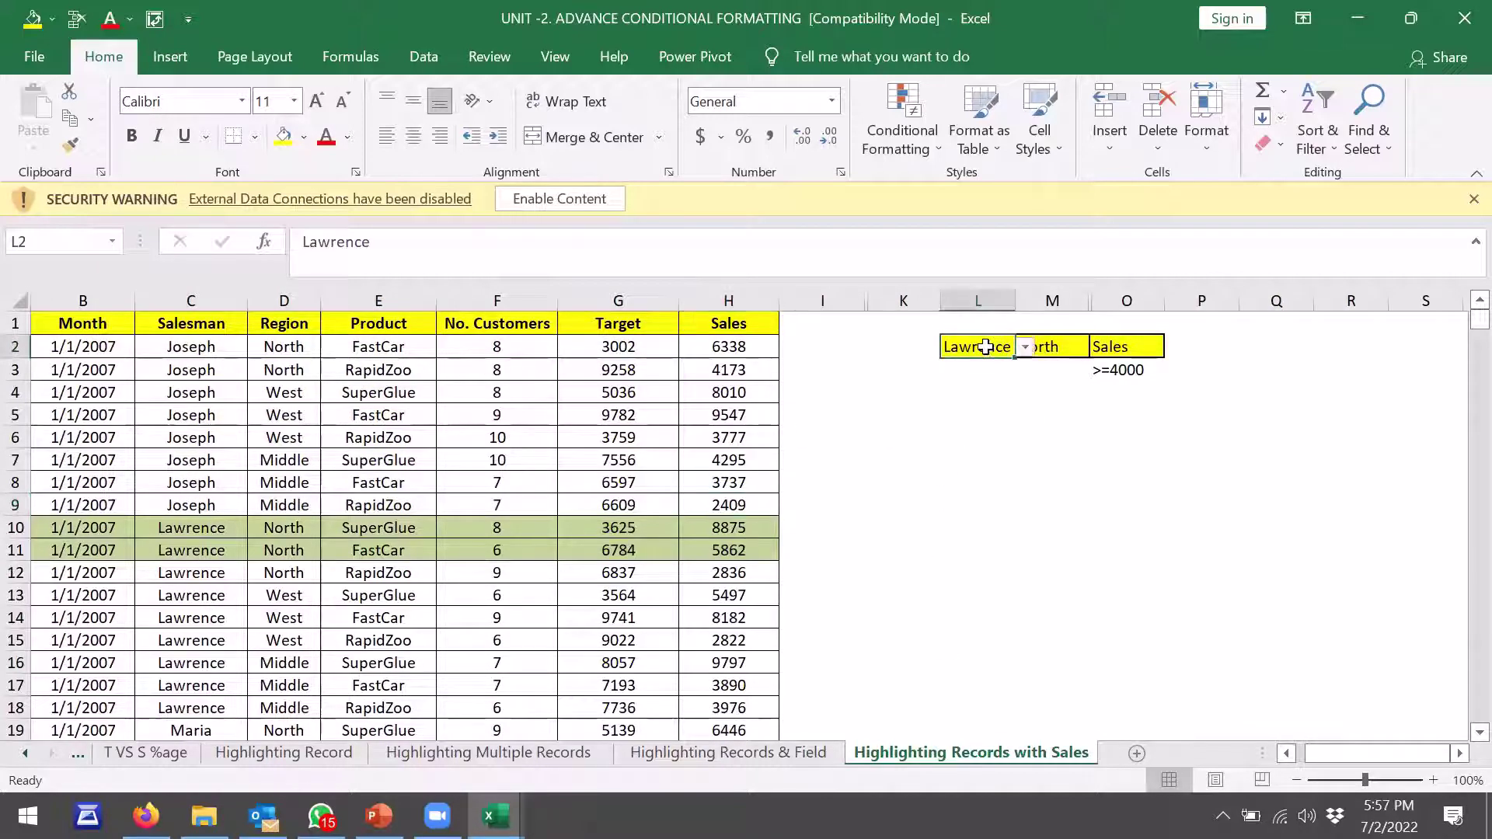
pyautogui.click(1036, 347)
pyautogui.click(1121, 347)
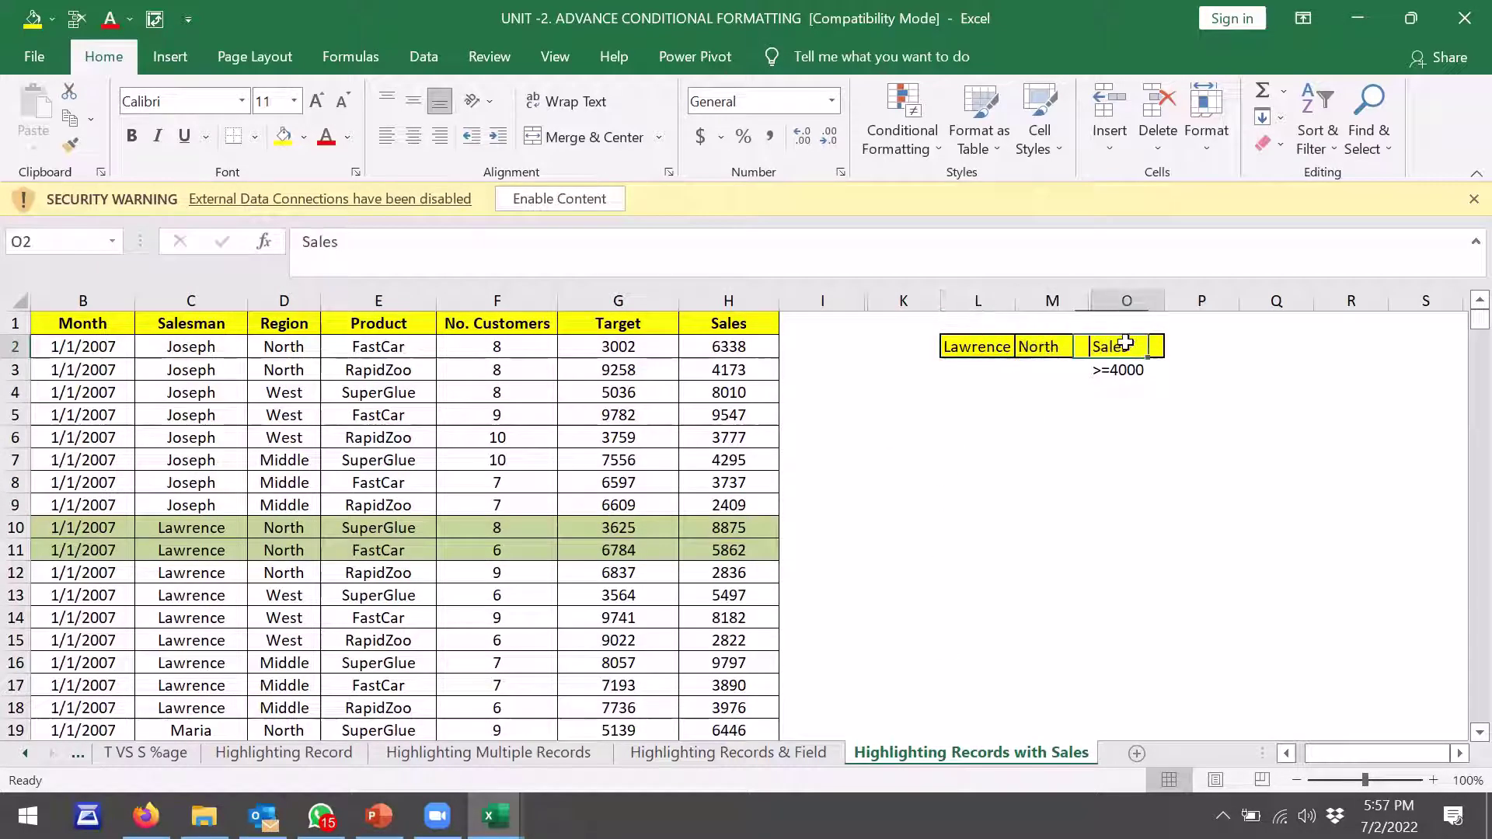
# Set the salesman criterion in L2 to Joseph and the region in M2 to West
pyautogui.click(977, 348)
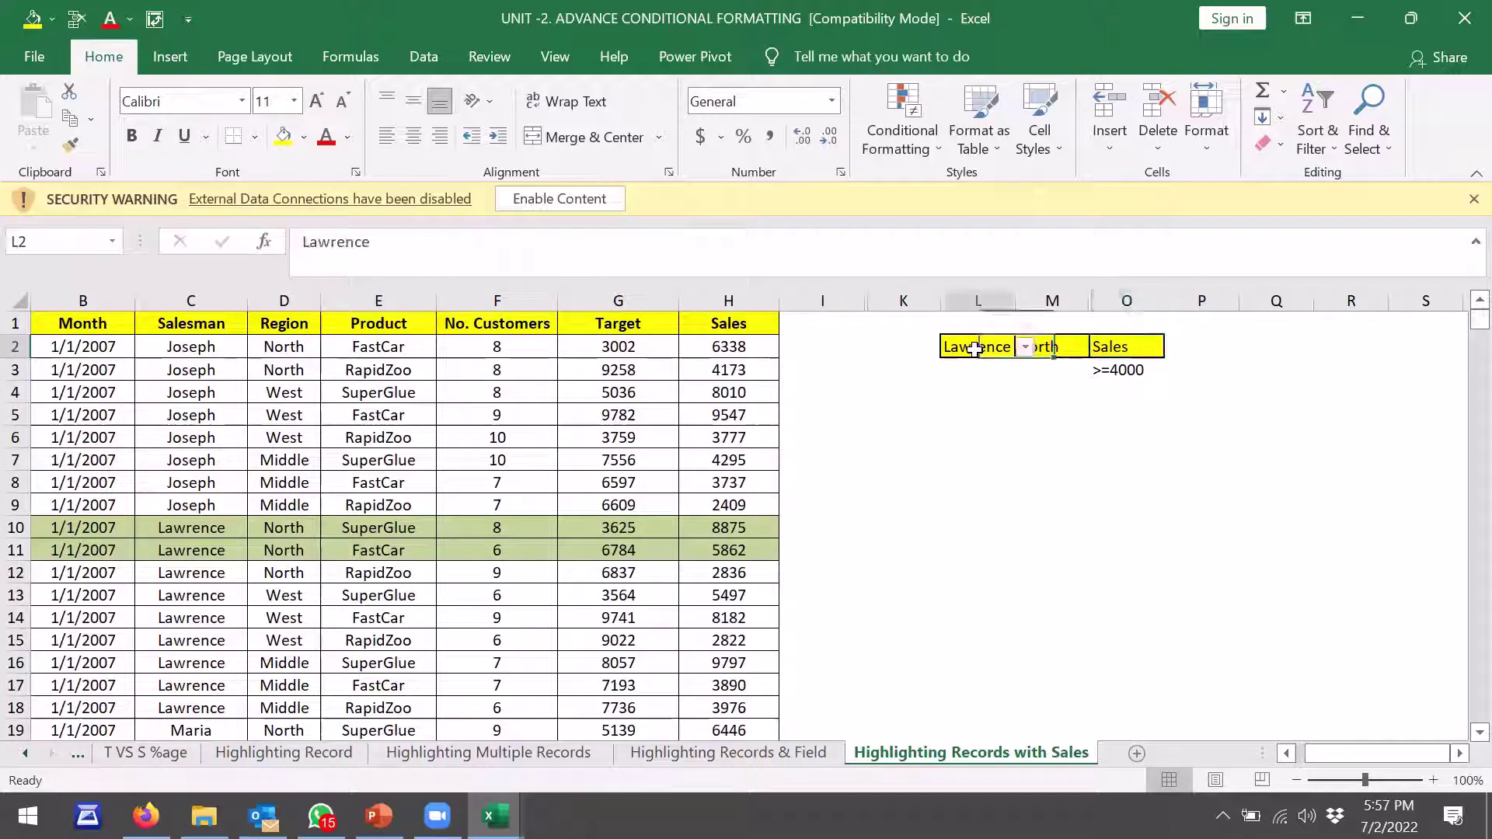
pyautogui.moveTo(1016, 348); pyautogui.dragTo(1033, 349)
pyautogui.click(1025, 348)
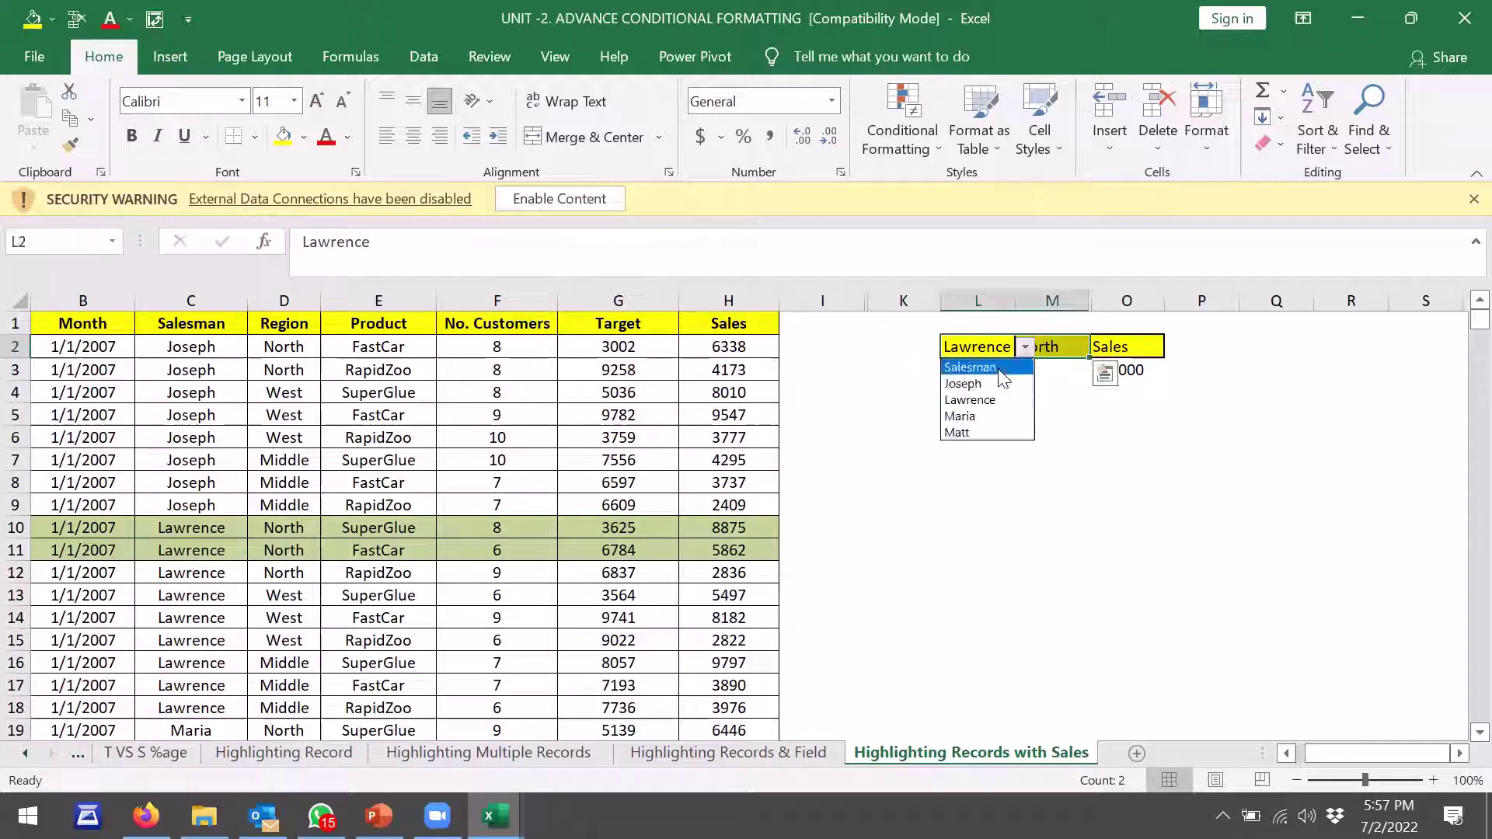
pyautogui.click(983, 384)
pyautogui.click(1048, 346)
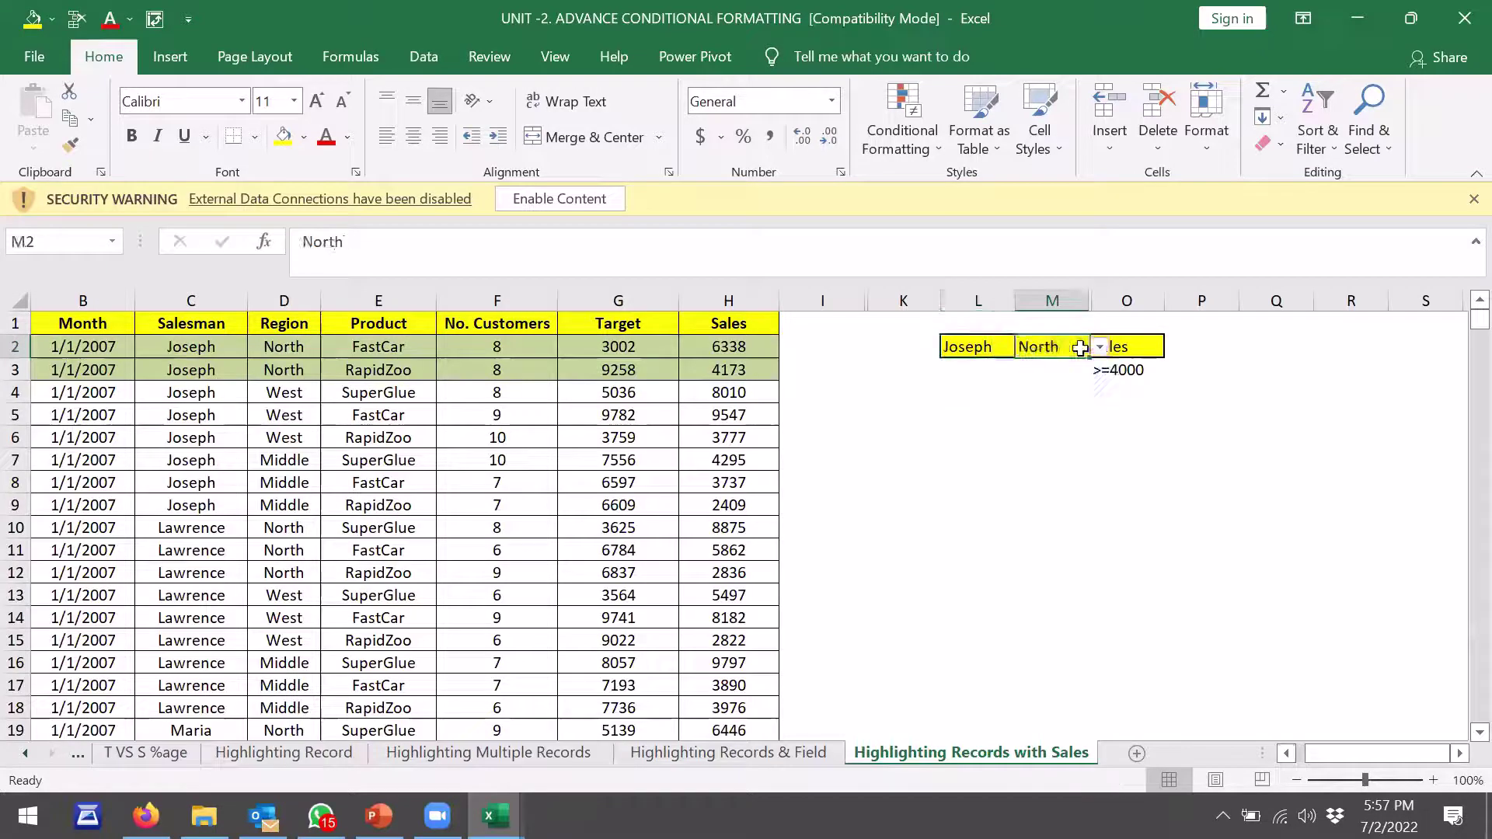
pyautogui.click(1100, 347)
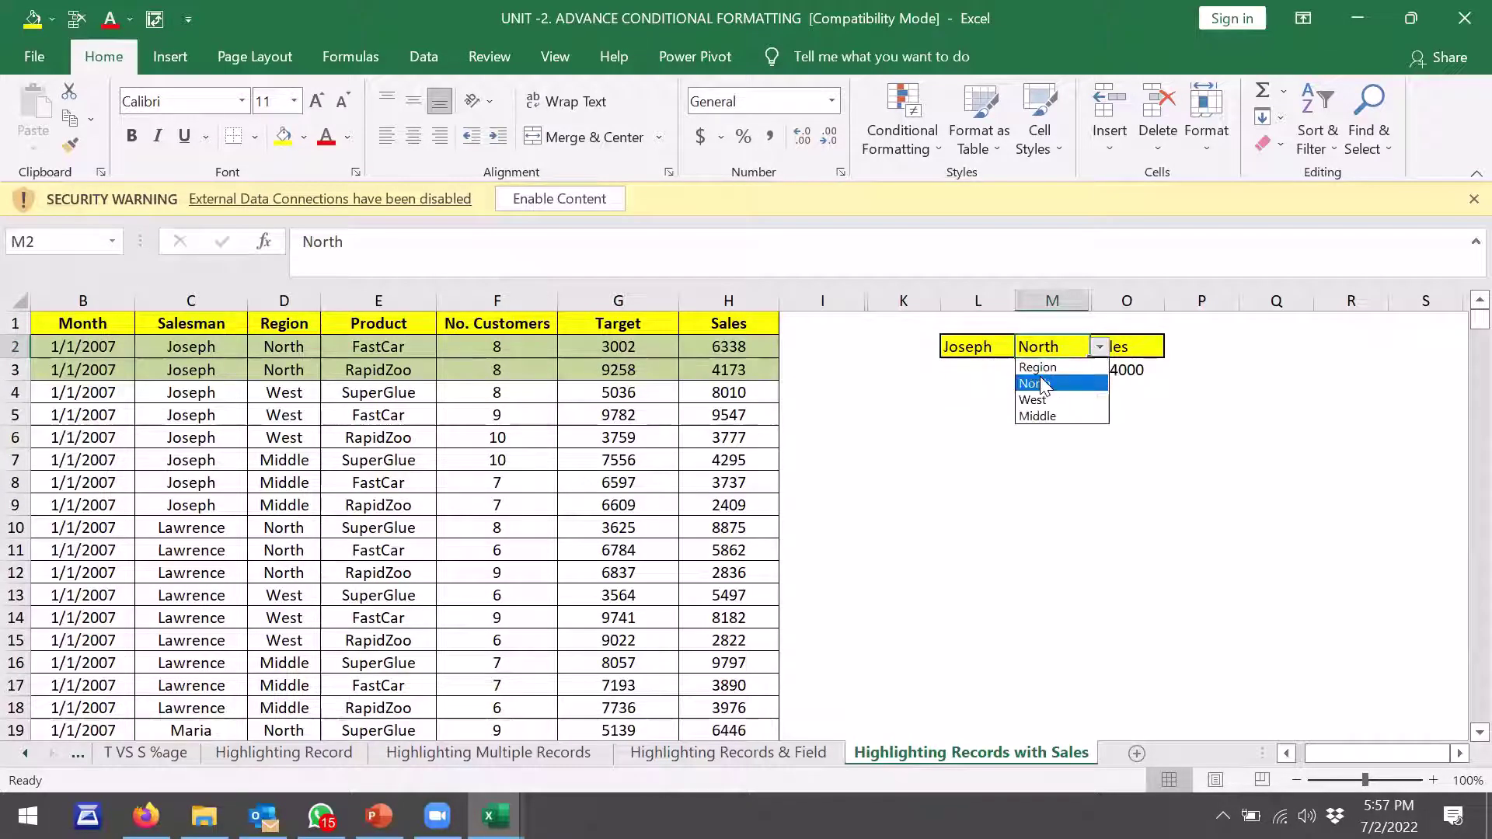
pyautogui.click(1041, 399)
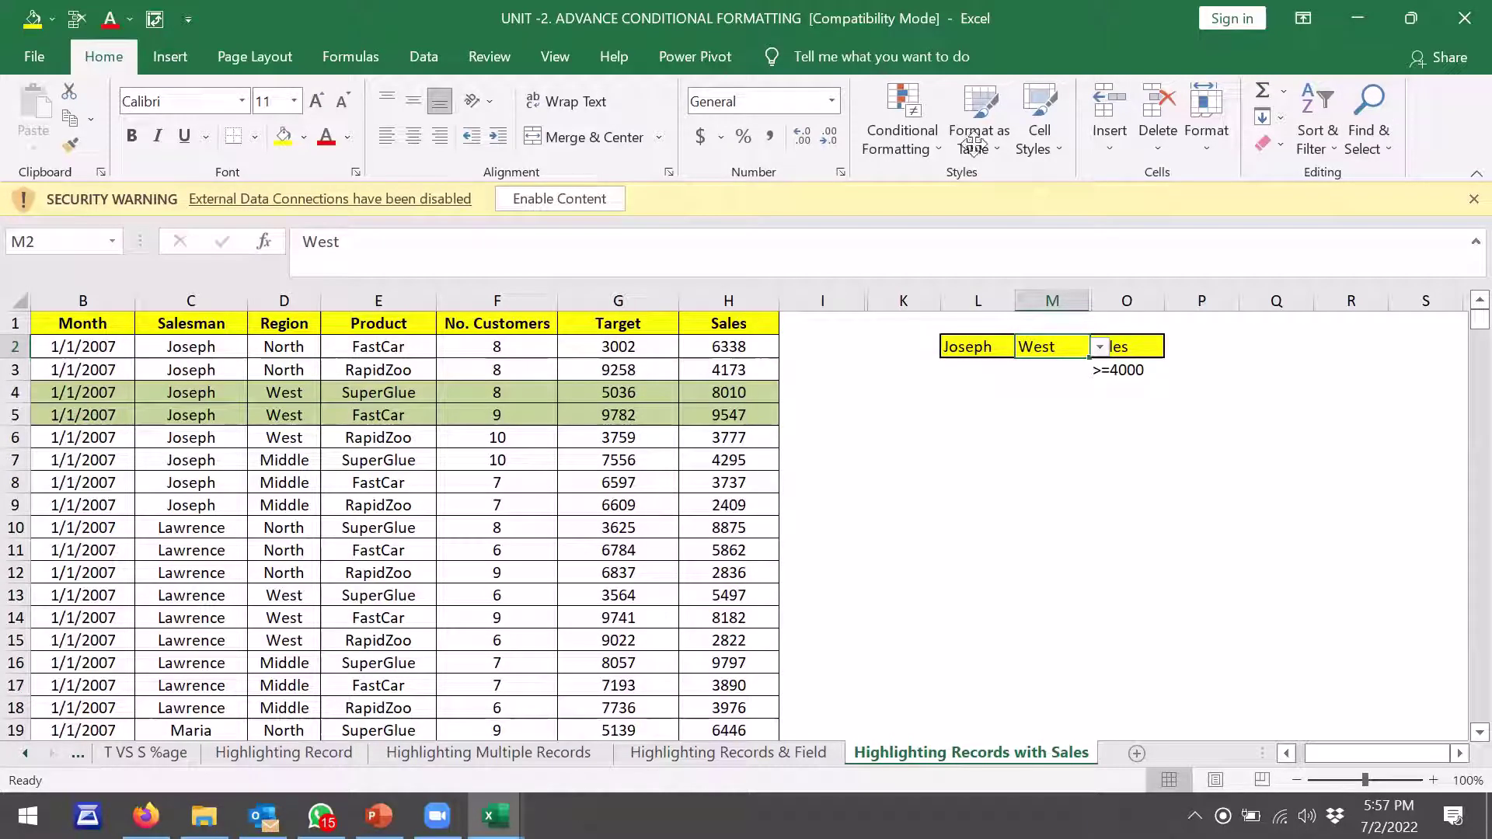
# Close the workbook without saving, open the Module # 3 folder and select 15. What-If Analysis
pyautogui.click(1465, 17)
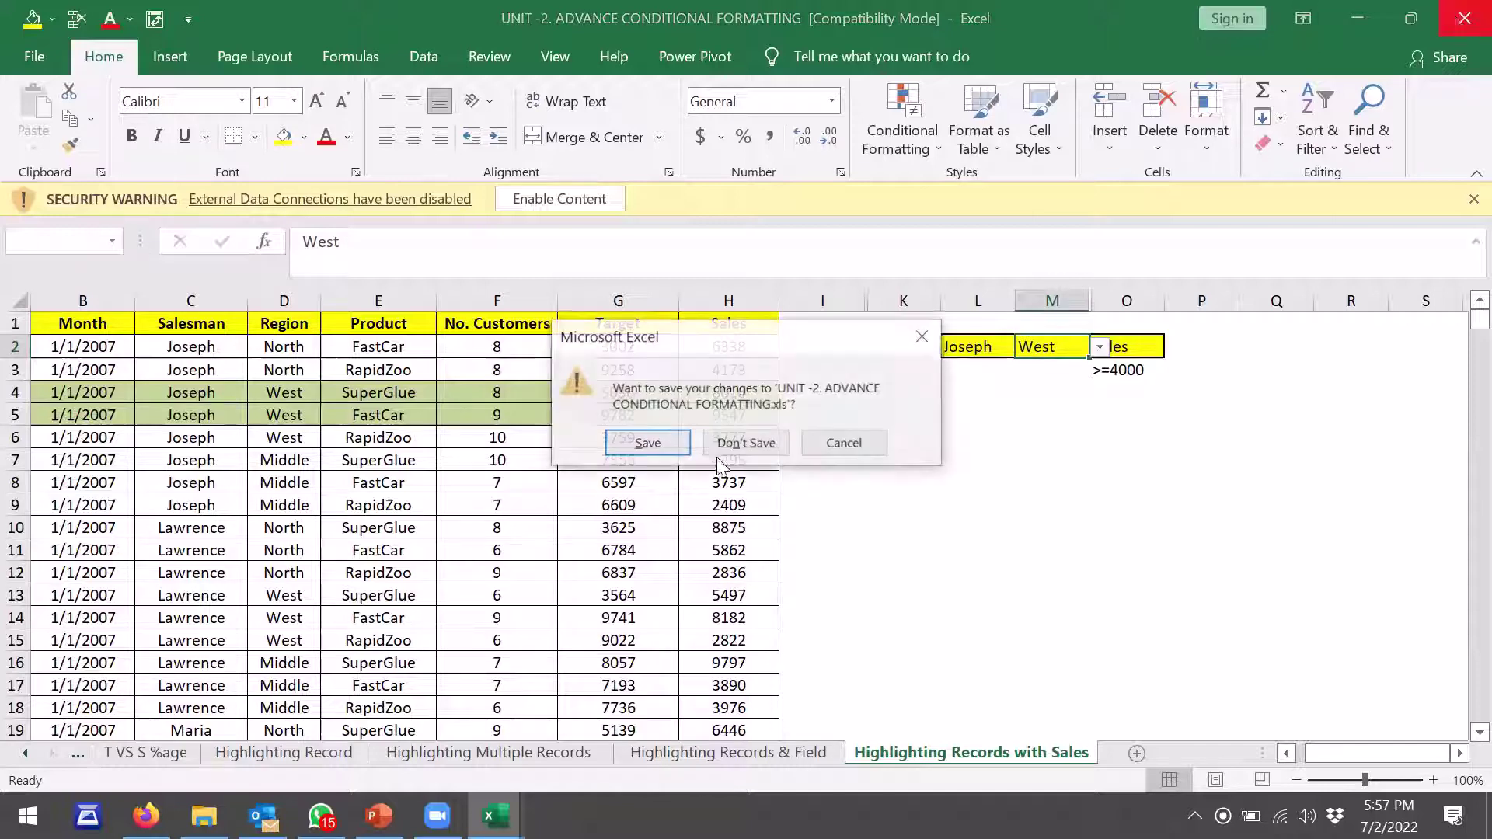
pyautogui.click(746, 445)
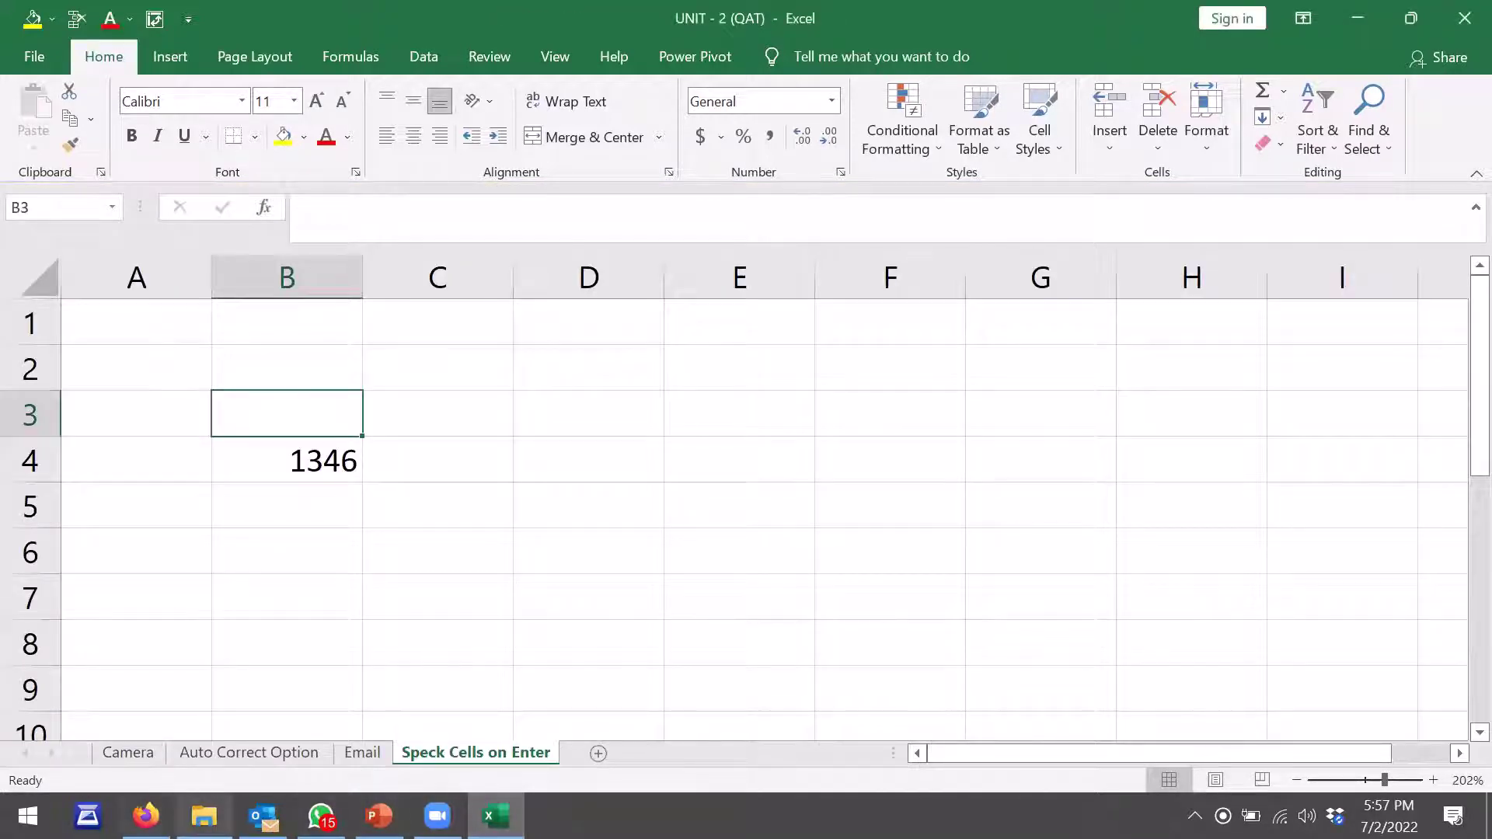
pyautogui.click(204, 816)
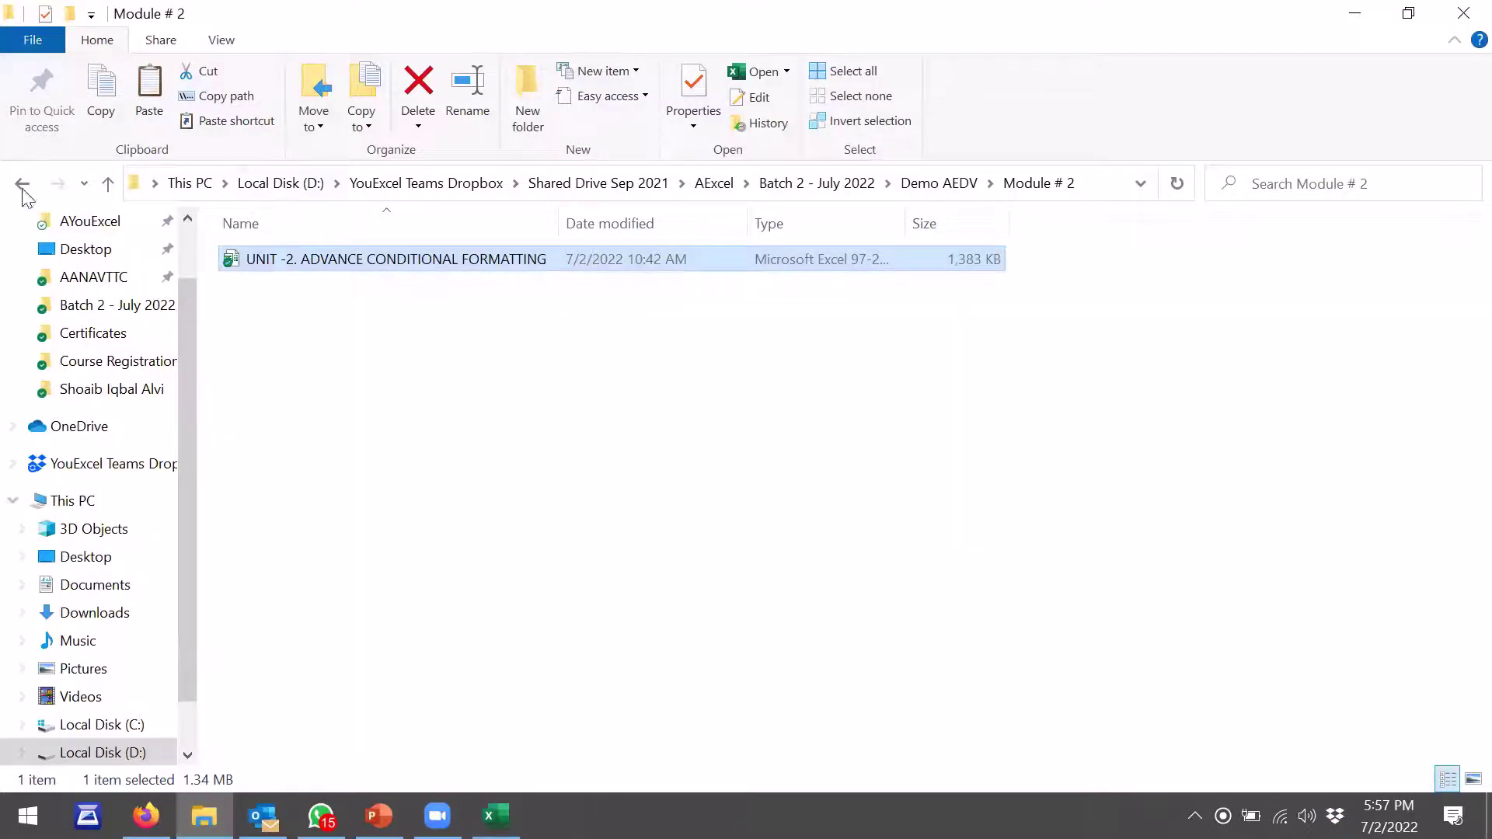
pyautogui.click(21, 184)
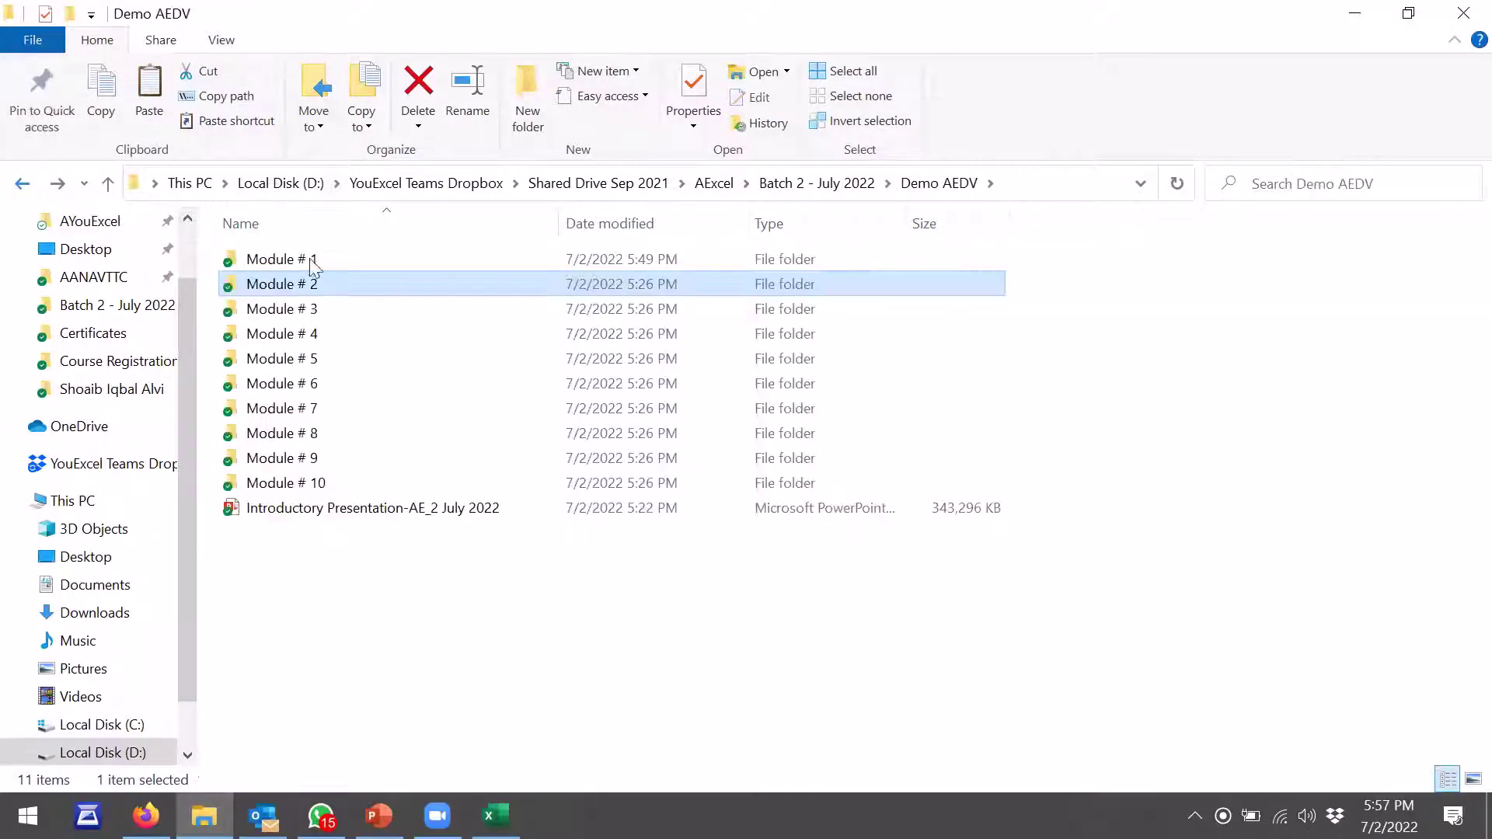
pyautogui.doubleClick(342, 317)
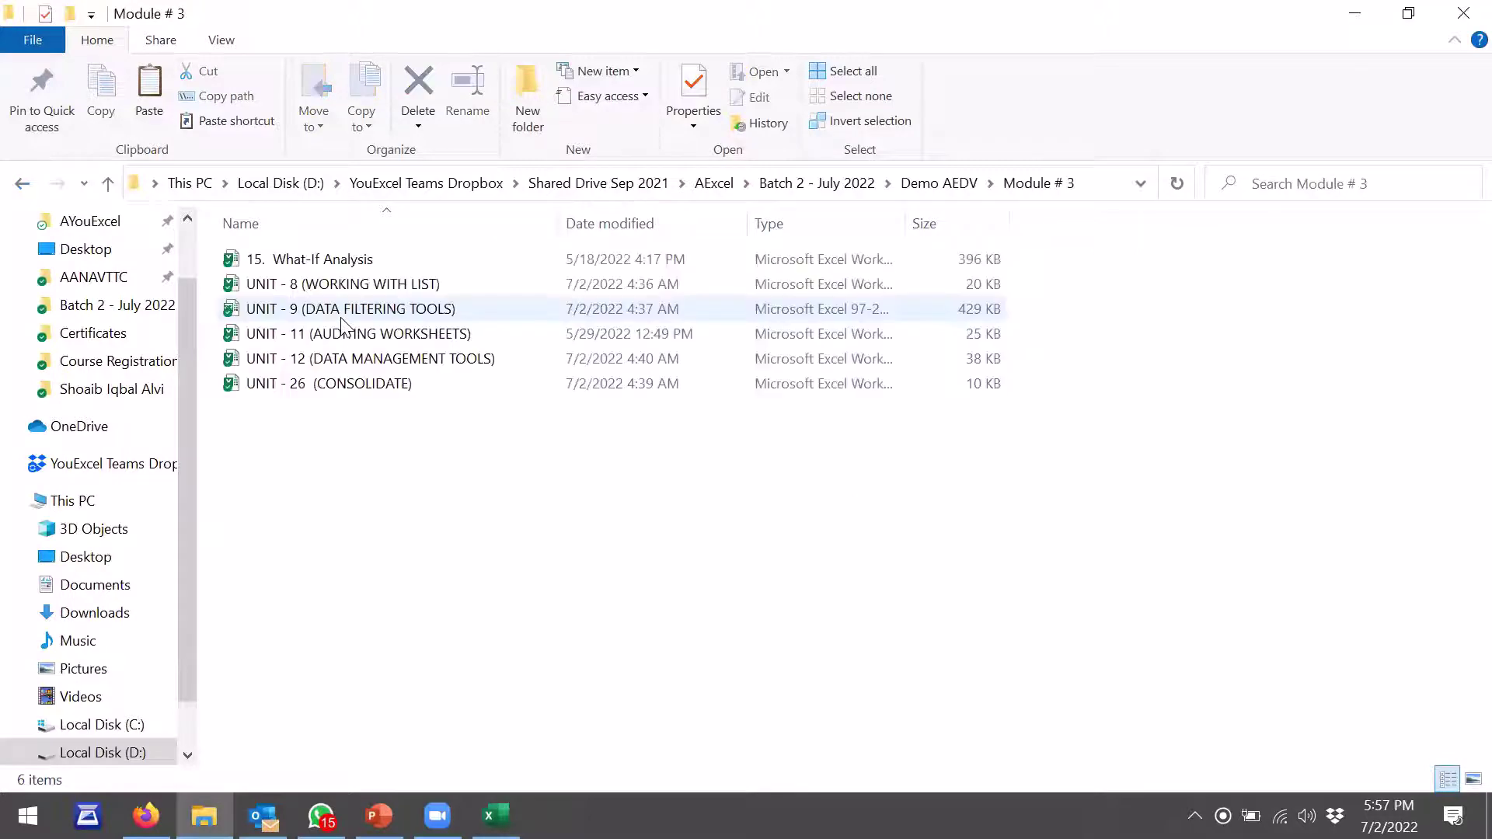
pyautogui.click(395, 264)
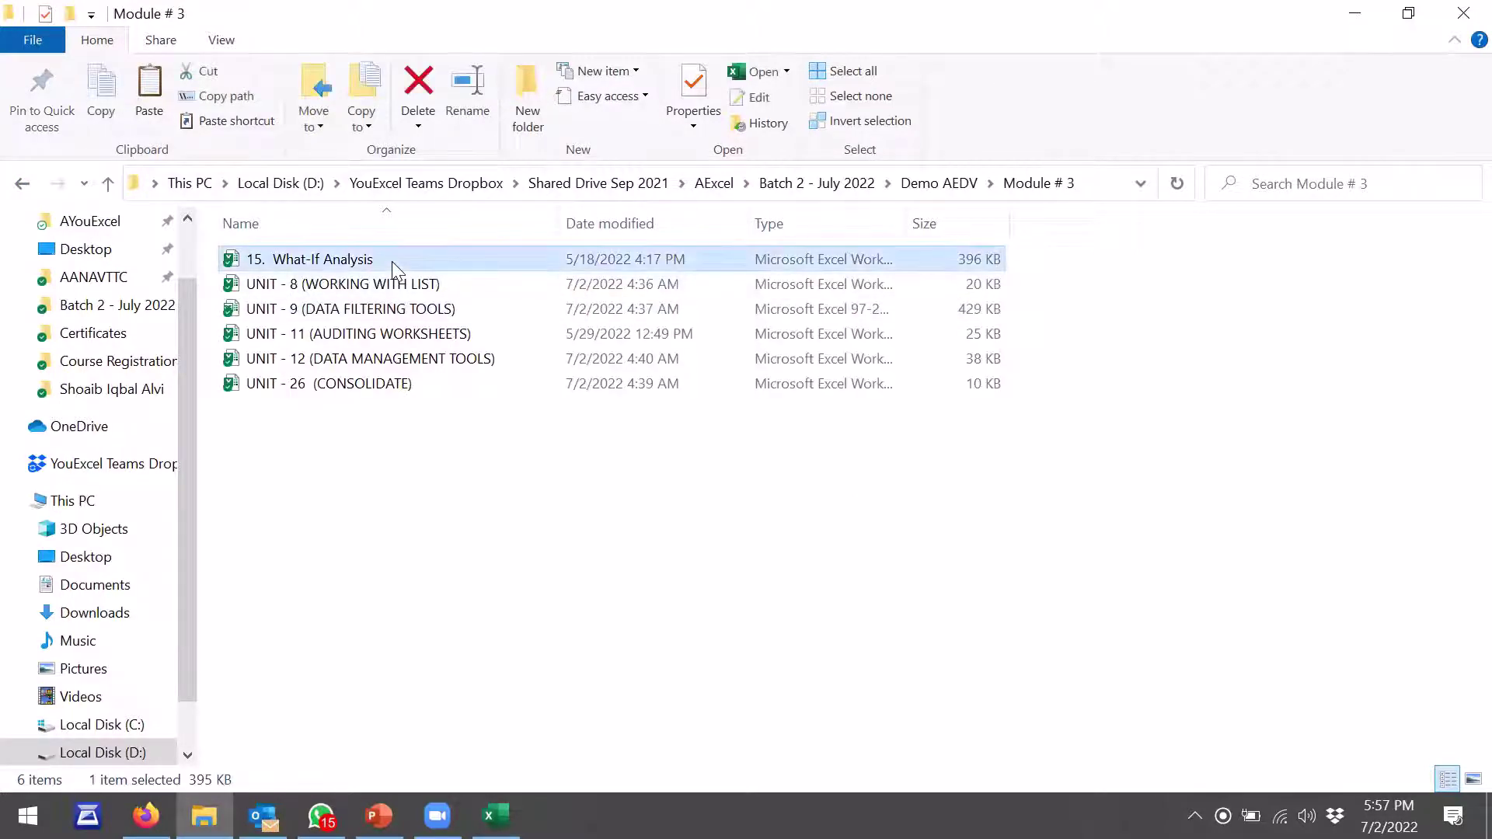
# Open 15. What-If Analysis and look over its Data Tables and SM sheets
pyautogui.doubleClick(395, 267)
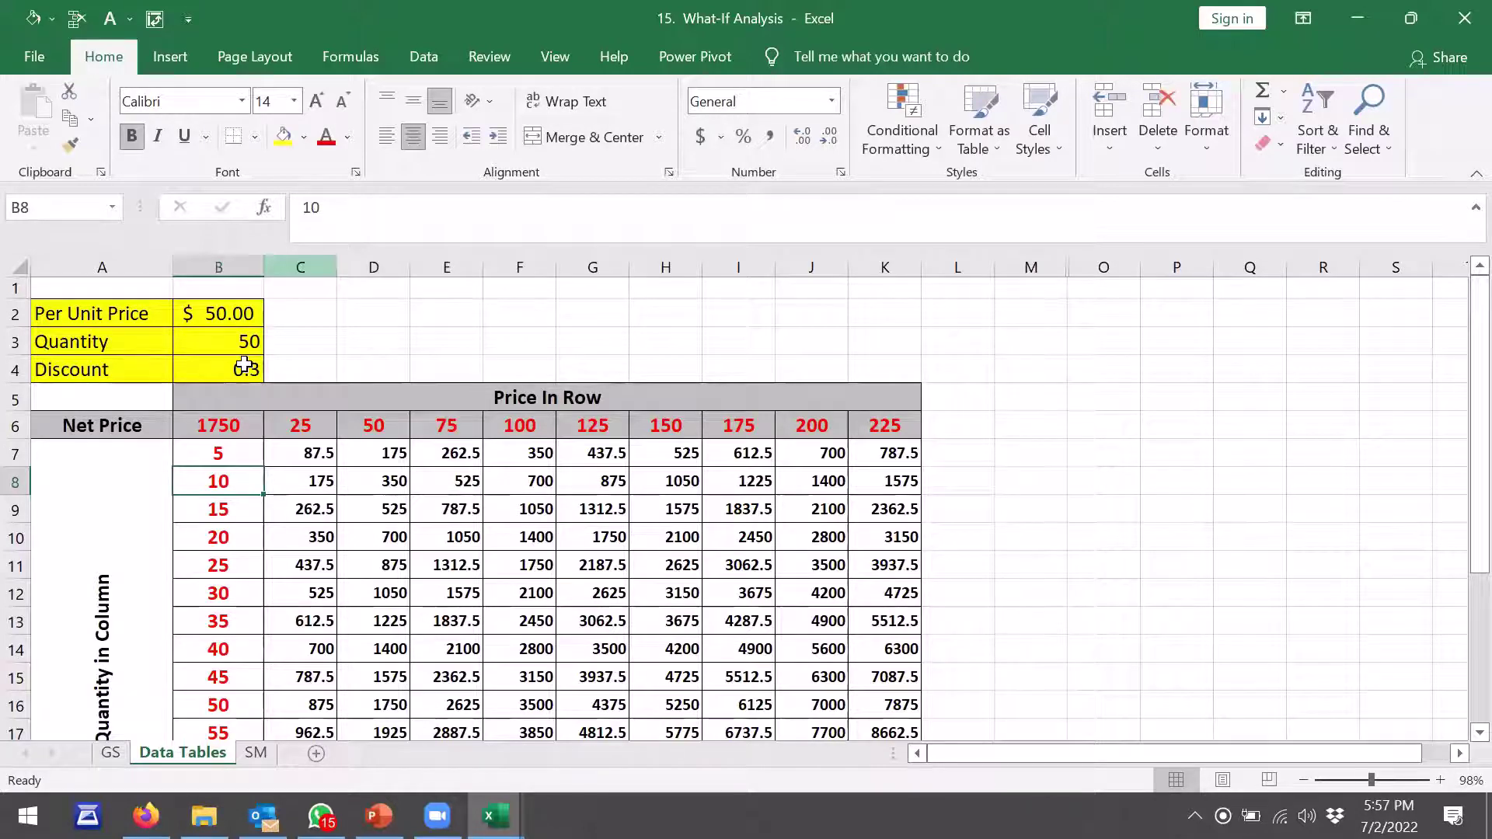
pyautogui.click(247, 735)
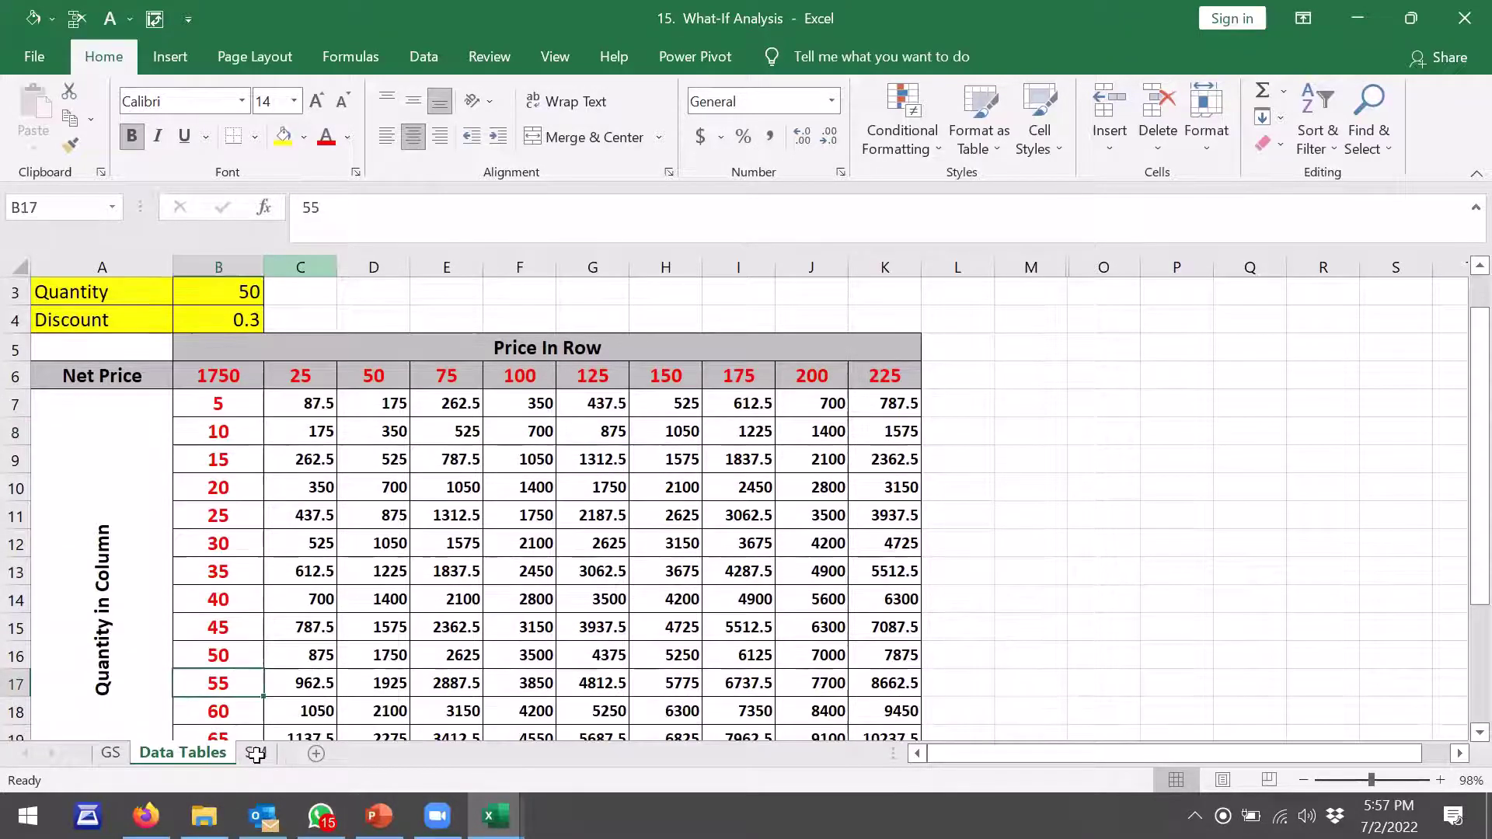
pyautogui.click(257, 753)
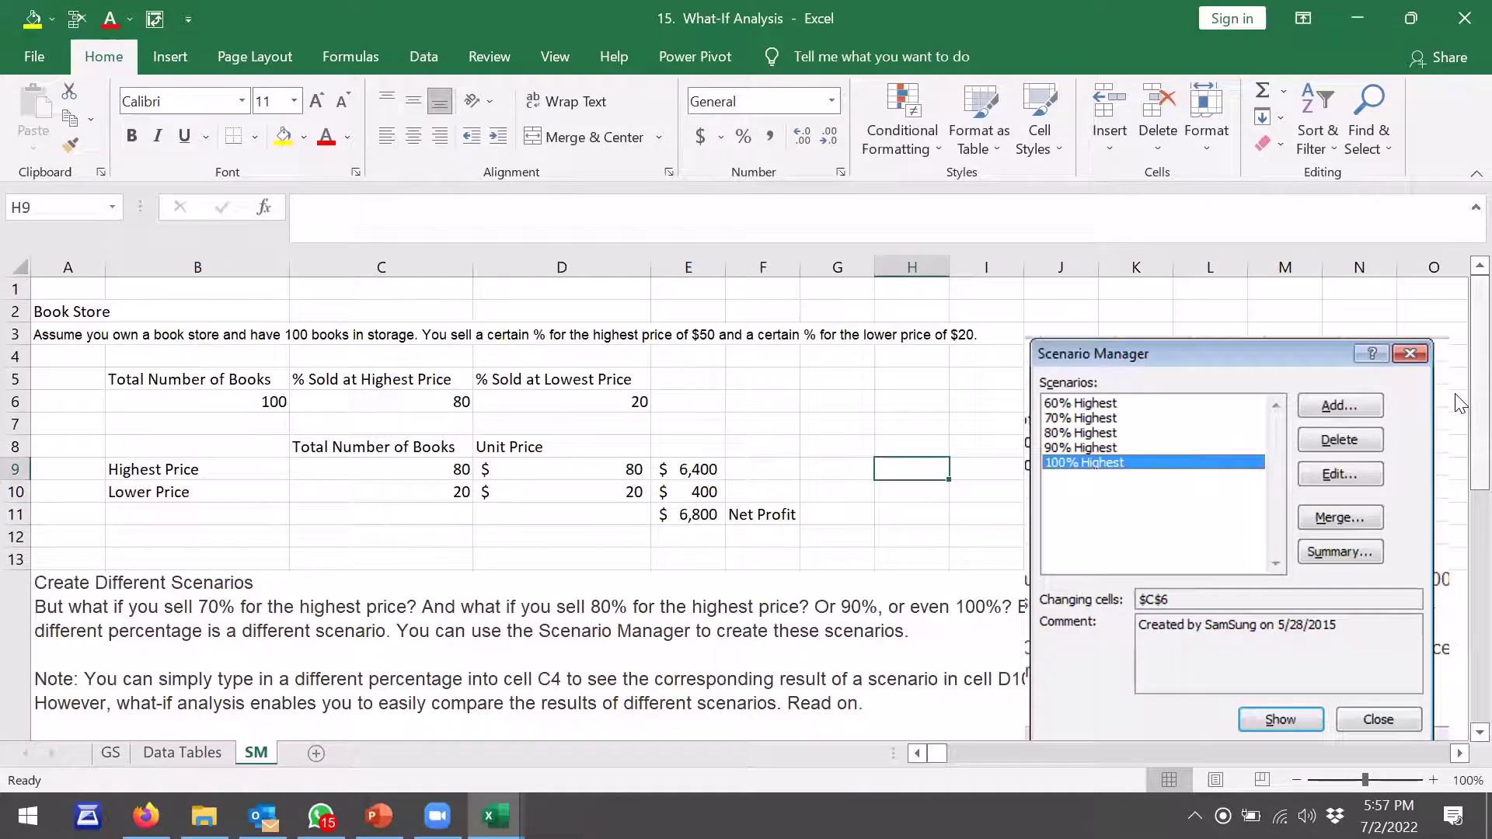
pyautogui.click(205, 752)
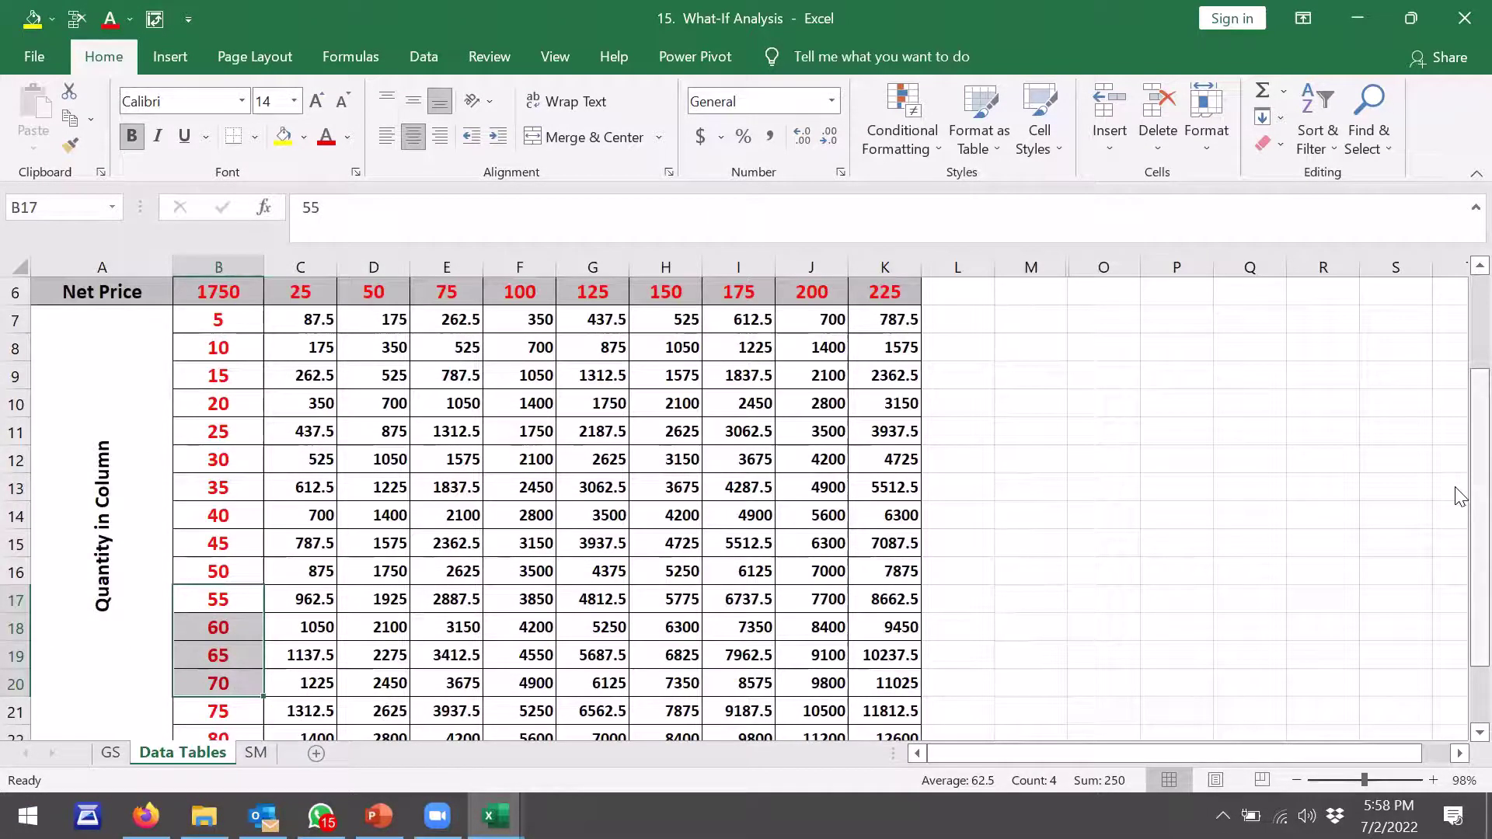
pyautogui.scroll(2, 1460, 497)
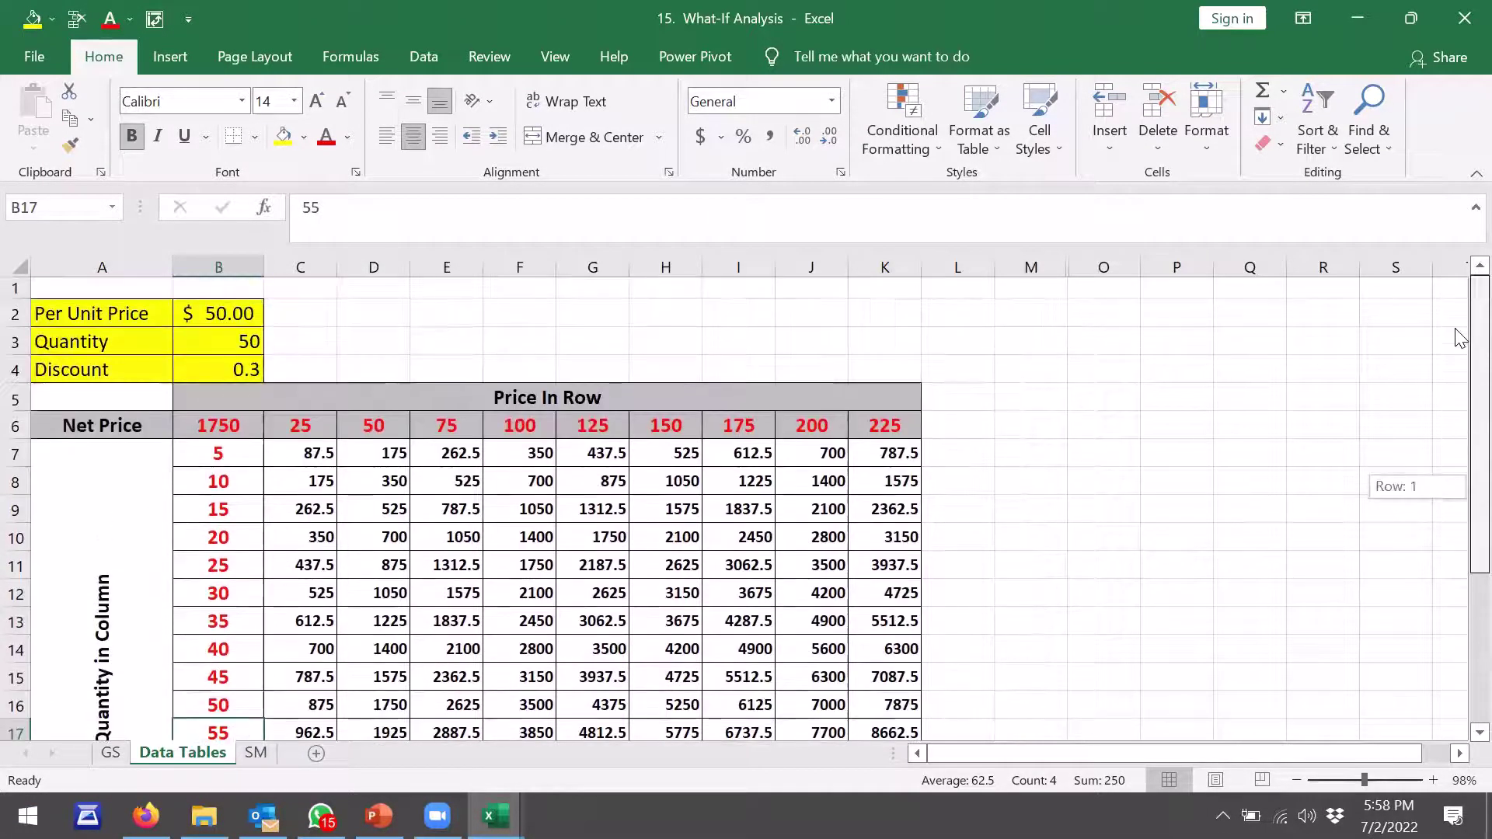
# Set the Discount in B4 to 0.2 so Net Price becomes 2000, then return to File Explorer
pyautogui.click(238, 368)
pyautogui.click(277, 371)
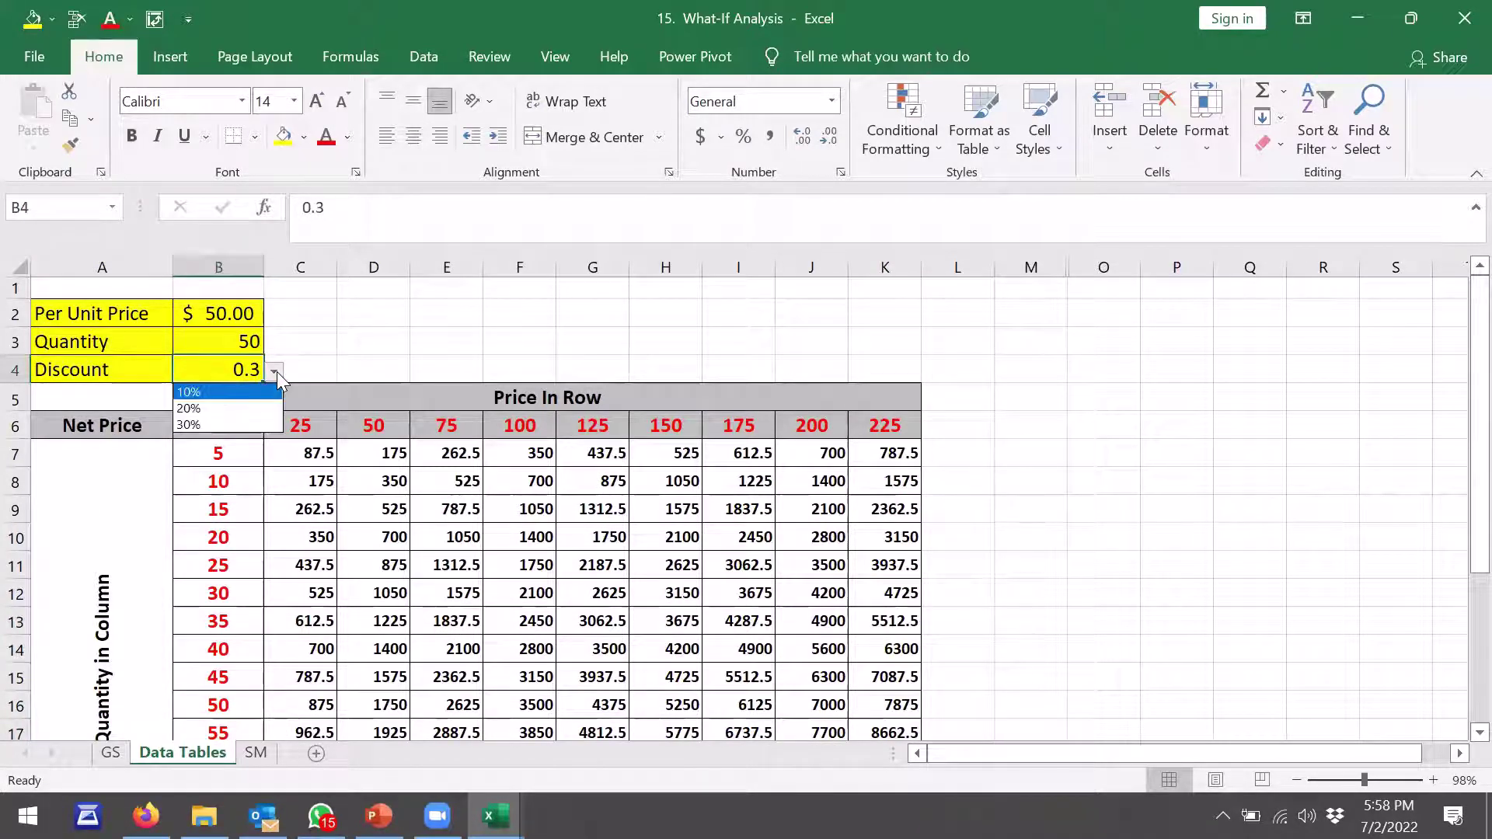
pyautogui.click(236, 411)
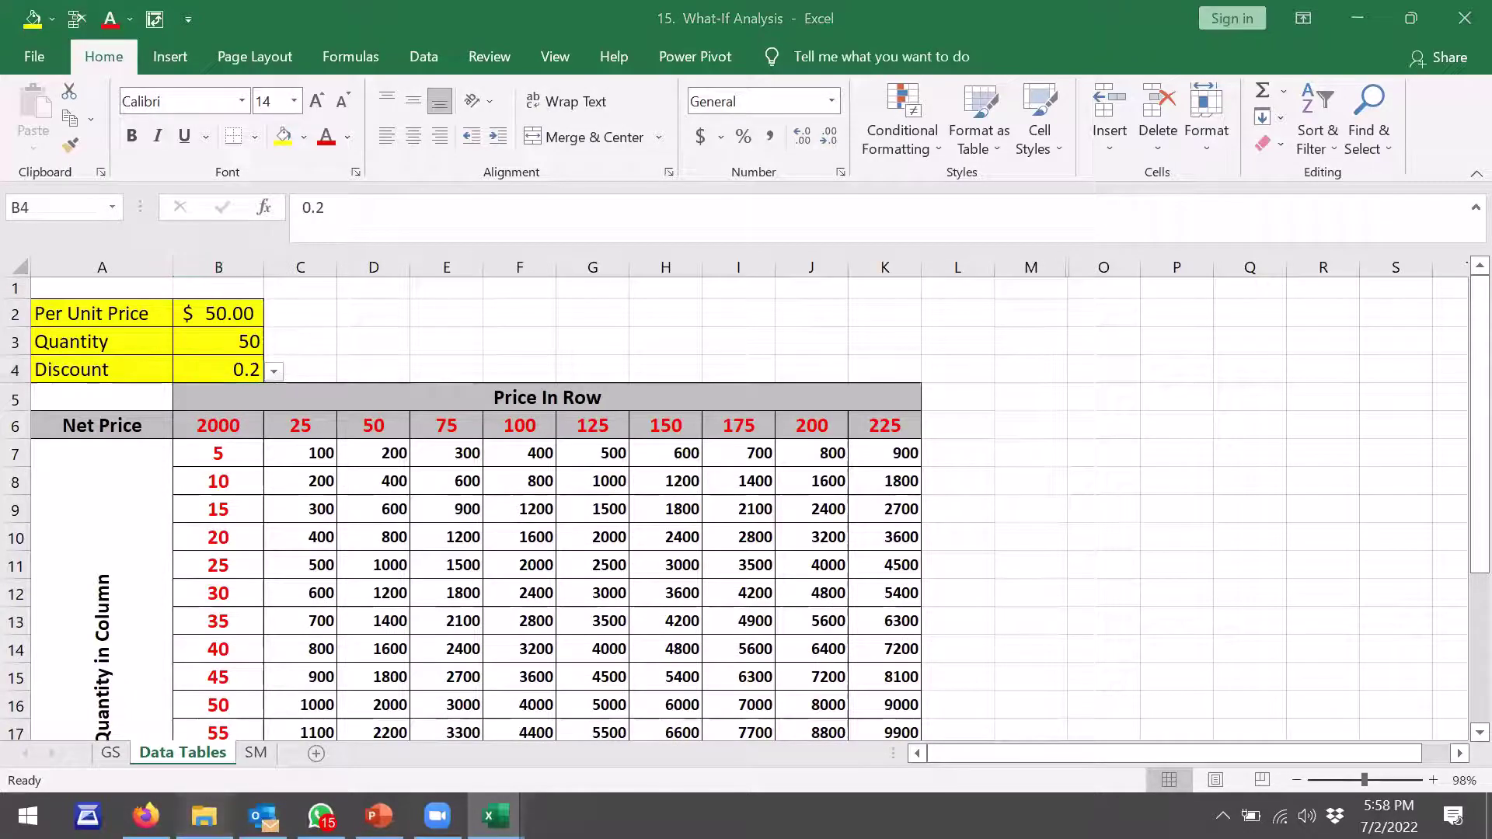
pyautogui.click(204, 816)
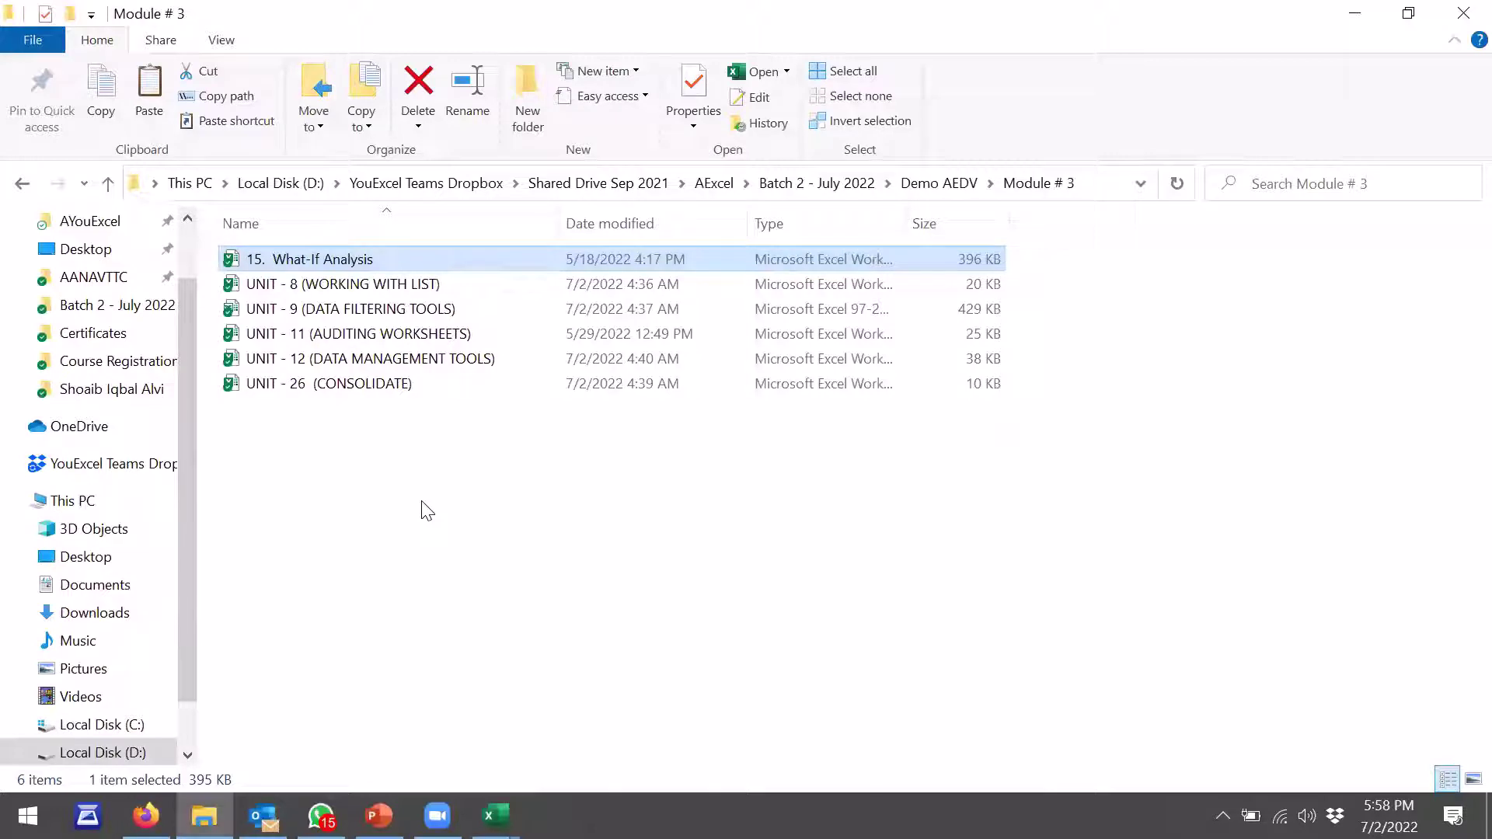
# Open UNIT - 8 (WORKING WITH LIST) from the Module # 3 folder
pyautogui.moveTo(343, 285)
pyautogui.doubleClick(453, 285)
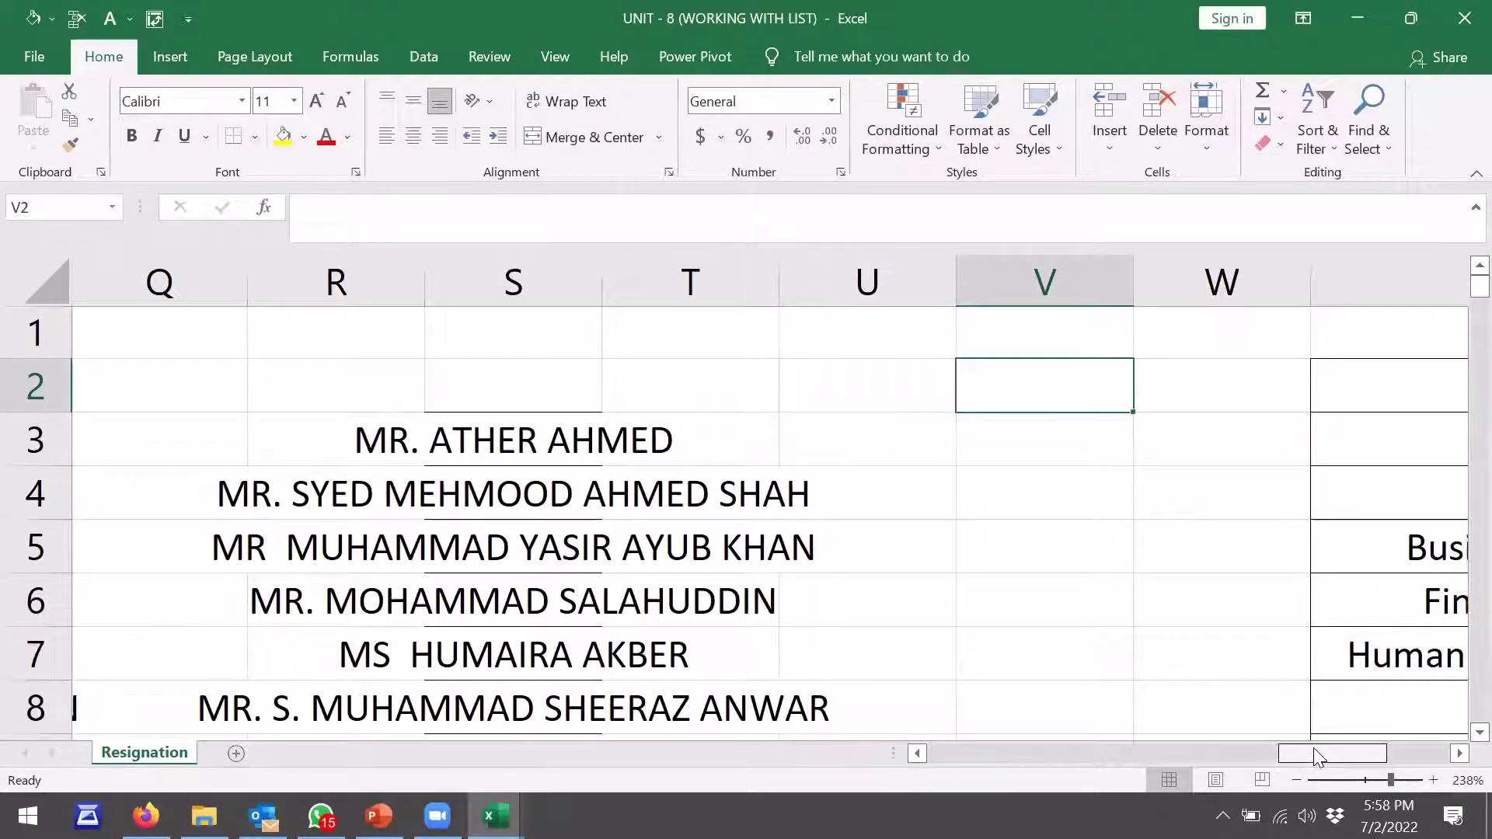
# Select the Department heading in X2, undoing an accidental 'c' entry there
pyautogui.moveTo(1306, 756); pyautogui.dragTo(1367, 758)
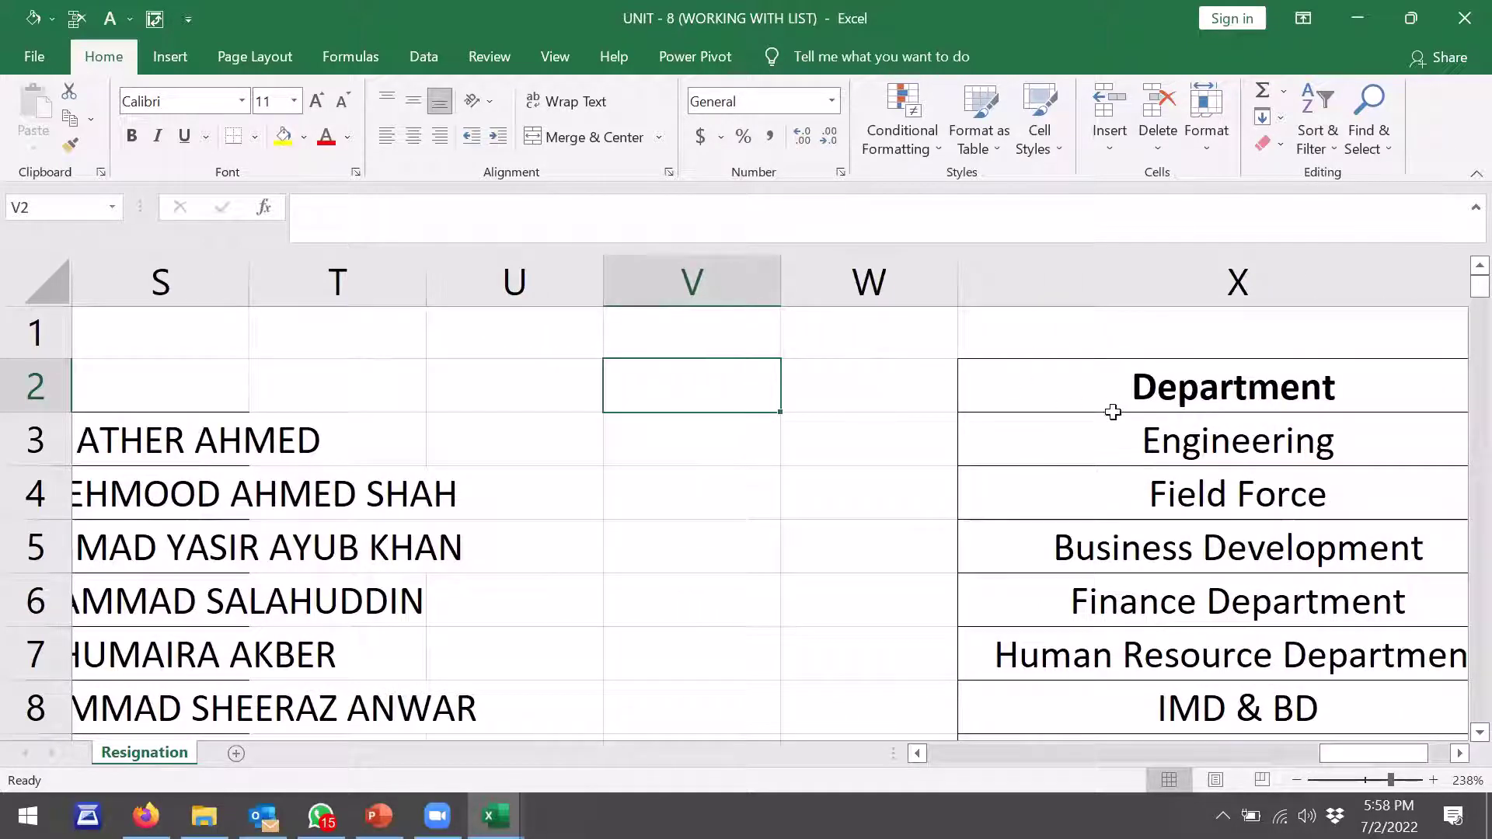
pyautogui.click(1113, 410)
pyautogui.click(716, 396)
pyautogui.click(1099, 393)
pyautogui.write('c')
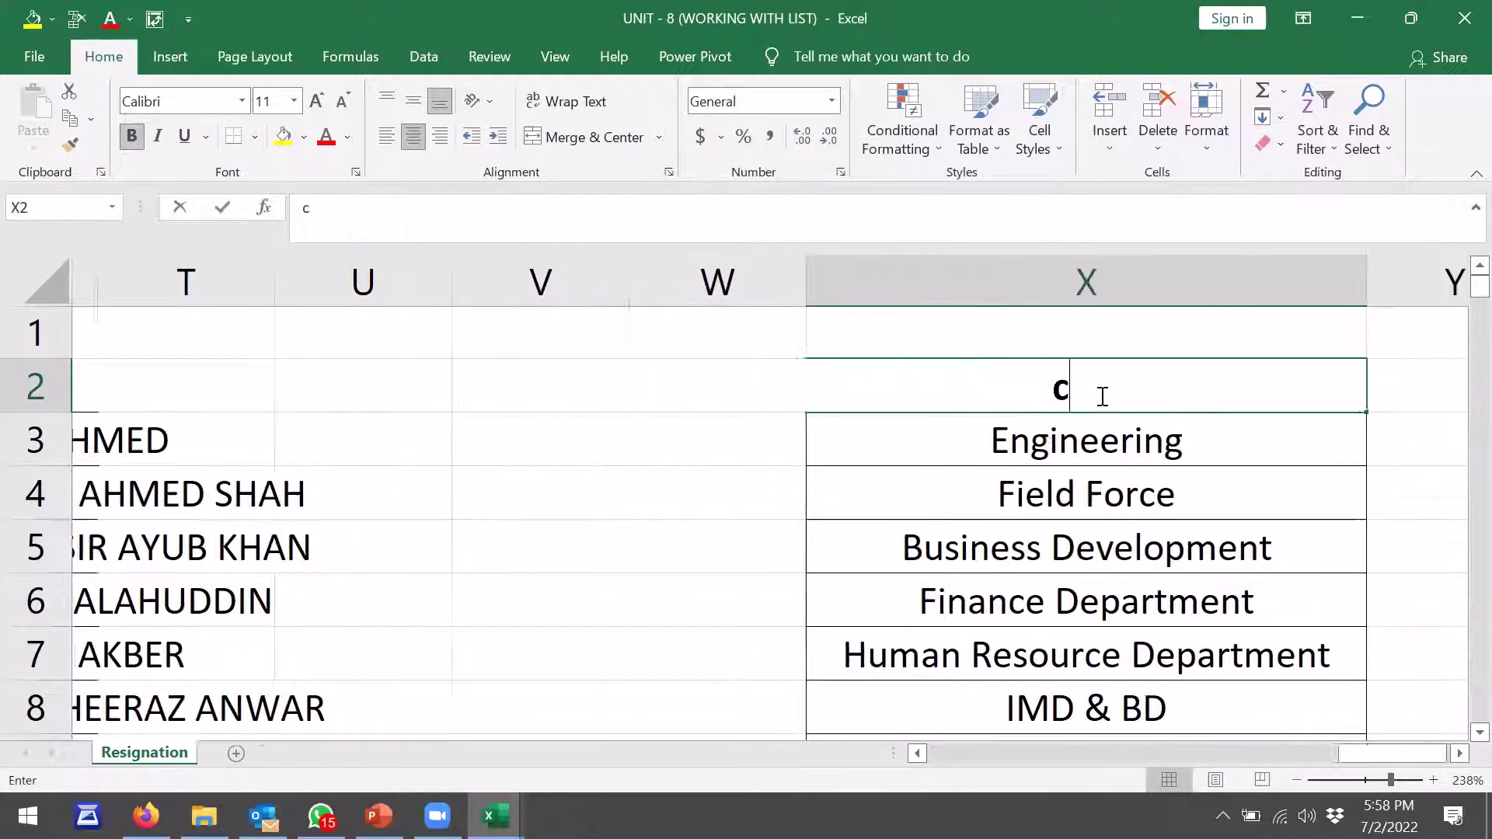
pyautogui.click(844, 459)
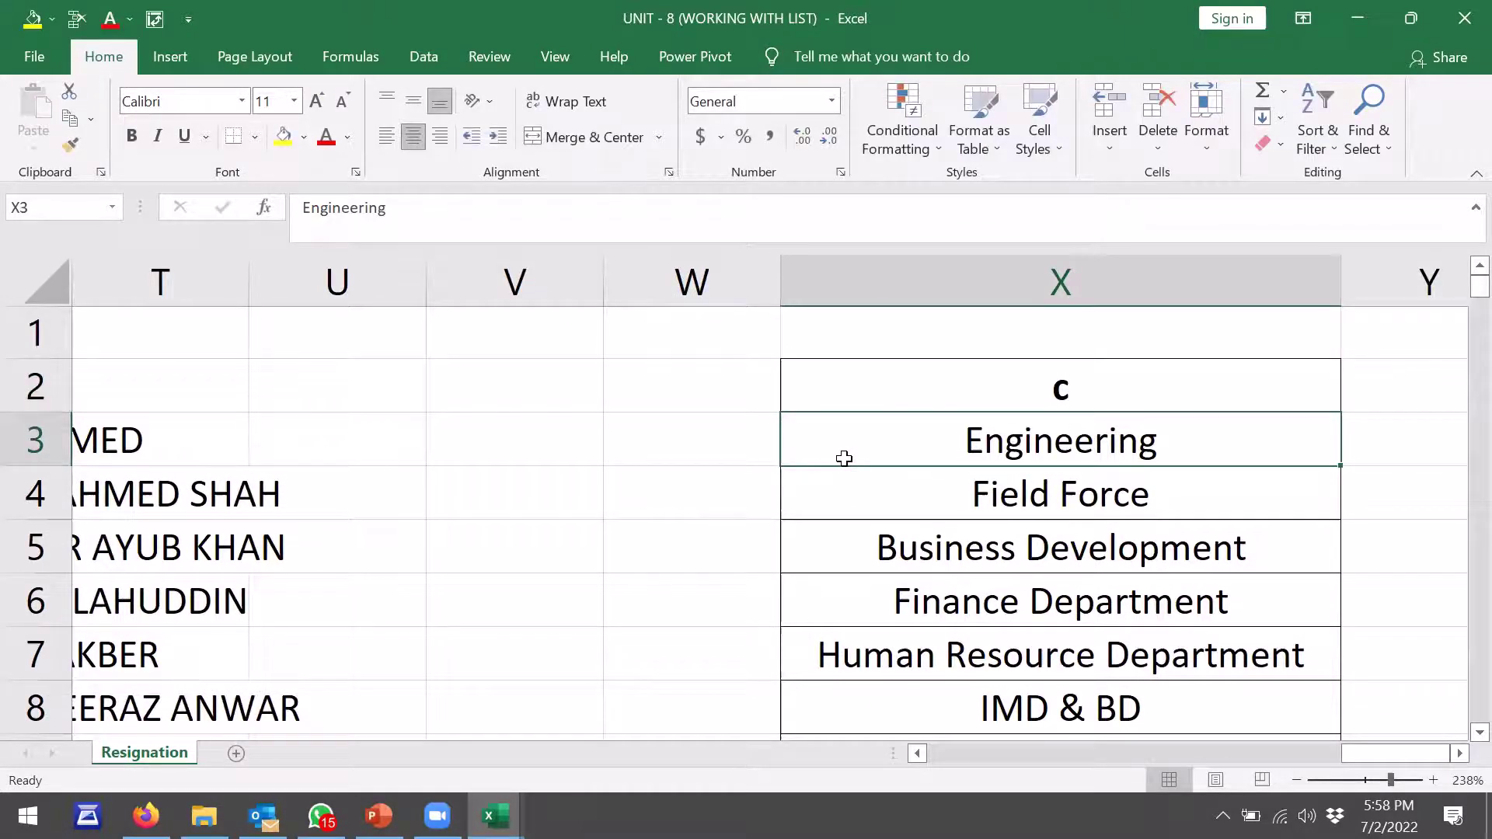
pyautogui.hotkey('ctrl', 'z')
# Copy Department from X2 into V2, undoing a trial fill down column V
pyautogui.hotkey('ctrl', 'c')
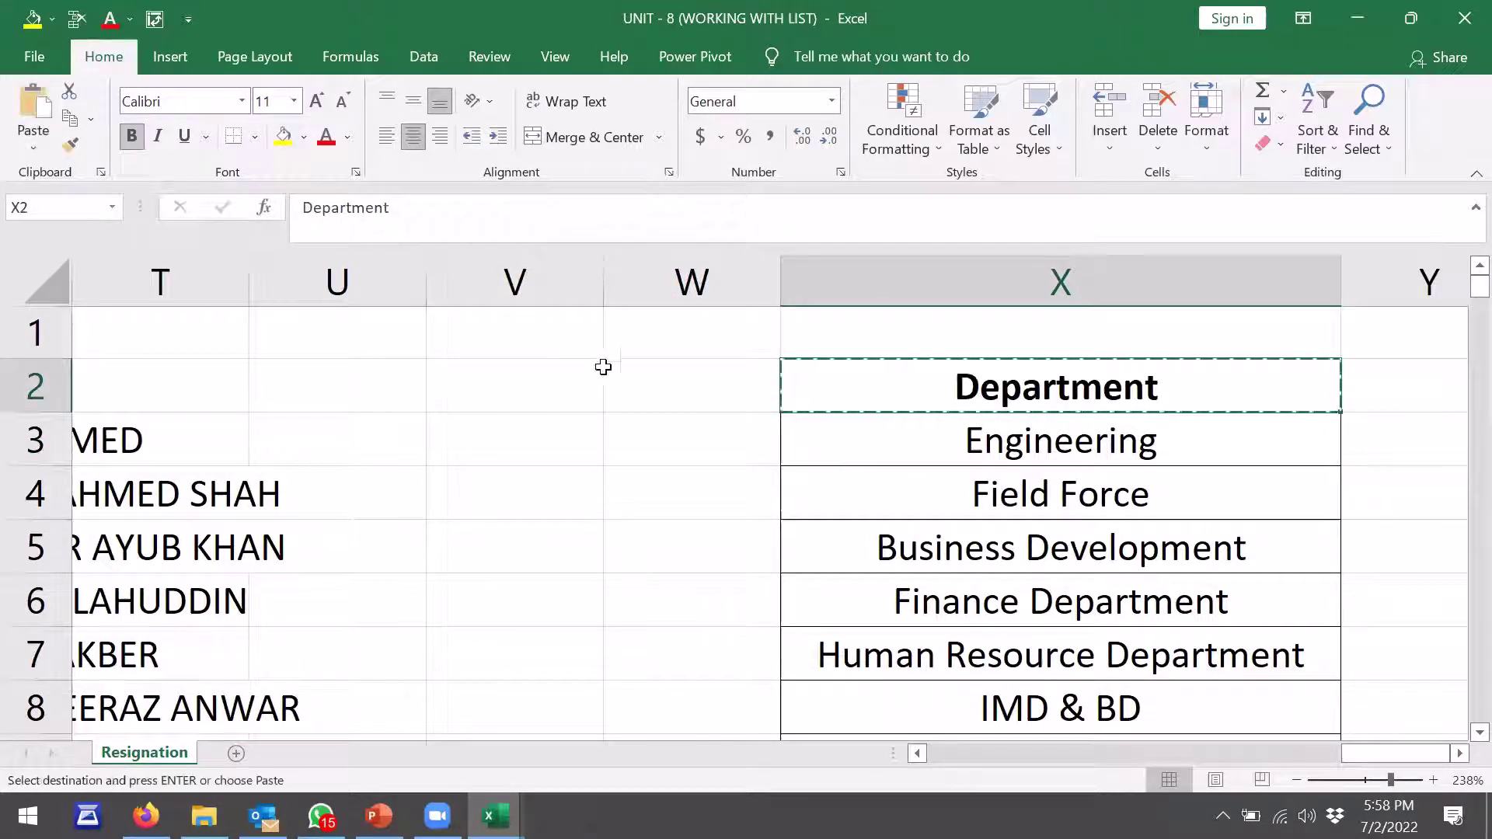
pyautogui.click(553, 393)
pyautogui.hotkey('ctrl', 'v')
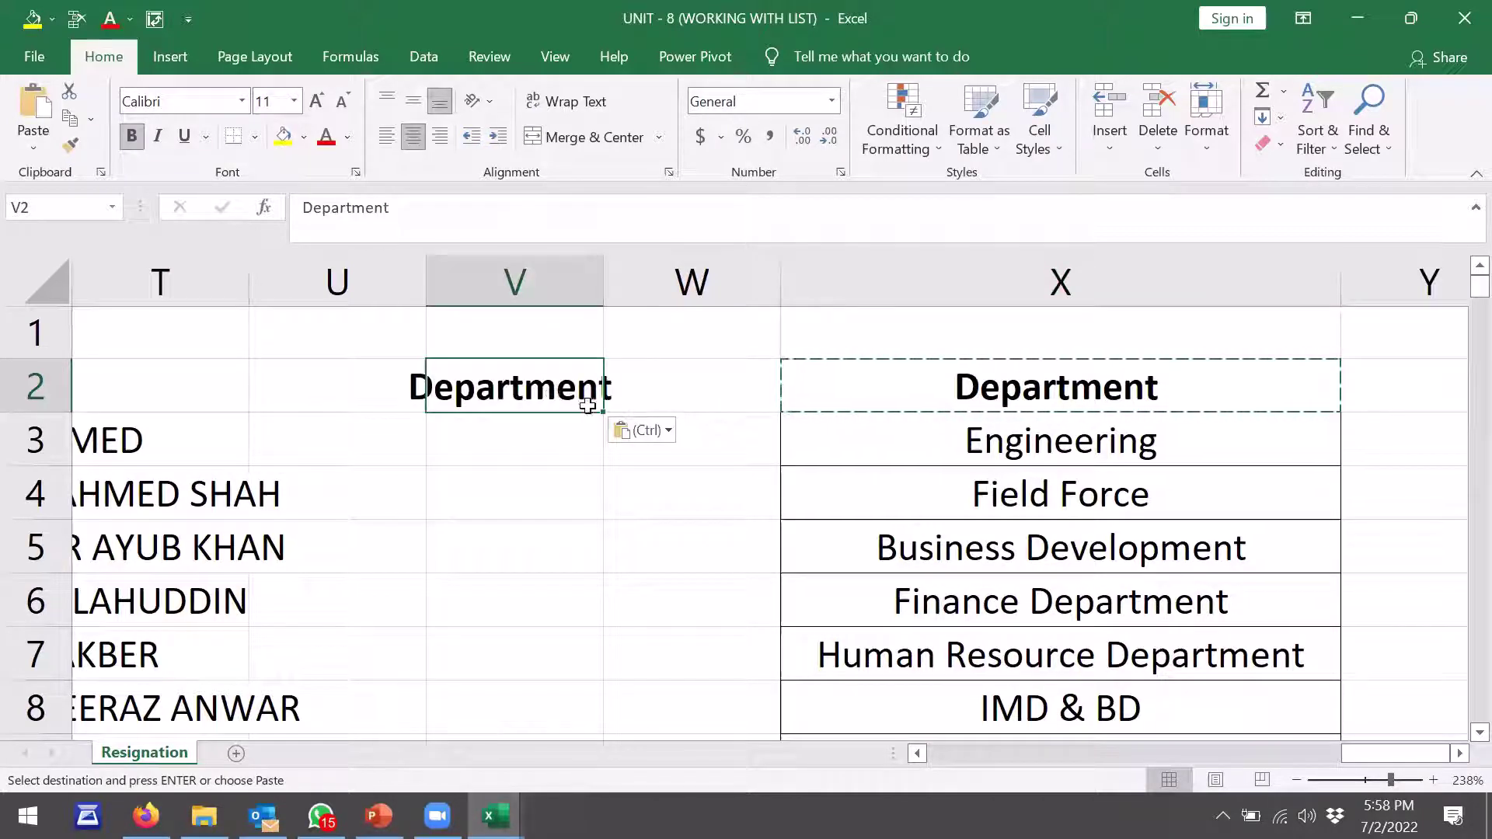
pyautogui.moveTo(603, 414); pyautogui.dragTo(571, 680)
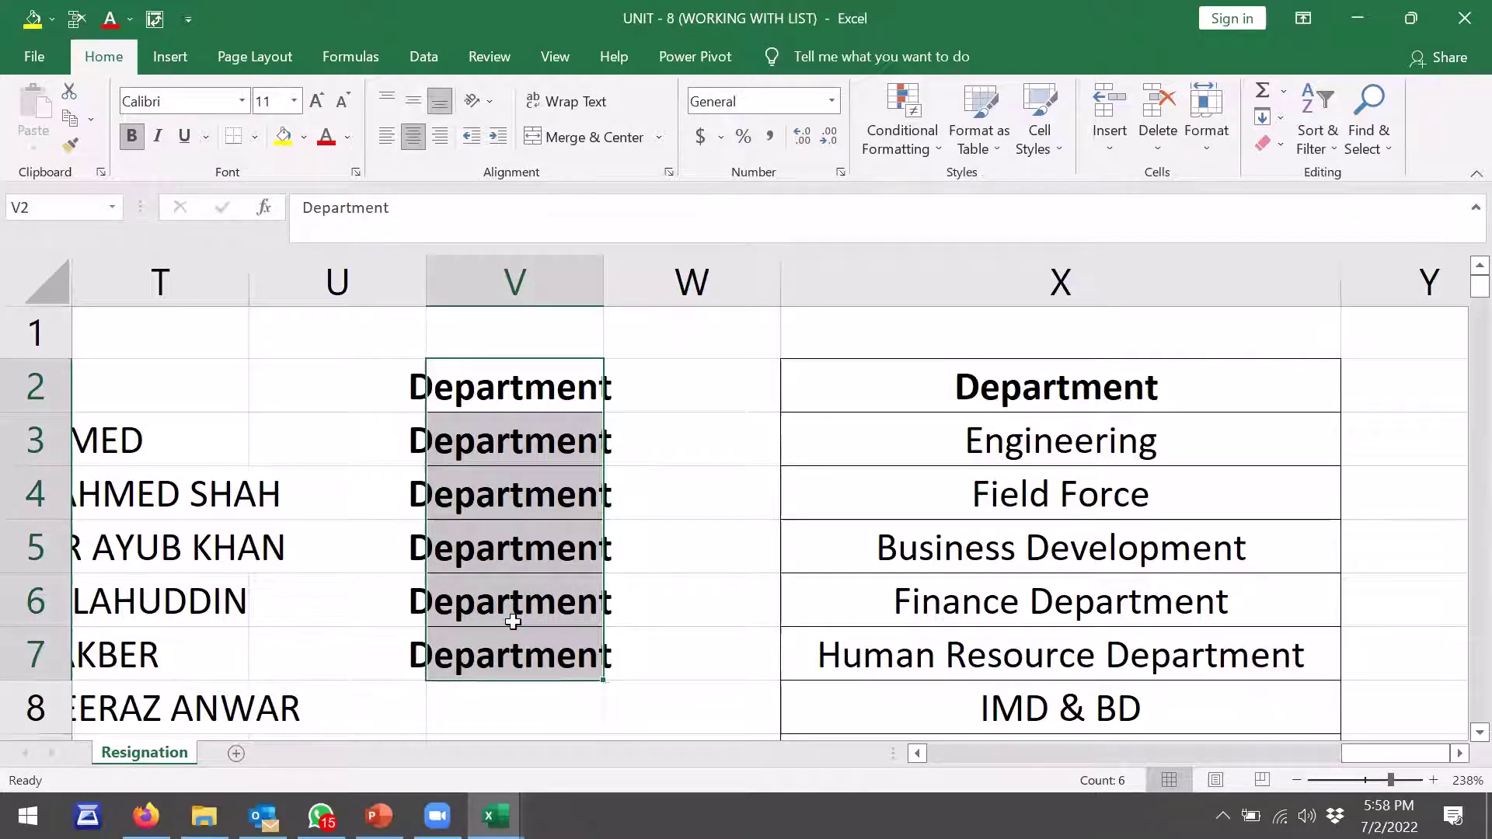
pyautogui.hotkey('ctrl', 'z')
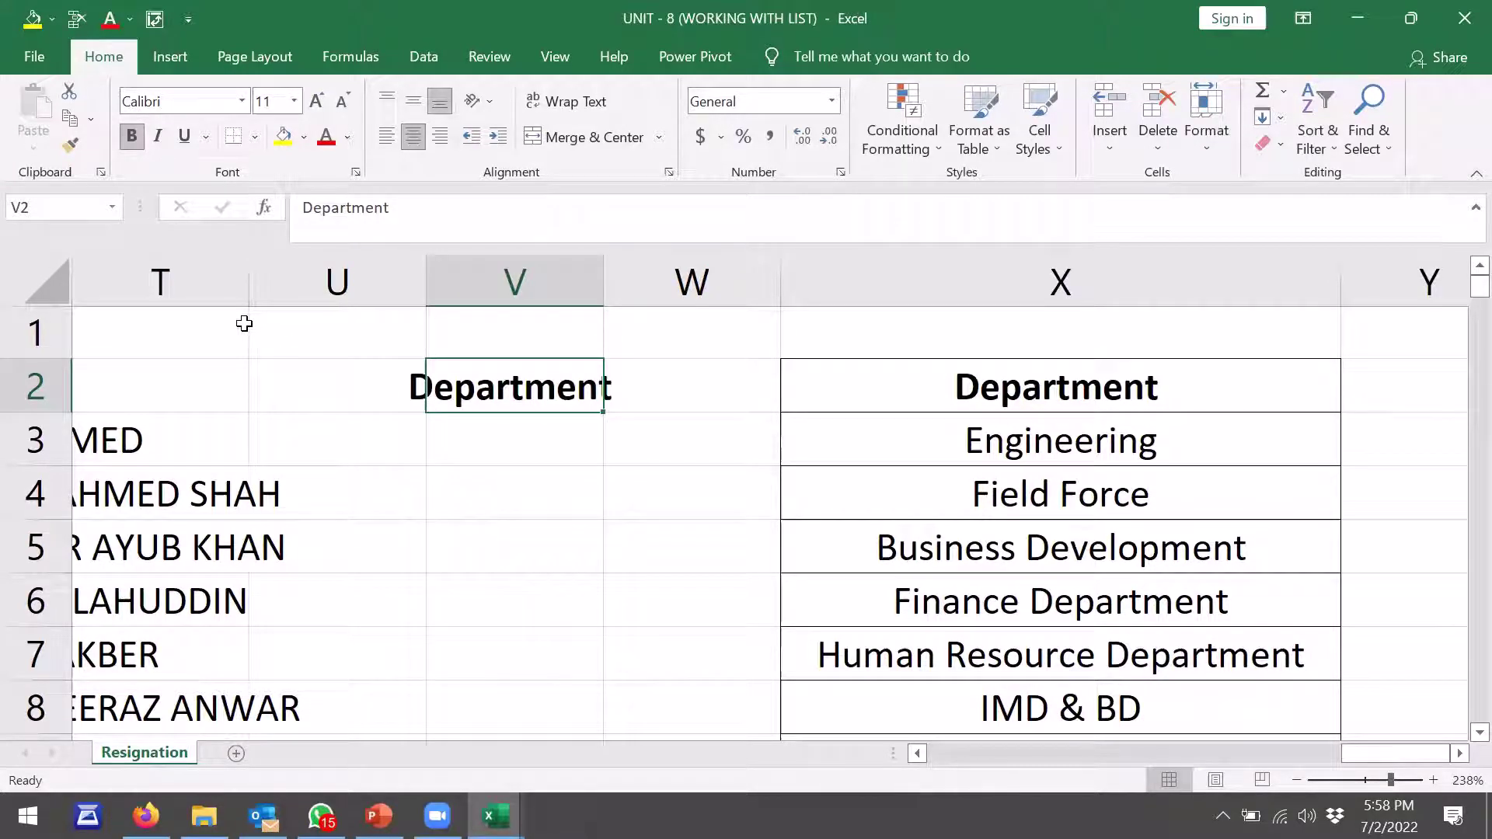
# Open Excel Options at the Advanced settings and scroll to the custom lists option
pyautogui.click(33, 56)
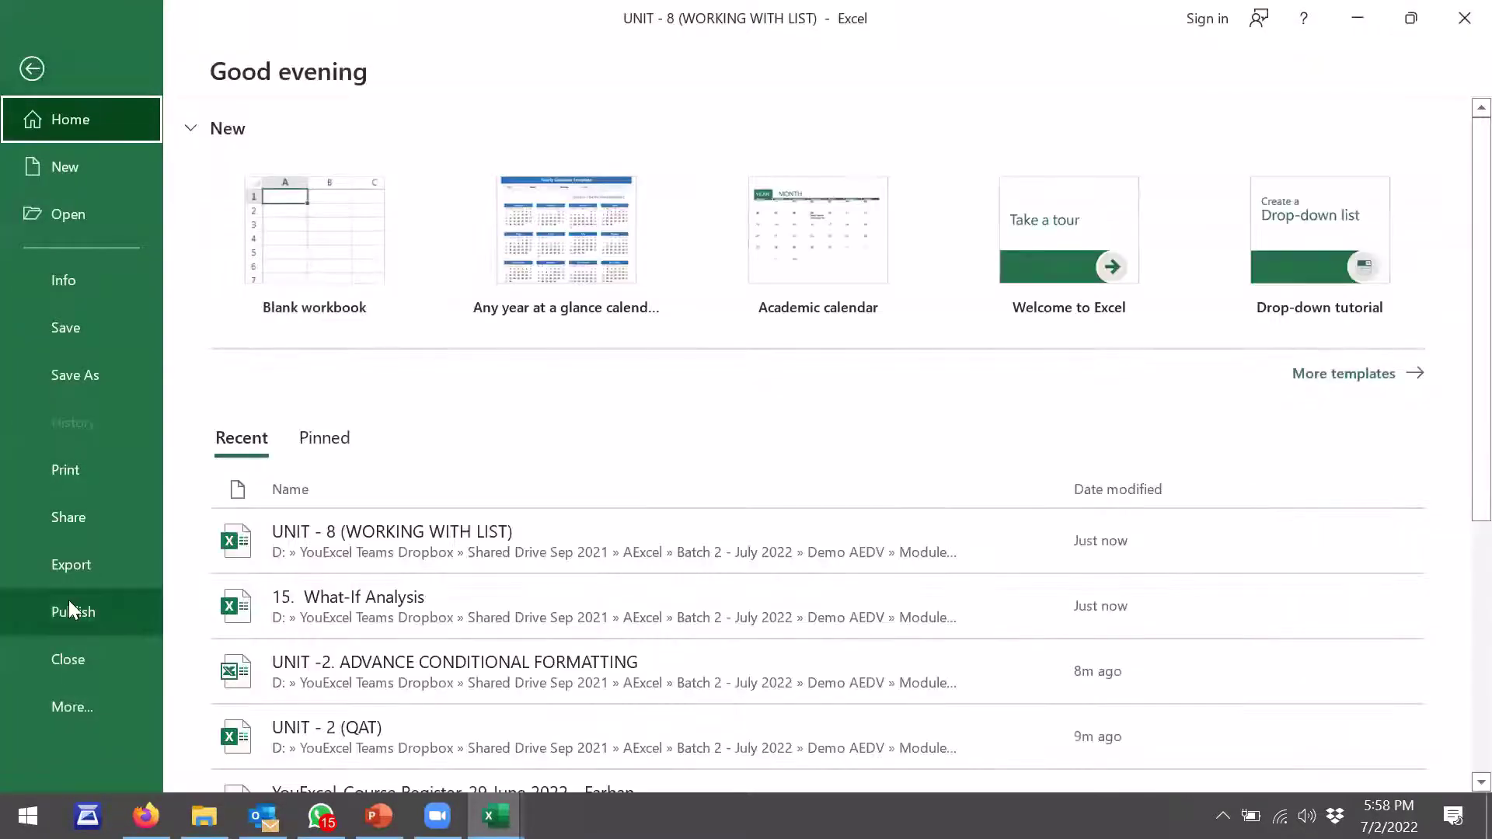
pyautogui.click(76, 709)
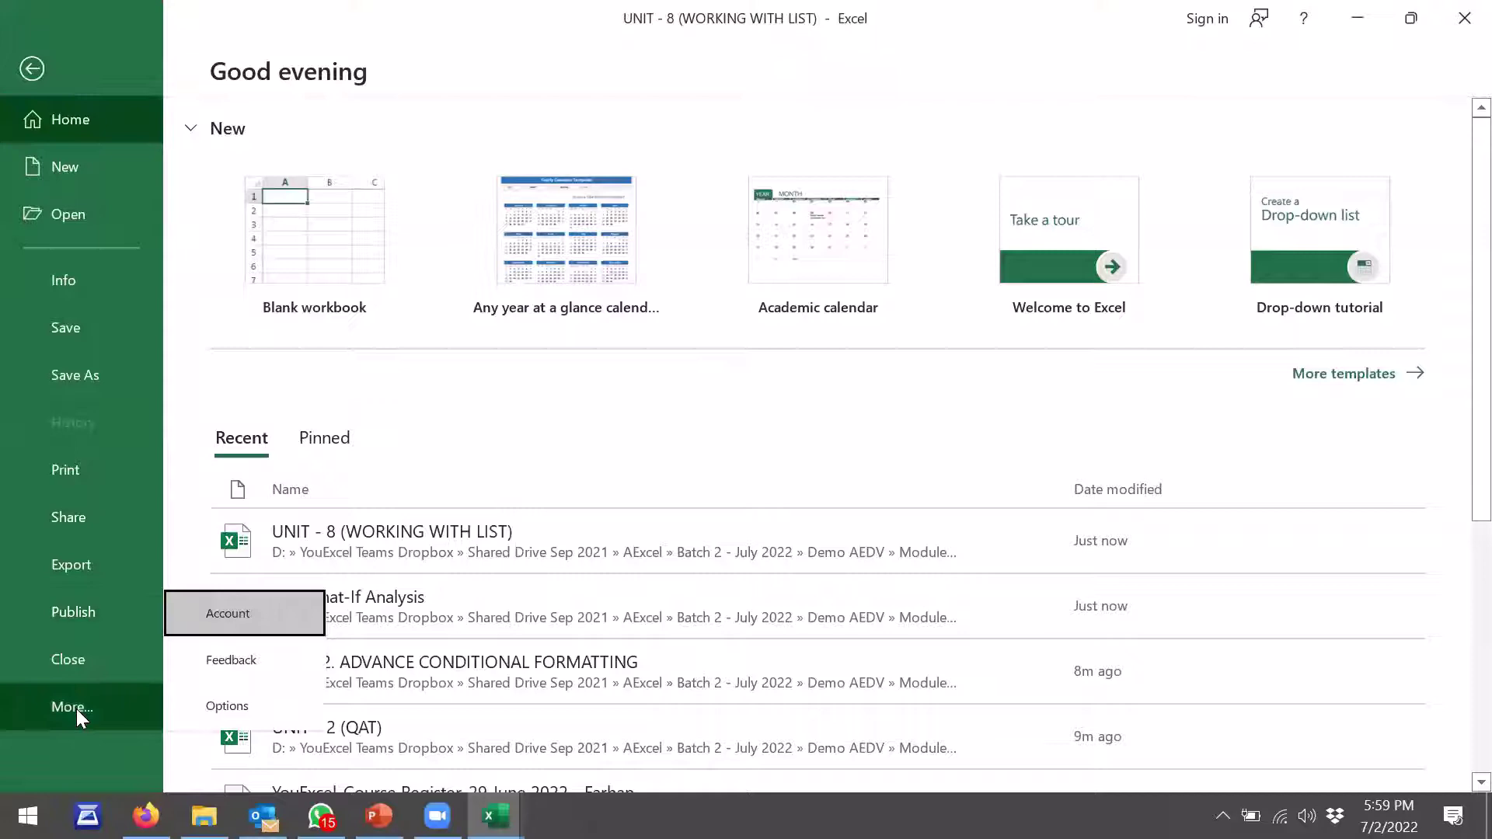
pyautogui.click(208, 707)
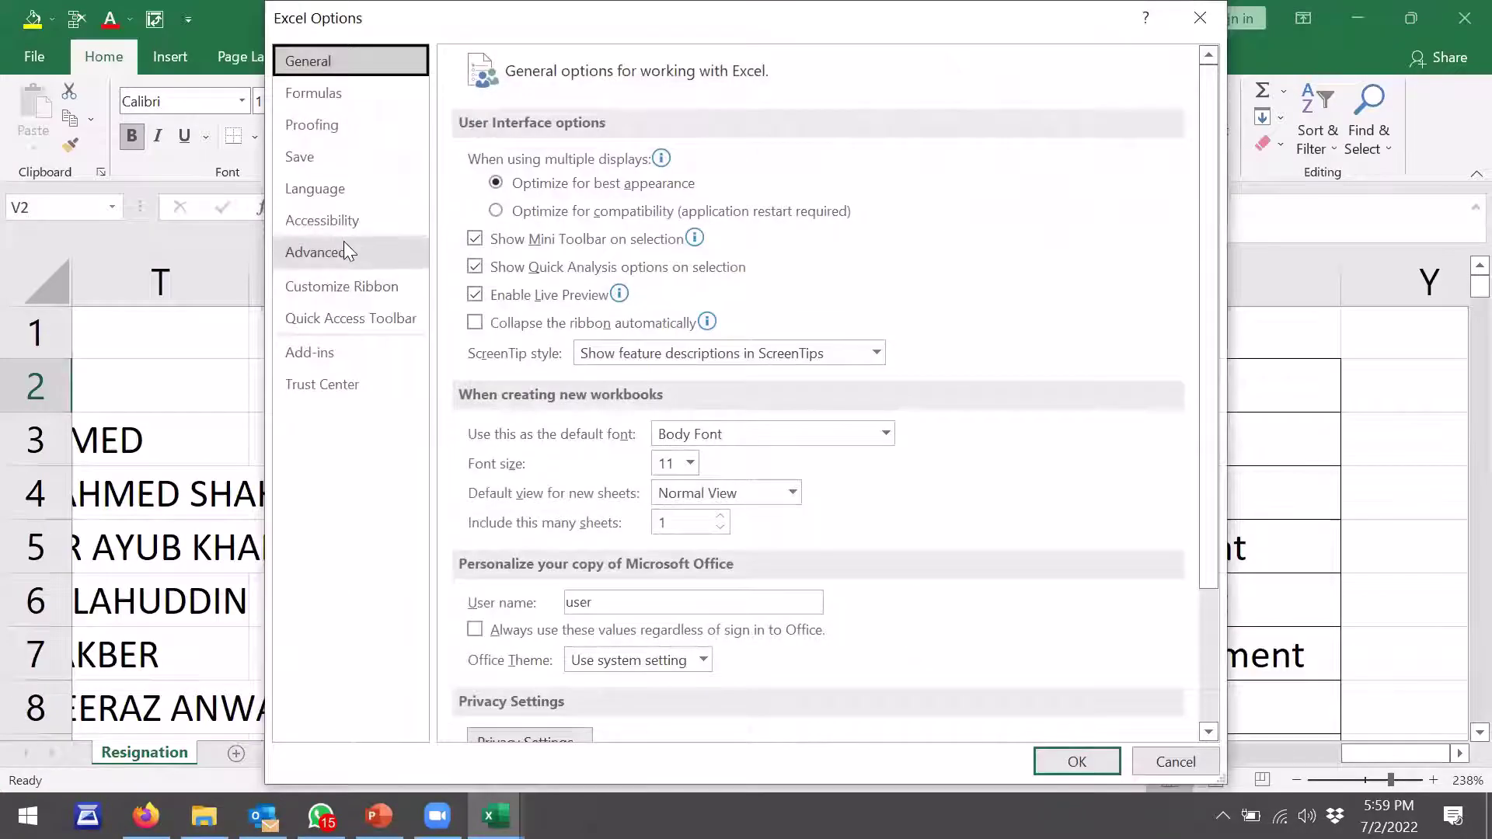
pyautogui.click(344, 247)
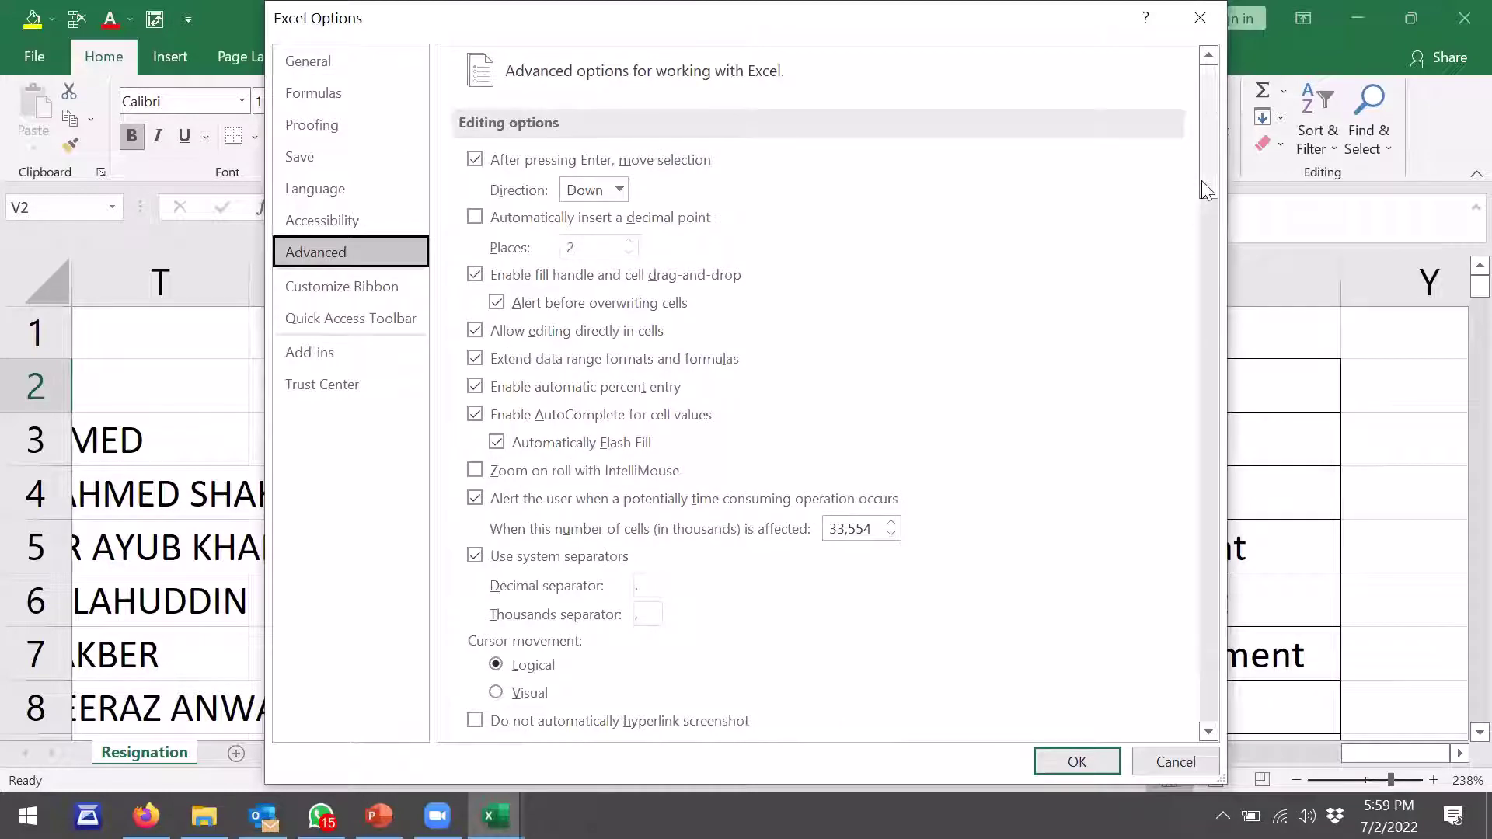
pyautogui.moveTo(1208, 132); pyautogui.dragTo(1243, 614)
pyautogui.scroll(-3, 805, 577)
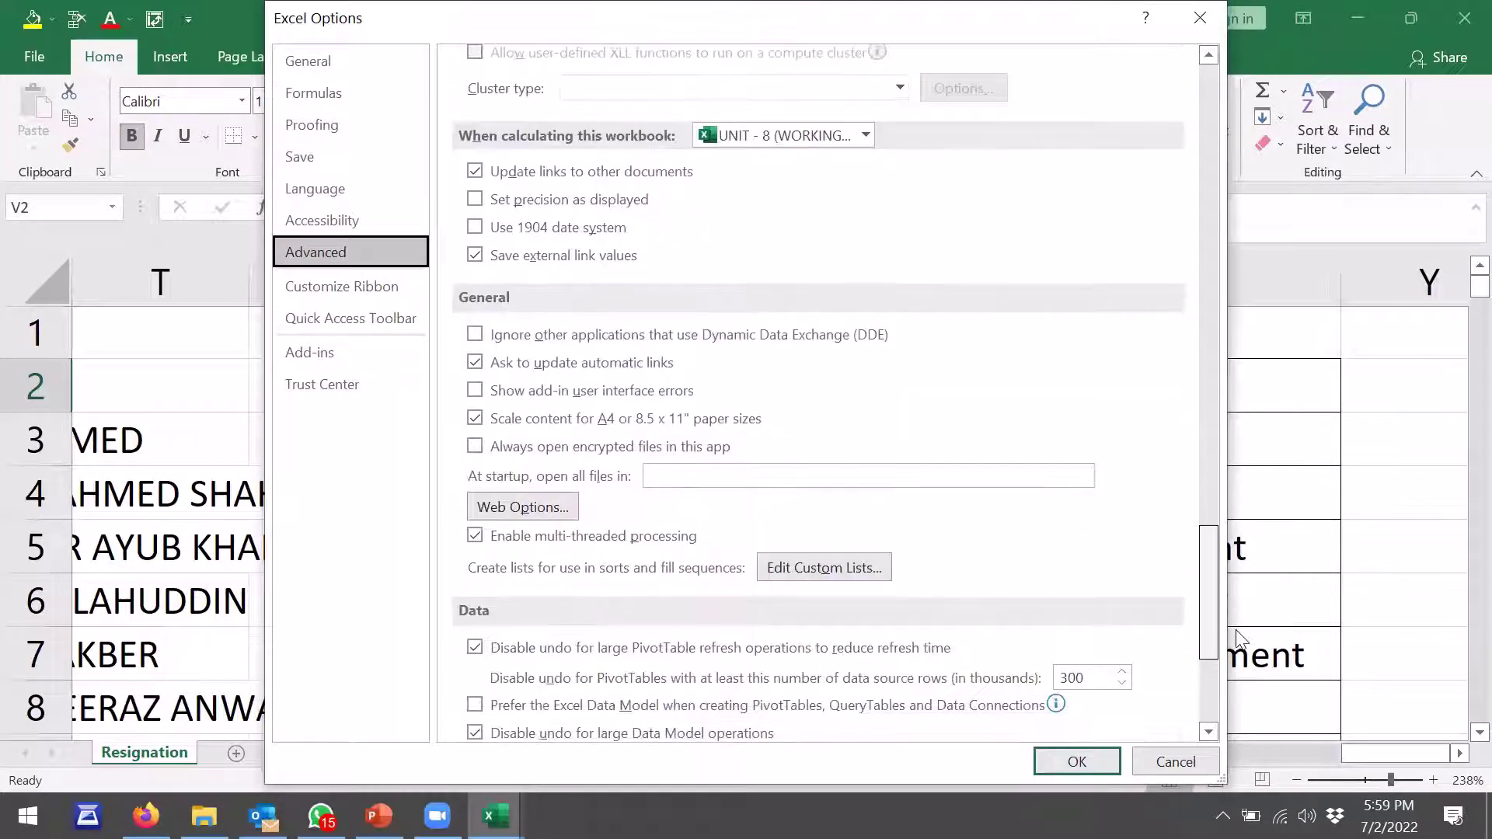
# View the Paly, Balance, Sport, Work, Dance custom list, then cancel out of both dialogs
pyautogui.click(808, 569)
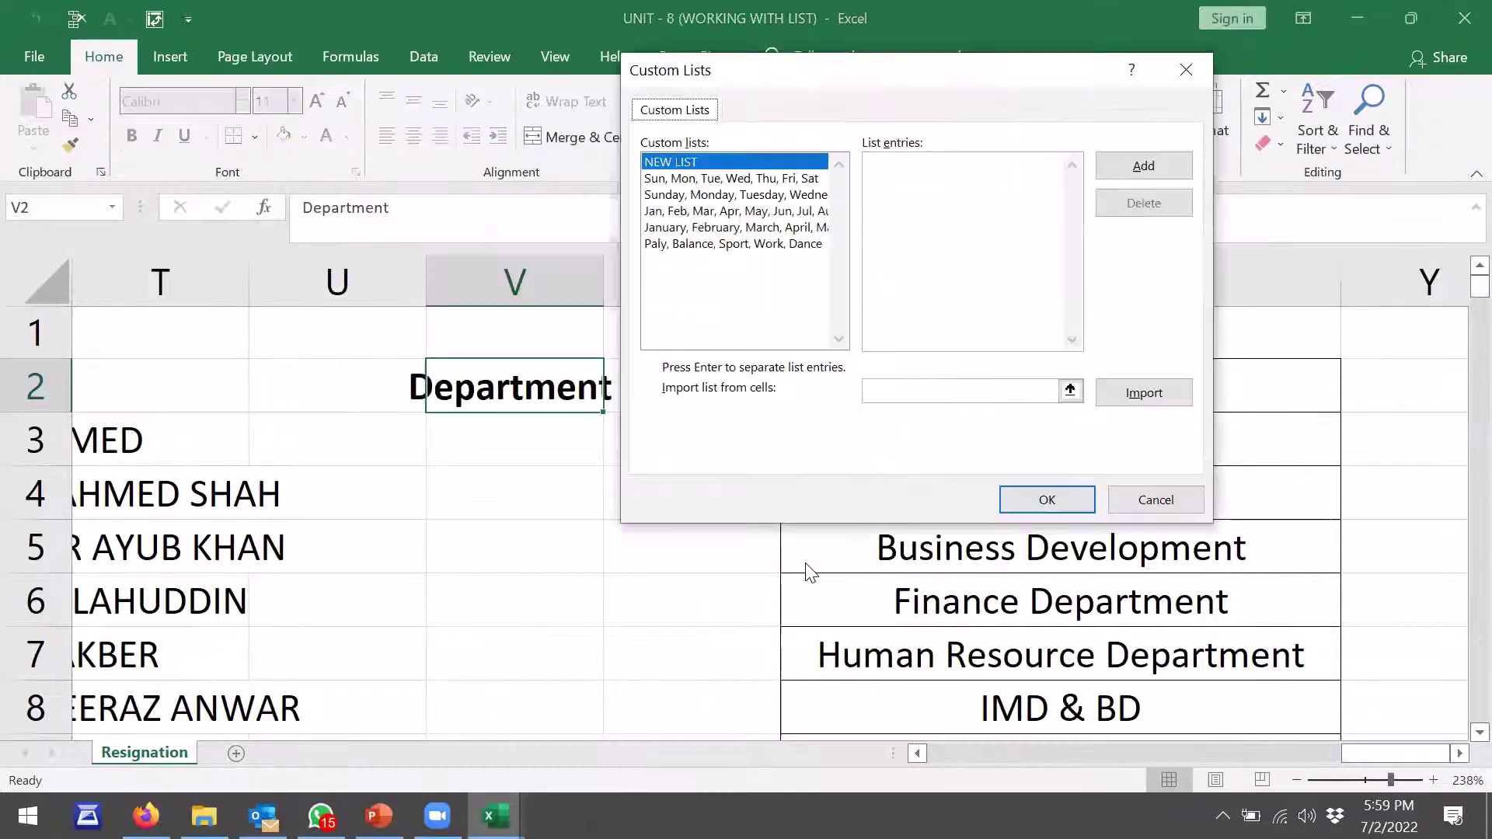
pyautogui.click(913, 387)
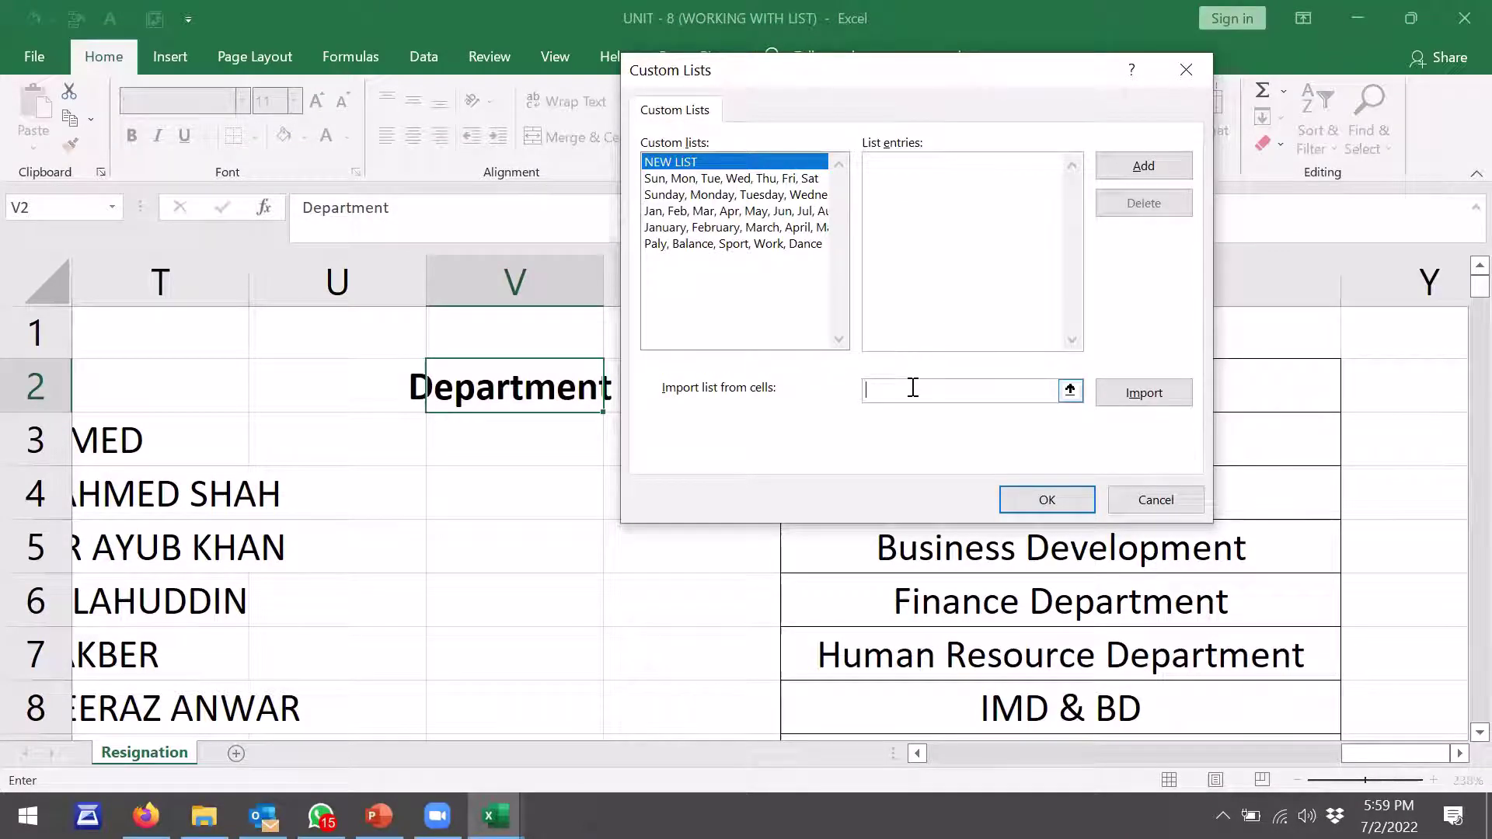
pyautogui.click(728, 245)
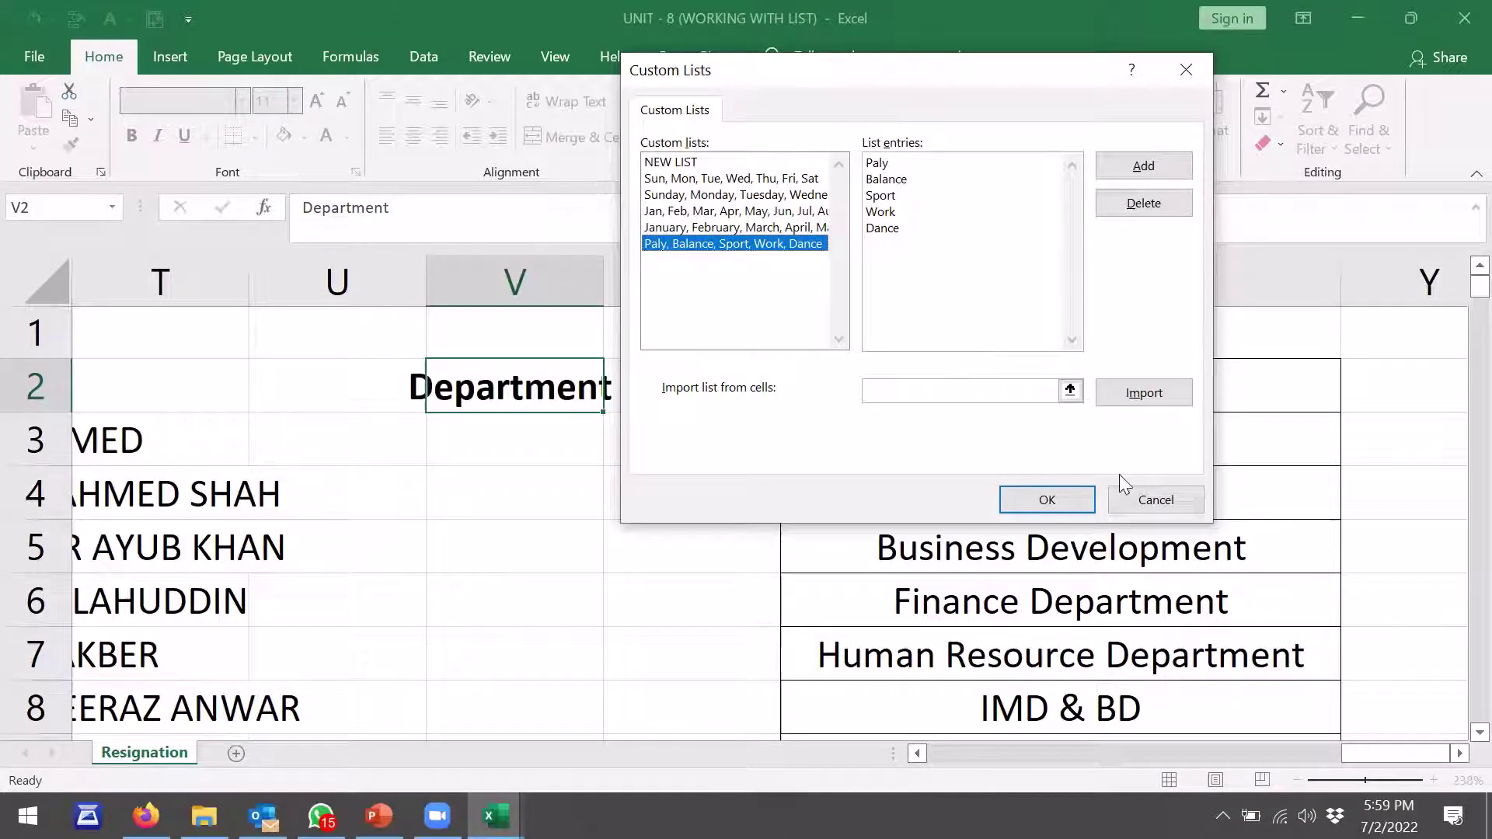
pyautogui.click(1155, 500)
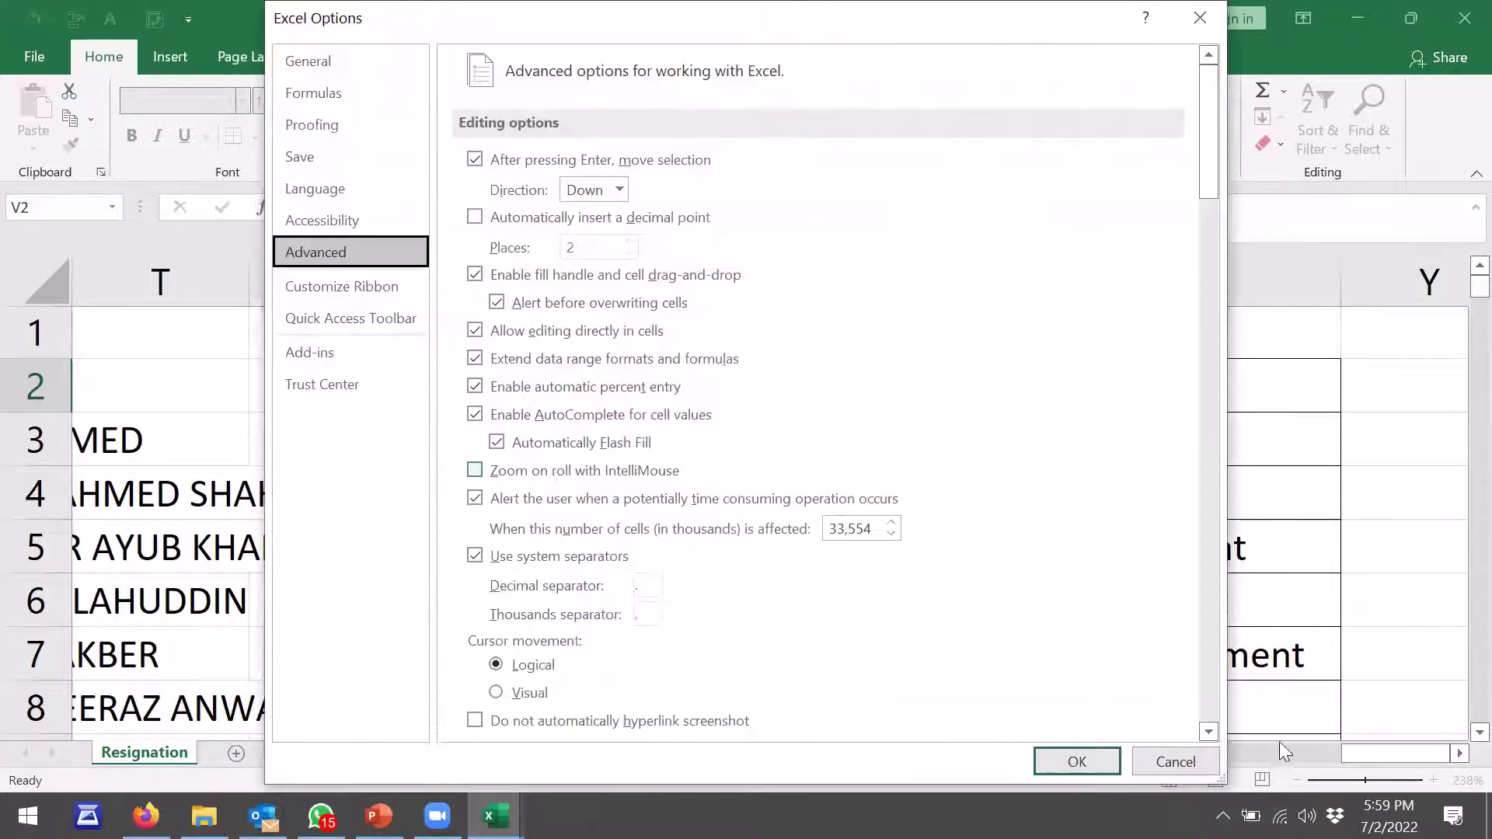
pyautogui.click(1171, 757)
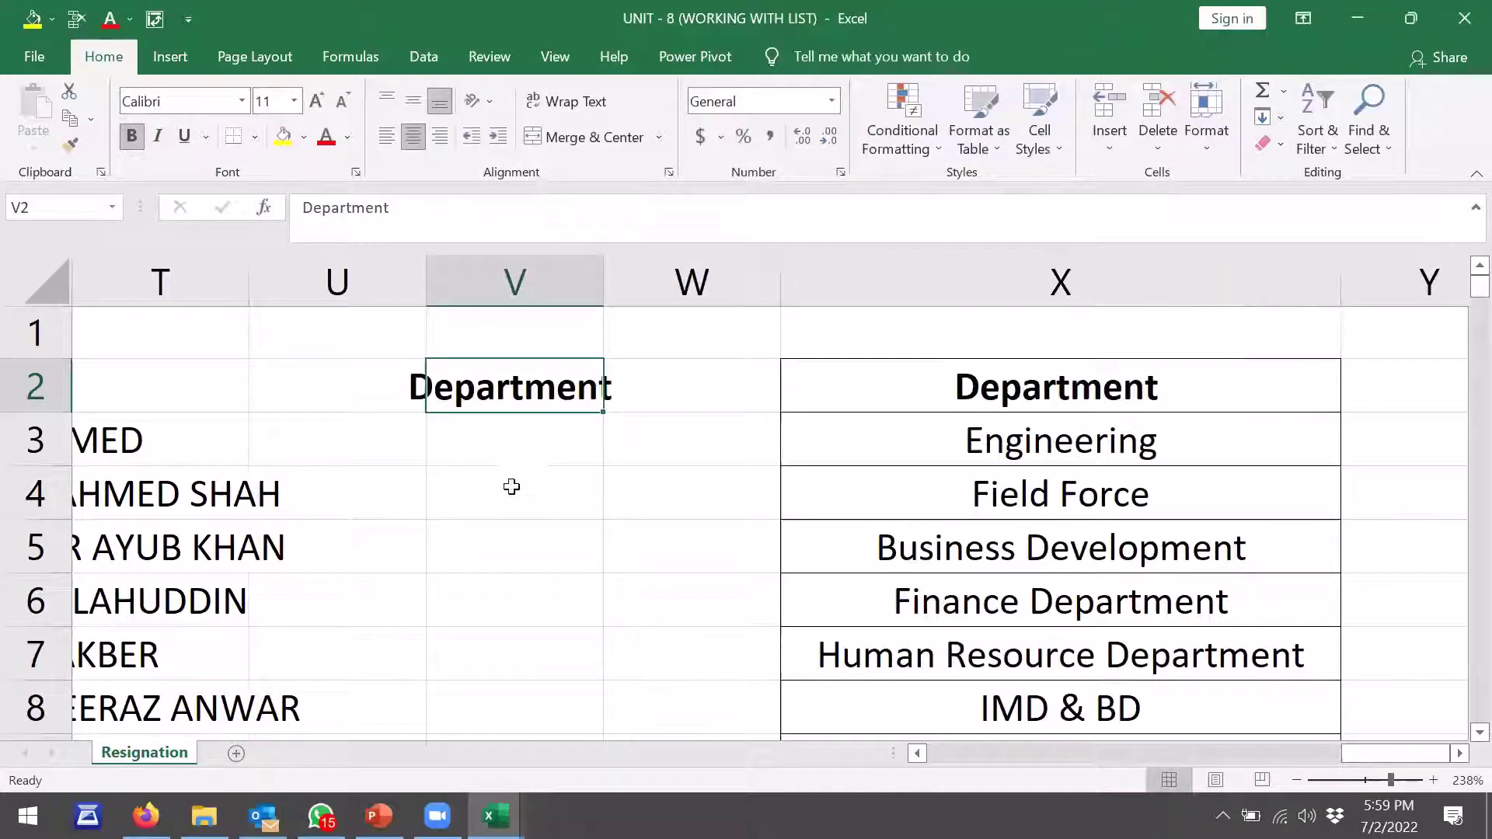
# Enter 'Play' in V4, try filling it down to V5, then close the workbook
pyautogui.click(523, 515)
pyautogui.write('Pla')
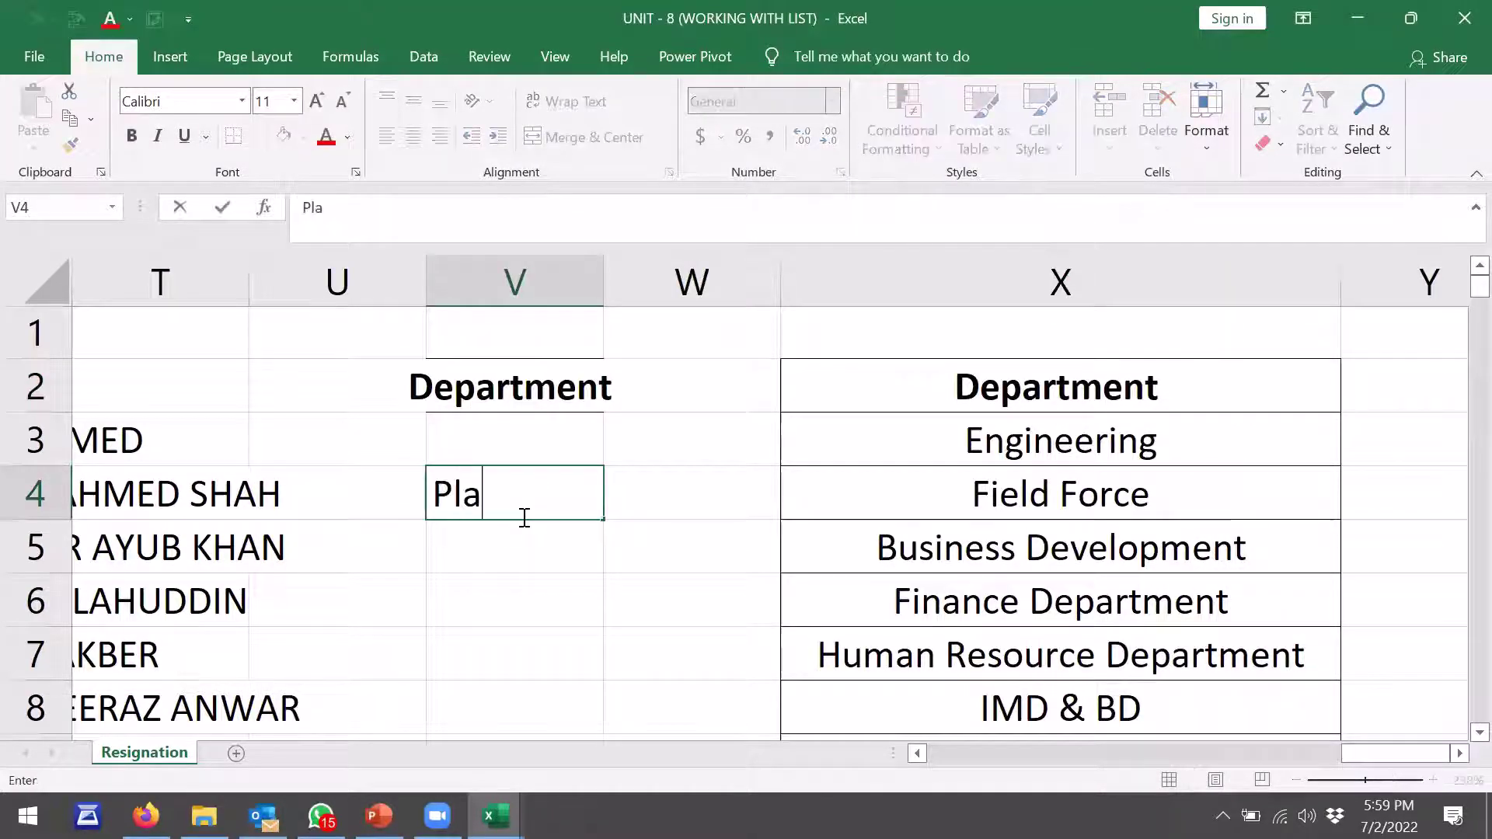
pyautogui.write('y')
pyautogui.click(450, 617)
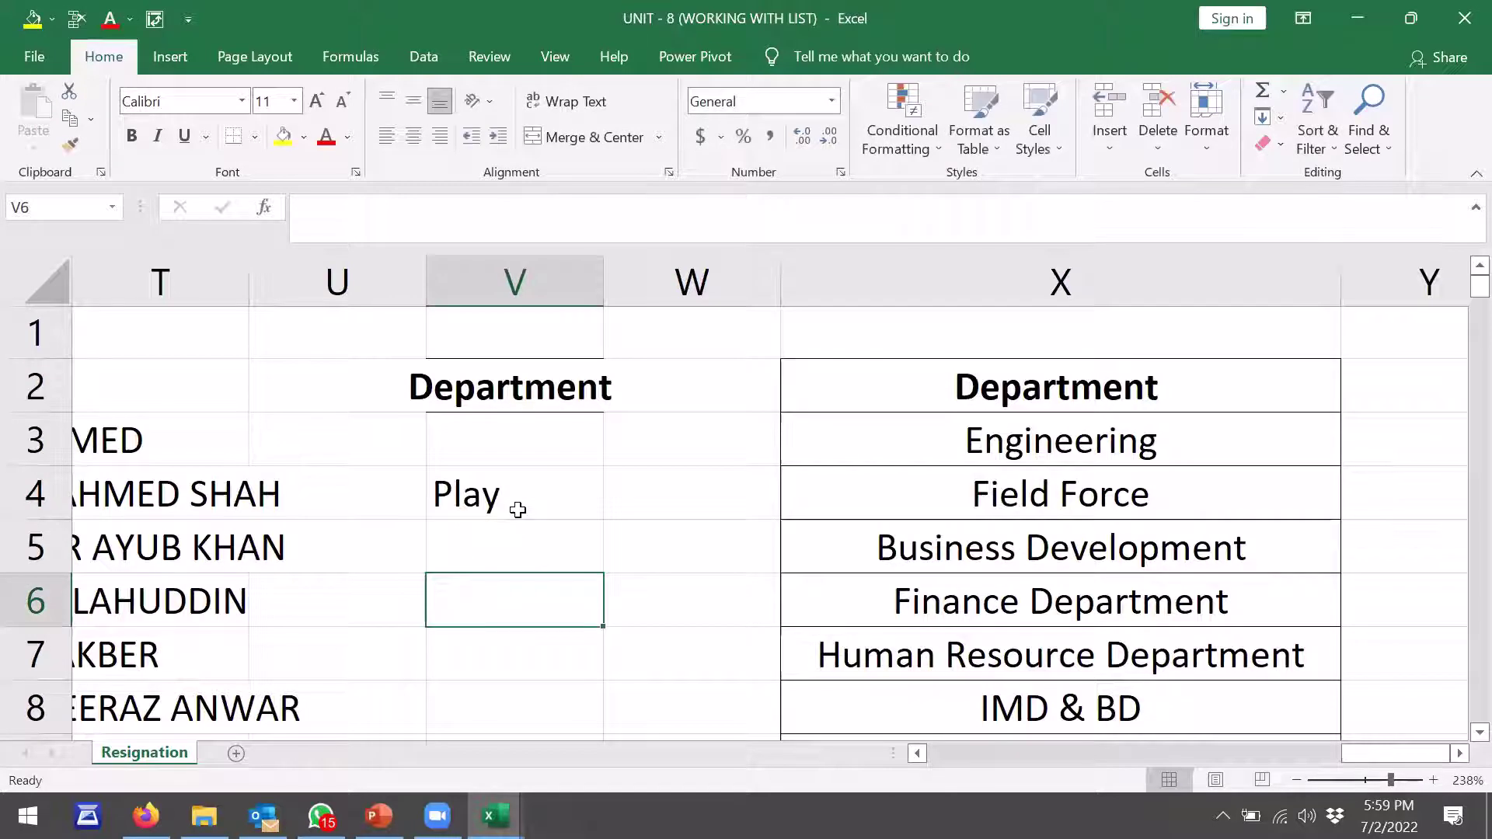
pyautogui.click(548, 502)
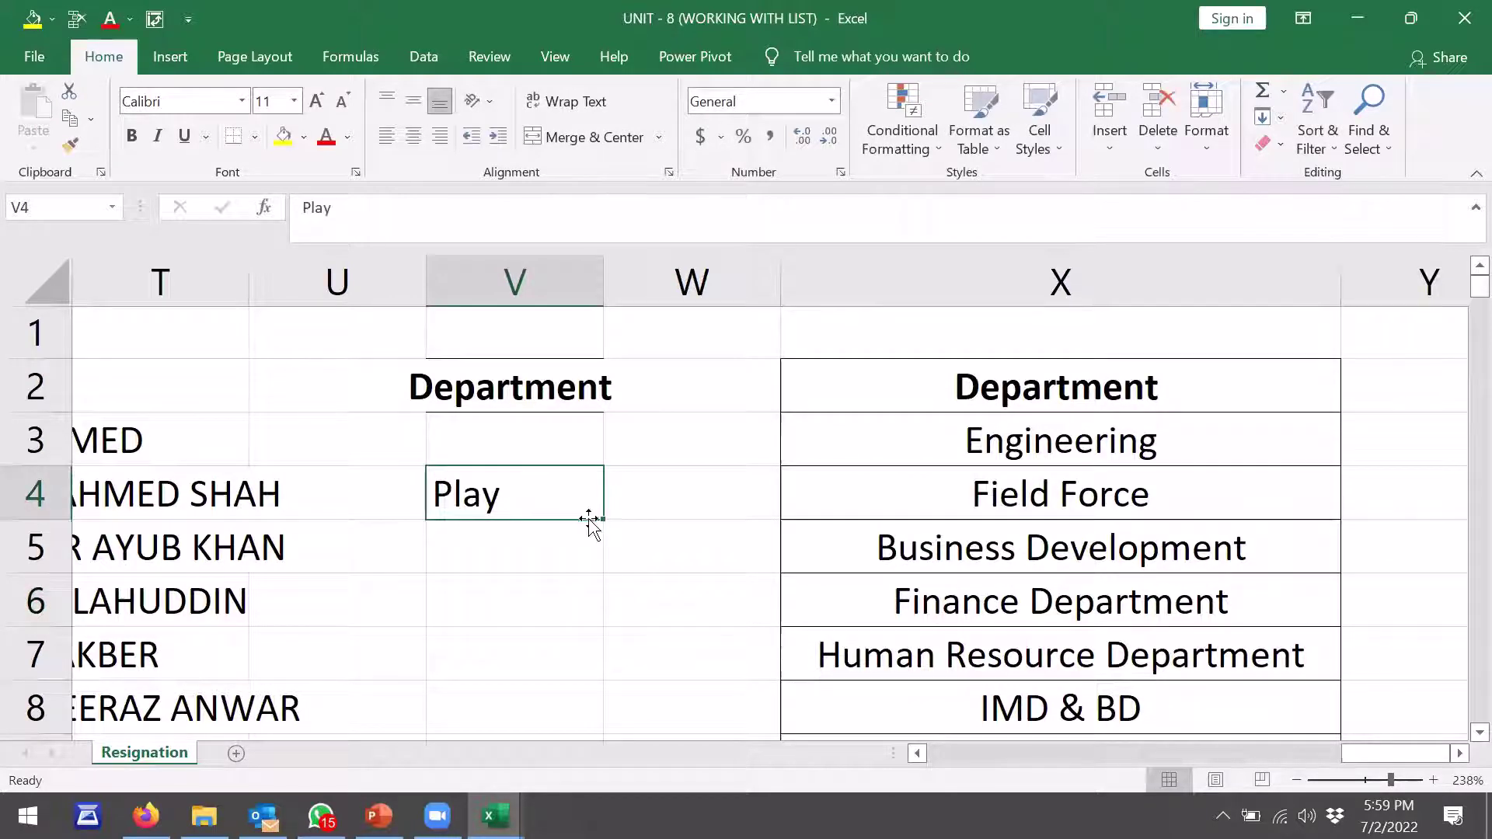
pyautogui.moveTo(601, 518); pyautogui.dragTo(585, 529)
pyautogui.click(1460, 19)
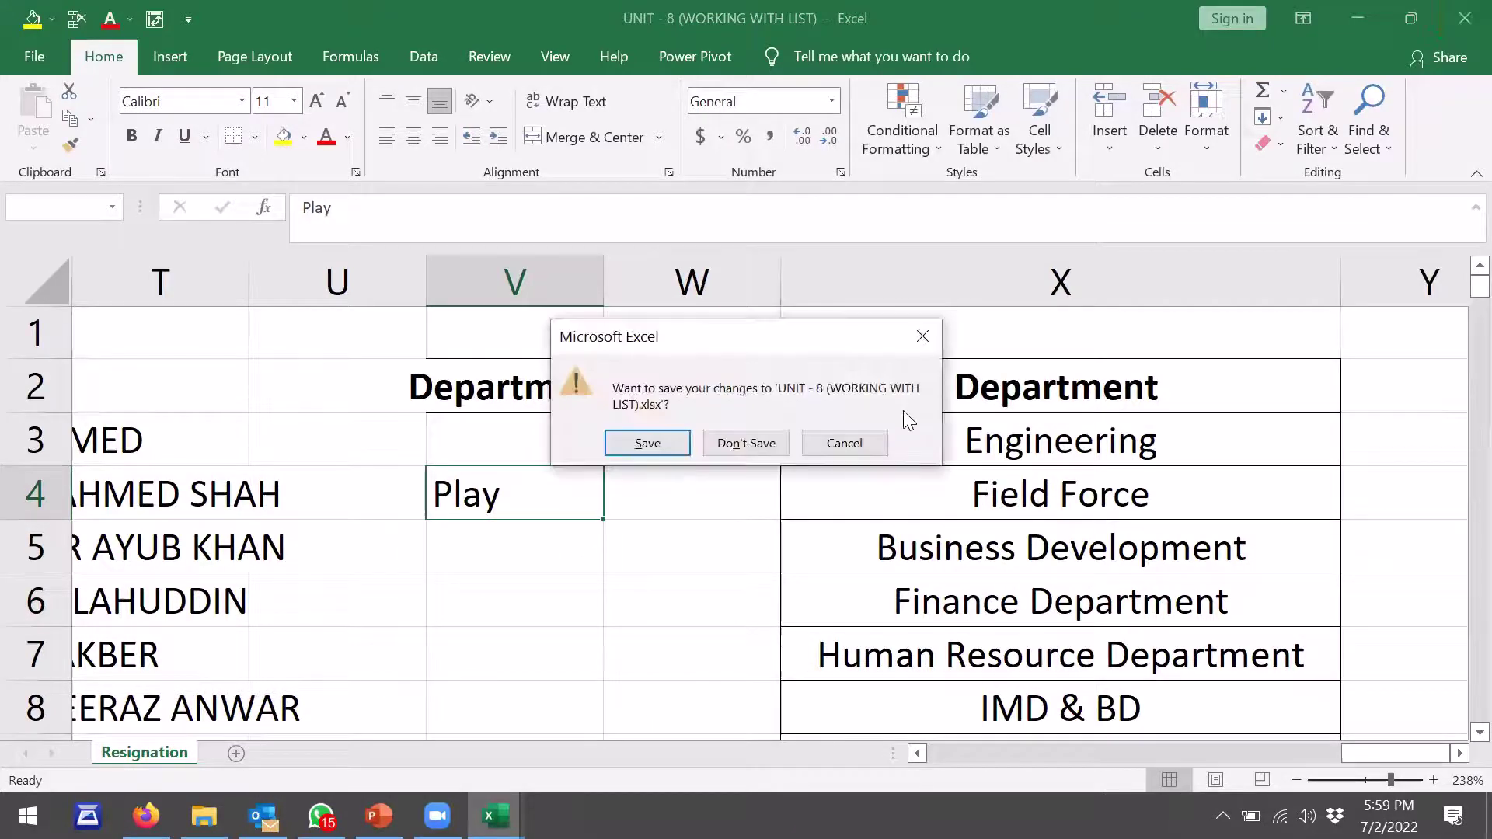
# Discard changes to UNIT - 8 and open UNIT - 9 (DATA FILTERING TOOLS) from Module # 3
pyautogui.click(742, 444)
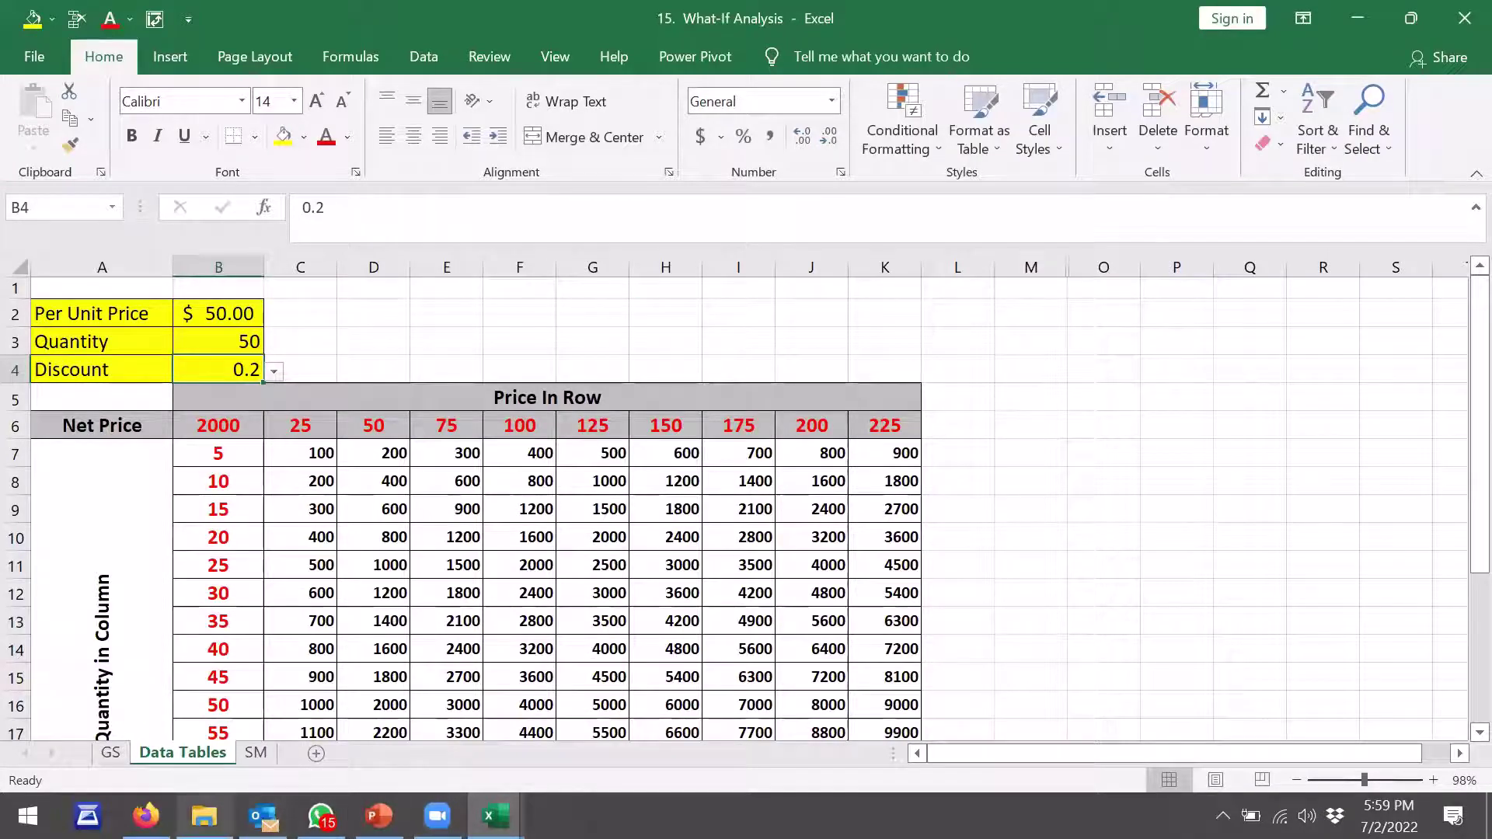
pyautogui.click(203, 815)
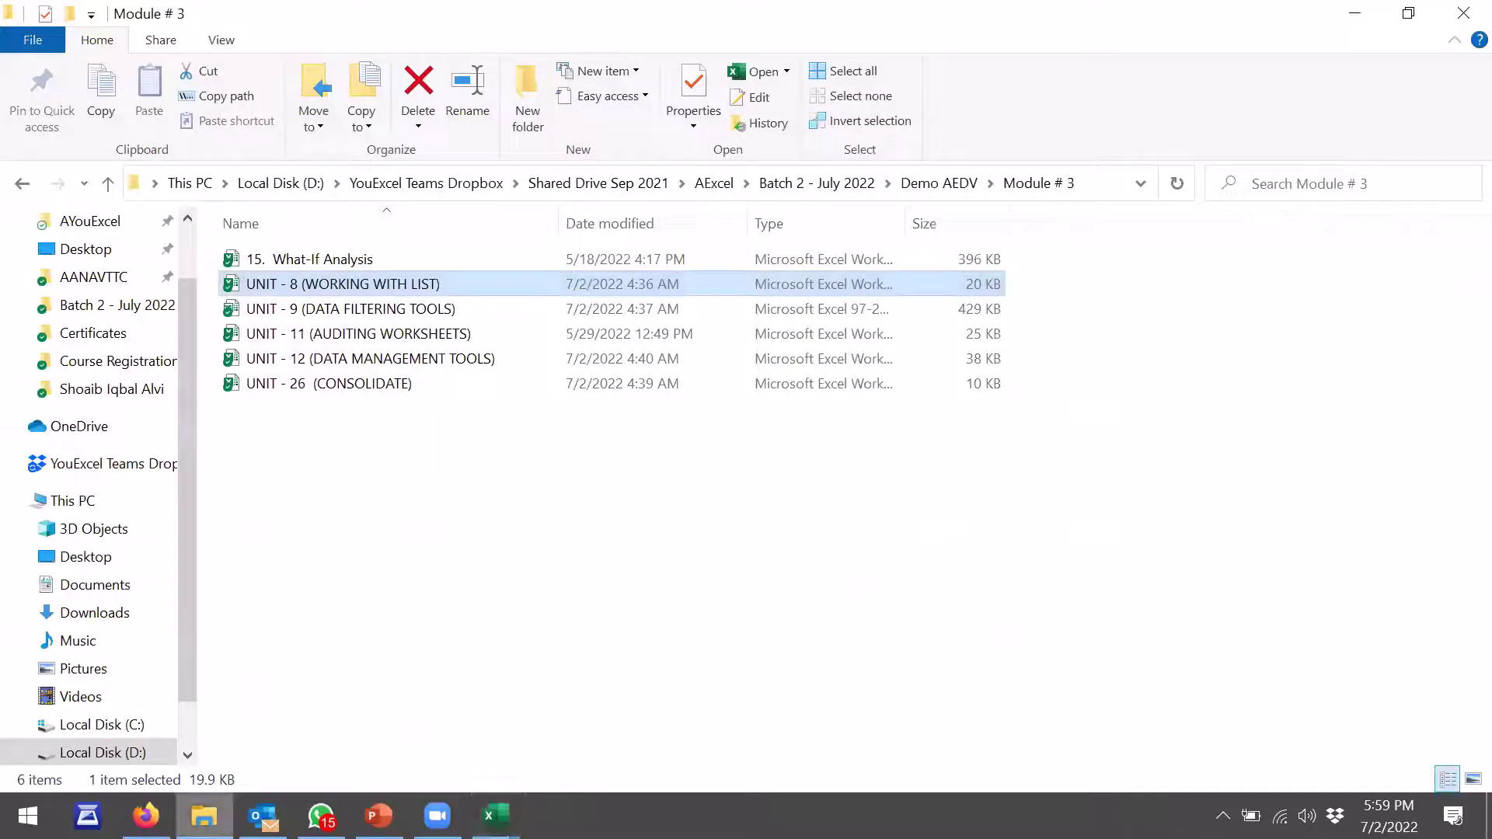
pyautogui.doubleClick(578, 310)
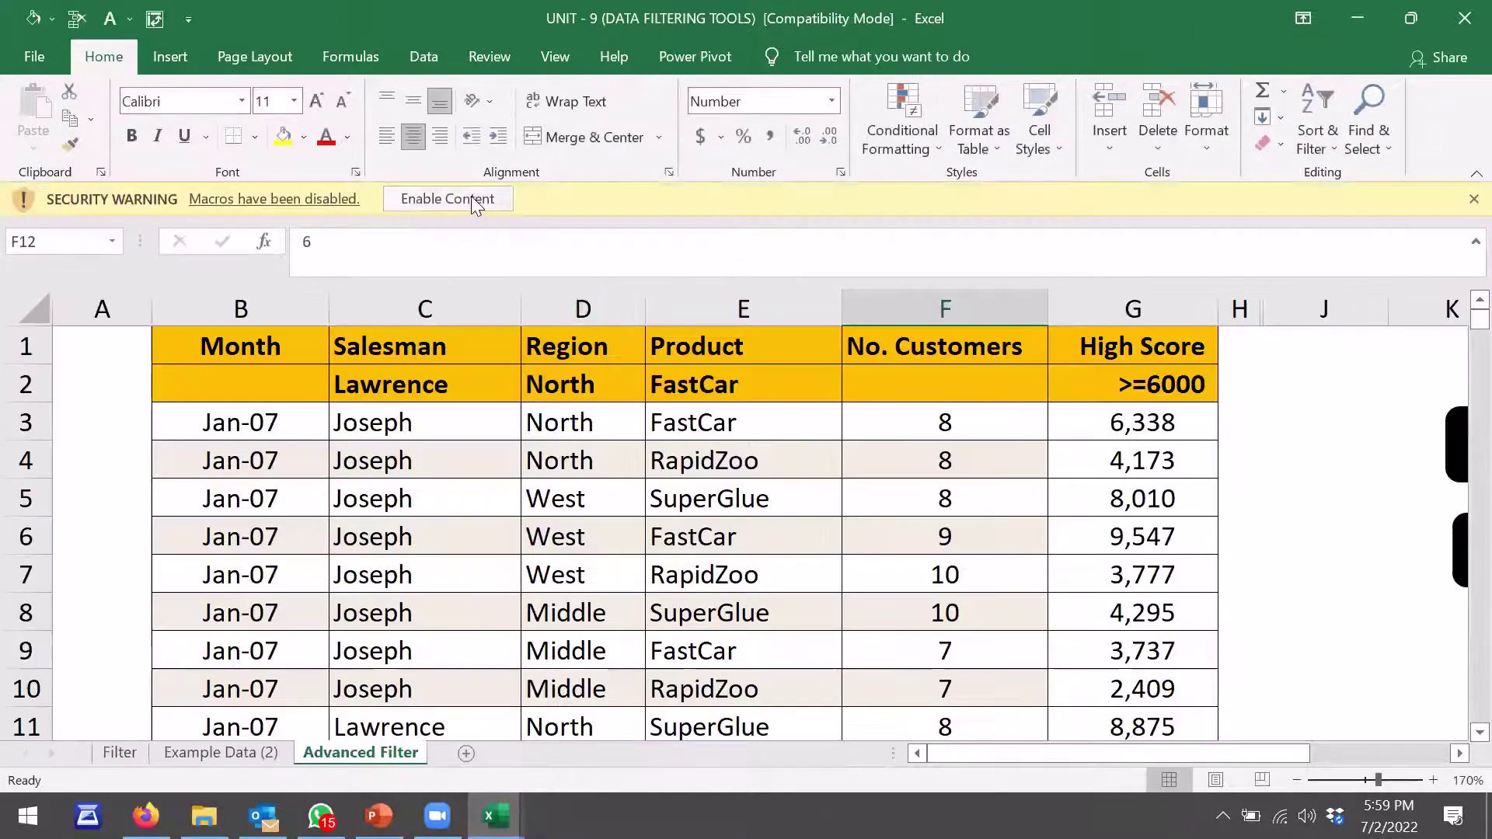
# Enable content, then alternate between the Filter and Advanced Filter sheets, ending on Advanced Filter
pyautogui.click(471, 199)
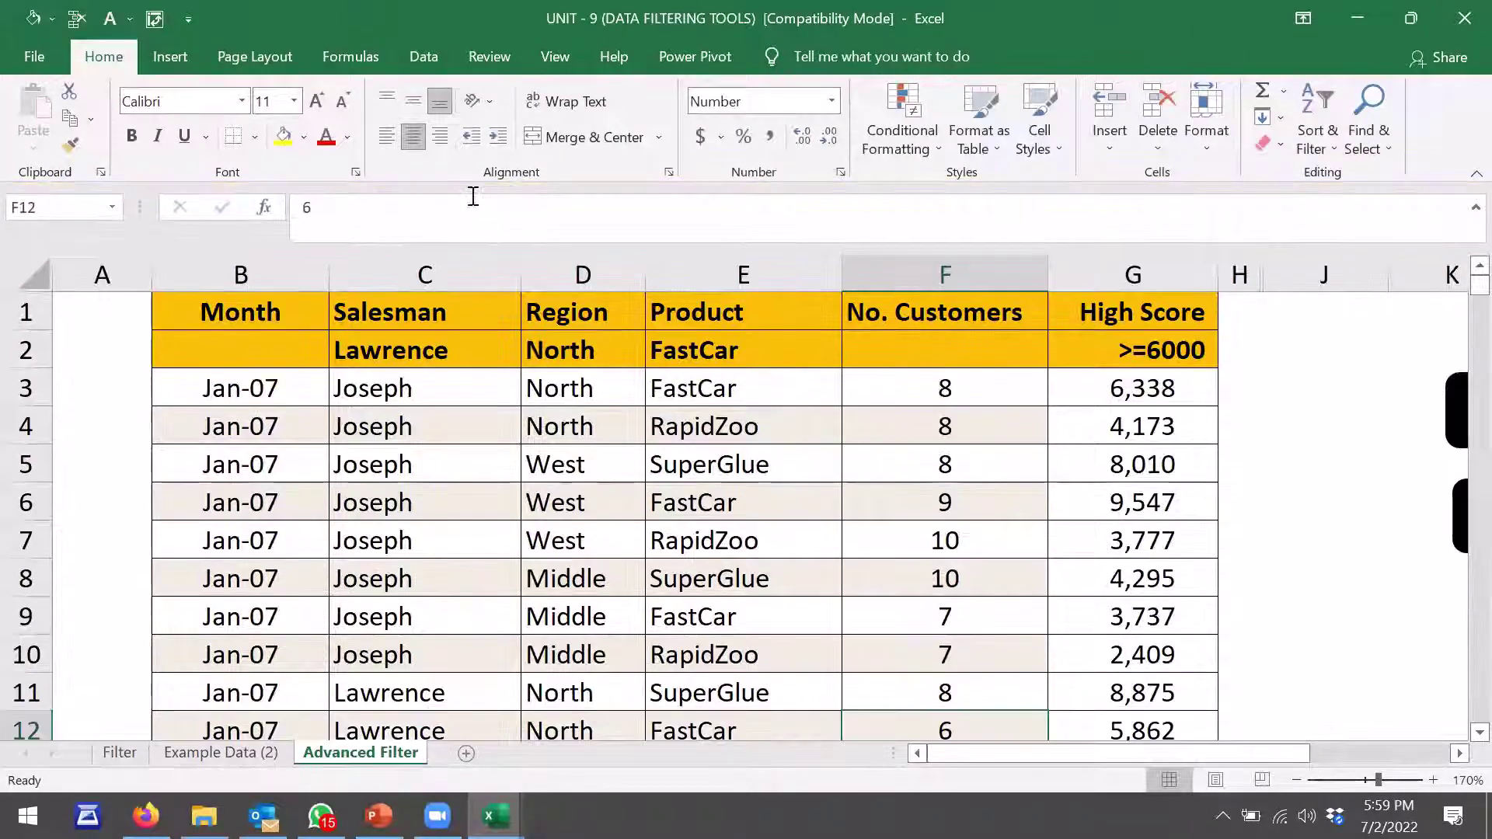
pyautogui.click(451, 419)
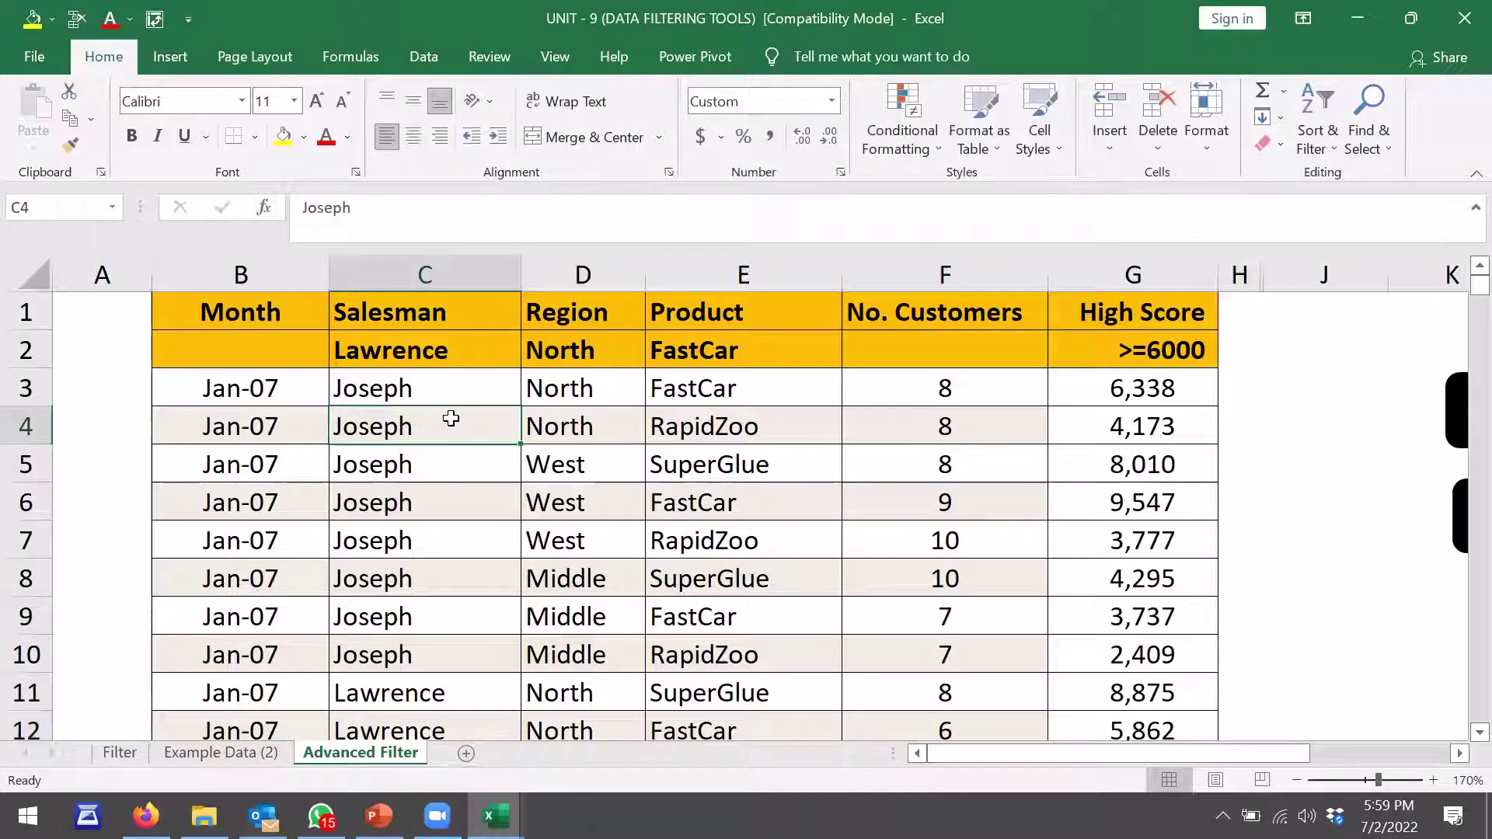
pyautogui.click(117, 752)
pyautogui.click(510, 506)
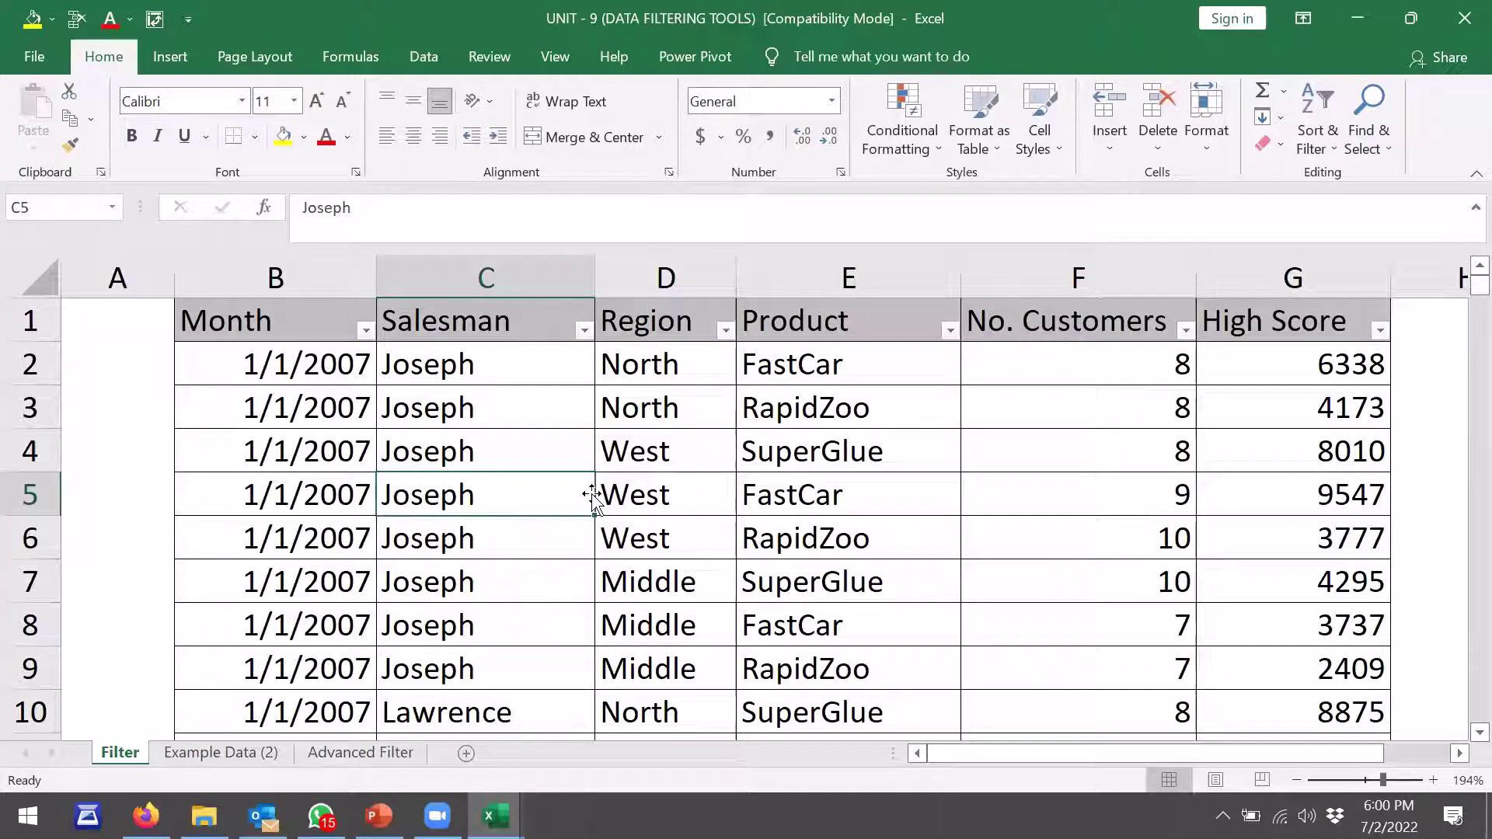
pyautogui.click(333, 754)
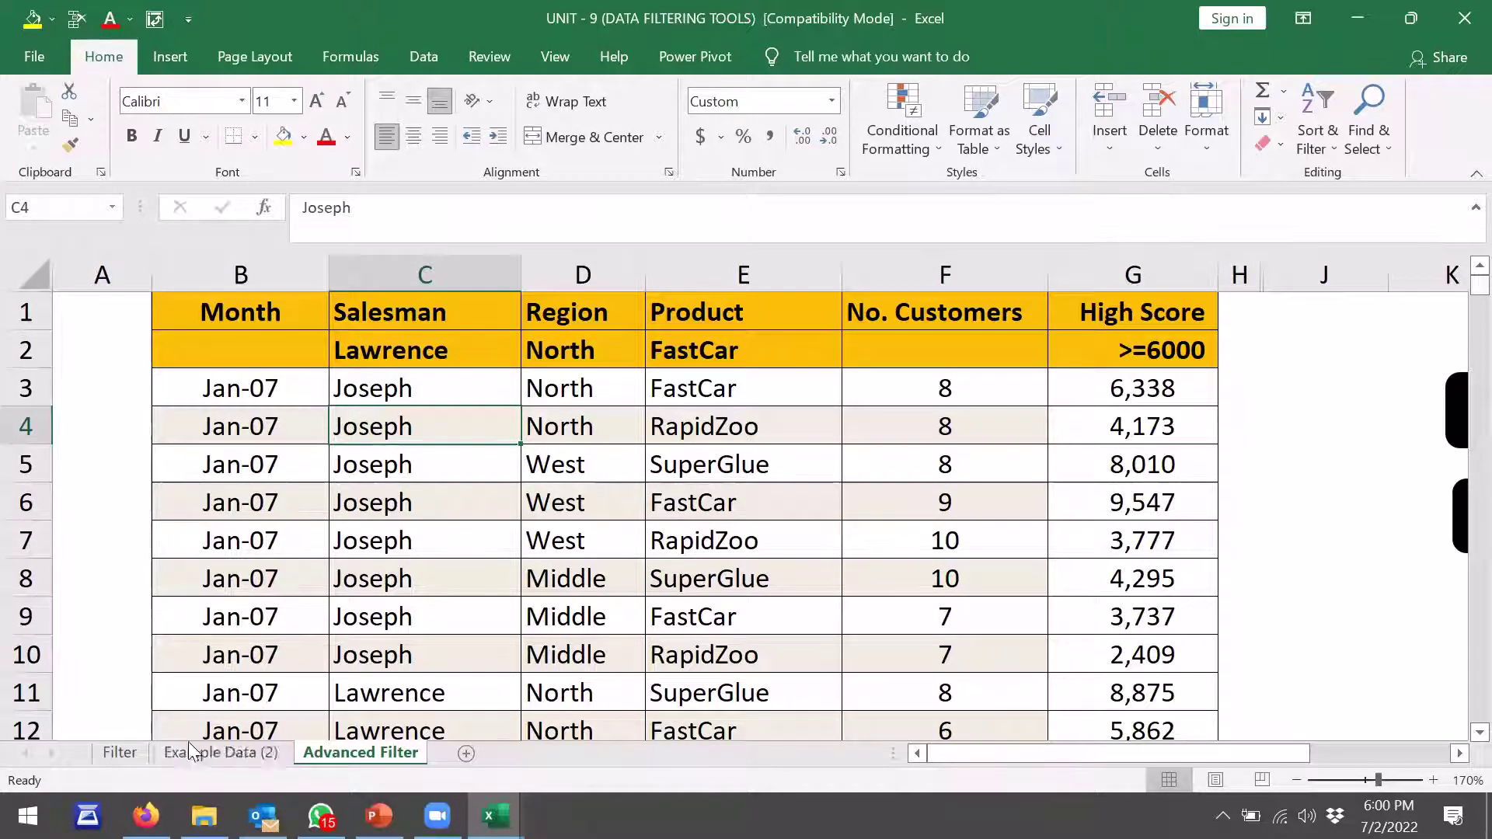
pyautogui.click(116, 754)
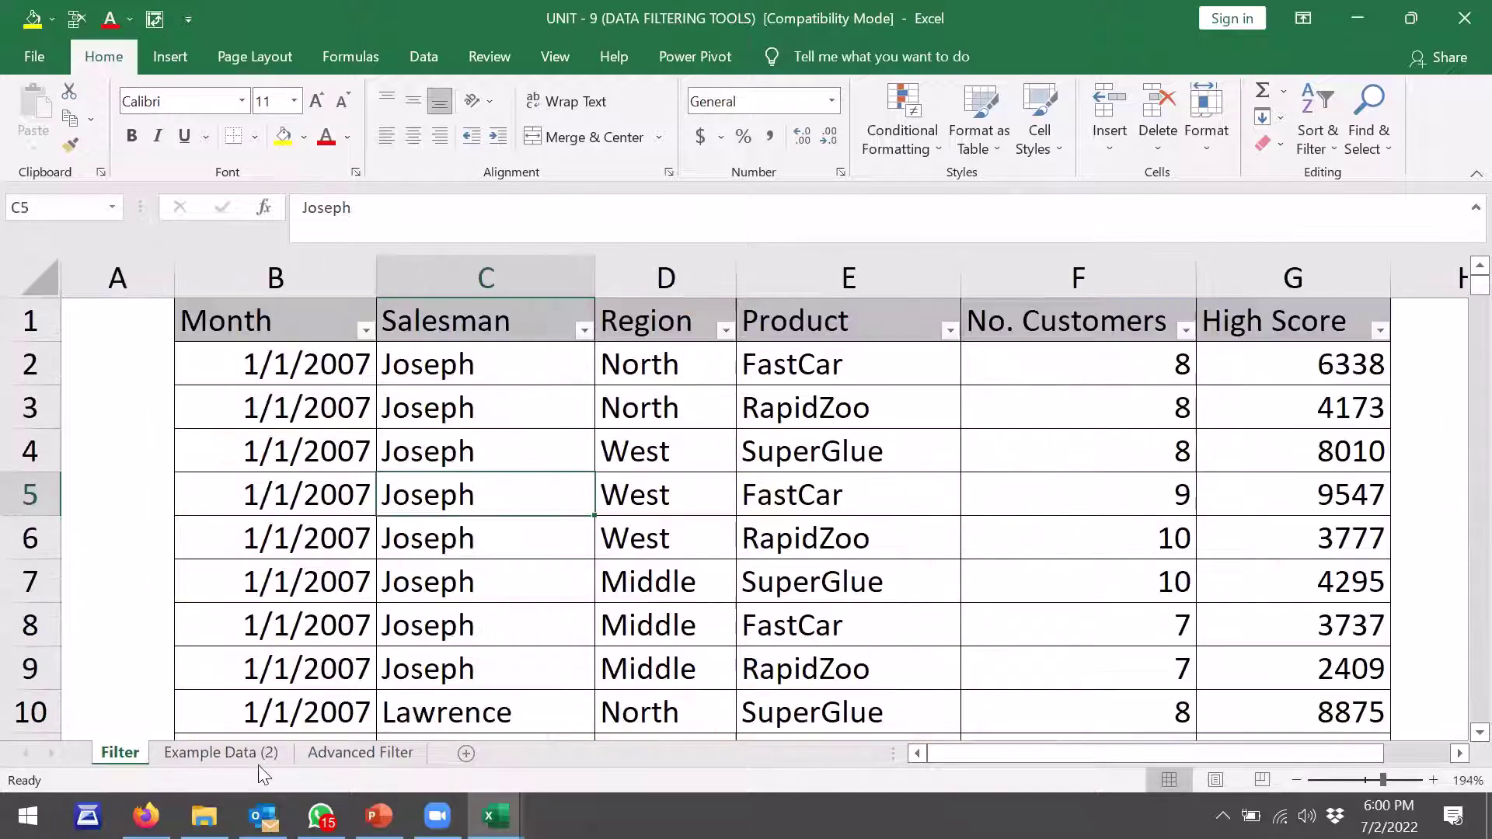
pyautogui.click(357, 753)
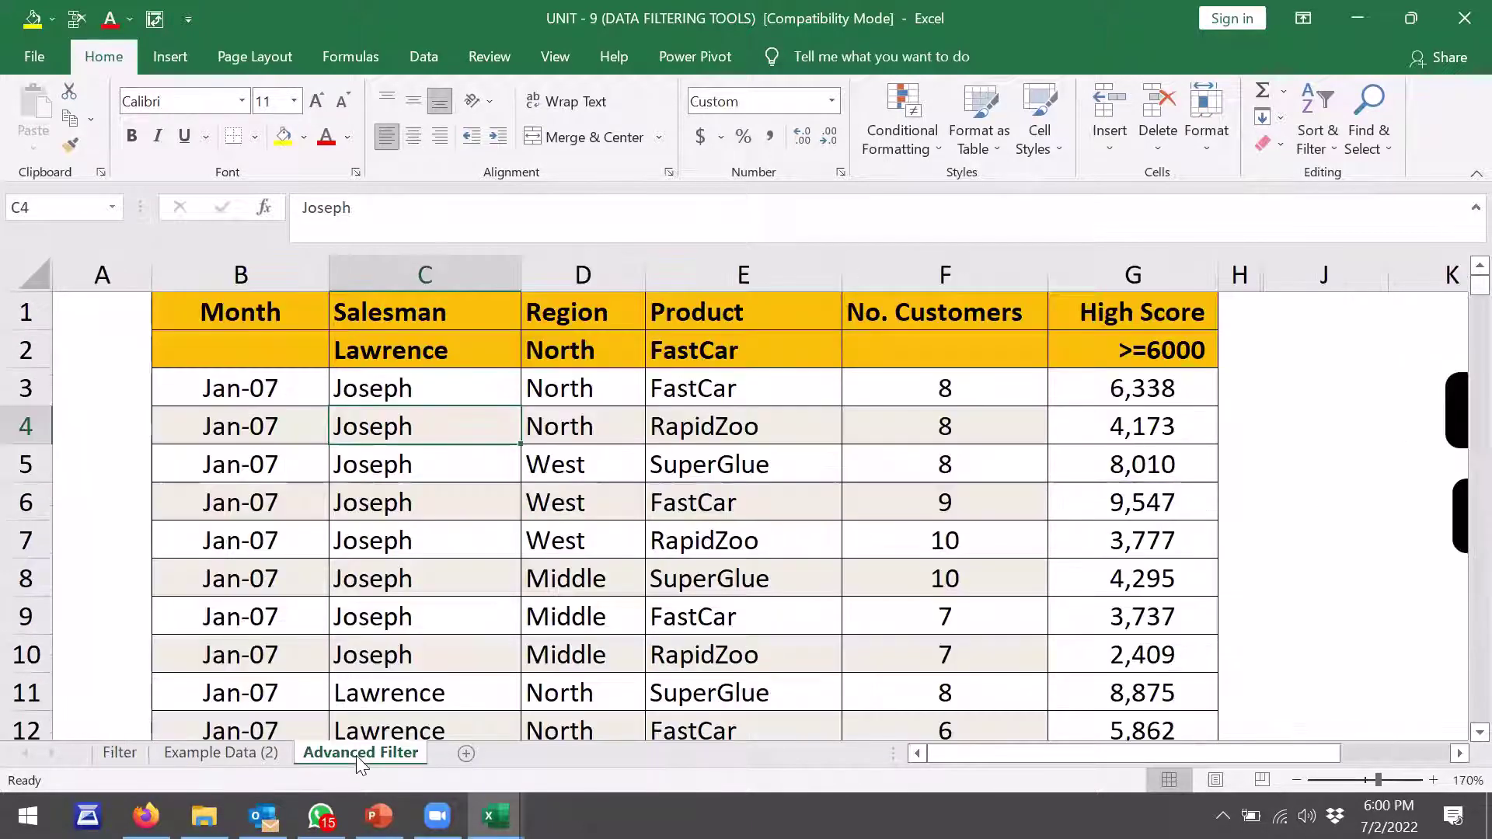
# Zoom to 80% and run Filter Report to extract Lawrence's North FastCar records scoring 6000+ into P–U
pyautogui.click(1354, 780)
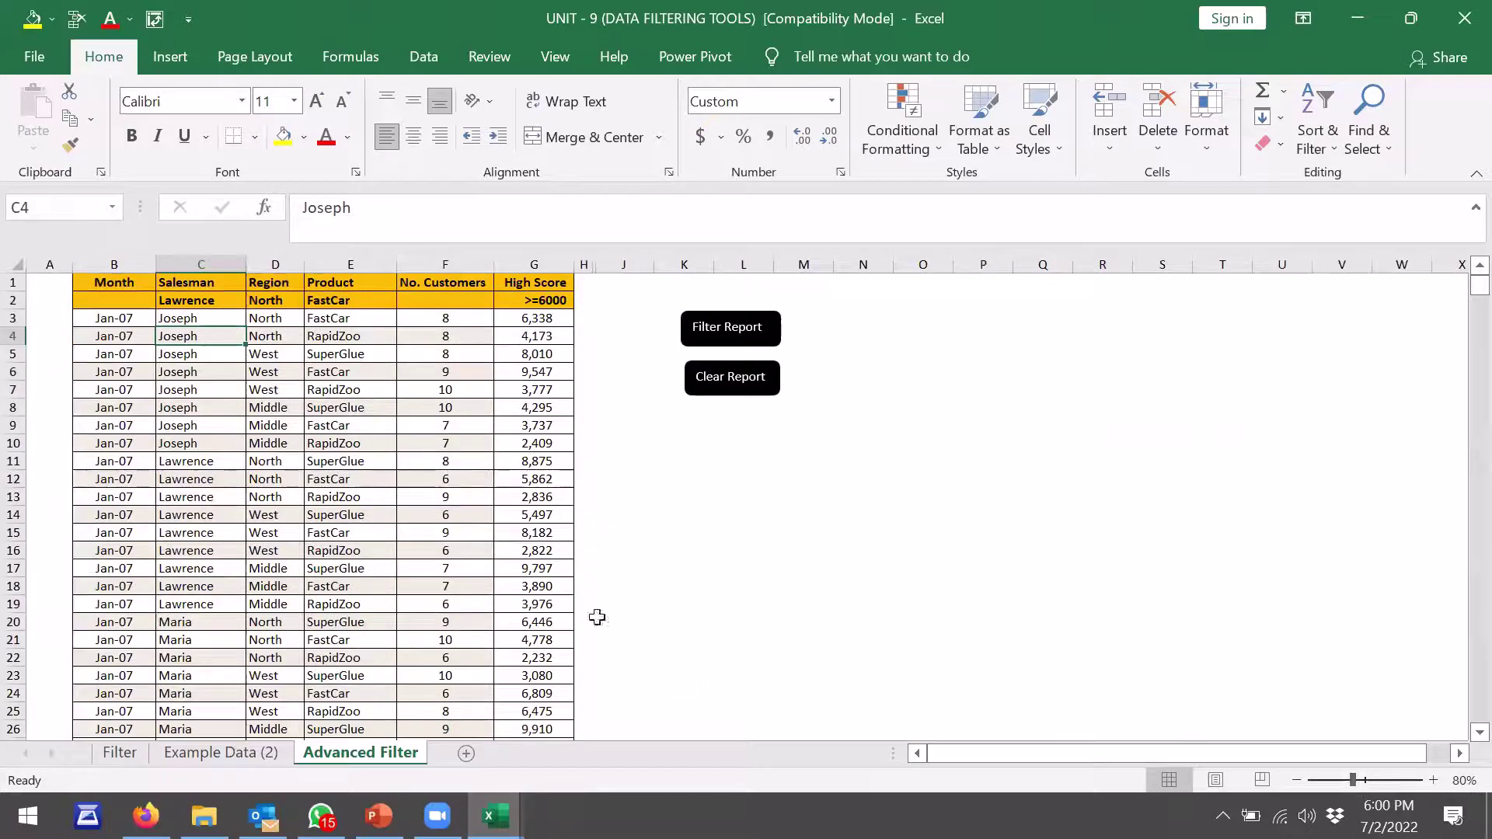
pyautogui.click(441, 569)
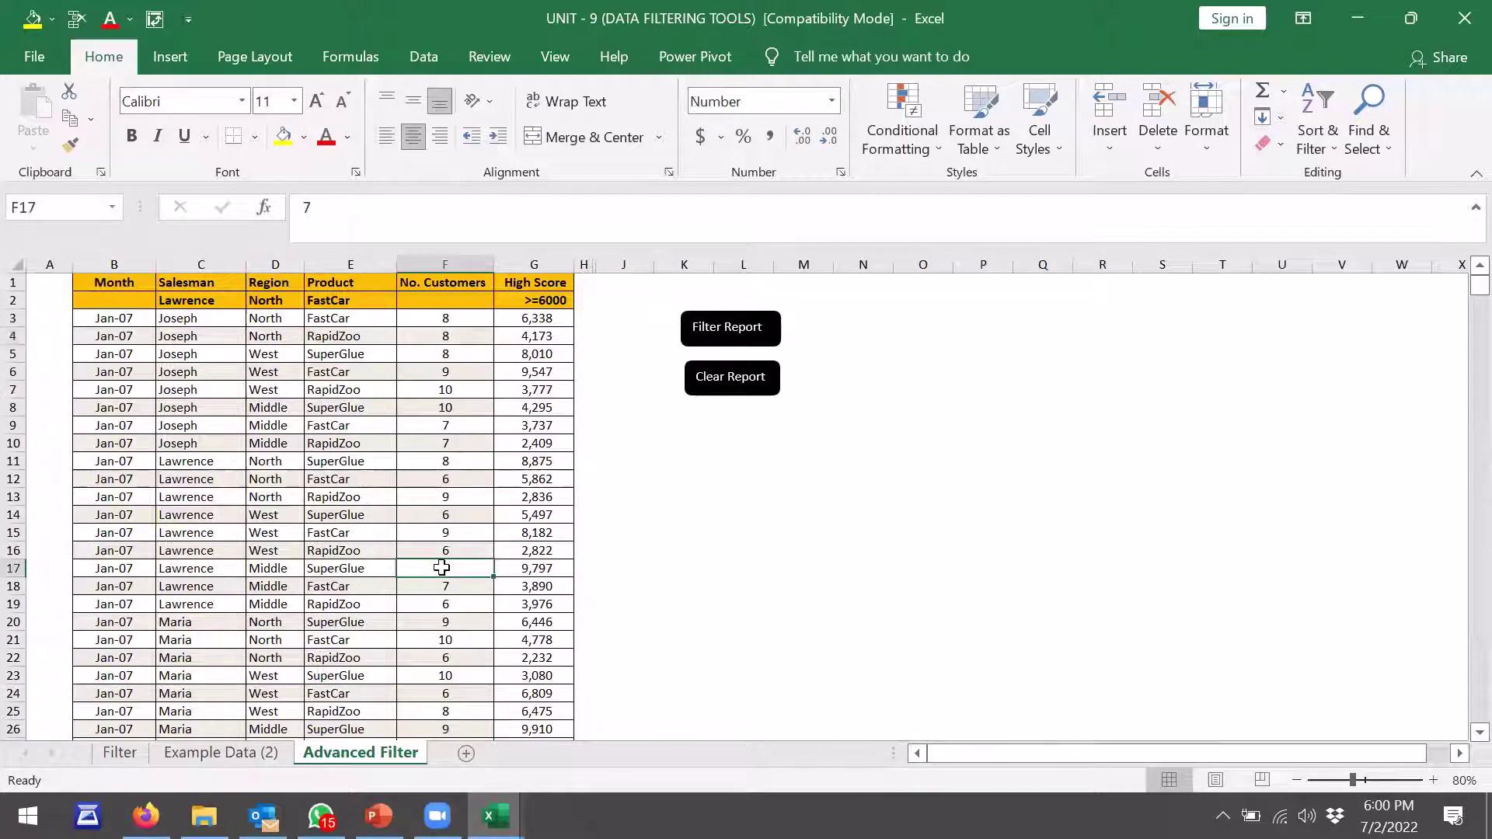
pyautogui.click(746, 332)
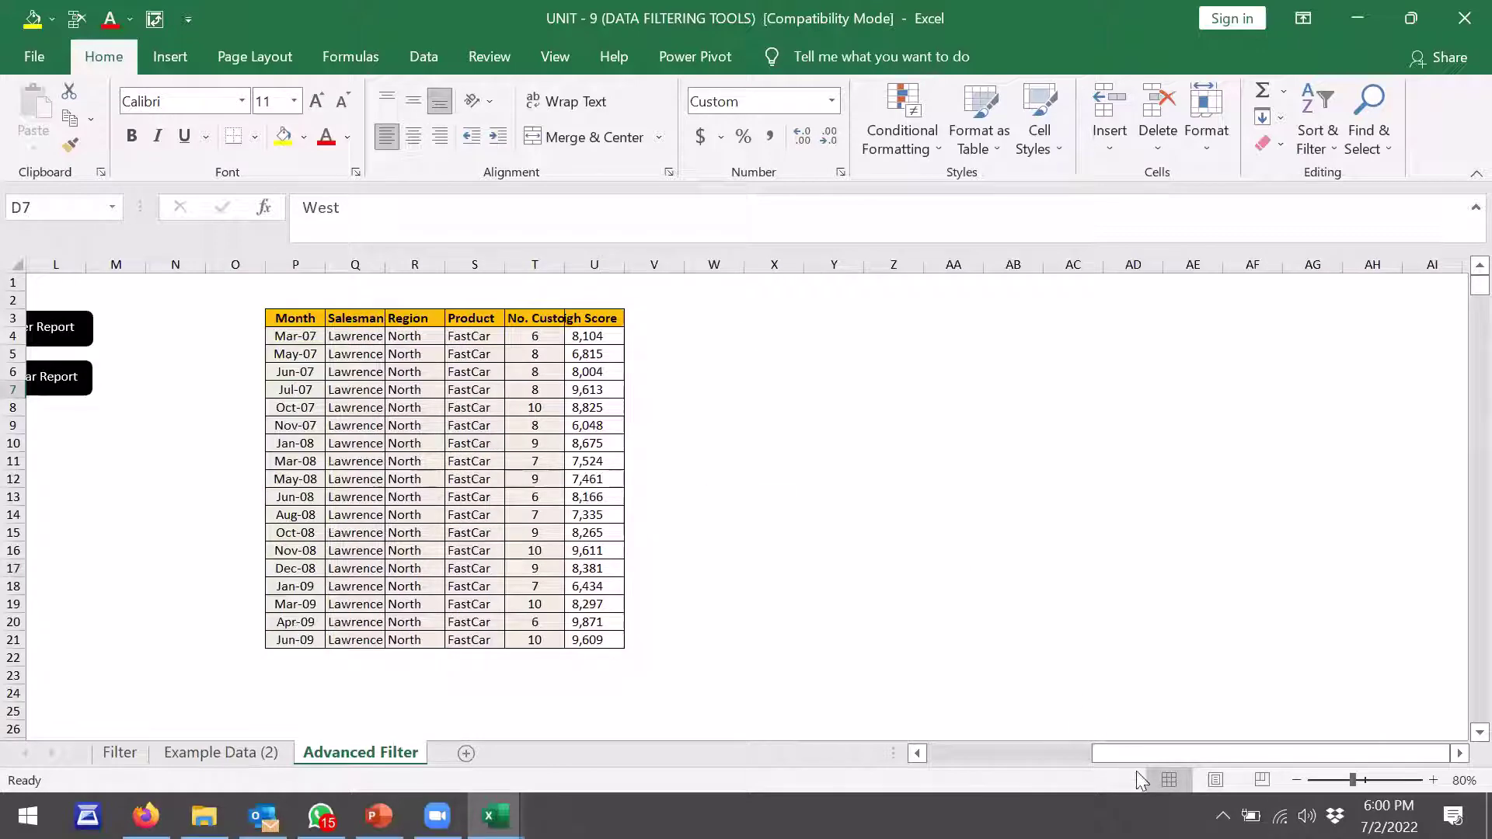
pyautogui.moveTo(1141, 753); pyautogui.dragTo(845, 750)
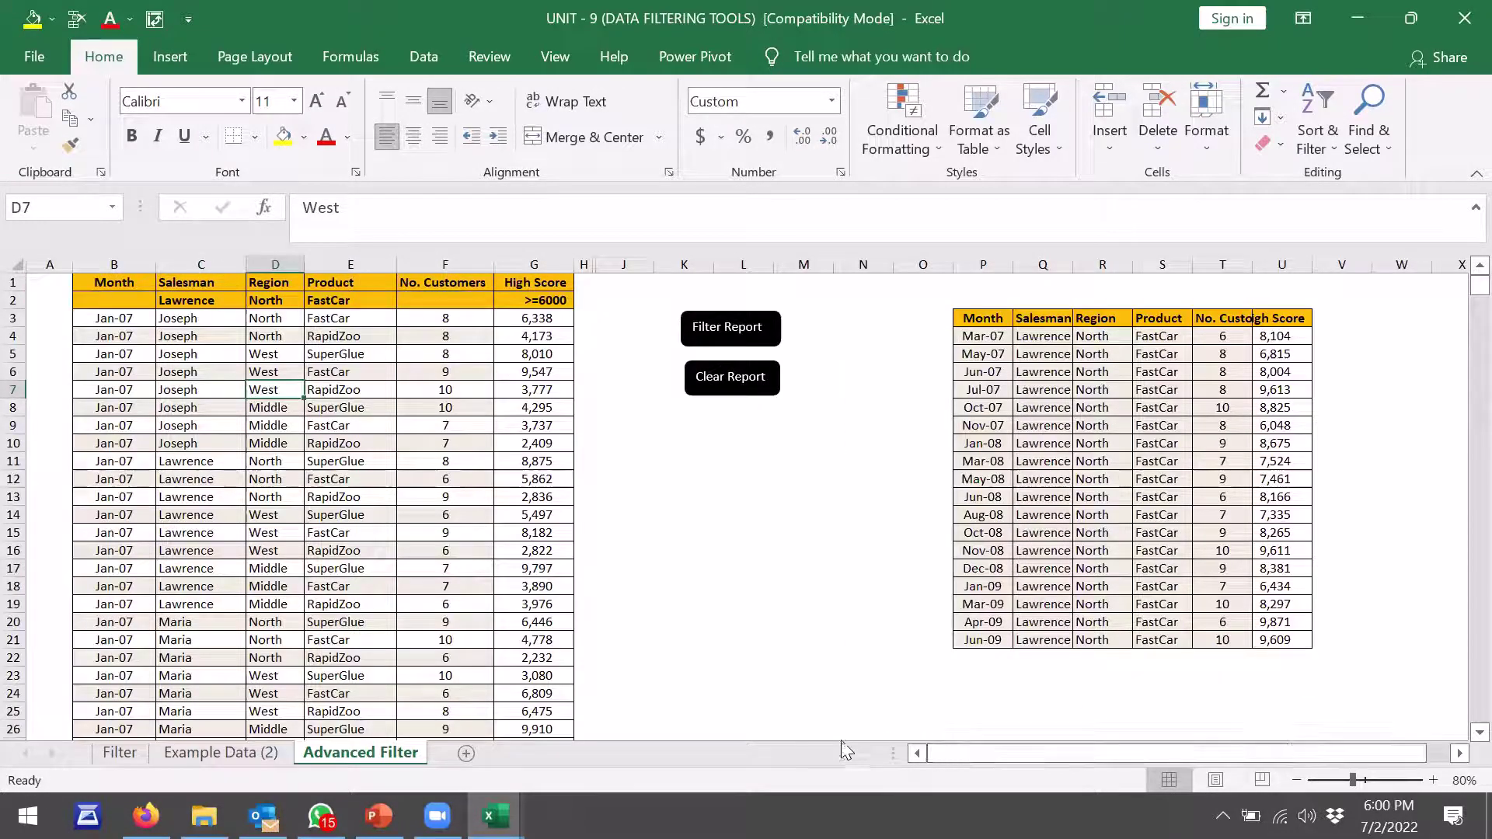
# Zoom back to 94%, return to the criteria area, and select the Salesman criterion cell C2
pyautogui.click(1361, 782)
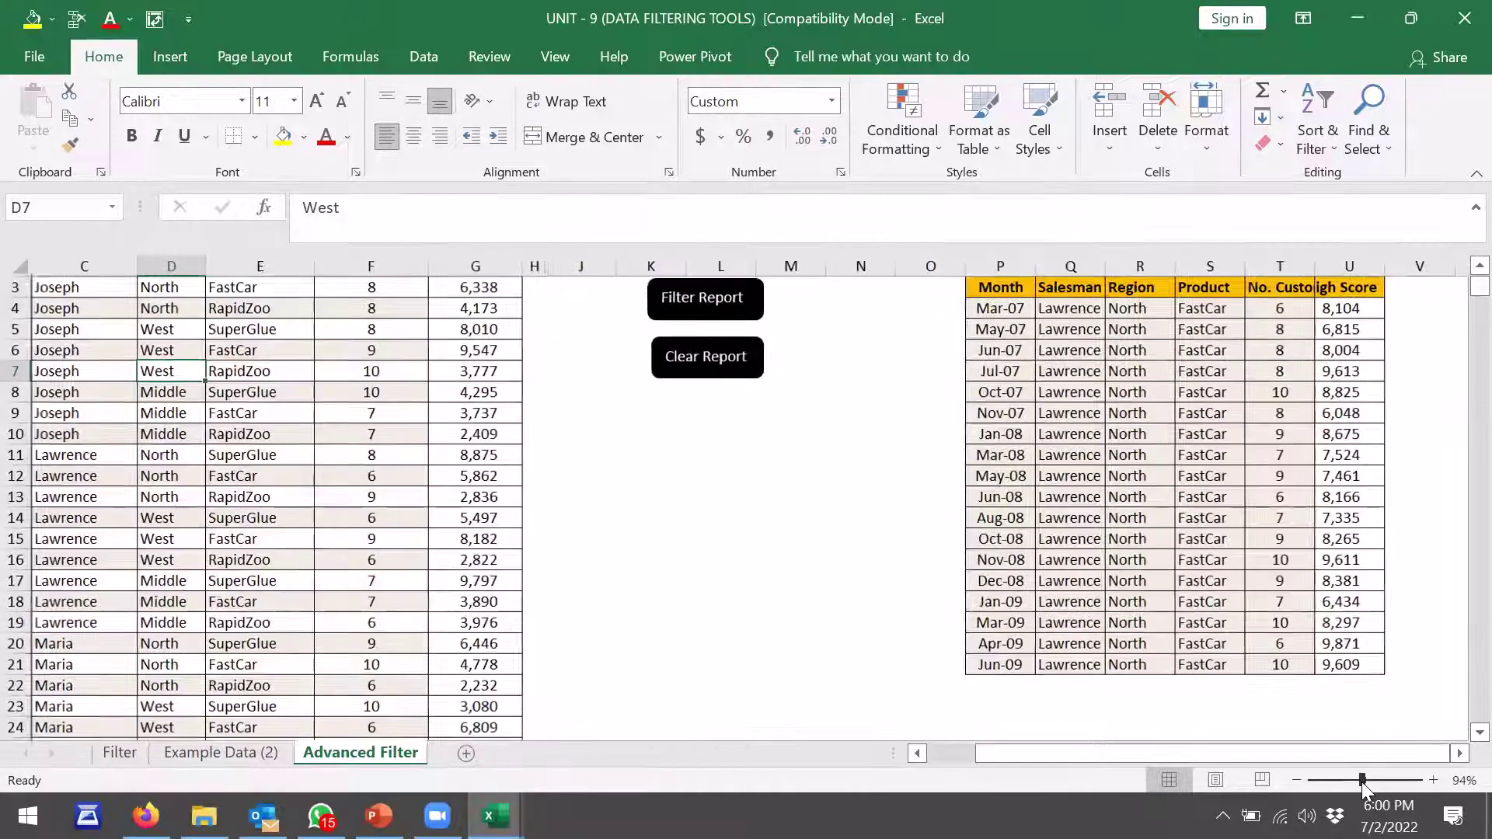
pyautogui.moveTo(1098, 750); pyautogui.dragTo(1050, 747)
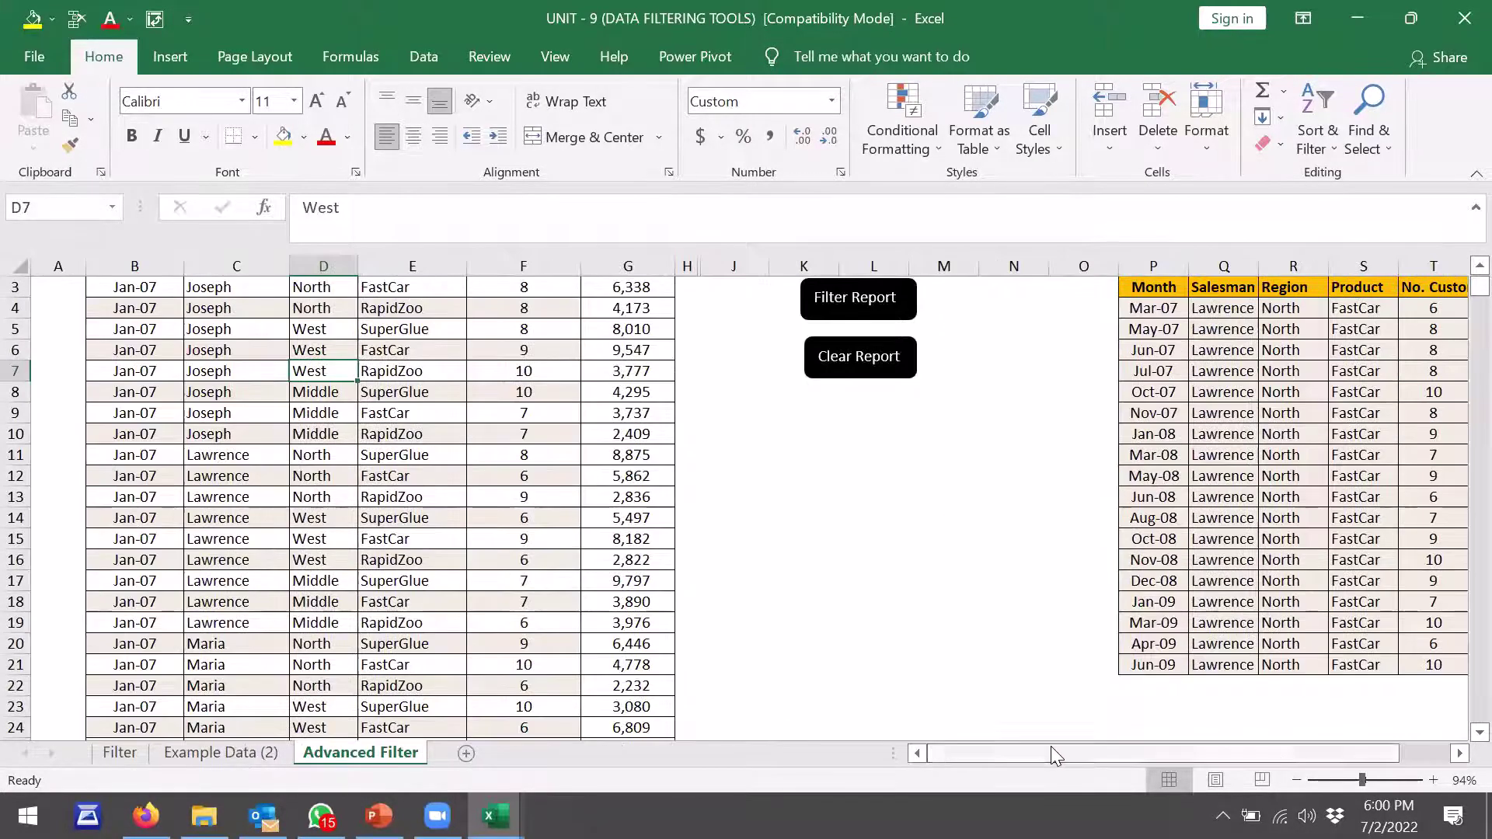
pyautogui.scroll(1, 1459, 303)
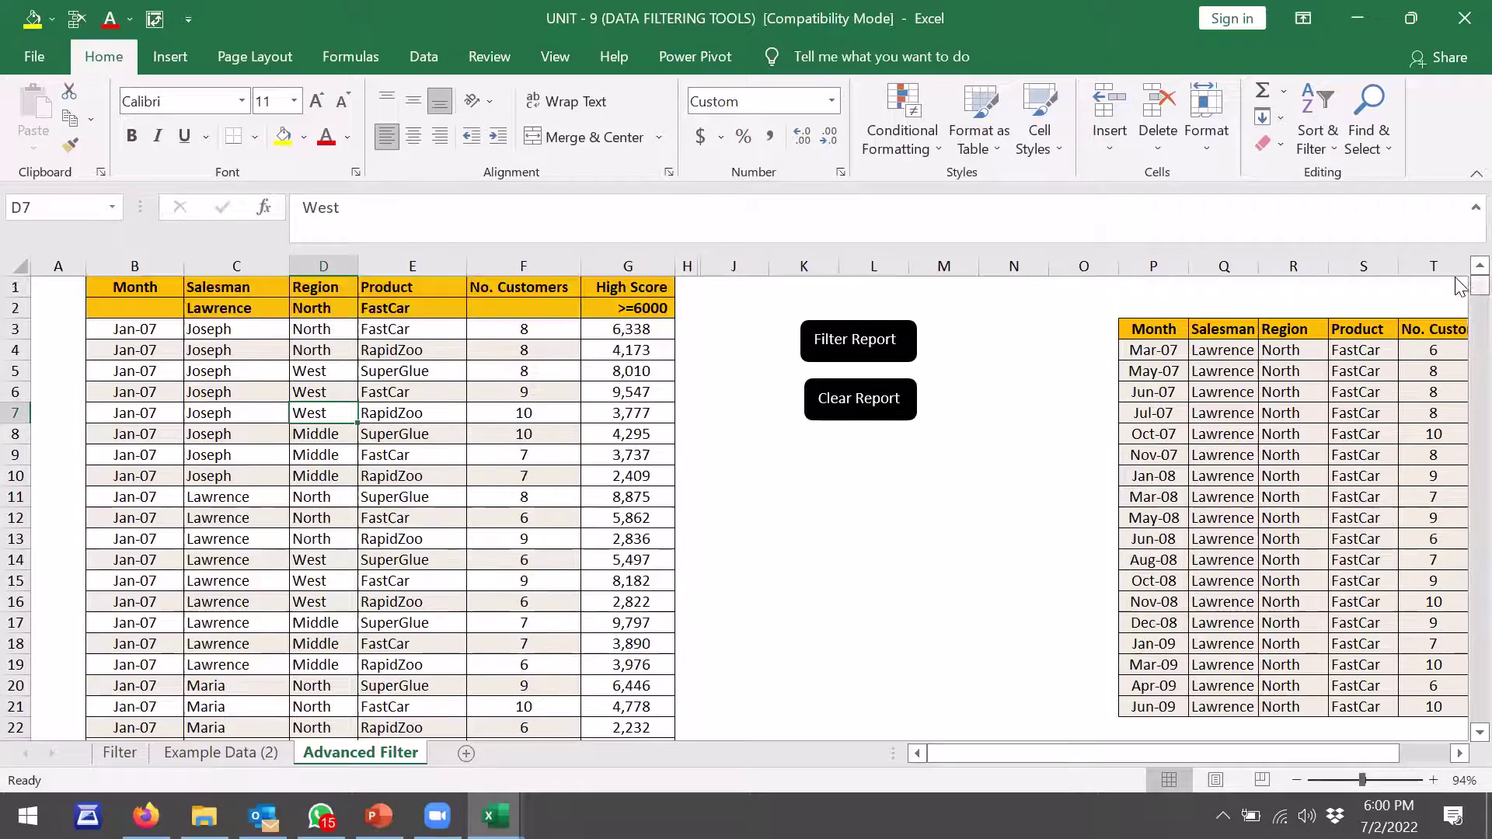
pyautogui.click(390, 565)
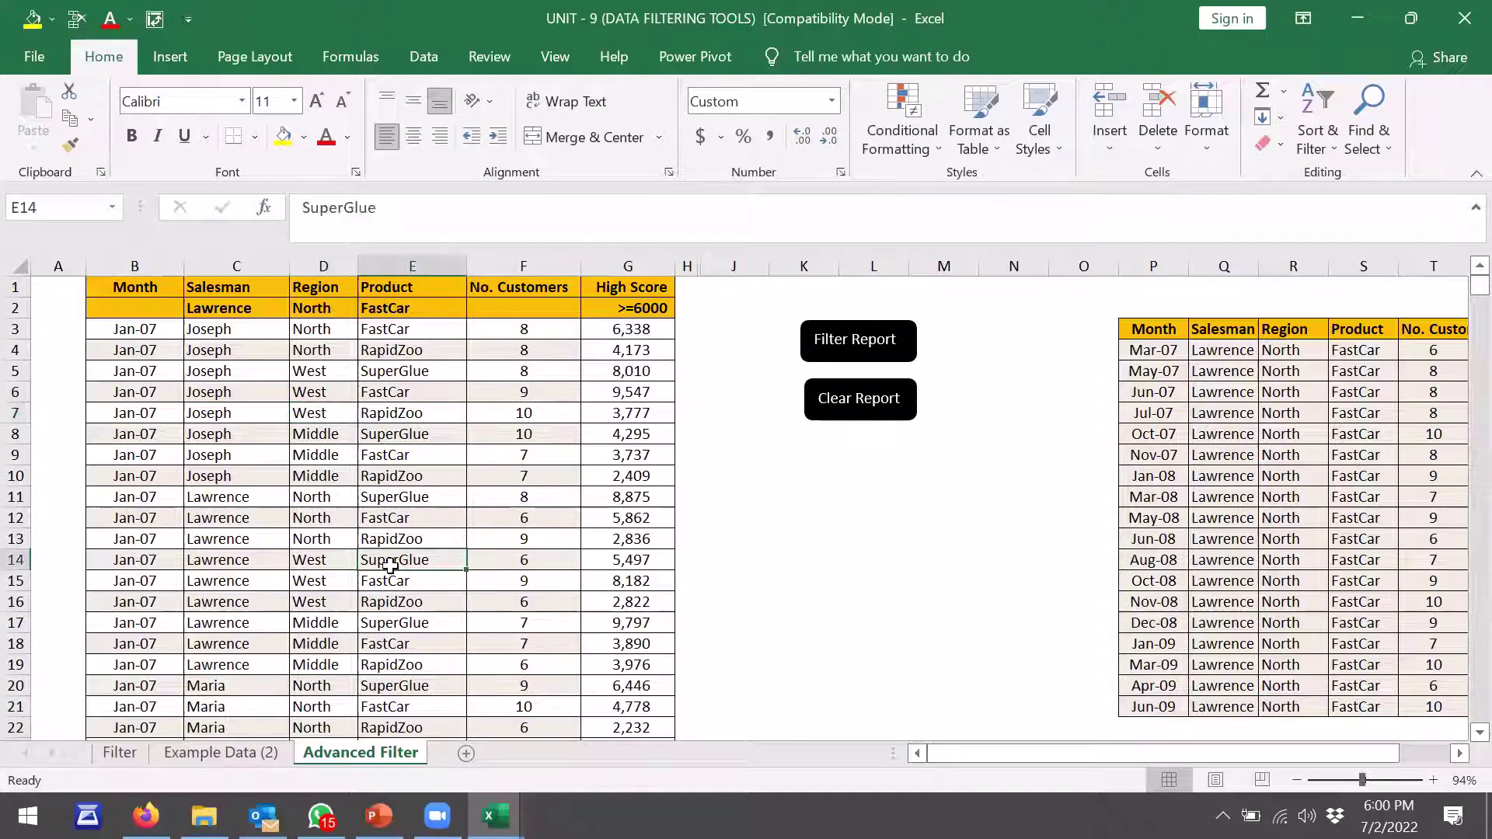
pyautogui.click(230, 310)
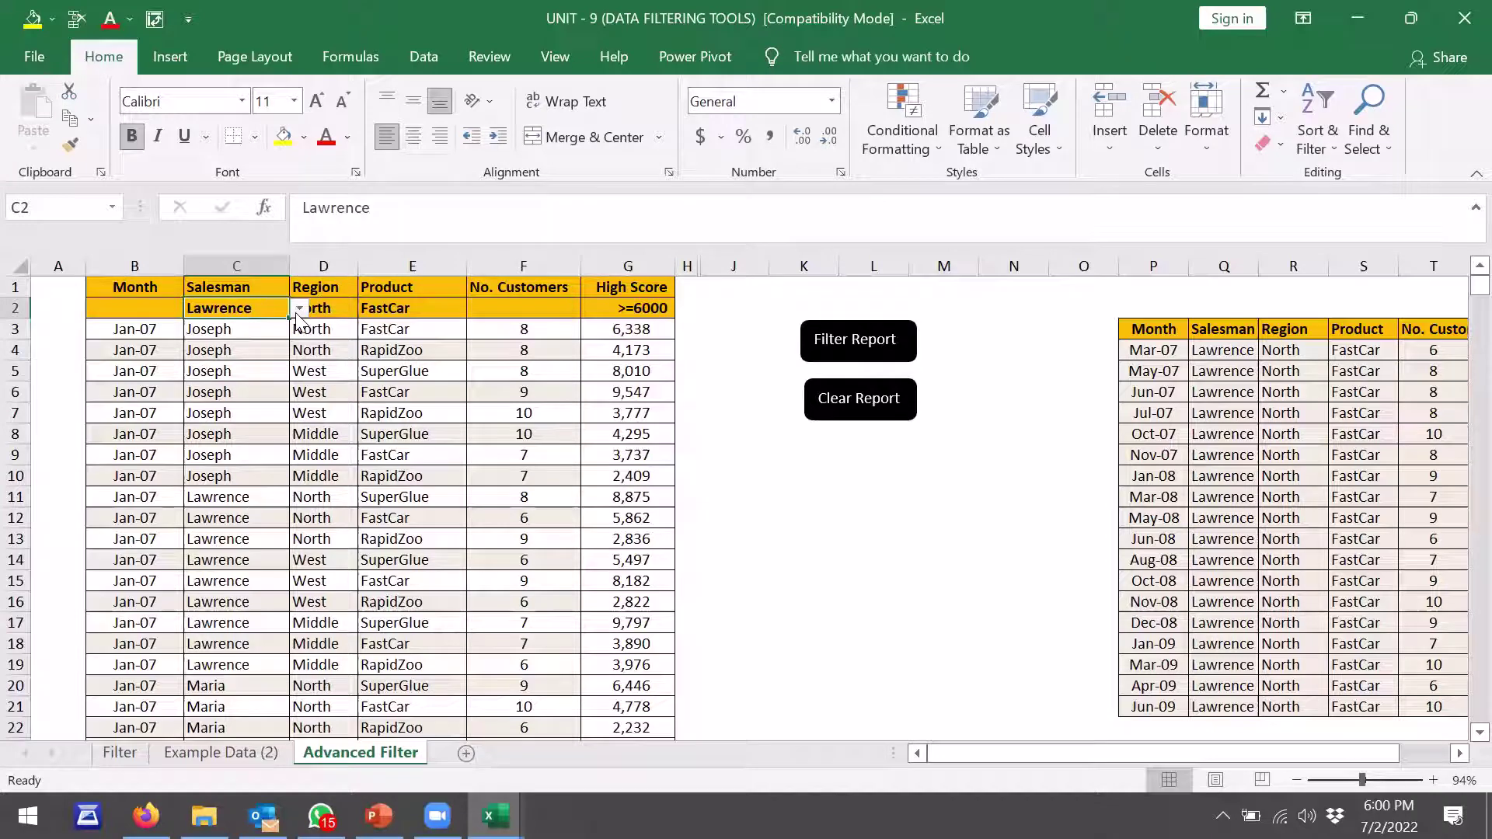
# Set the filter criteria to Salesman Joseph, Region West and Product RapidZoo
pyautogui.click(299, 309)
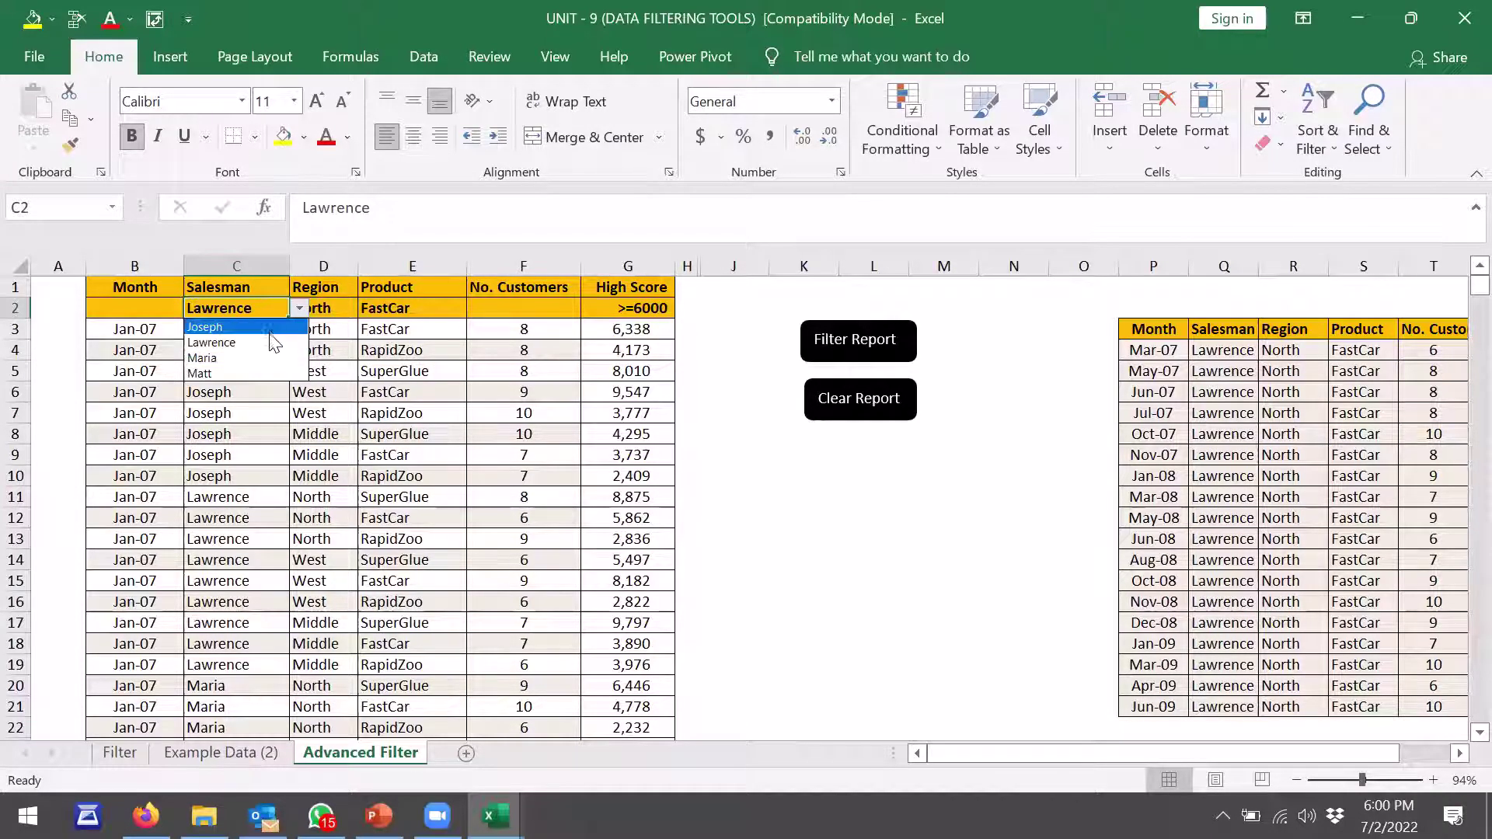
pyautogui.click(269, 328)
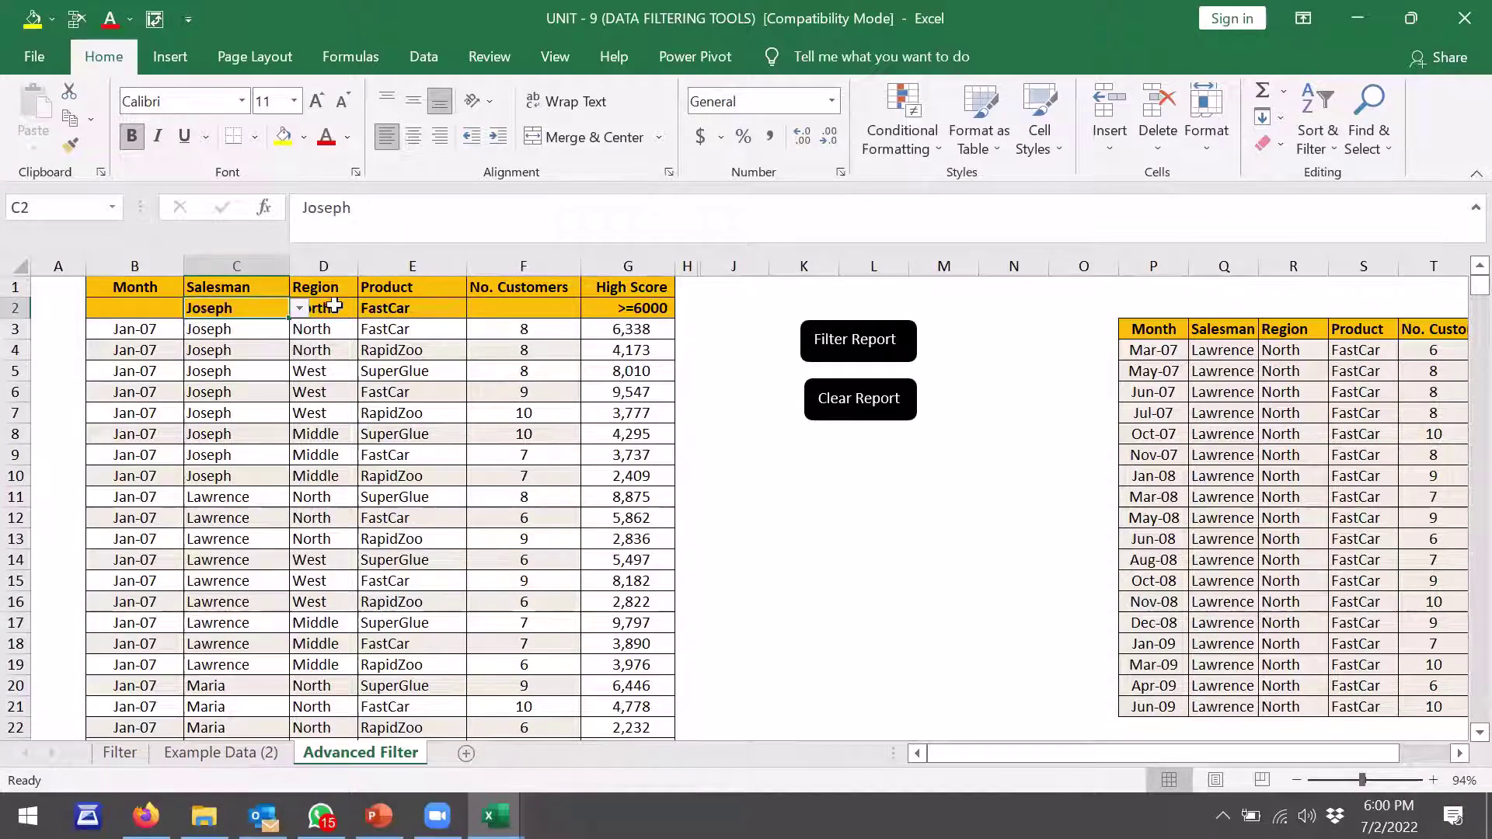
pyautogui.click(334, 308)
pyautogui.click(367, 308)
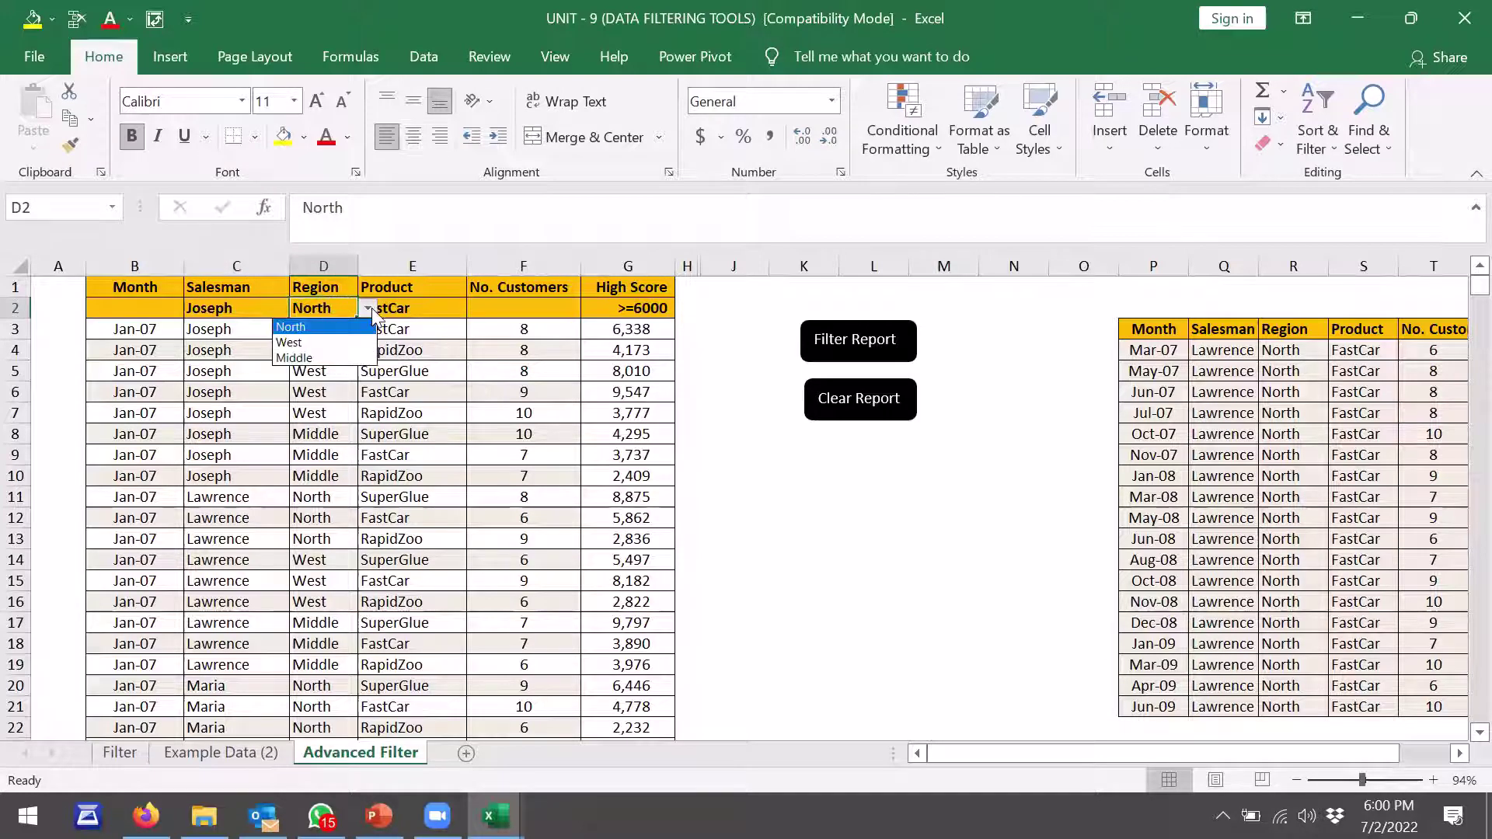
pyautogui.click(338, 344)
pyautogui.click(416, 309)
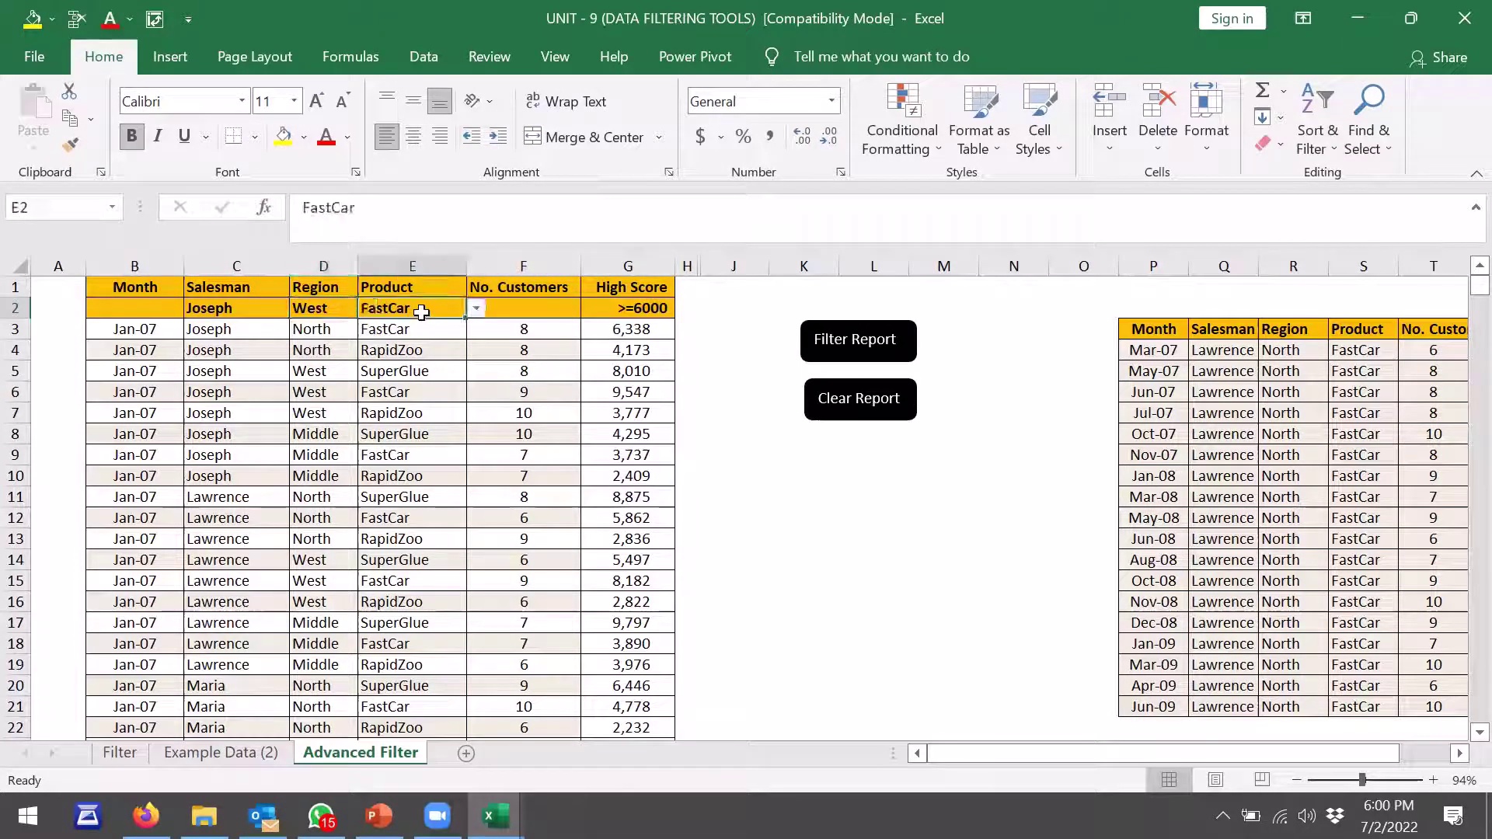
pyautogui.click(477, 309)
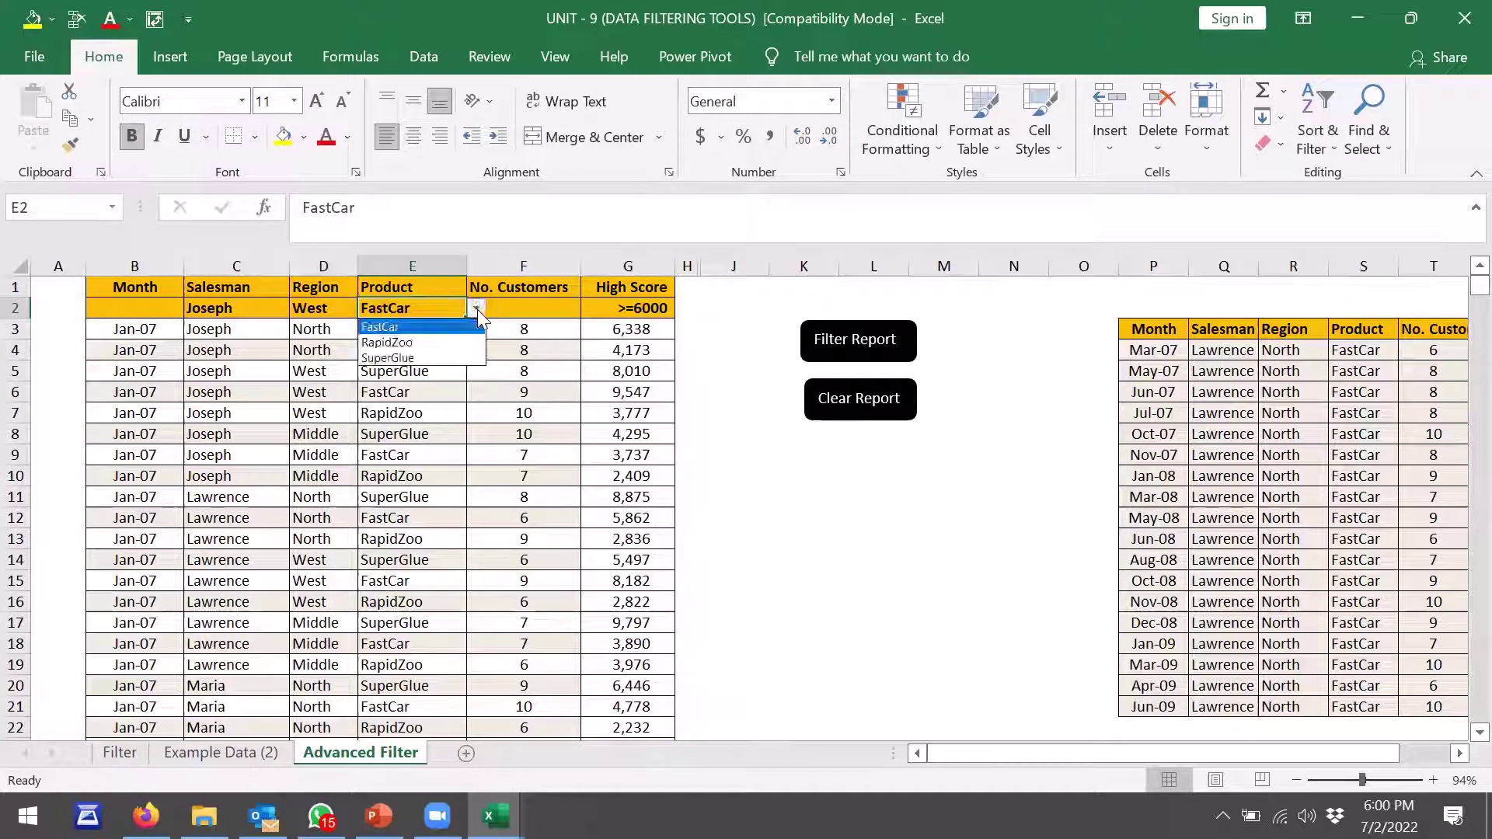
pyautogui.click(432, 342)
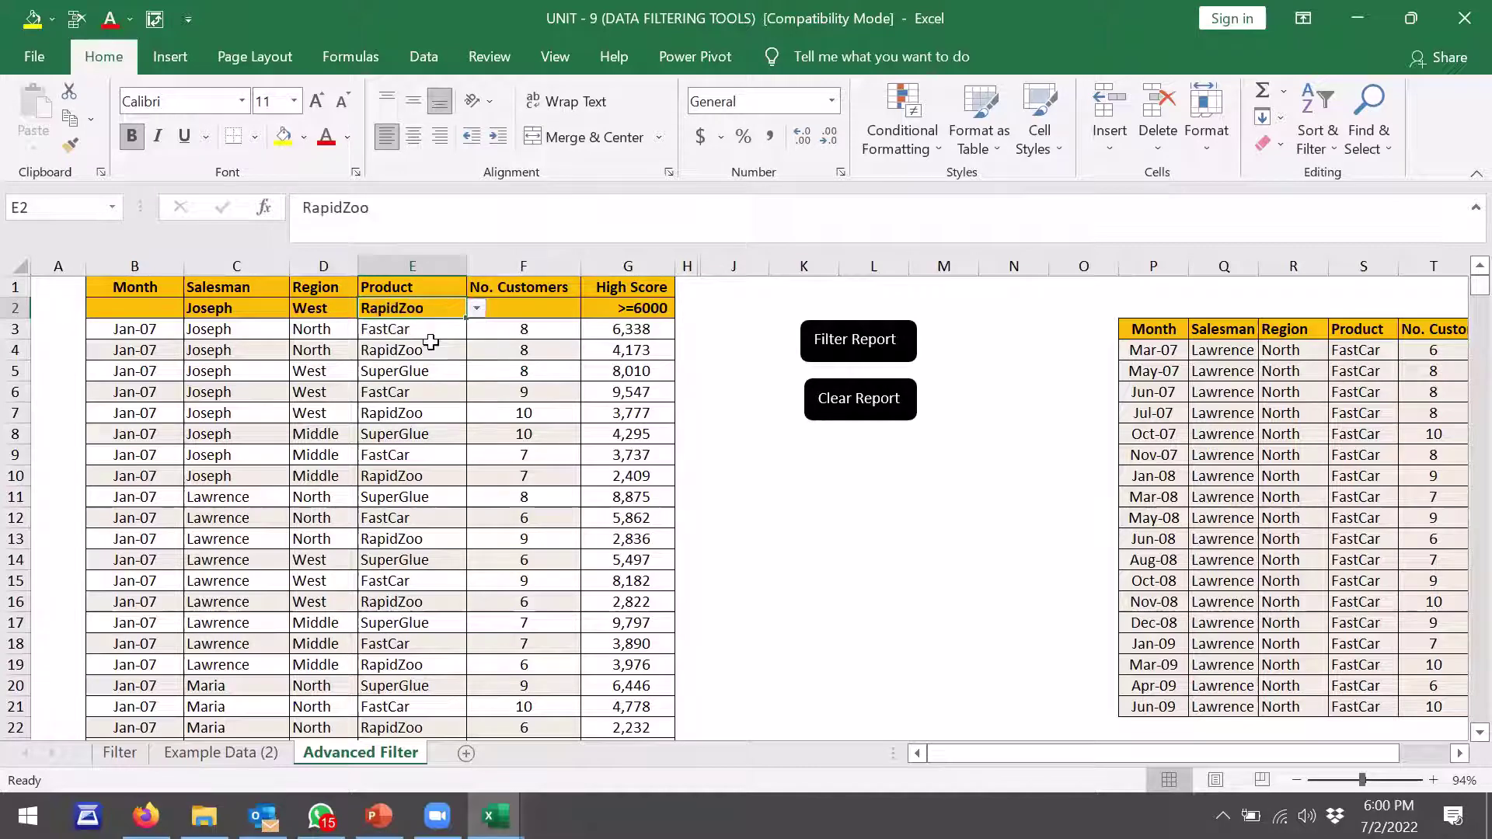
# Clear the old report, re-run Filter Report with the new criteria, and close the Unit 9 workbook
pyautogui.click(858, 404)
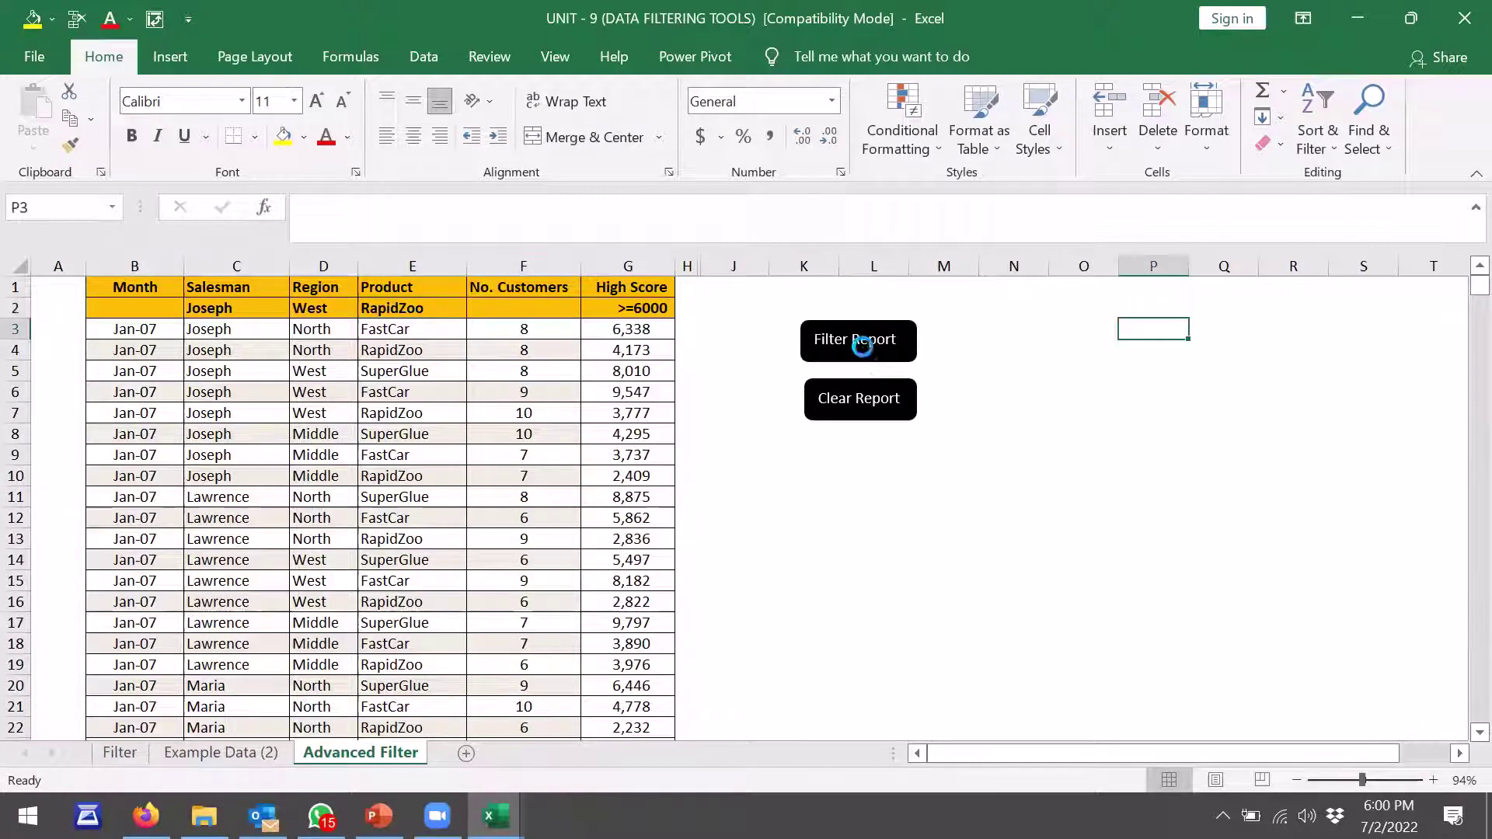
pyautogui.click(860, 342)
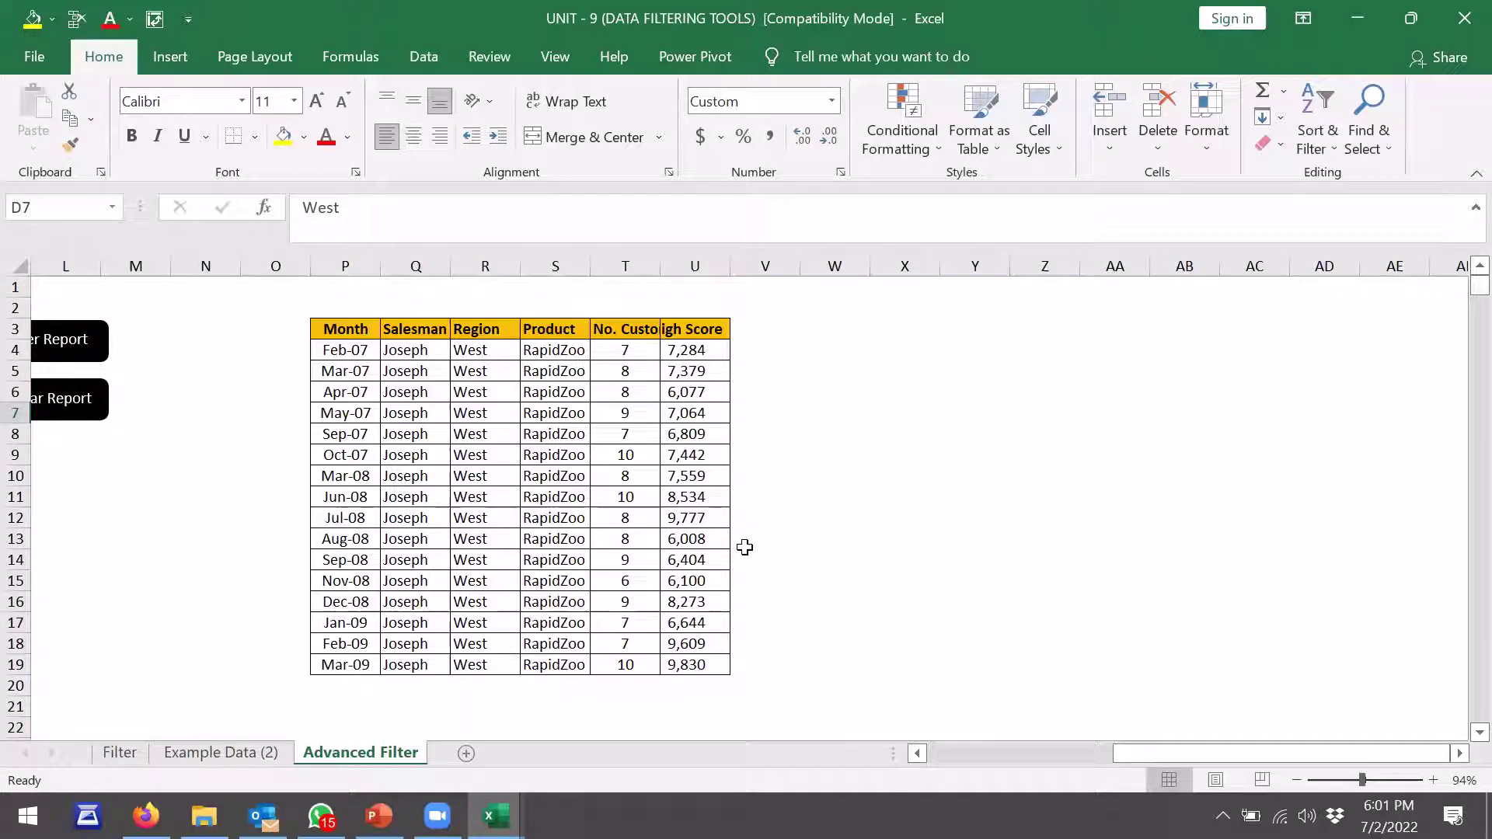
pyautogui.click(1461, 17)
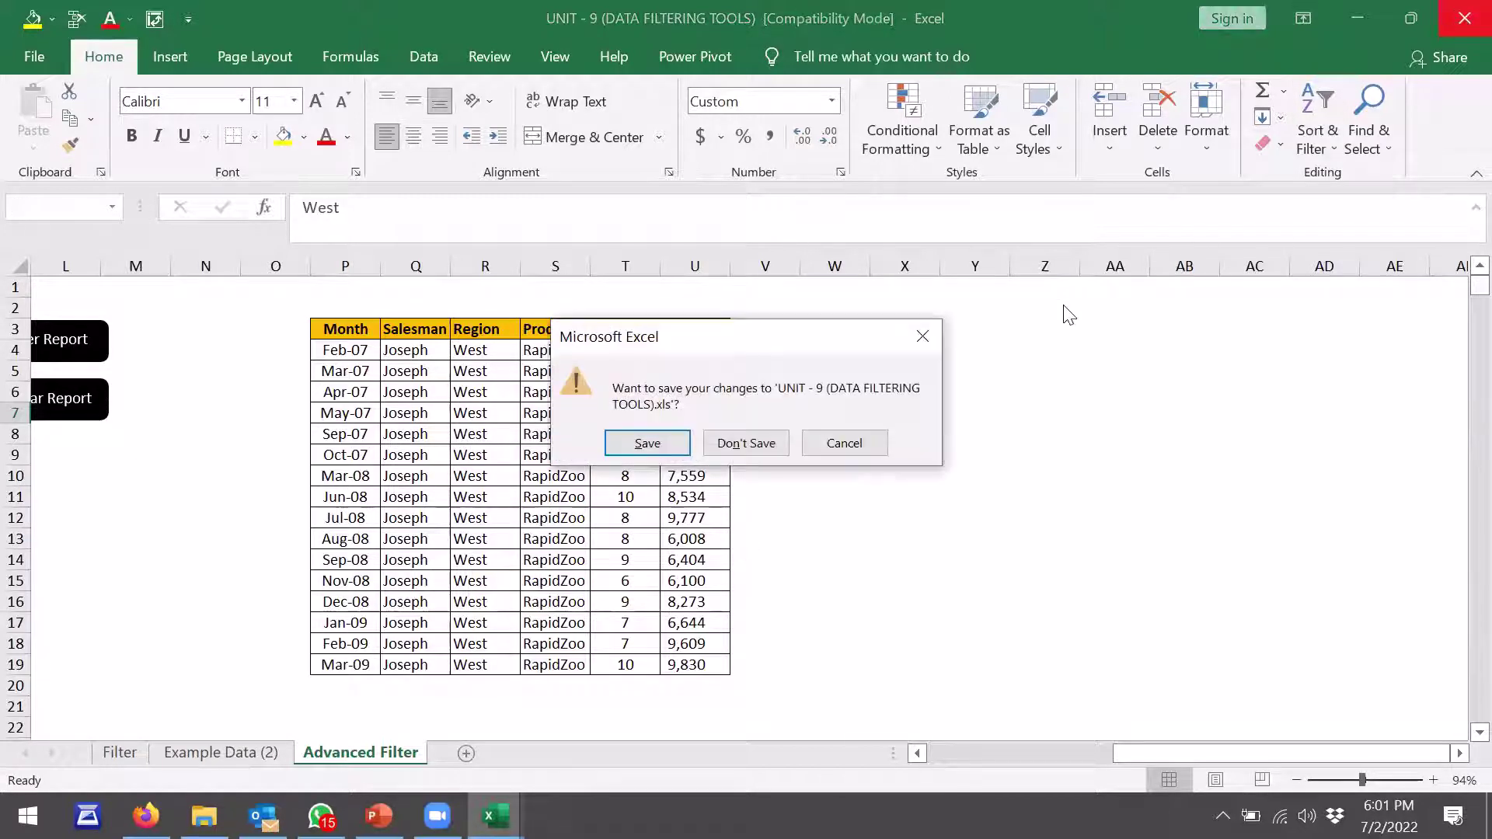
# Choose Don't Save for Unit 9 and open UNIT - 12 (DATA MANAGEMENT TOOLS) from Module # 3
pyautogui.click(746, 446)
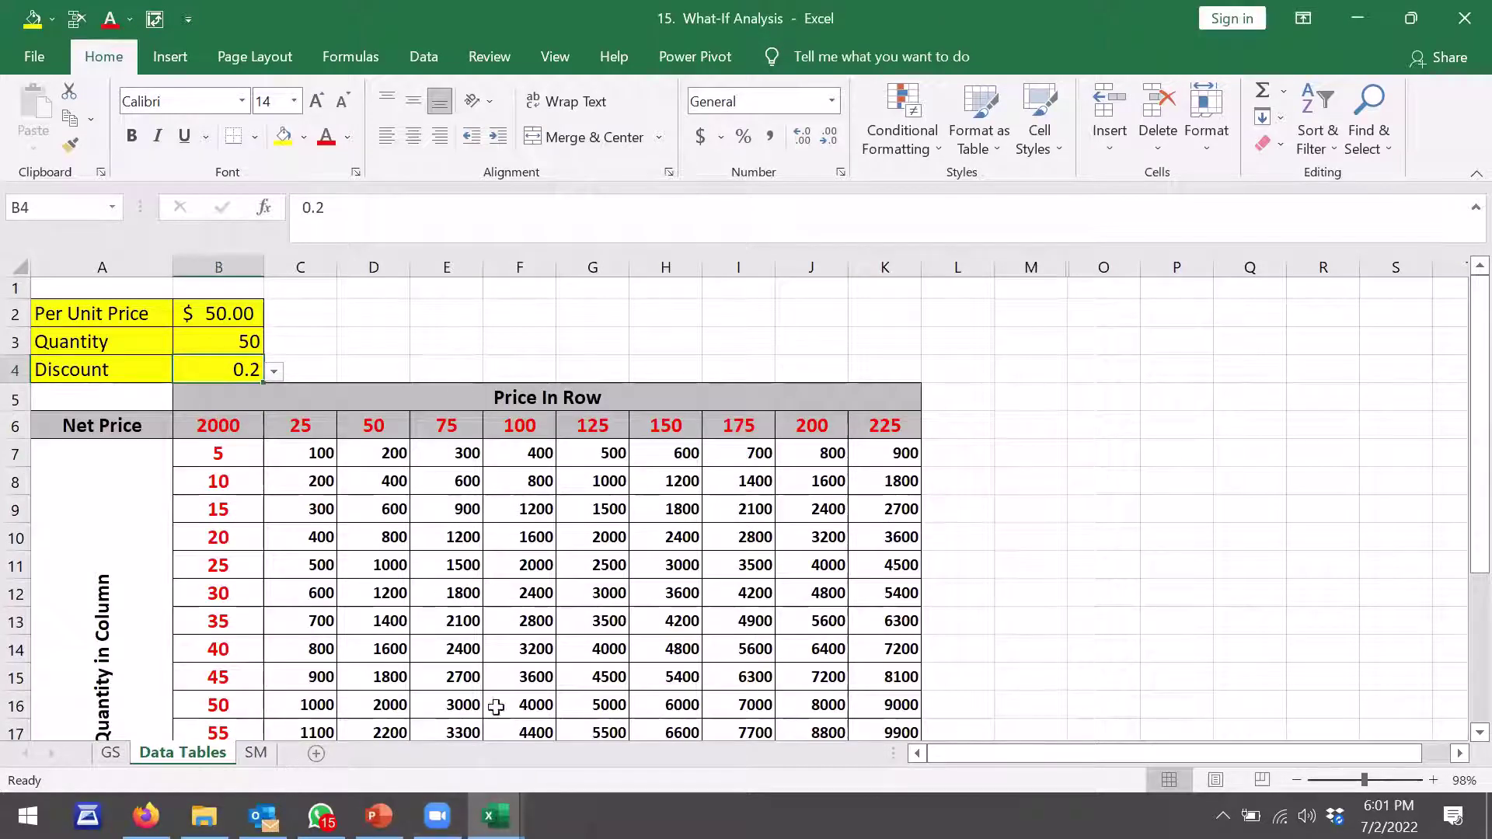
pyautogui.click(204, 816)
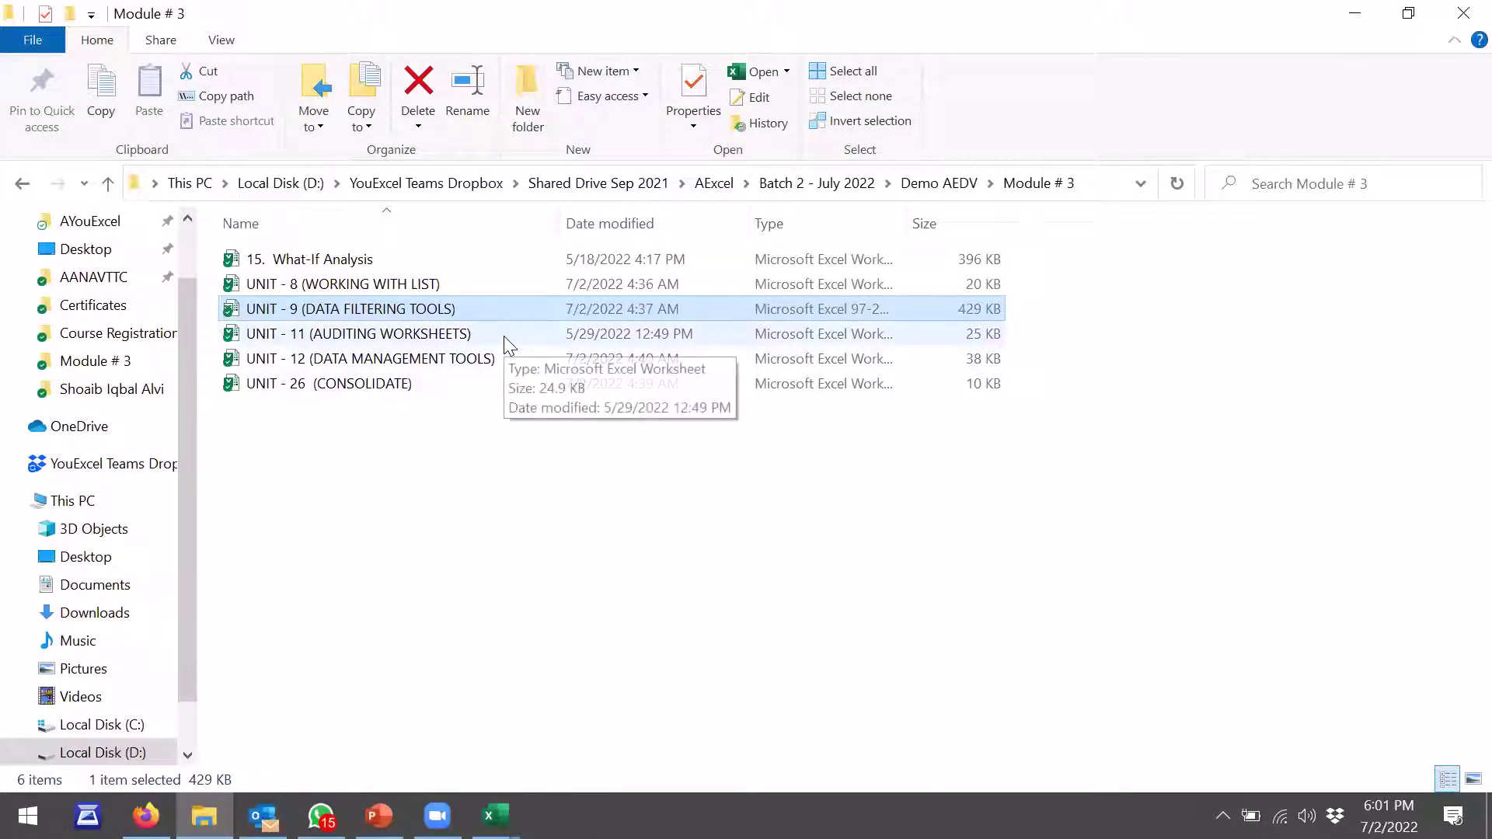
pyautogui.moveTo(358, 333)
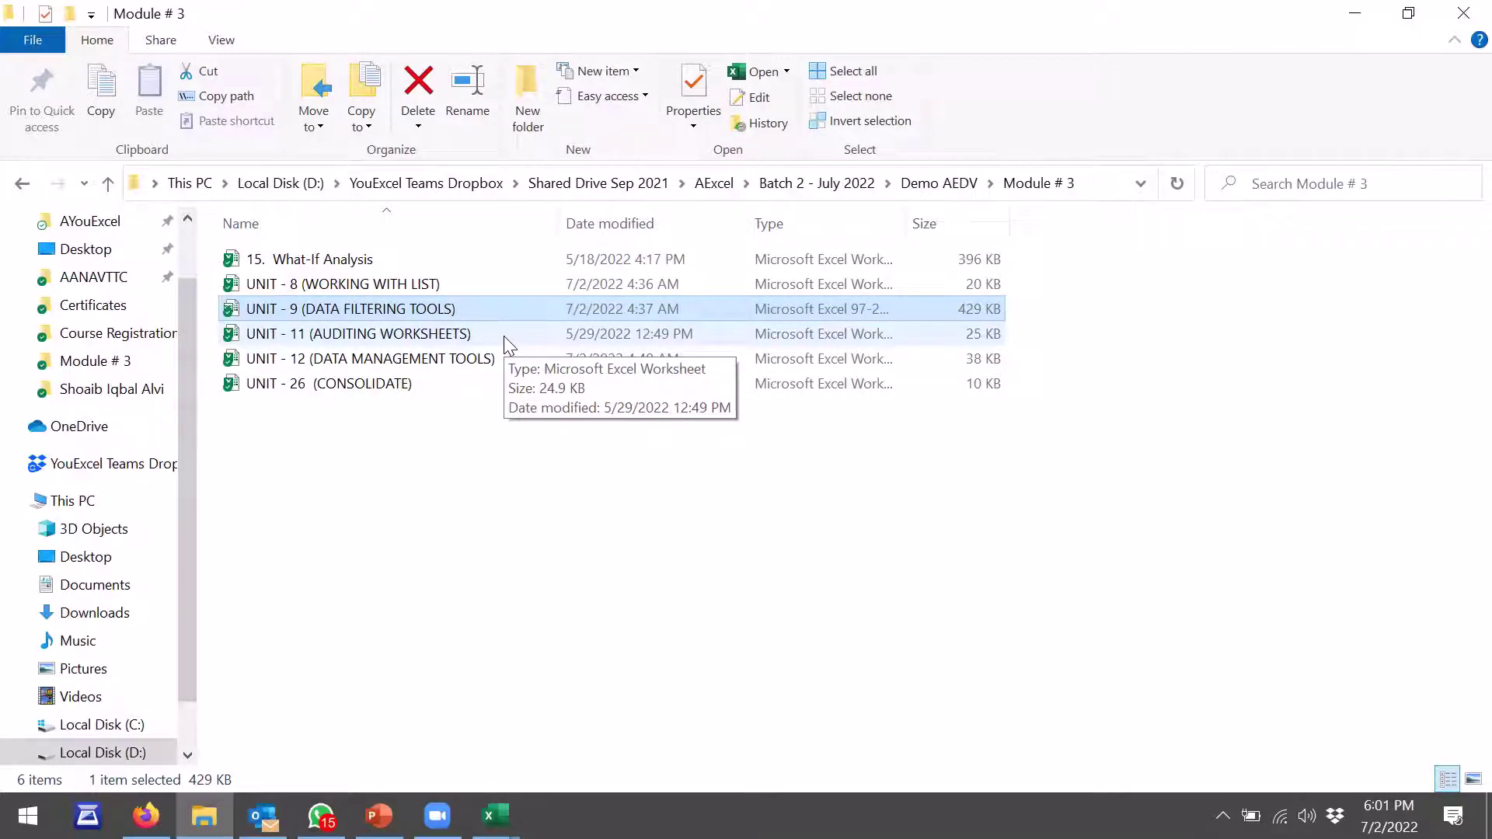
pyautogui.click(466, 365)
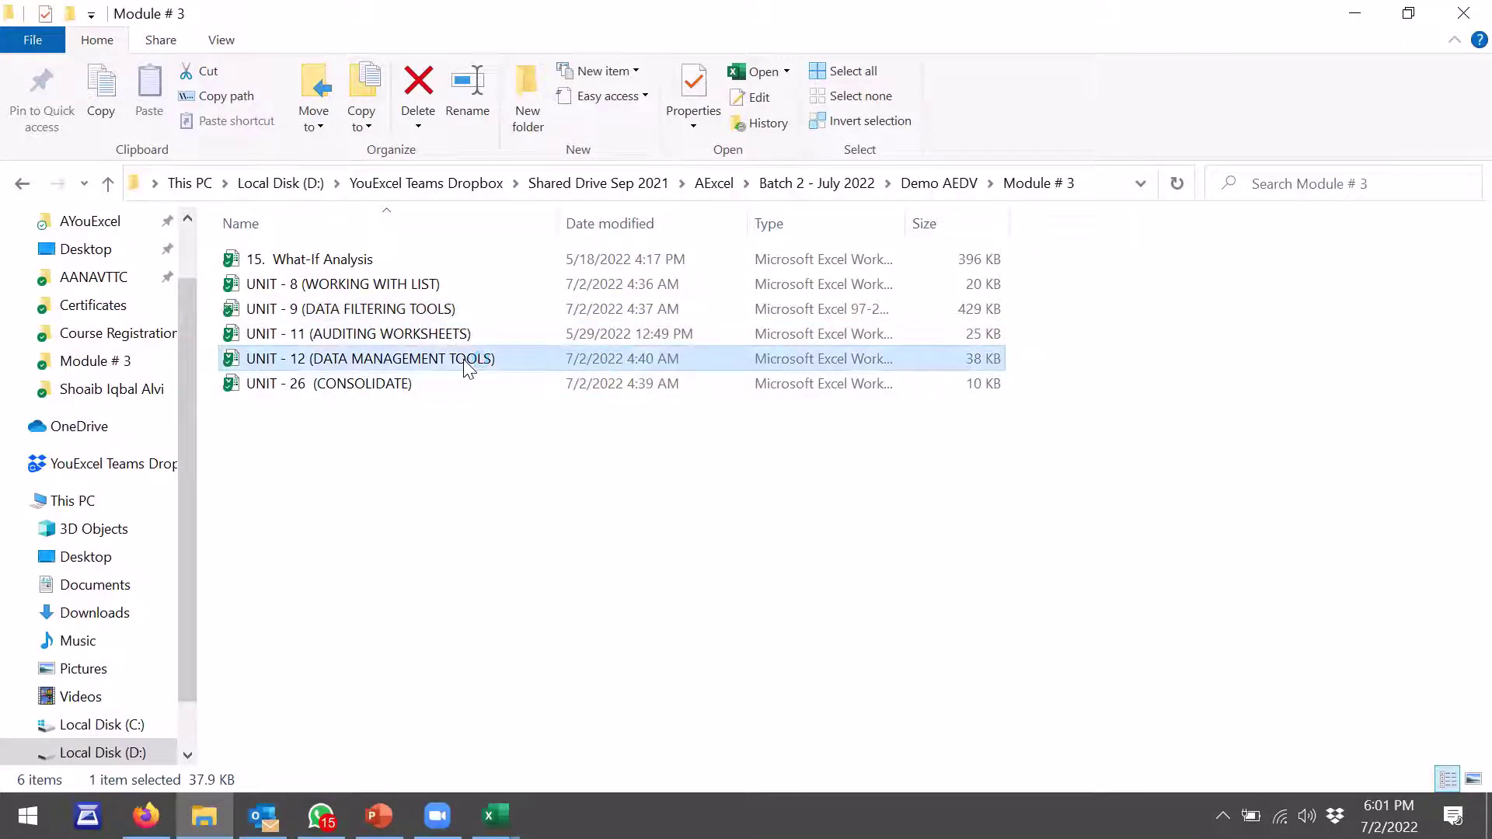
pyautogui.hotkey('alt', 'Tab')
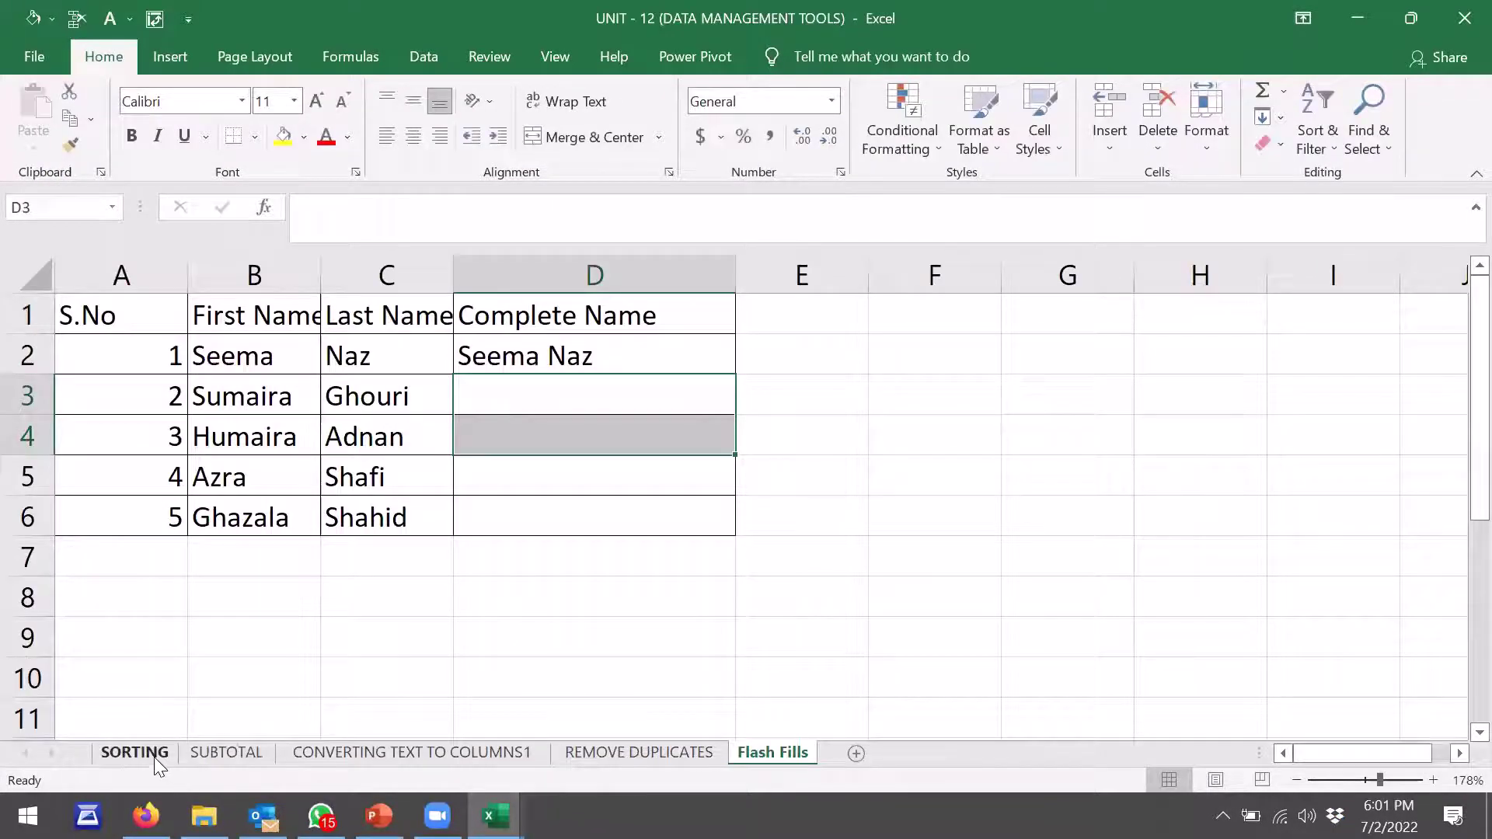
# Check the SORTING sheet's Sort levels (Department A to Z, Salary largest first) without applying, then go to SUBTOTAL
pyautogui.click(140, 752)
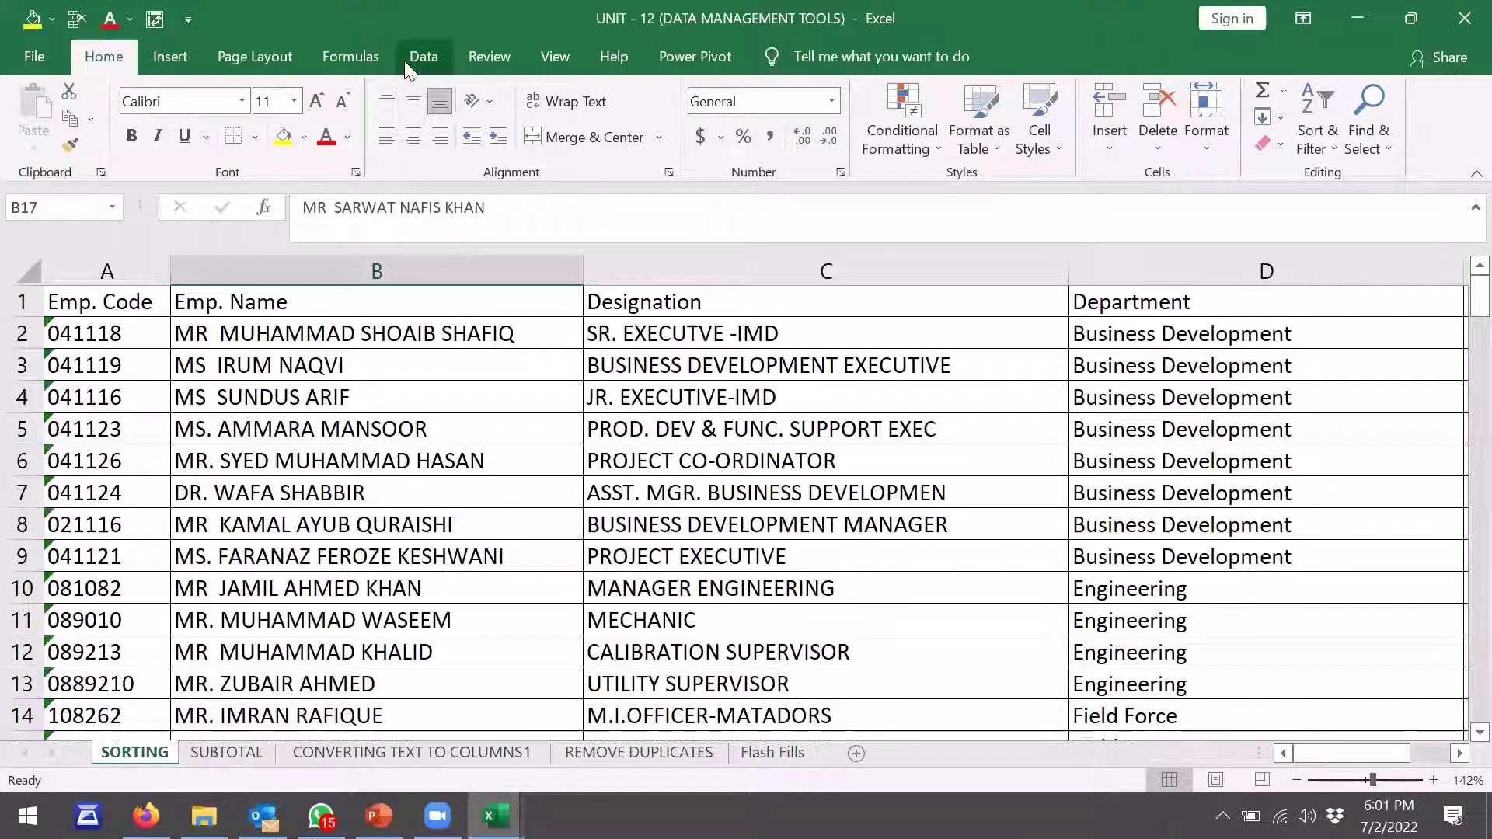
pyautogui.click(423, 58)
pyautogui.click(516, 106)
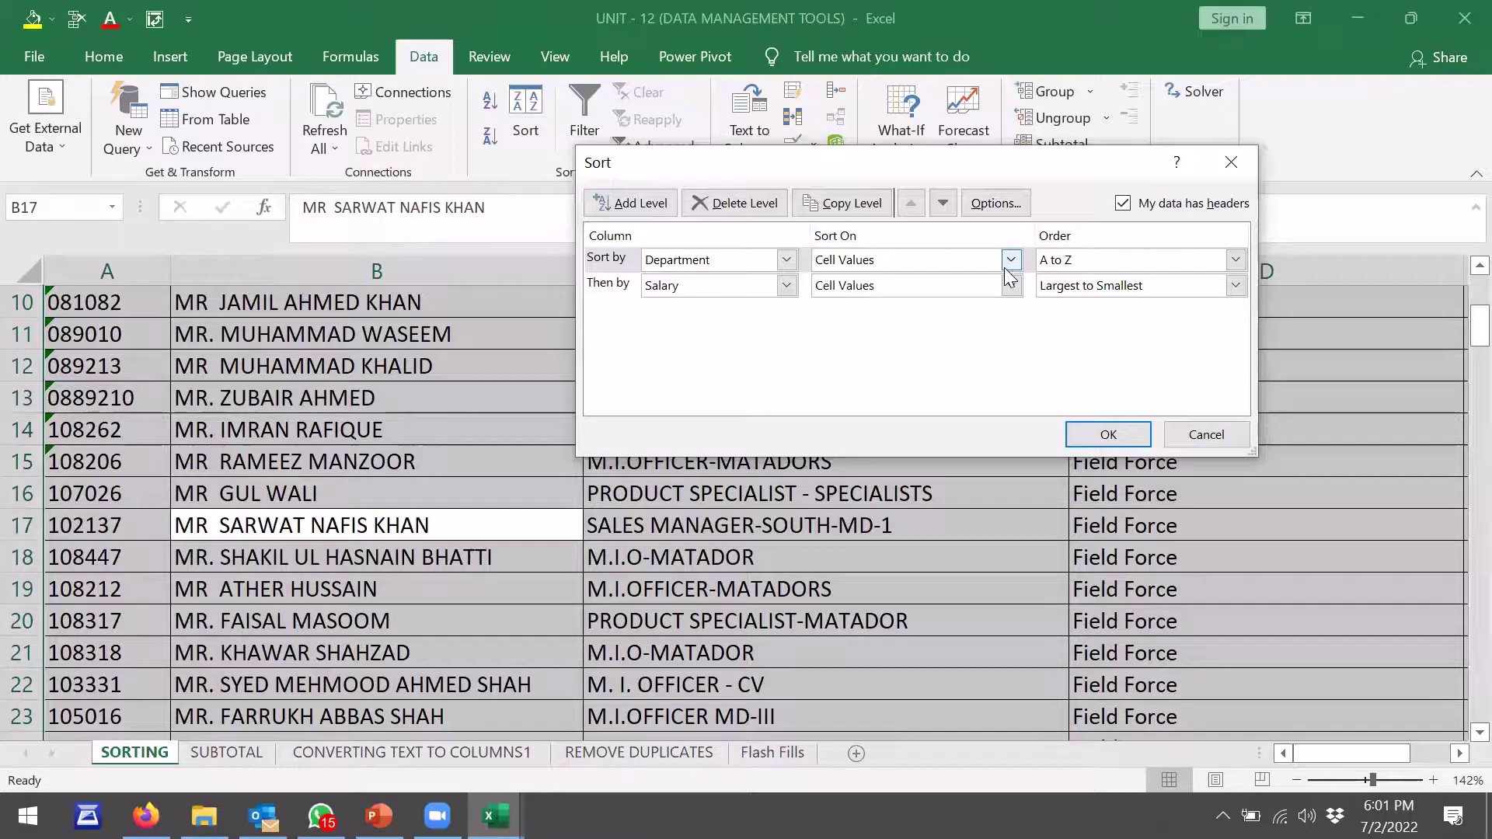
pyautogui.click(1229, 165)
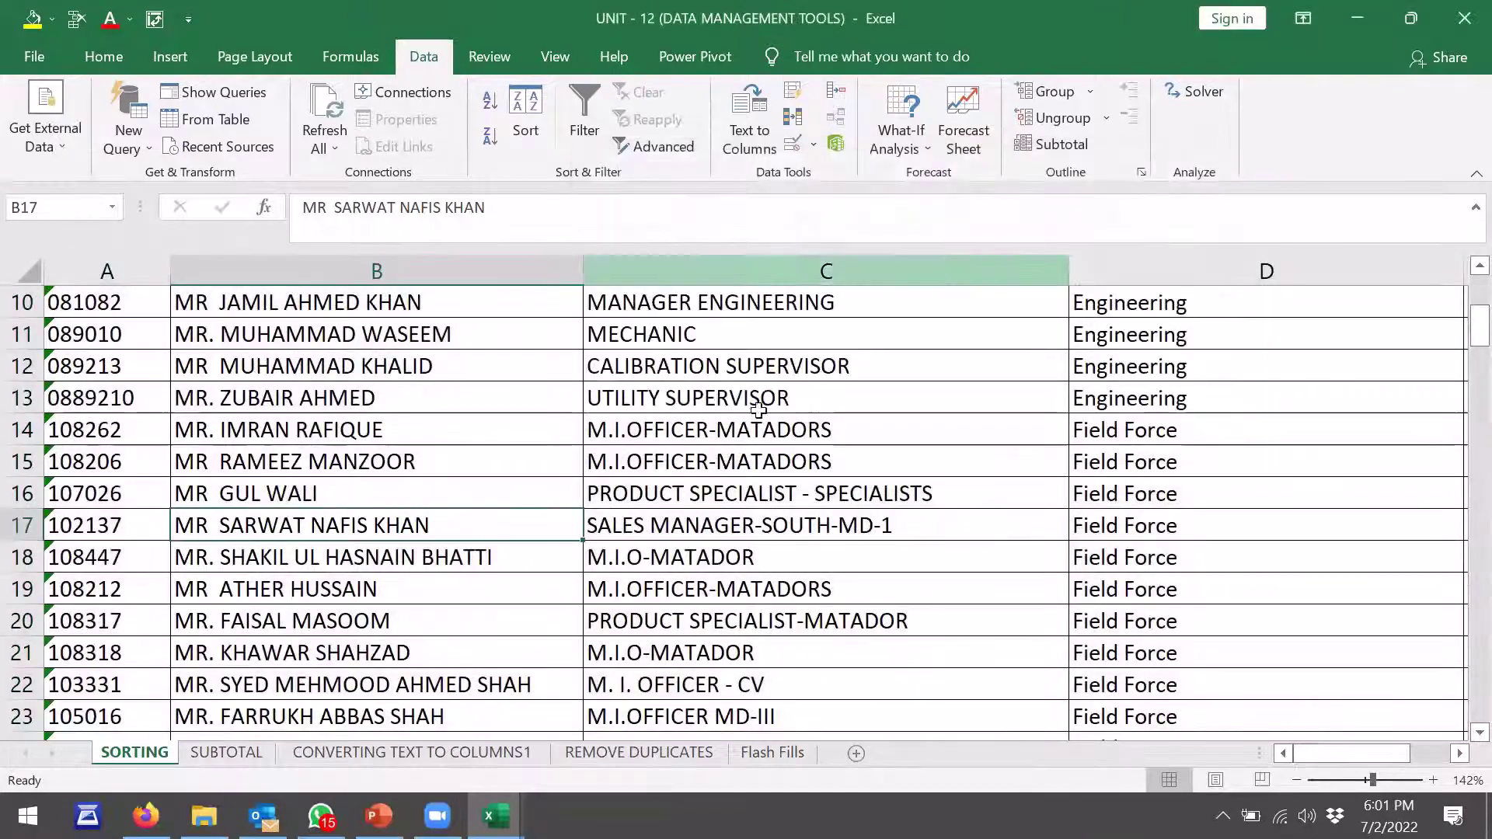
pyautogui.click(225, 754)
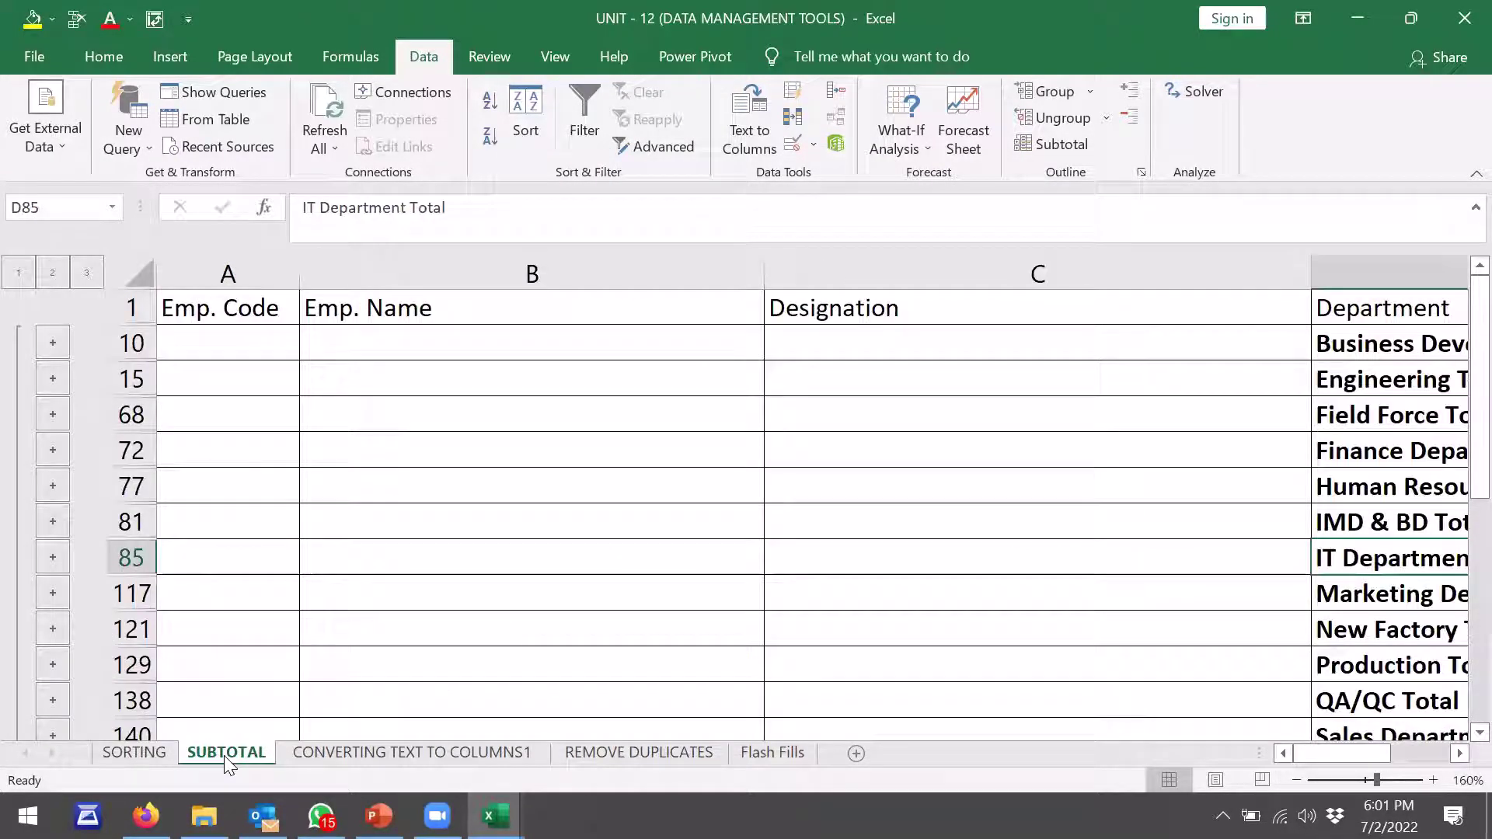
# Expand the outline to level 3, inspect E10's SUBTOTAL formula, collapse to level 2, then go to CONVERTING TEXT TO COLUMNS1
pyautogui.click(322, 607)
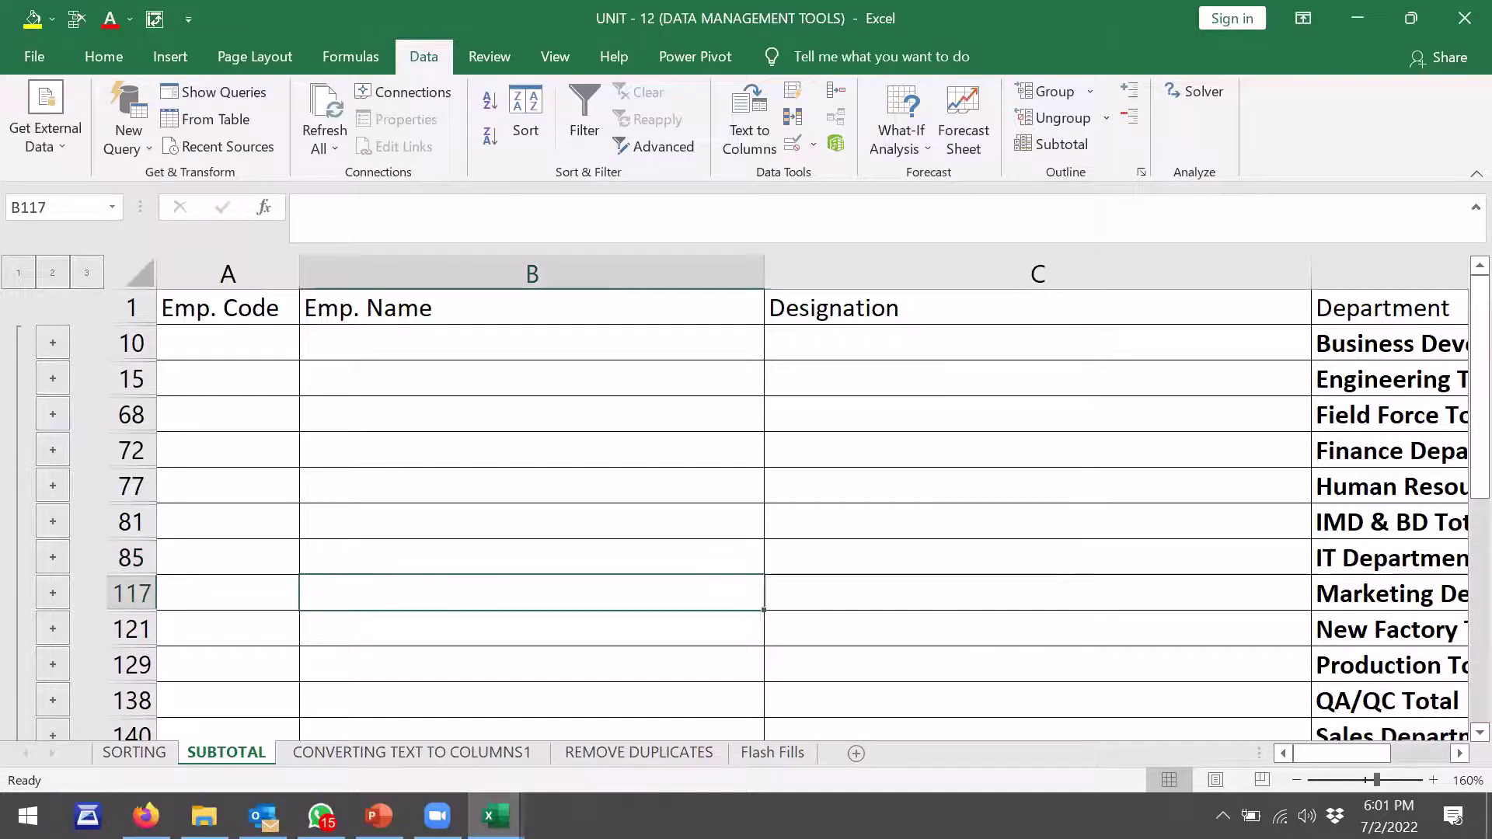
pyautogui.click(1361, 779)
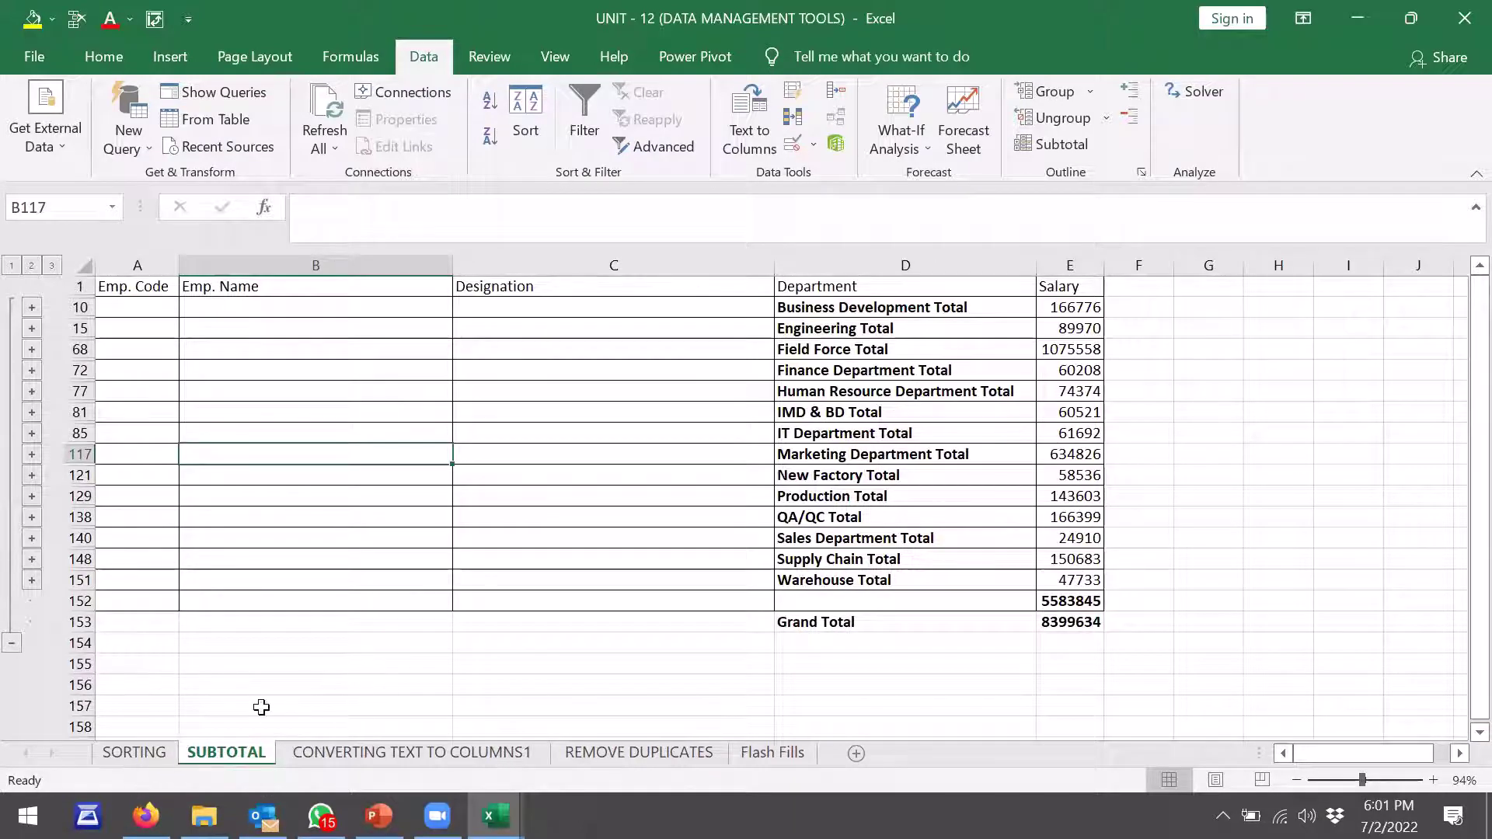
pyautogui.click(52, 266)
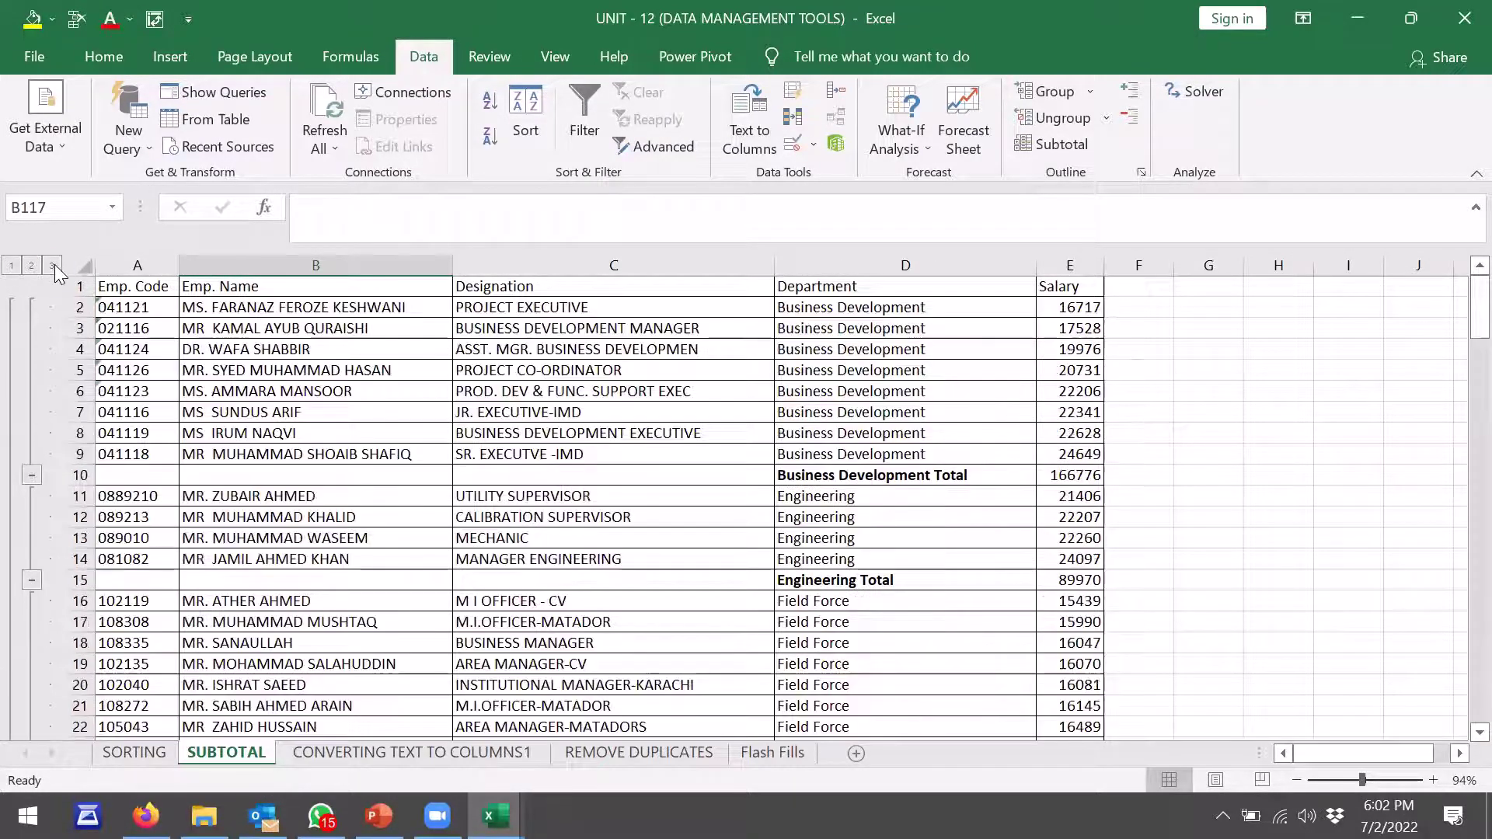
pyautogui.click(921, 479)
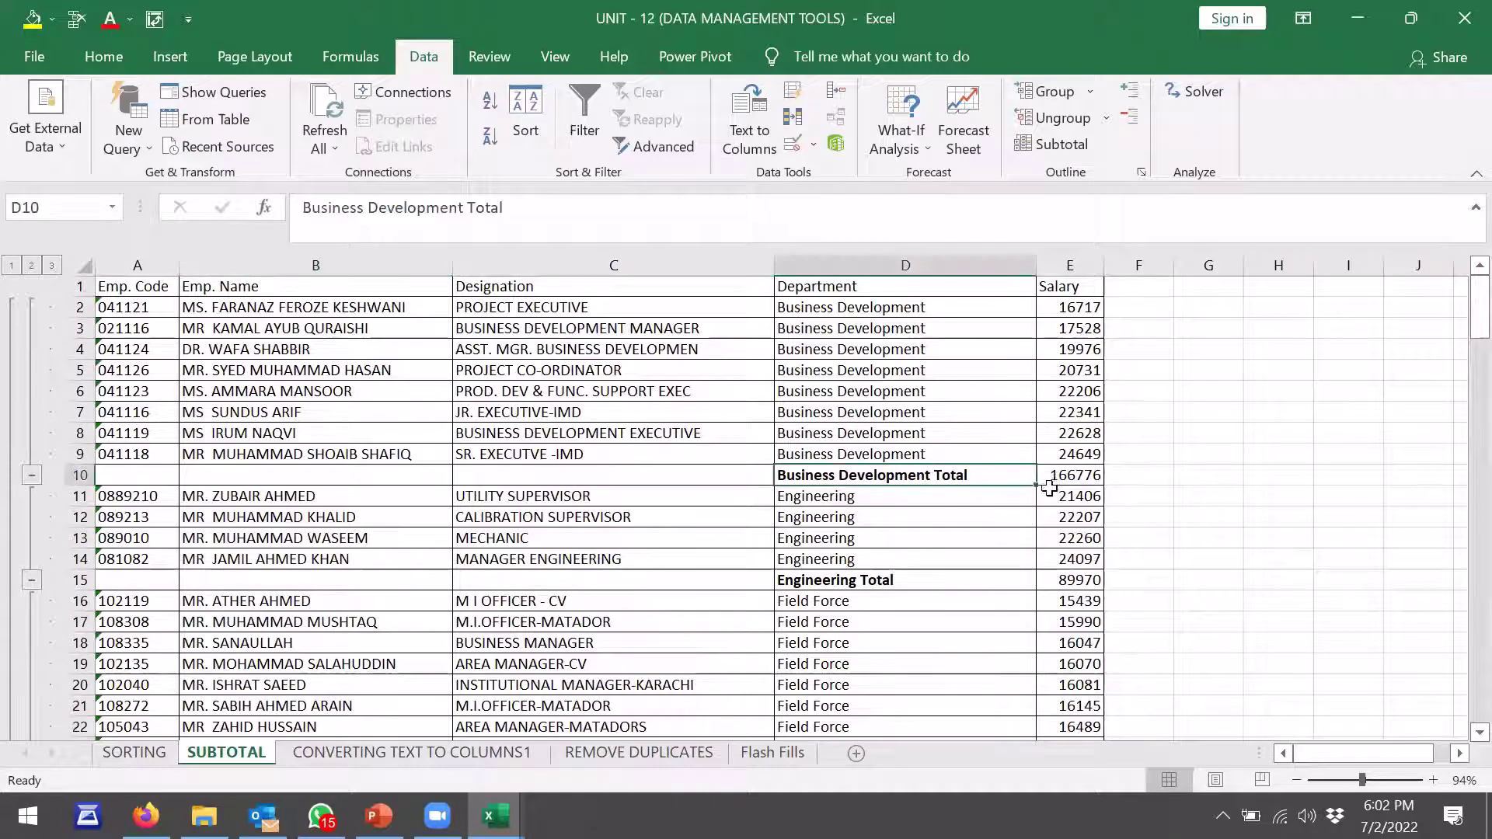
pyautogui.click(1058, 478)
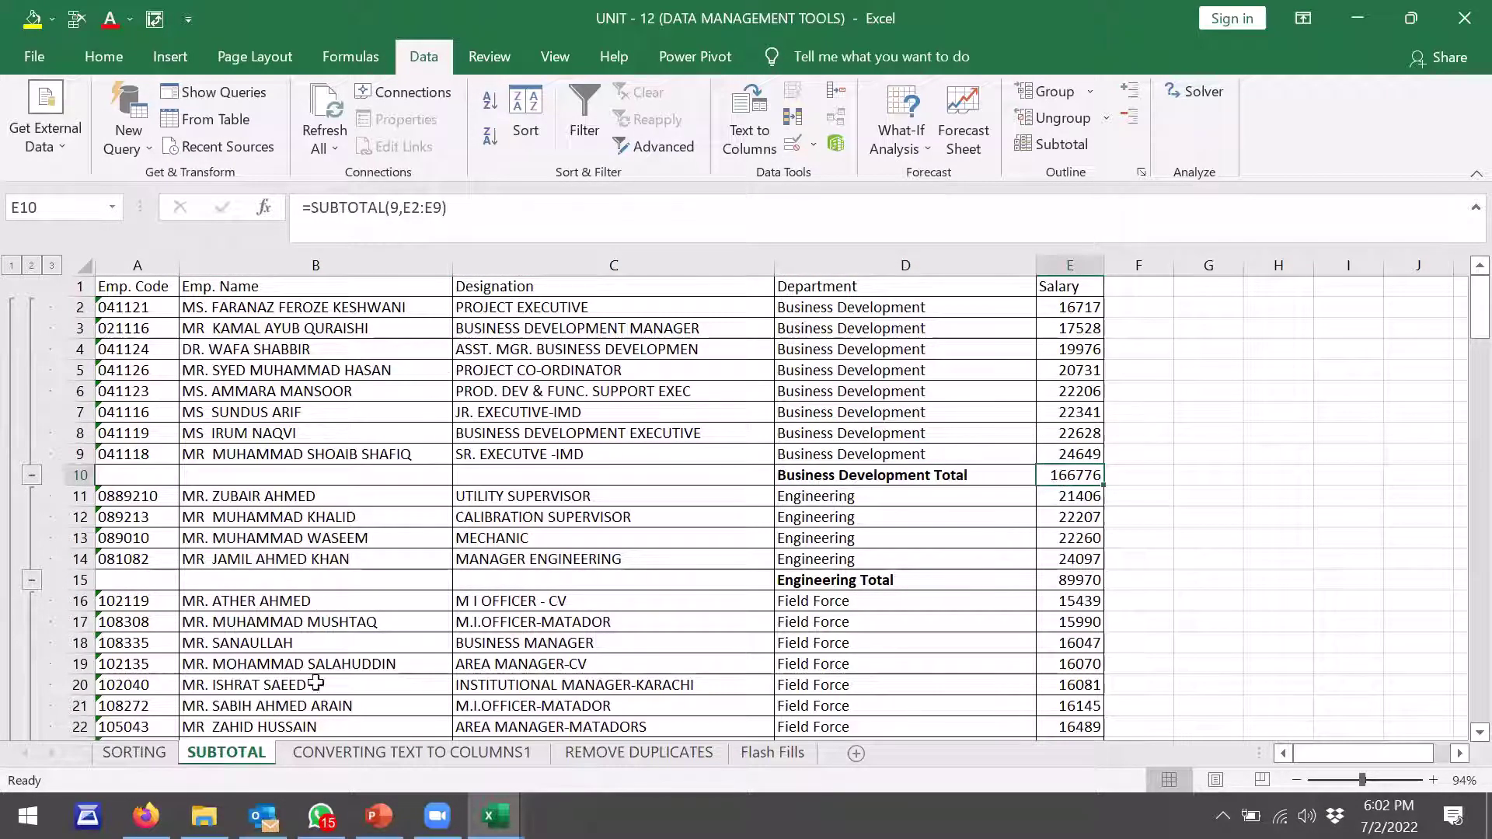
pyautogui.click(31, 267)
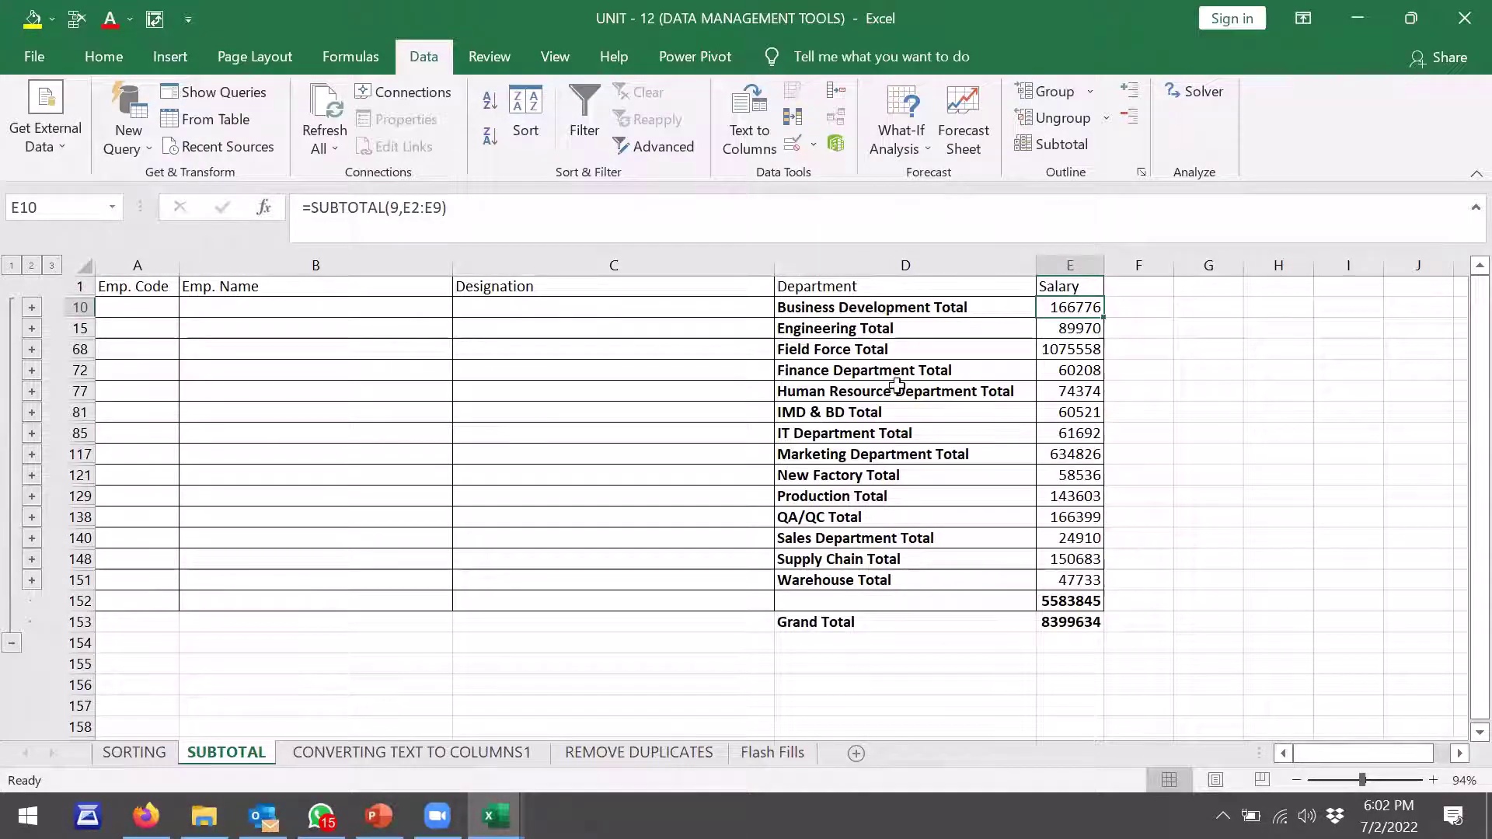
pyautogui.click(428, 758)
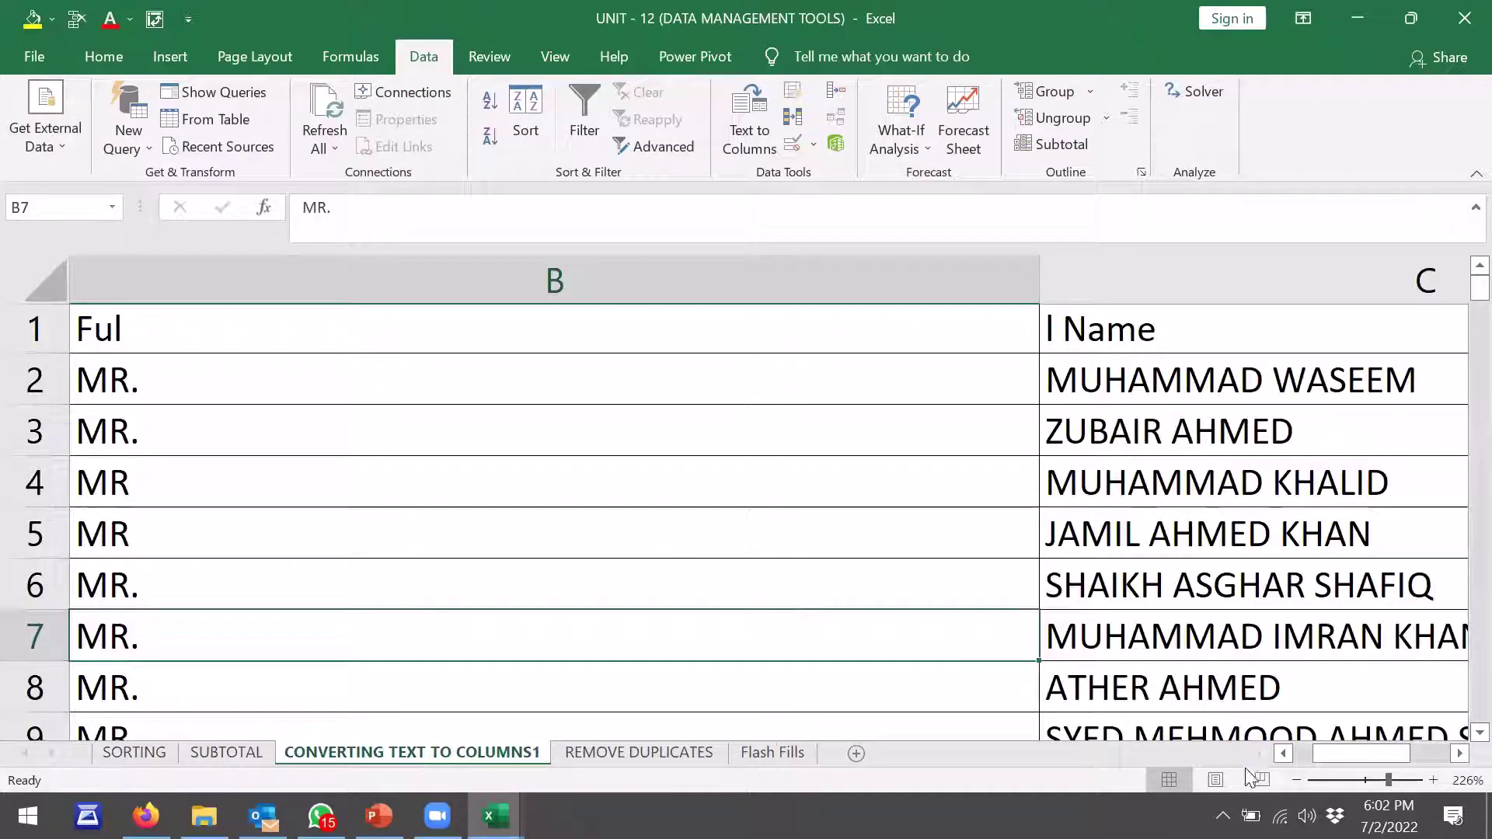
# Zoom to 89%, view the REMOVE DUPLICATES sheet, then the Flash Fills sheet's Complete Name in D2
pyautogui.click(1358, 779)
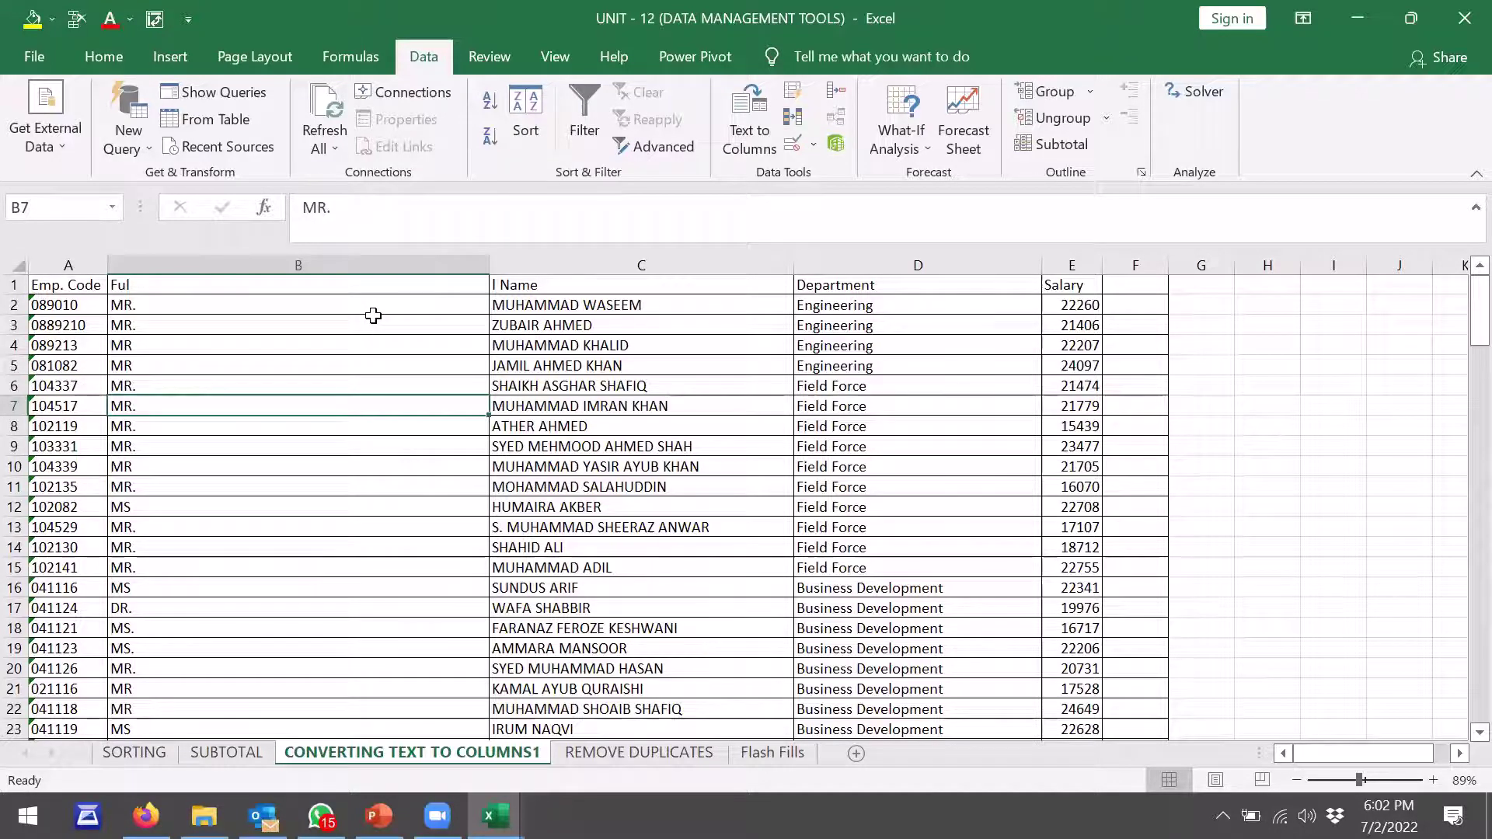
pyautogui.click(620, 754)
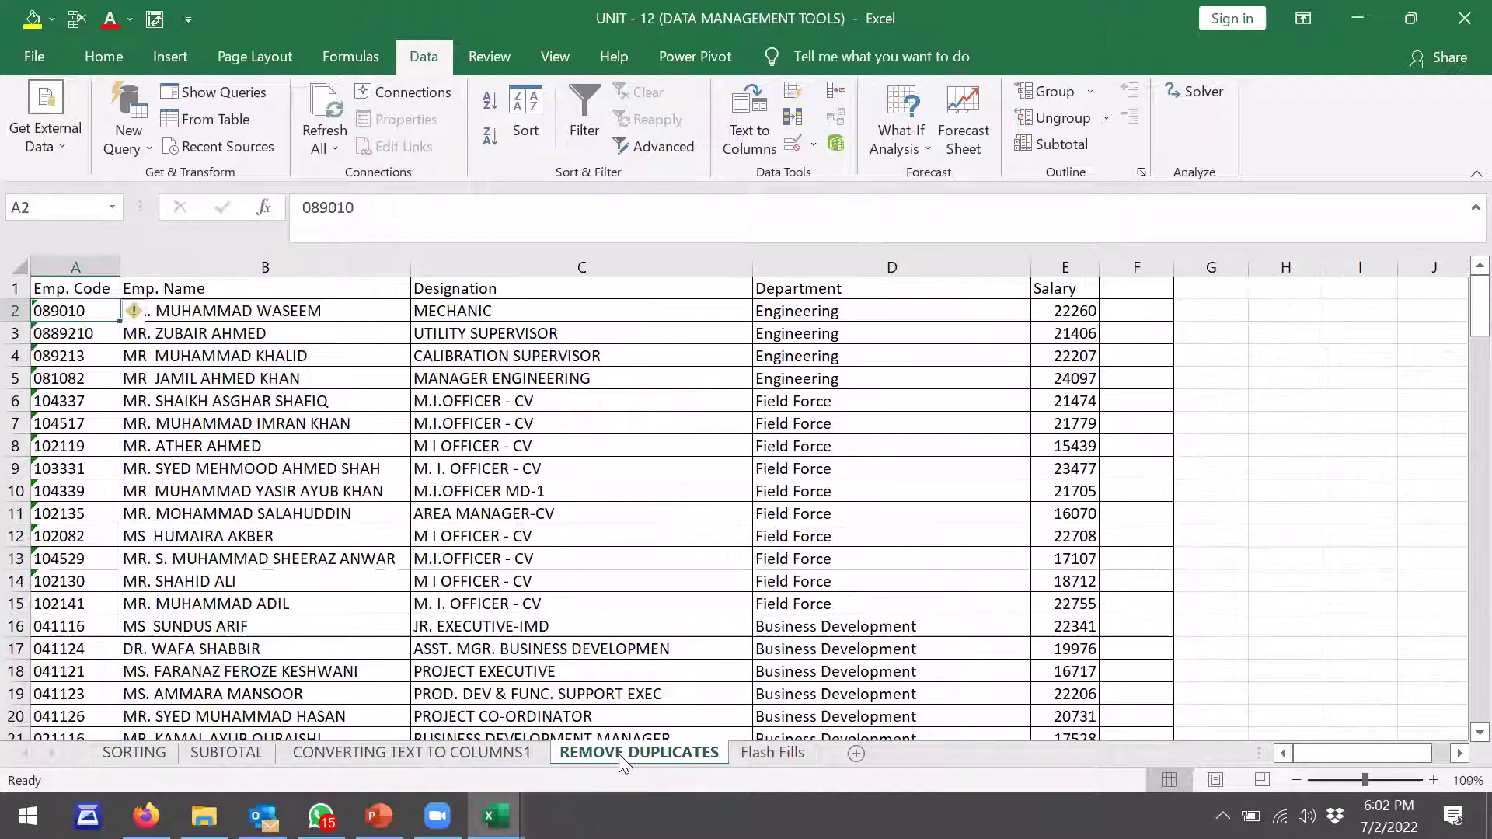
pyautogui.click(784, 755)
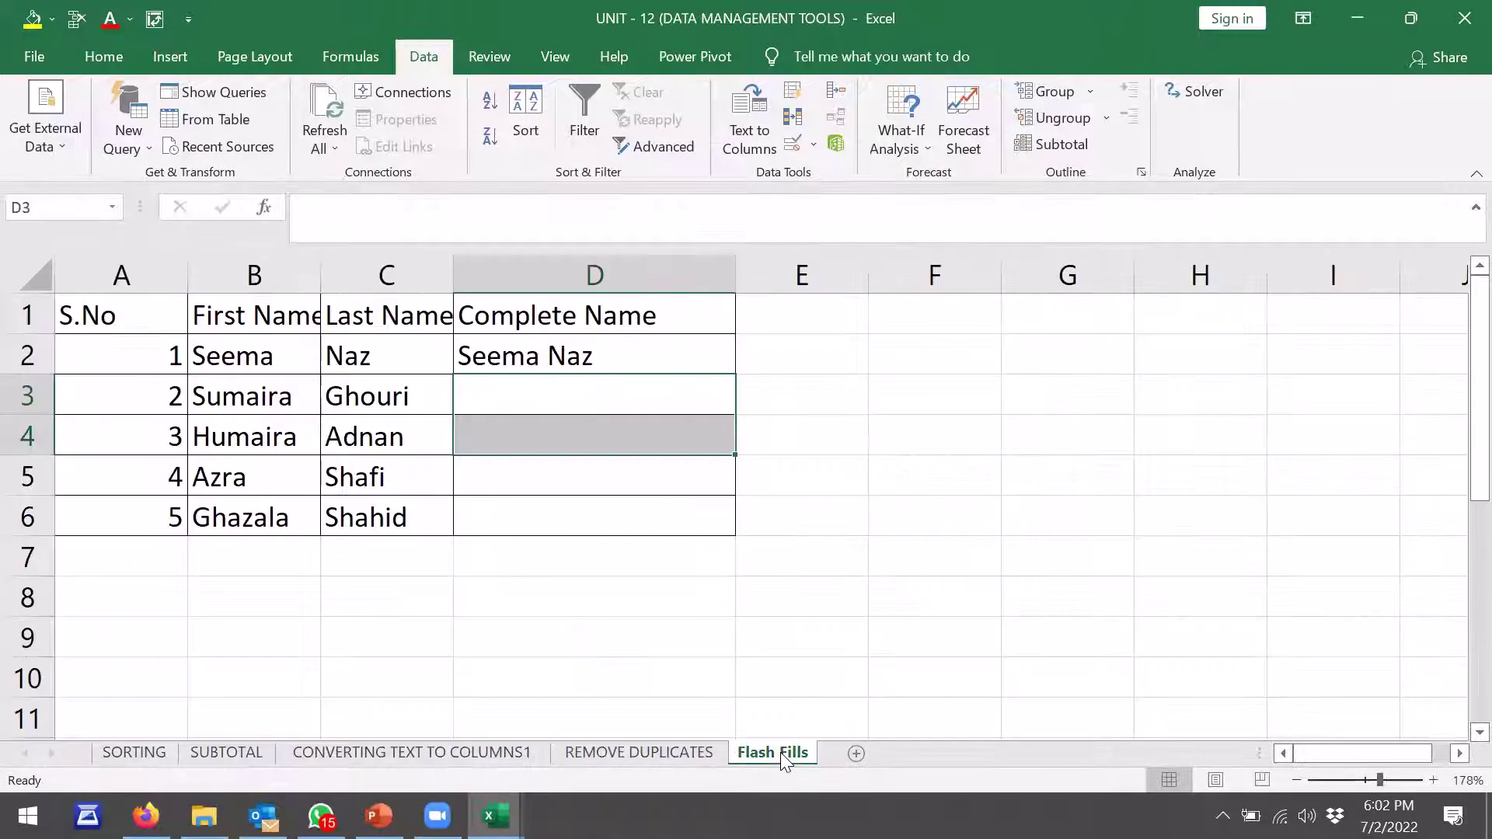
pyautogui.click(583, 359)
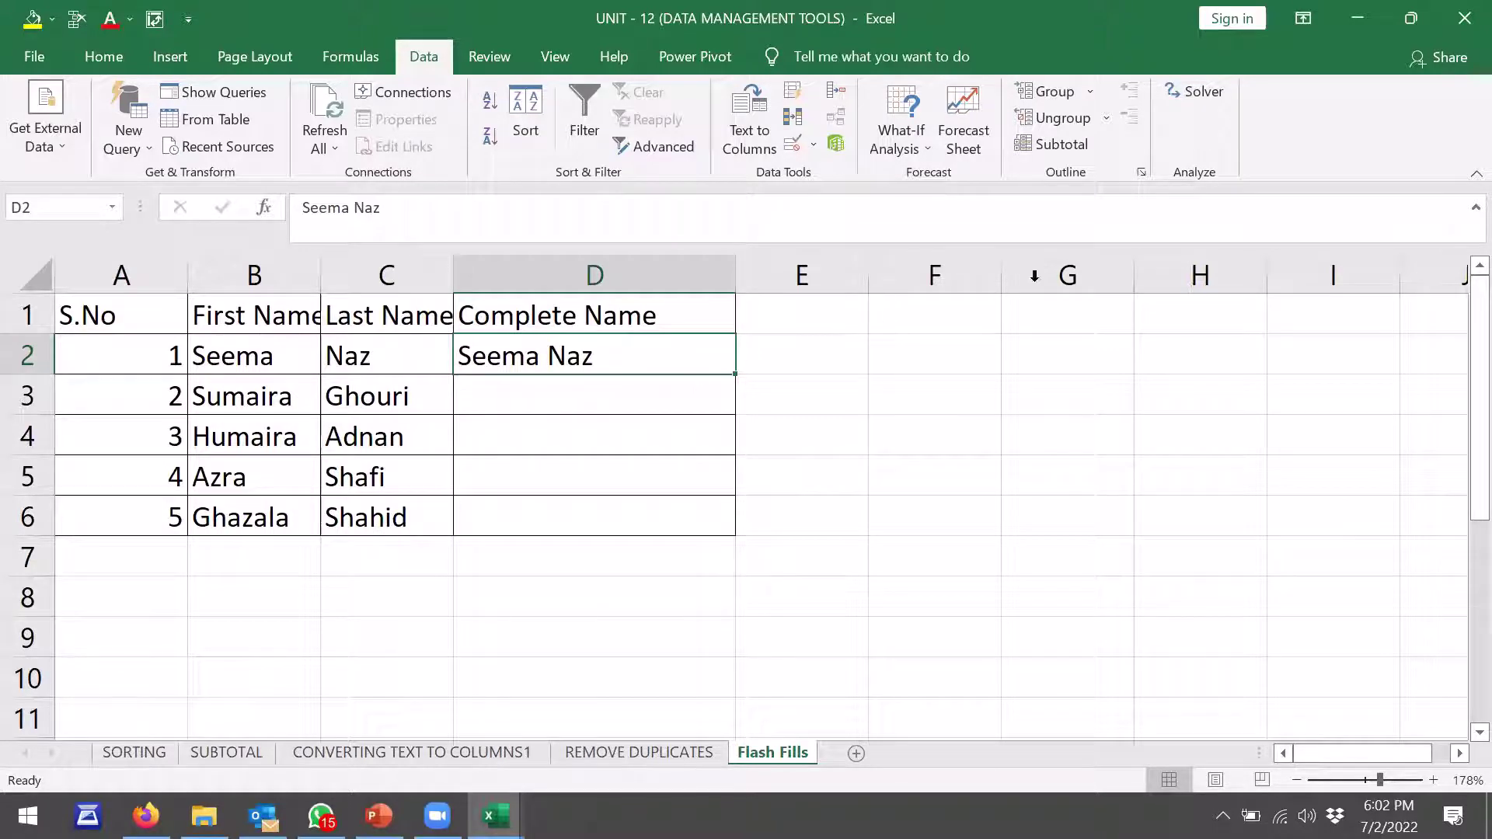
# Close UNIT - 12 without saving and open UNIT - 26 (CONSOLIDATE) from the Module # 3 folder
pyautogui.click(1464, 19)
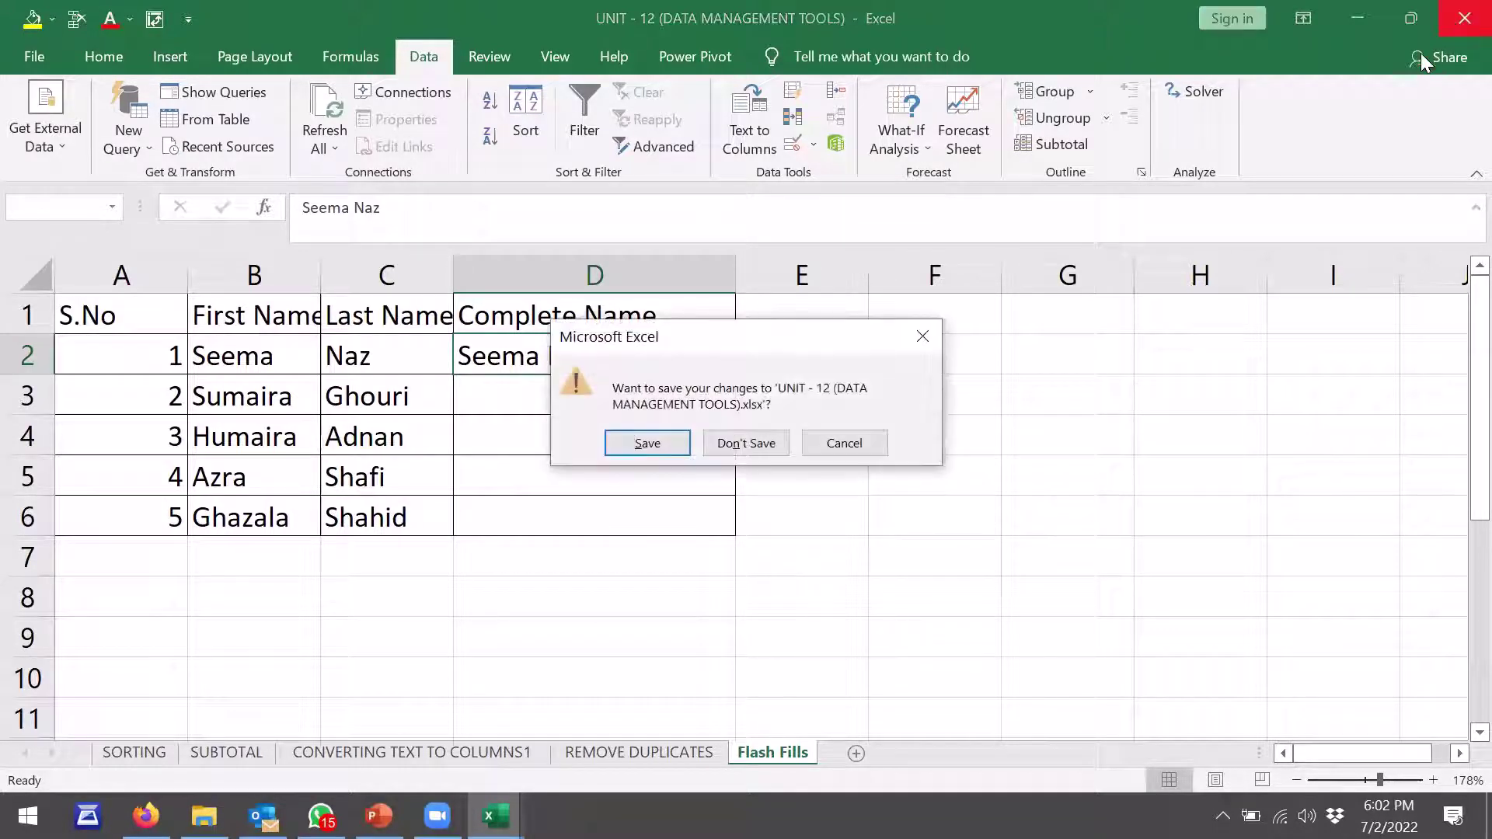
pyautogui.click(740, 445)
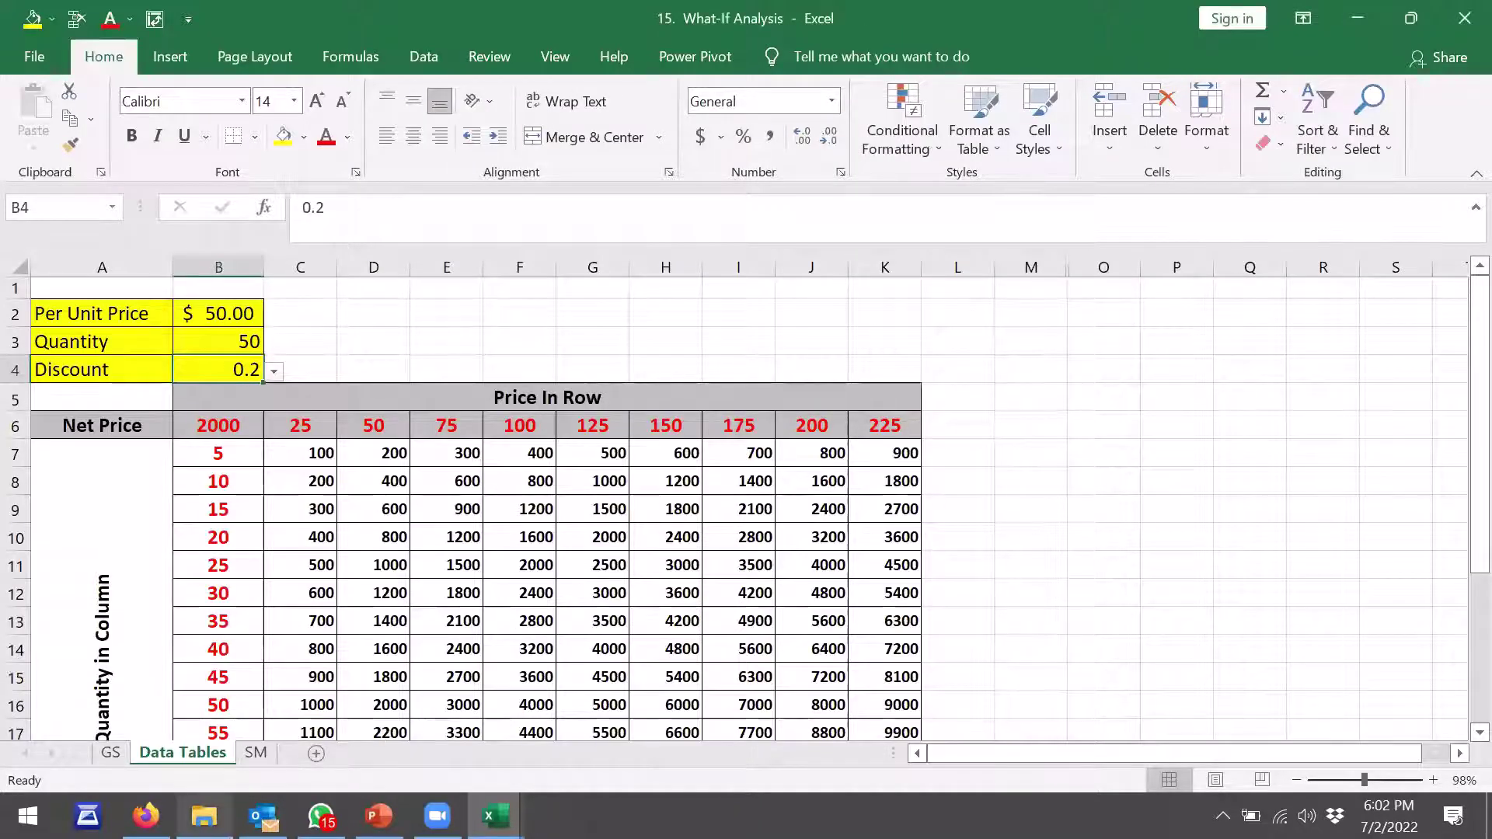
pyautogui.click(203, 816)
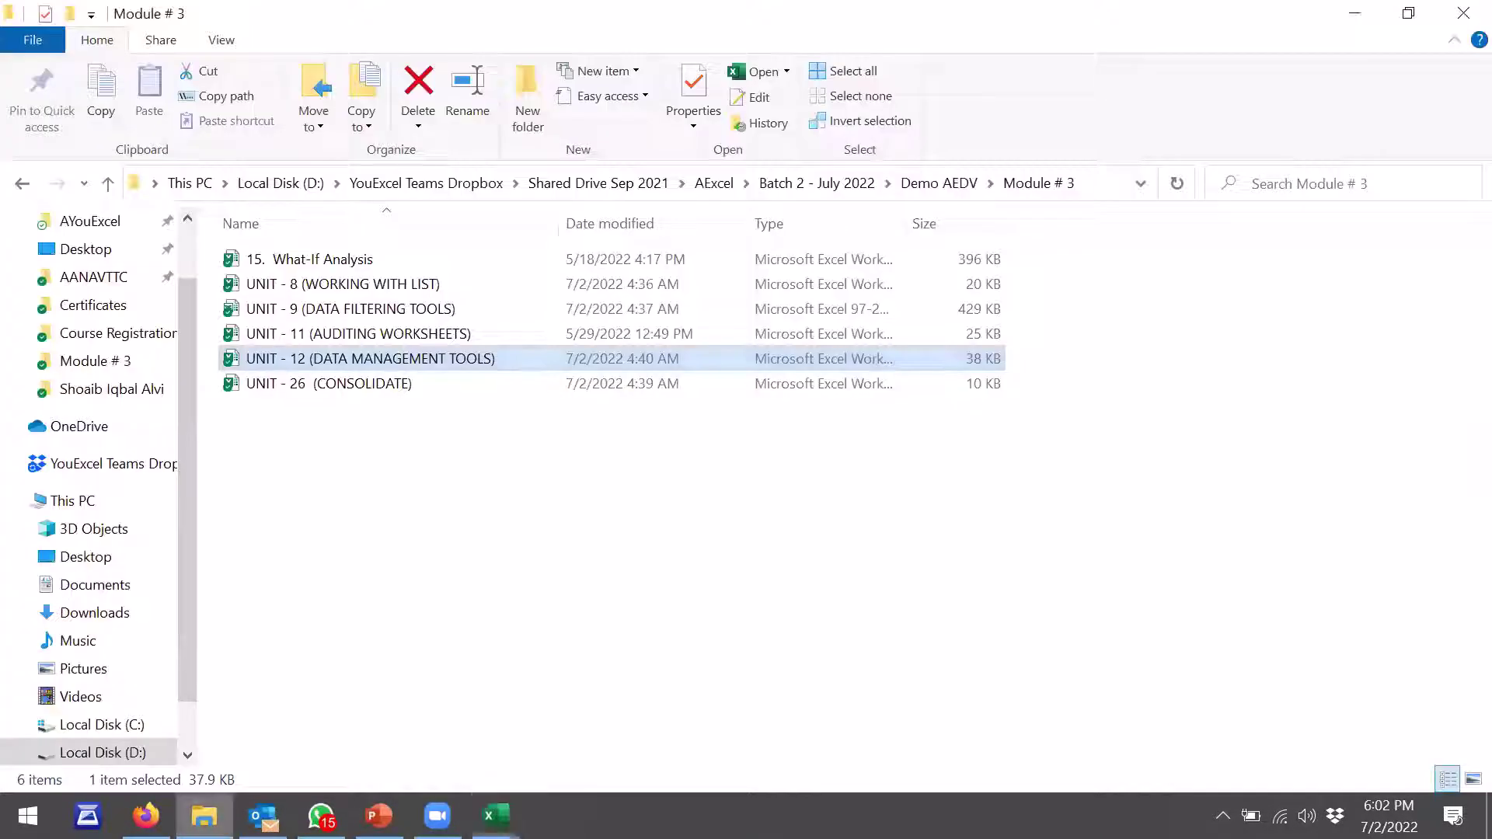
pyautogui.click(498, 396)
pyautogui.doubleClick(496, 390)
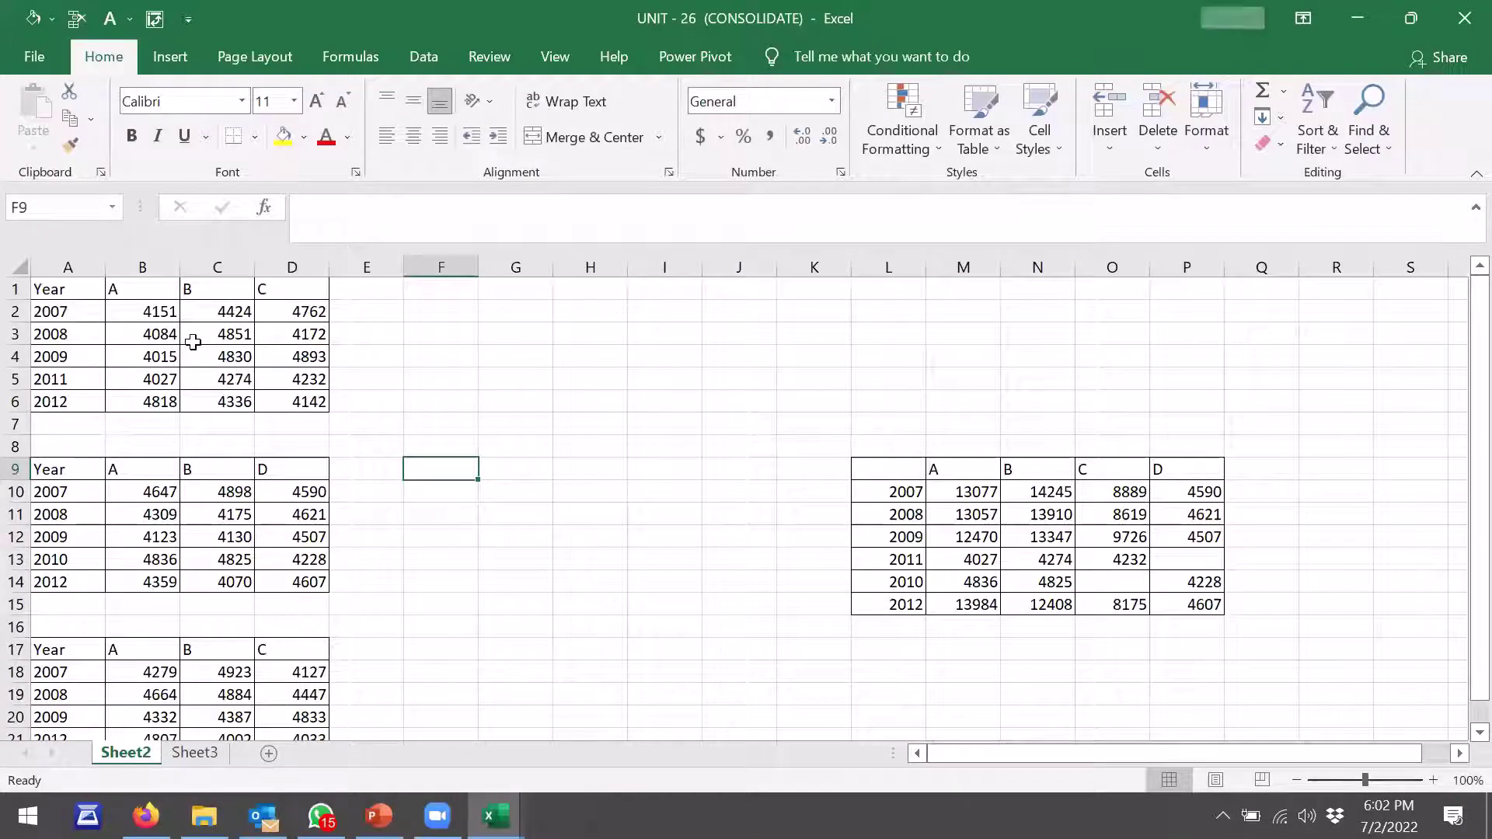
pyautogui.click(200, 336)
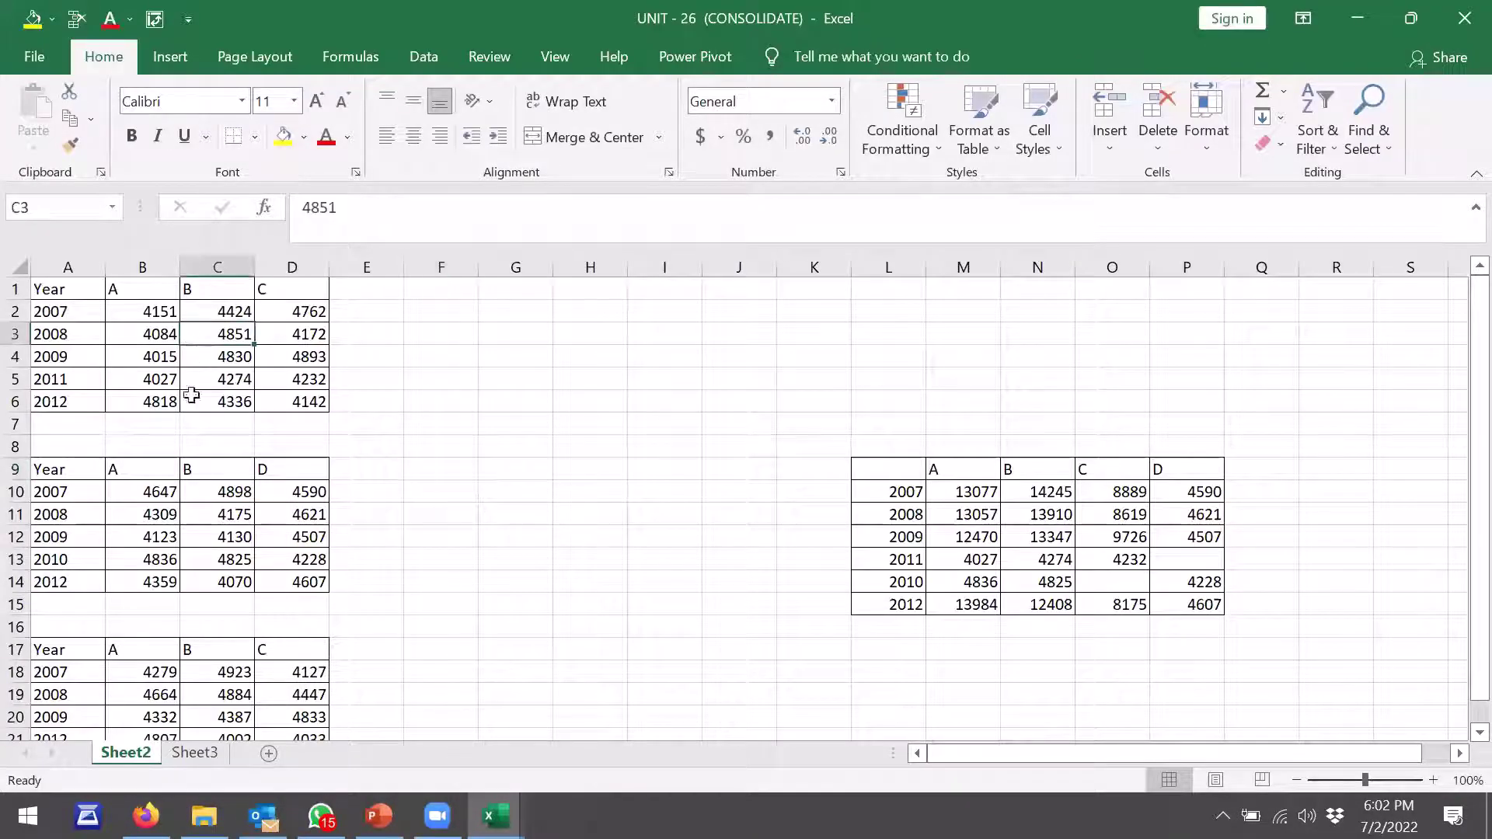
pyautogui.click(187, 521)
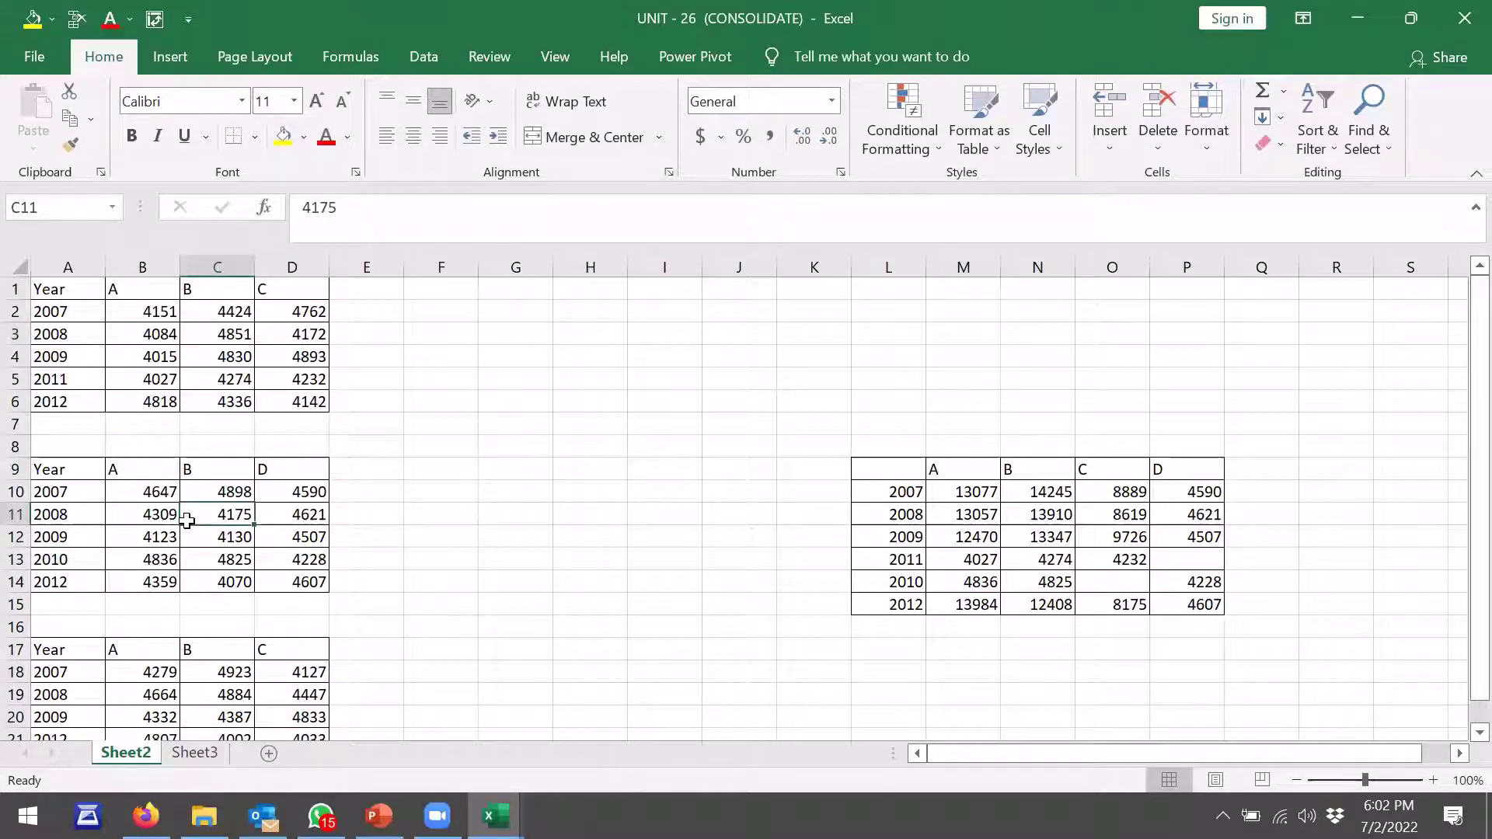
pyautogui.click(219, 667)
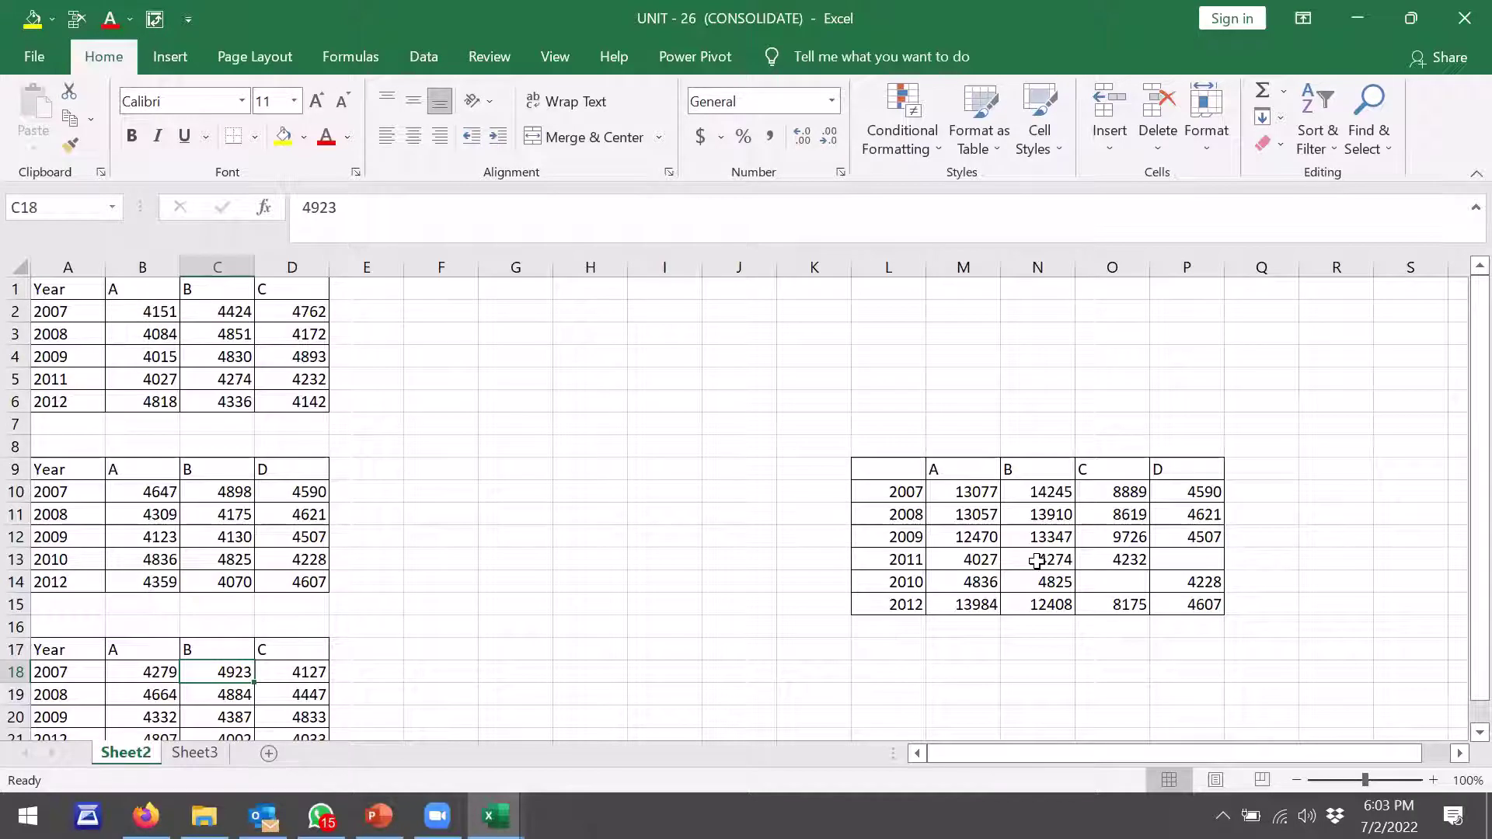
pyautogui.click(1038, 561)
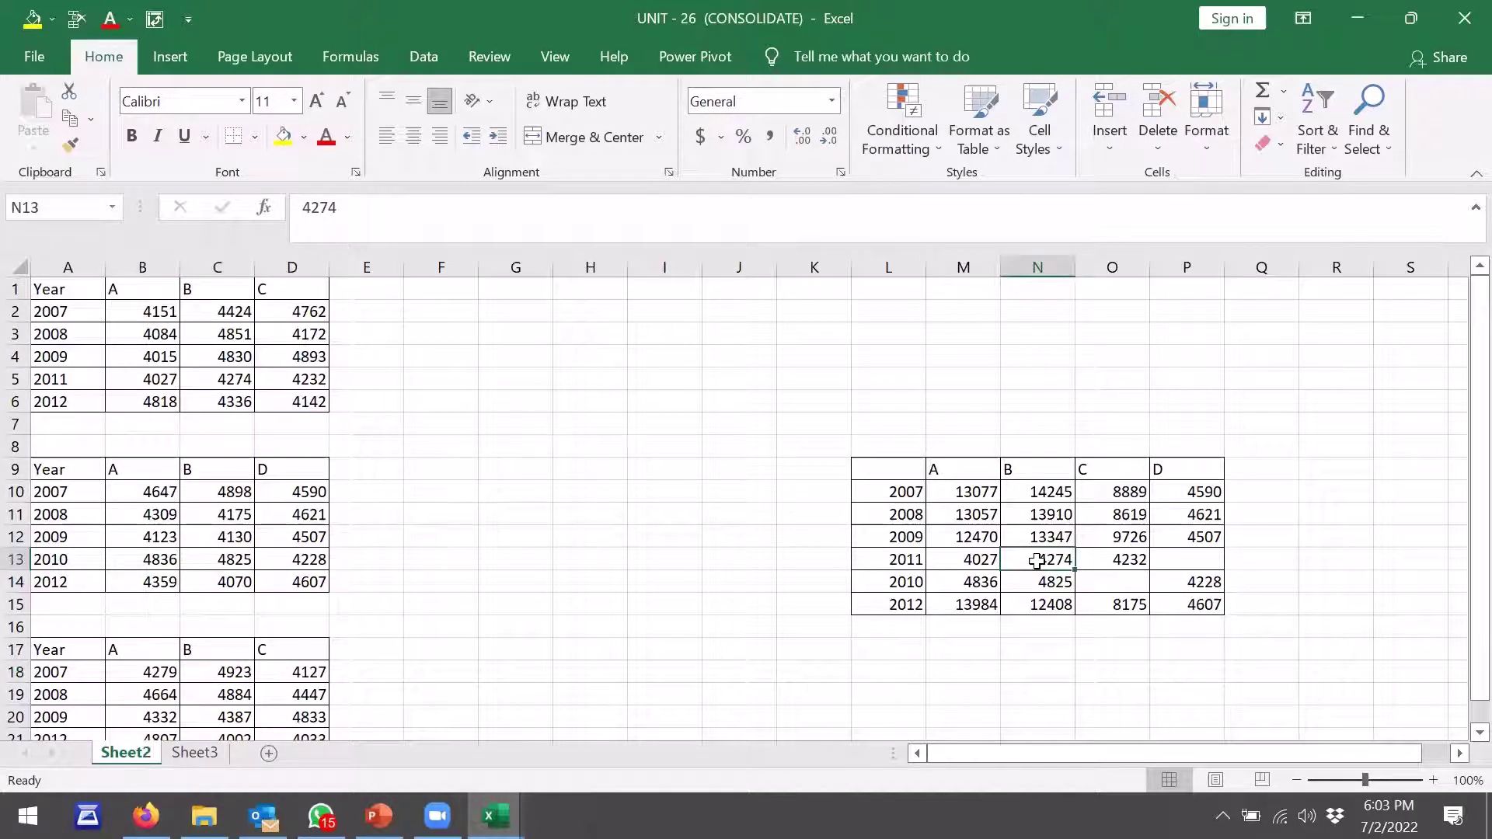
pyautogui.click(72, 384)
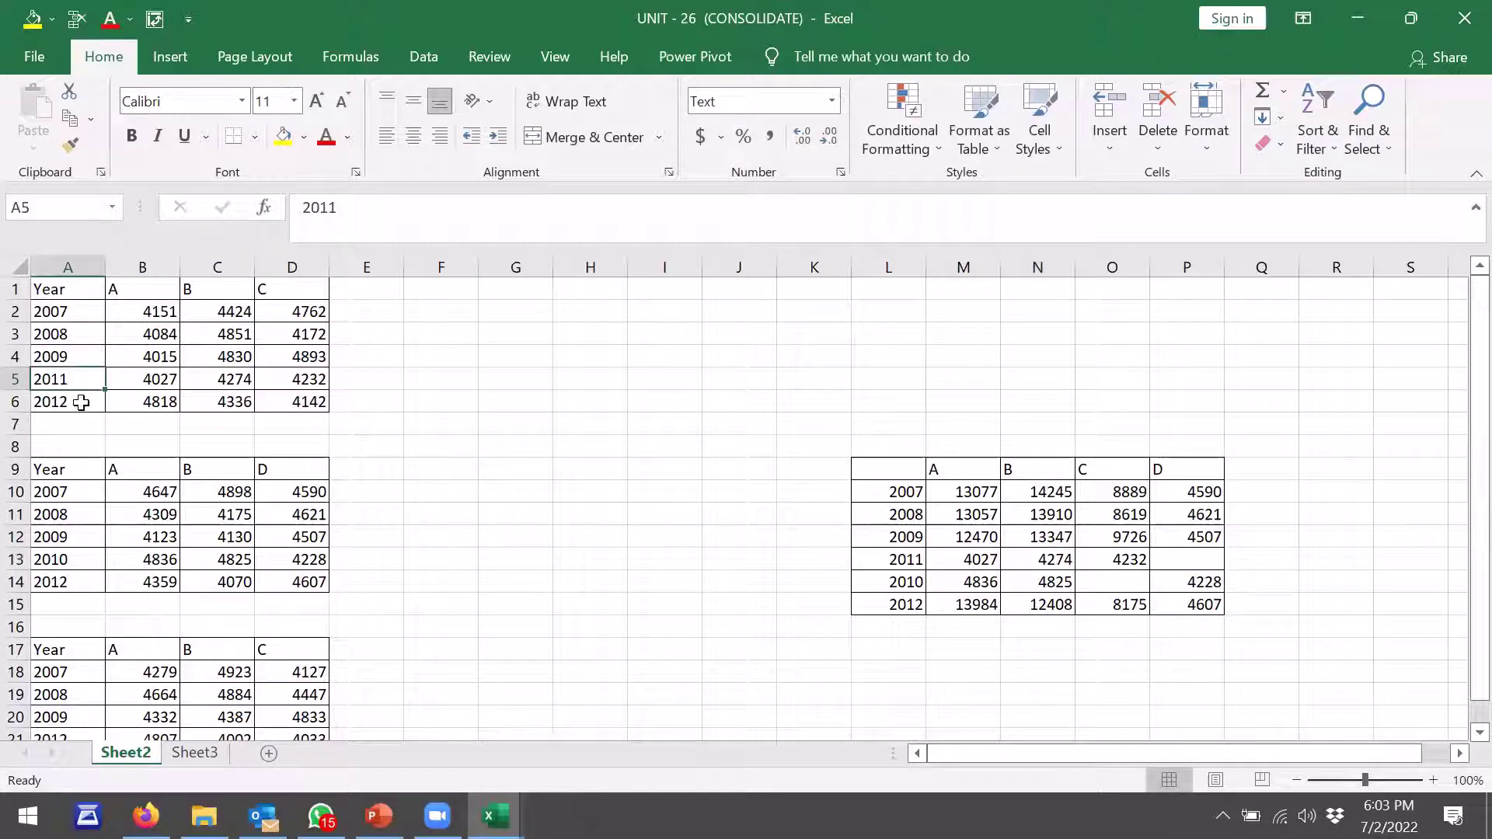
pyautogui.click(56, 553)
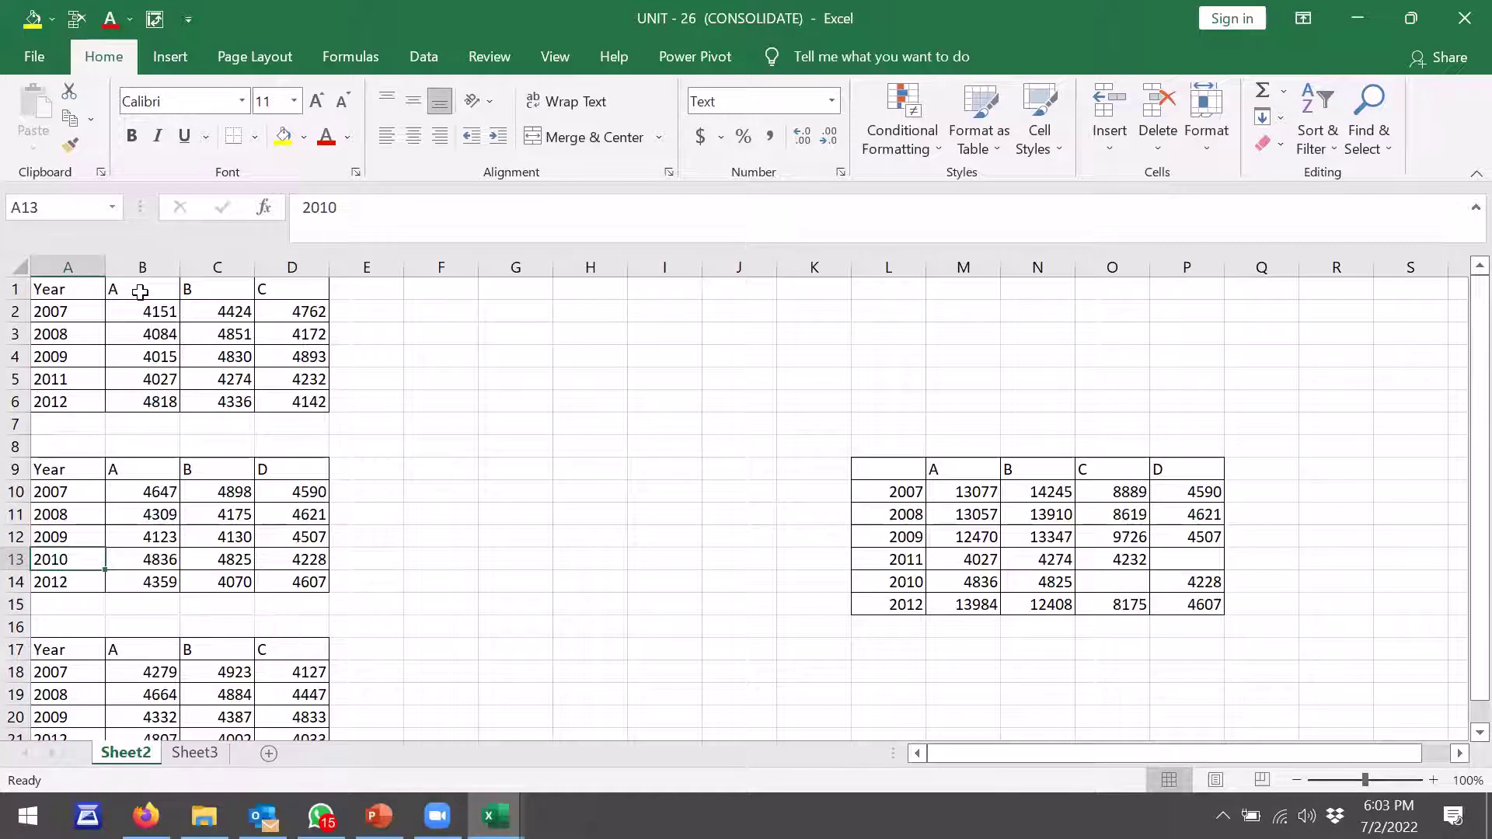
pyautogui.moveTo(140, 290); pyautogui.dragTo(216, 291)
pyautogui.click(216, 290)
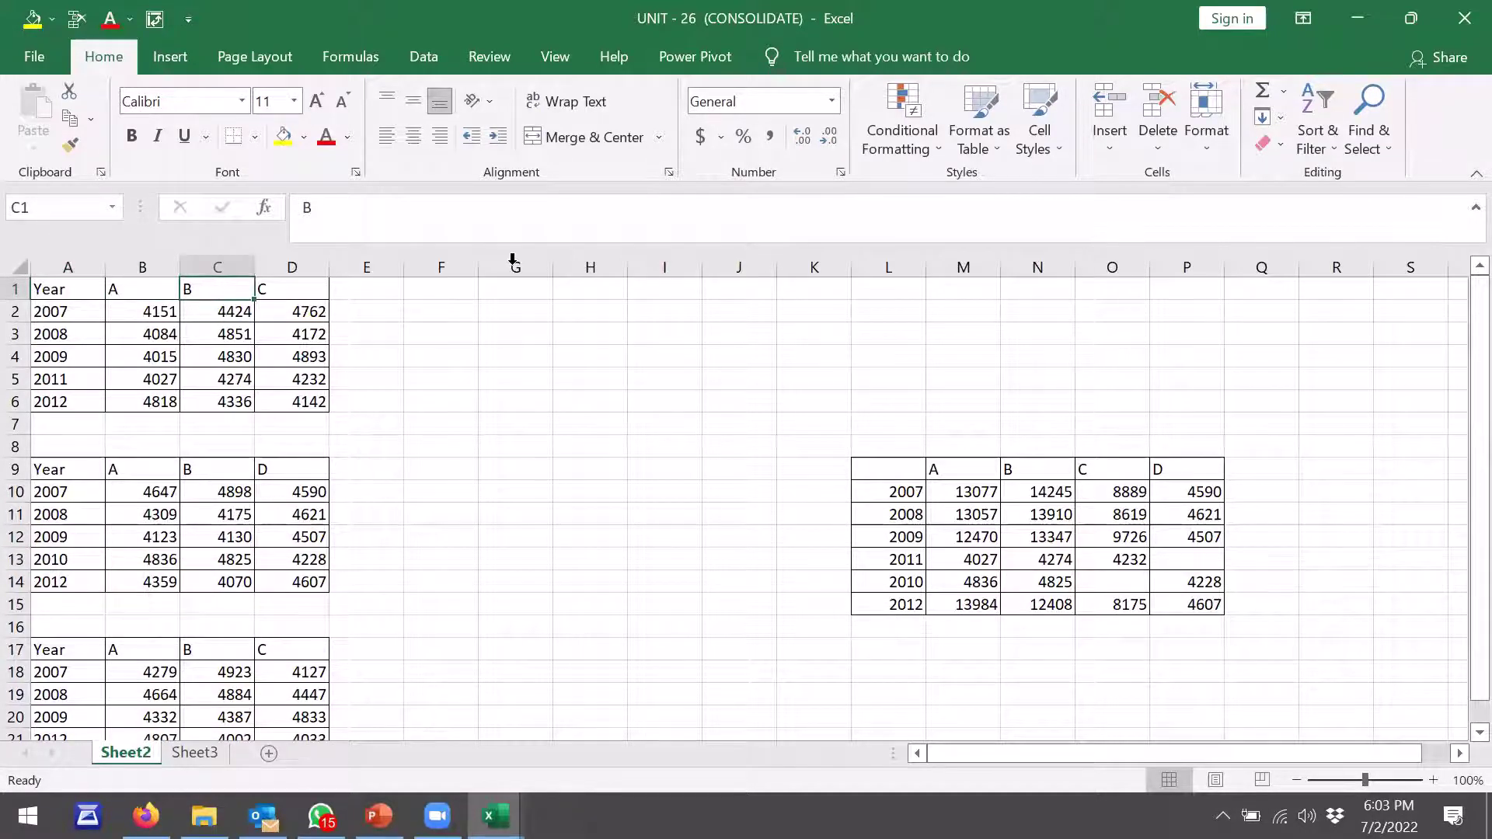
# Close Unit 26 and the What-If workbook unsaved, then open UNIT - 16 from the Module # 4 folder
pyautogui.click(1463, 16)
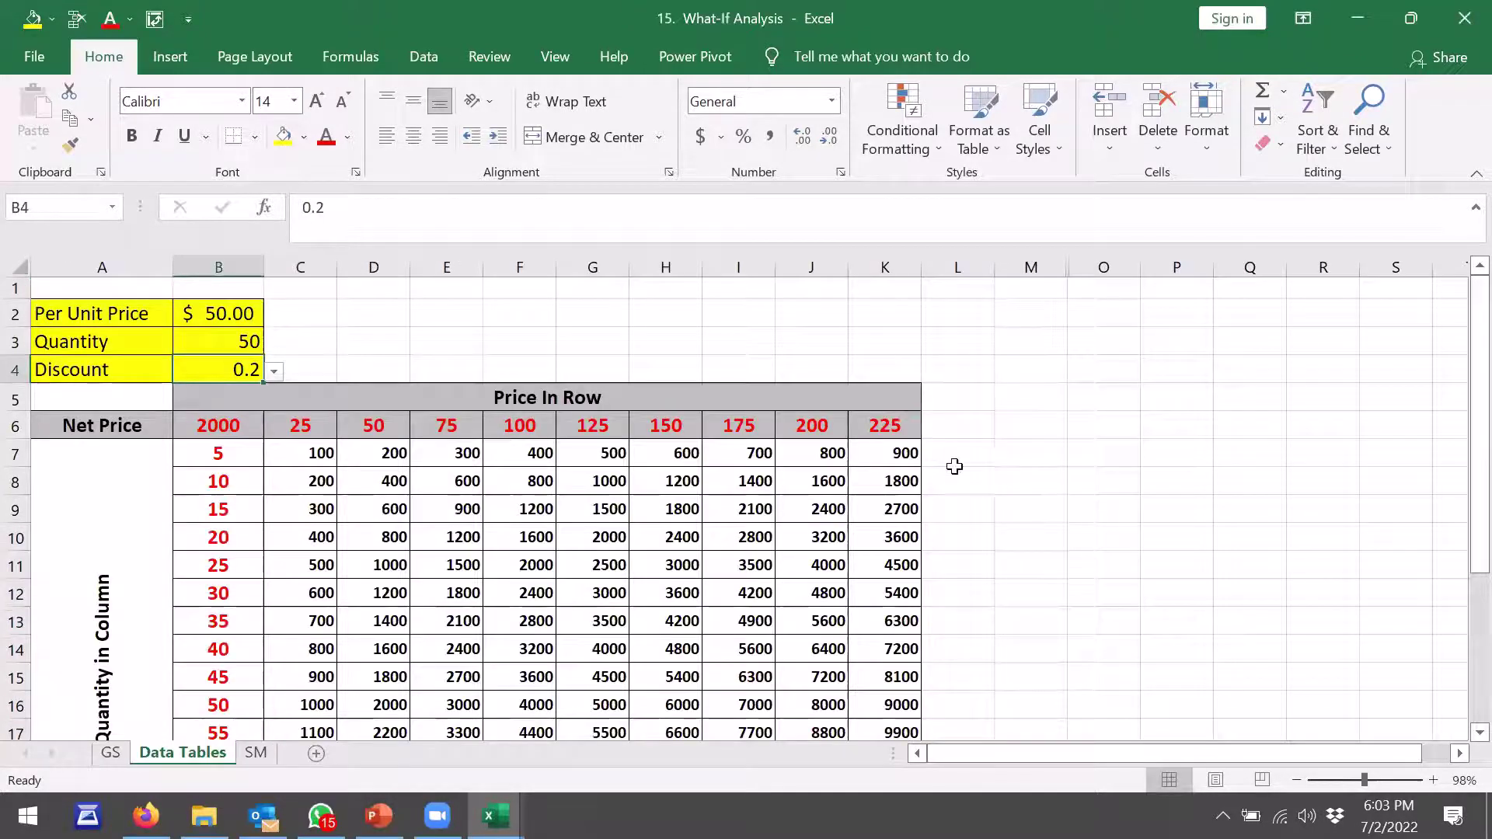
pyautogui.click(1456, 22)
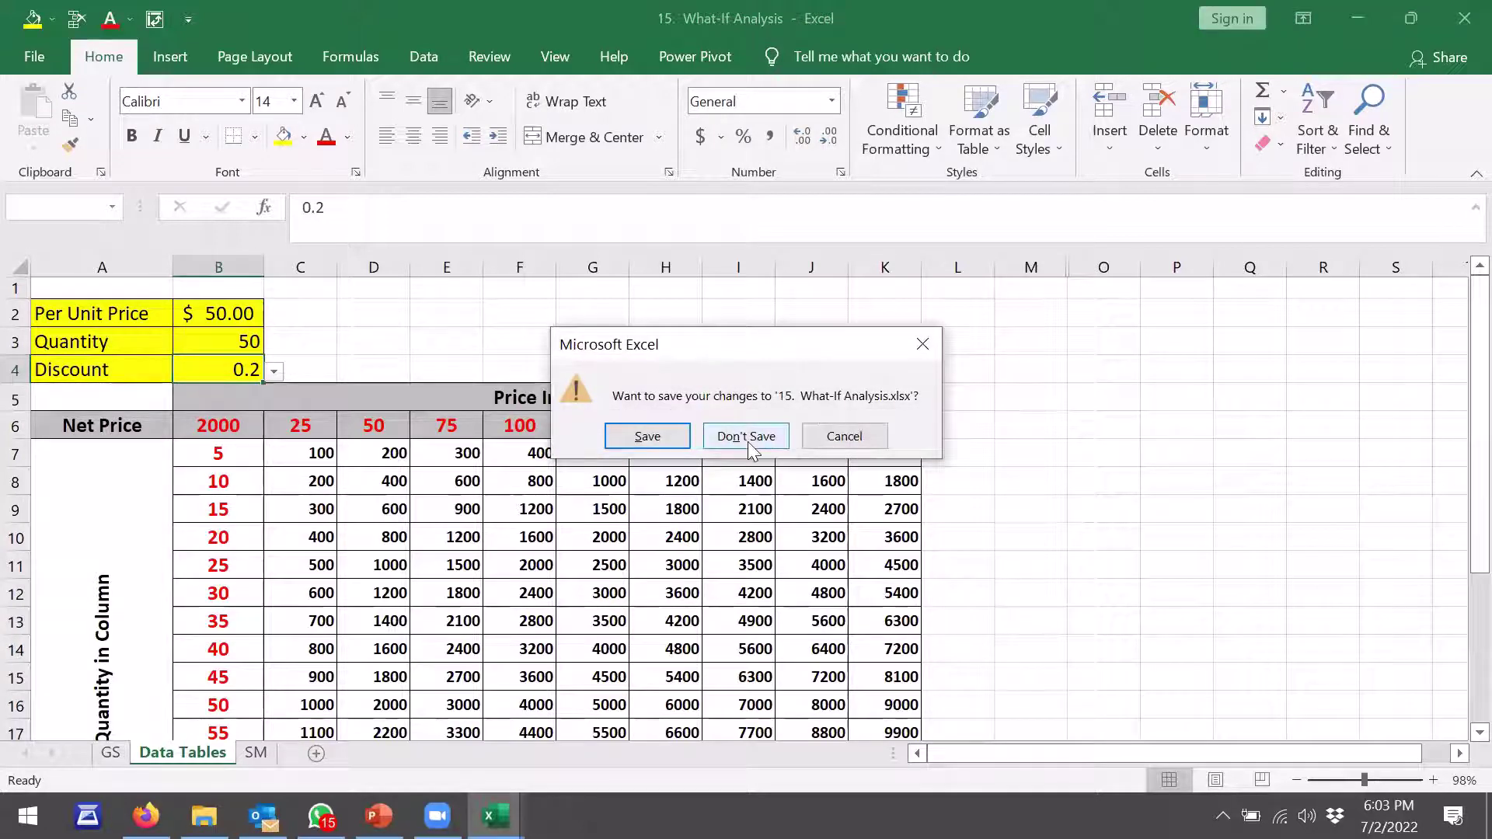
pyautogui.click(746, 436)
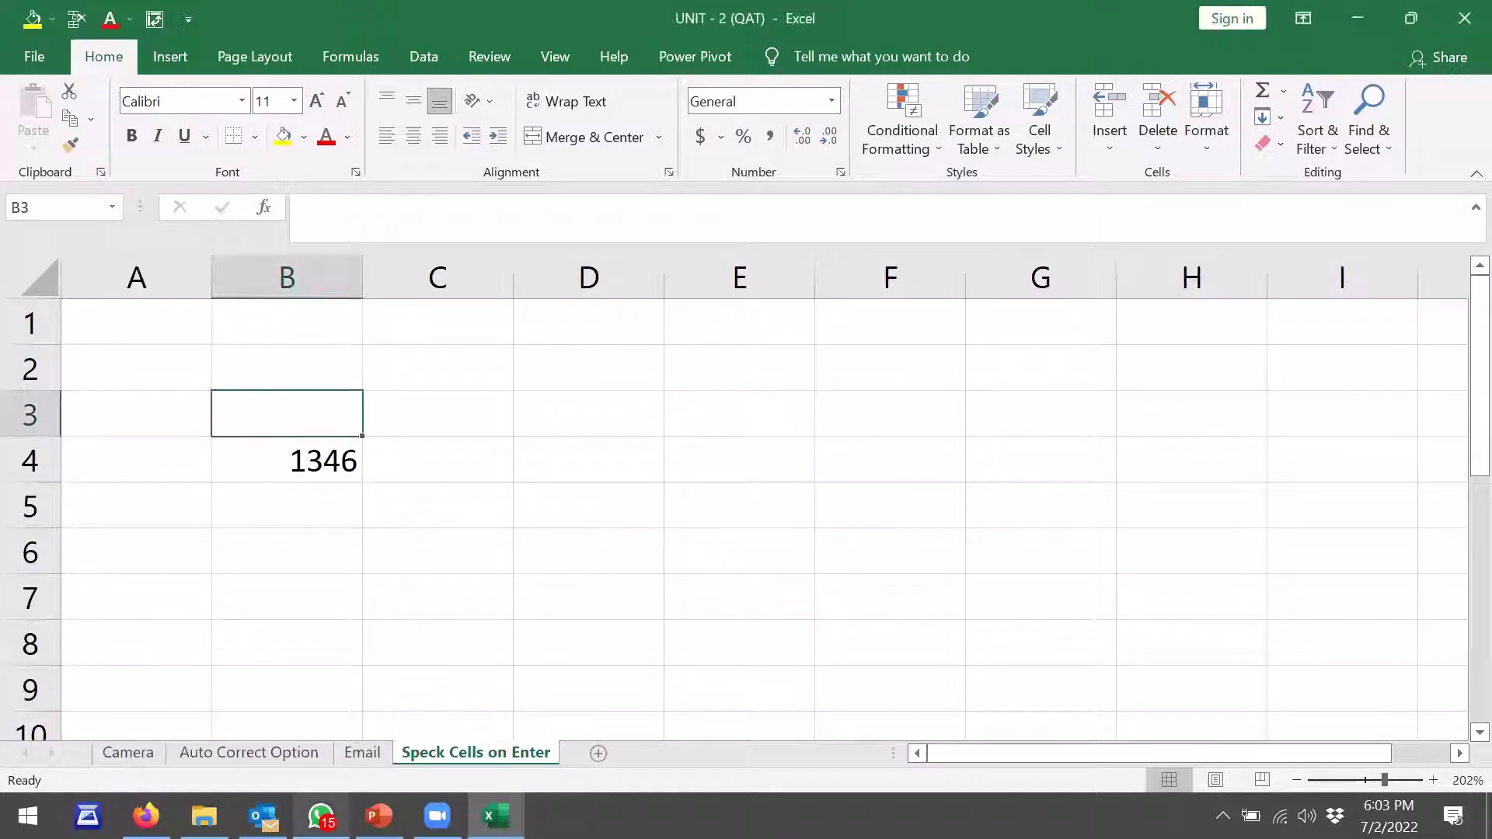
pyautogui.click(204, 816)
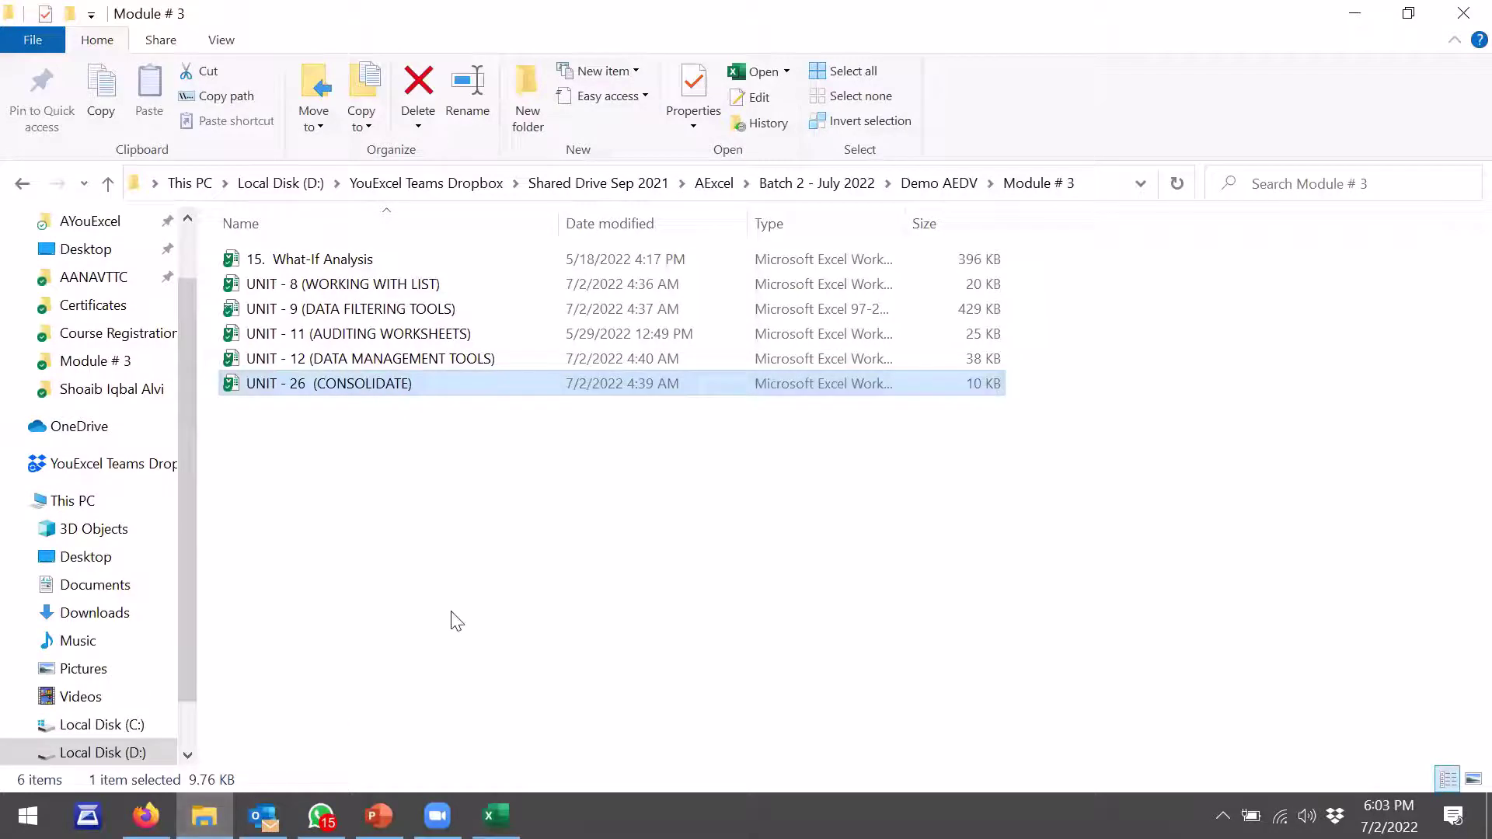
pyautogui.click(19, 185)
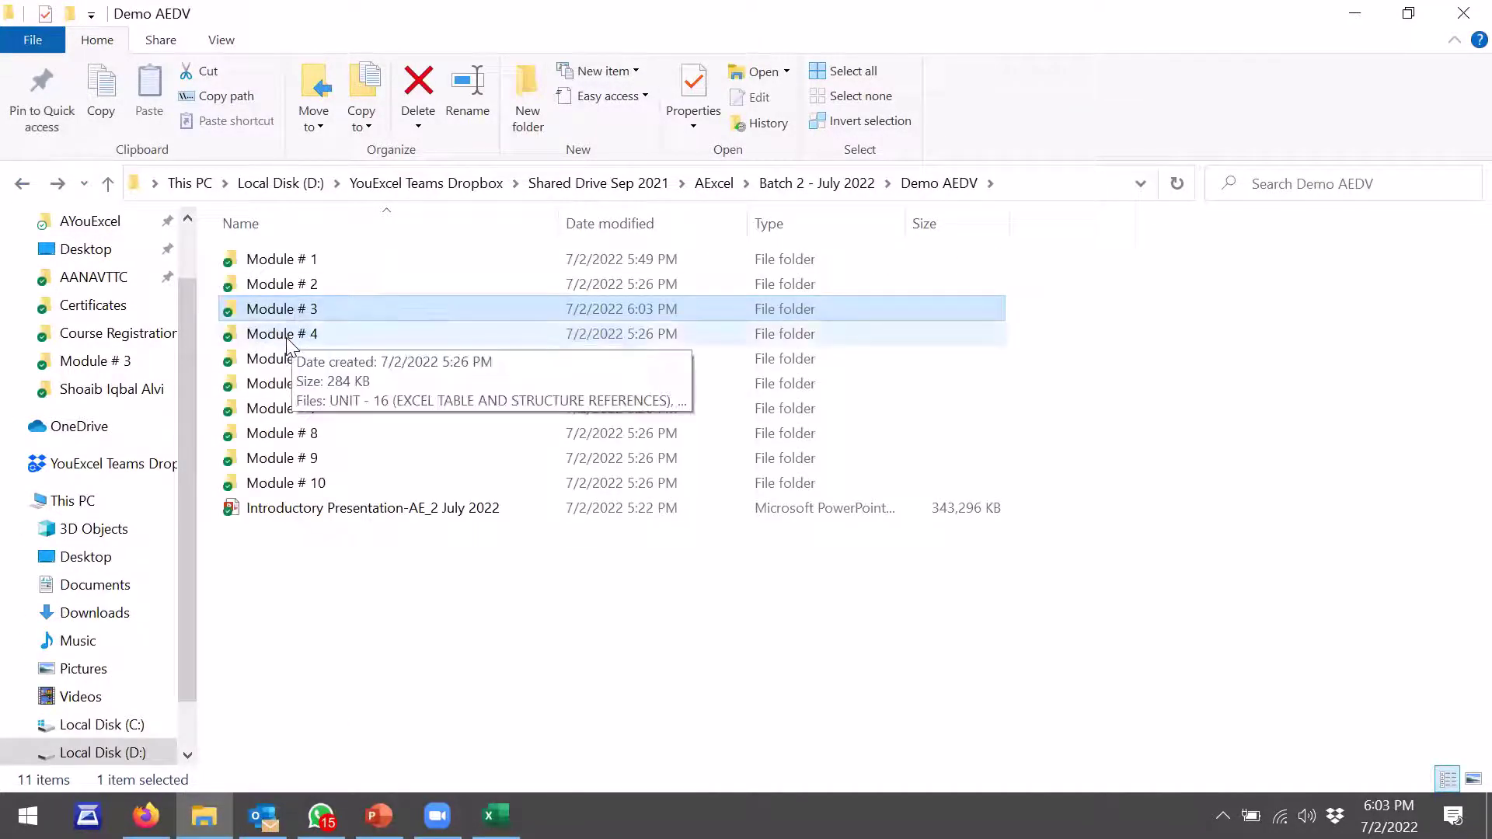
pyautogui.doubleClick(287, 336)
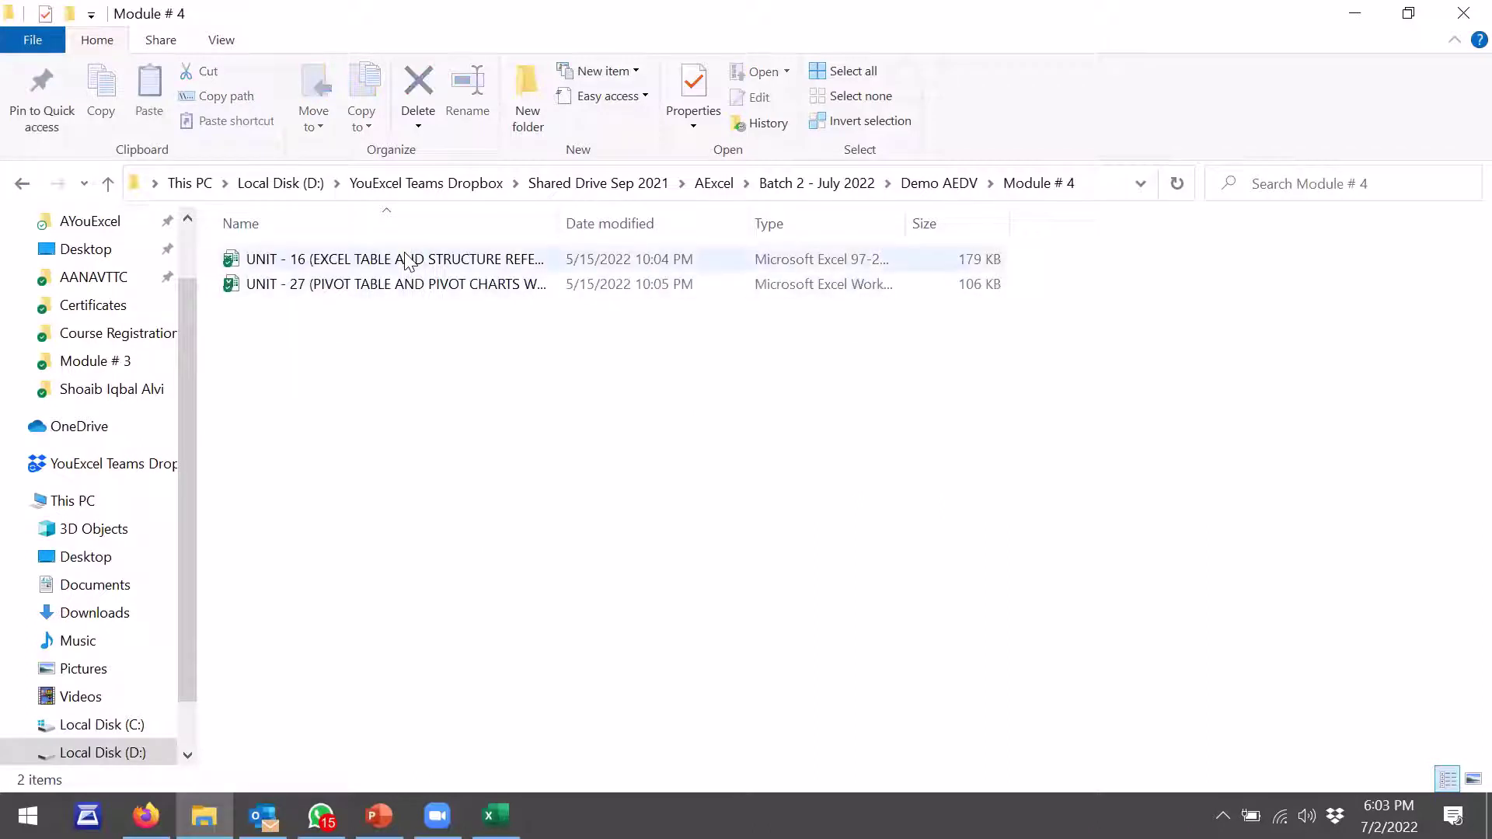
pyautogui.click(406, 261)
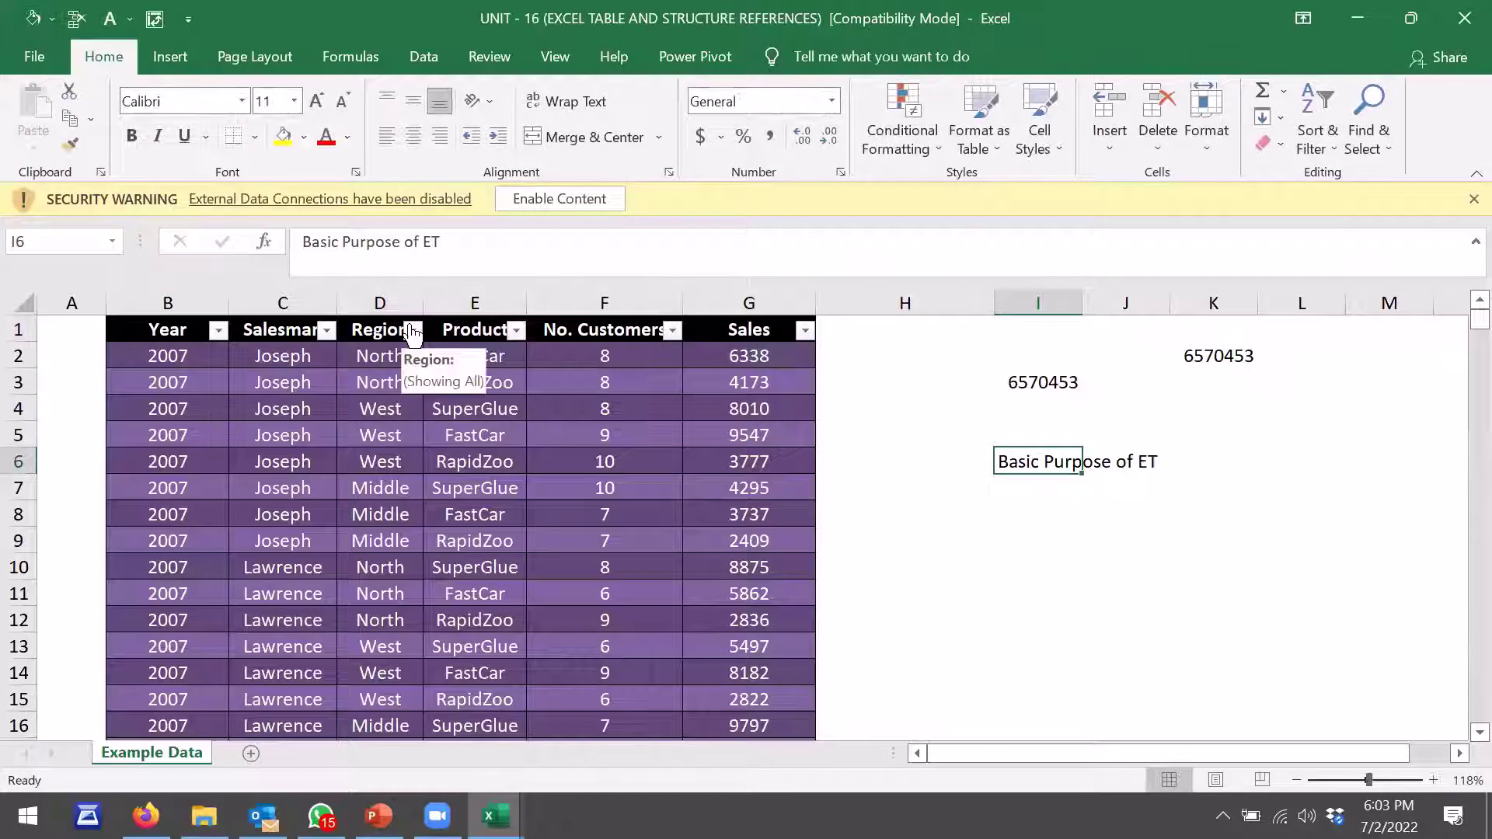
# Enable the Unit 16 workbook's content and show Table Design options for the Table1 sales table
pyautogui.click(593, 200)
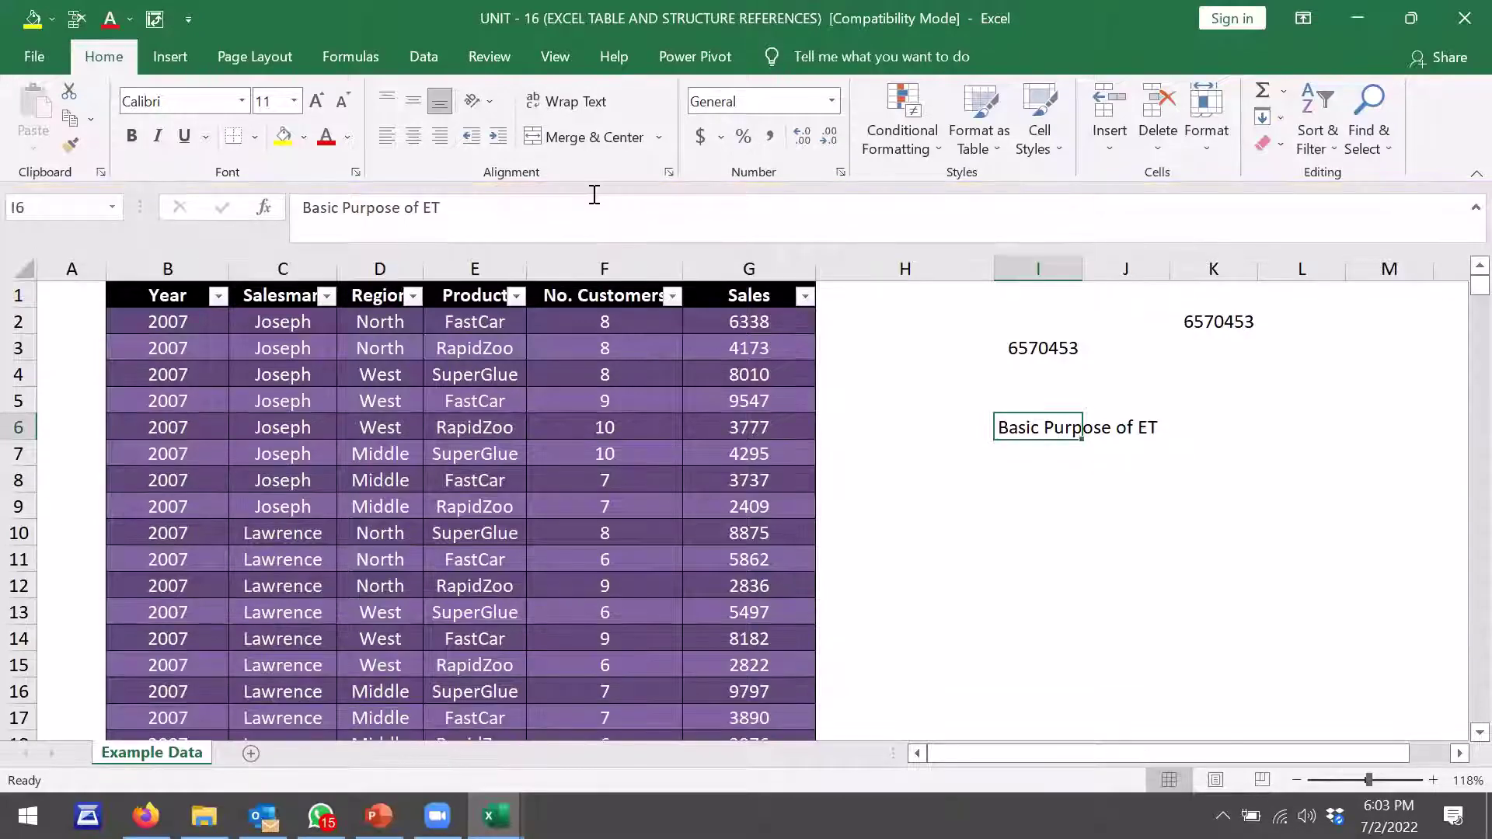
pyautogui.click(564, 402)
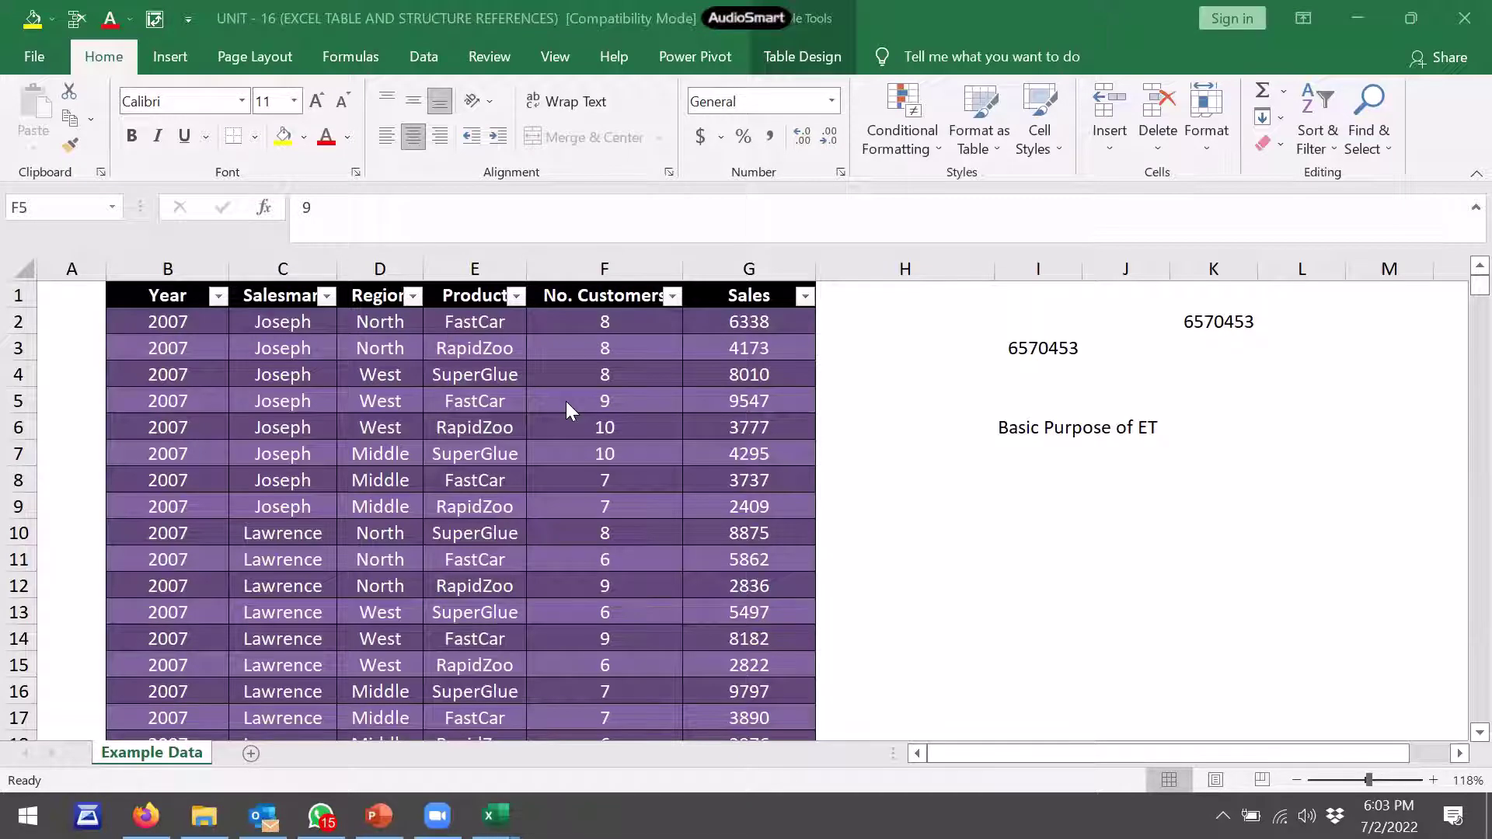
pyautogui.click(566, 401)
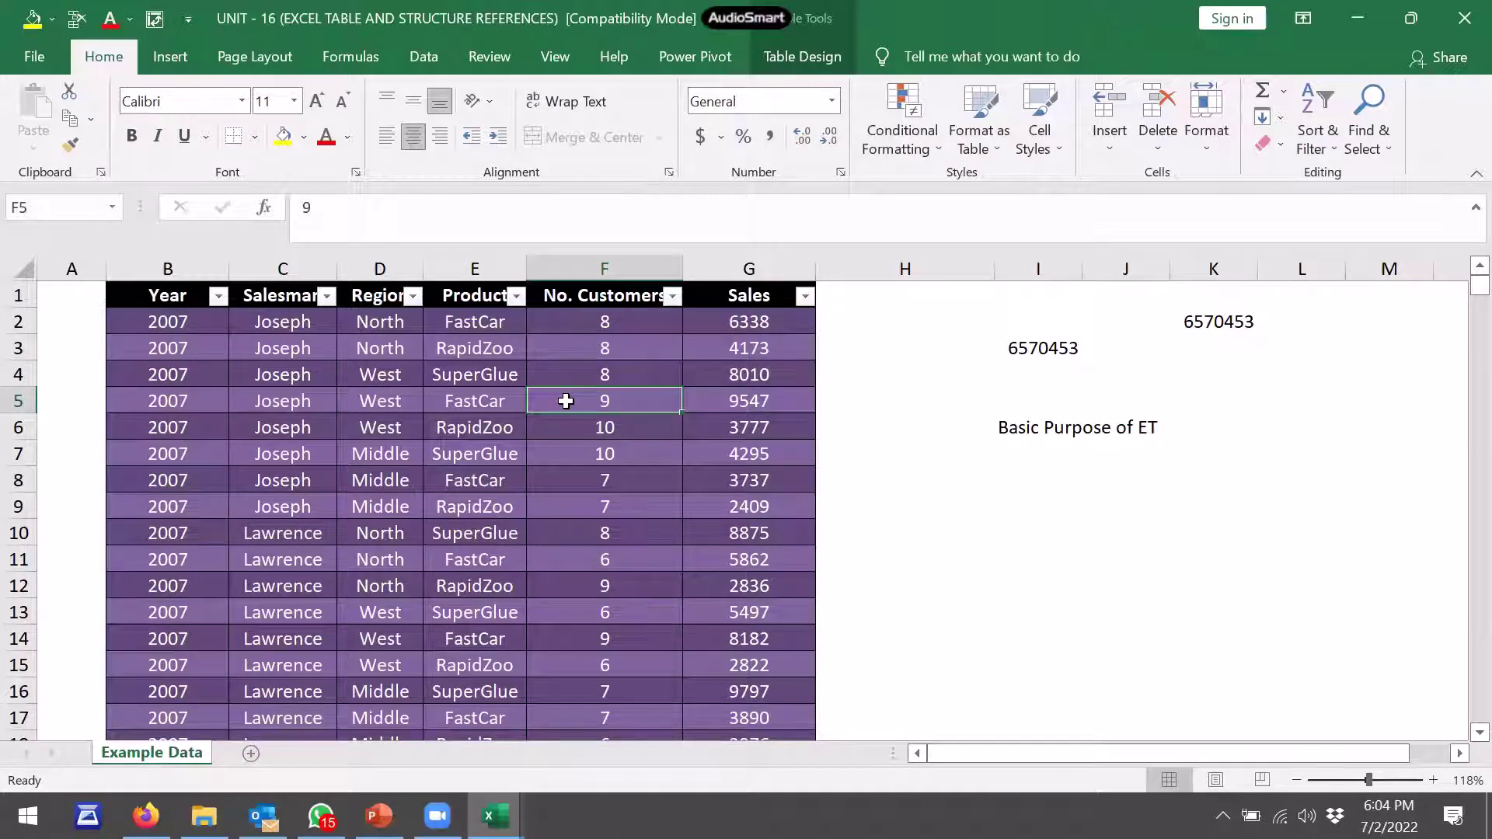
pyautogui.click(419, 427)
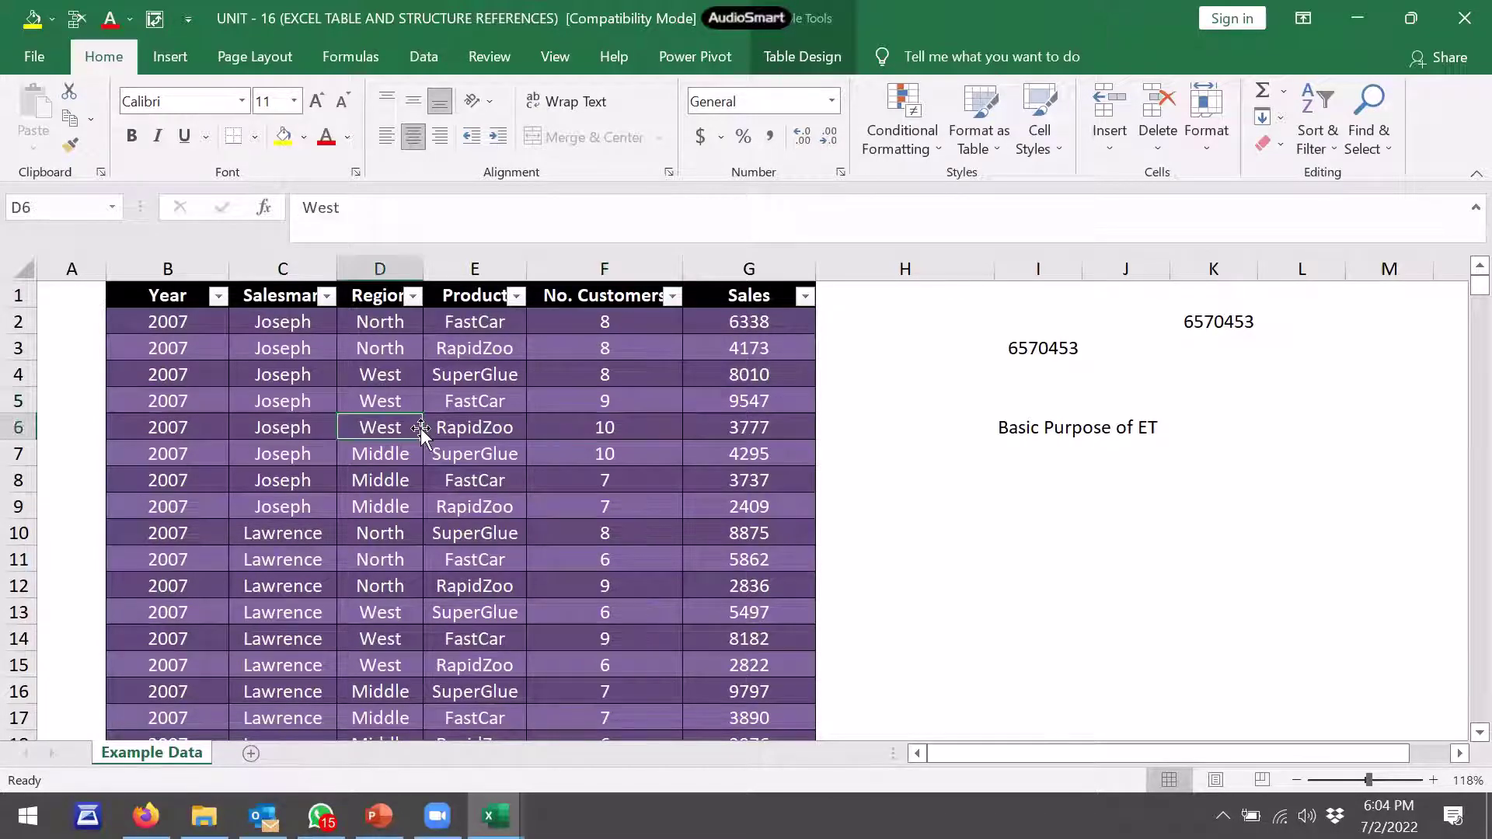
pyautogui.click(819, 21)
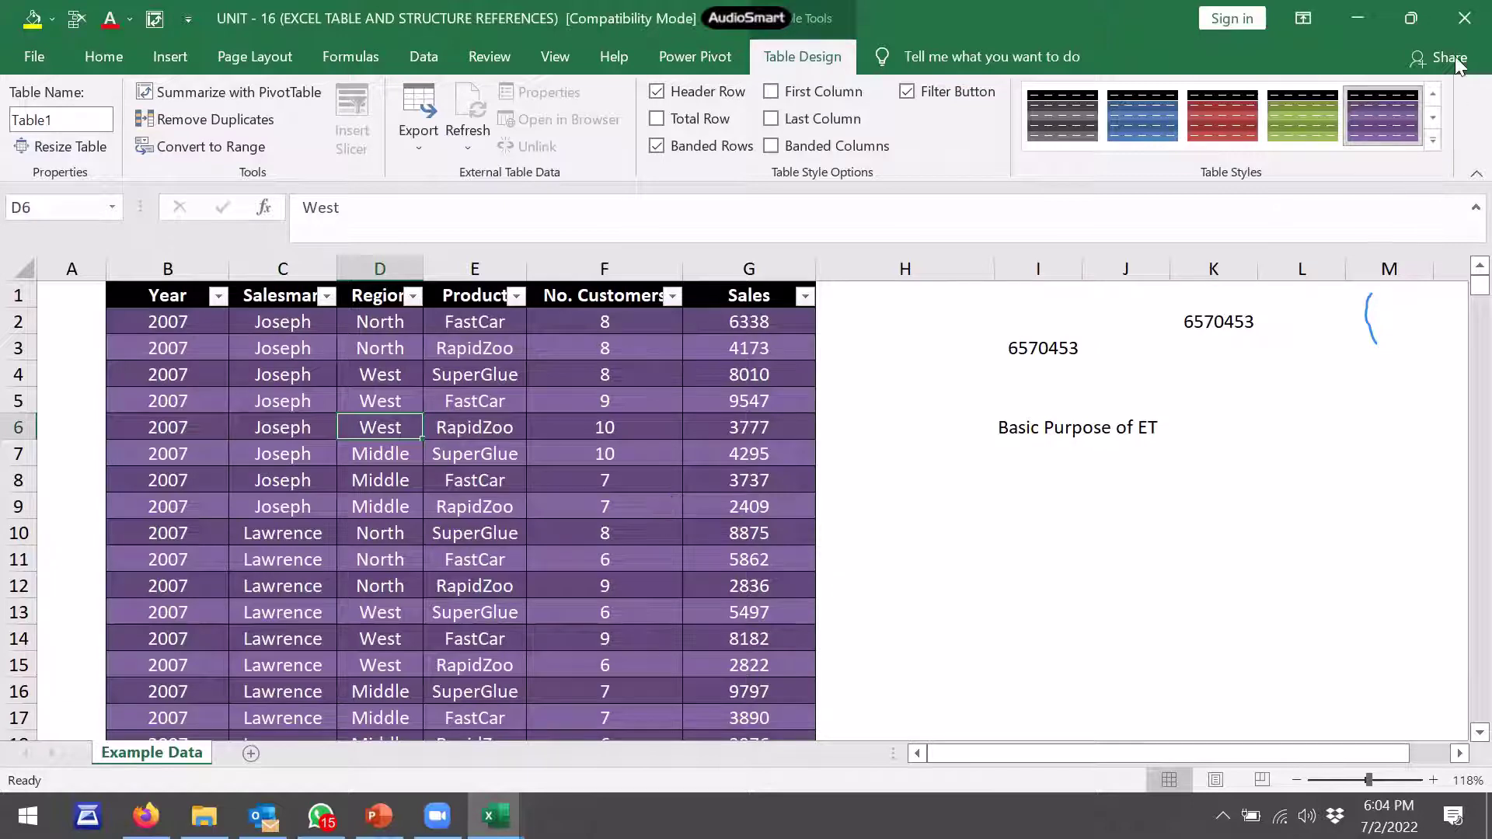
# Close UNIT - 16 and open the UNIT - 27 pivot table workbook from File Explorer
pyautogui.click(1471, 17)
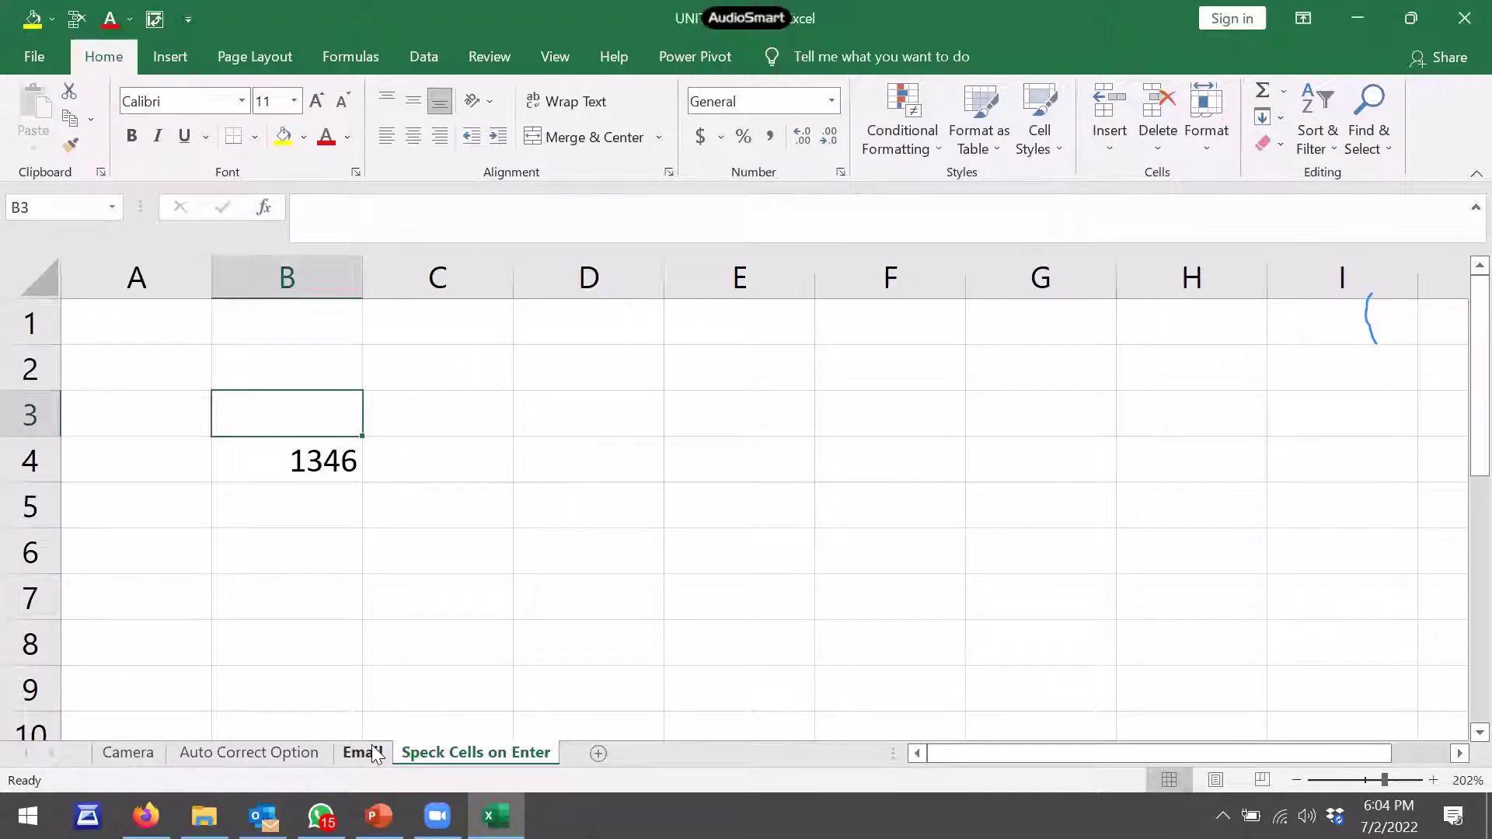
pyautogui.click(204, 816)
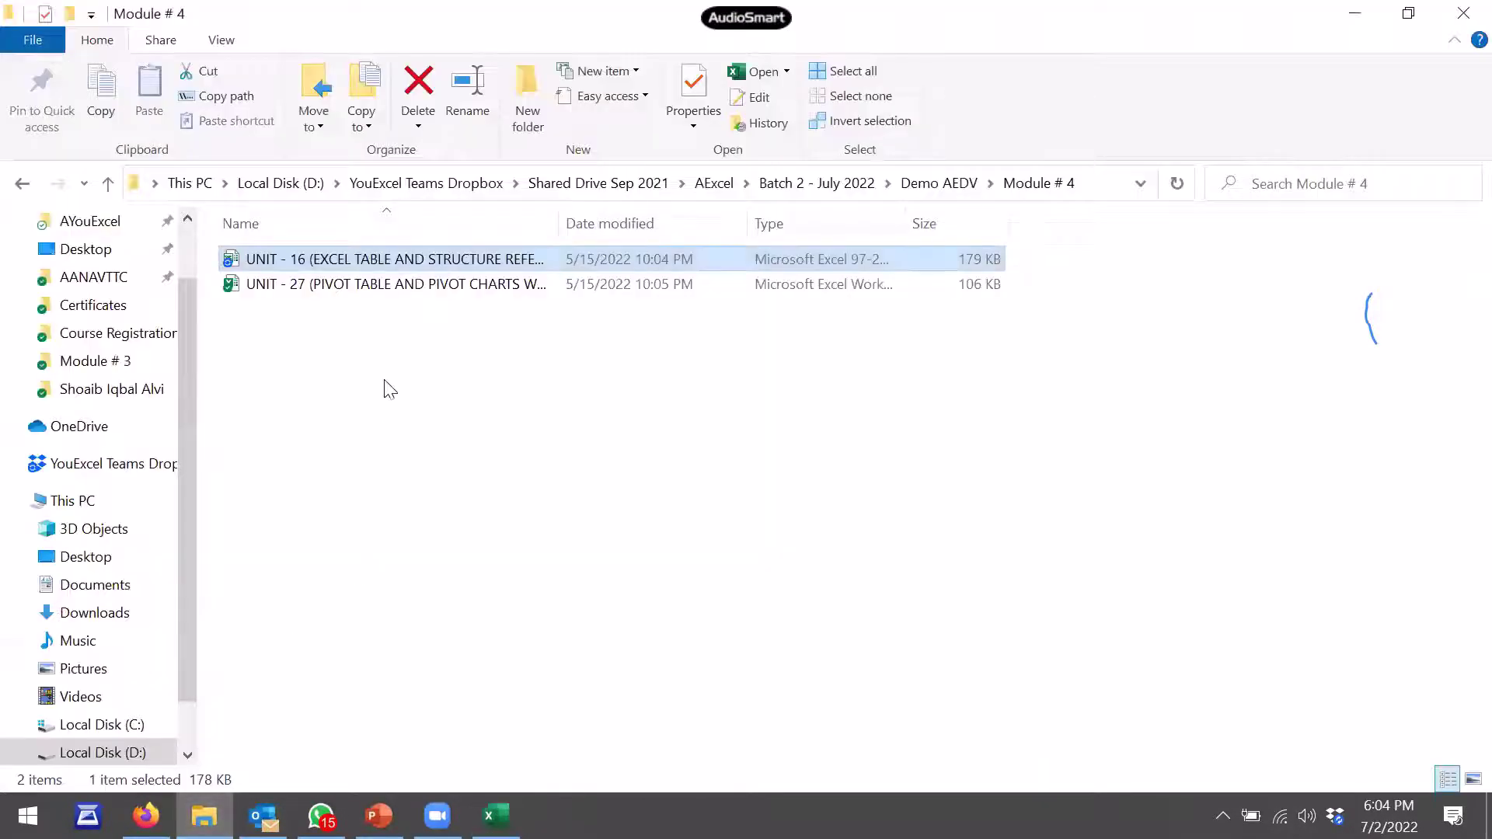
pyautogui.press('Down')
pyautogui.hotkey('alt', 'Tab')
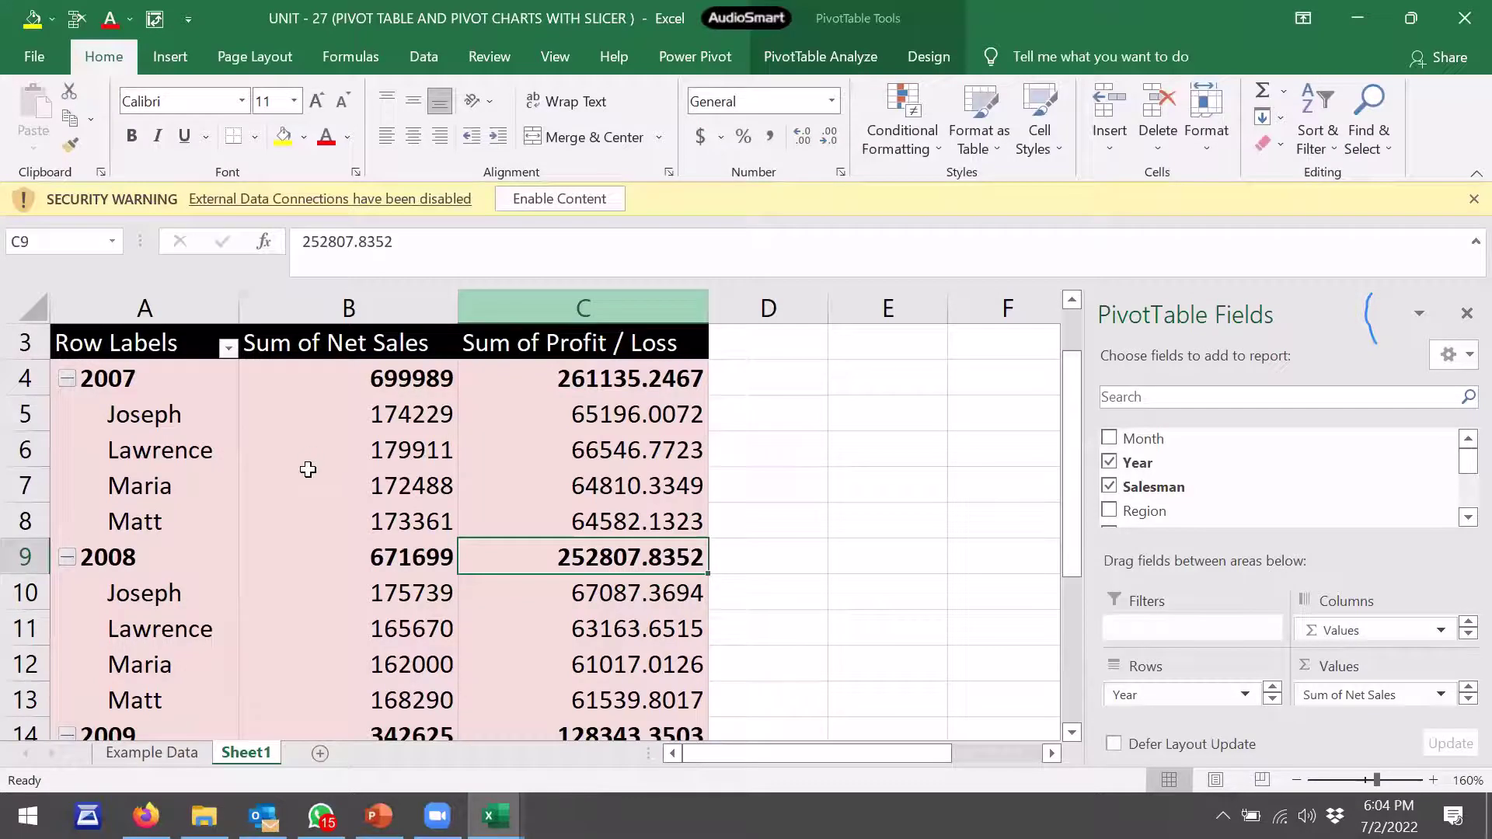
# Inspect Maria's and Lawrence's 2007 net sales, view Example Data, then zoom out on Sheet1's pivot table
pyautogui.click(309, 468)
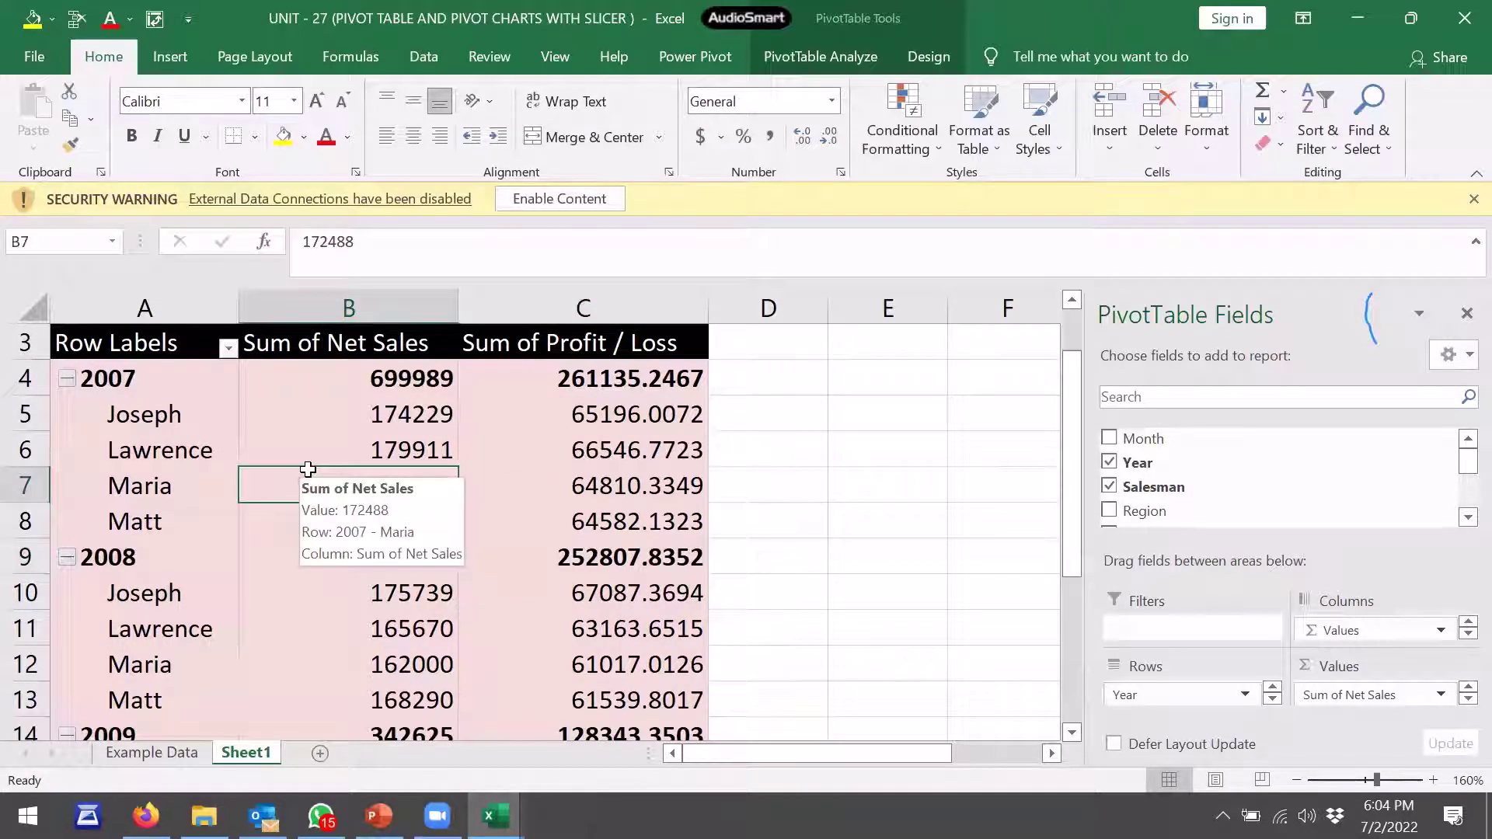
pyautogui.click(397, 440)
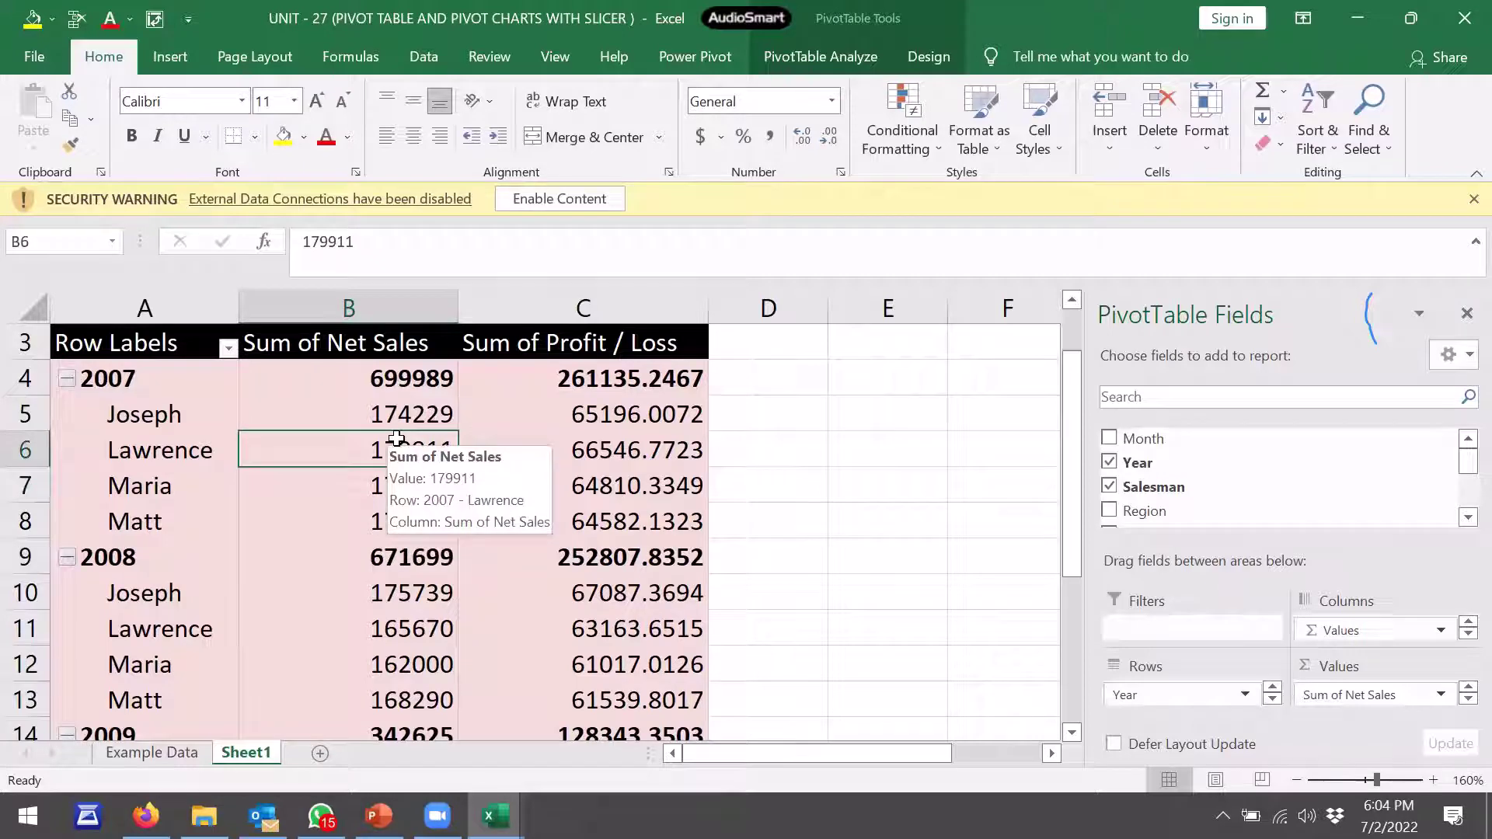
pyautogui.click(170, 757)
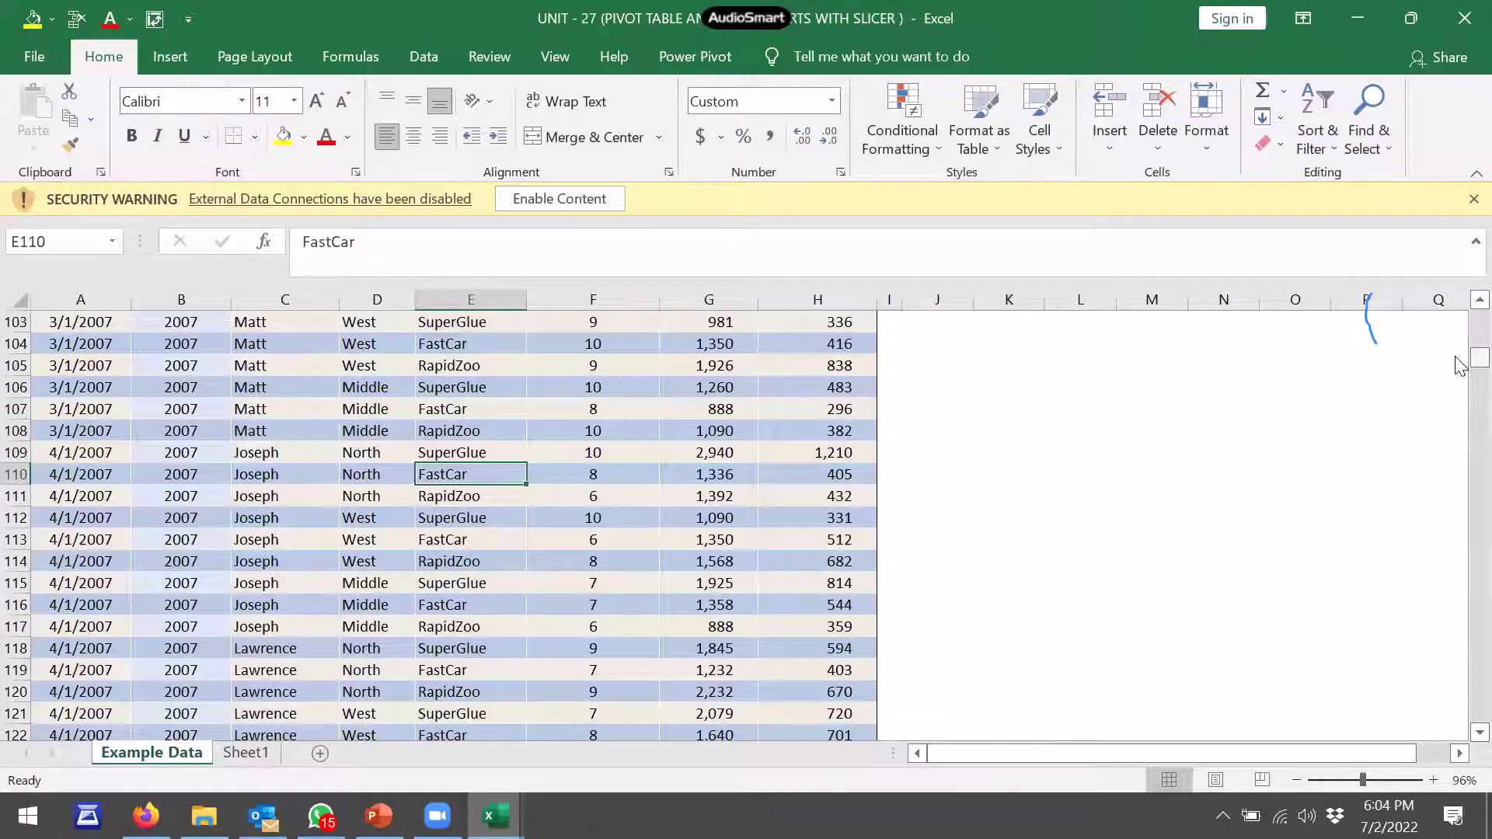
pyautogui.scroll(19, 1459, 358)
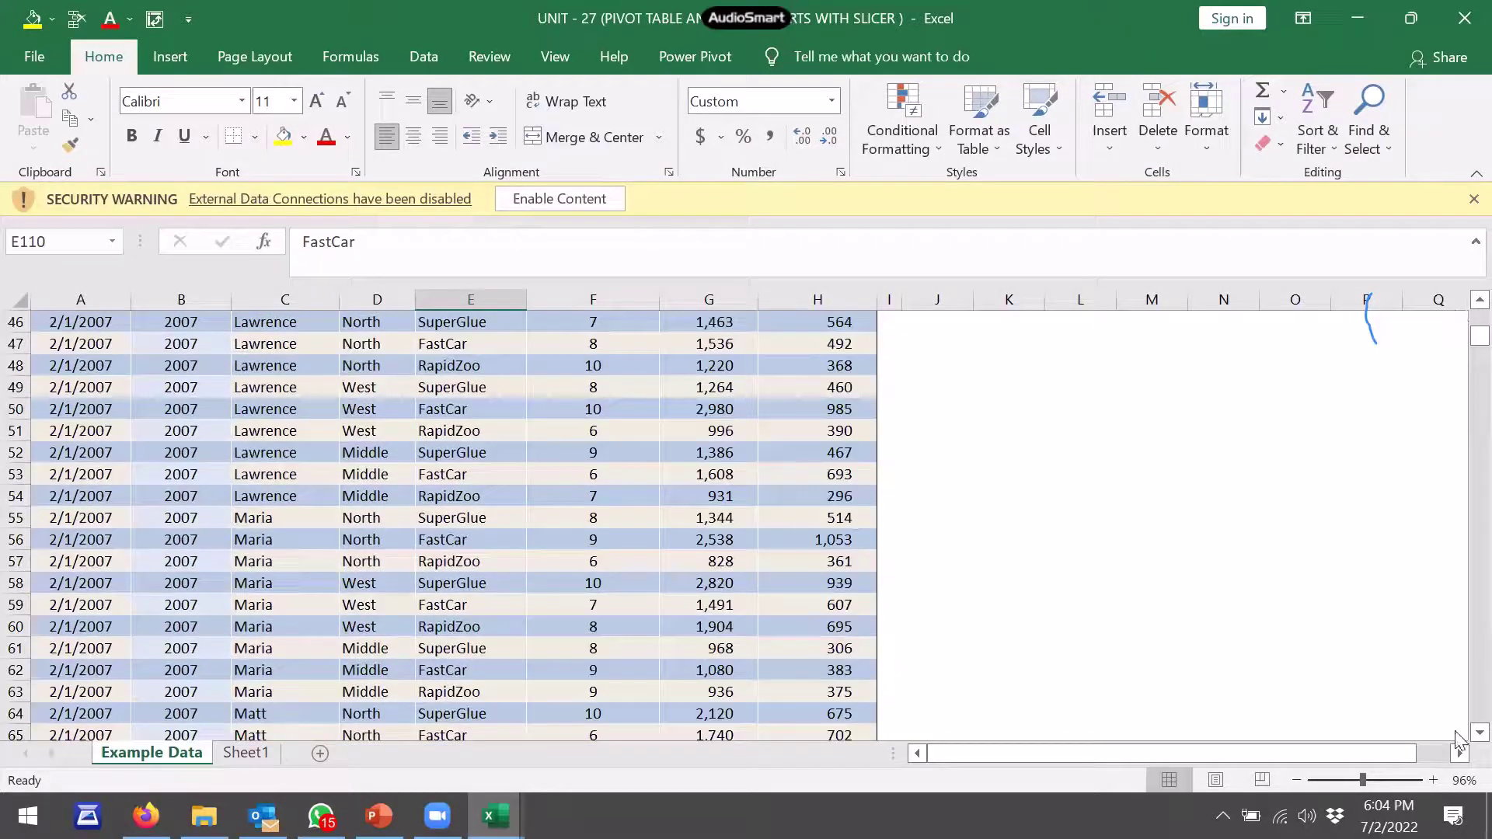
pyautogui.click(245, 753)
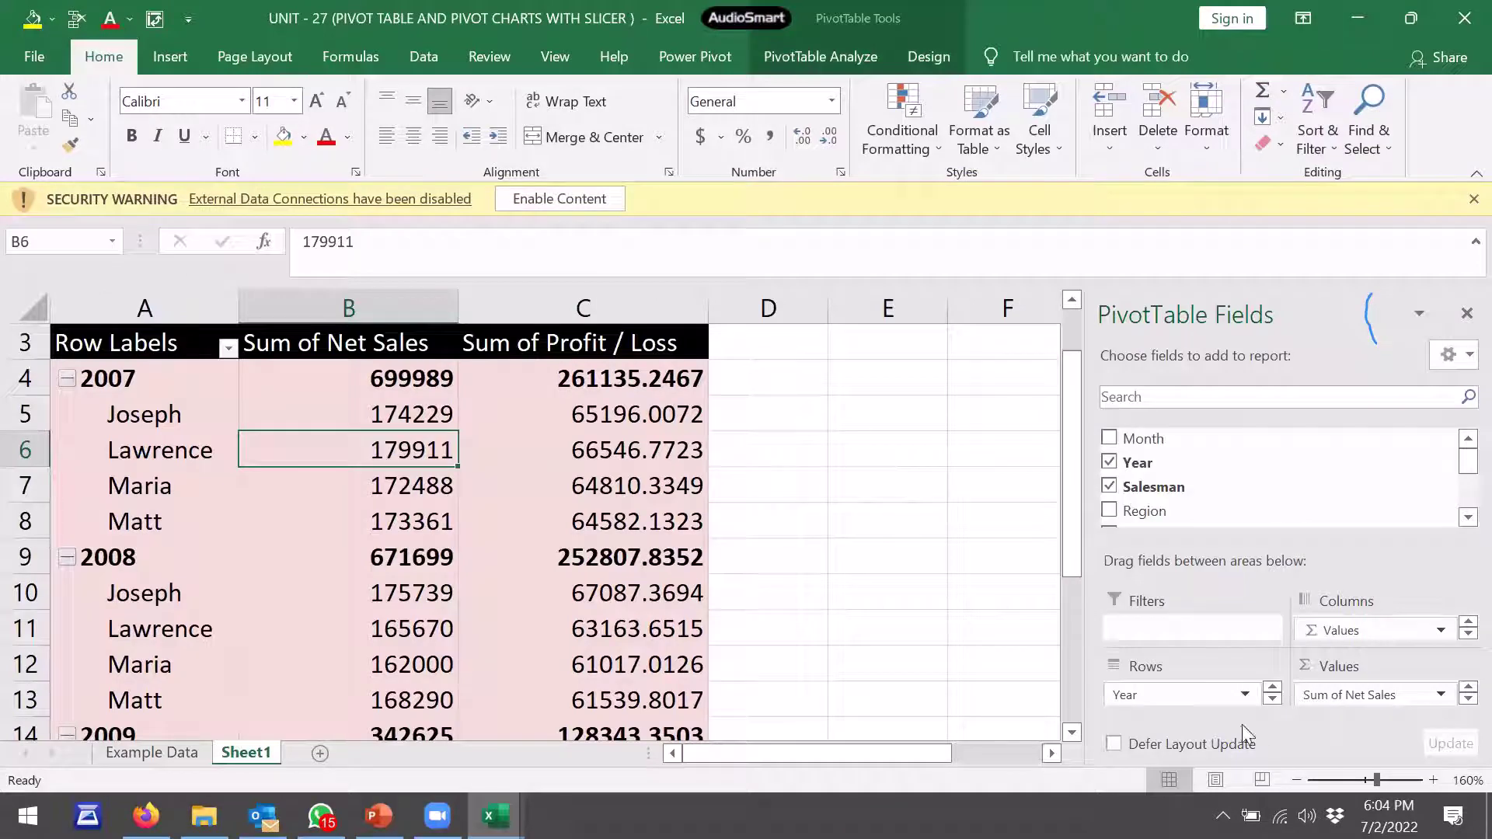
pyautogui.click(1358, 780)
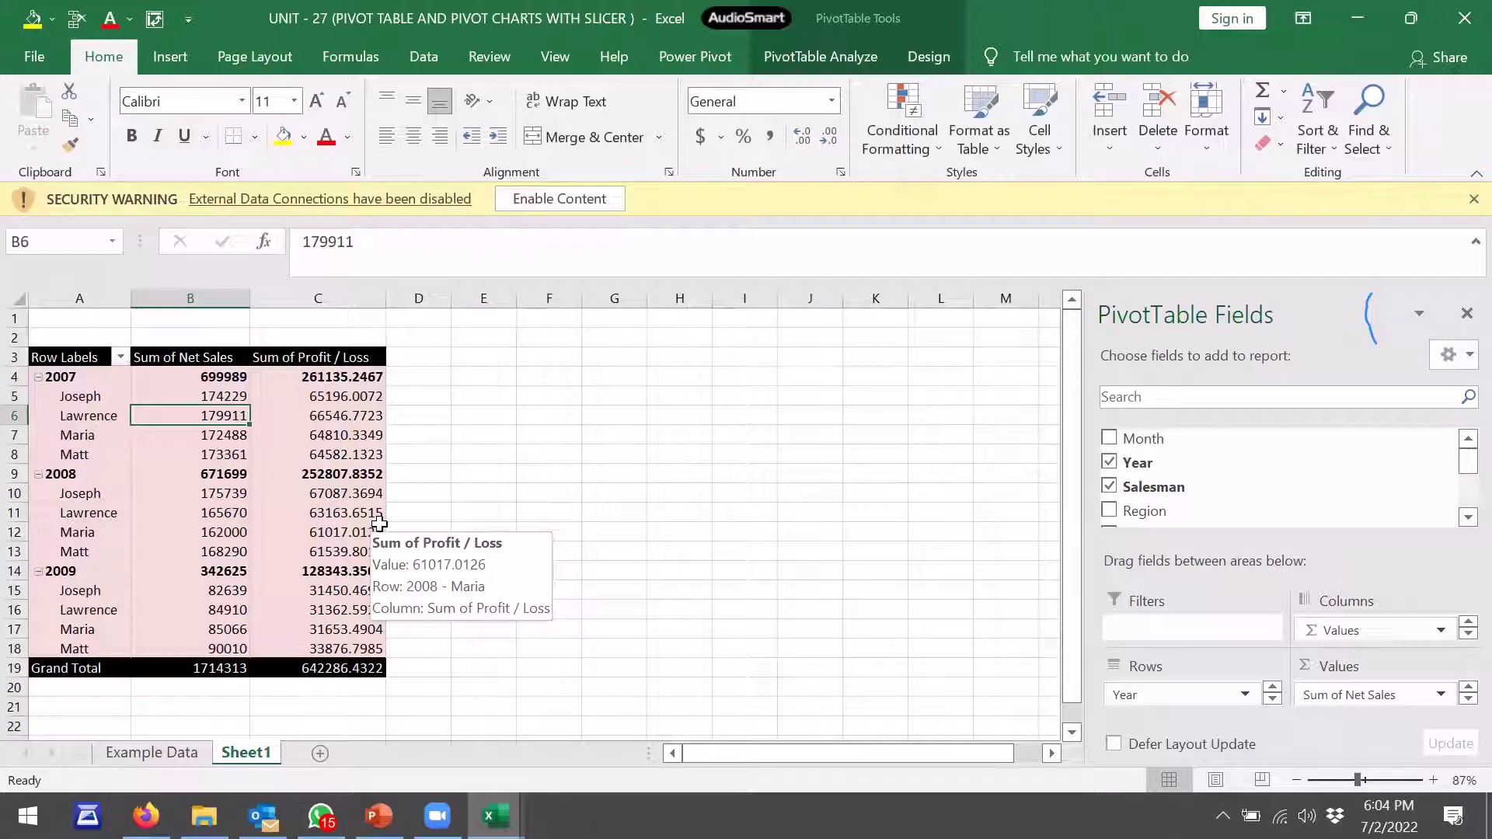
# Remove Year from the pivot rows so it totals net sales and profit per salesman, then close the workbook
pyautogui.click(1111, 462)
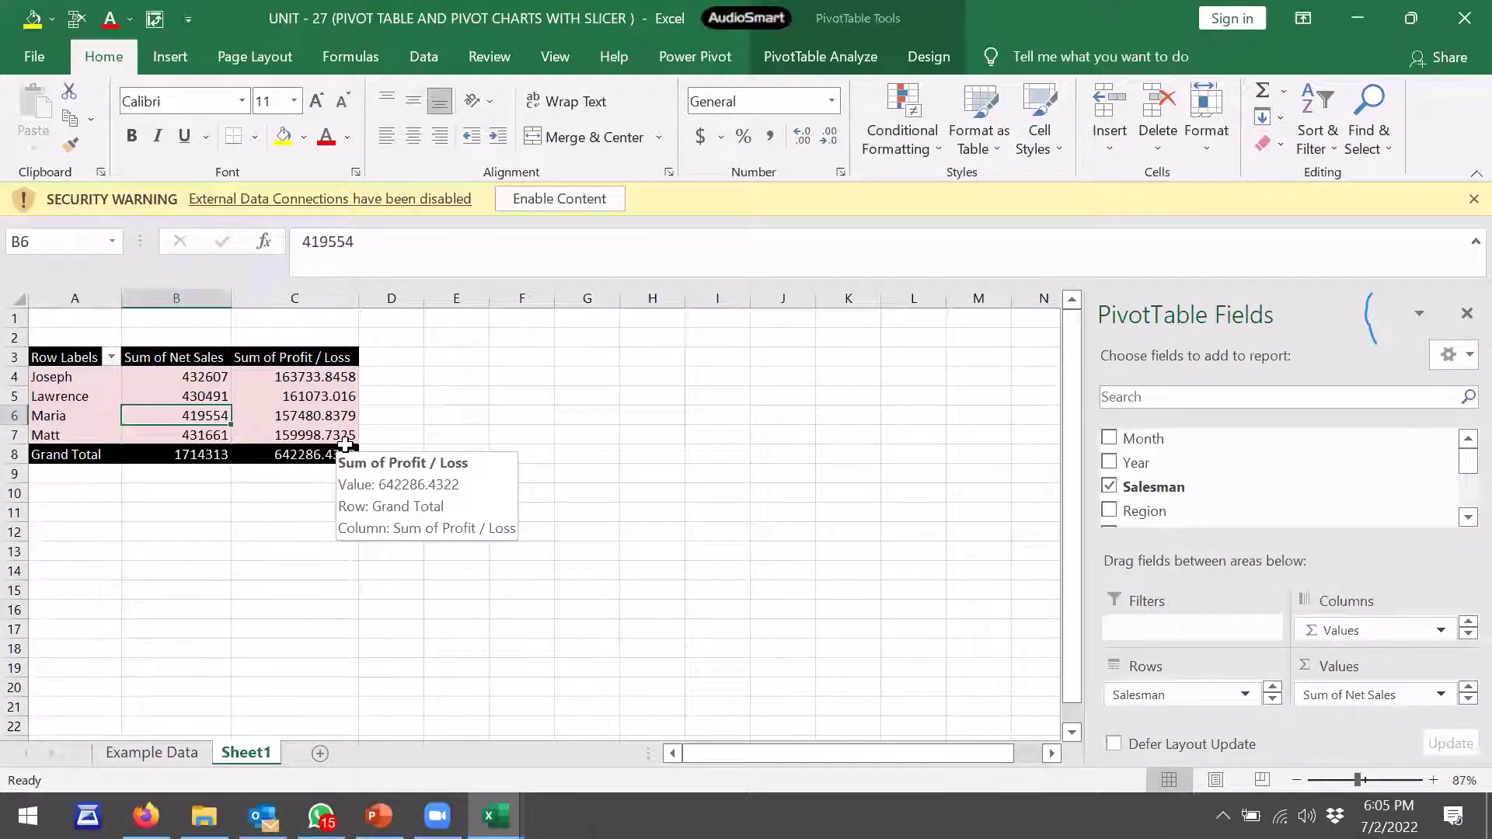
pyautogui.click(1459, 22)
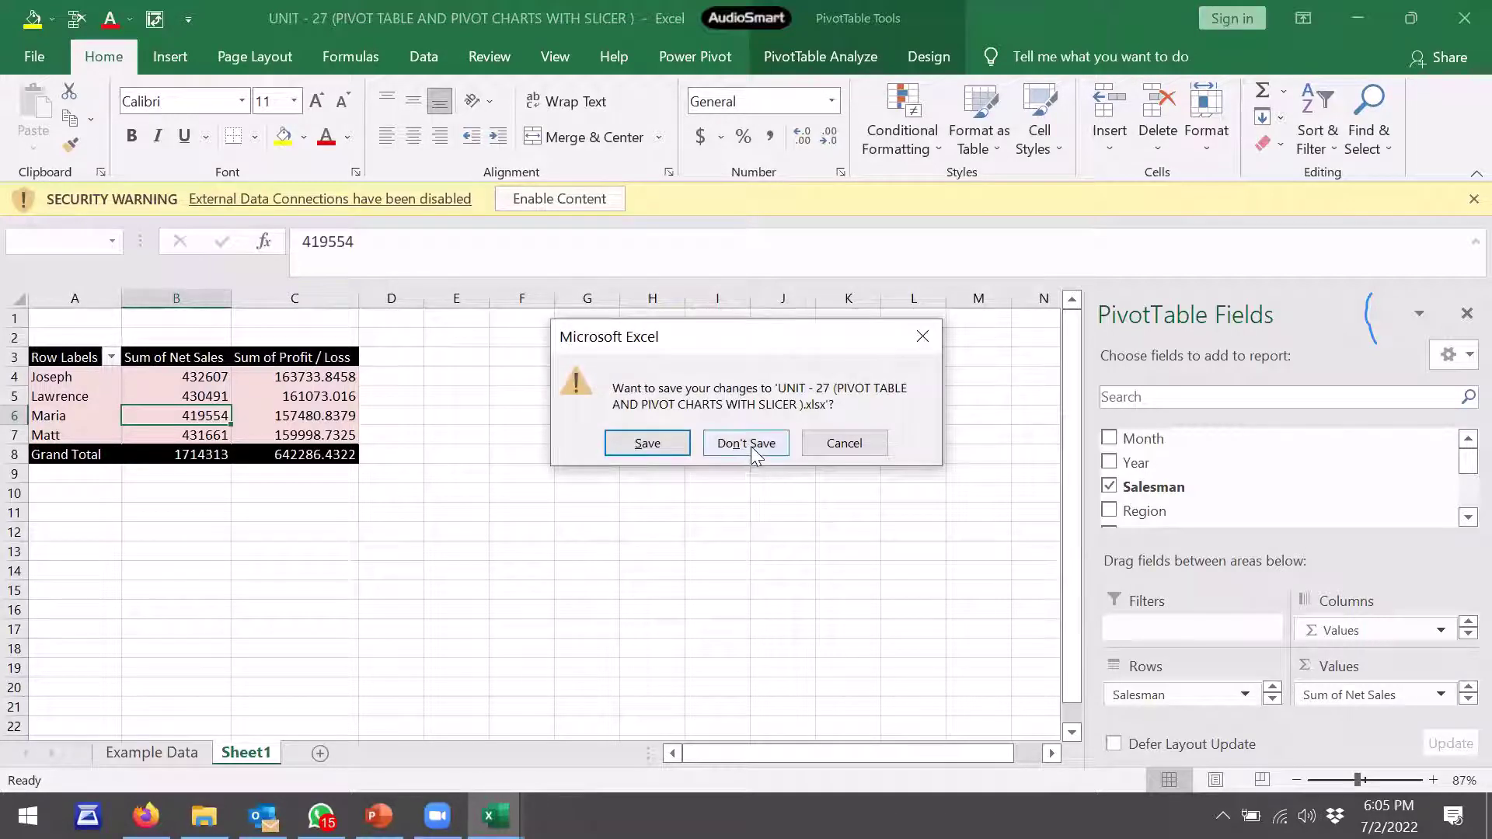
# Discard the Unit 27 changes and open the Module # 5 folder from Demo AEDV
pyautogui.click(747, 444)
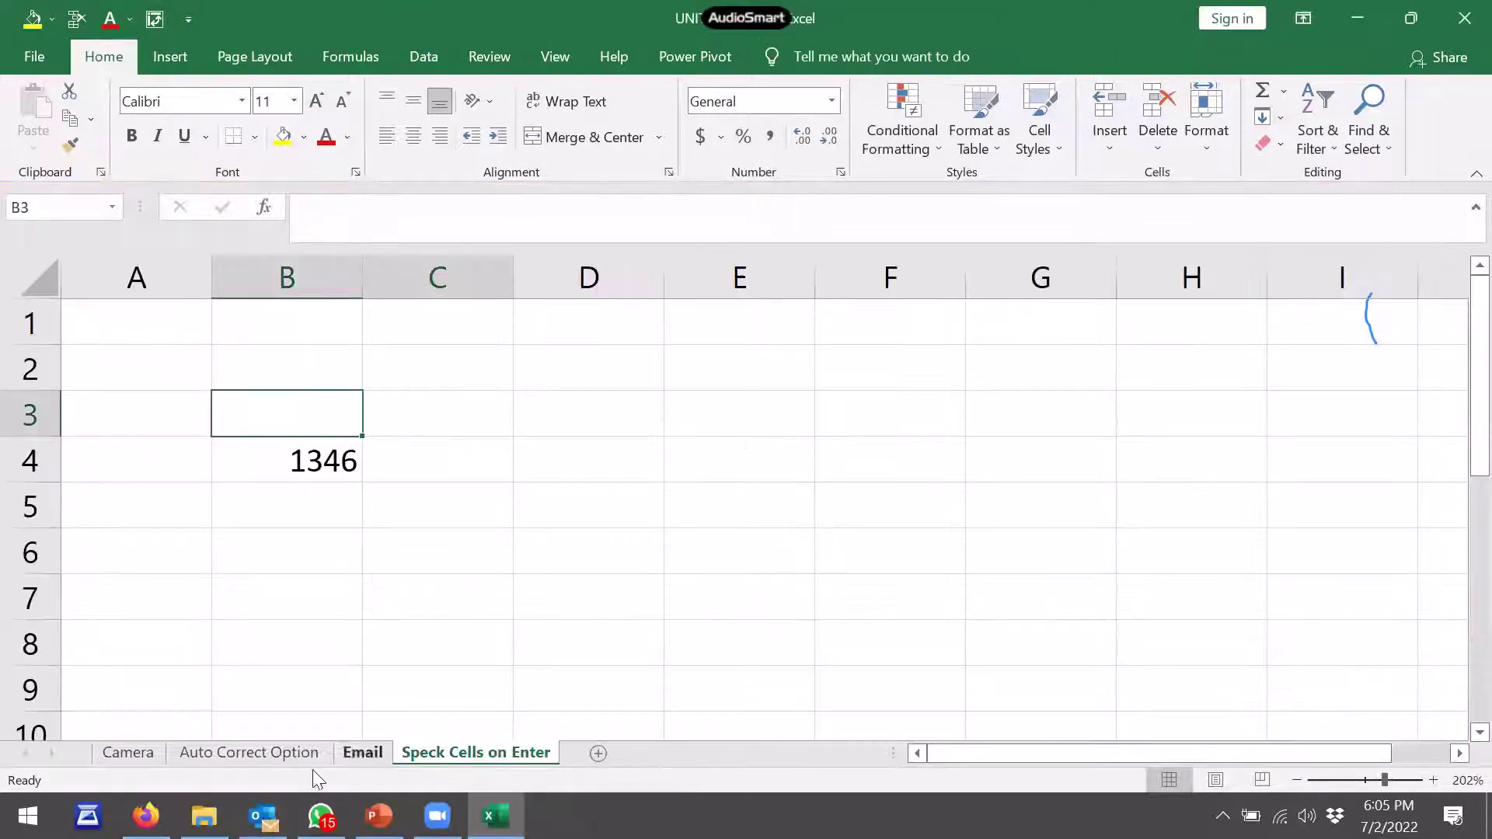
pyautogui.click(203, 816)
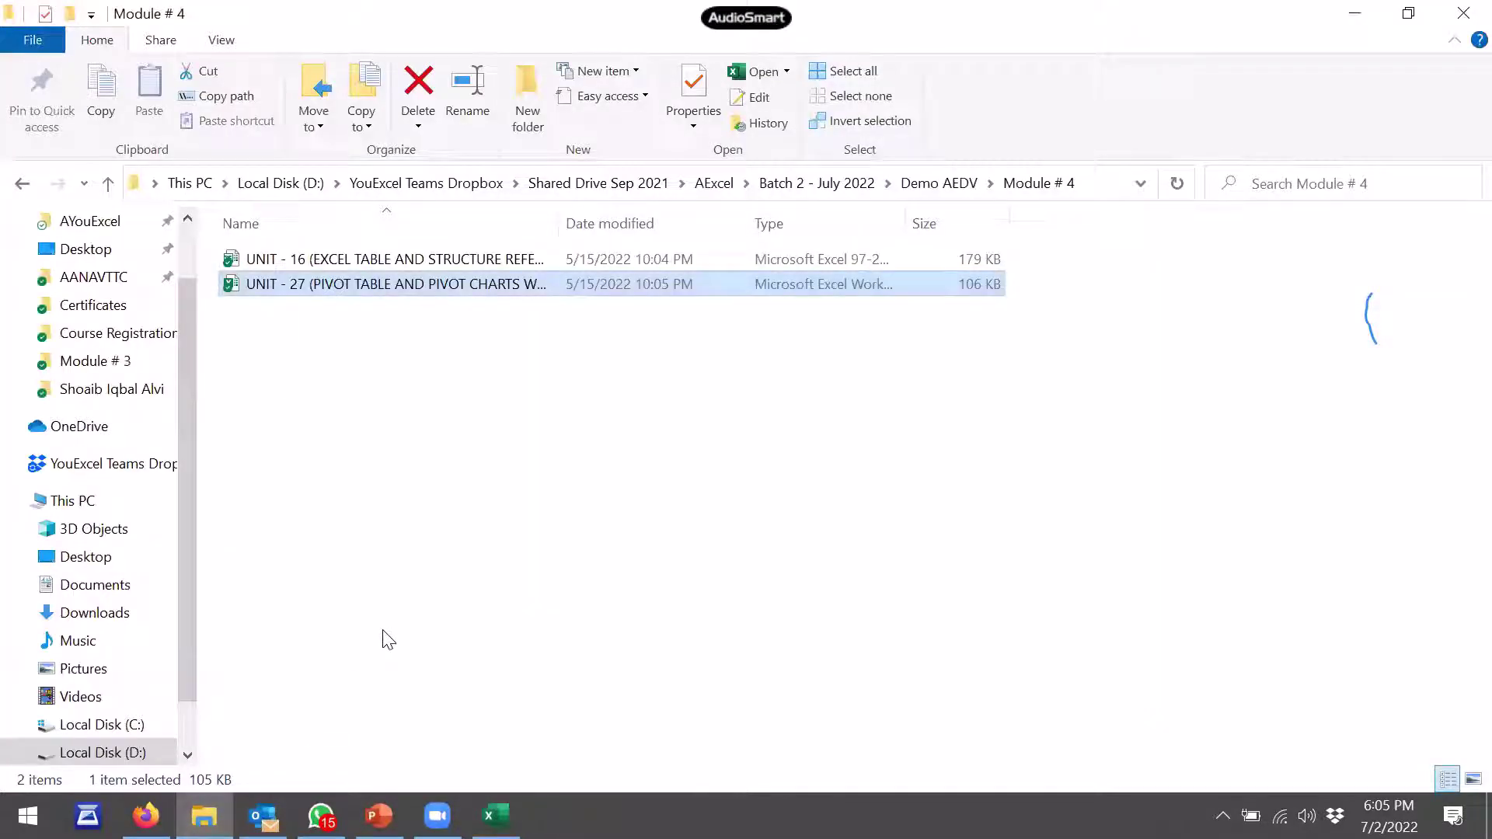
pyautogui.click(21, 187)
pyautogui.click(360, 361)
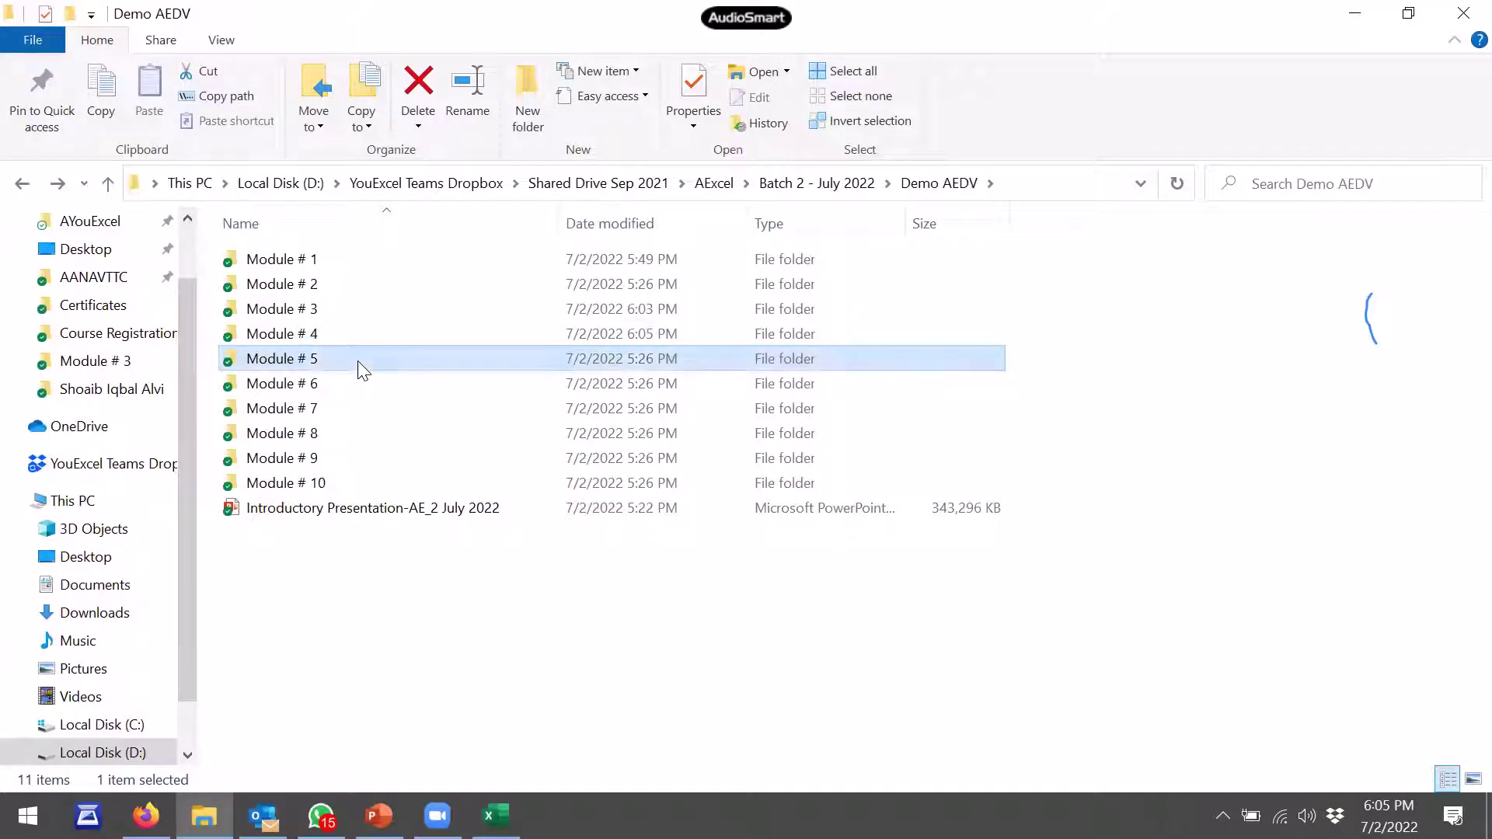
pyautogui.doubleClick(359, 363)
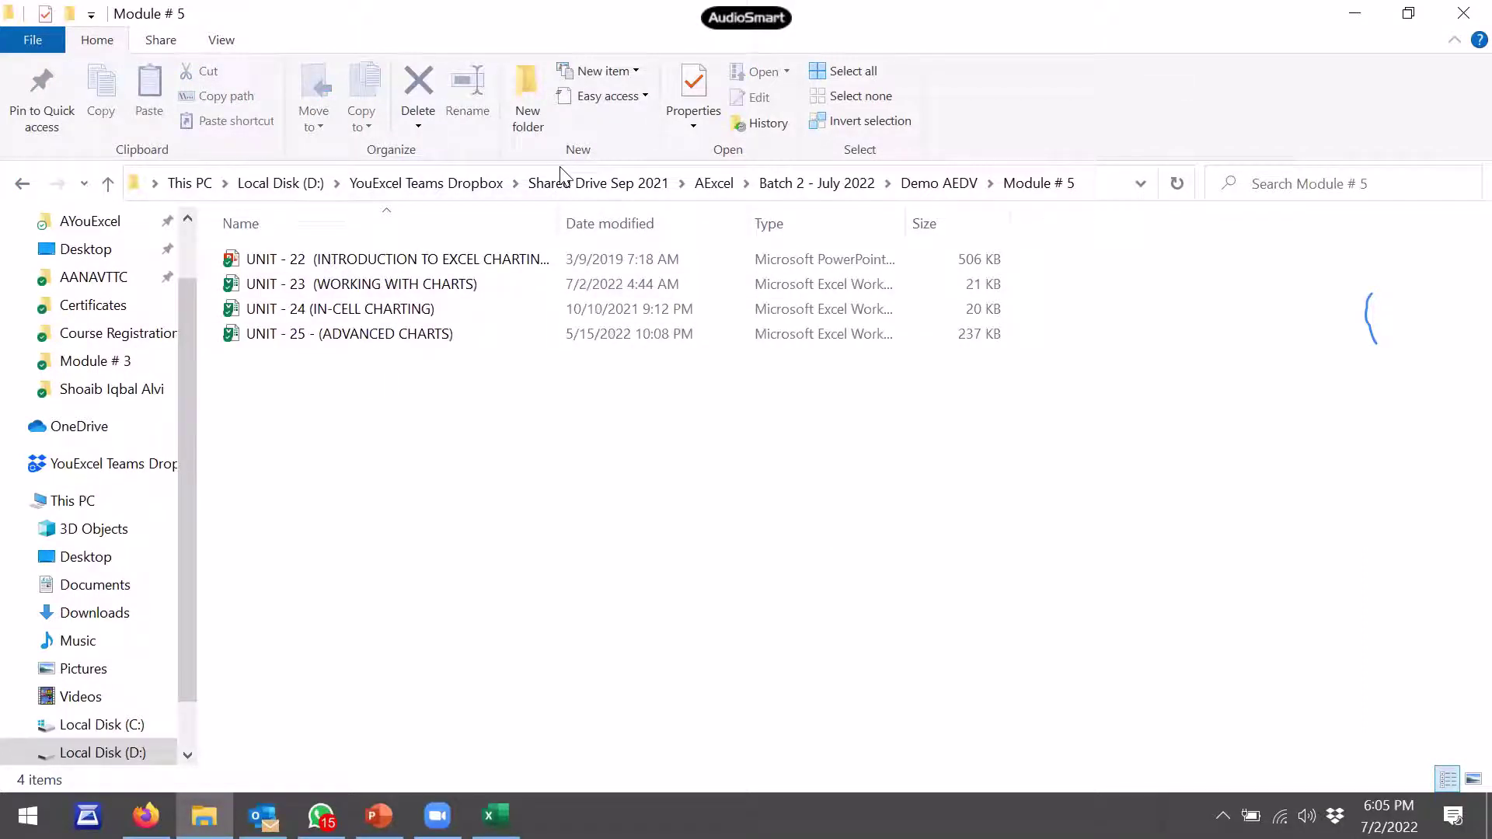
# Open the UNIT - 23 (WORKING WITH CHARTS) workbook from Module # 5
pyautogui.hotkey('alt', 'Tab')
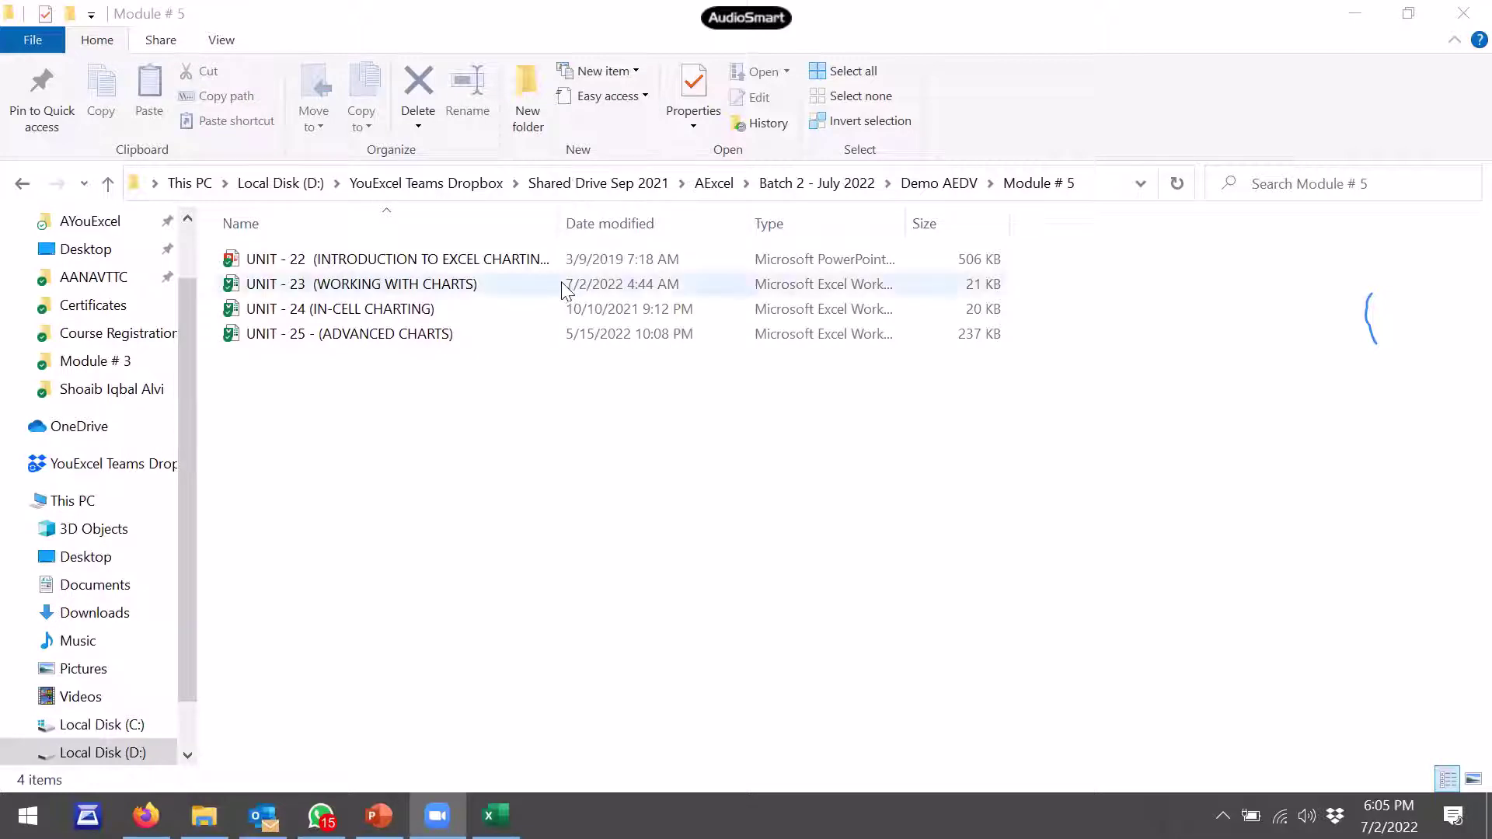
pyautogui.click(550, 261)
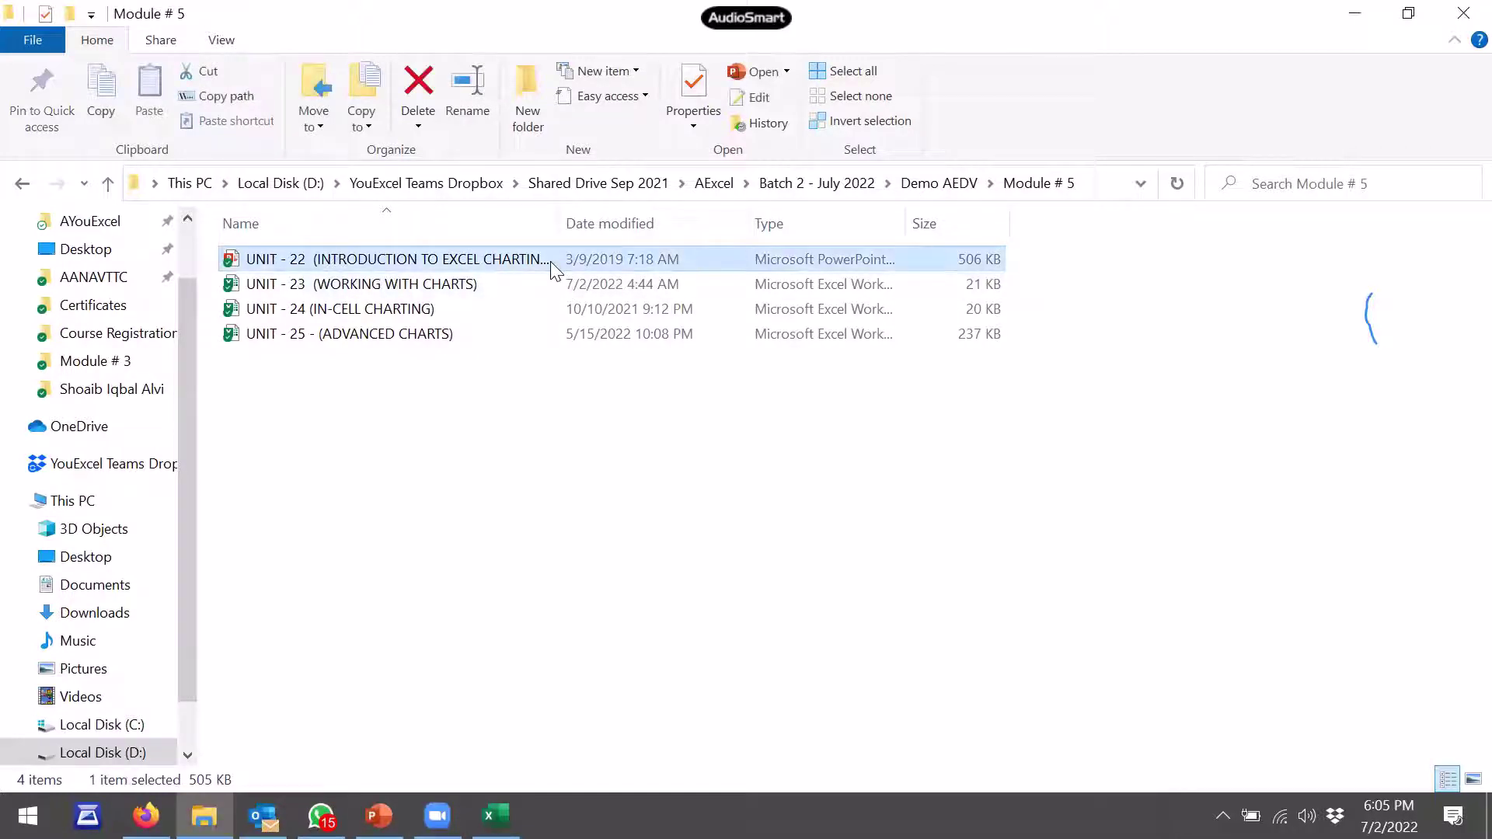
pyautogui.doubleClick(510, 283)
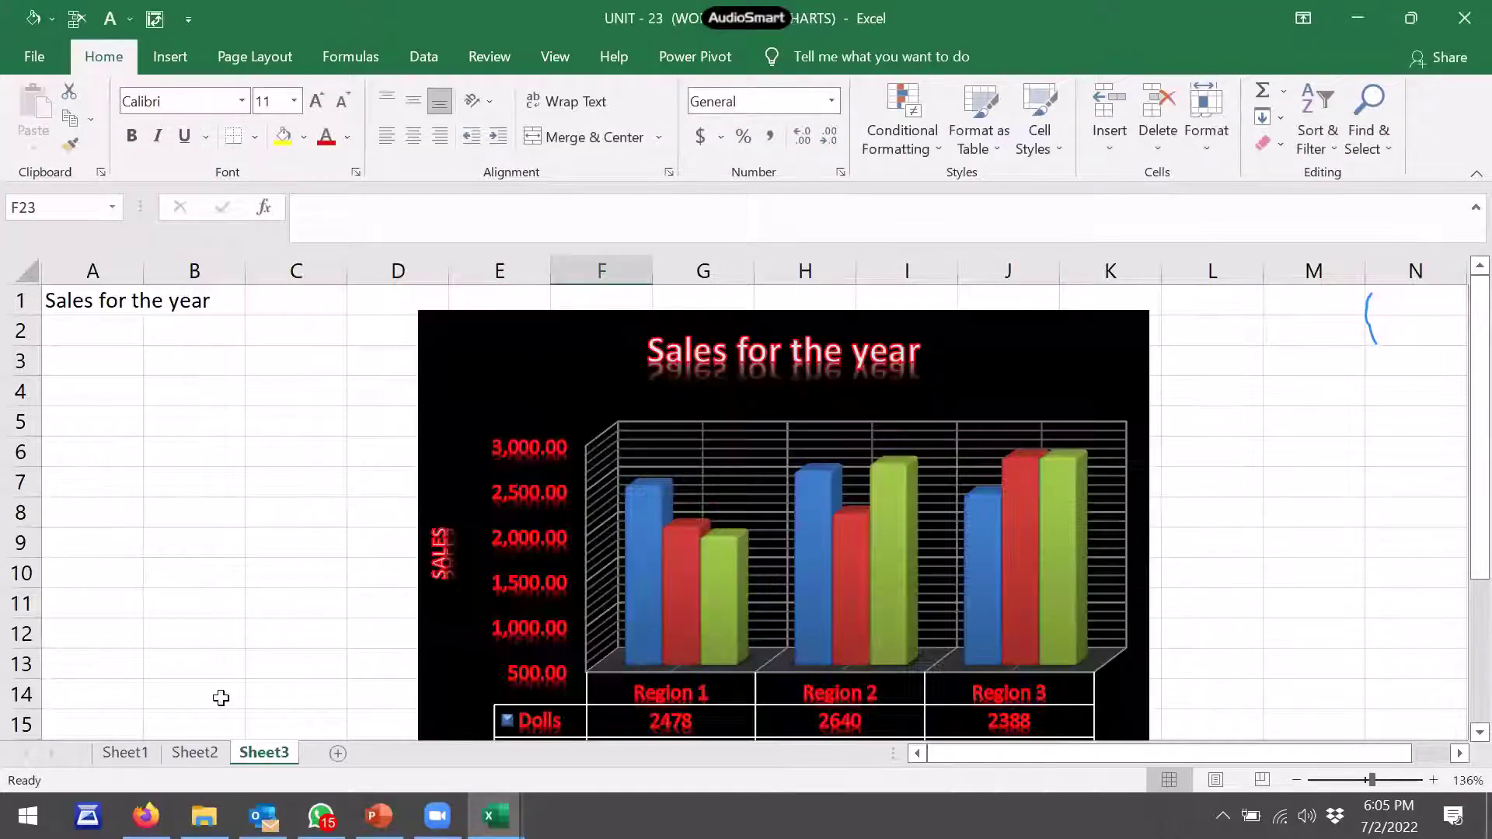
# On Sheet2, enter 'Su' in A1 to retitle the BCV Company chart
pyautogui.click(184, 760)
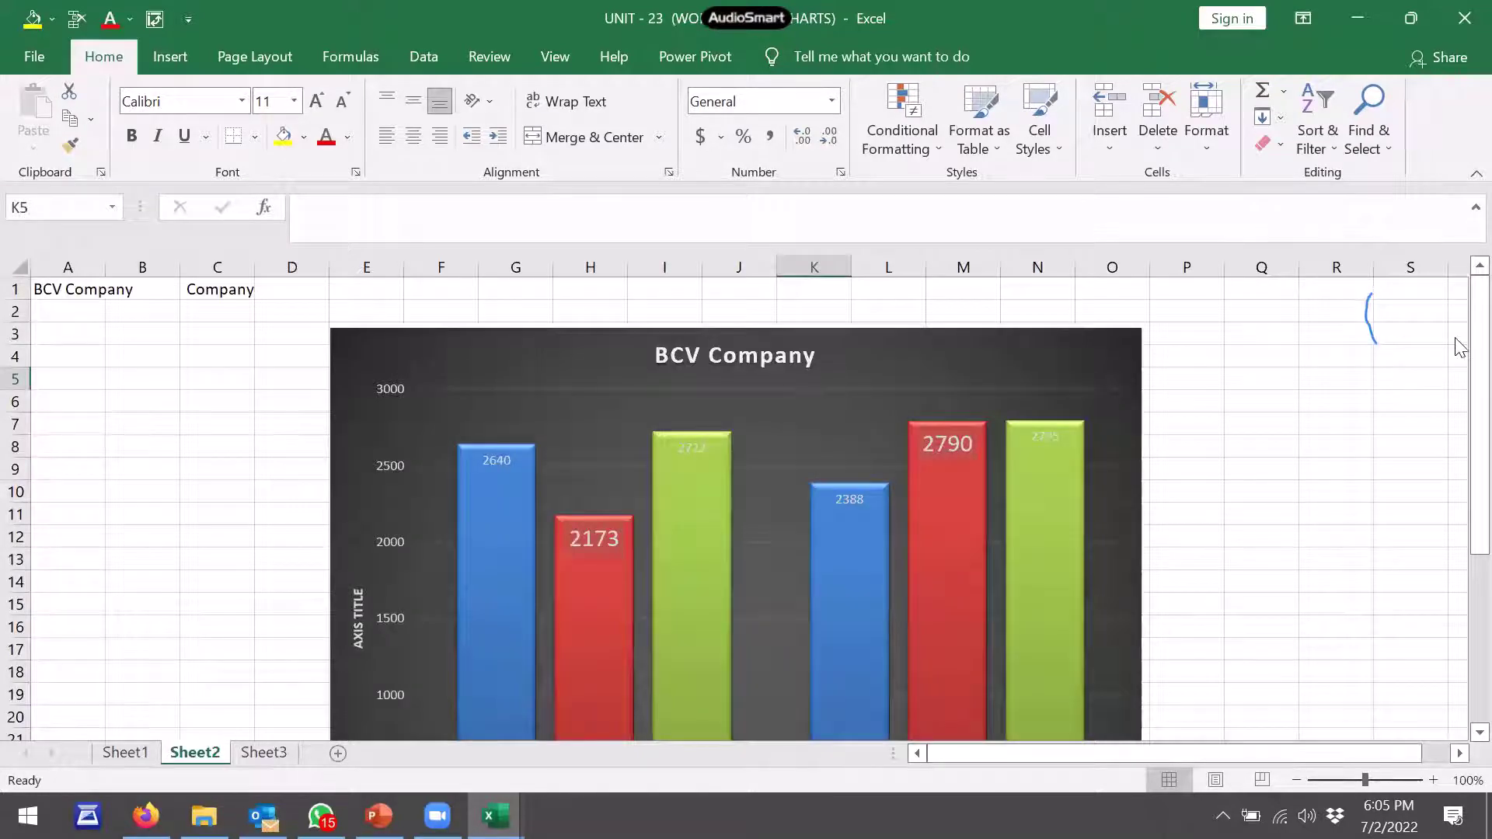
pyautogui.scroll(-2, 1456, 404)
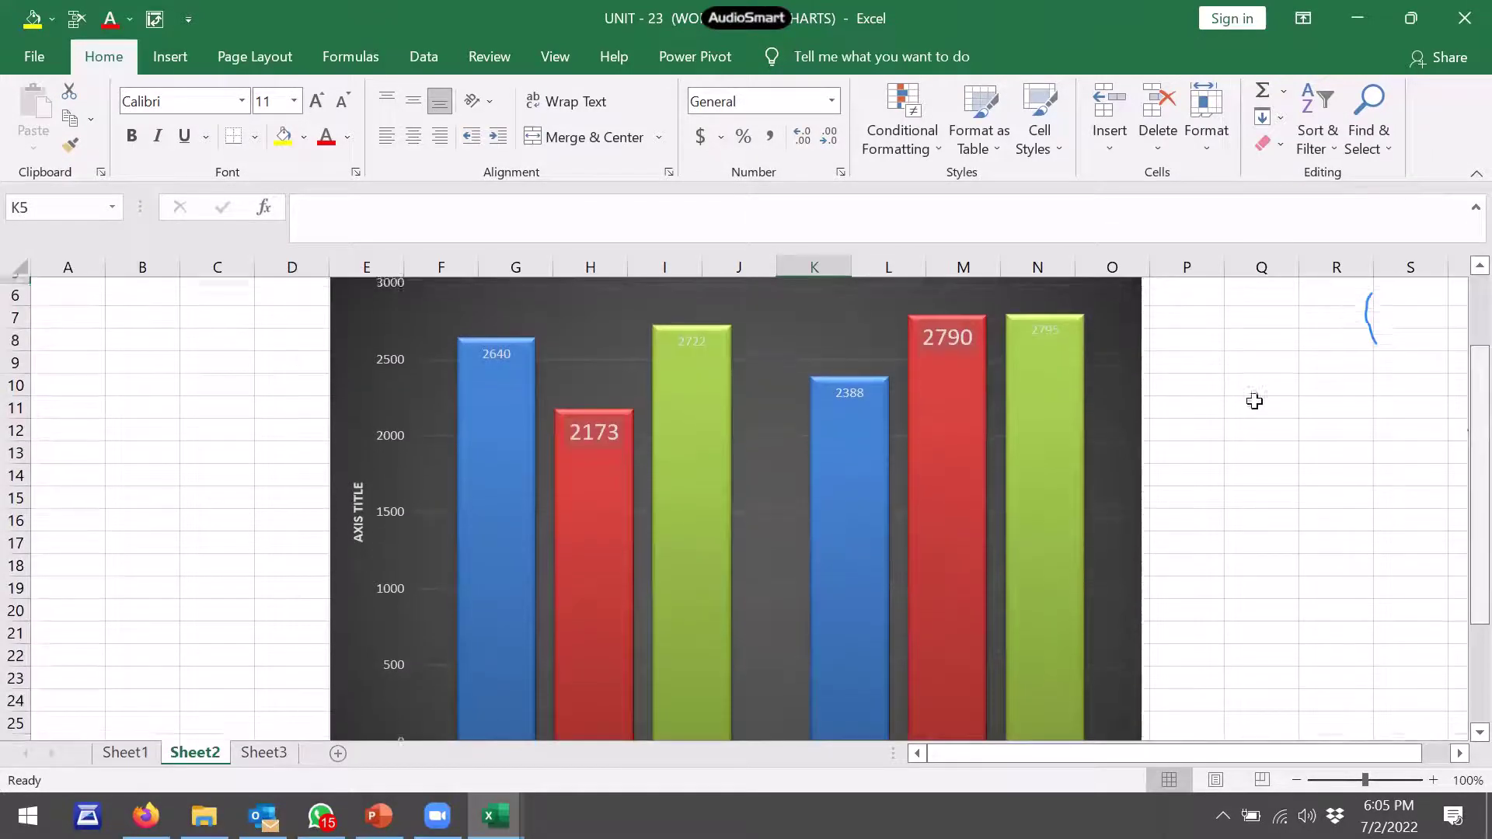
pyautogui.scroll(2, 1456, 416)
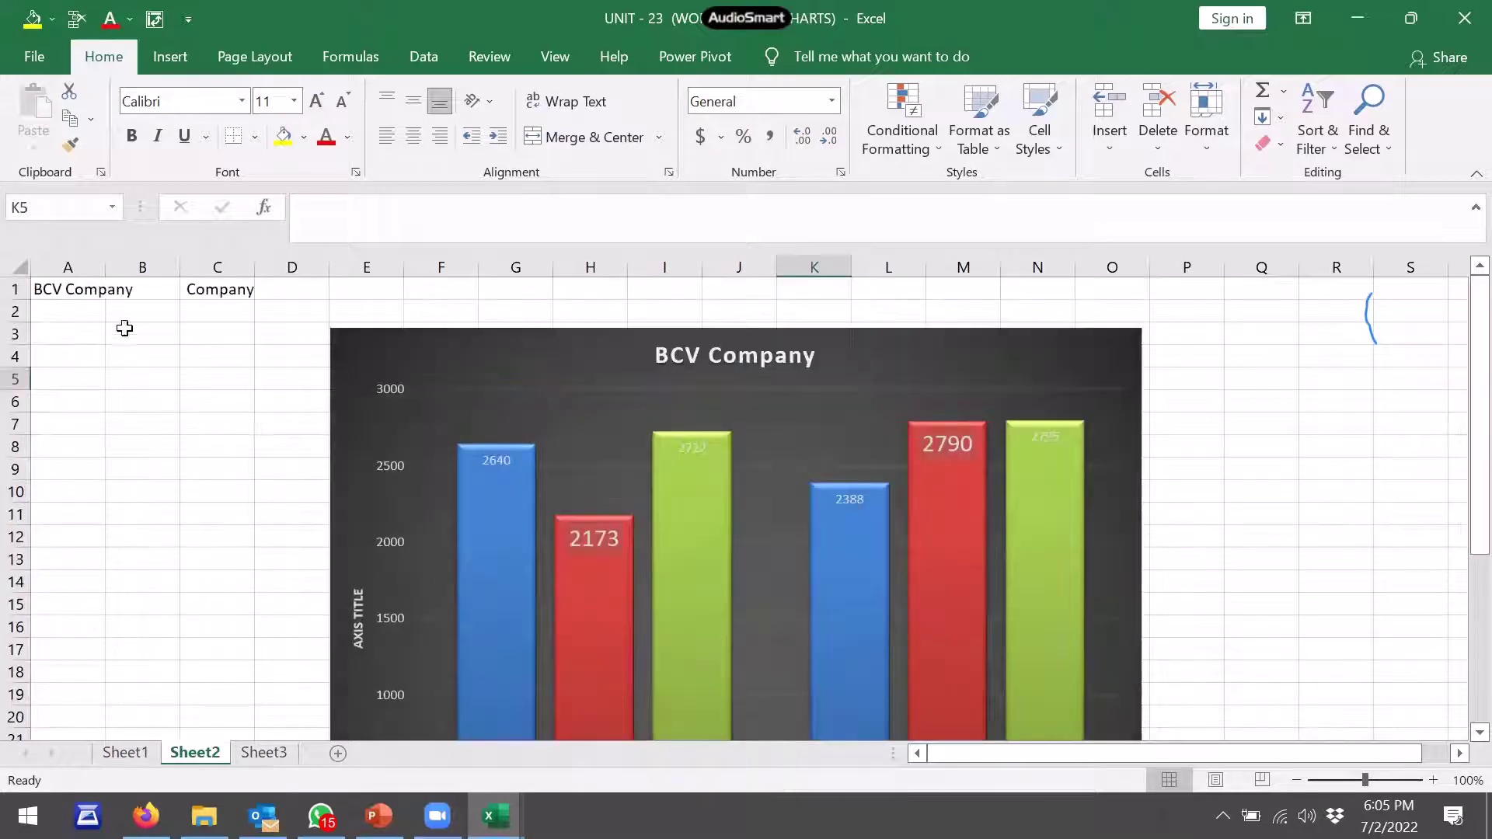
pyautogui.click(72, 289)
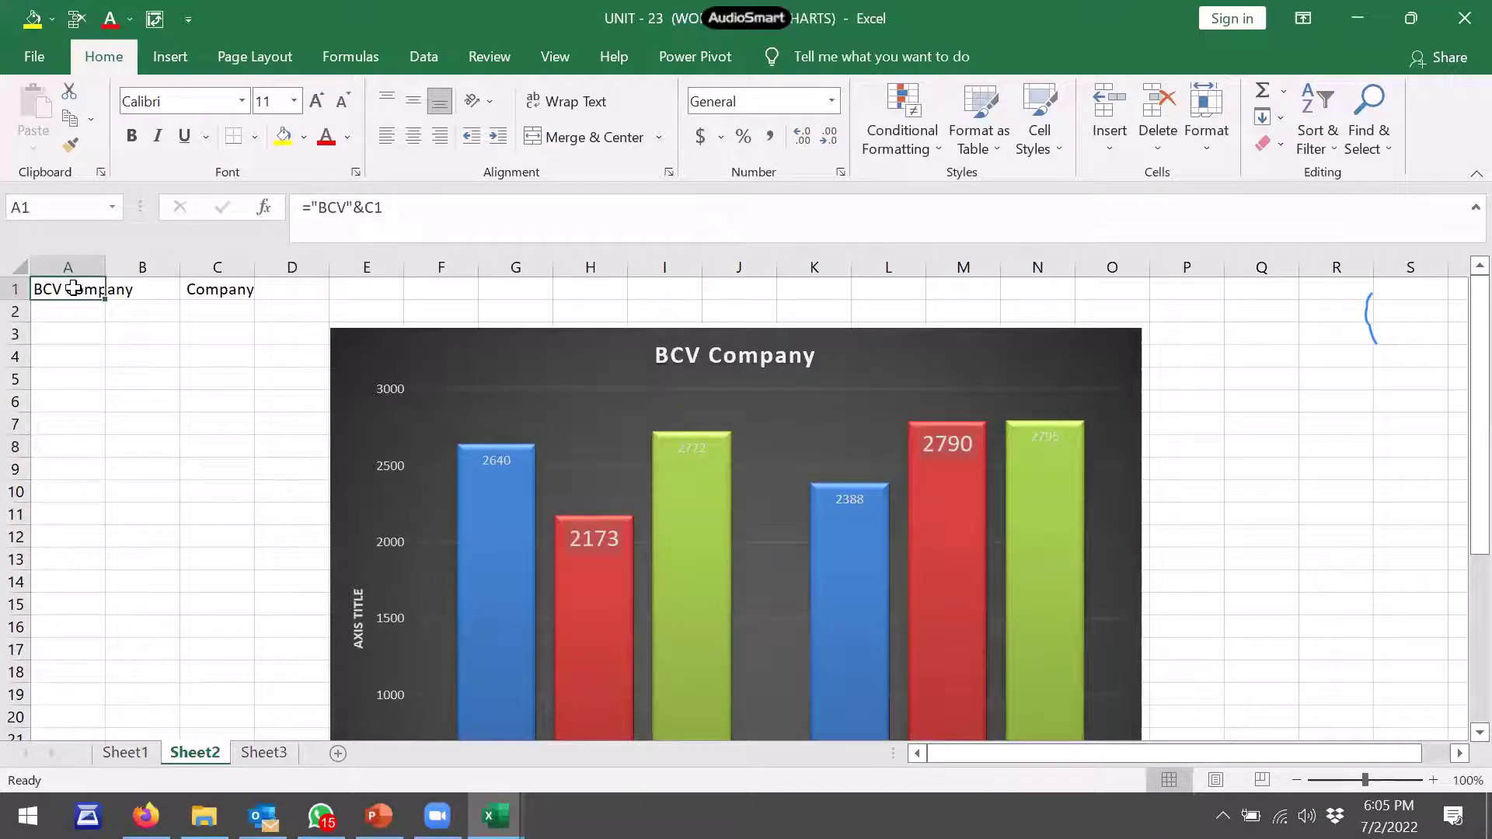
pyautogui.write('Sumaira')
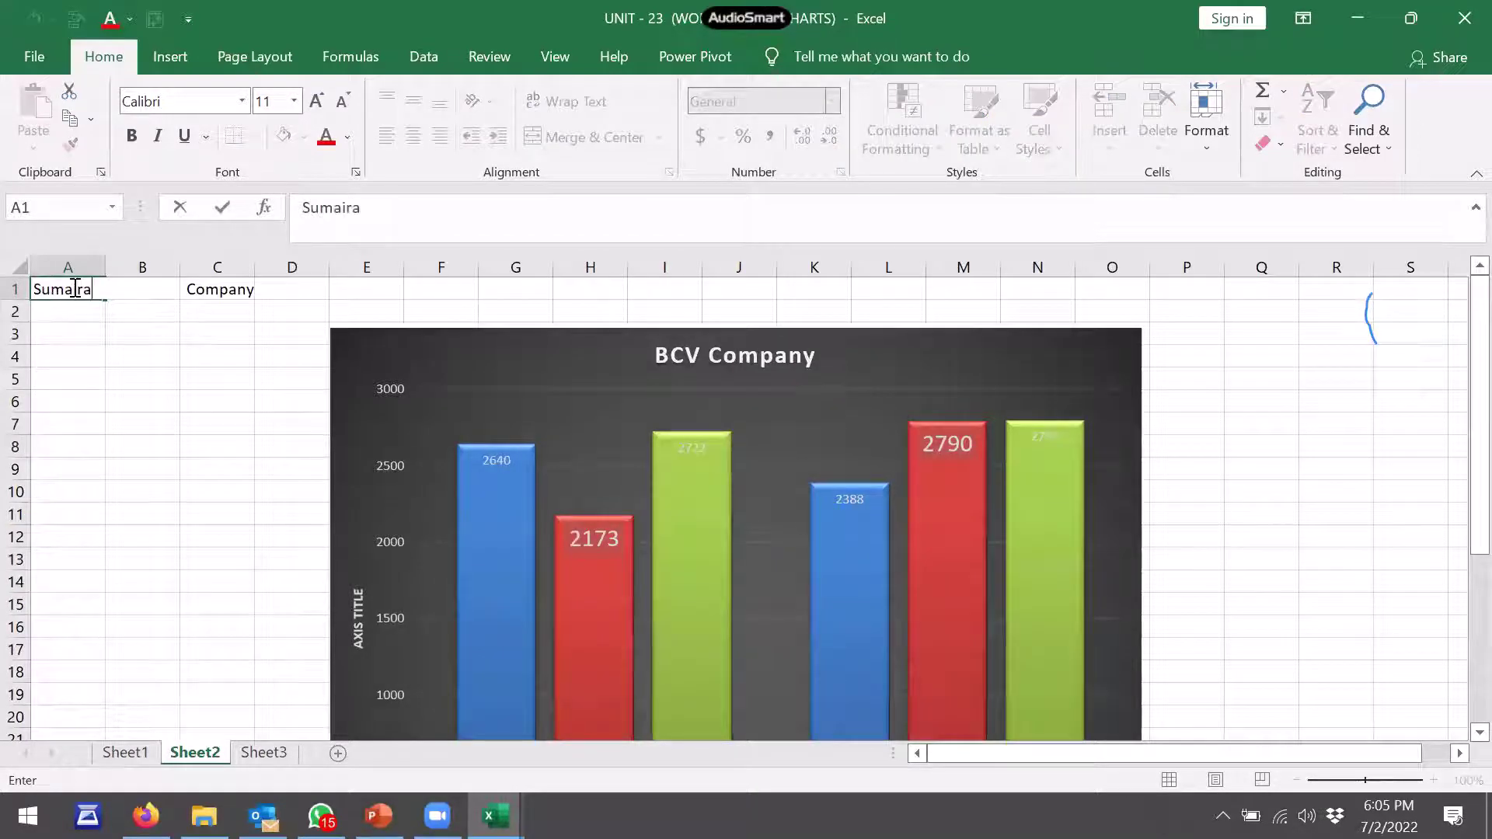
pyautogui.press('Return')
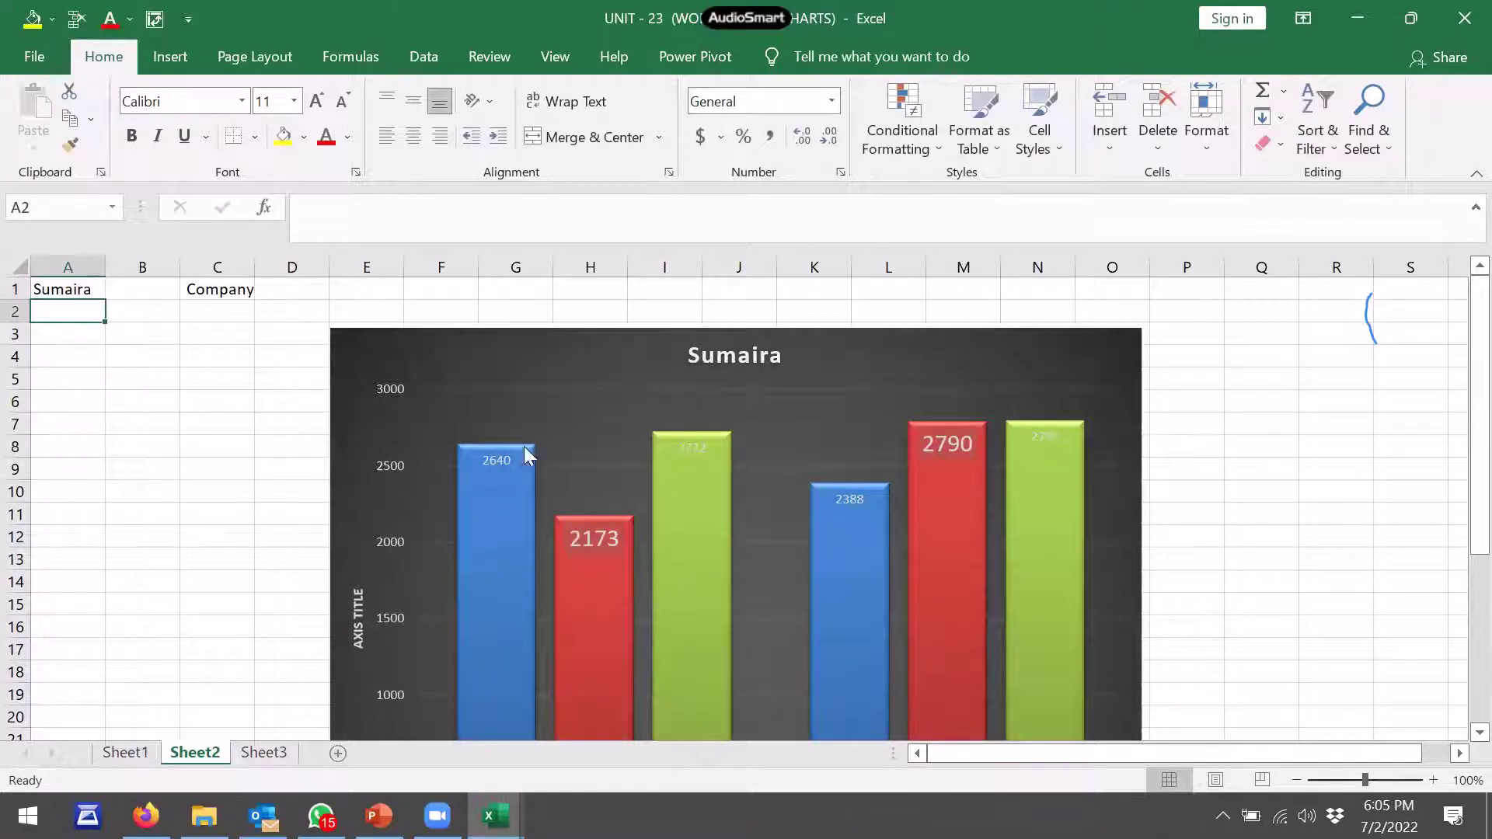
# On Sheet3, enter 'sumira' in A1 to retitle the chart, then close without saving
pyautogui.click(261, 760)
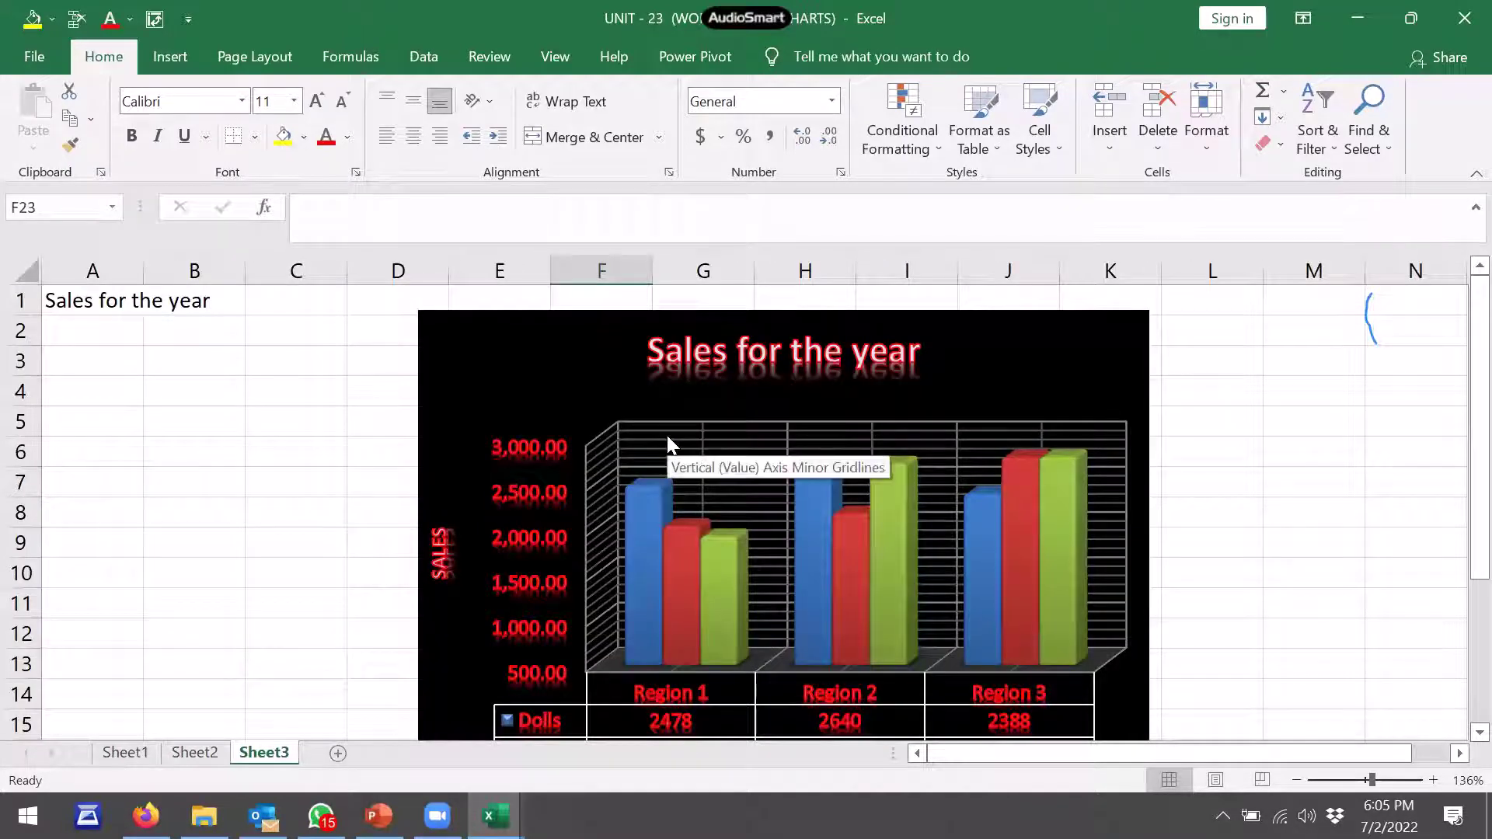
pyautogui.click(126, 300)
pyautogui.write('sumi')
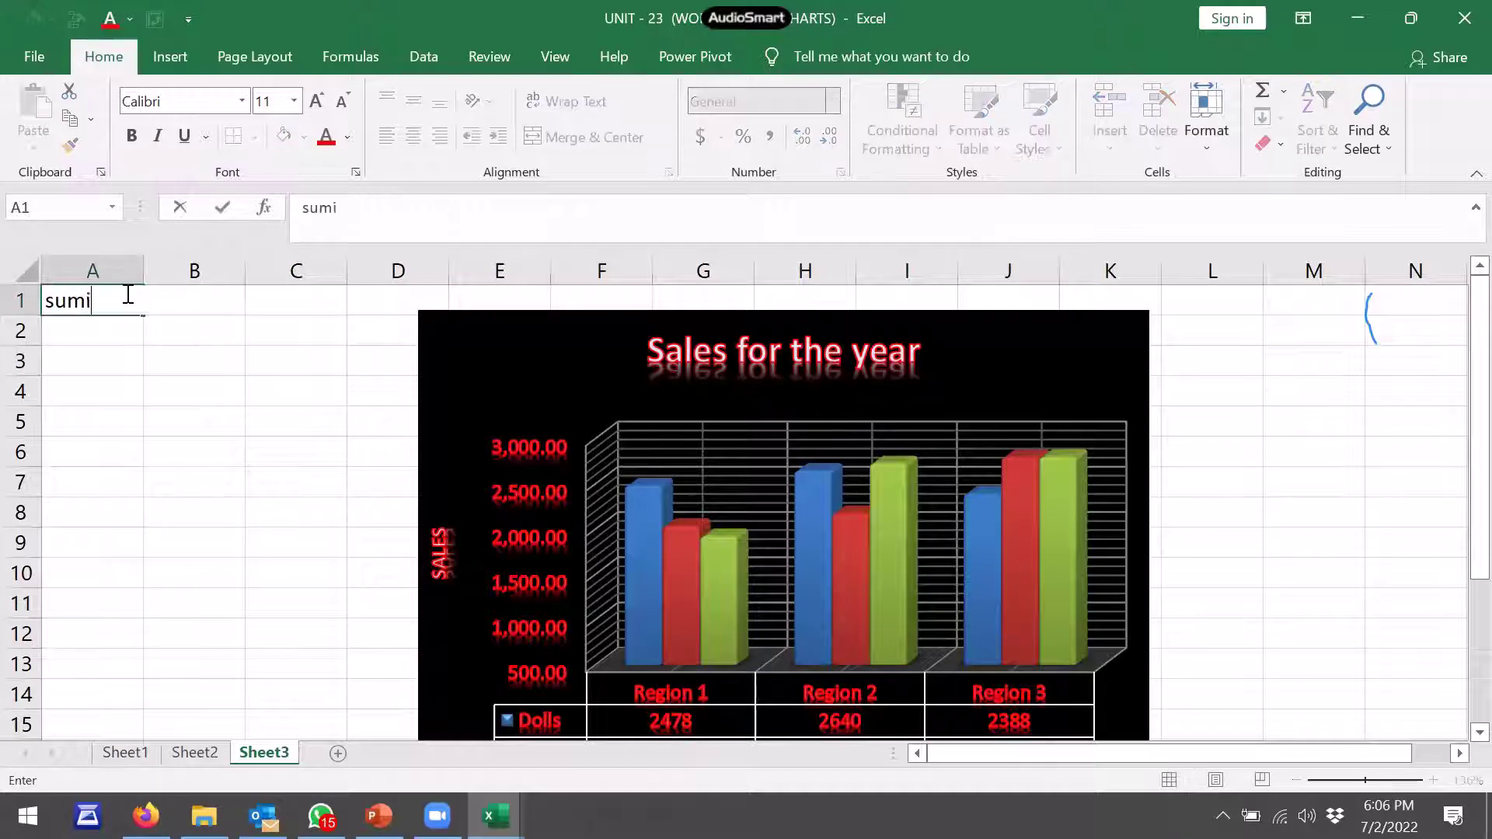
pyautogui.write('ra')
pyautogui.press('Return')
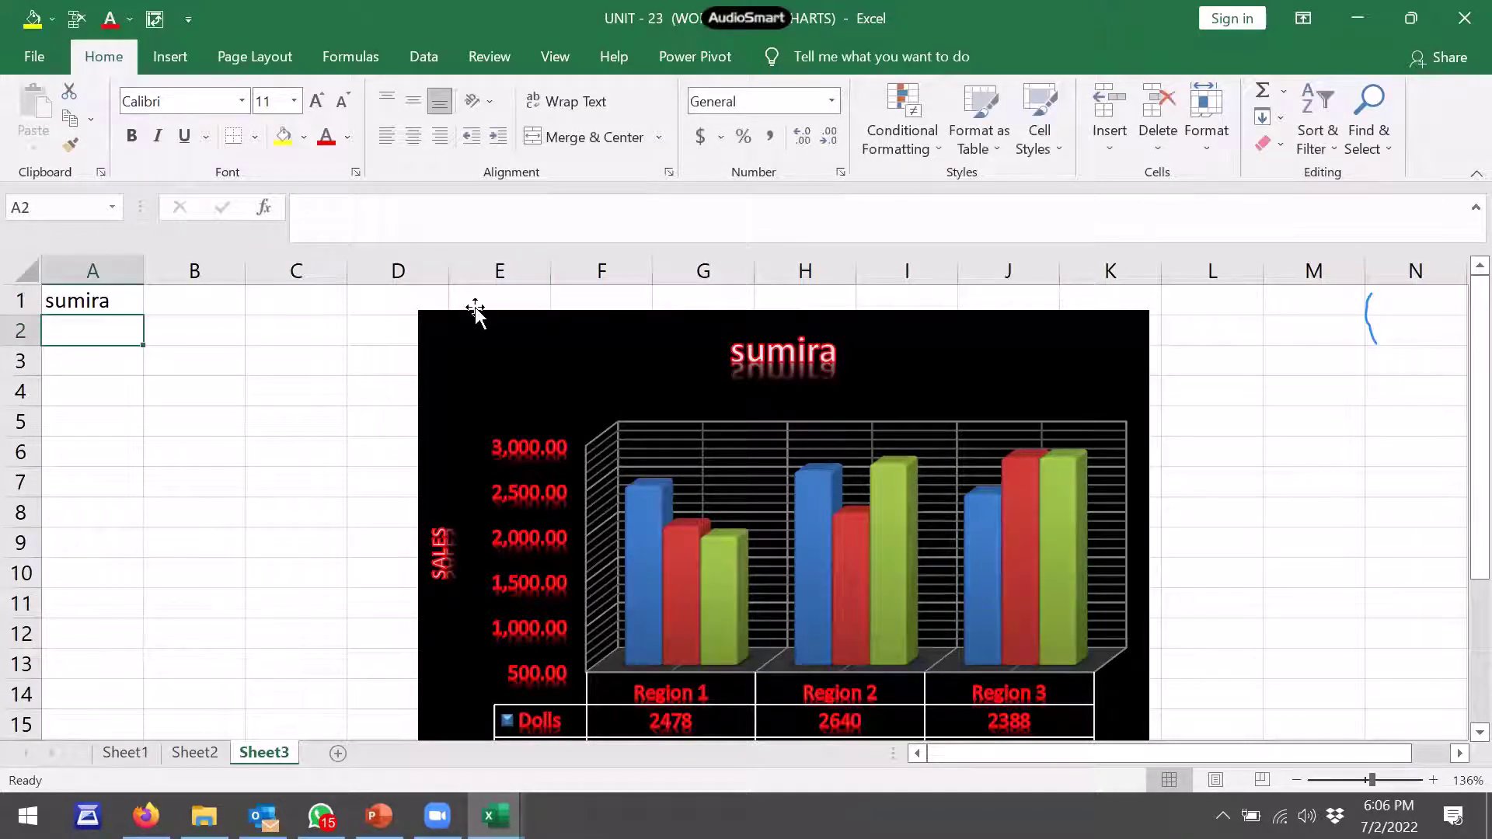
pyautogui.click(1461, 21)
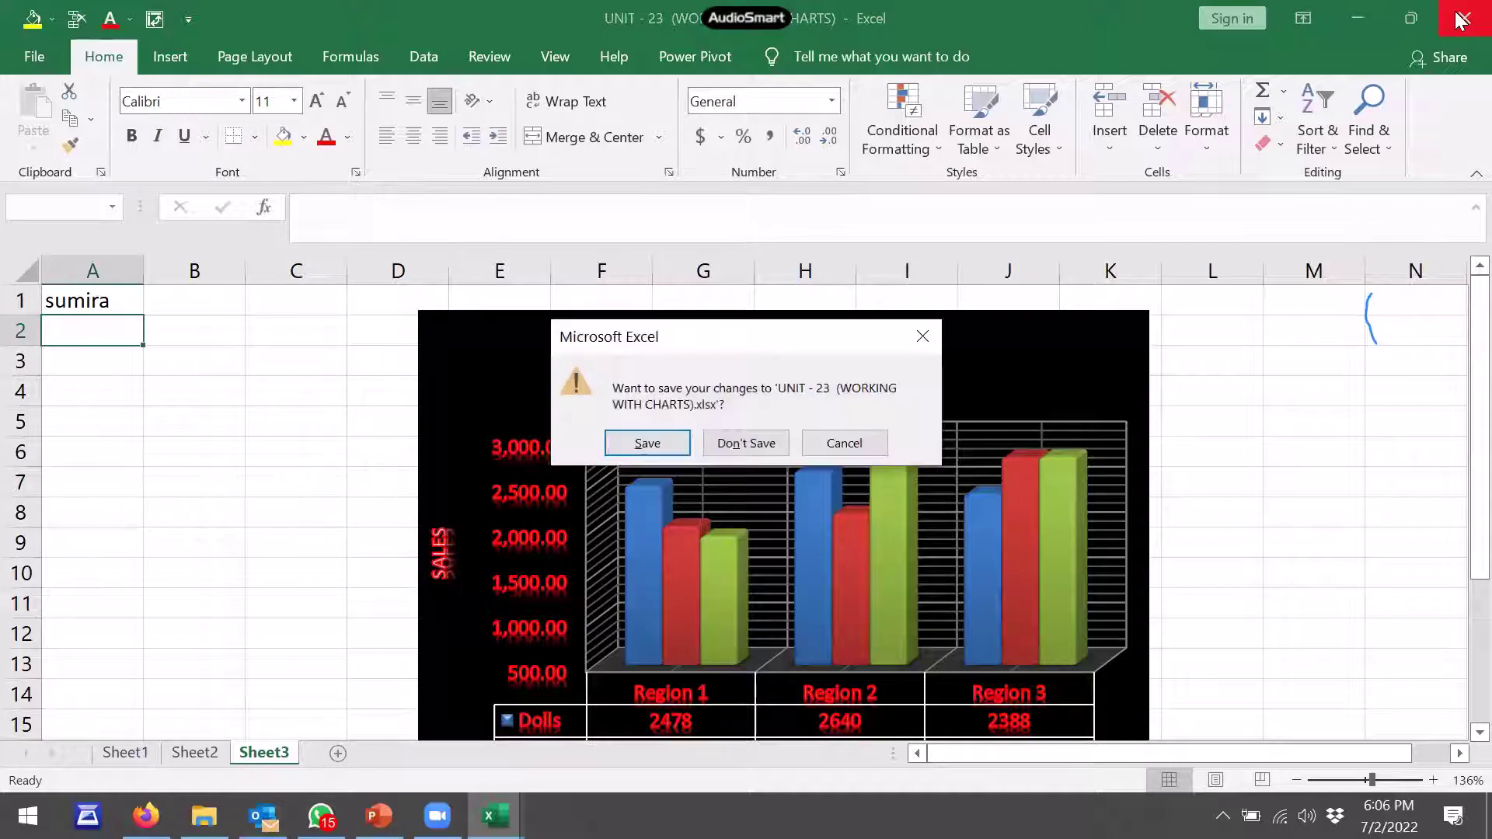
pyautogui.click(733, 444)
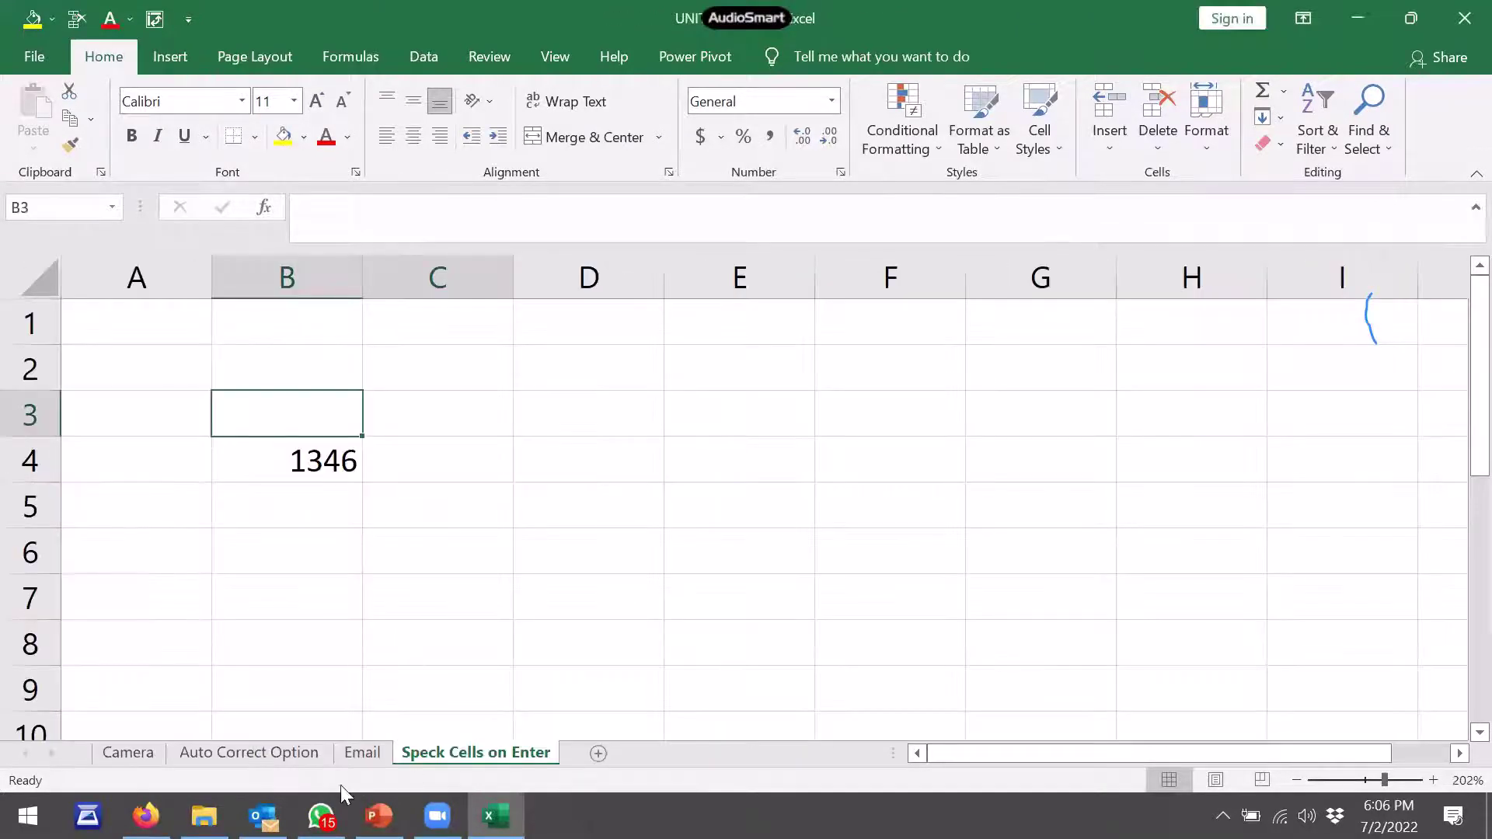
# Open UNIT - 24 (IN-CELL CHARTING), inspect the Region A sparkline, then open UNIT - 25 (ADVANCED CHARTS)
pyautogui.click(204, 816)
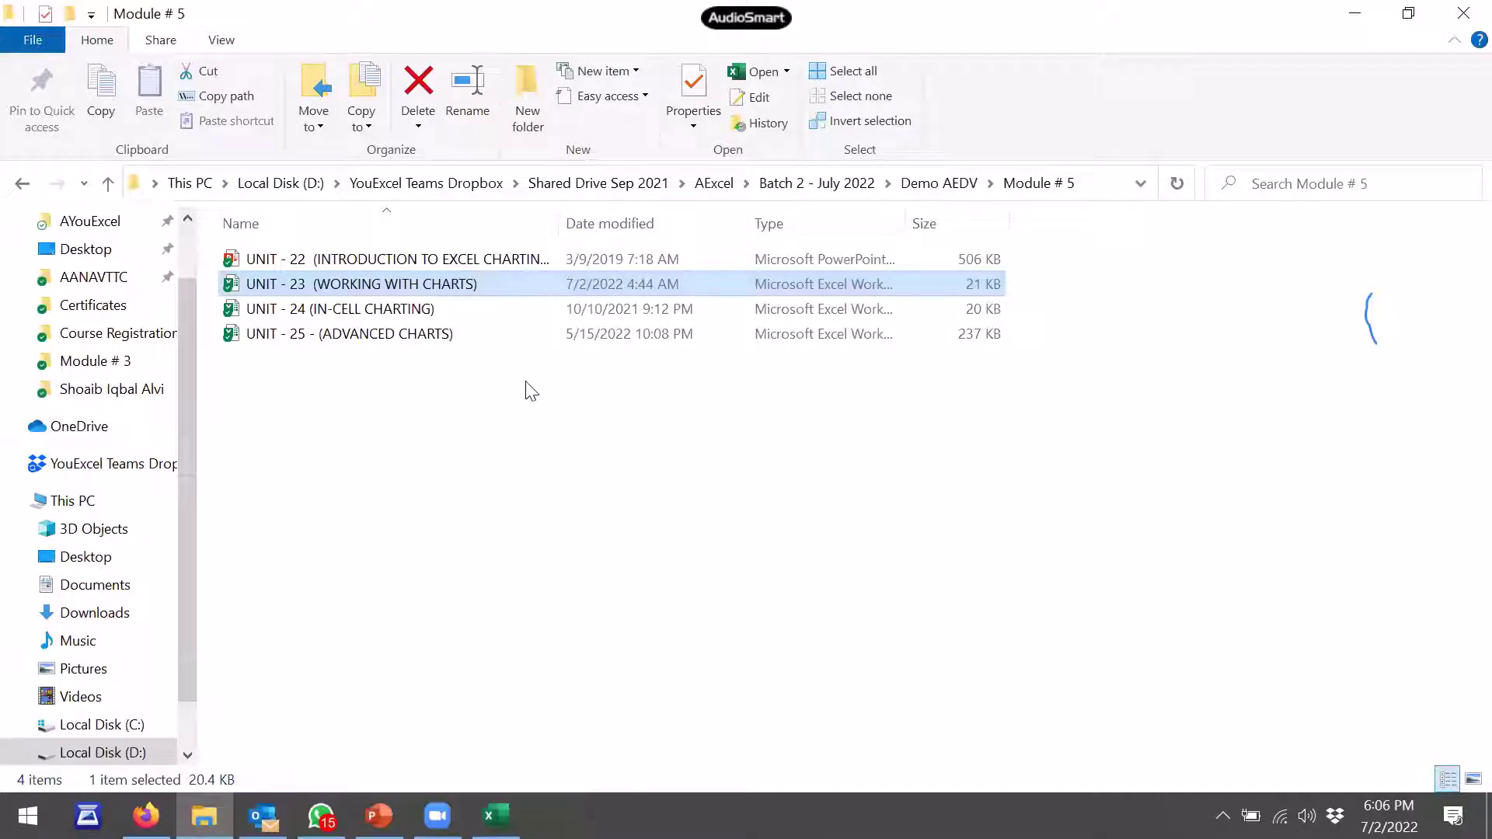
pyautogui.doubleClick(582, 307)
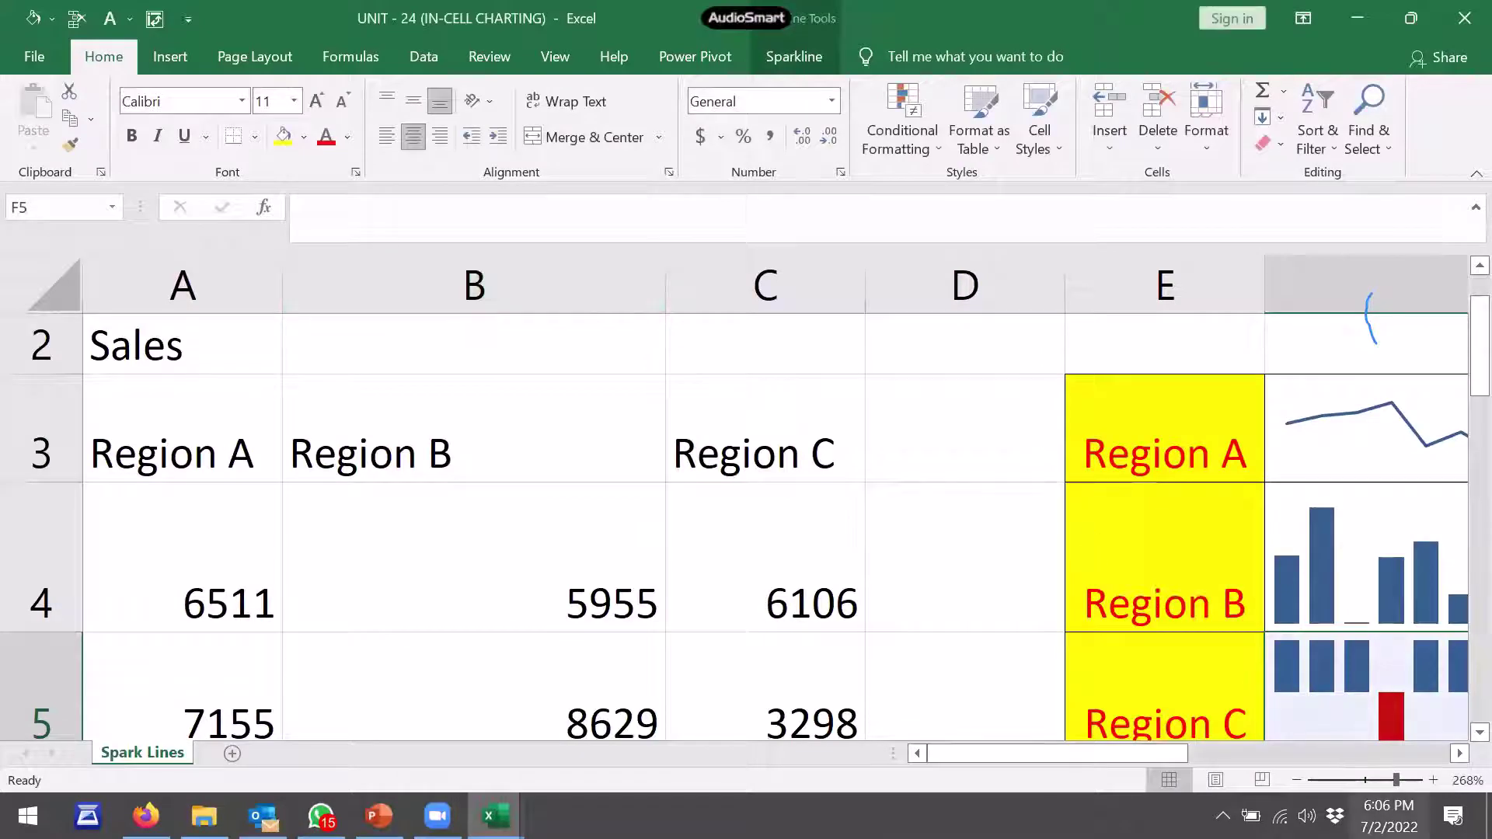
pyautogui.click(1381, 780)
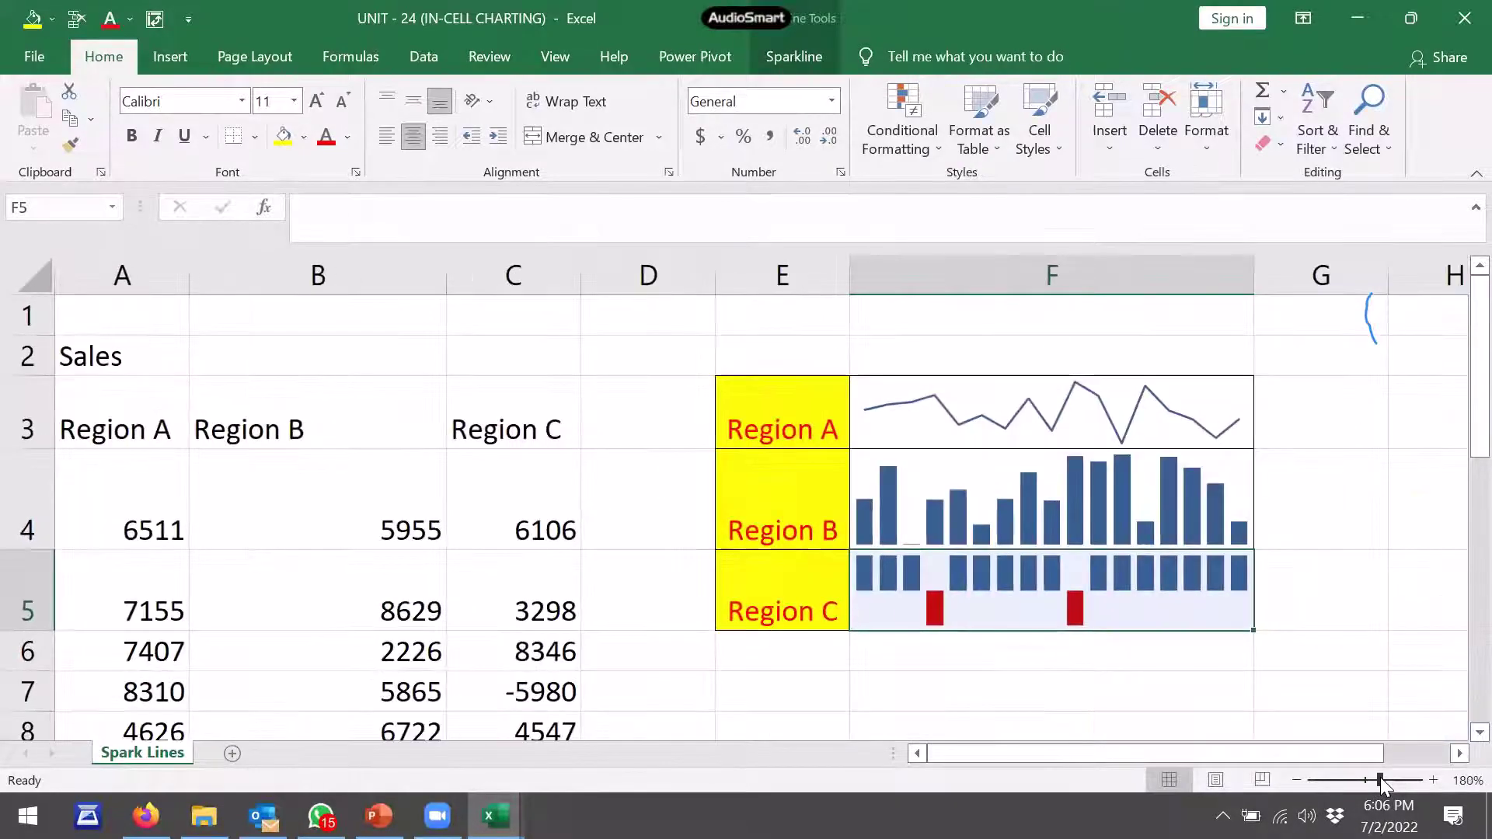
pyautogui.click(1112, 435)
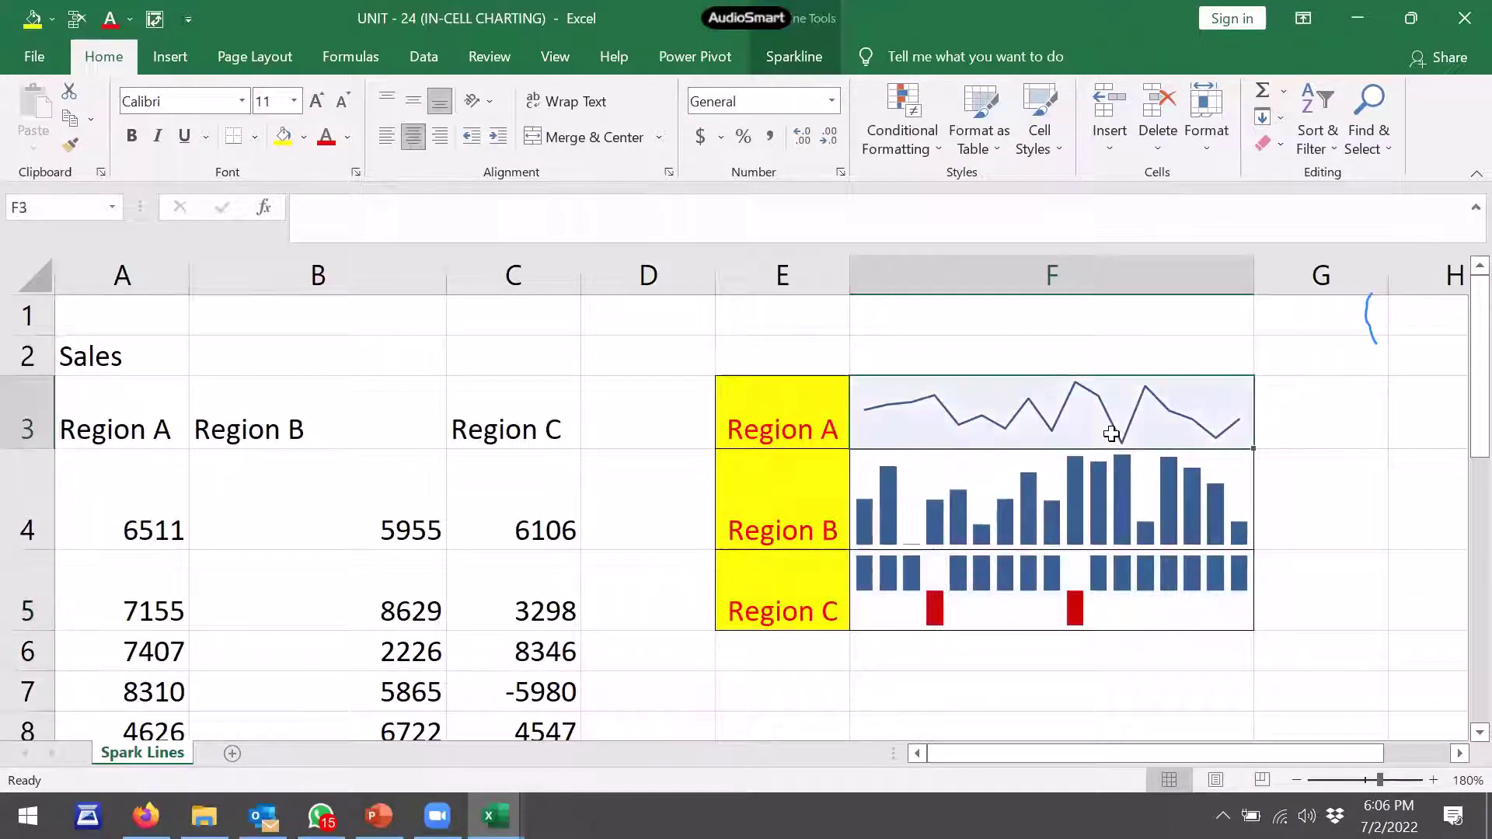
pyautogui.click(167, 524)
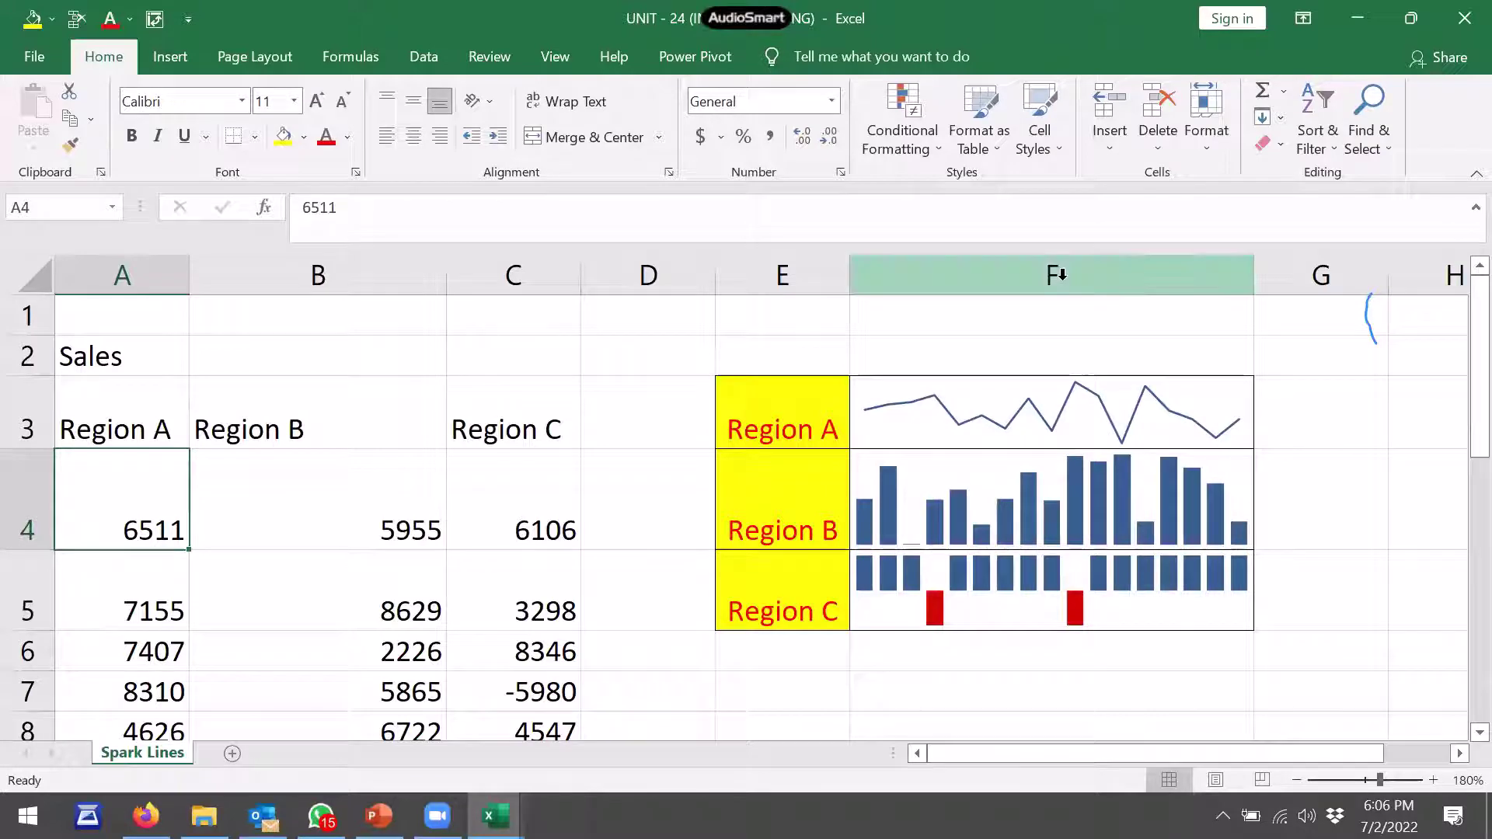
pyautogui.click(1022, 402)
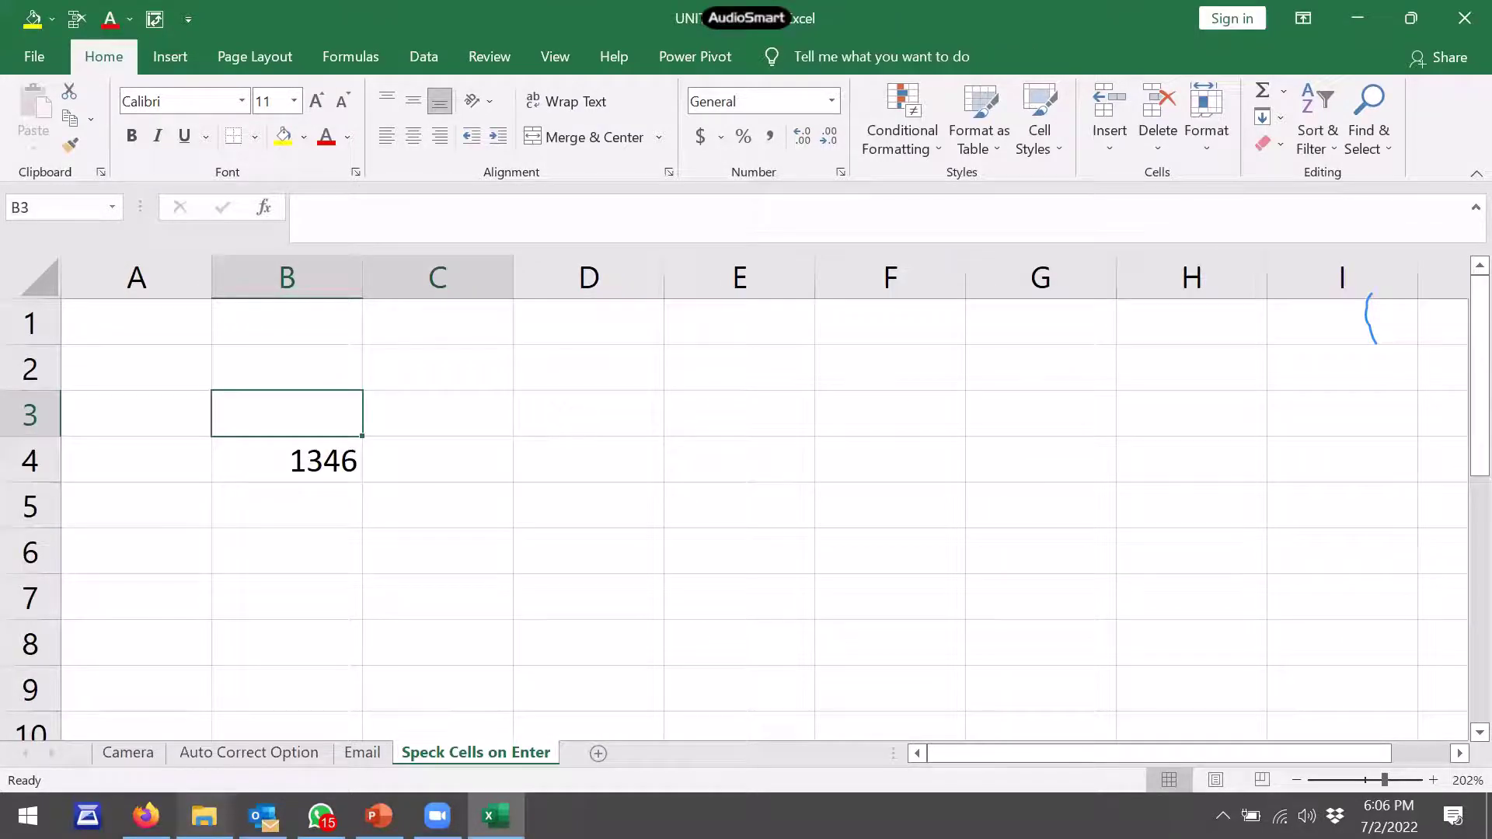
pyautogui.click(204, 816)
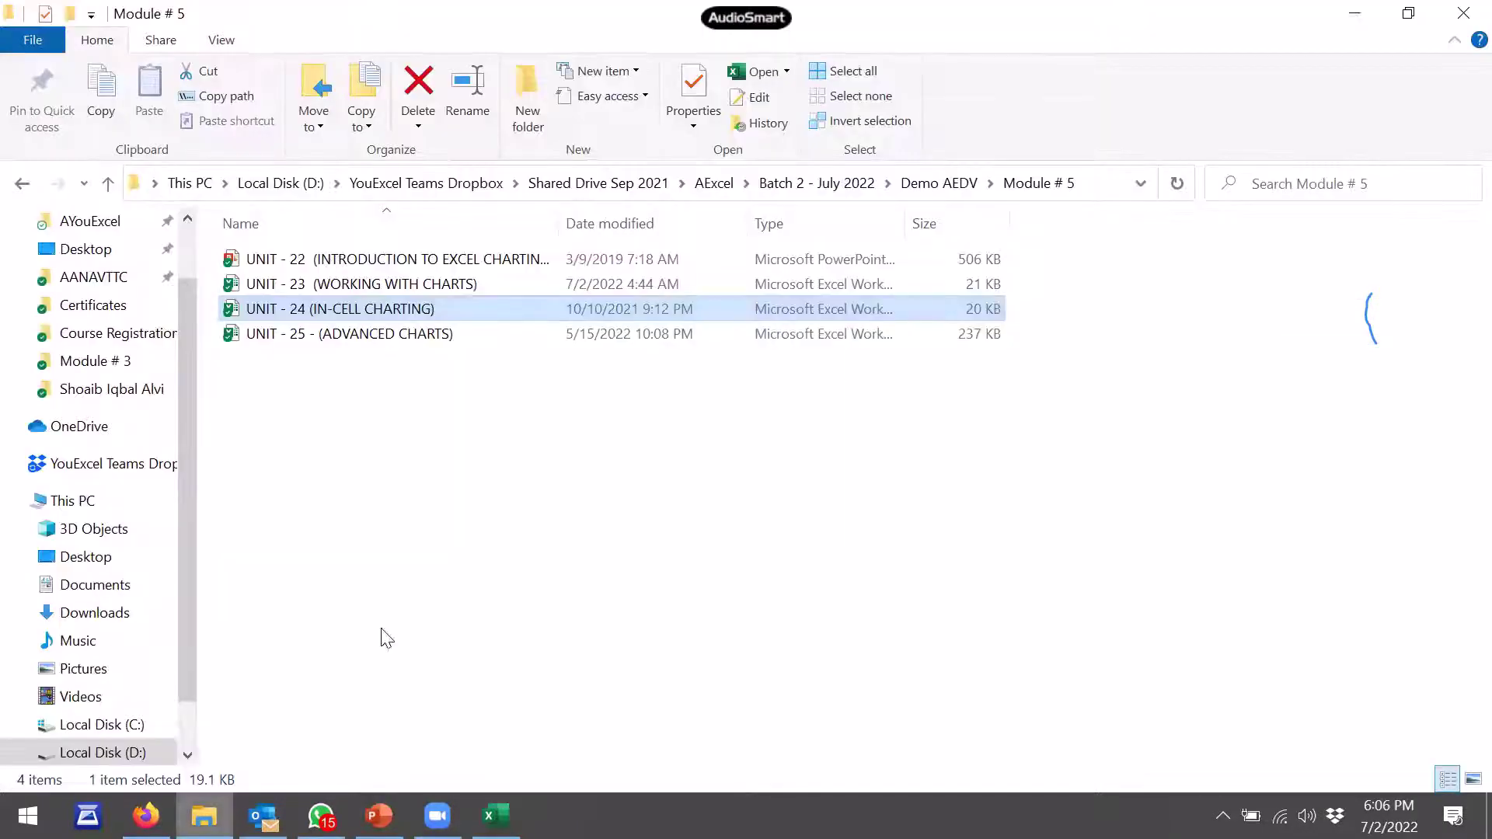
pyautogui.doubleClick(642, 333)
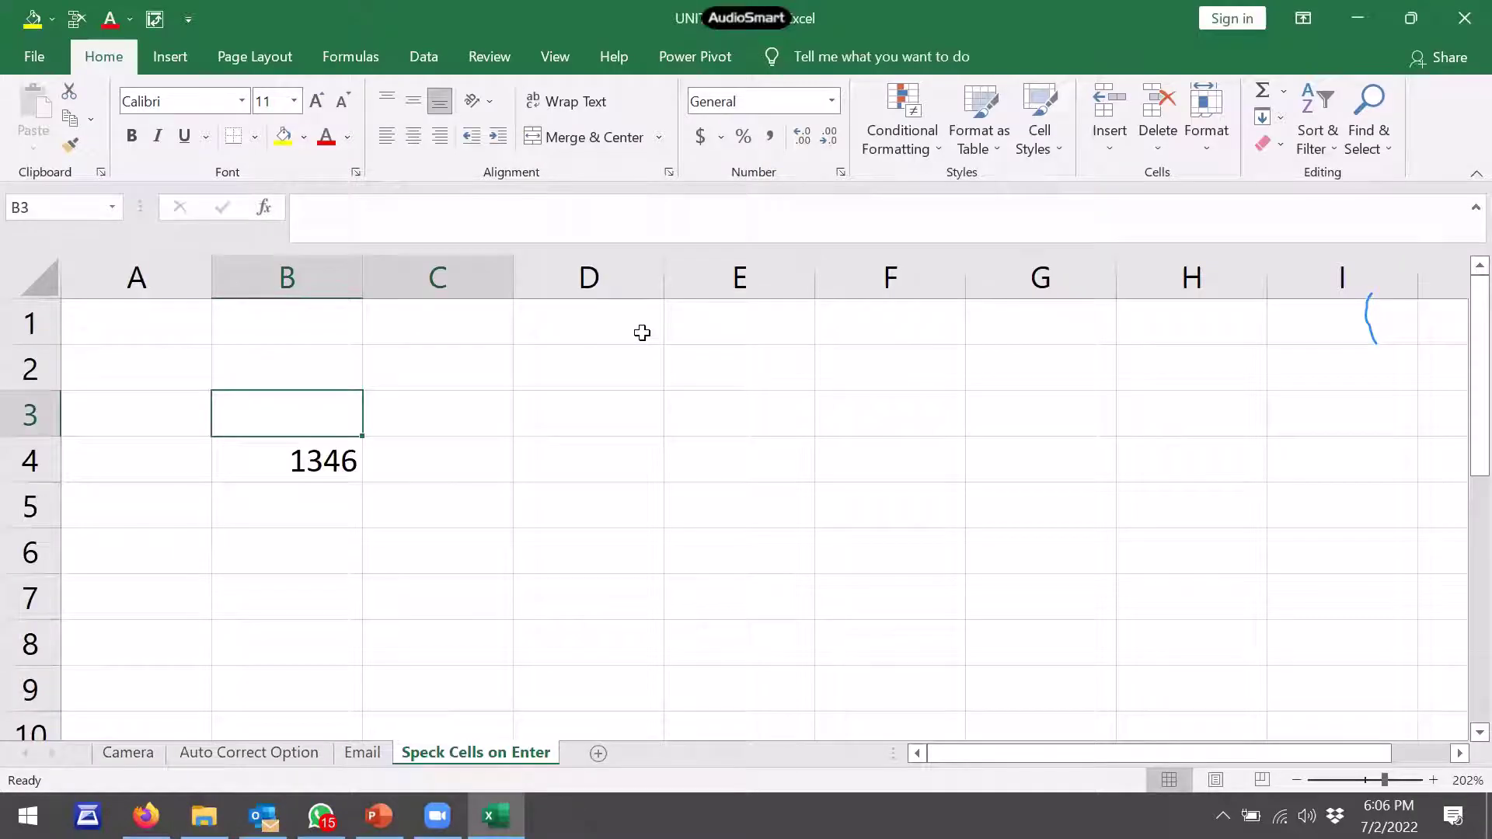
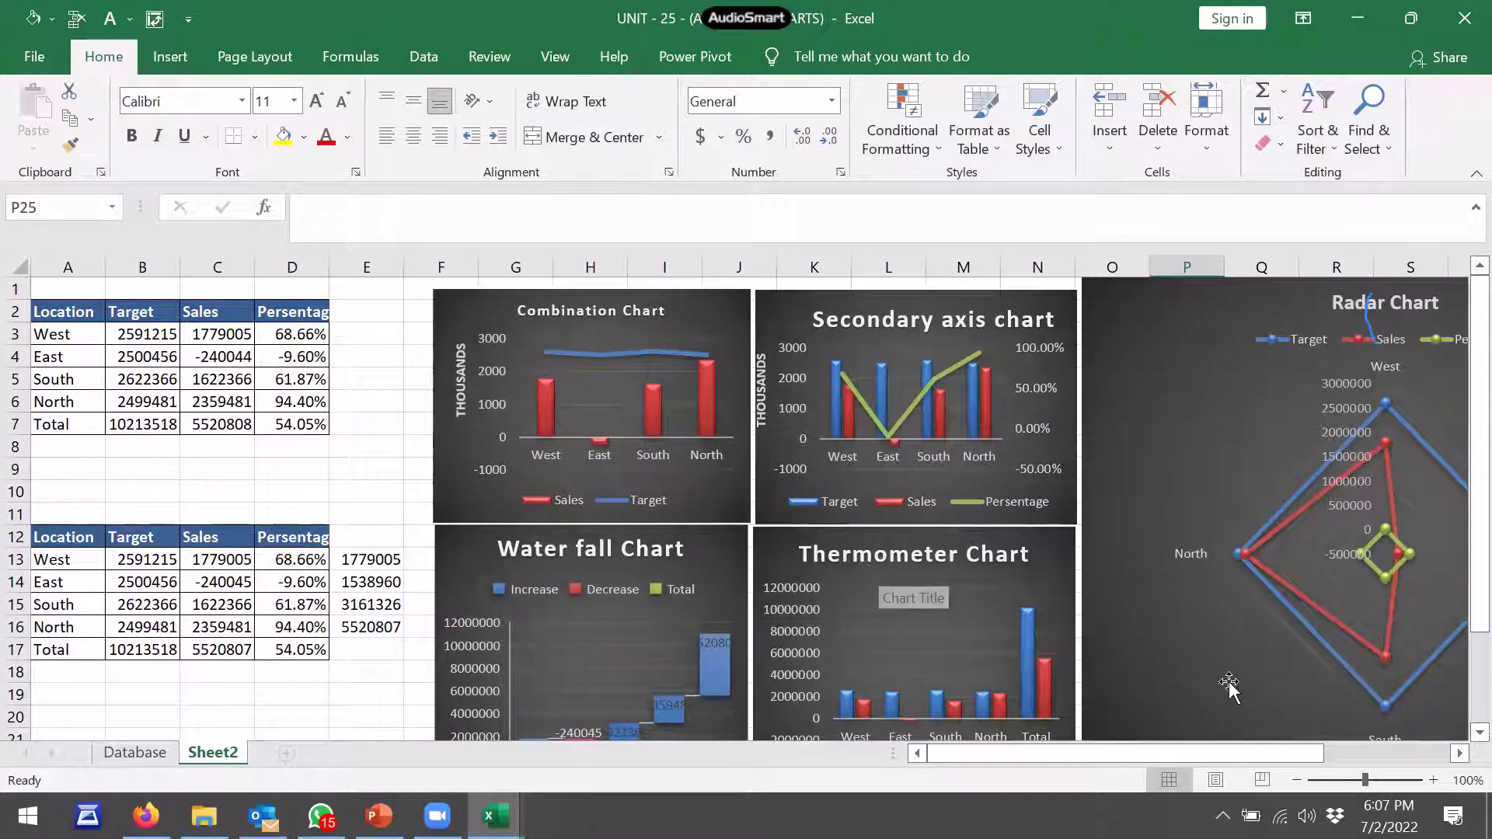
# Close the UNIT - 25 advanced charts workbook and bring up the Module # 5 folder in File Explorer
pyautogui.moveTo(1182, 757); pyautogui.dragTo(1265, 753)
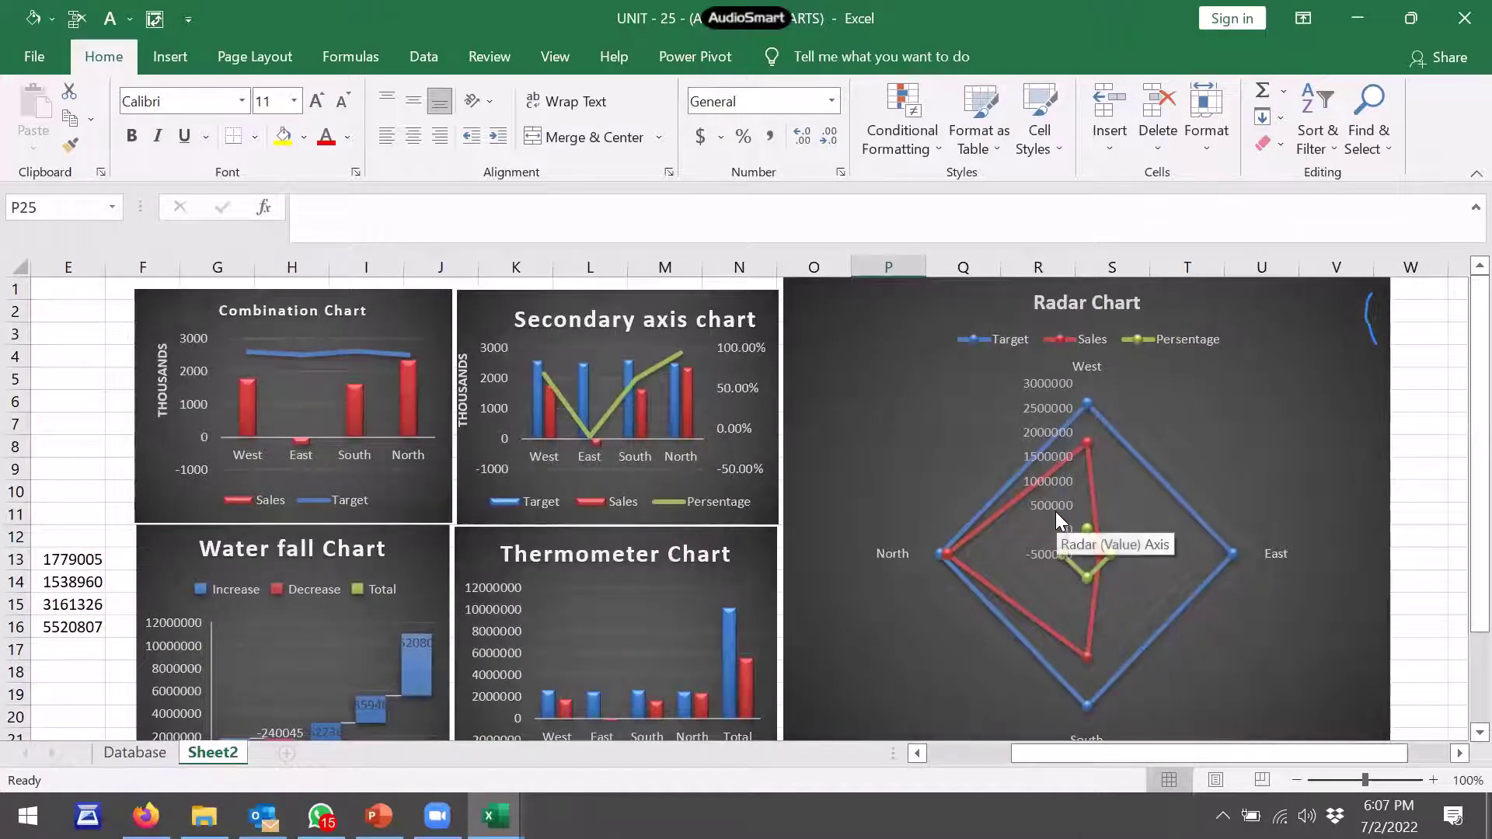
pyautogui.click(1461, 11)
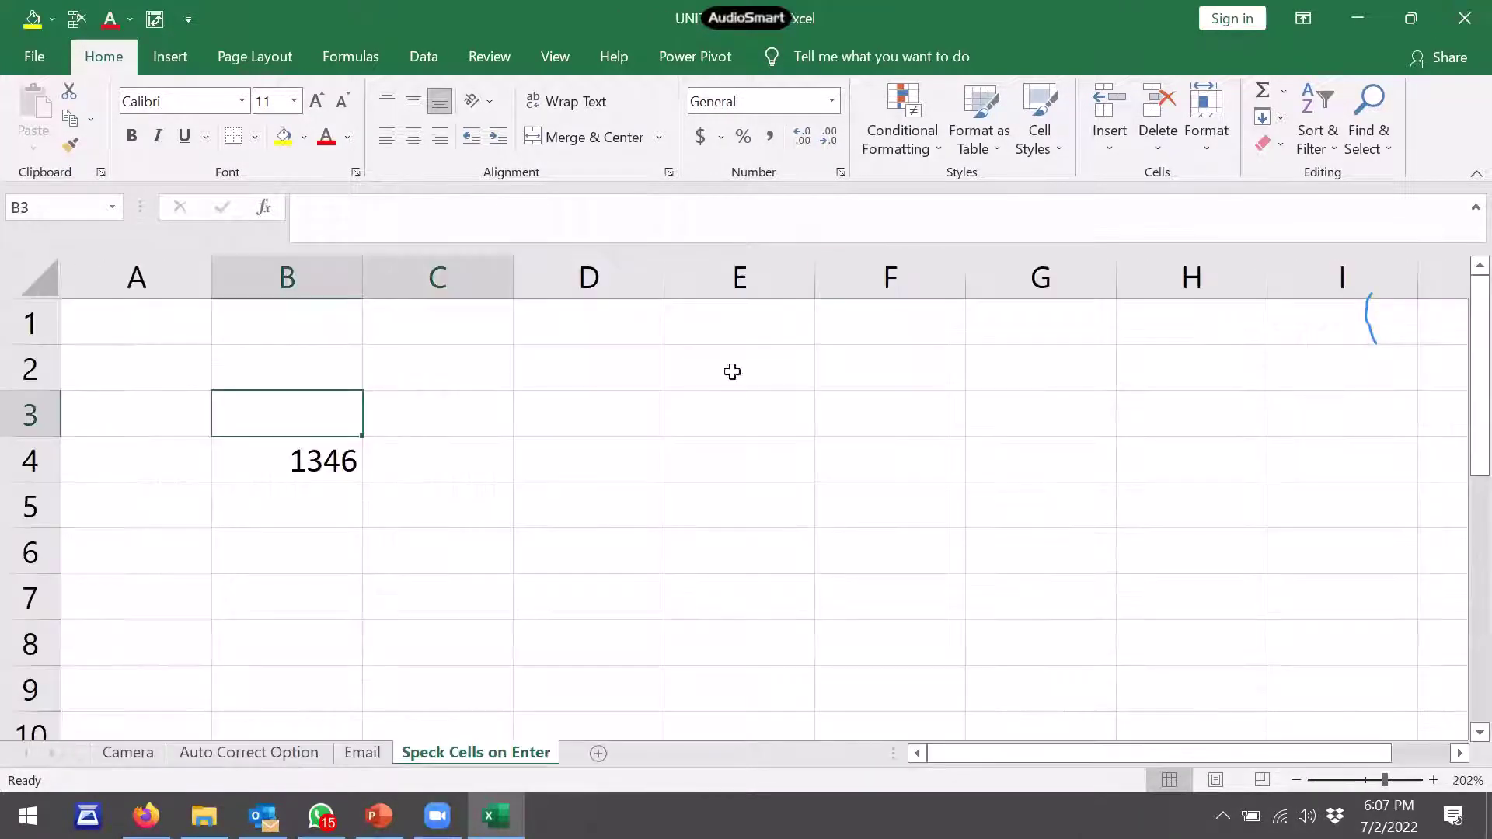
pyautogui.click(203, 815)
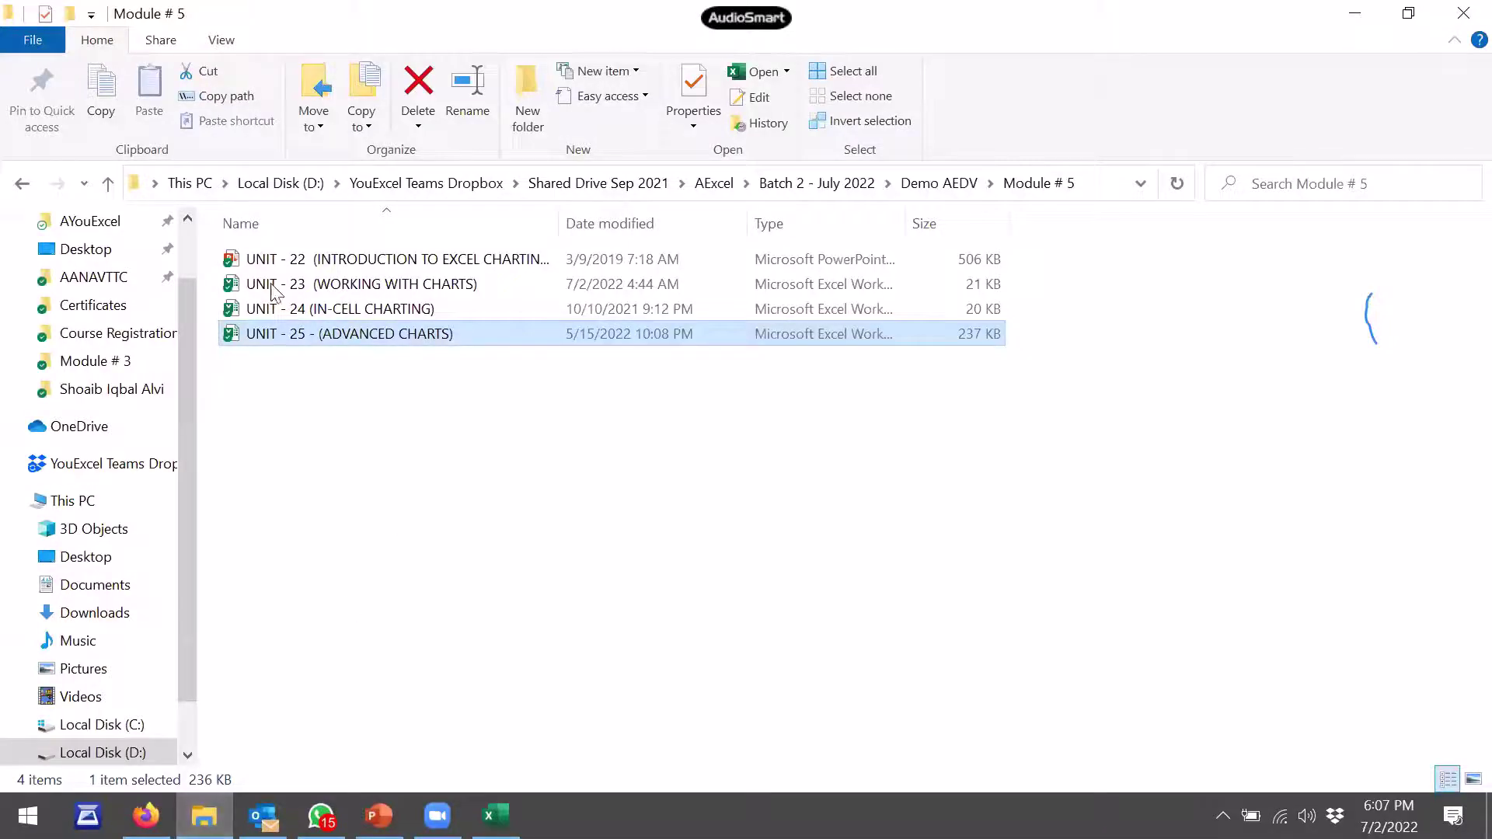
# Go up to Demo AEDV, open the Module # 6 folder, then return to Excel
pyautogui.click(22, 186)
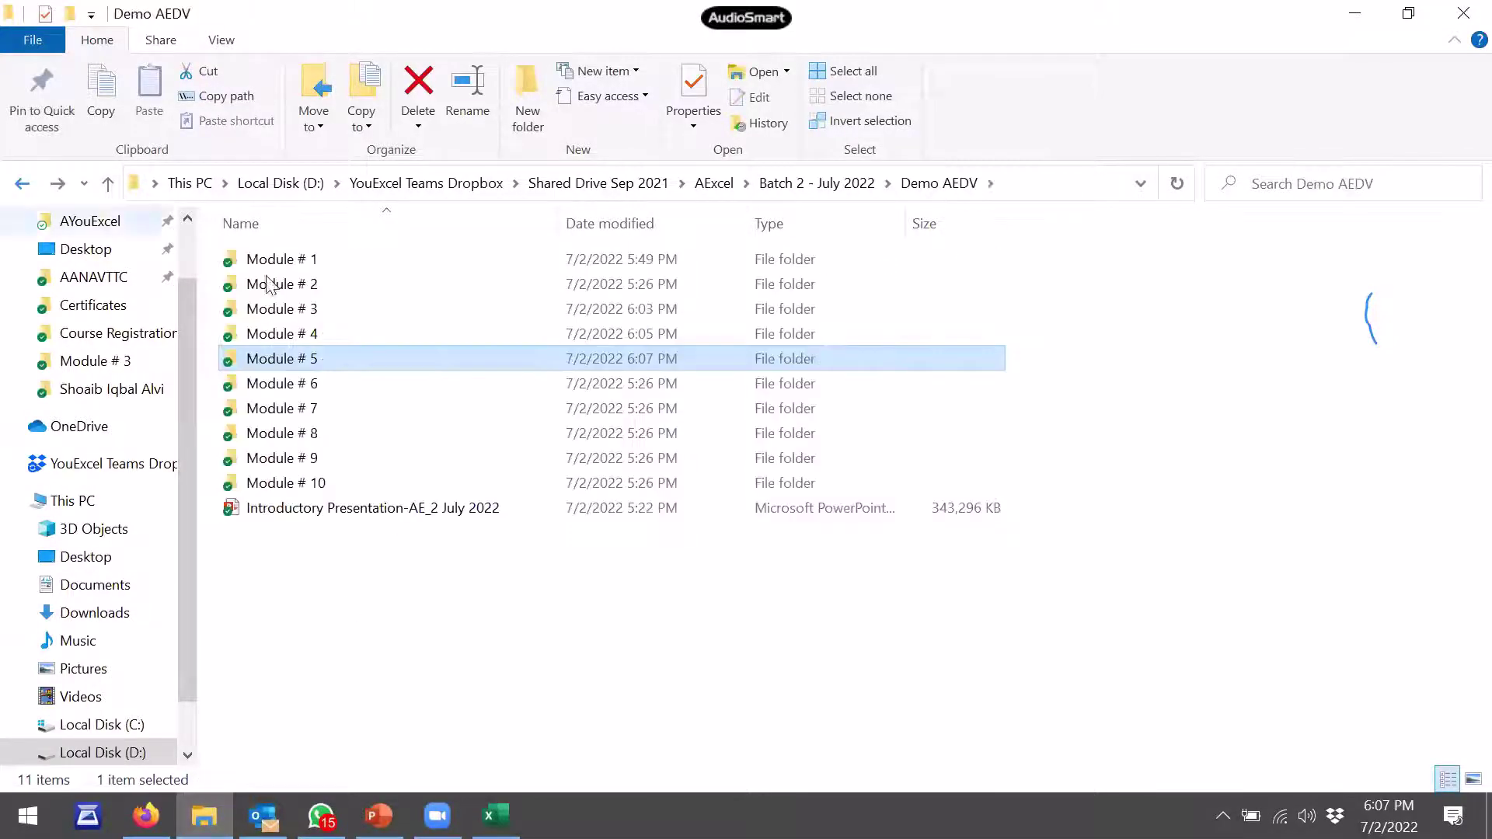
pyautogui.doubleClick(317, 393)
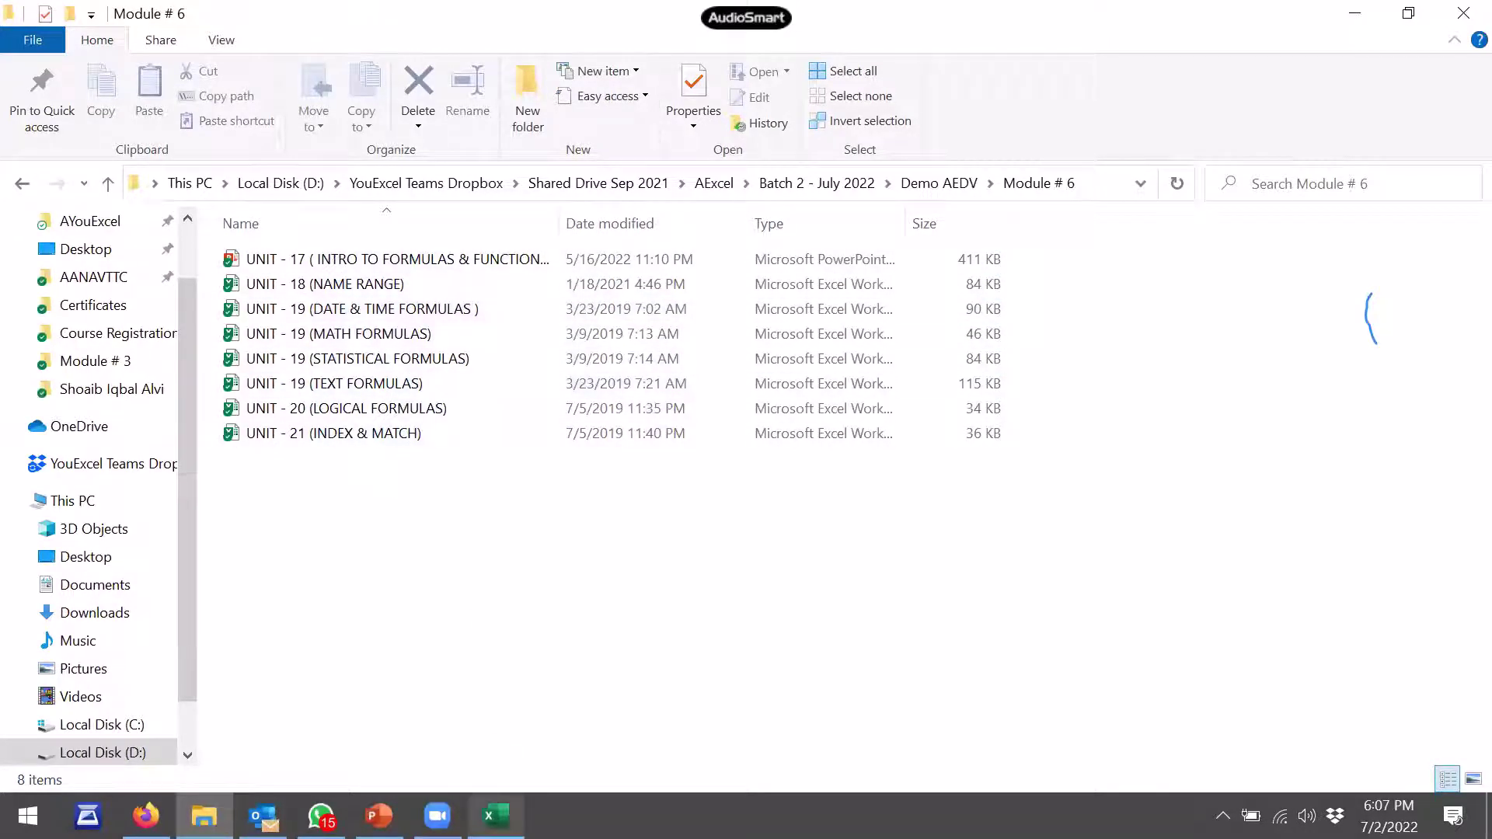
pyautogui.click(495, 815)
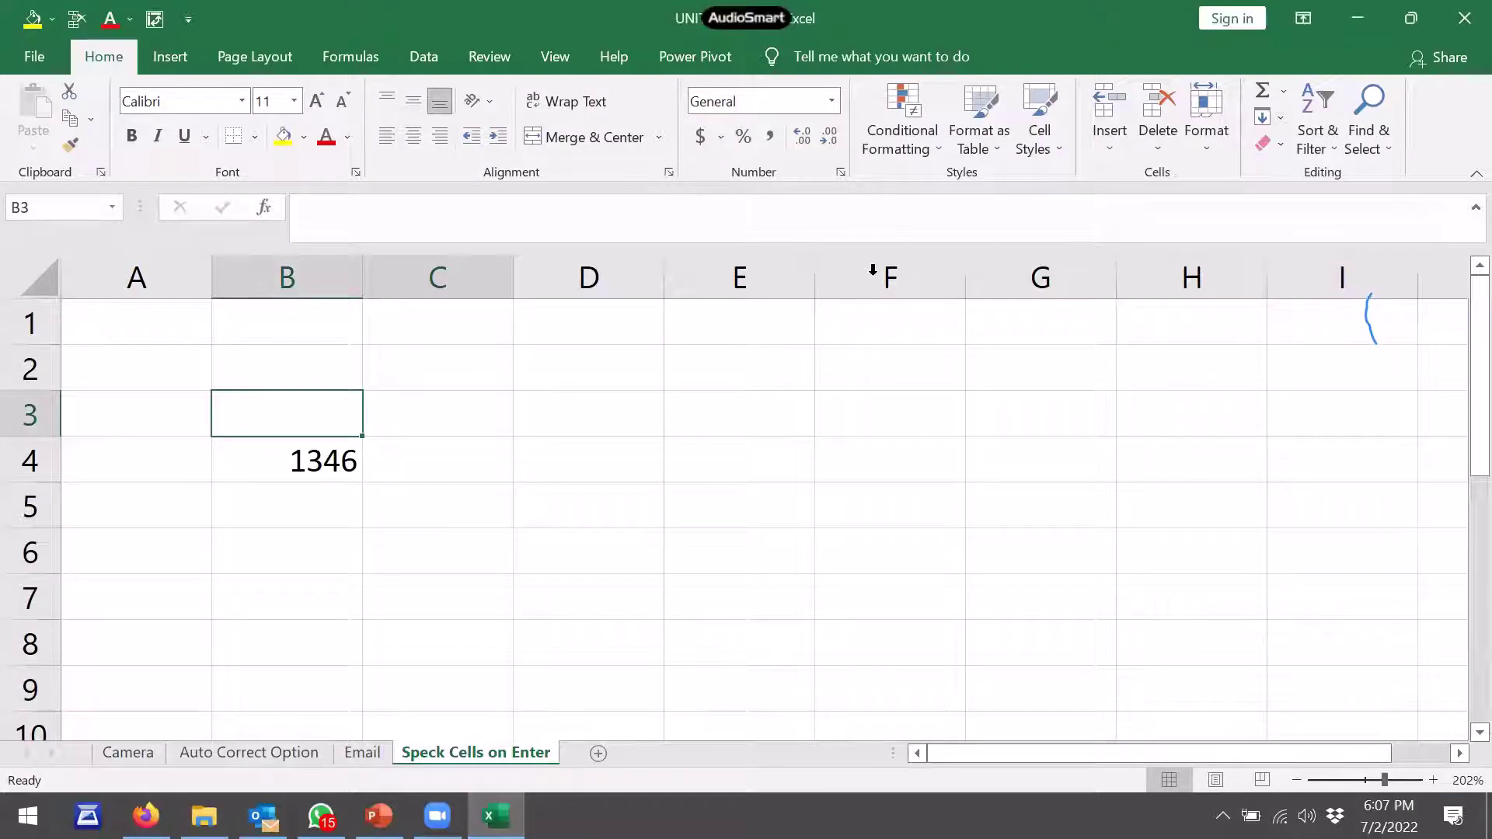
# On the Formulas tab, browse the Financial, Logical, Text, Date & Time, Lookup & Reference and Math & Trig lists
pyautogui.click(365, 60)
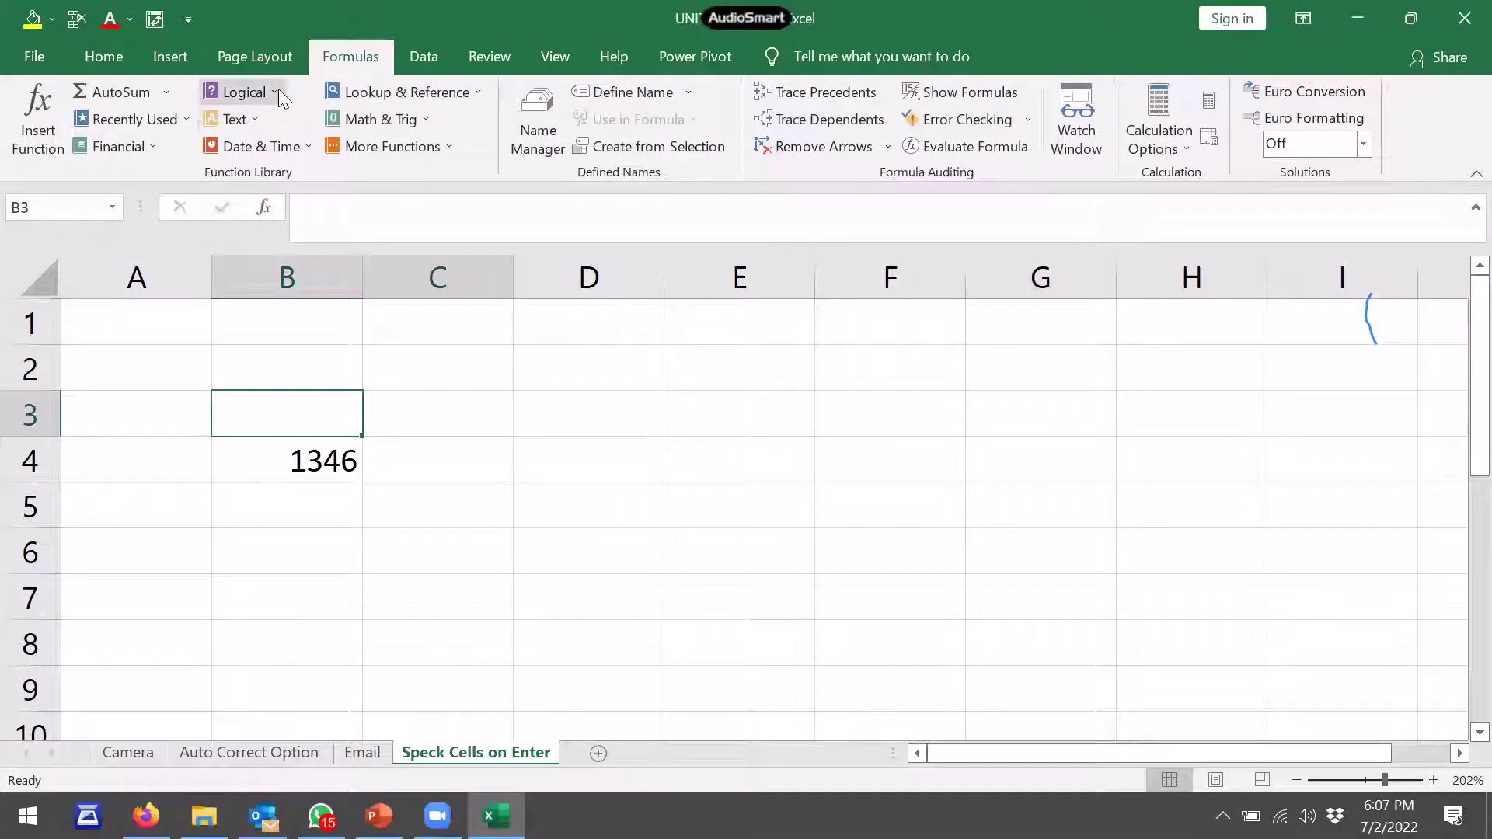
pyautogui.click(160, 141)
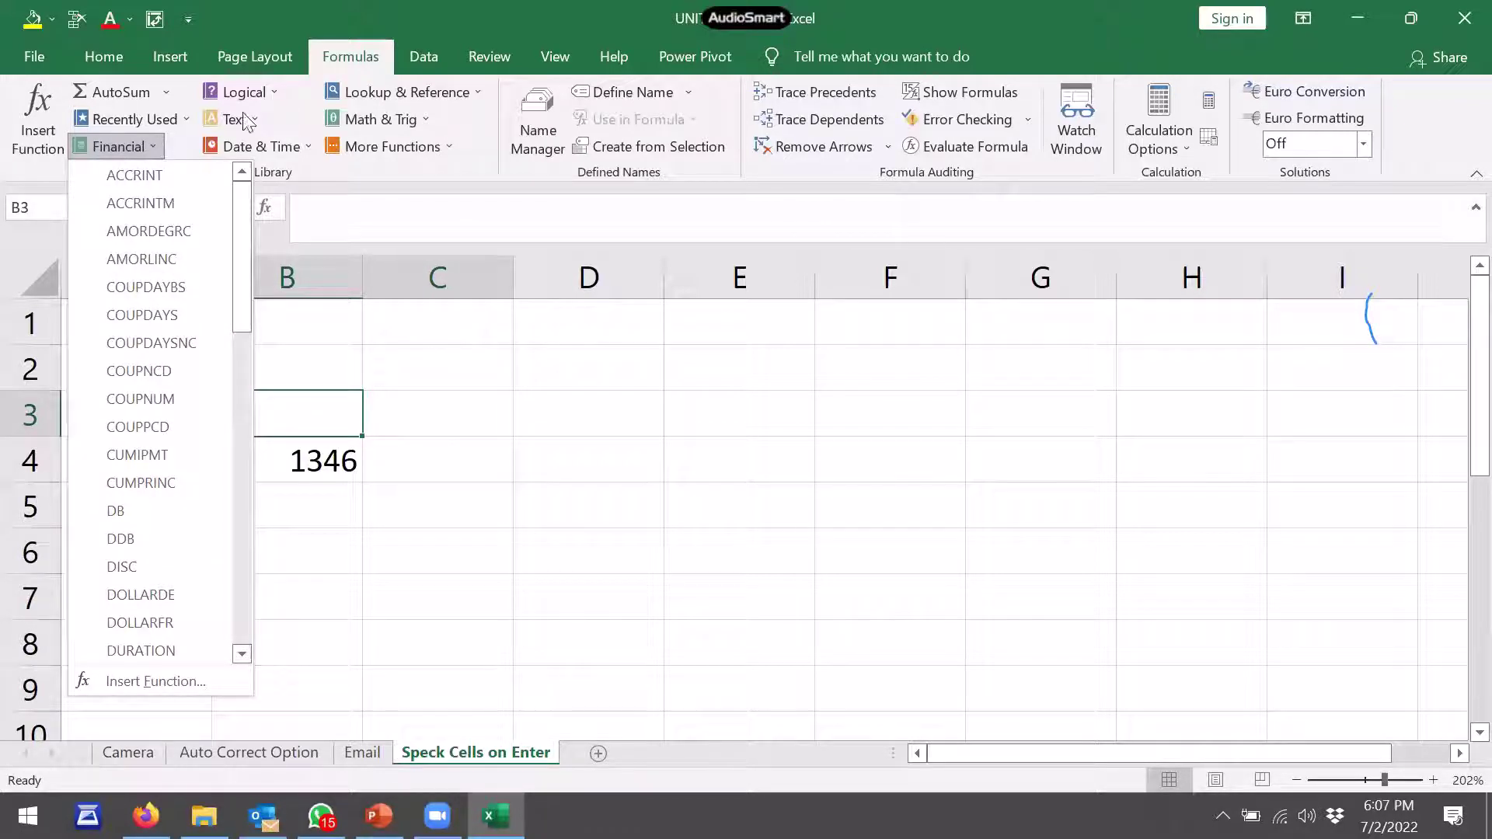
pyautogui.click(275, 93)
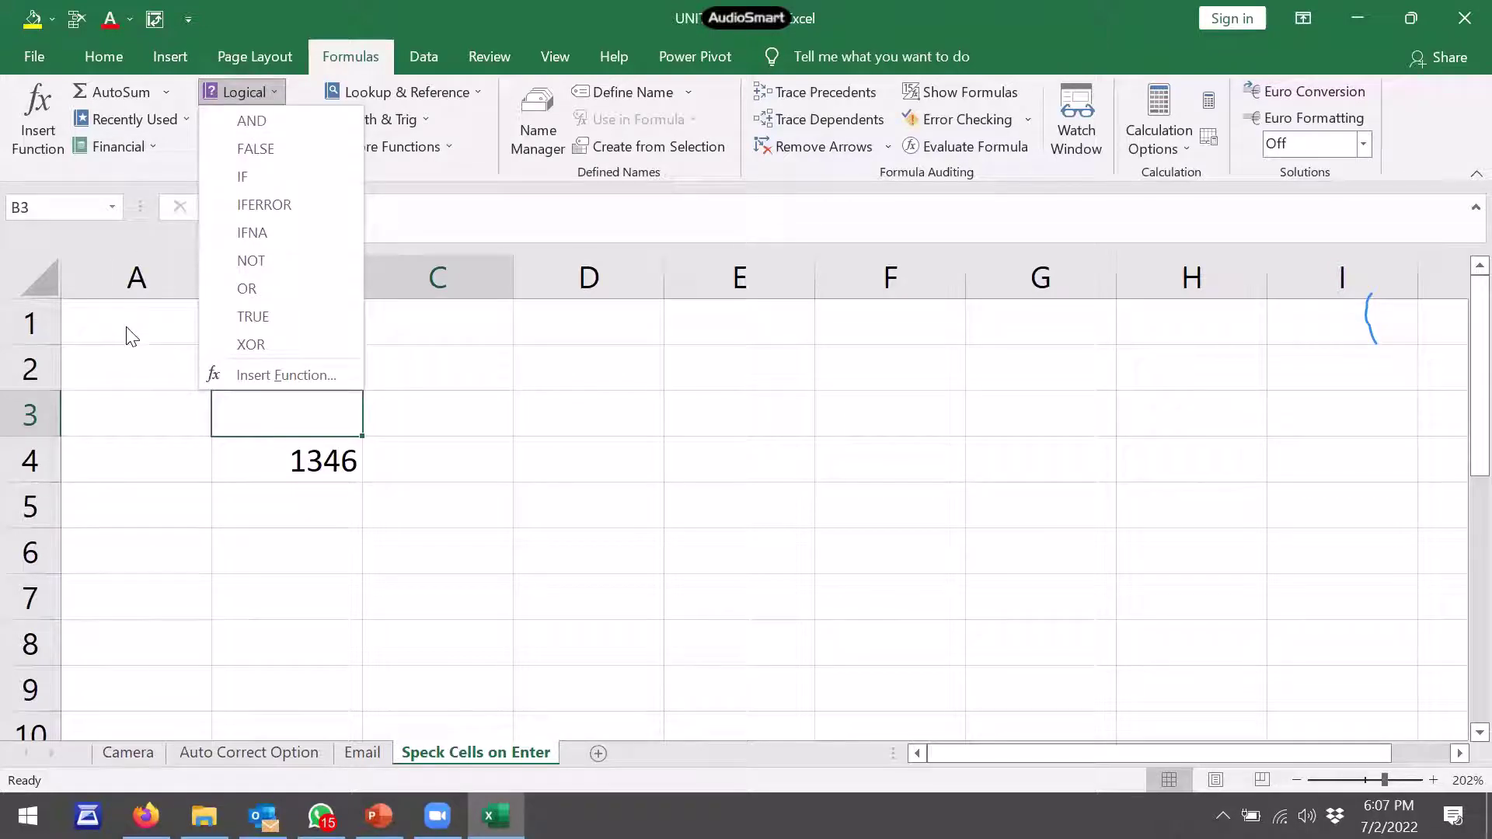
pyautogui.click(122, 332)
pyautogui.click(256, 121)
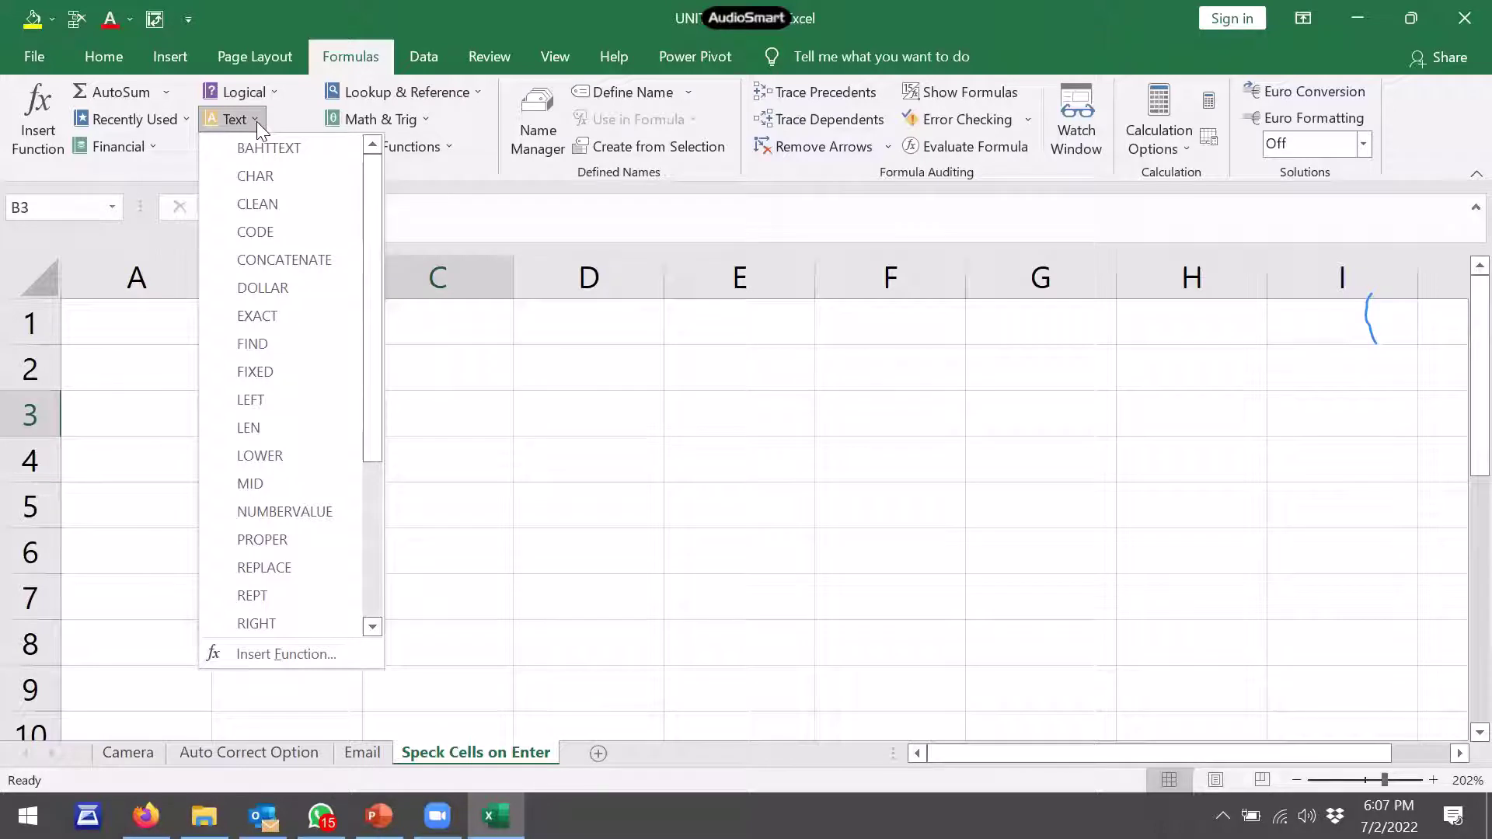
pyautogui.click(109, 362)
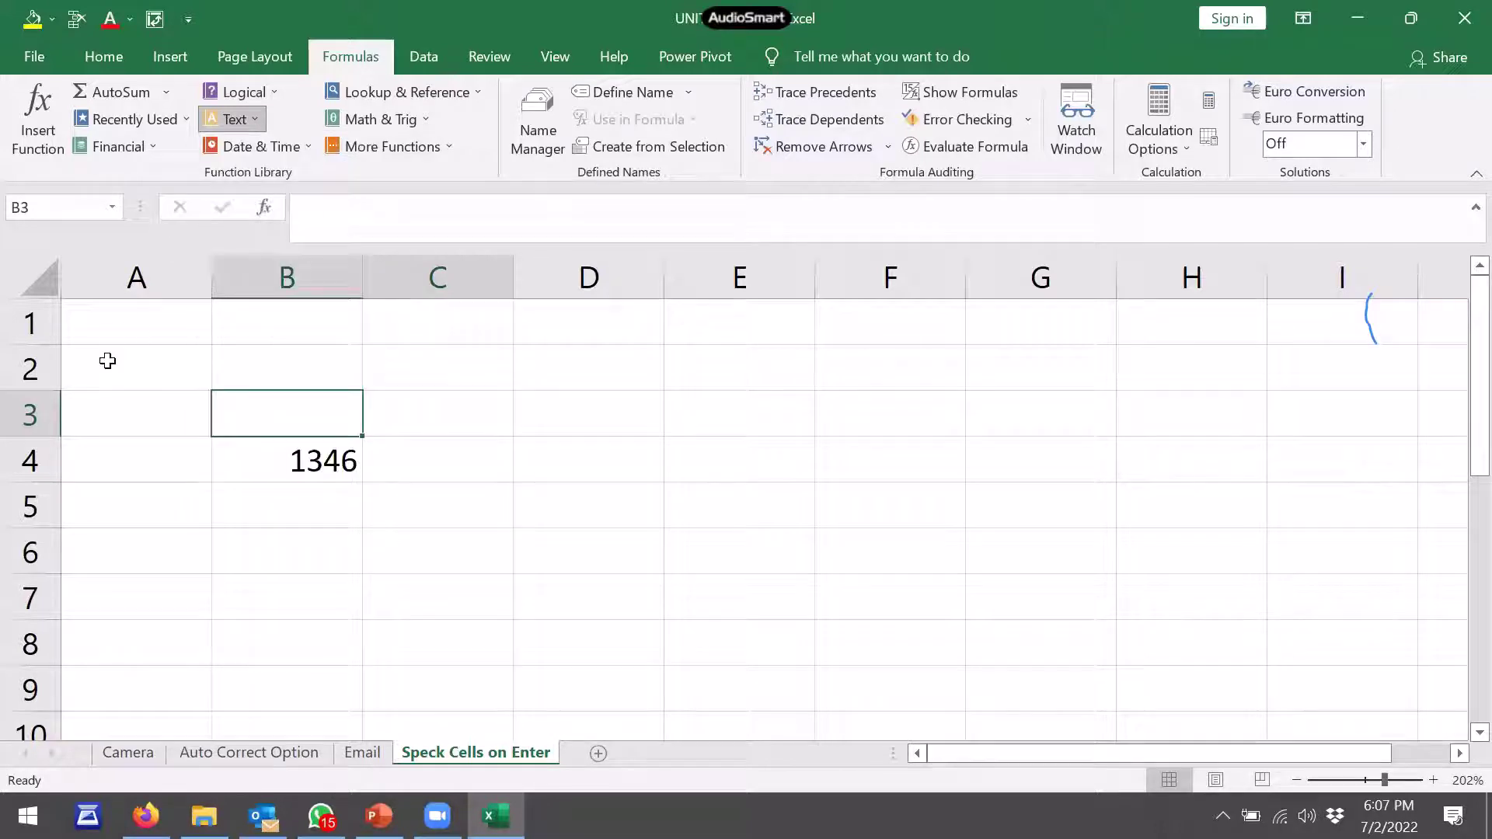
pyautogui.click(305, 149)
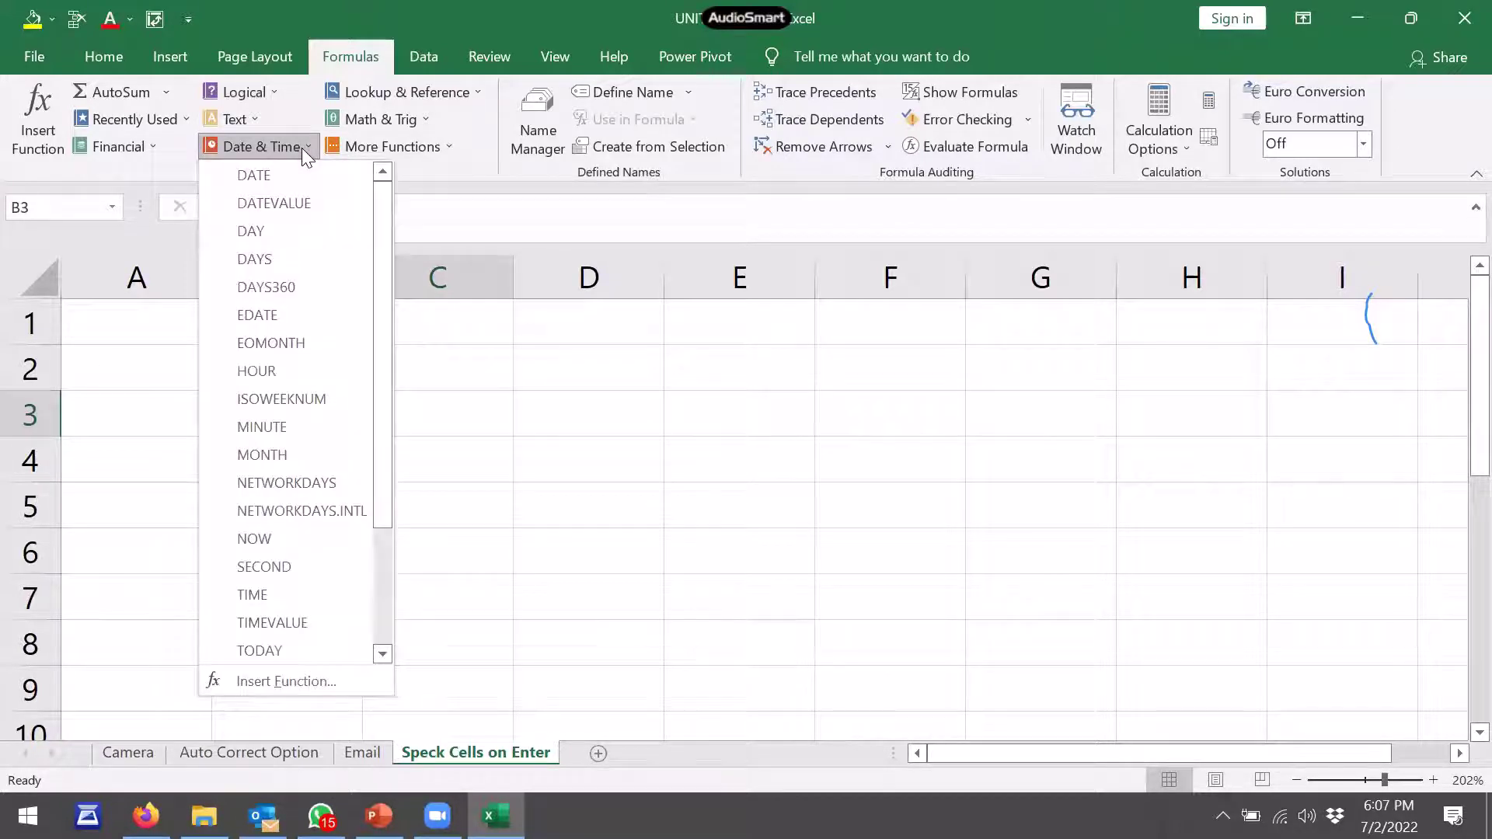
pyautogui.click(469, 92)
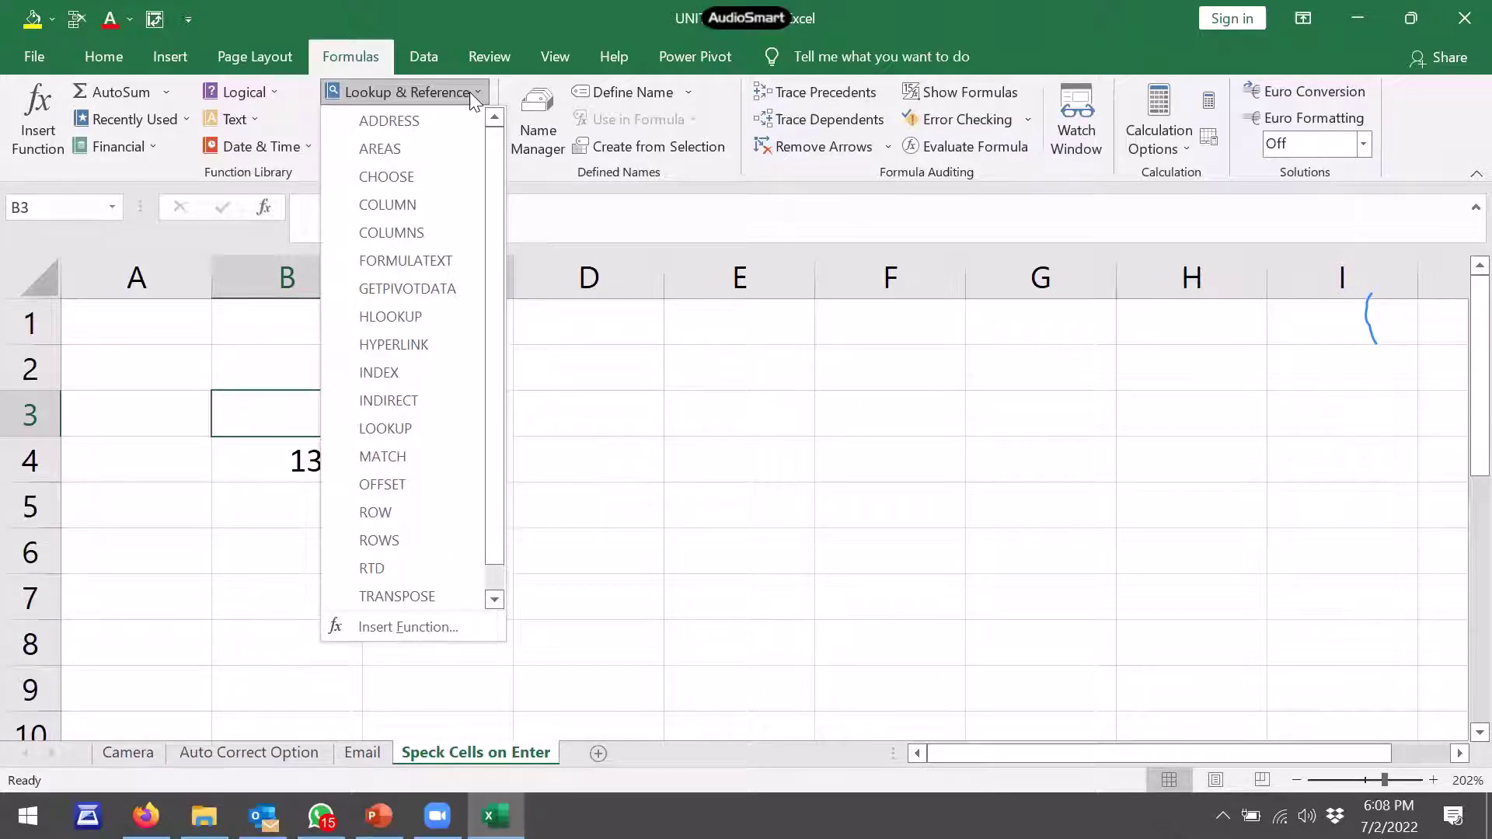
pyautogui.click(117, 377)
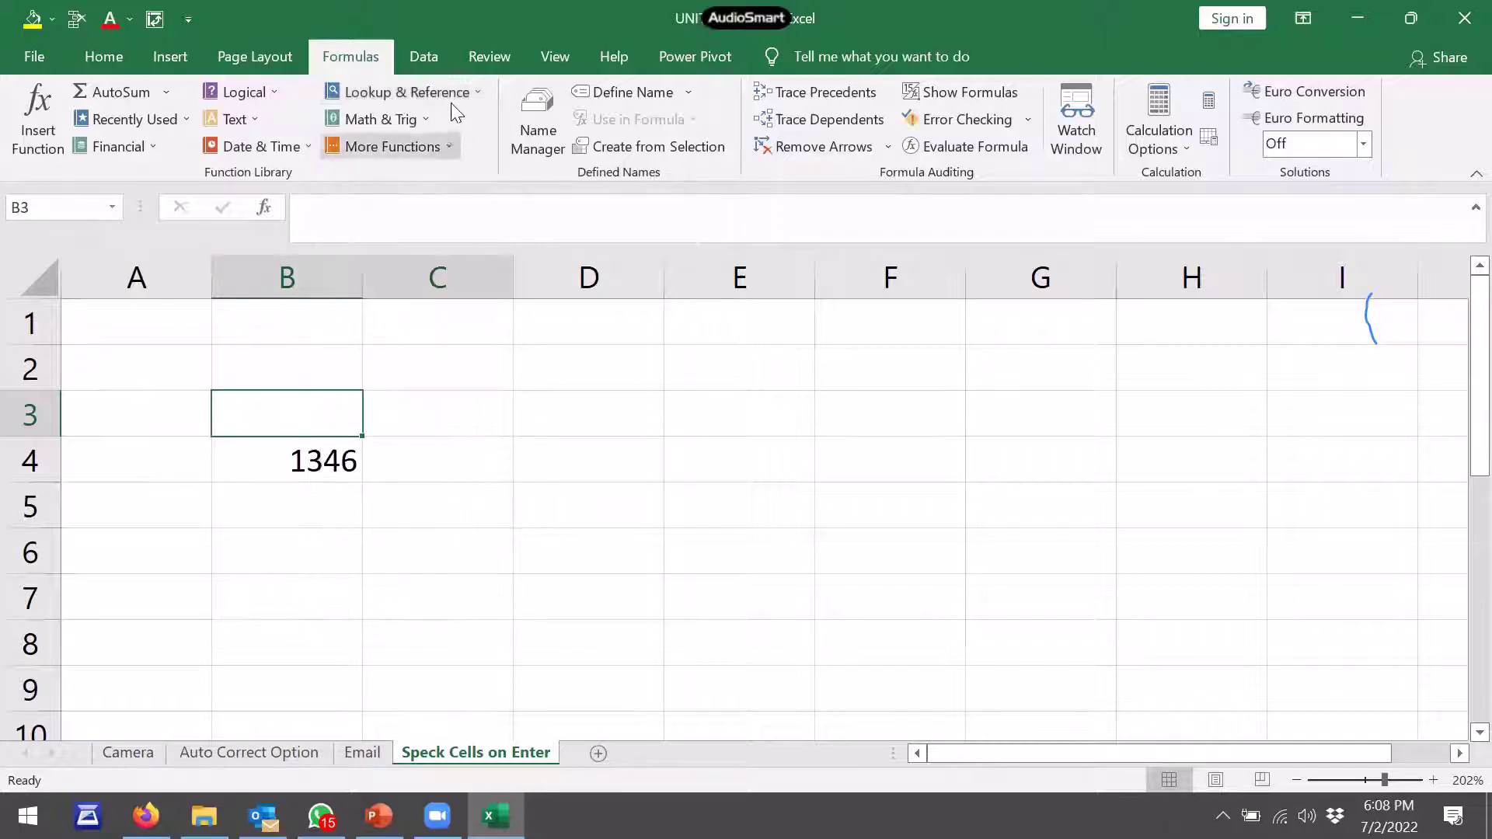
pyautogui.click(414, 125)
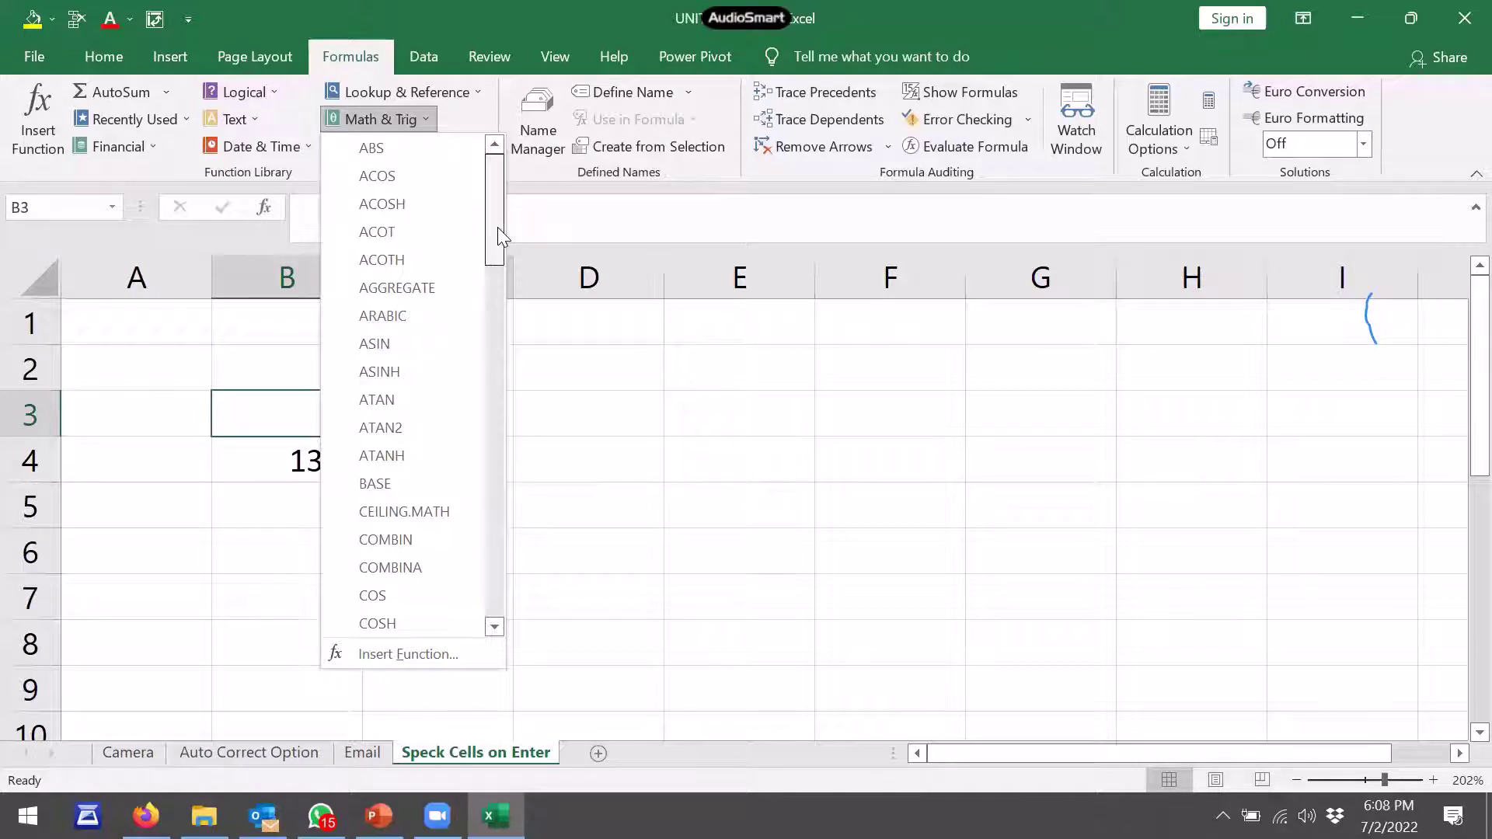
pyautogui.moveTo(498, 230); pyautogui.dragTo(511, 631)
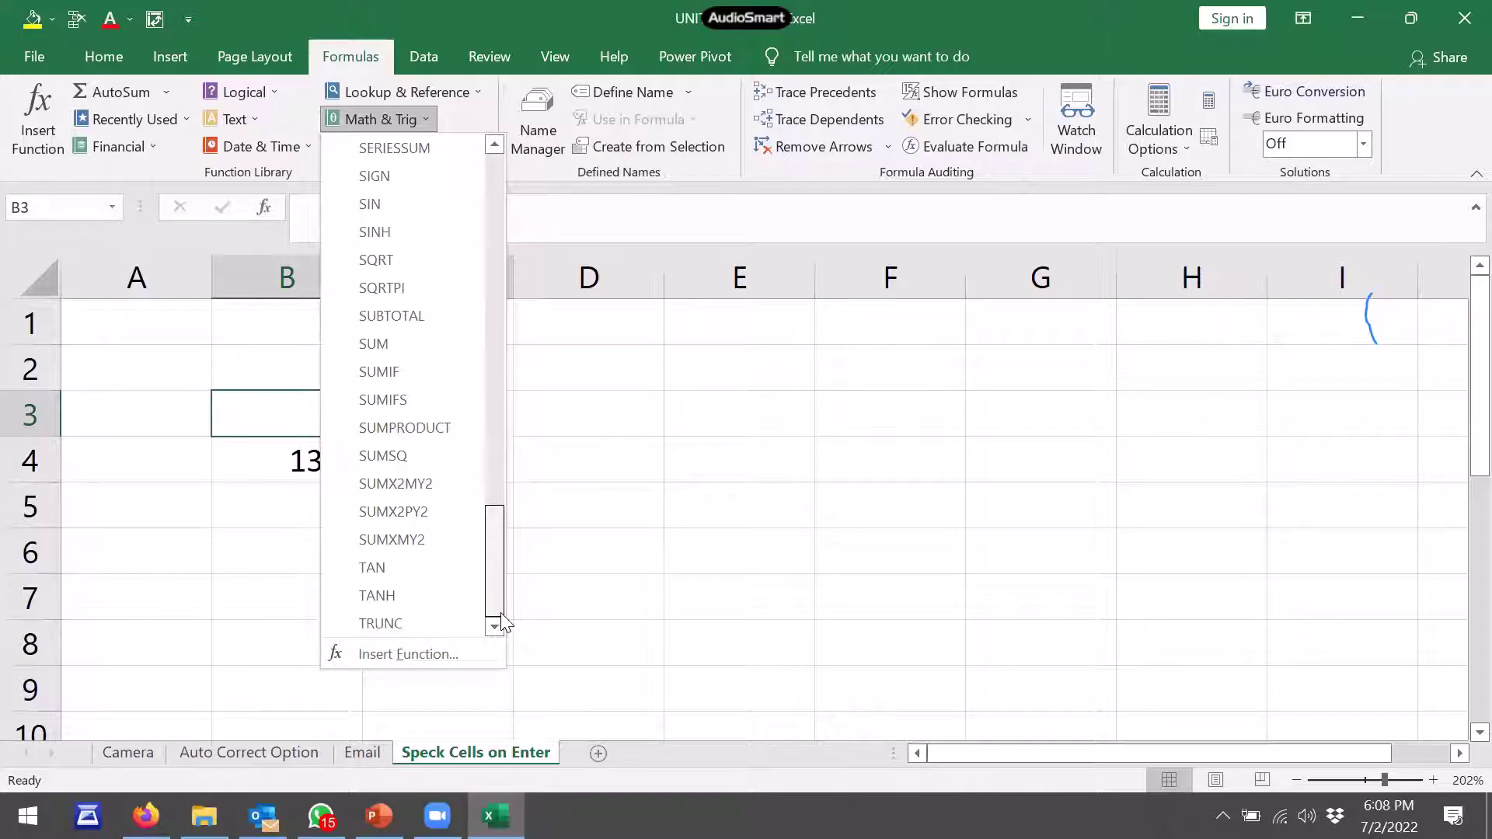
pyautogui.moveTo(382, 399)
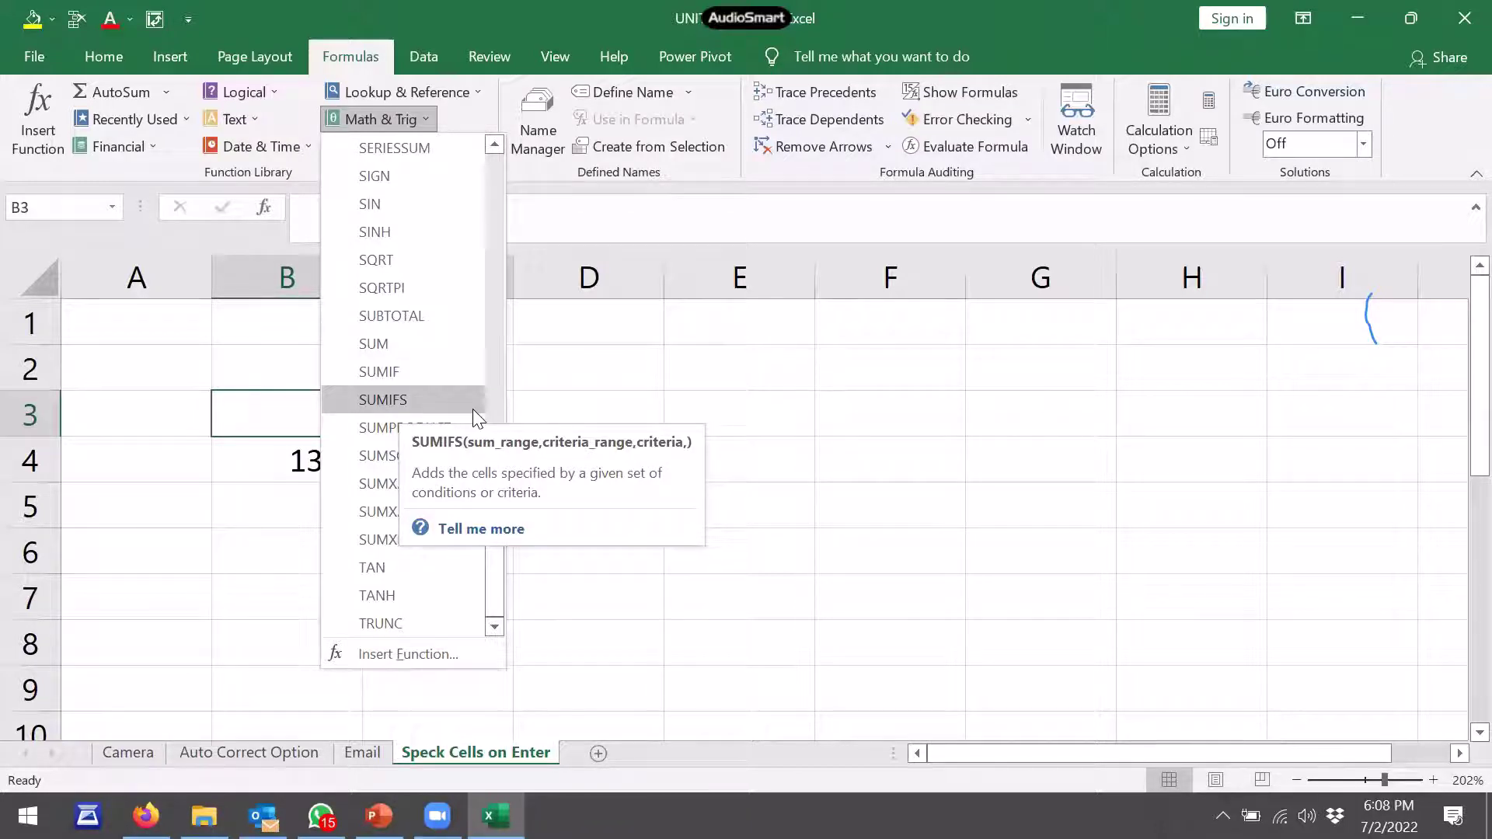
pyautogui.click(589, 377)
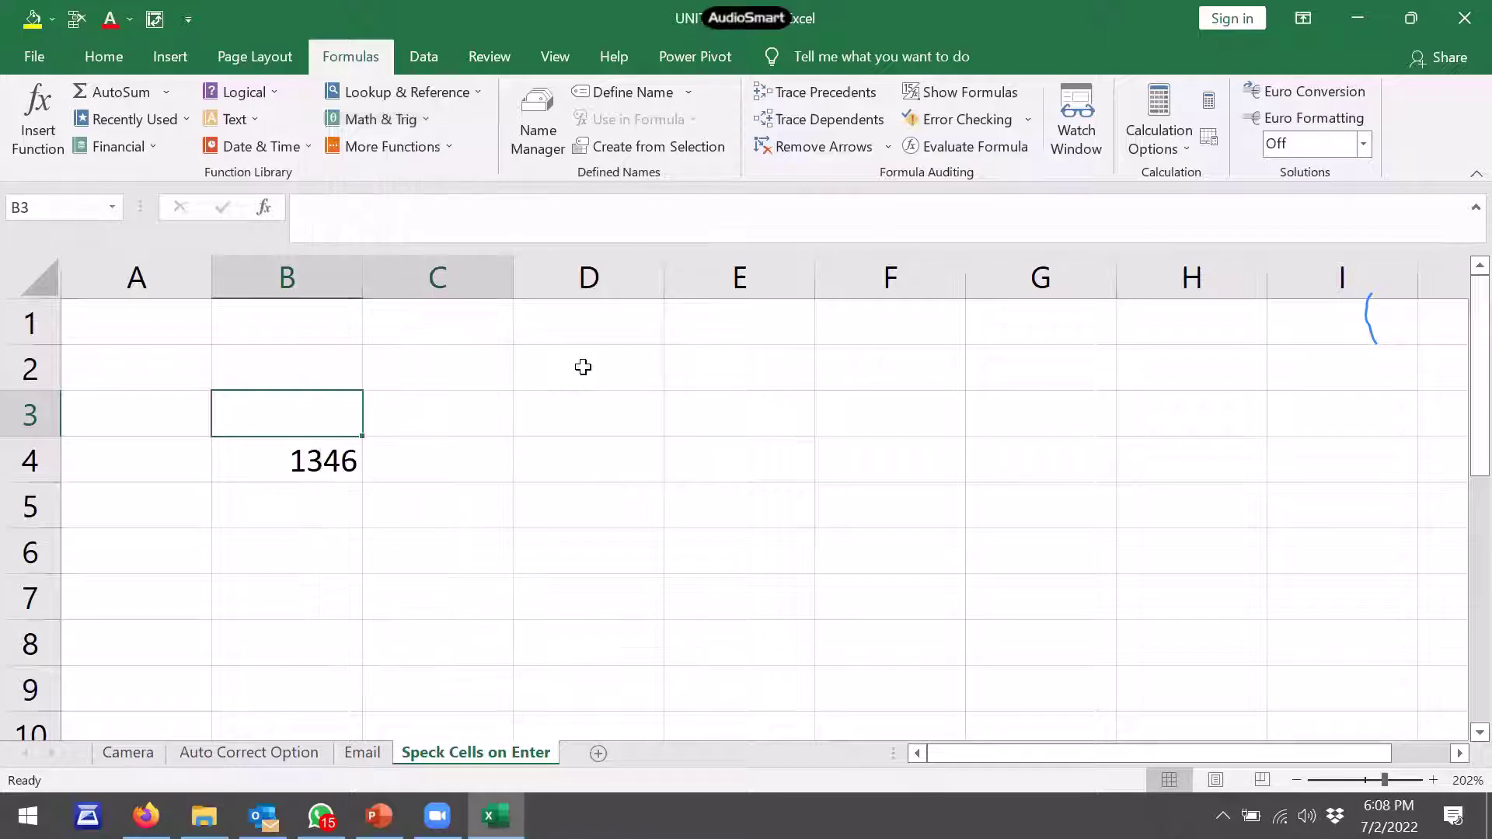
pyautogui.click(455, 154)
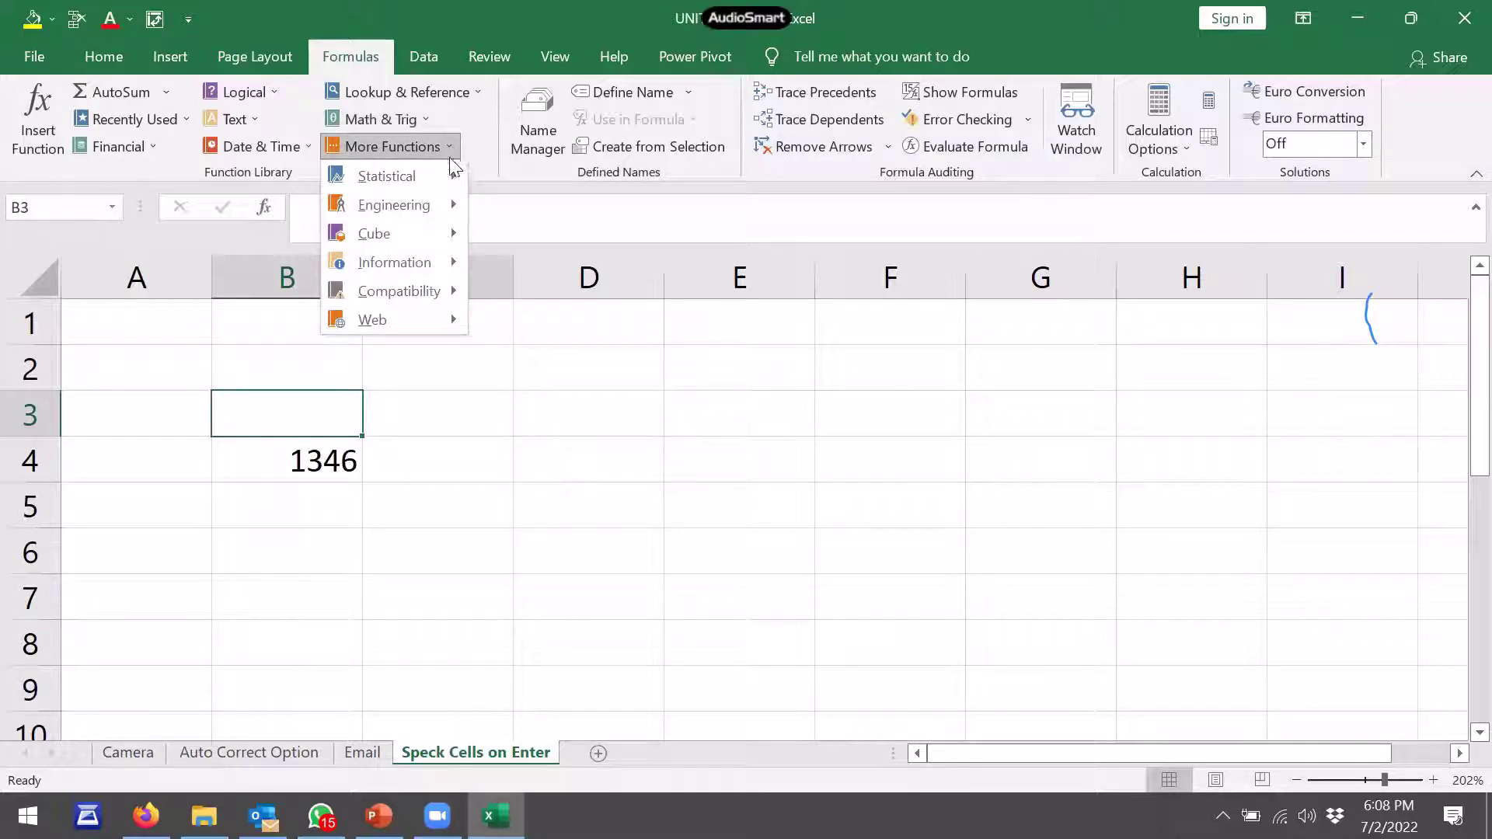
pyautogui.moveTo(385, 175)
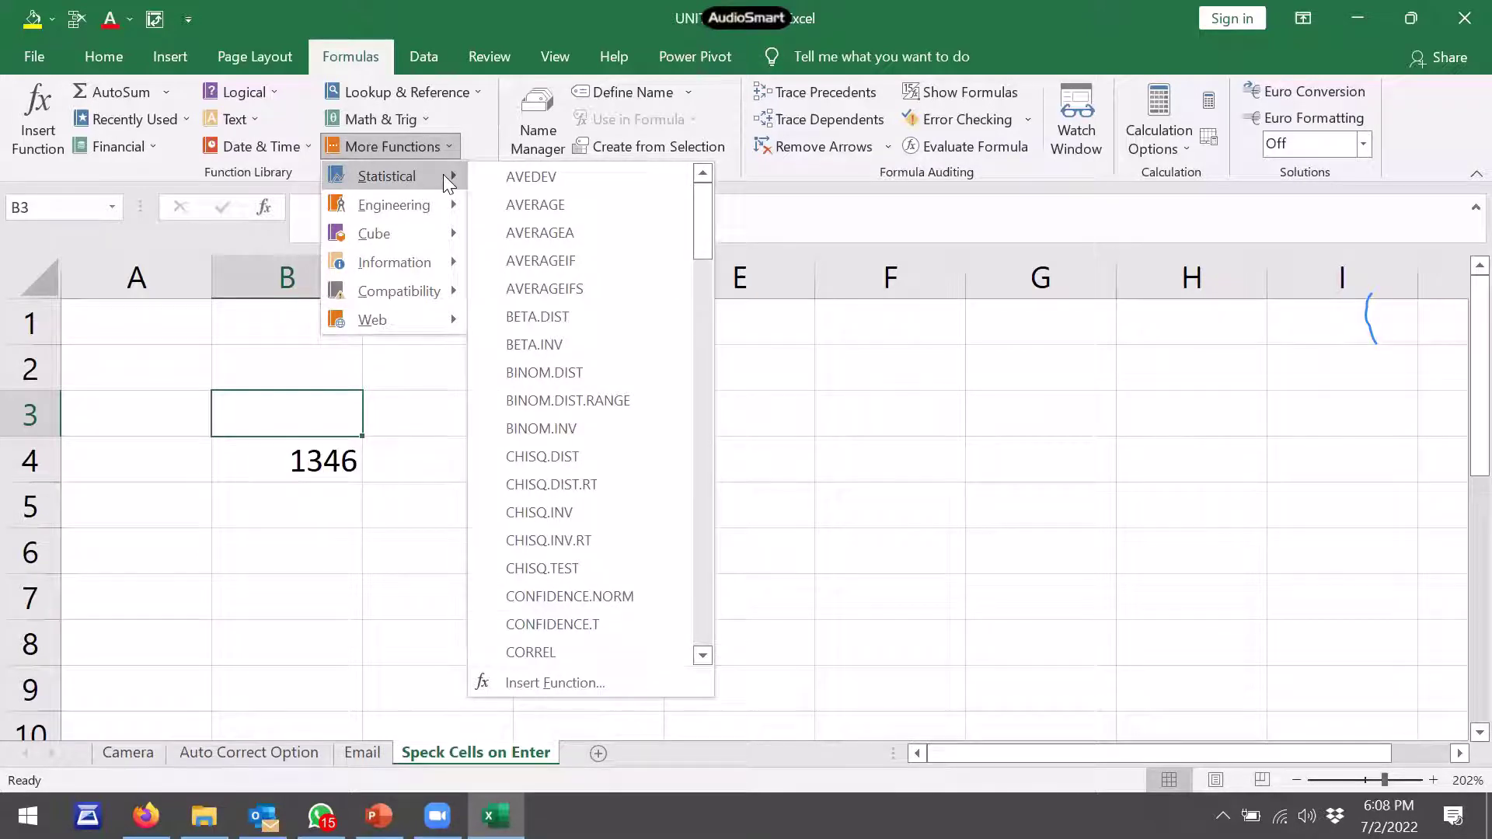
pyautogui.click(436, 503)
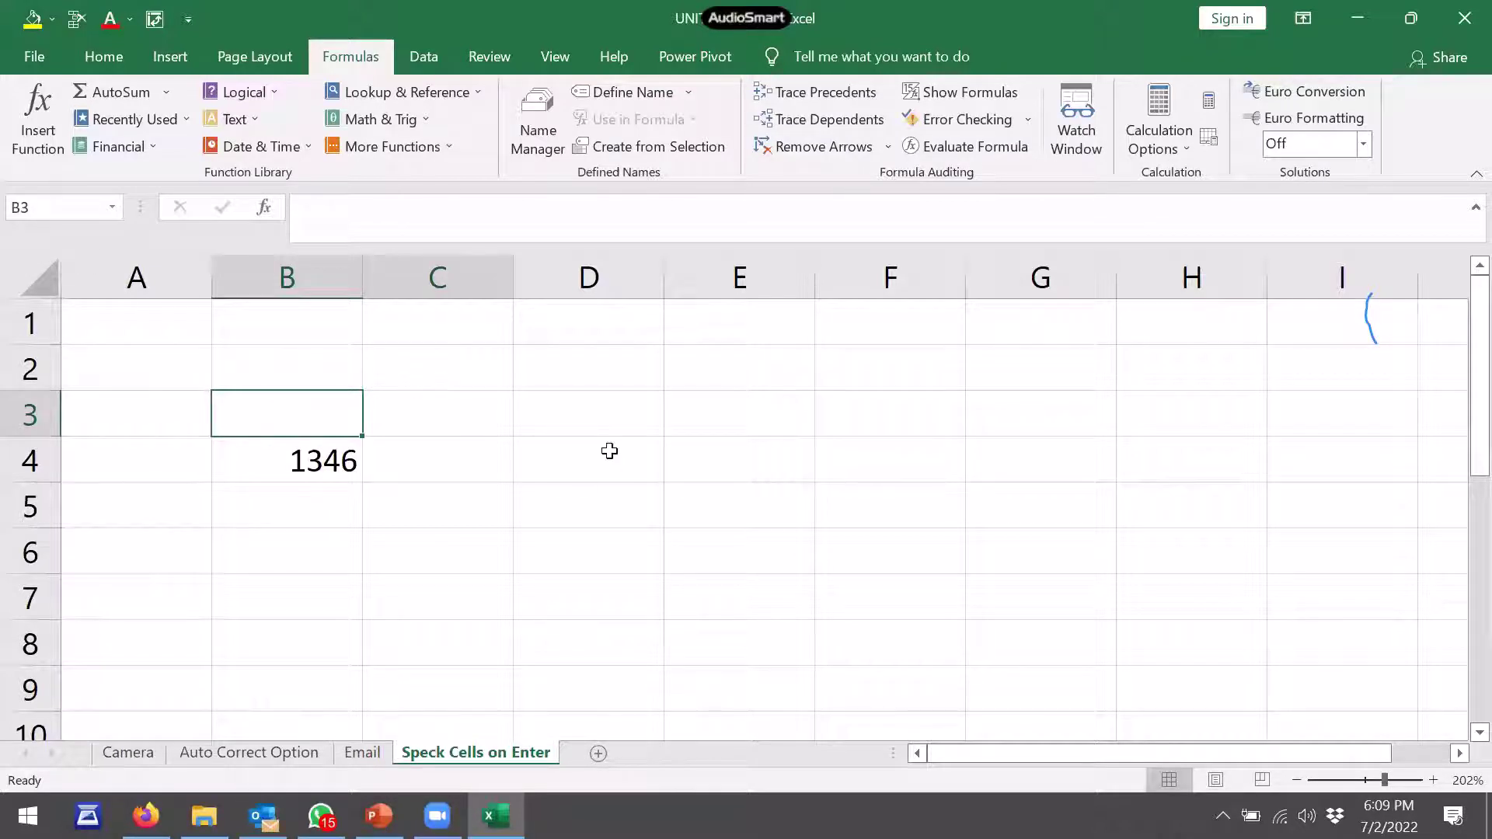
# Enter =SUM(D3:D5) in cell E4
pyautogui.click(764, 457)
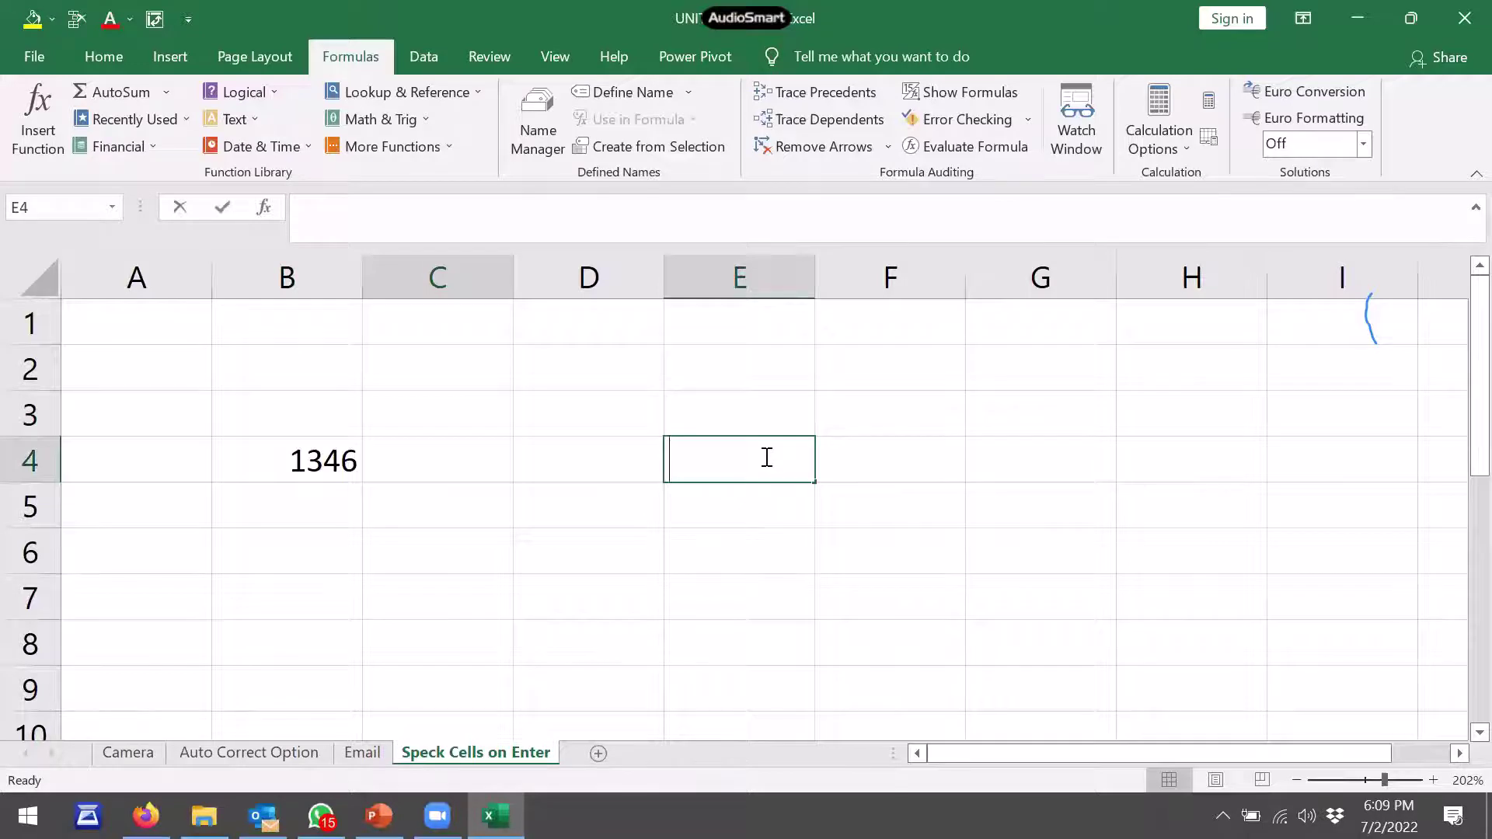
pyautogui.write('=sum')
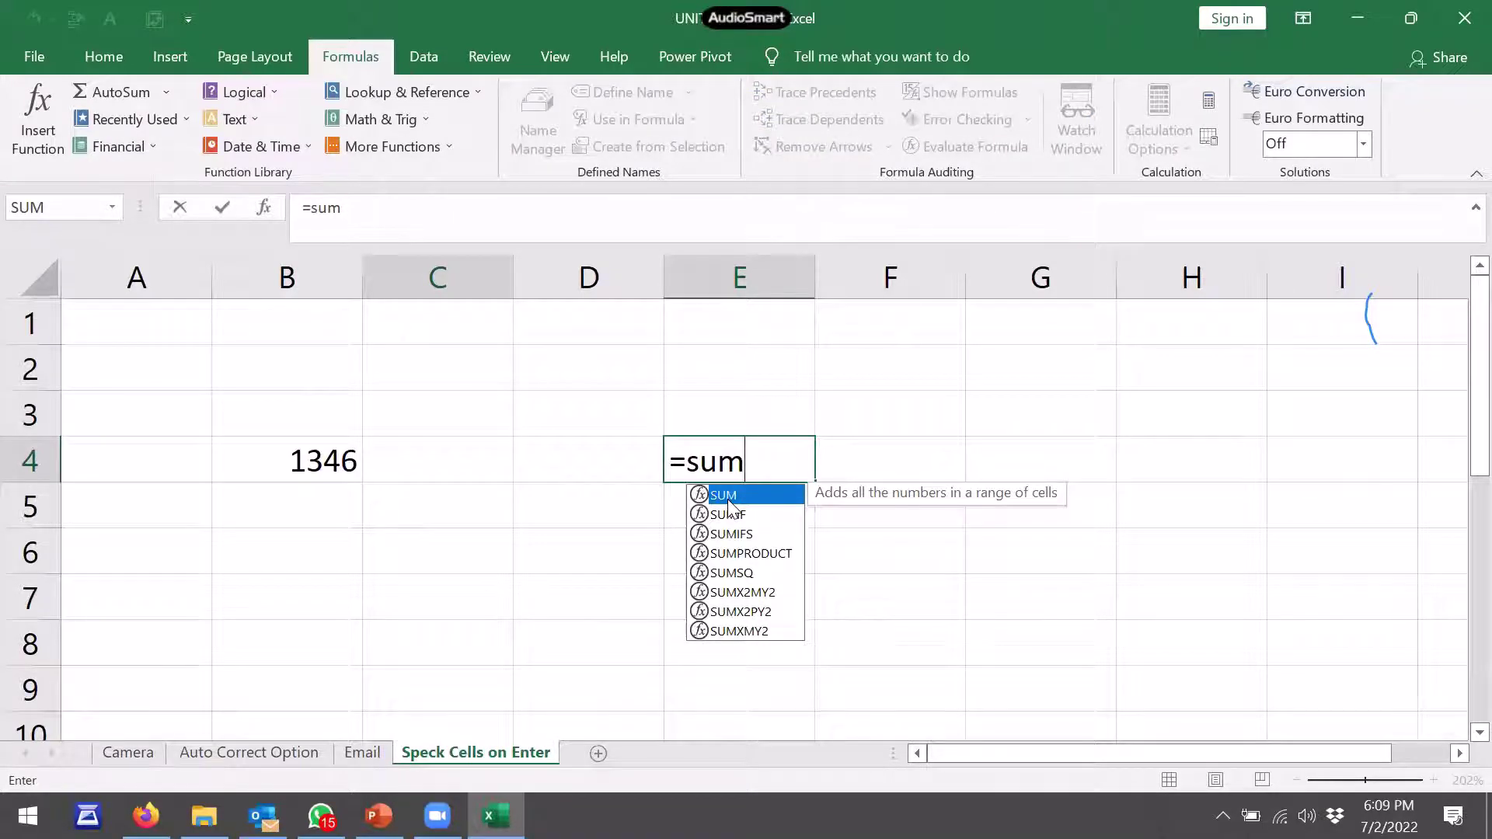
pyautogui.doubleClick(728, 502)
pyautogui.moveTo(589, 414); pyautogui.dragTo(592, 523)
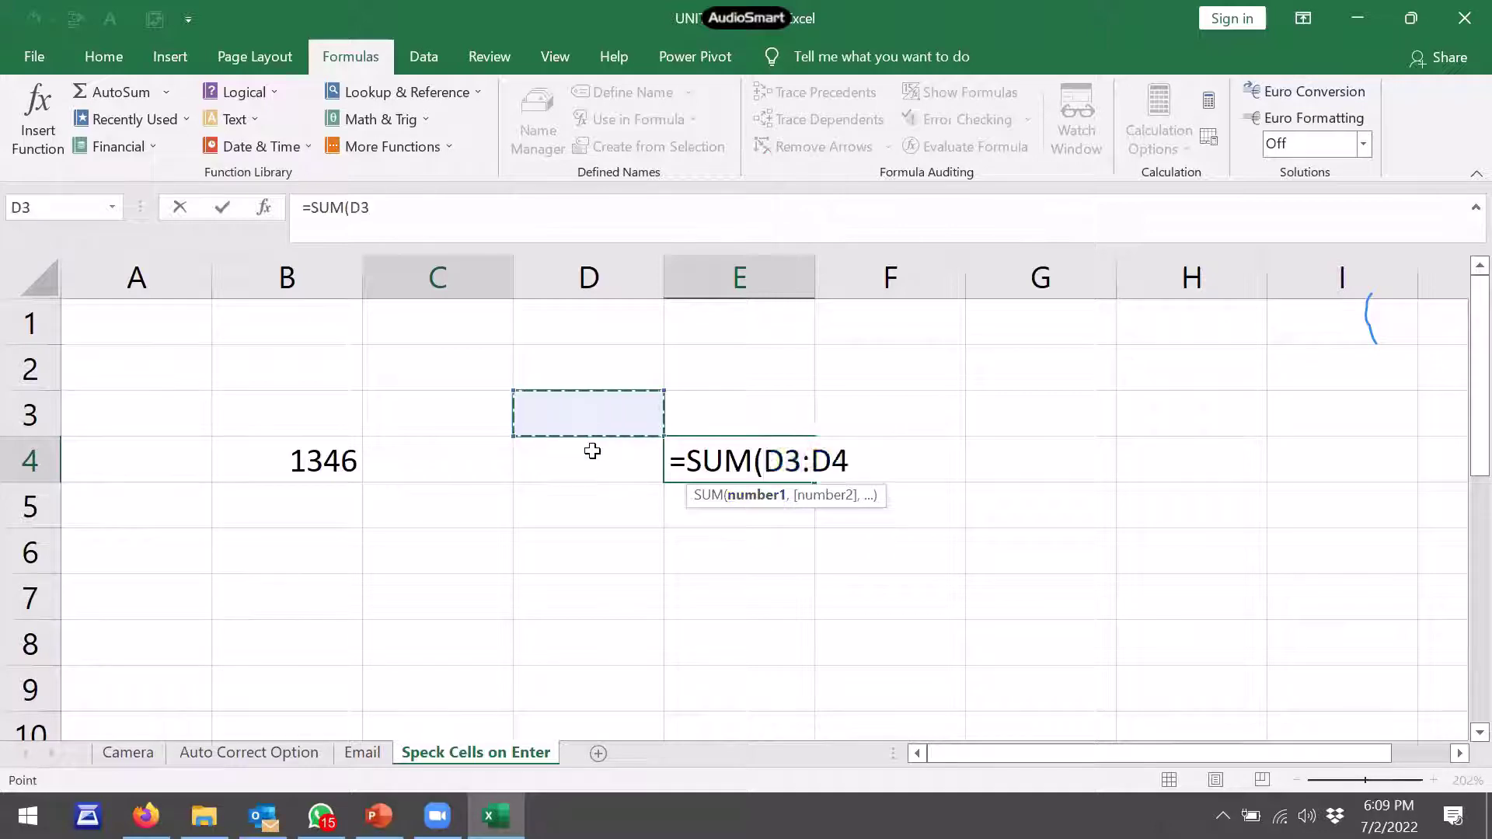
pyautogui.press('Return')
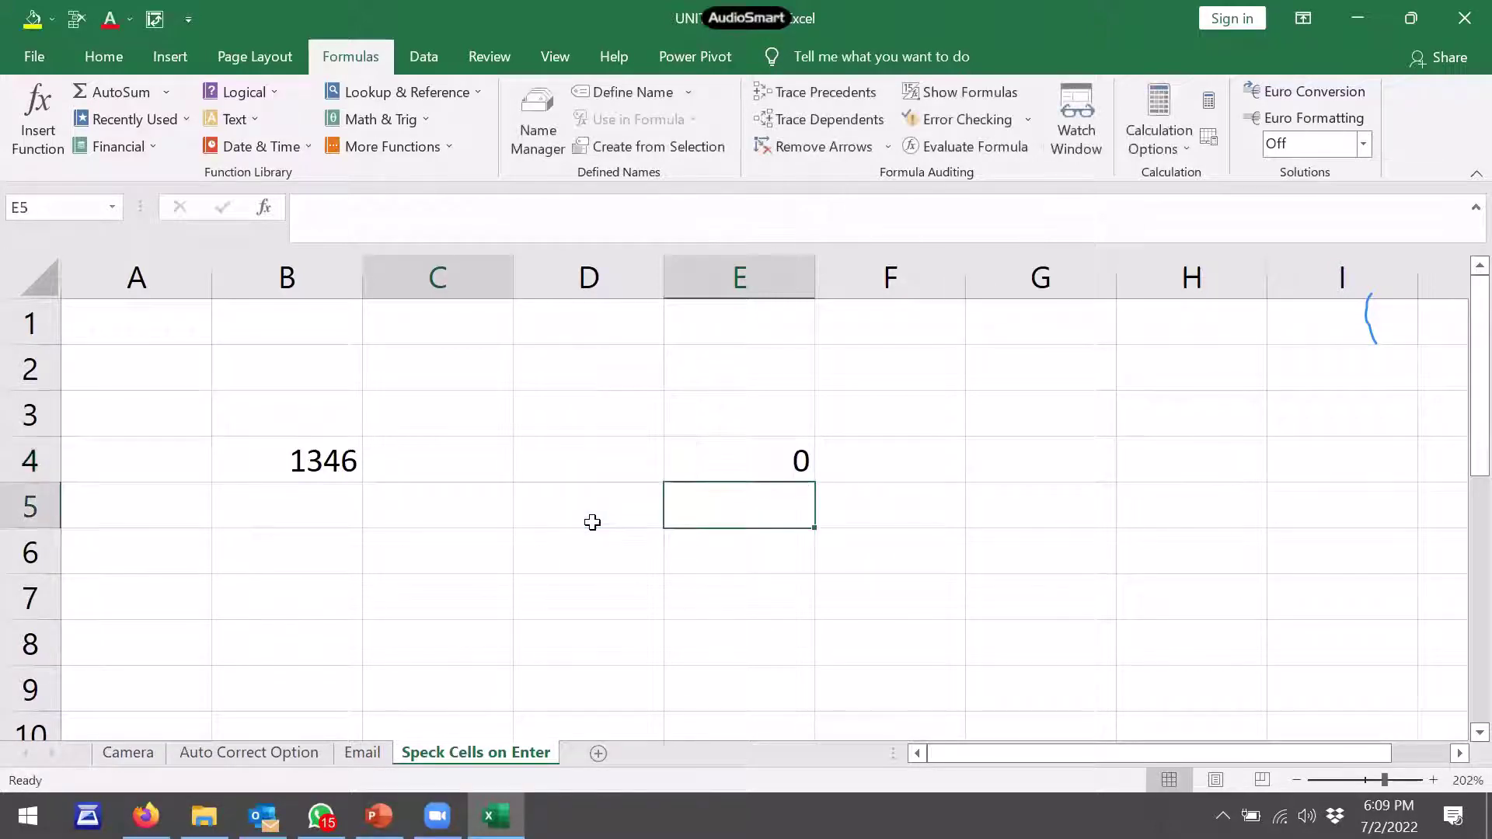
# Name the range D3:D5 'sles' and enter =SUM(sles) in cell E6
pyautogui.moveTo(599, 401); pyautogui.dragTo(601, 503)
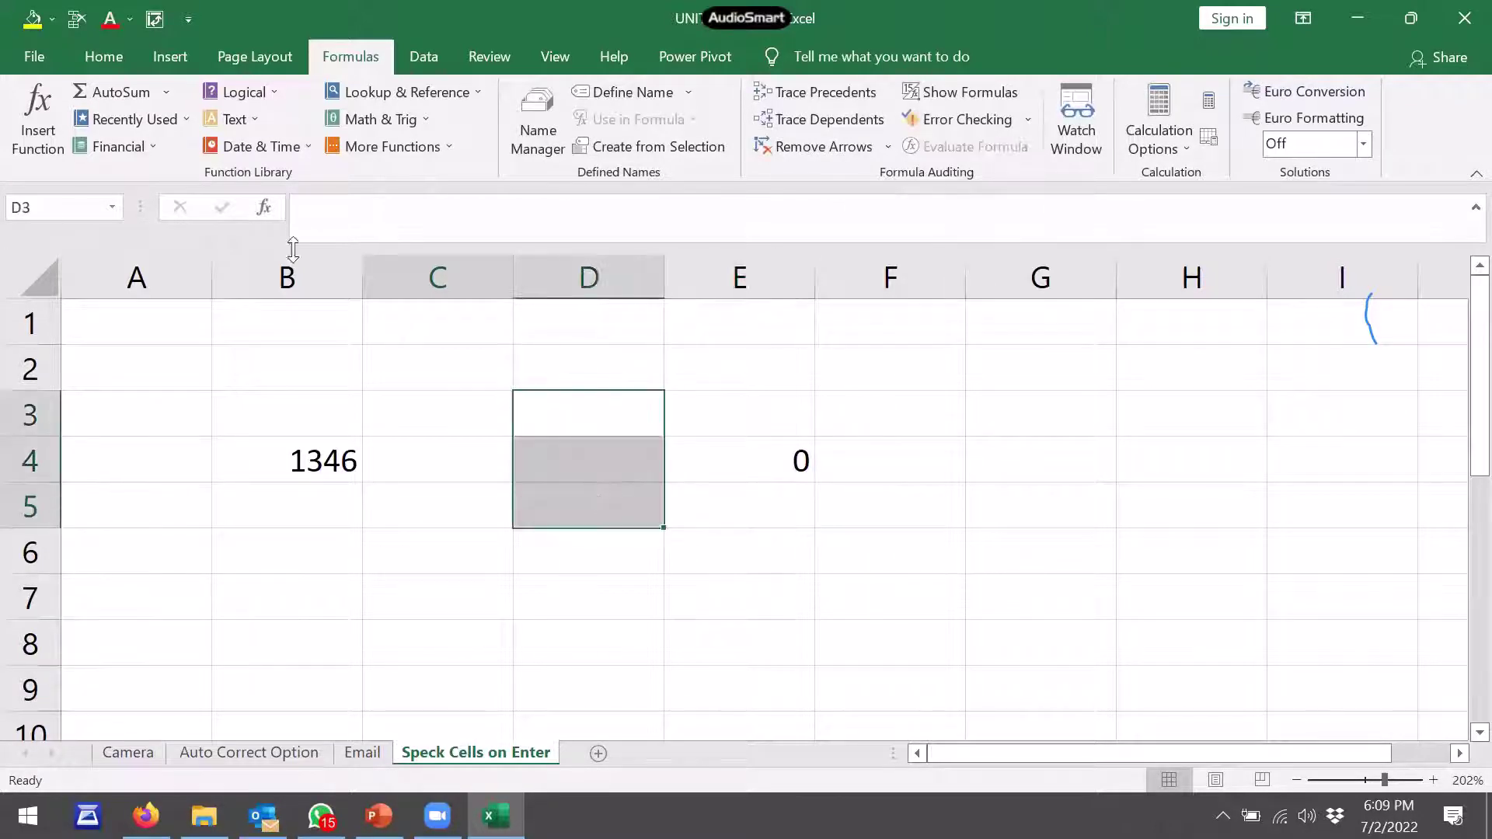
pyautogui.click(39, 208)
pyautogui.write('s')
pyautogui.write('les')
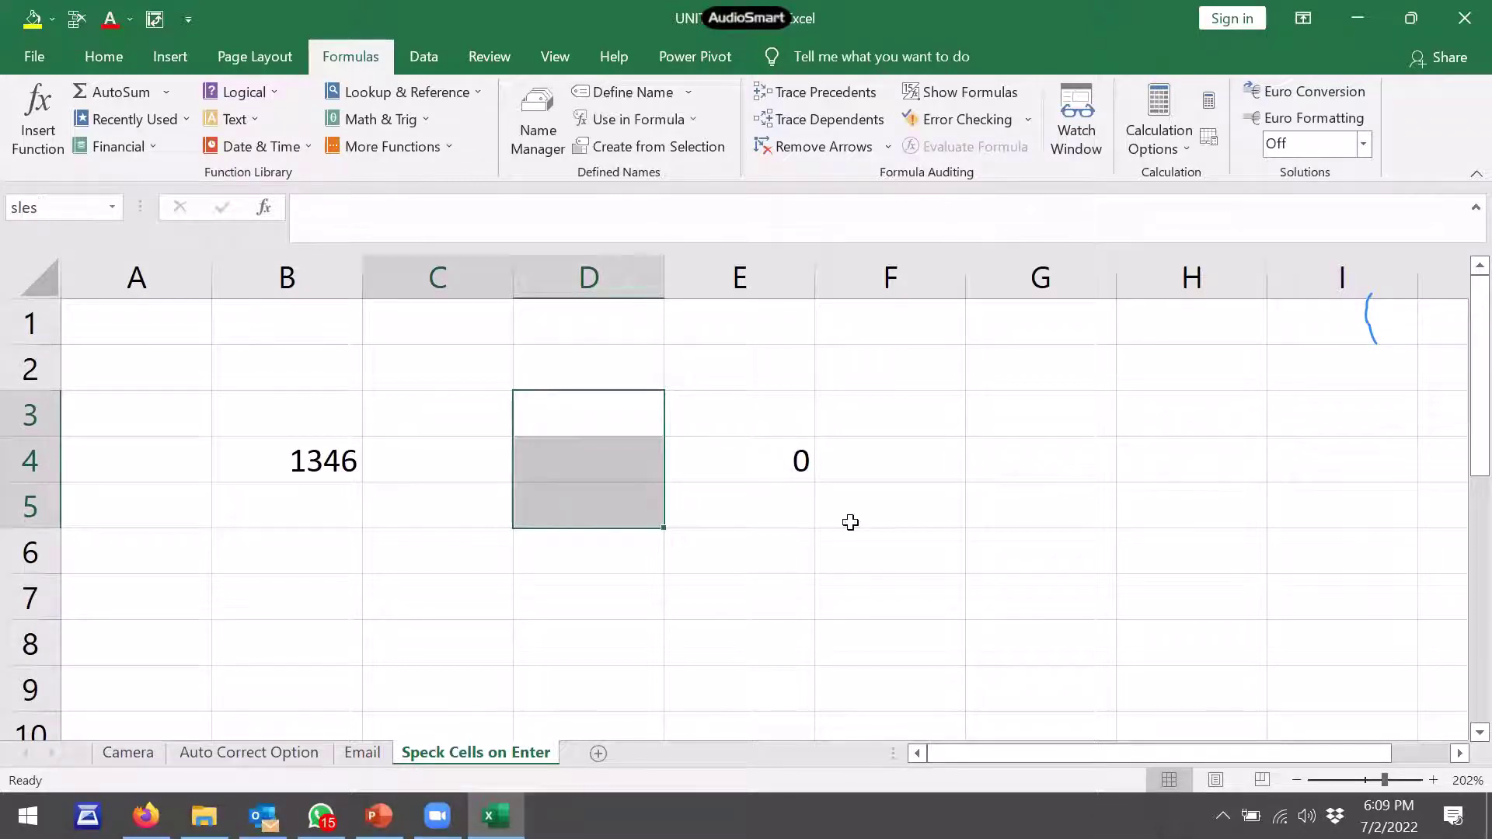
pyautogui.click(764, 551)
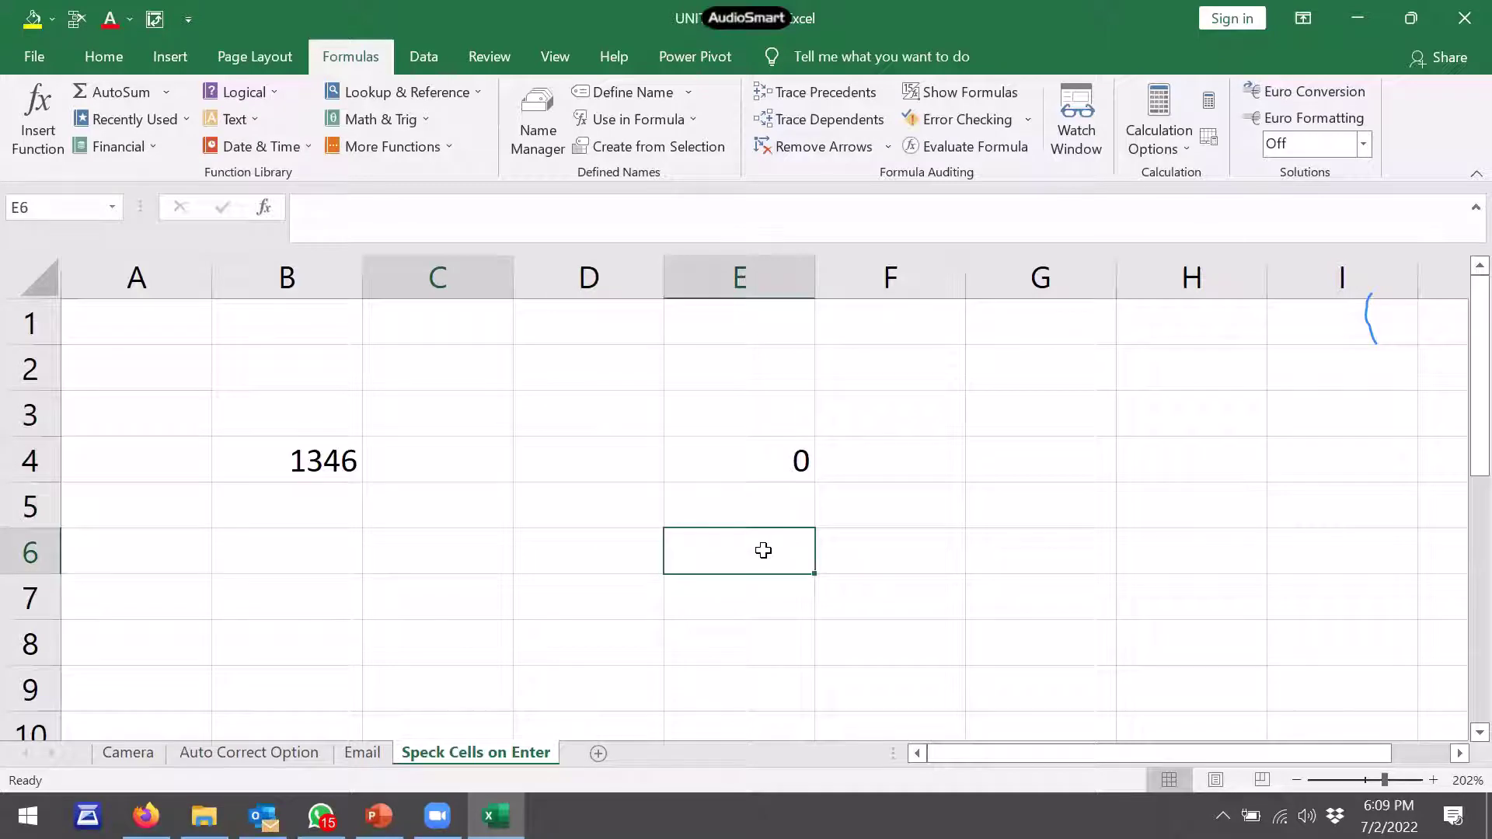
pyautogui.write('=sum')
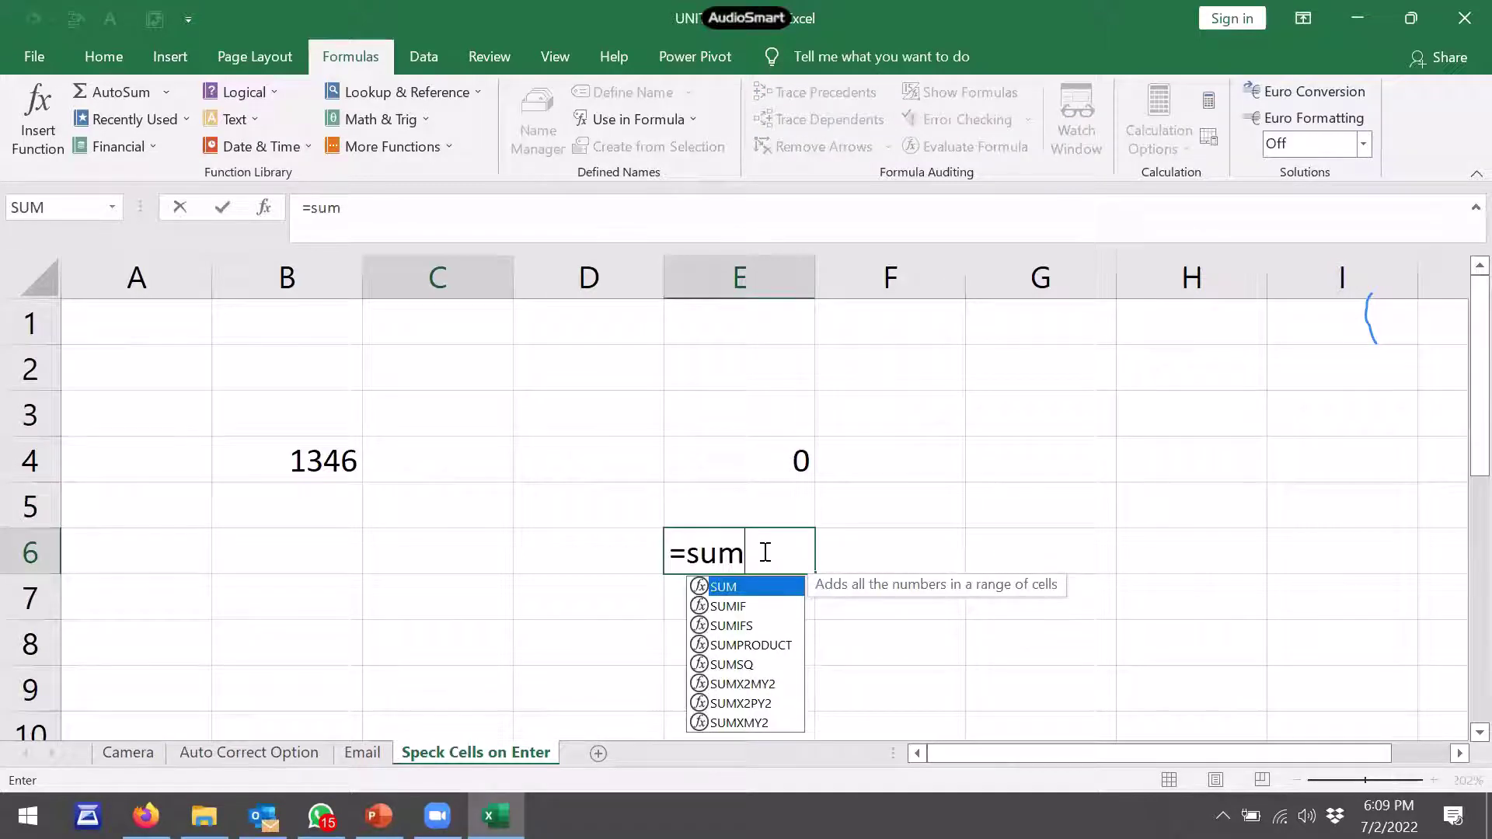
pyautogui.write('(s')
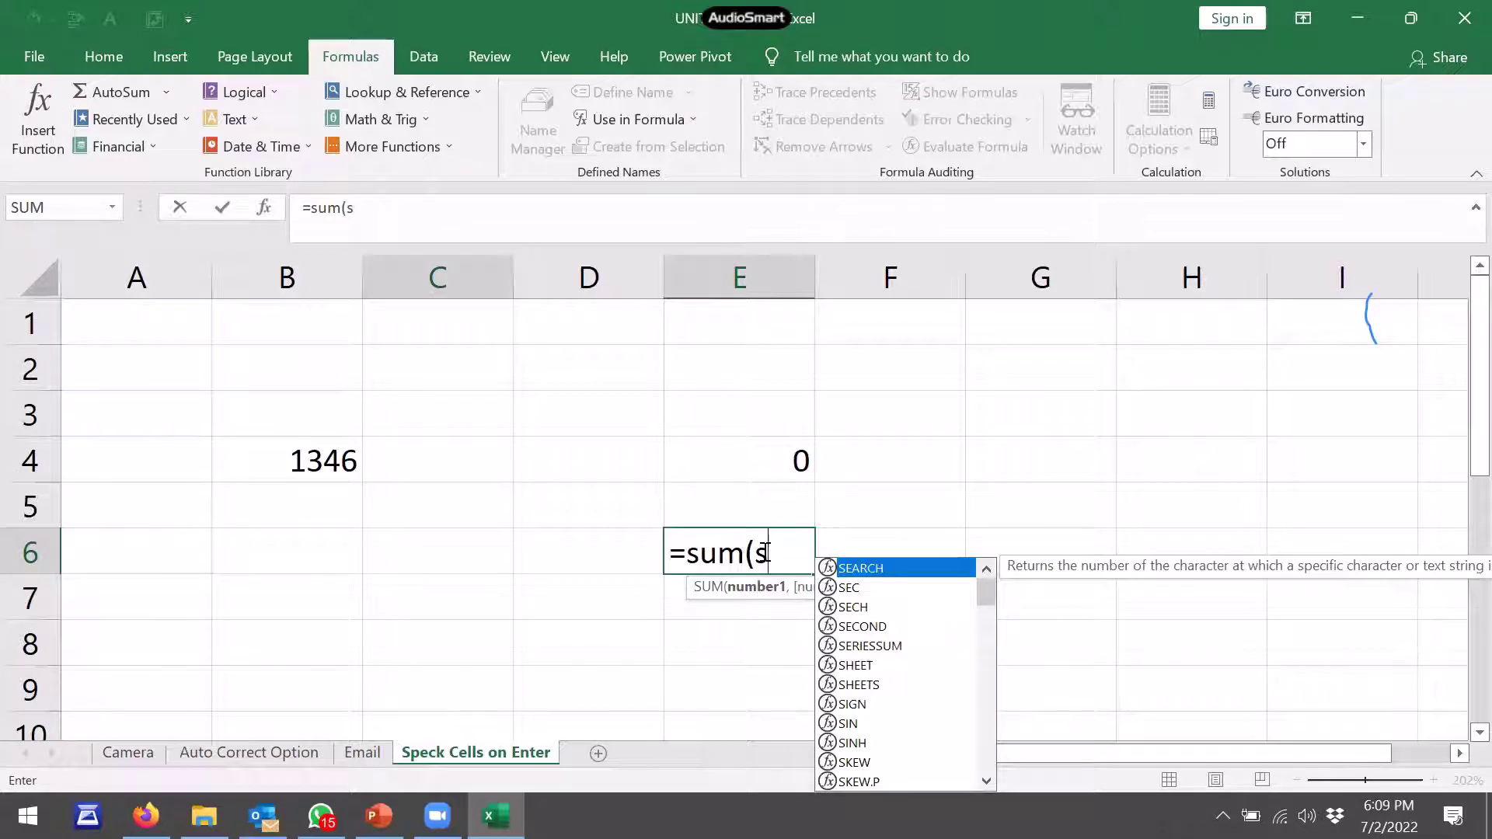
pyautogui.write('l')
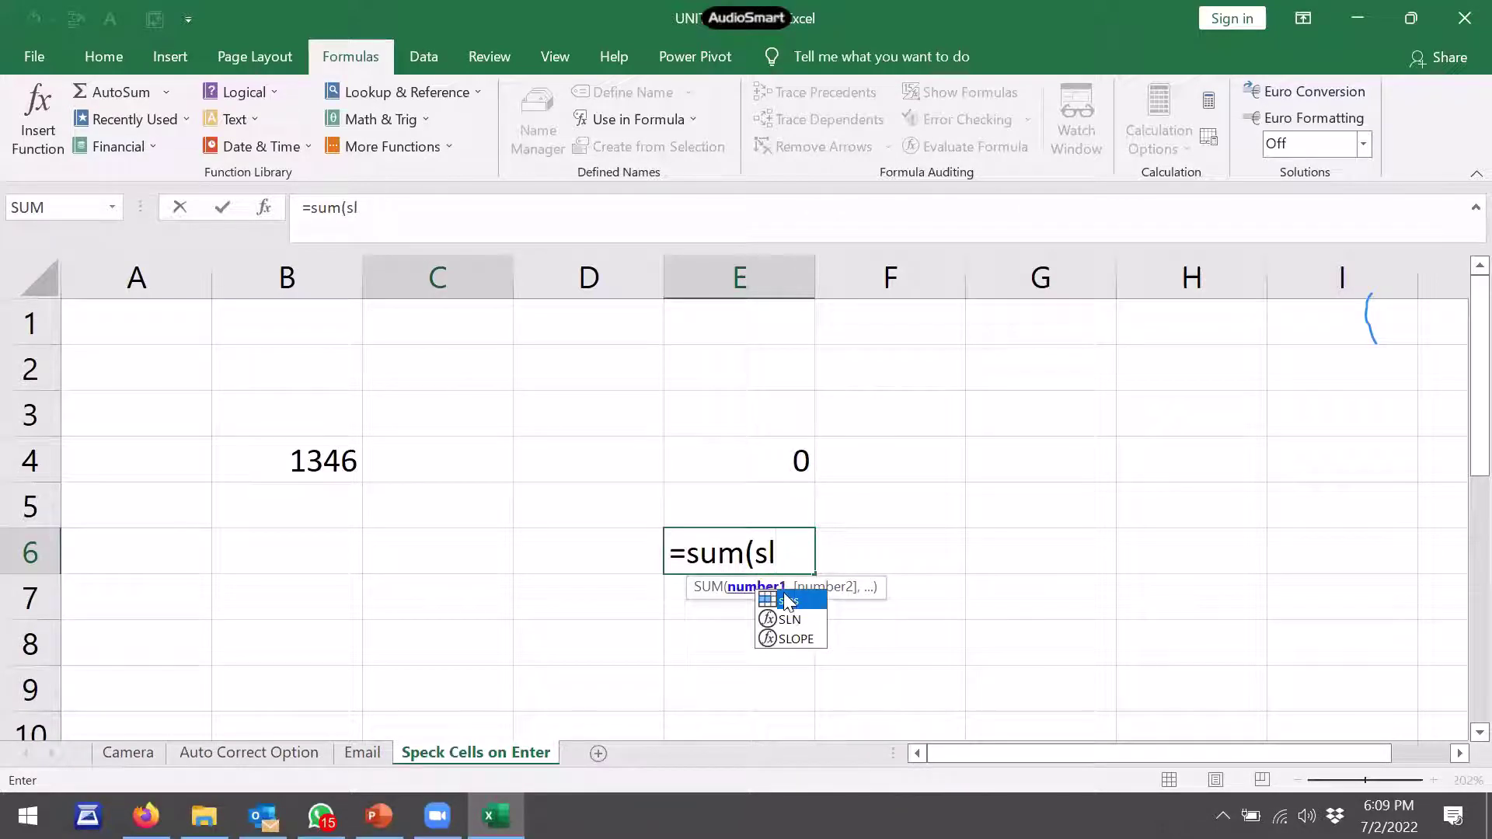
pyautogui.doubleClick(785, 599)
pyautogui.press('Return')
pyautogui.press('Return')
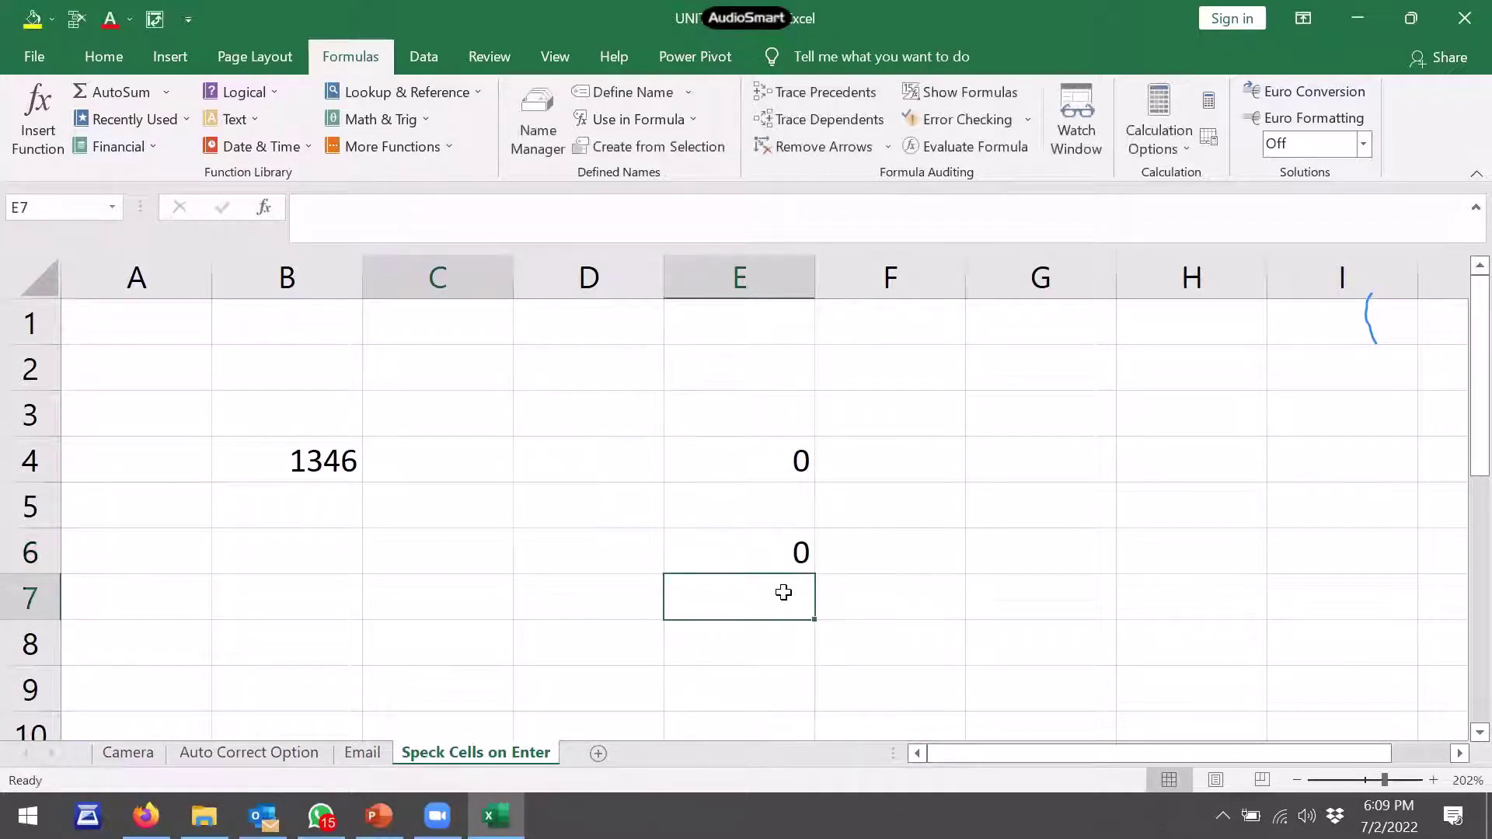
pyautogui.click(801, 494)
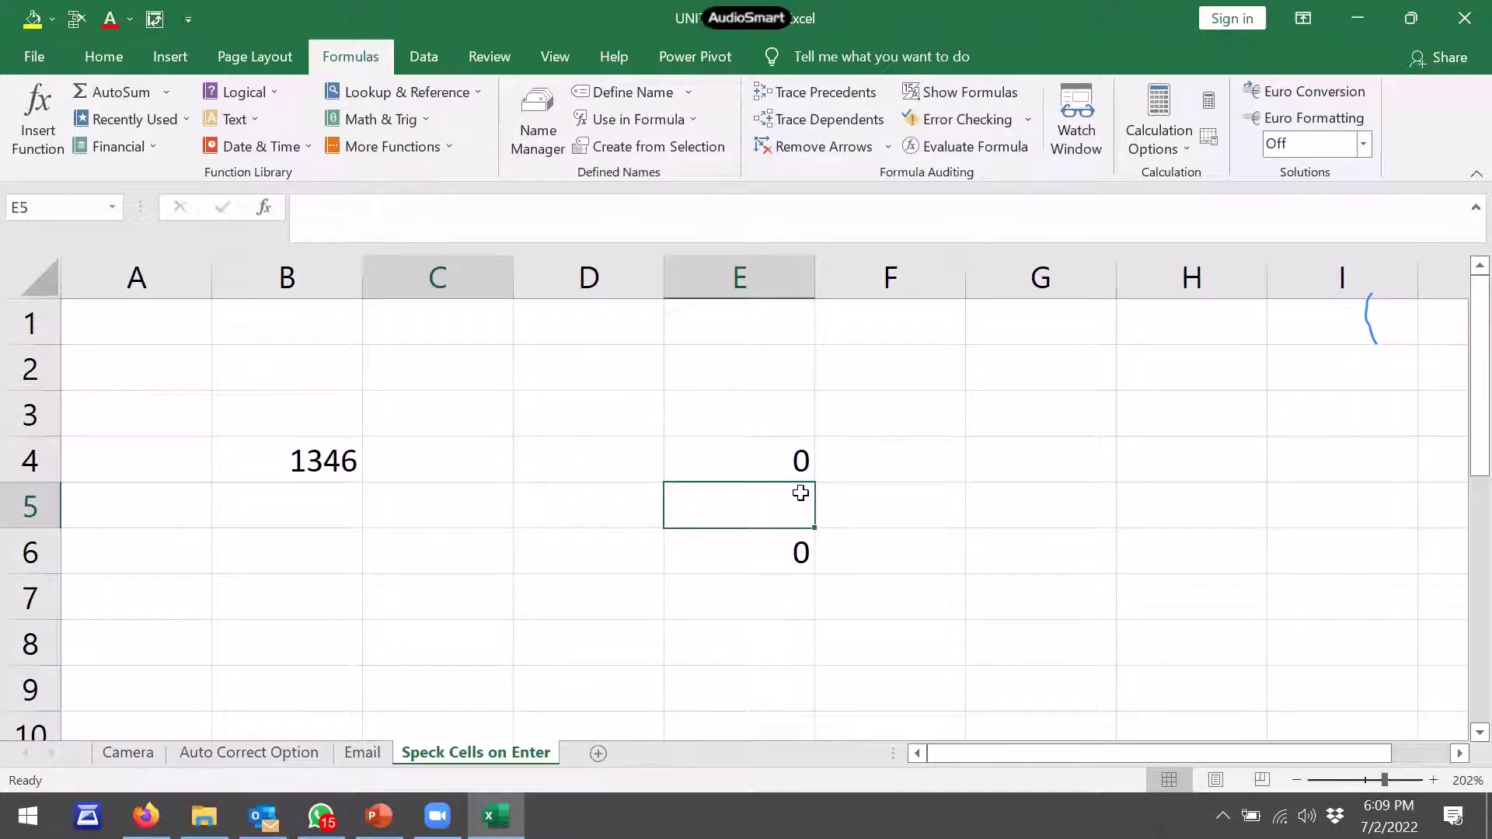
# Close the workbook without saving and open the Module # 7 folder
pyautogui.click(1456, 28)
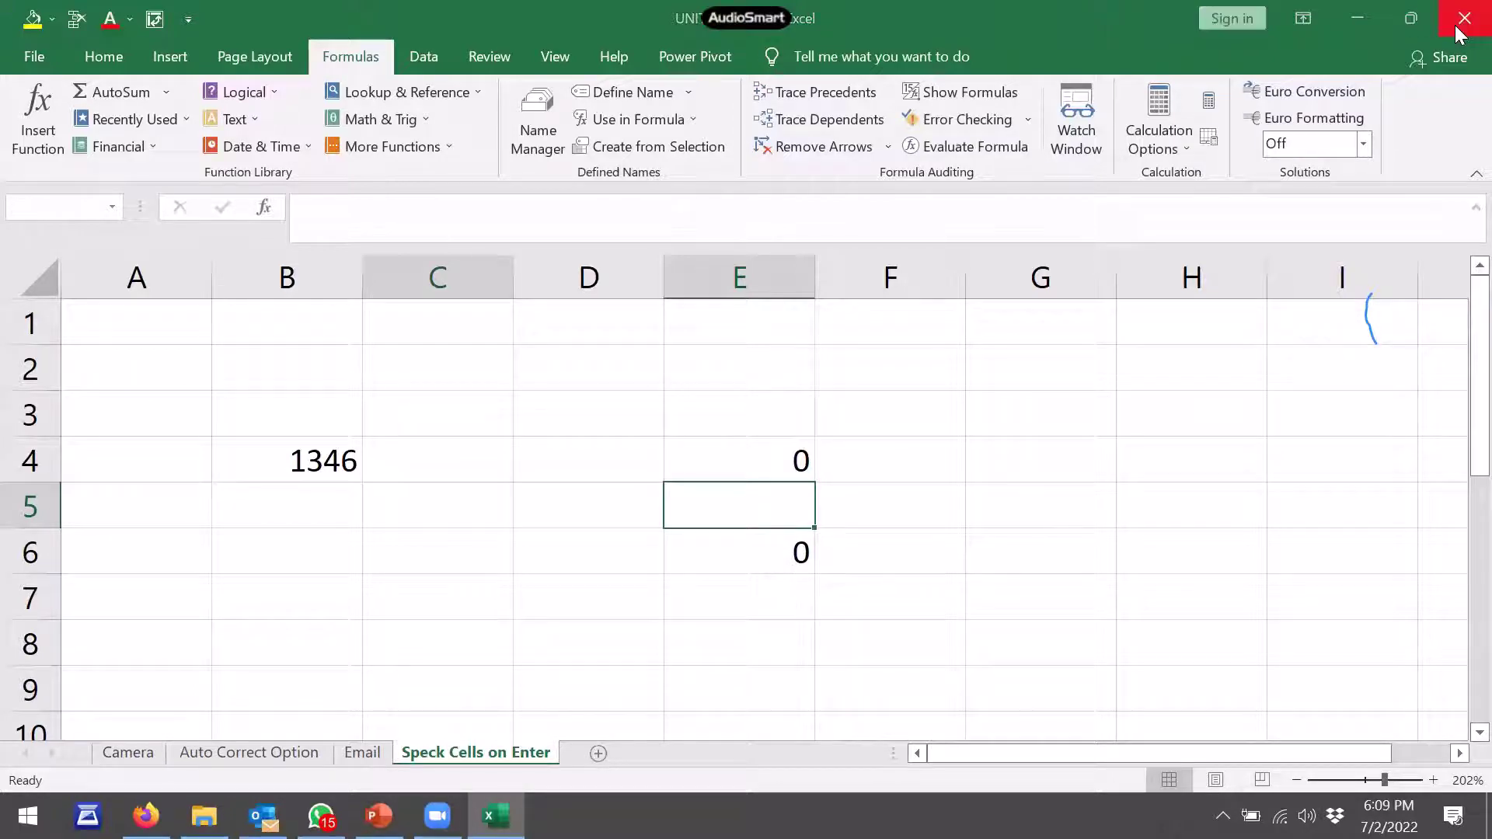
pyautogui.click(764, 429)
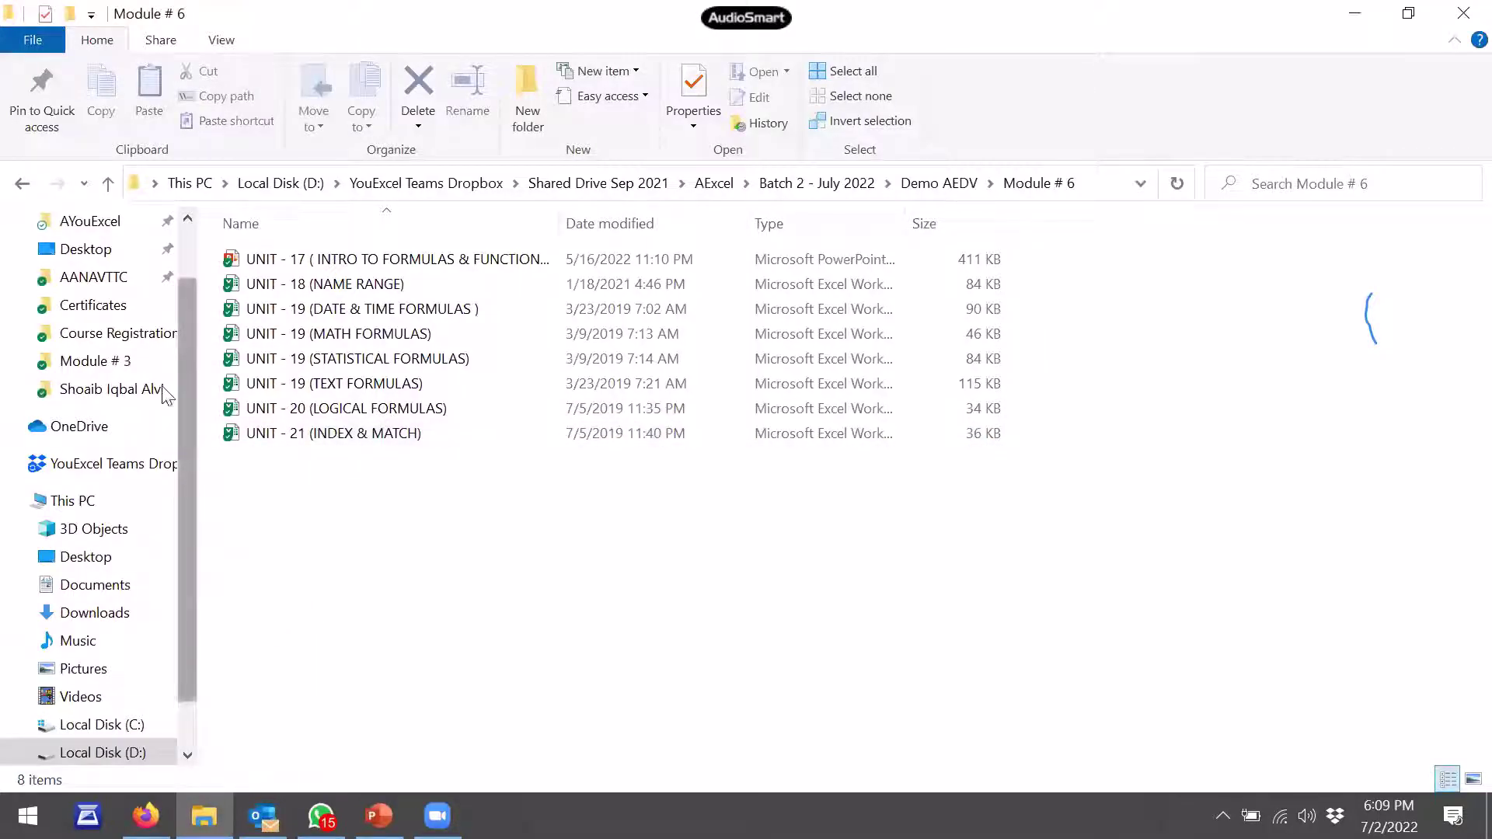
pyautogui.click(22, 185)
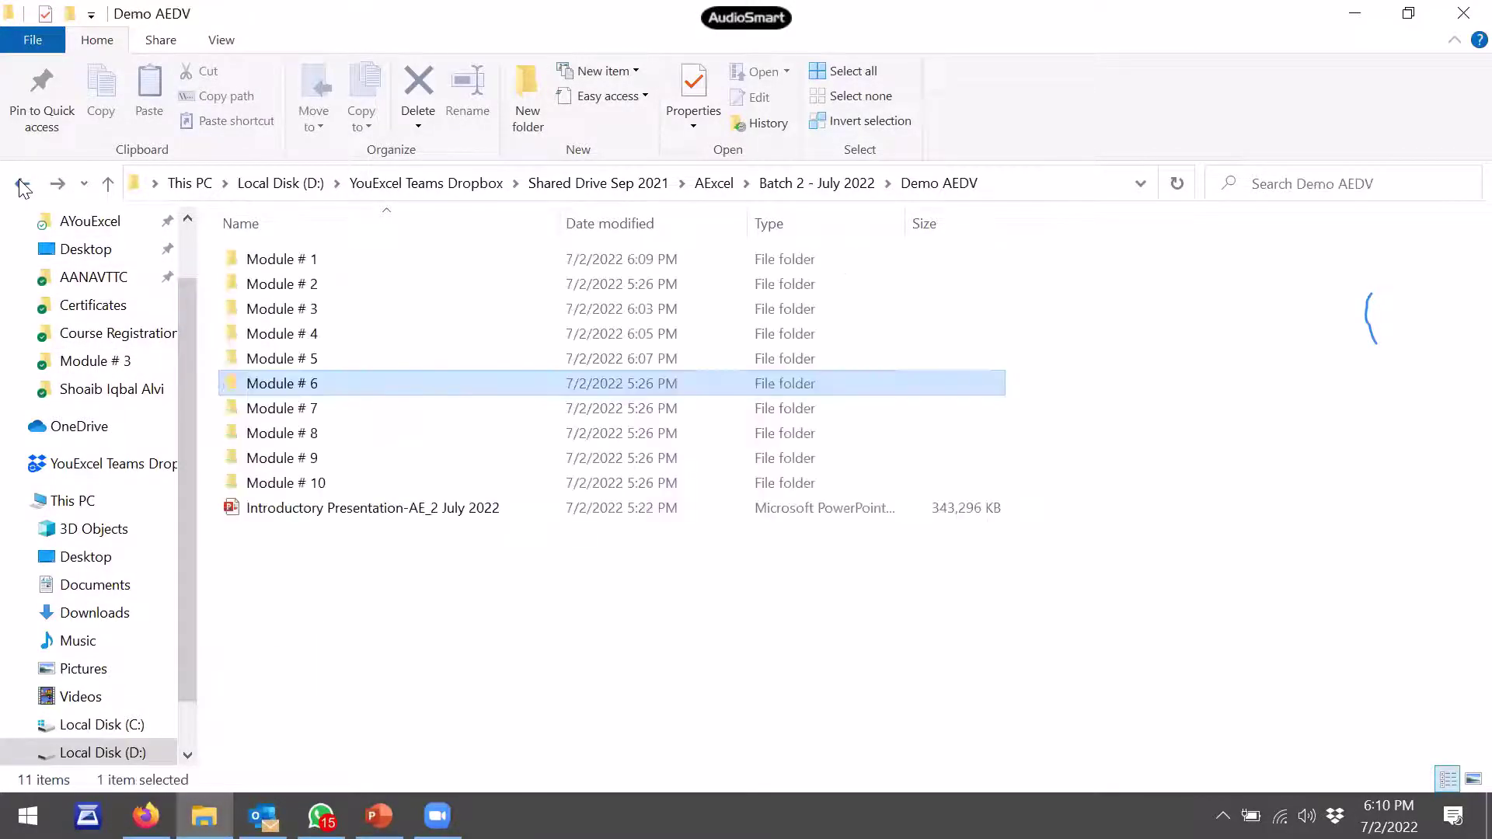
pyautogui.click(354, 409)
pyautogui.doubleClick(355, 408)
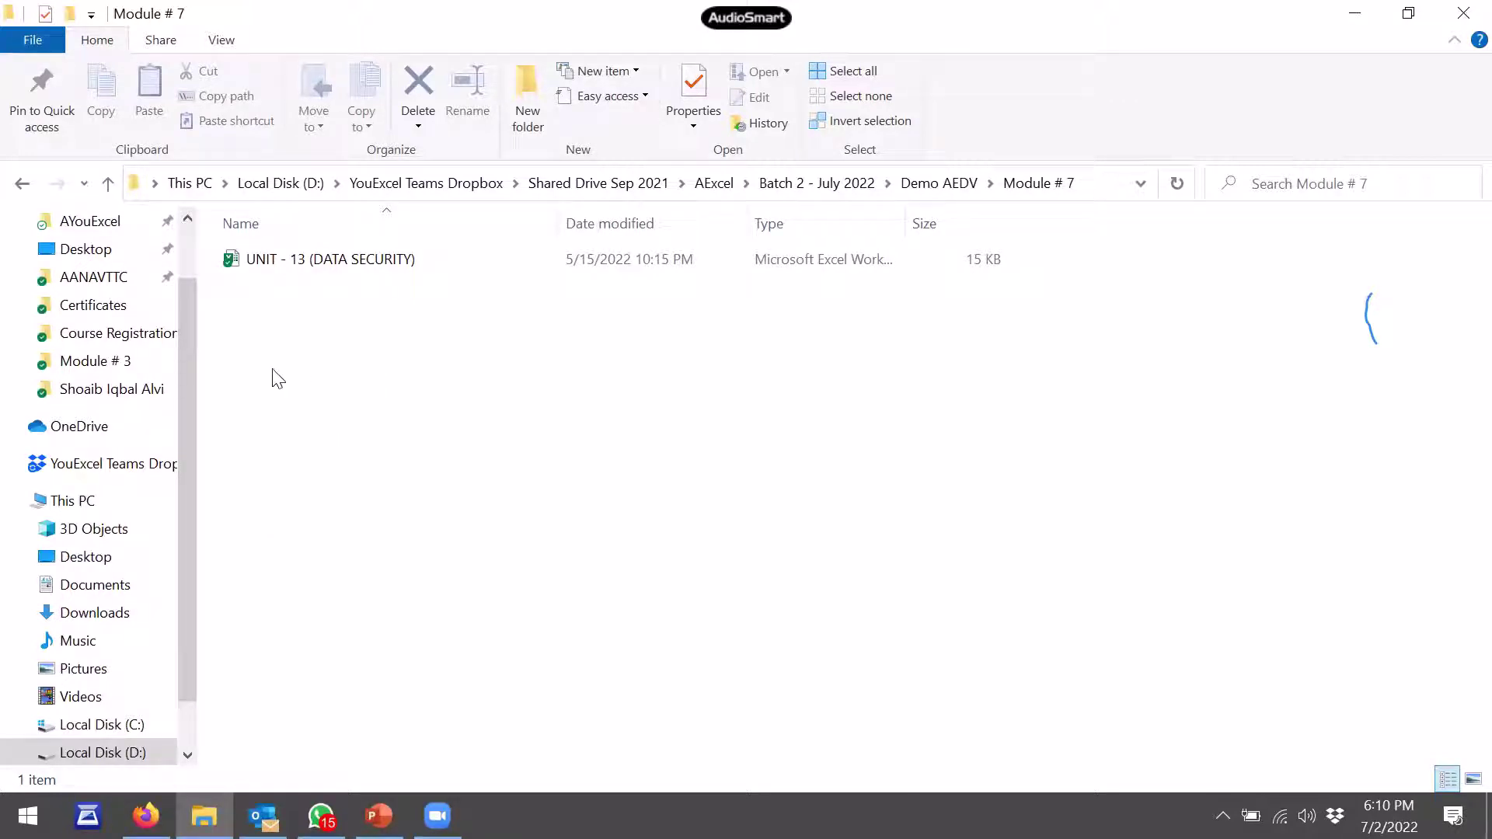
# Open the Module # 8 folder and its UNIT - 14 workbook
pyautogui.click(26, 184)
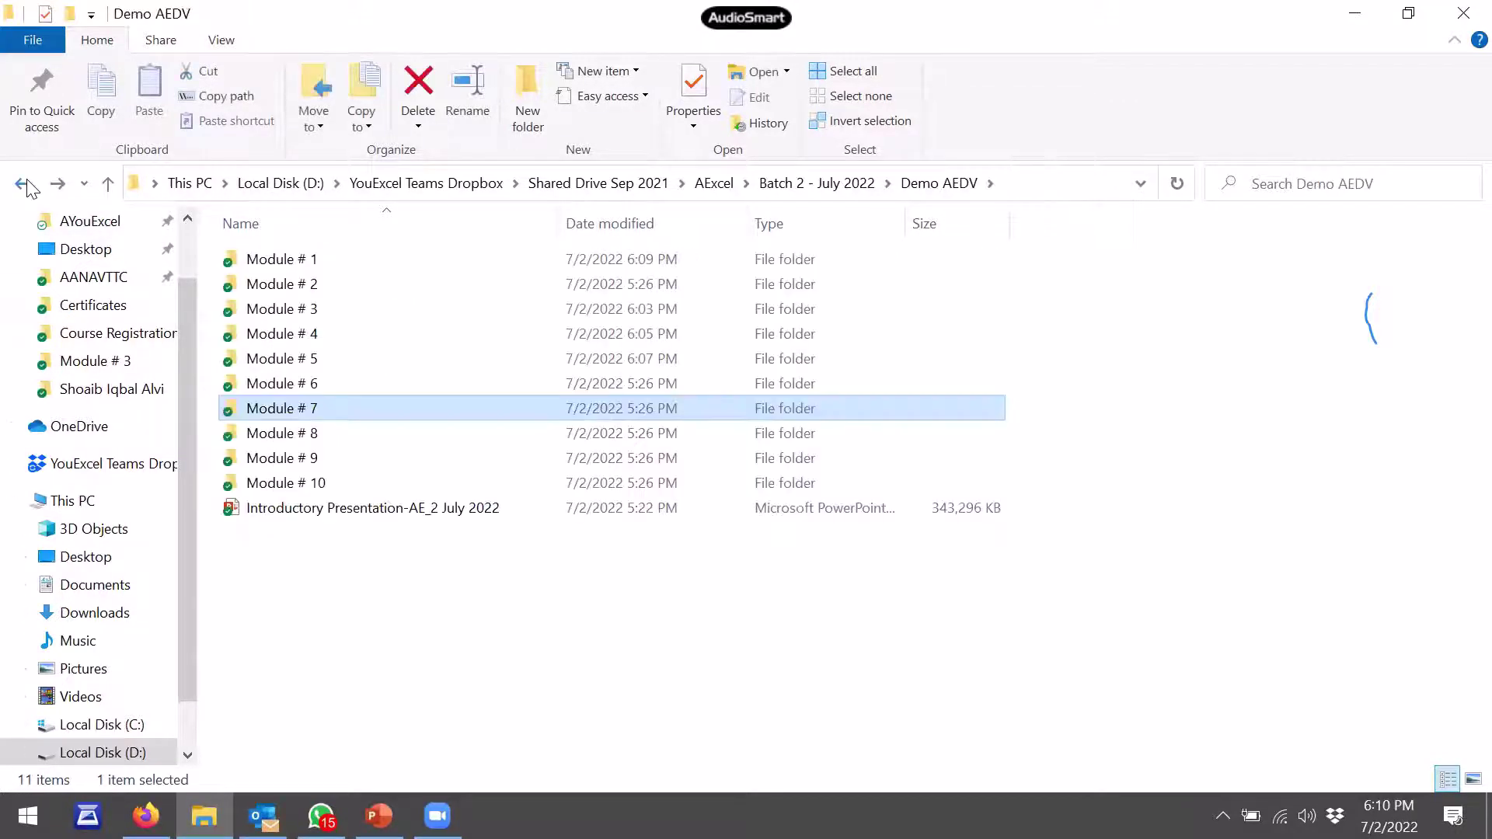
pyautogui.doubleClick(376, 439)
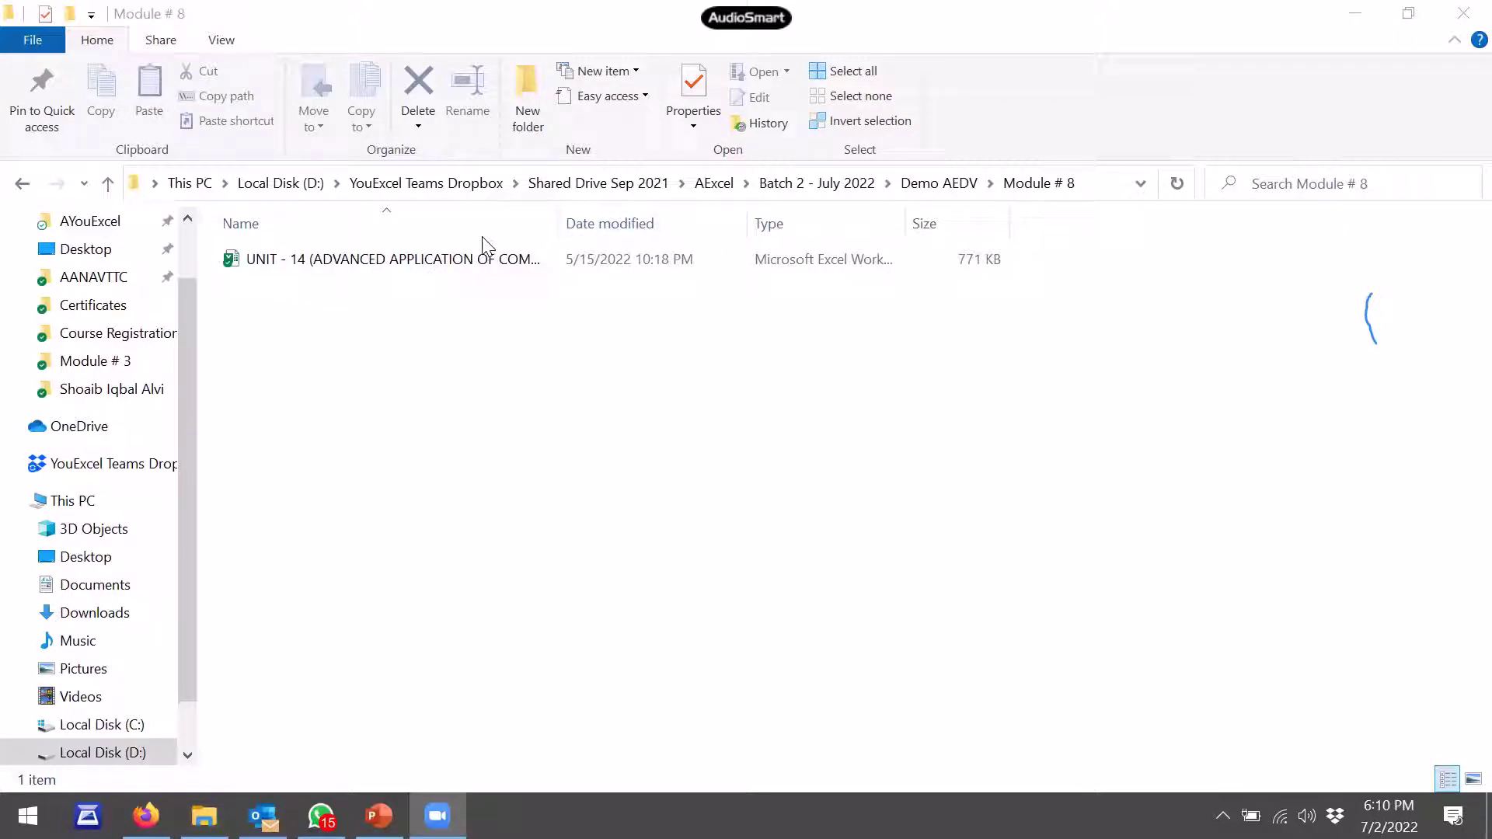
pyautogui.doubleClick(496, 260)
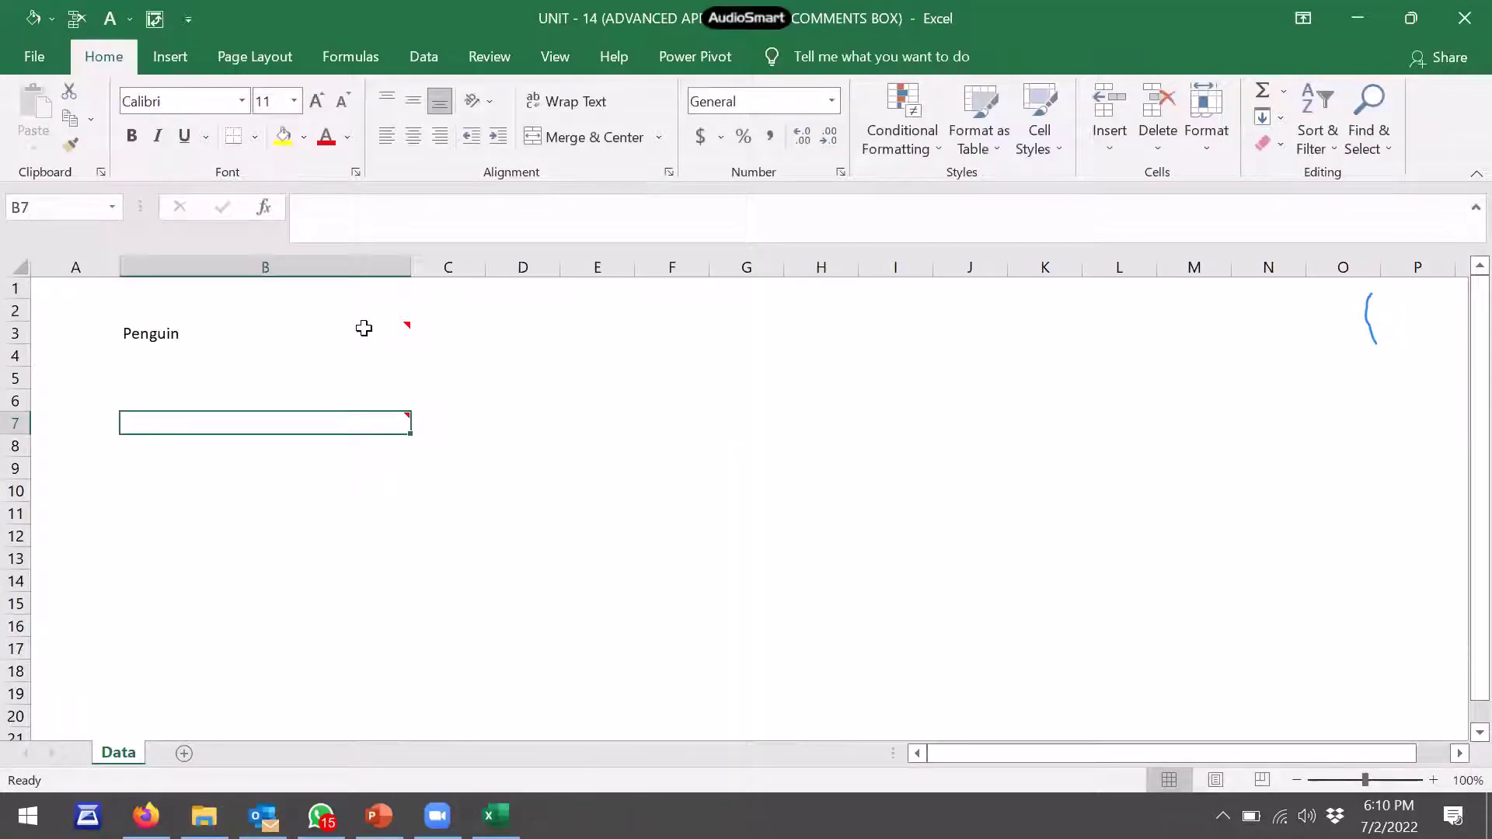
# Show the picture comment attached to the Penguin cell B3
pyautogui.click(357, 334)
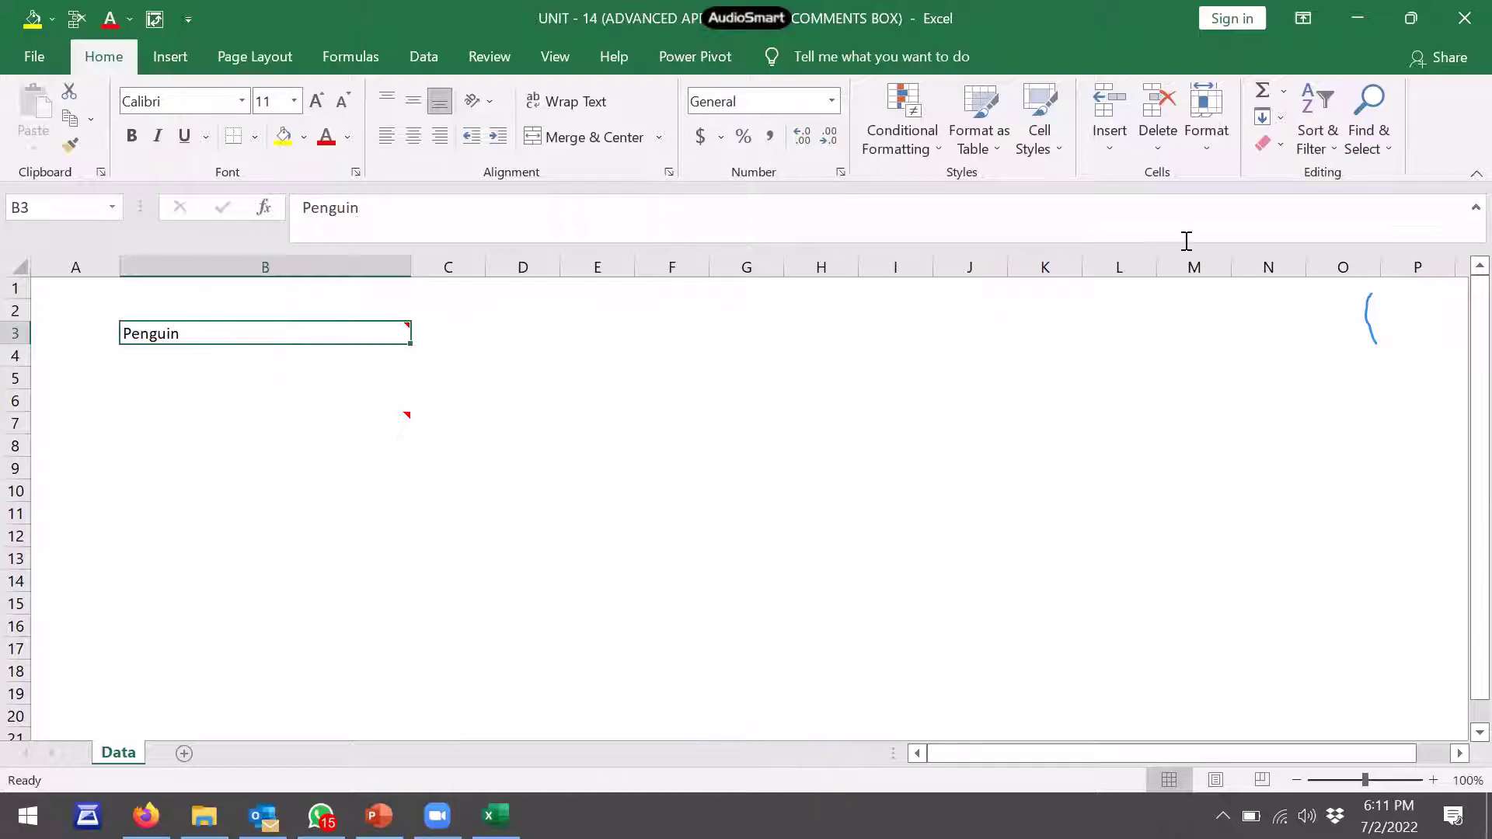
# In File Explorer, go to Module # 9 and open UNIT - 19 (FORMS CONTROL)
pyautogui.click(204, 815)
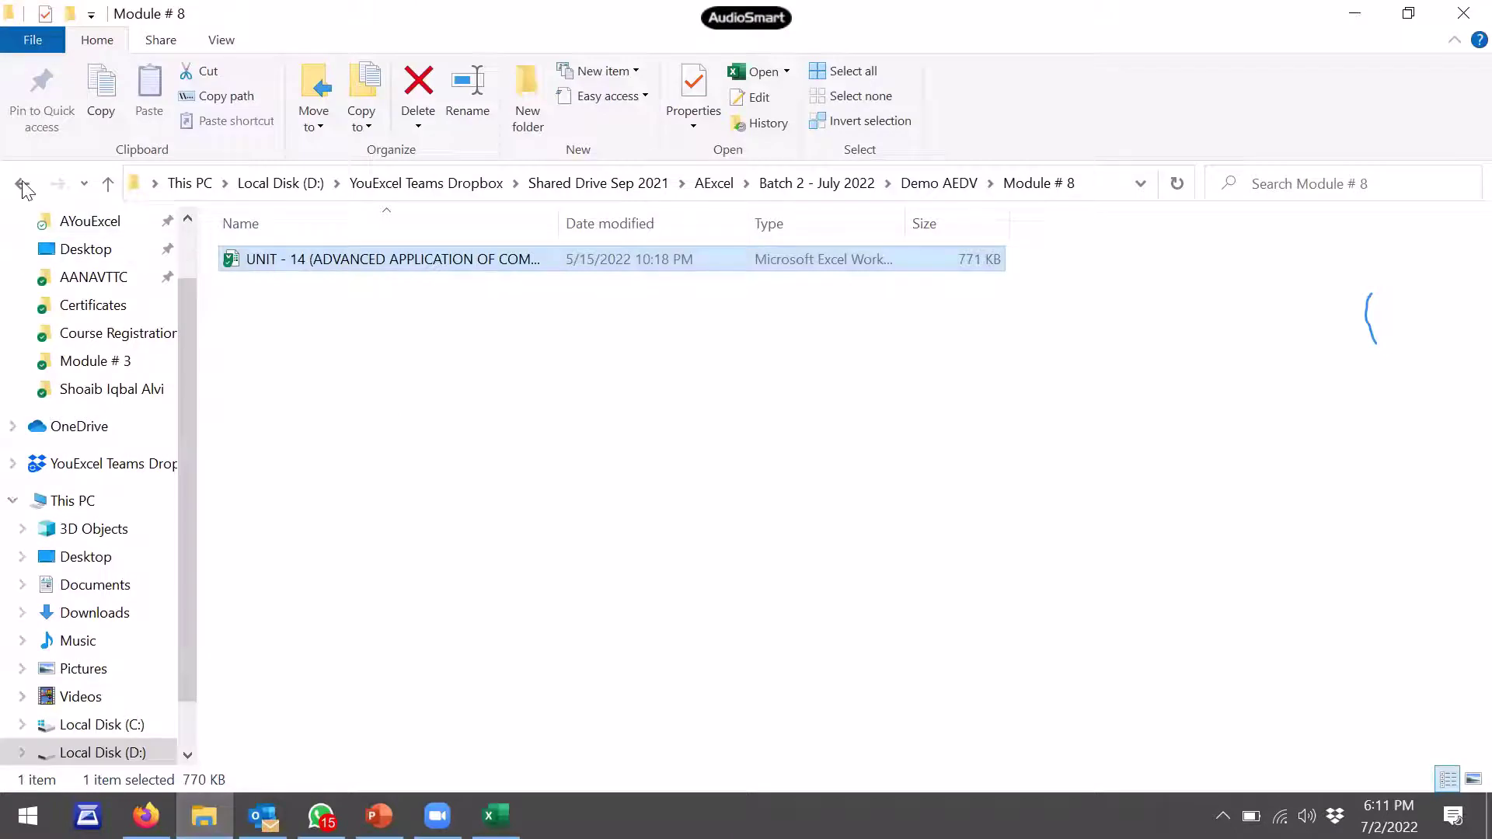
pyautogui.click(23, 185)
pyautogui.click(359, 458)
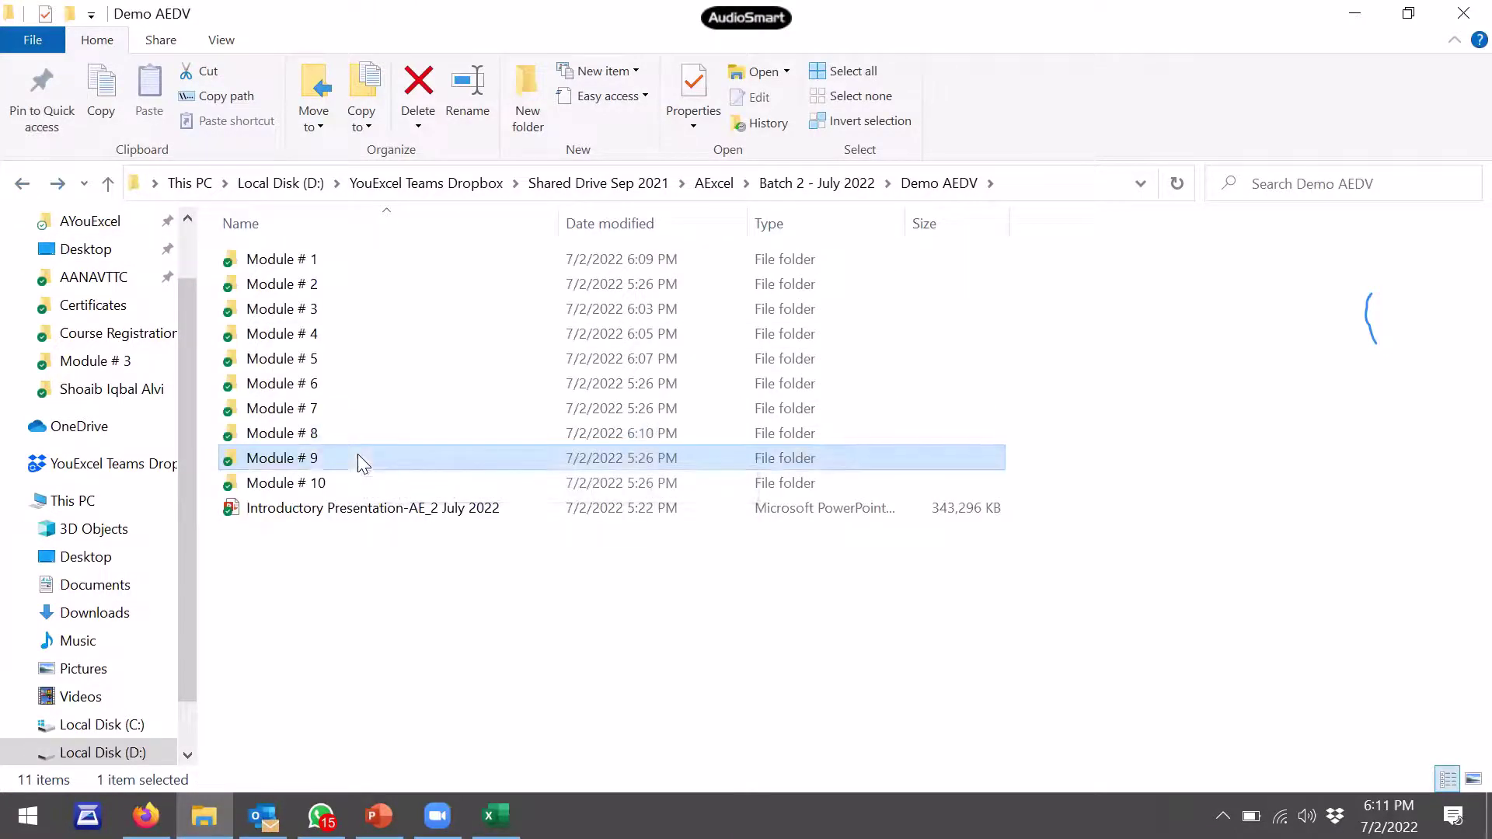
pyautogui.doubleClick(359, 458)
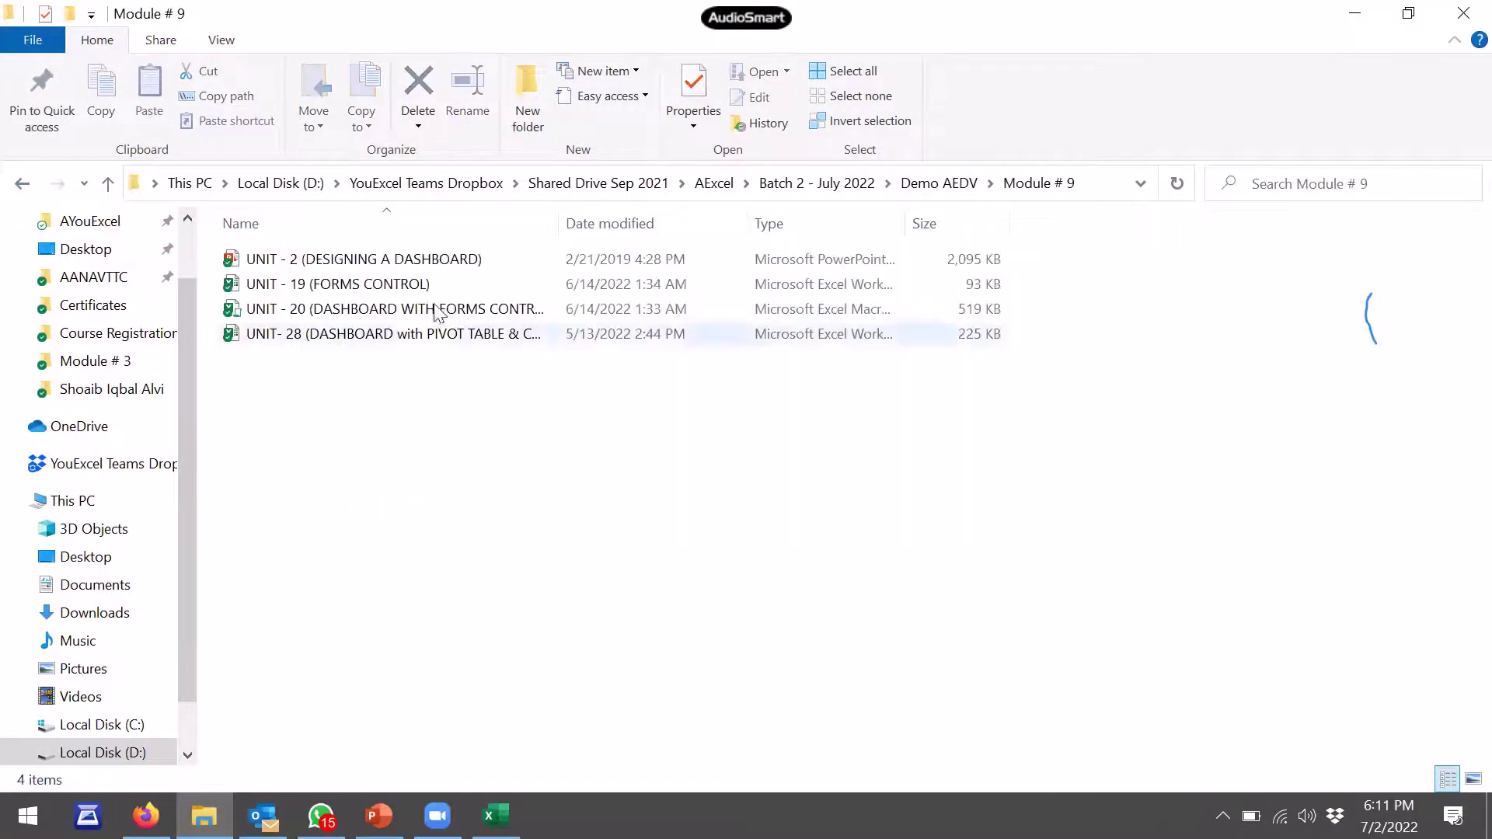
pyautogui.moveTo(462, 261)
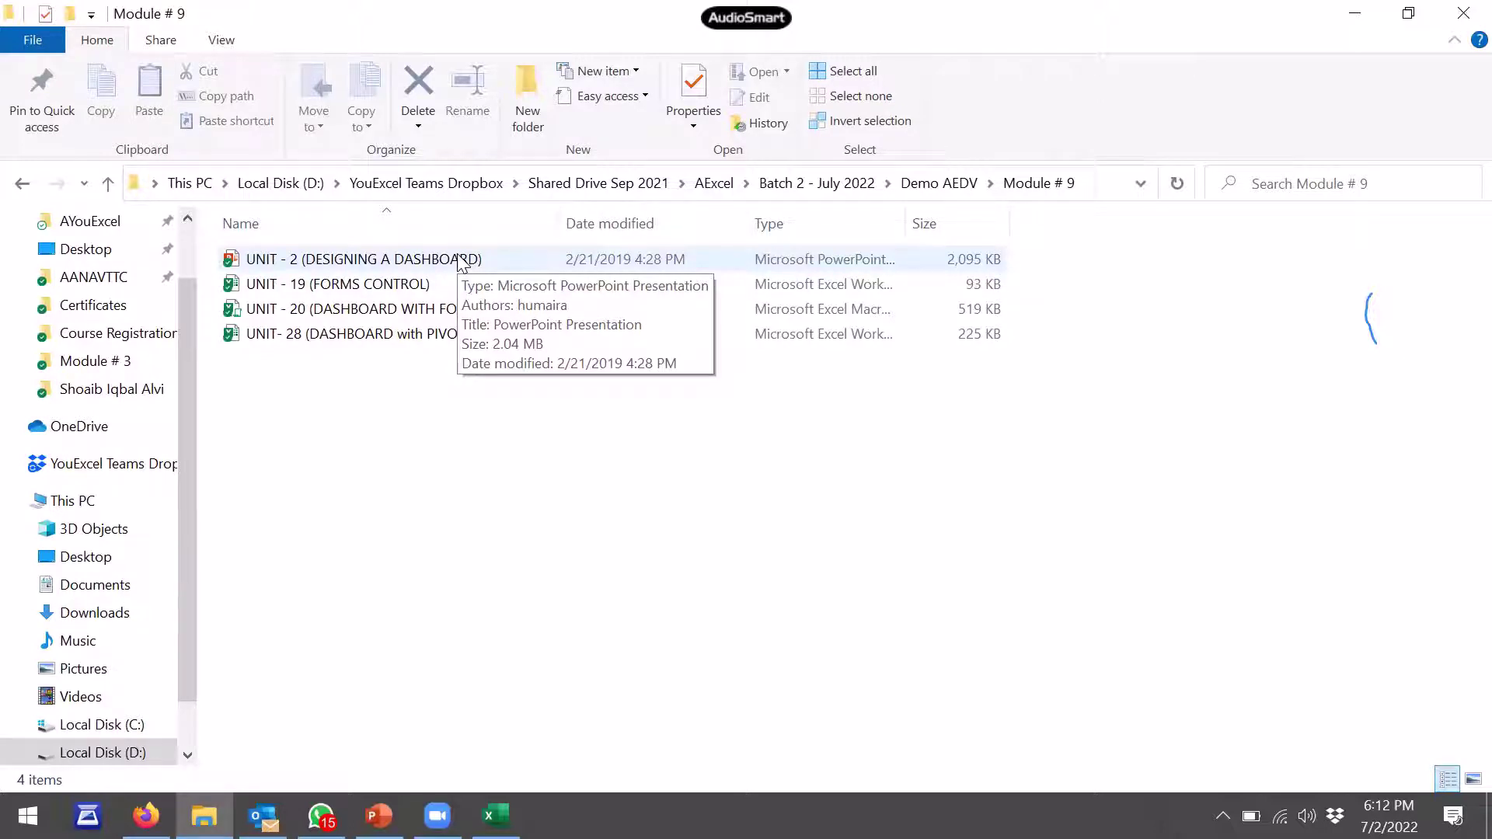
pyautogui.click(435, 287)
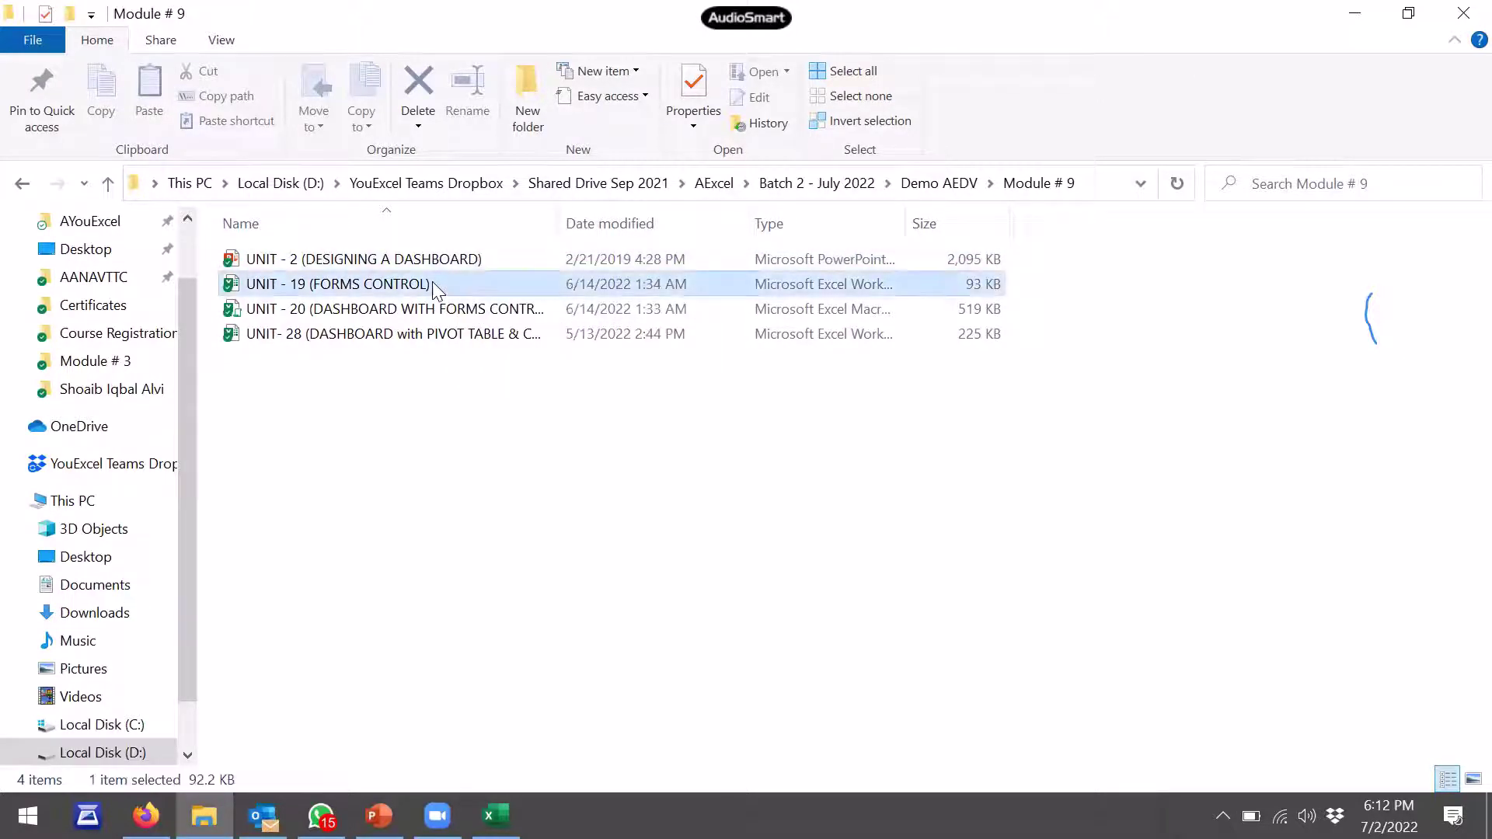
pyautogui.doubleClick(435, 287)
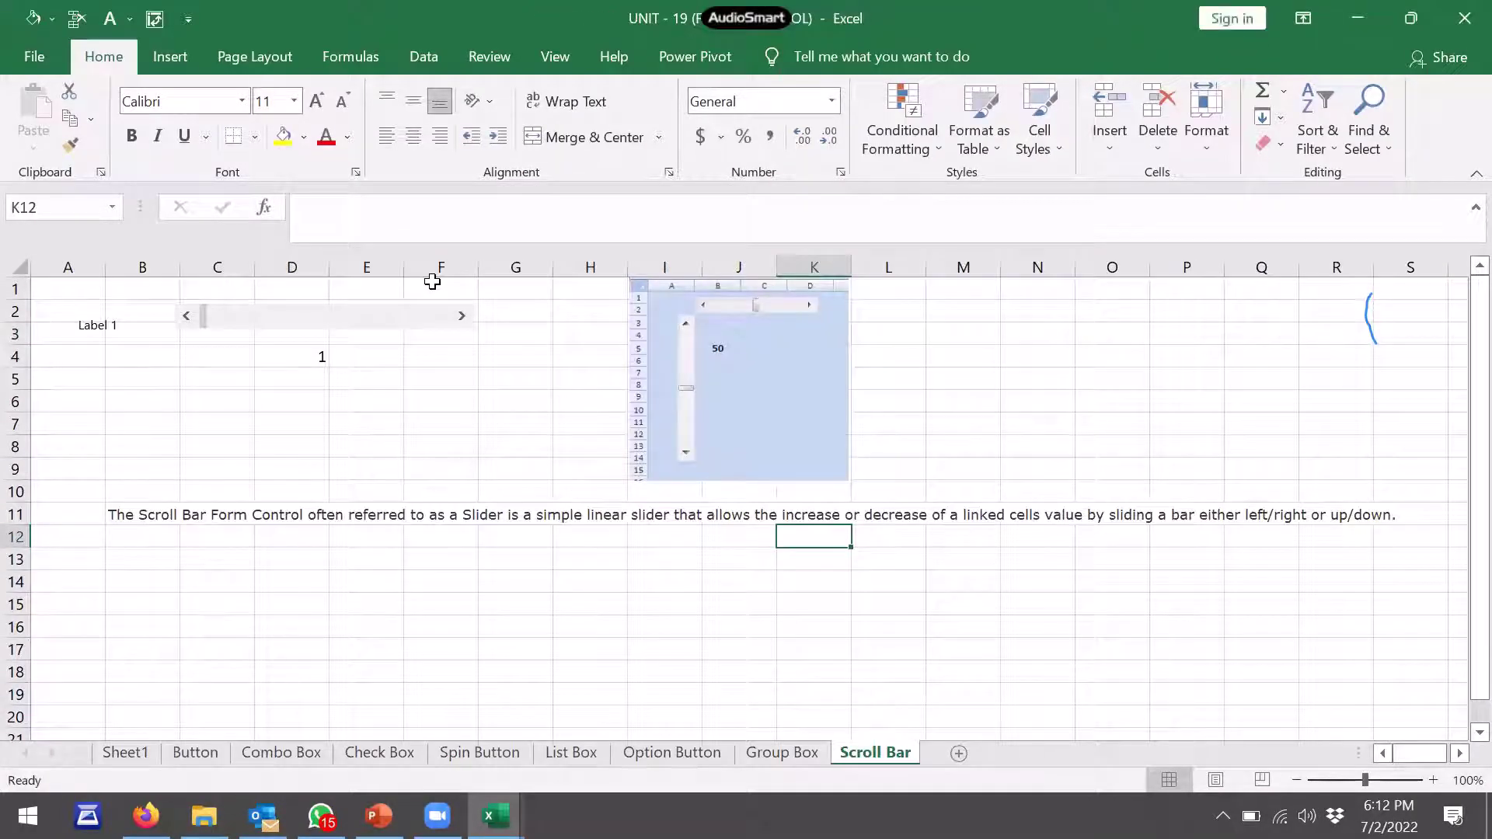
# Choose 10 in the Combo Box demo and toggle the Female check box
pyautogui.click(192, 753)
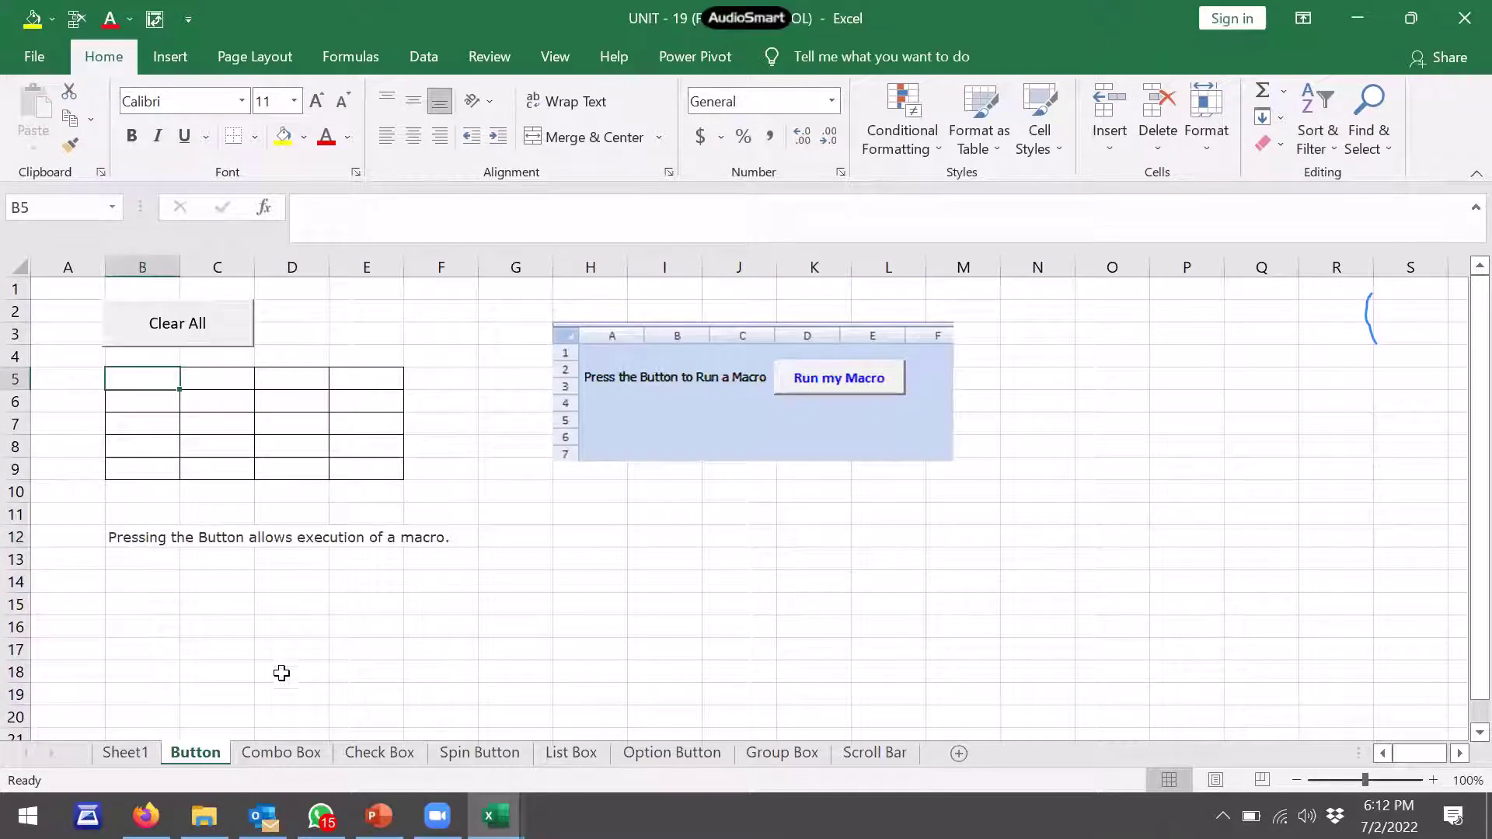
pyautogui.click(278, 753)
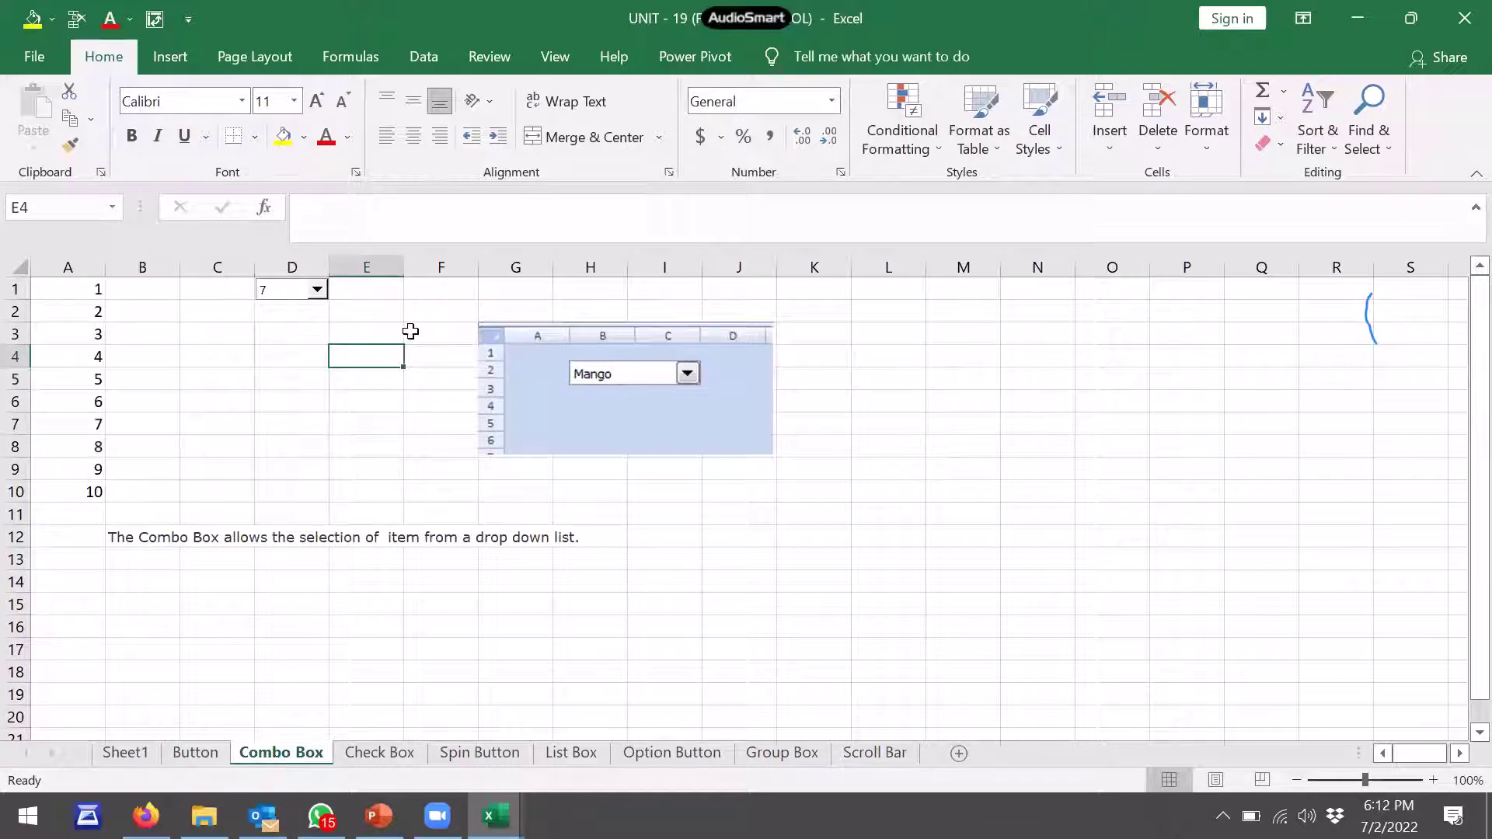
pyautogui.click(318, 289)
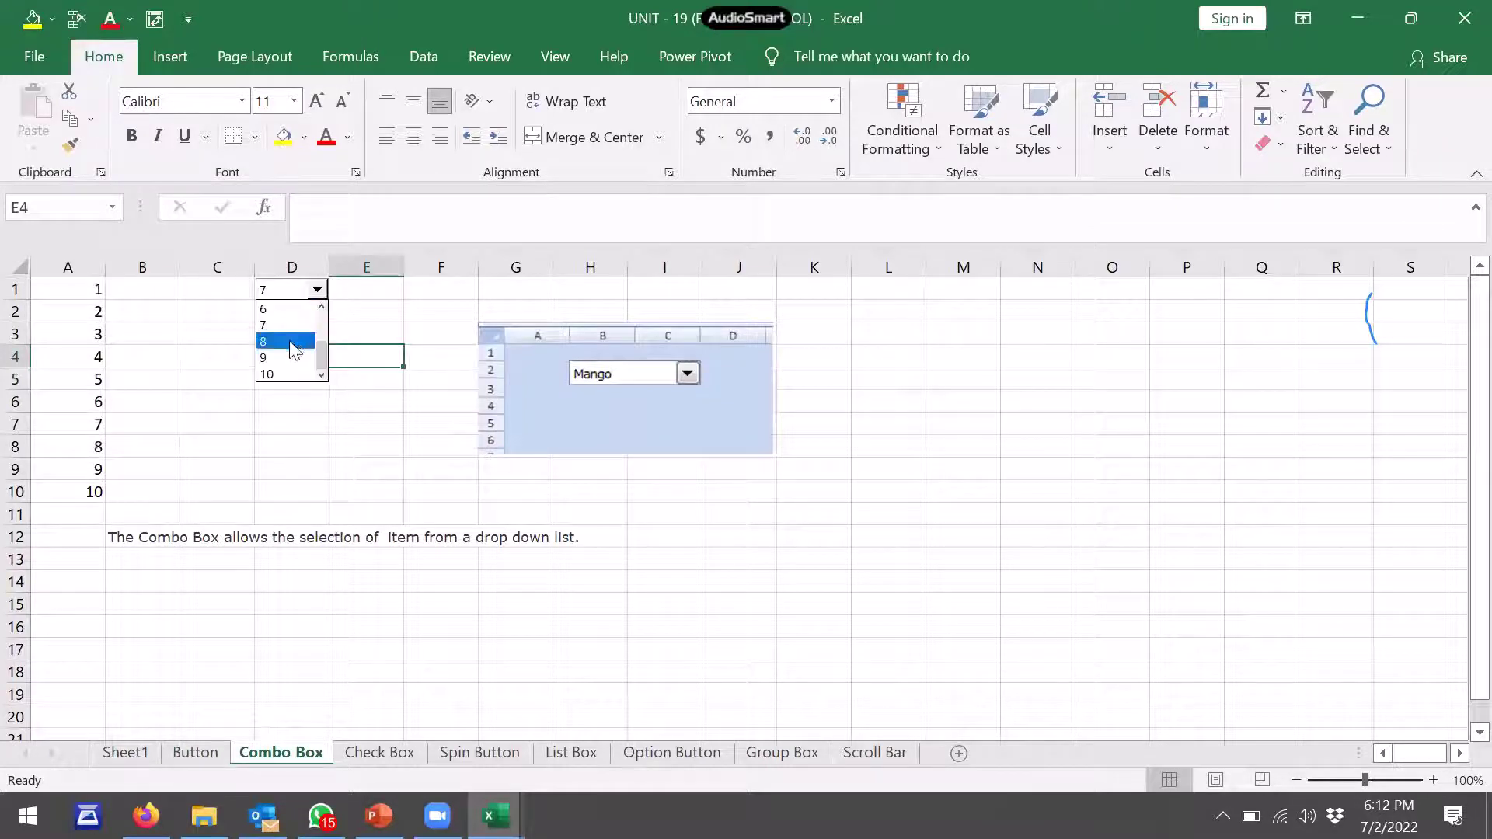
pyautogui.click(298, 372)
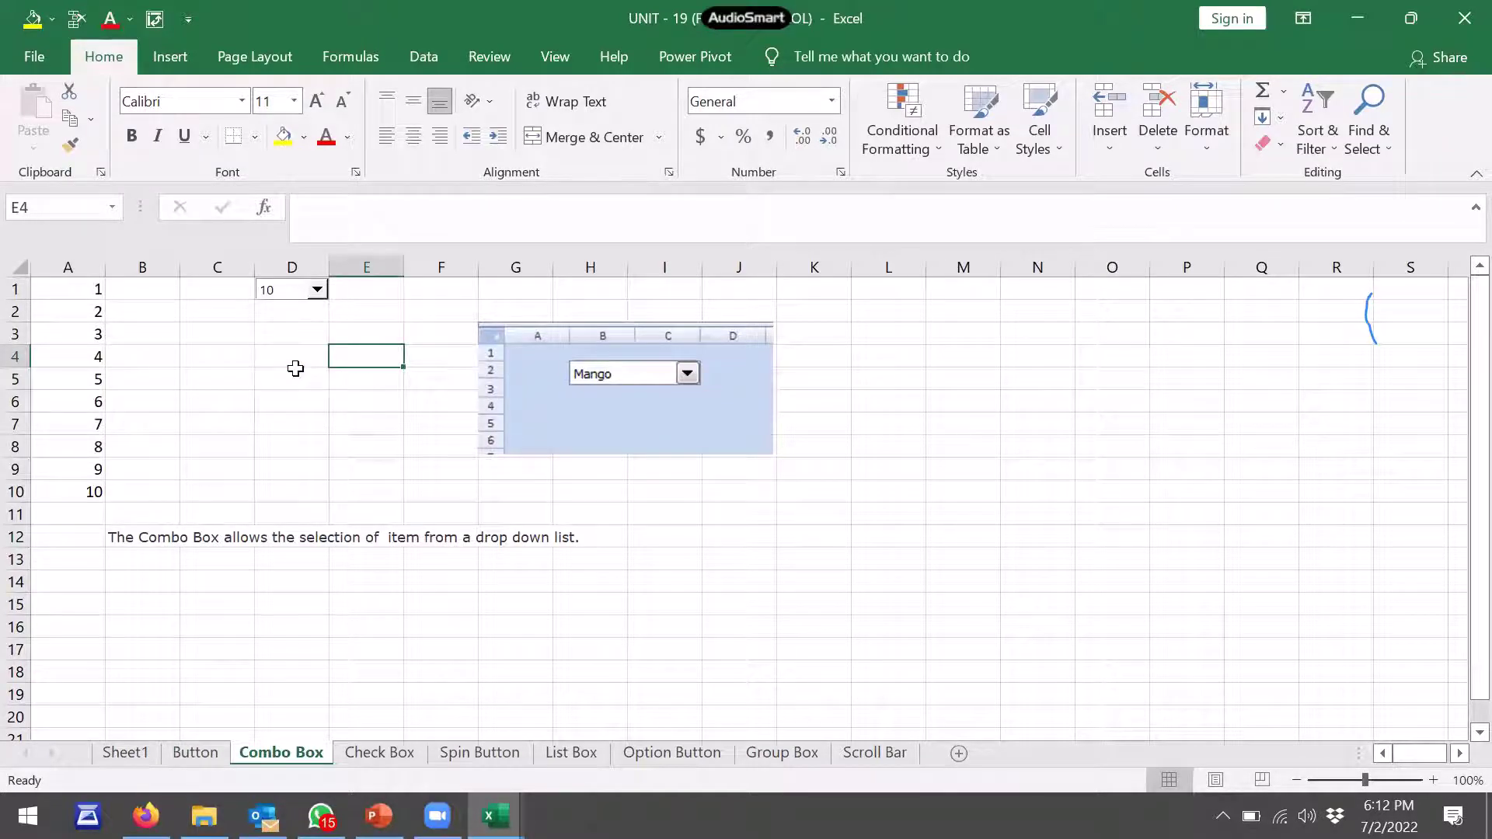
pyautogui.click(397, 753)
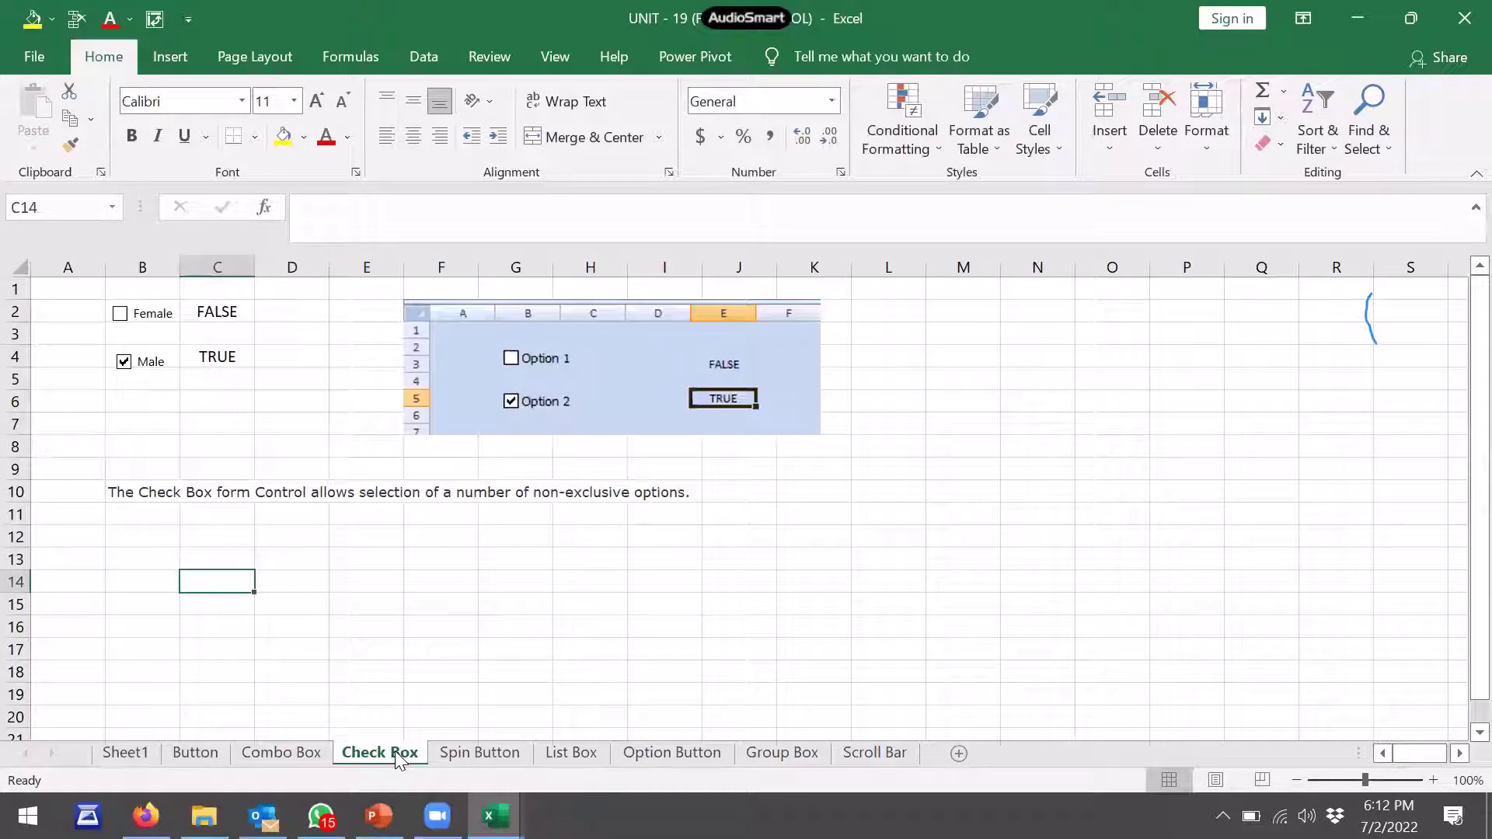
pyautogui.click(121, 314)
# Step the Spin Button demo's C1 value down to 1, then back up to 6
pyautogui.click(485, 754)
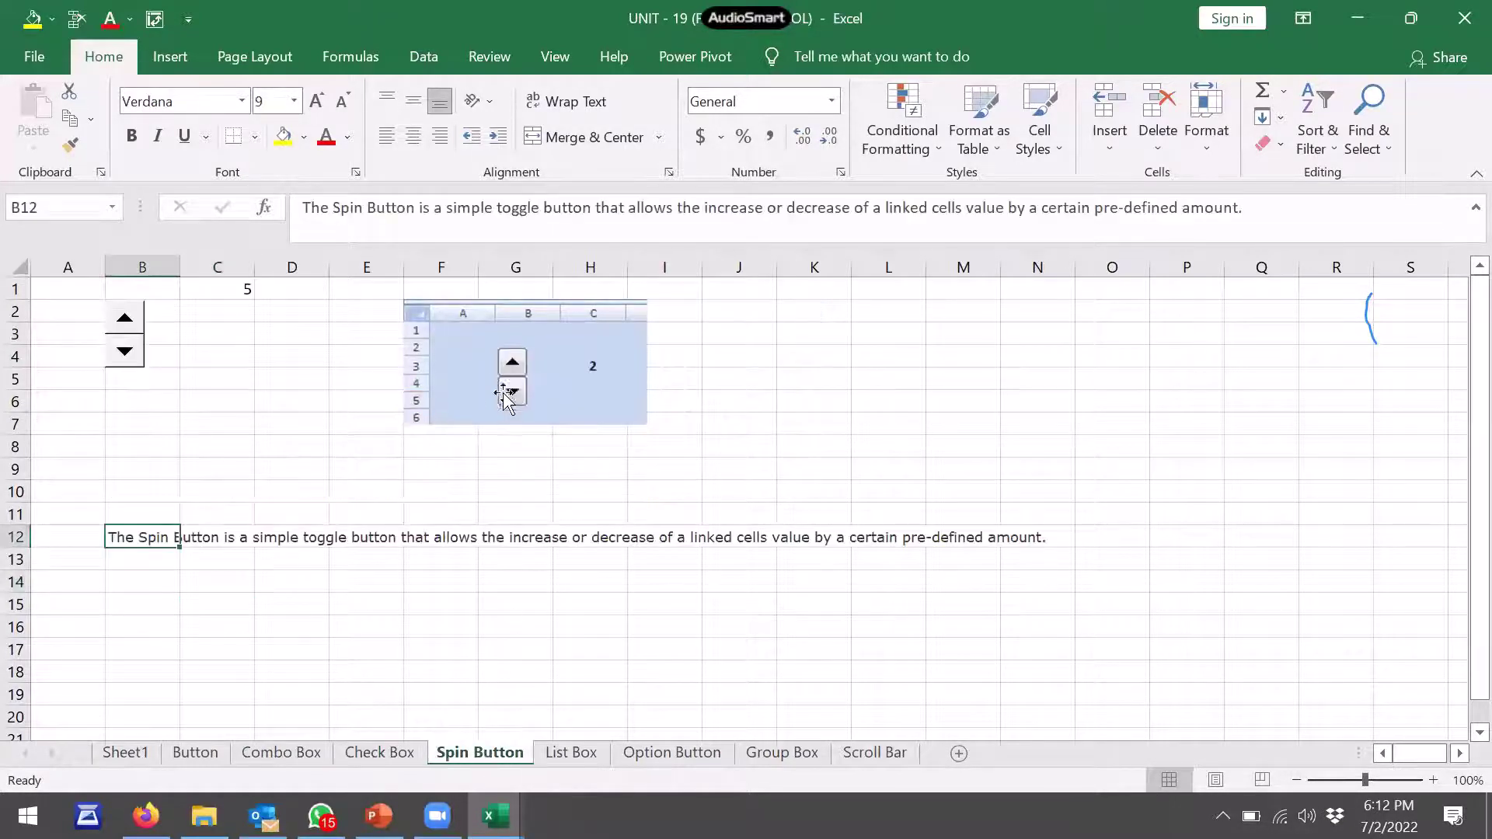
pyautogui.doubleClick(125, 351)
pyautogui.click(1381, 779)
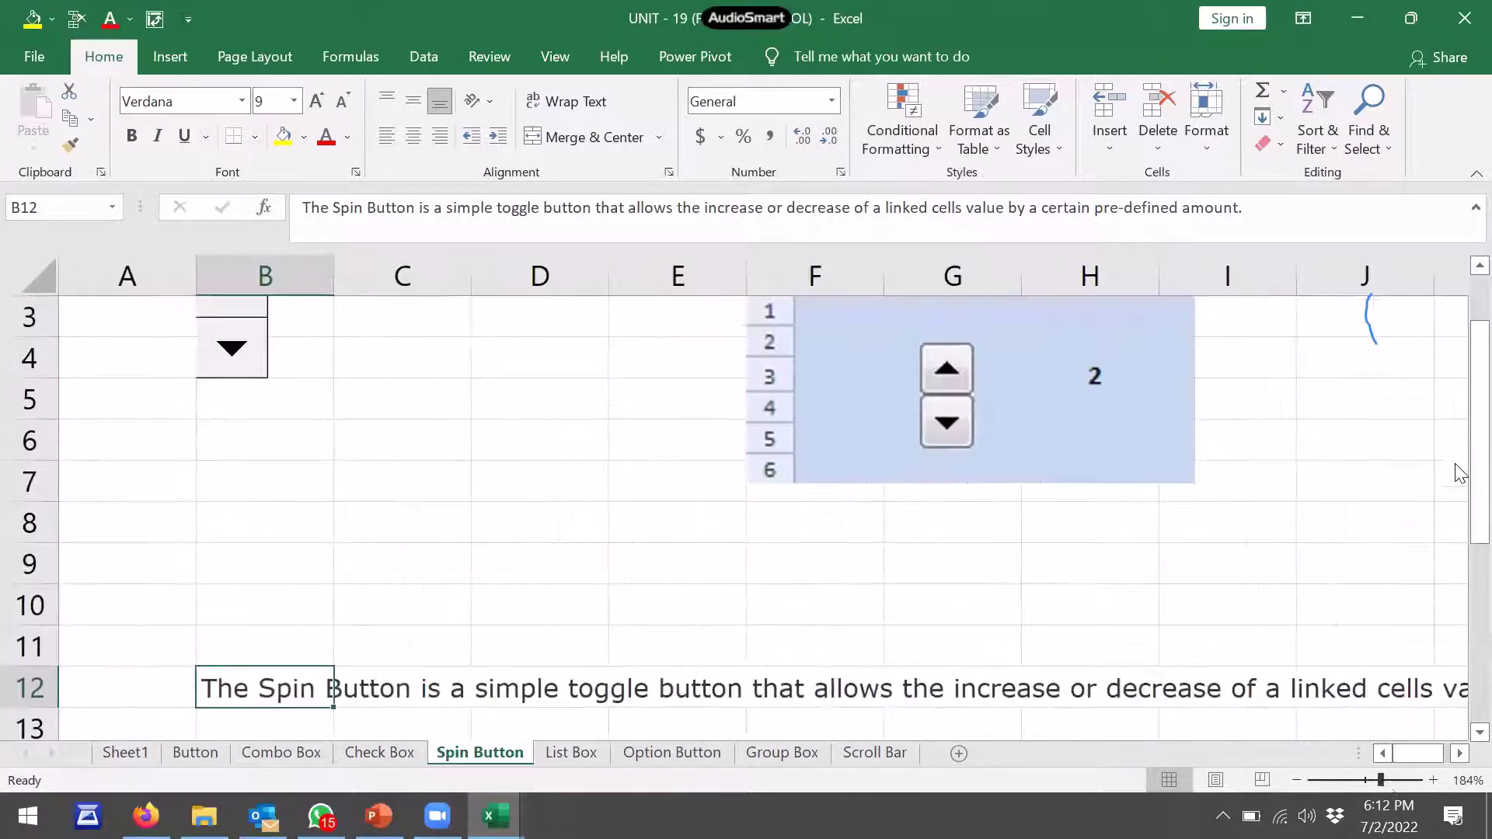
pyautogui.moveTo(1459, 477); pyautogui.dragTo(1456, 436)
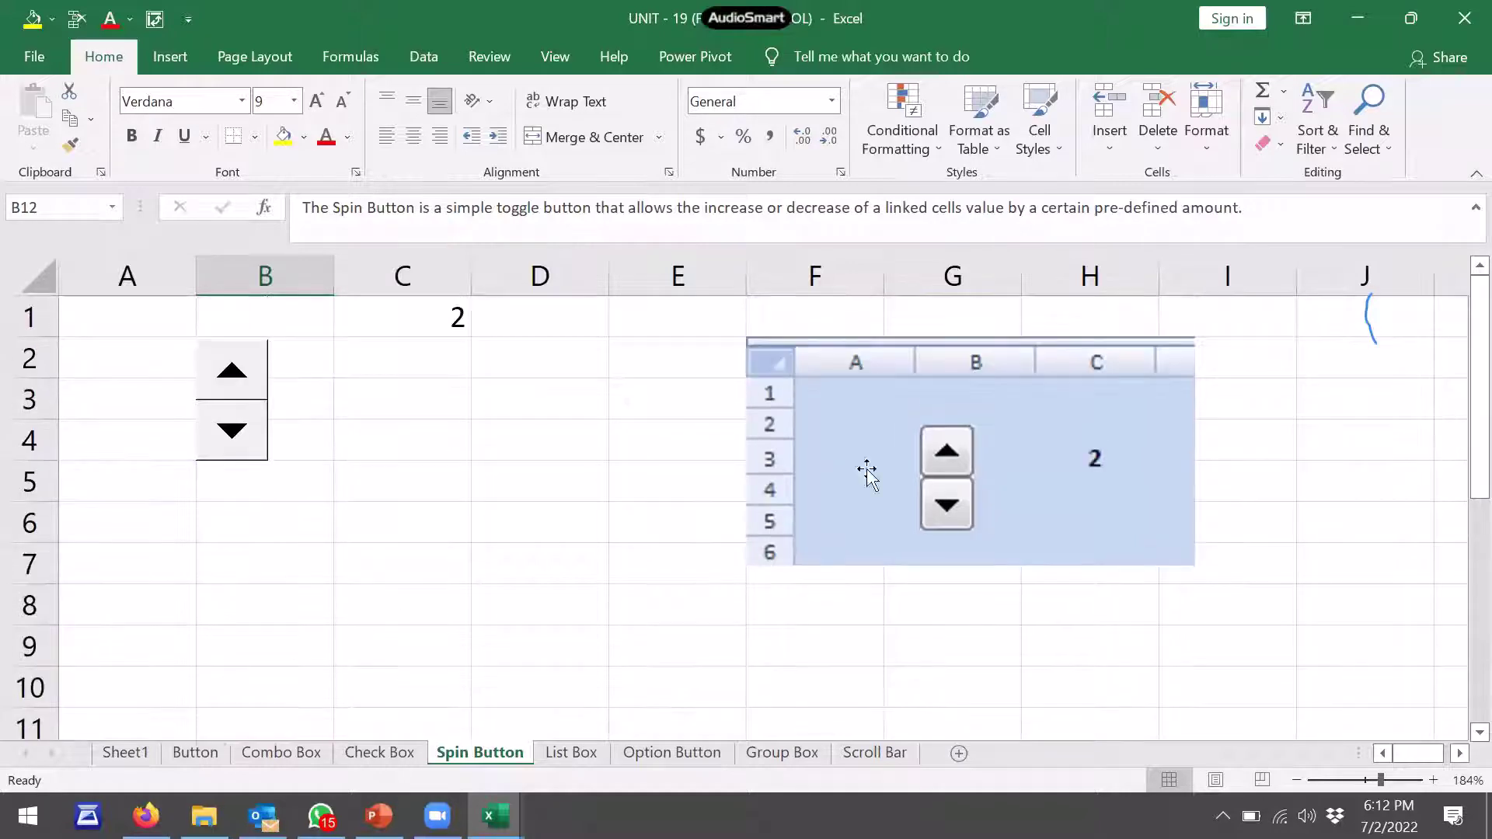
pyautogui.click(238, 422)
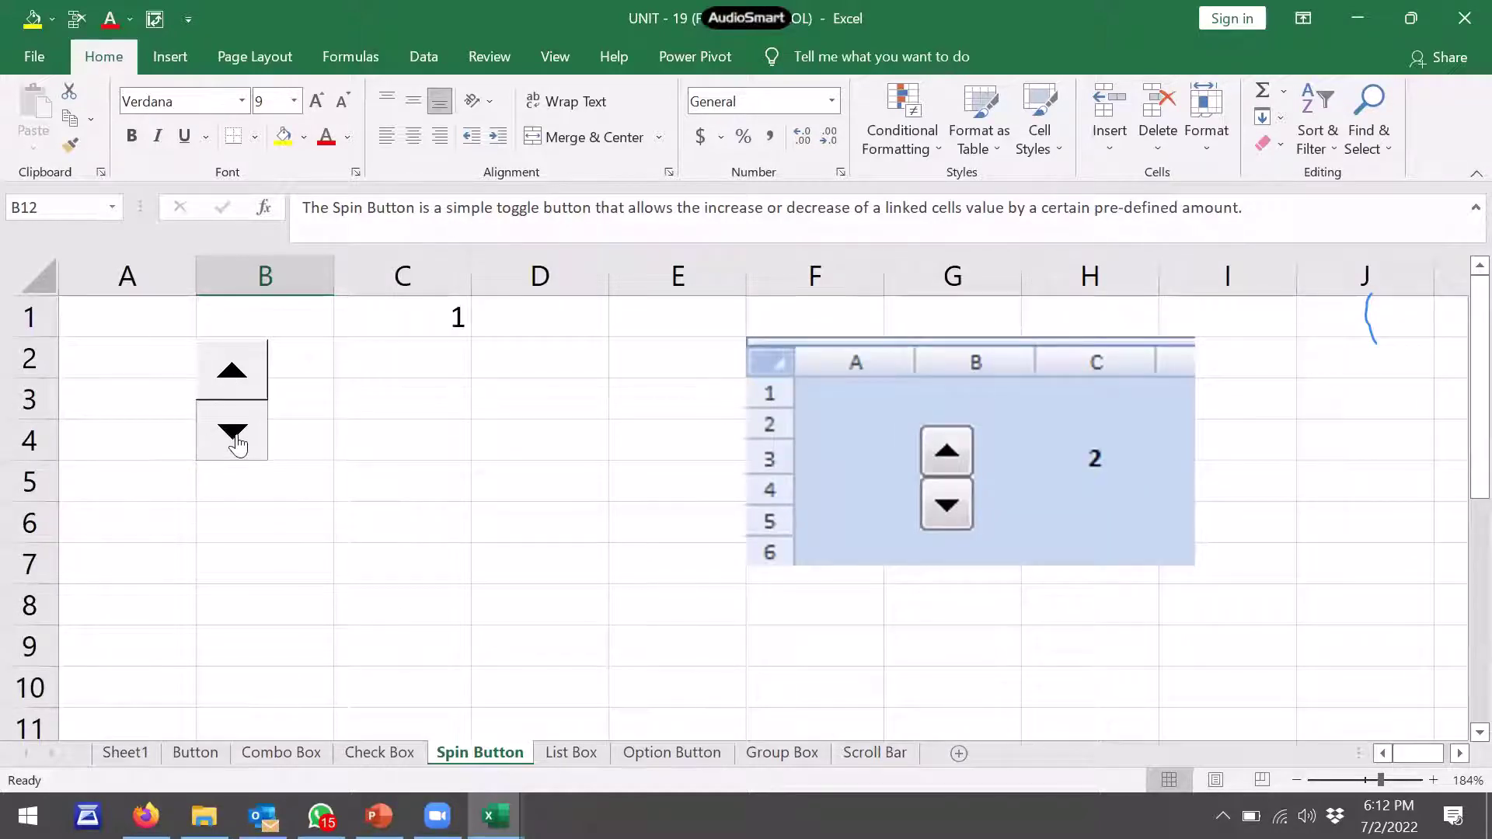
pyautogui.click(237, 424)
pyautogui.click(253, 389)
pyautogui.click(253, 389)
pyautogui.click(253, 389)
pyautogui.click(252, 388)
pyautogui.click(250, 389)
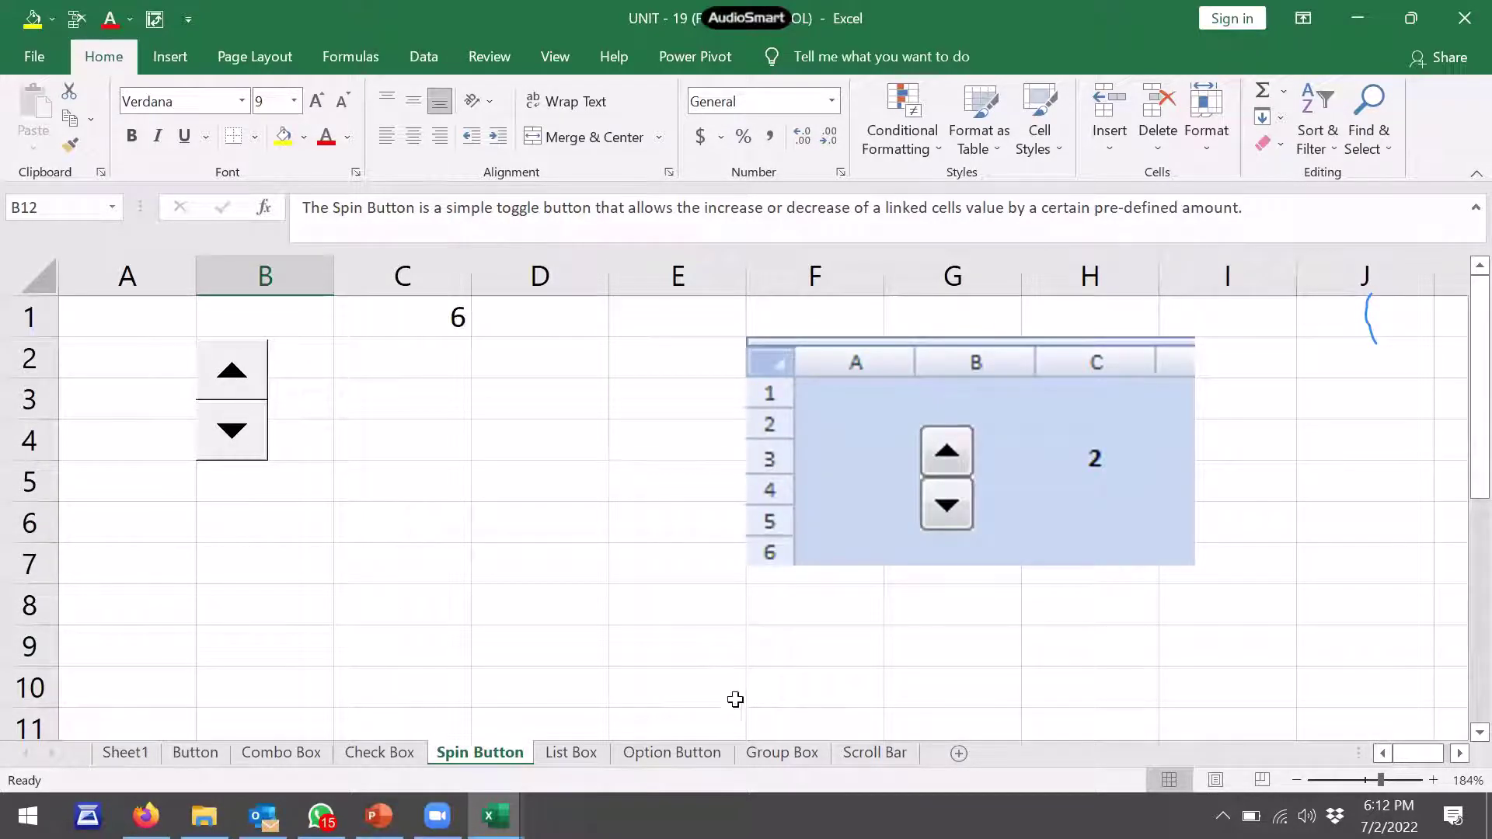
pyautogui.click(575, 752)
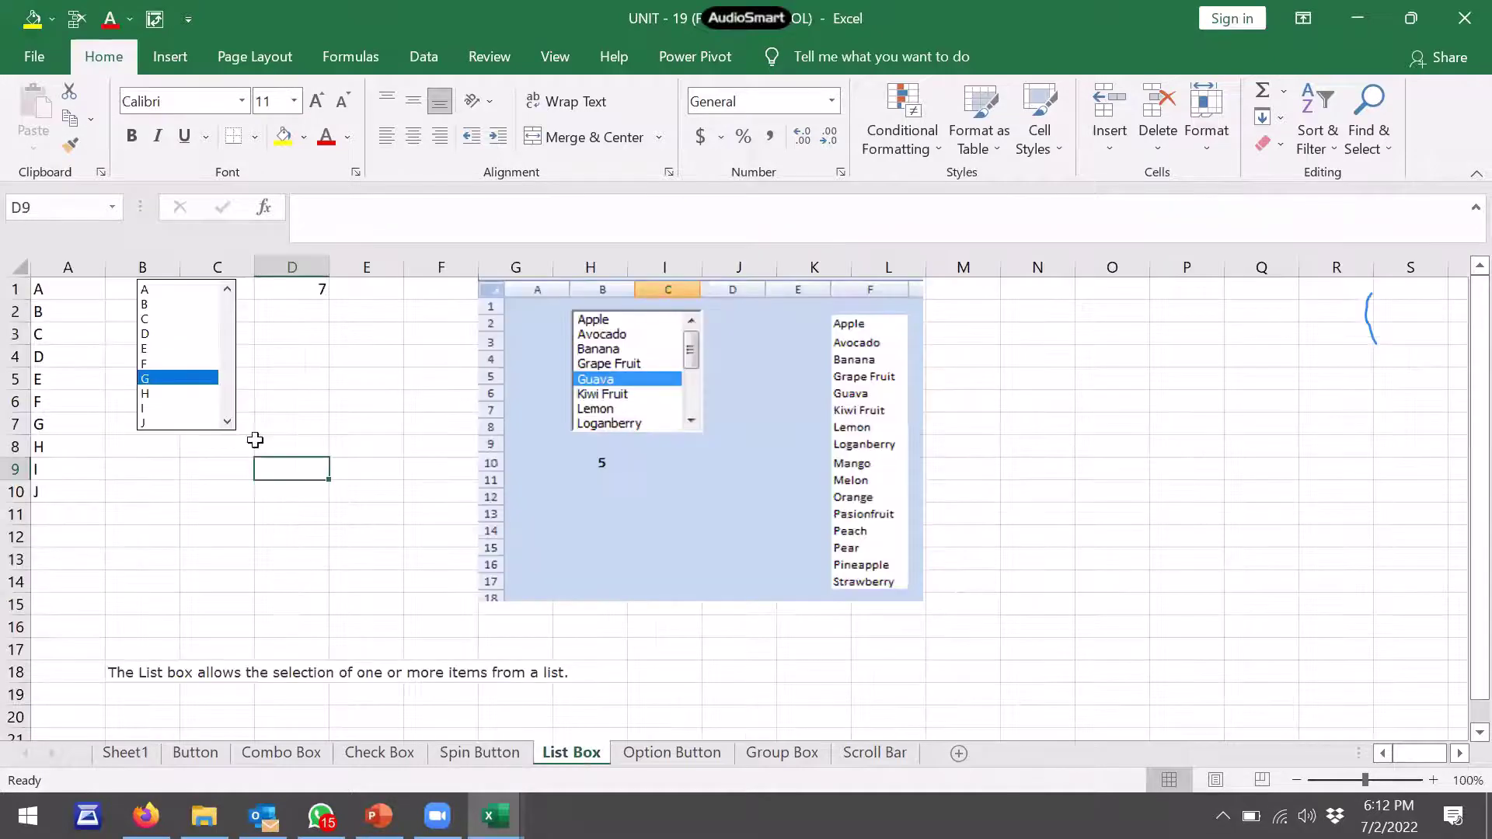
# Pick I in the list box and choose the 2012 option button
pyautogui.click(165, 409)
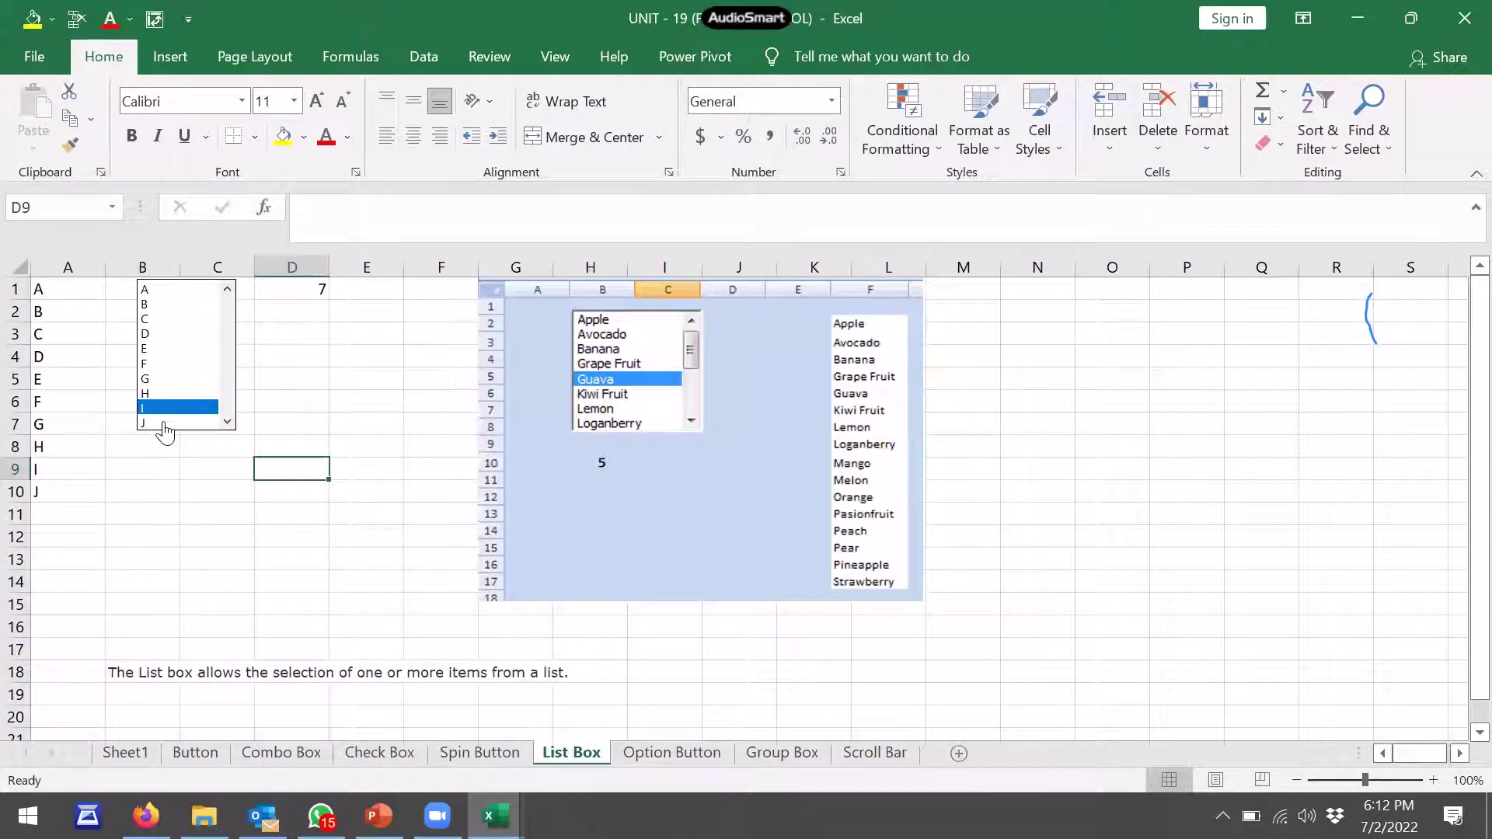
pyautogui.click(665, 754)
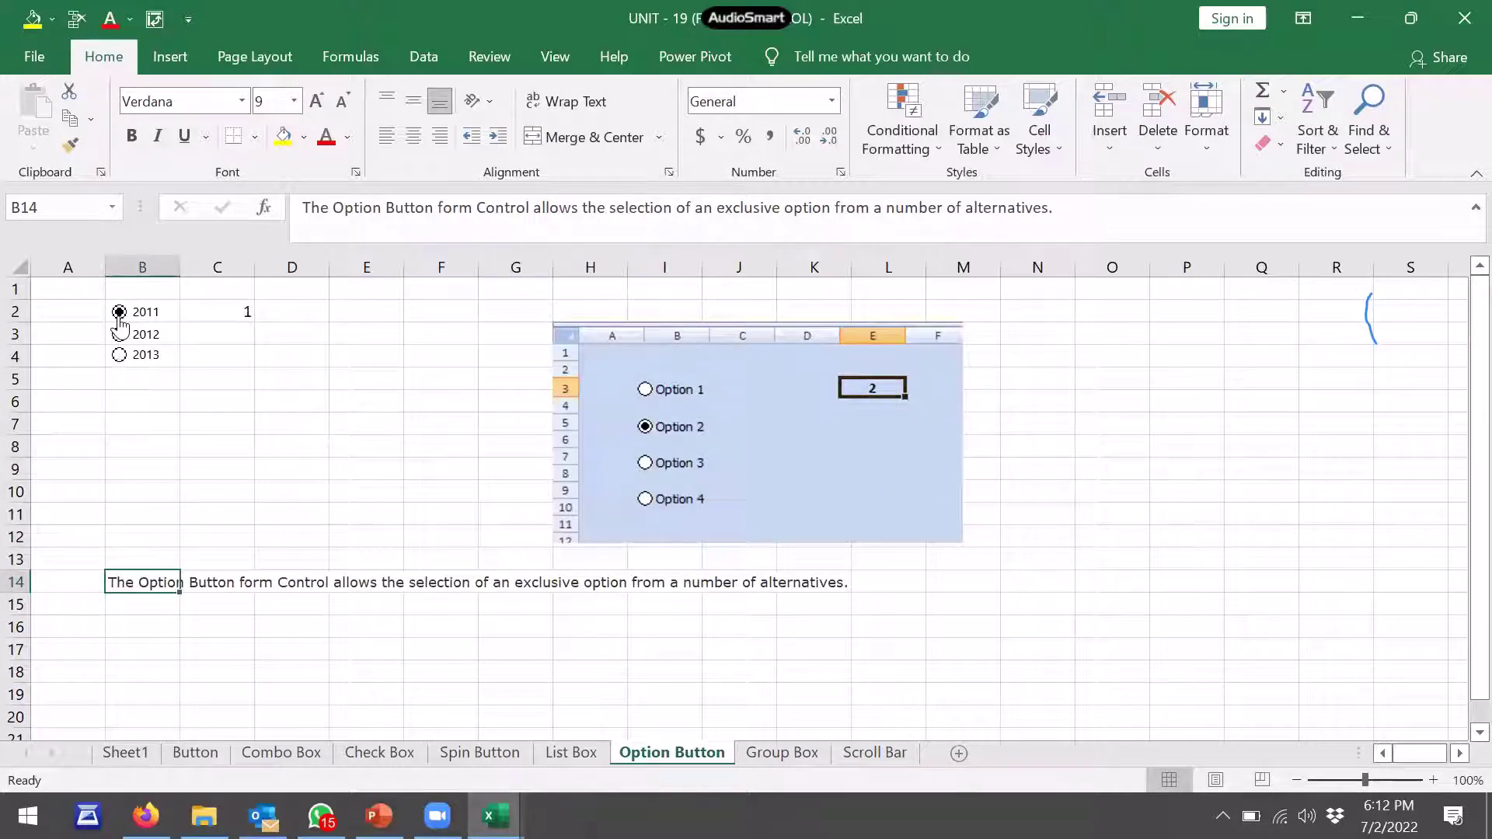
pyautogui.click(119, 334)
# Raise the scroll bar's linked value to 41, then close Unit 19 without saving
pyautogui.click(781, 753)
pyautogui.click(882, 751)
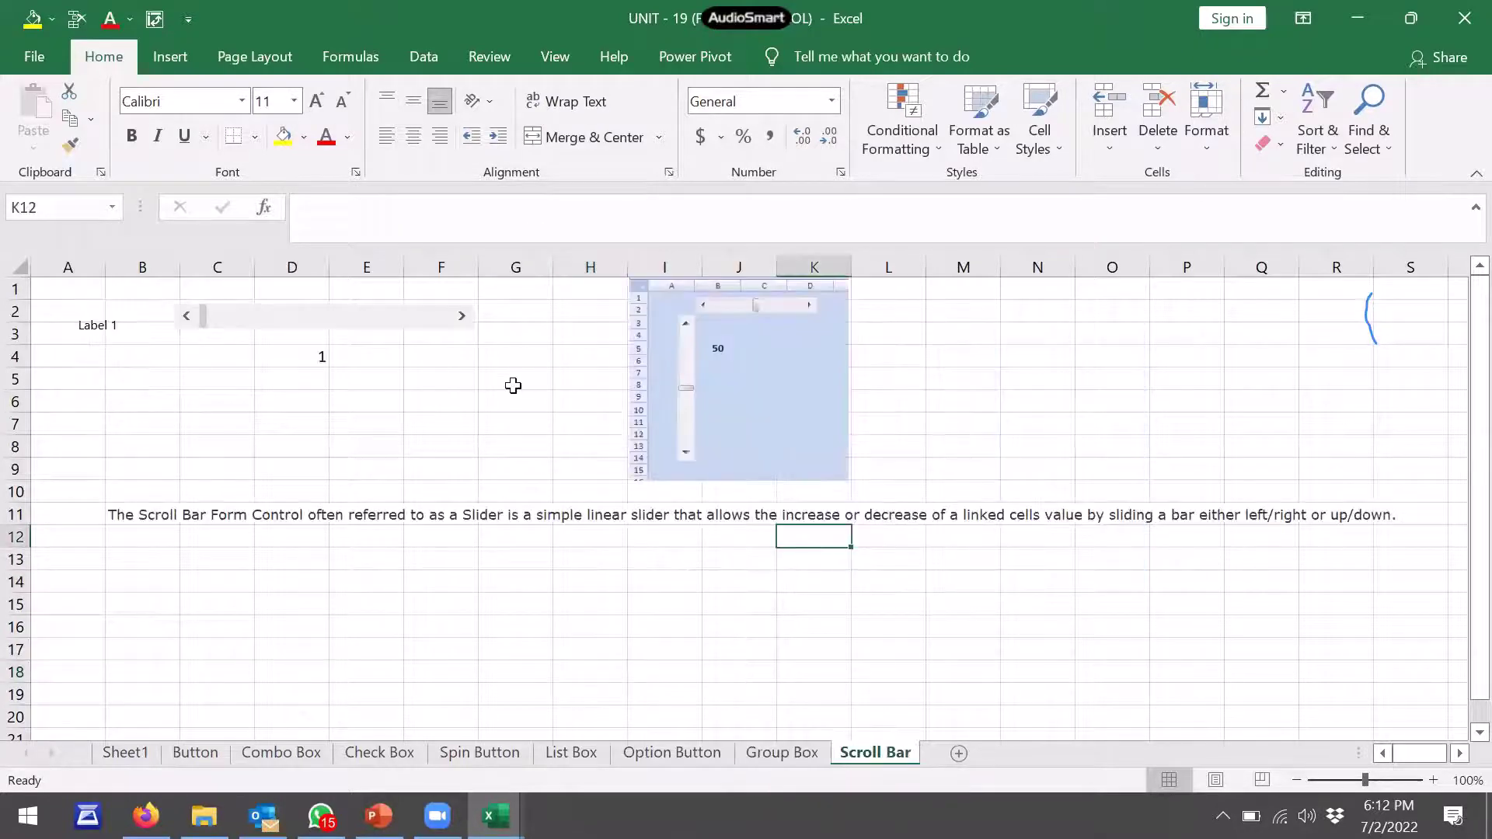
pyautogui.click(462, 317)
pyautogui.click(463, 317)
pyautogui.click(1465, 18)
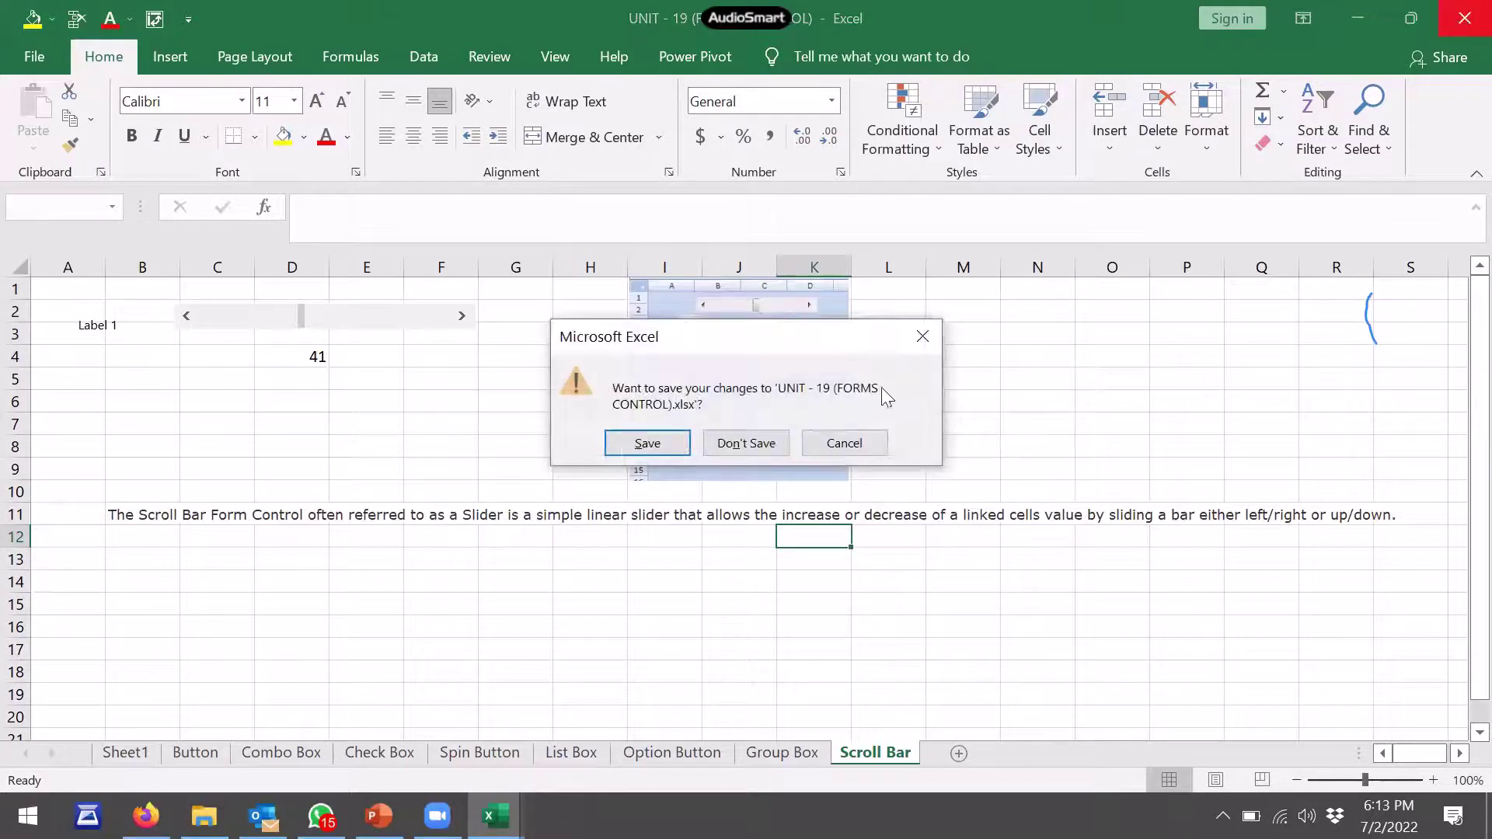
pyautogui.click(748, 443)
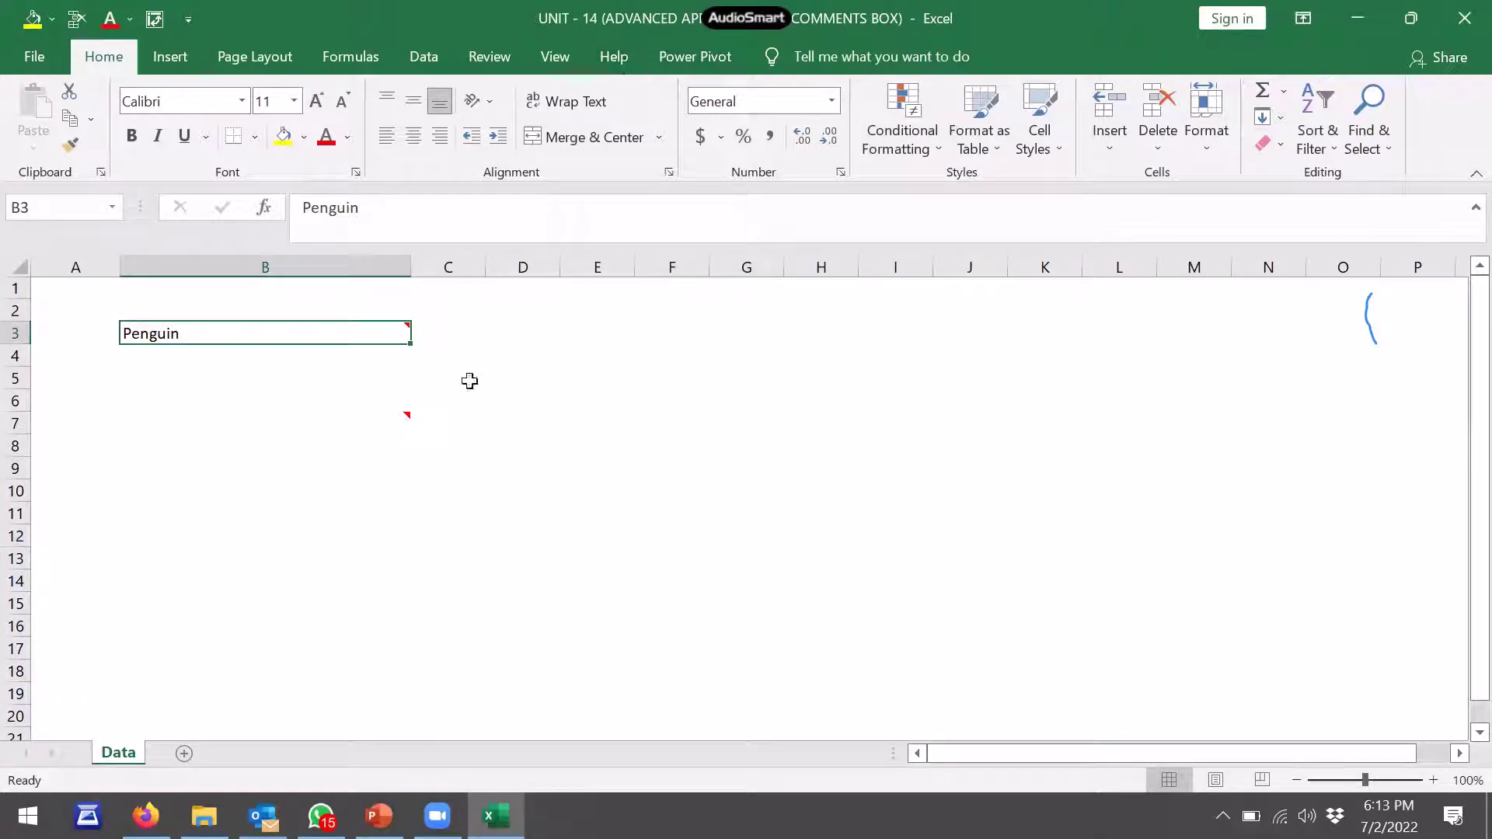
# Open the UNIT - 20 (DASHBOARD WITH FORMS CONTROL) workbook from File Explorer
pyautogui.click(204, 816)
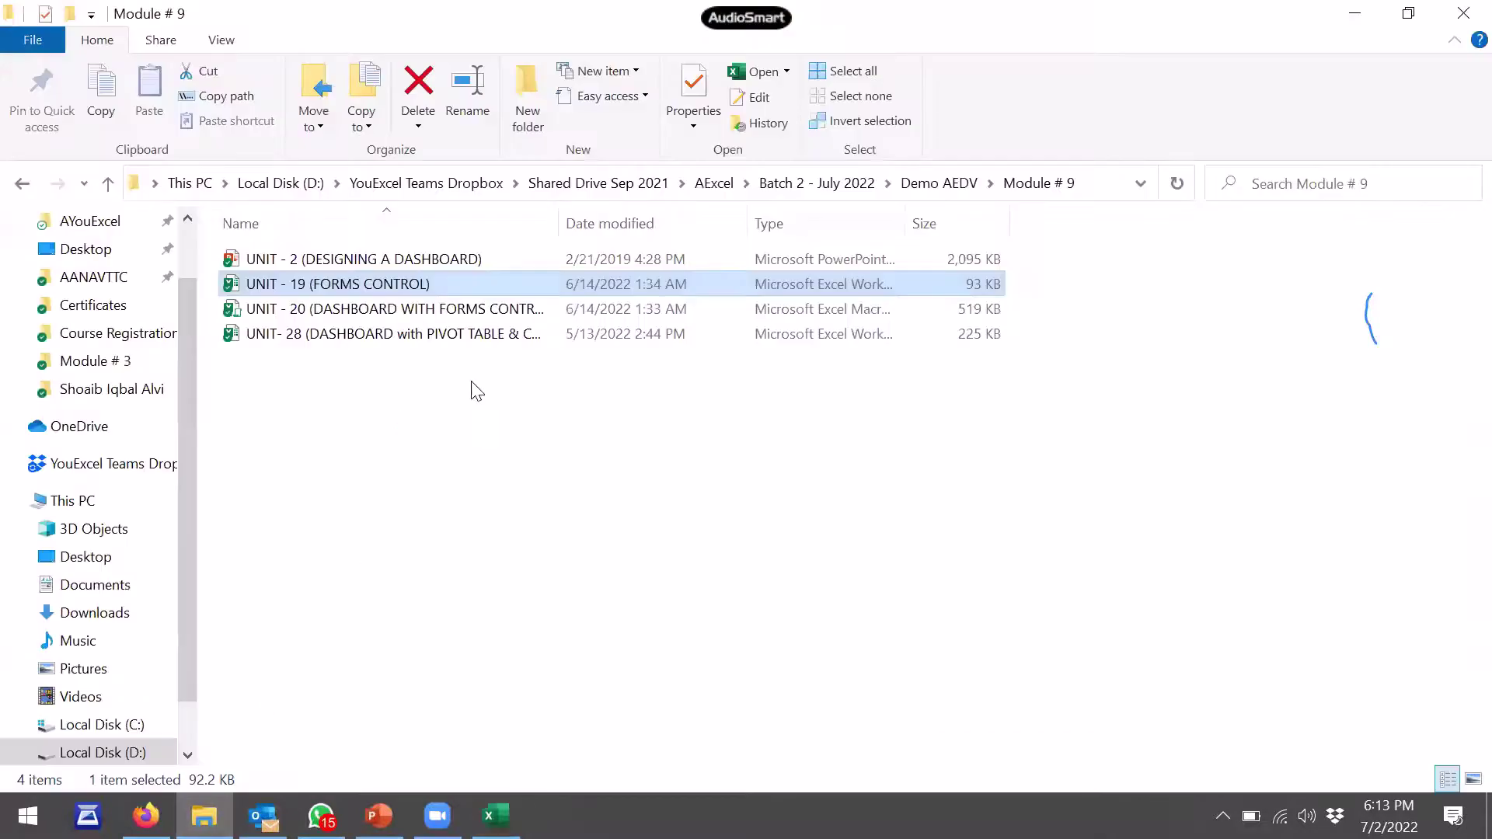
pyautogui.click(464, 311)
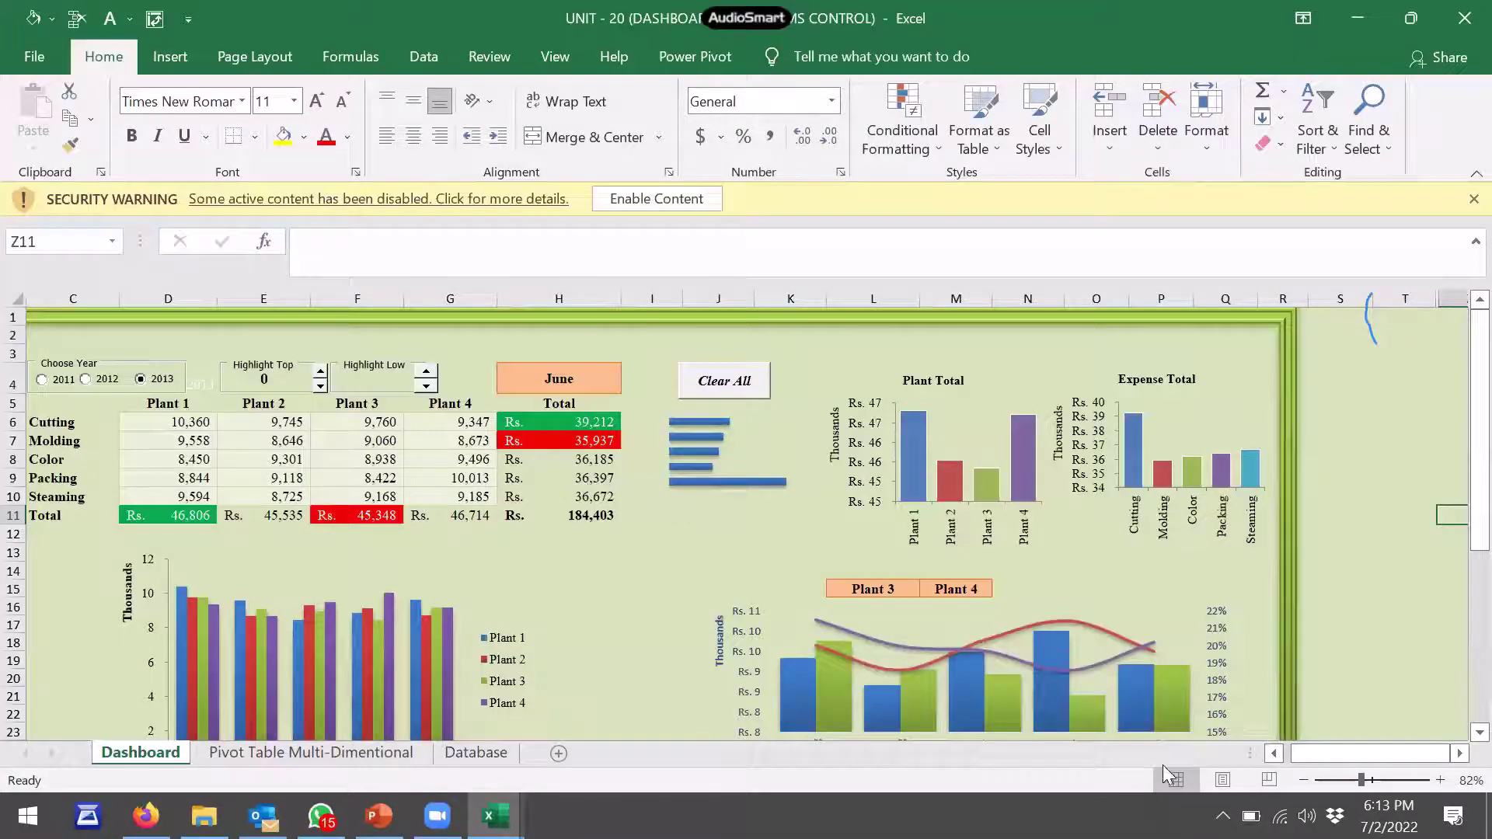
pyautogui.click(1350, 782)
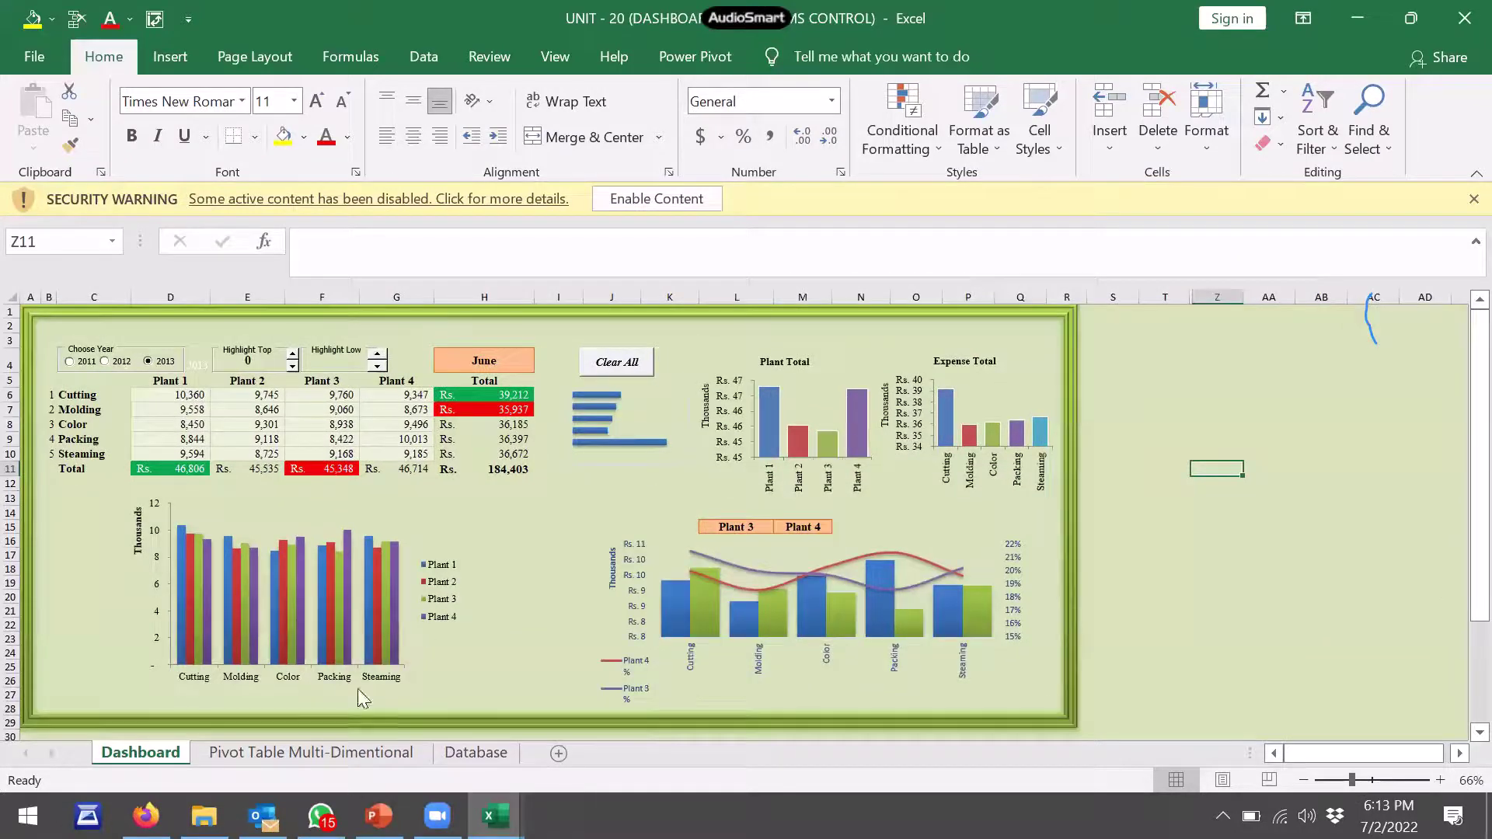
pyautogui.click(495, 753)
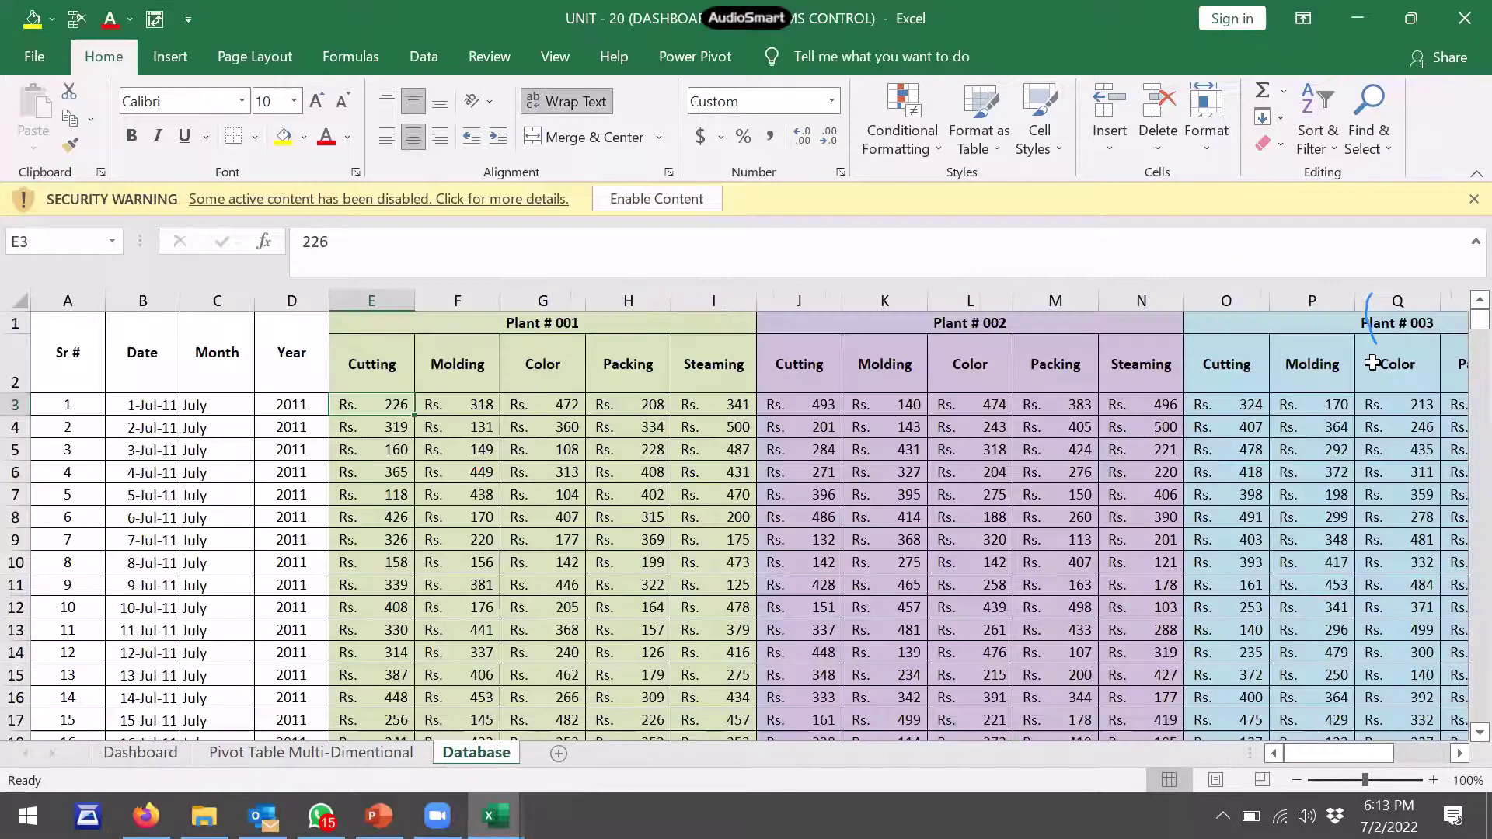
pyautogui.scroll(-20, 1461, 408)
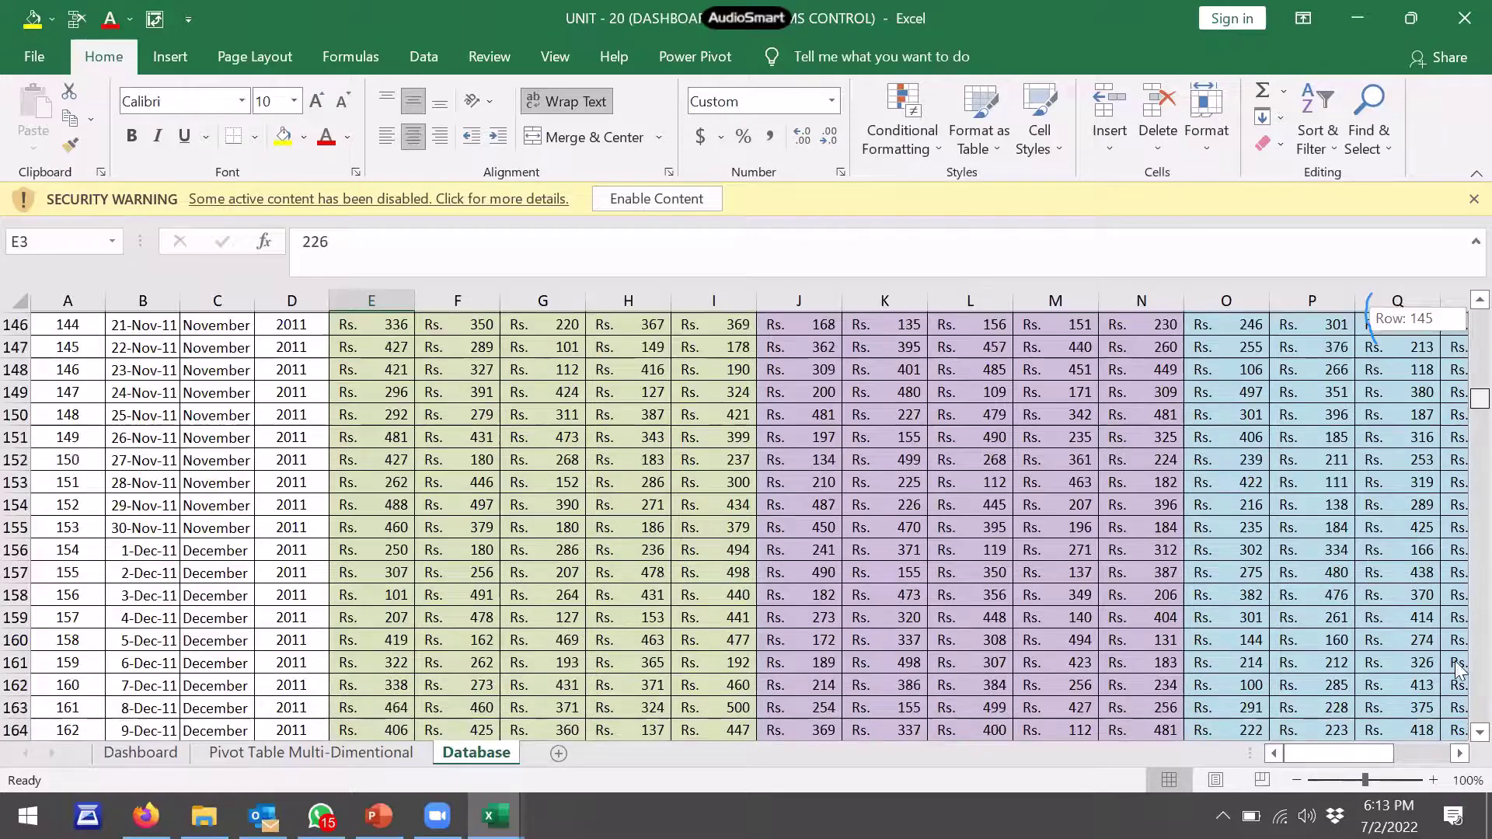
pyautogui.scroll(-20, 1461, 408)
pyautogui.scroll(20, 1461, 423)
pyautogui.scroll(20, 1461, 334)
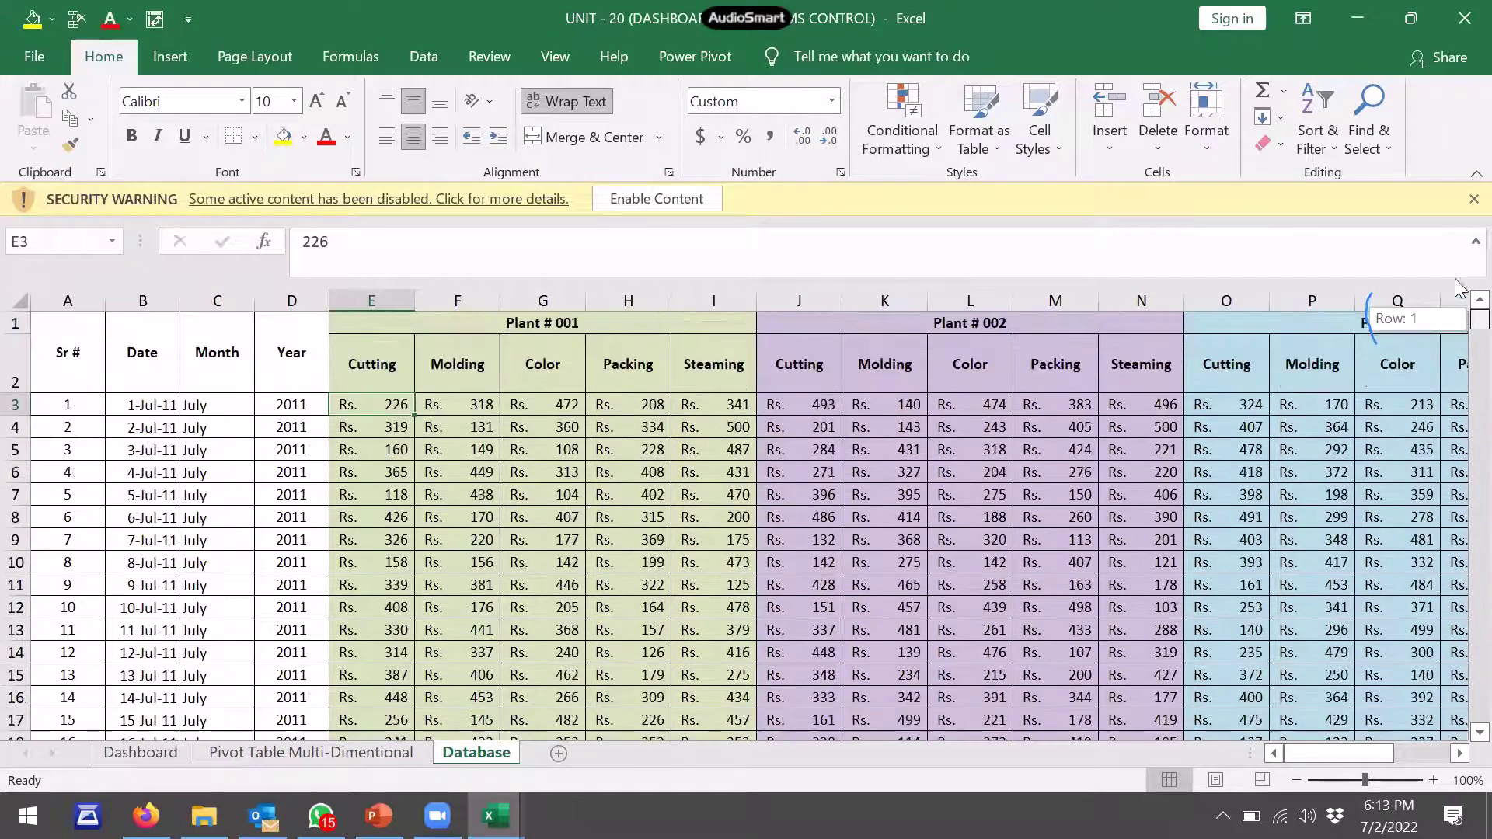
pyautogui.click(155, 752)
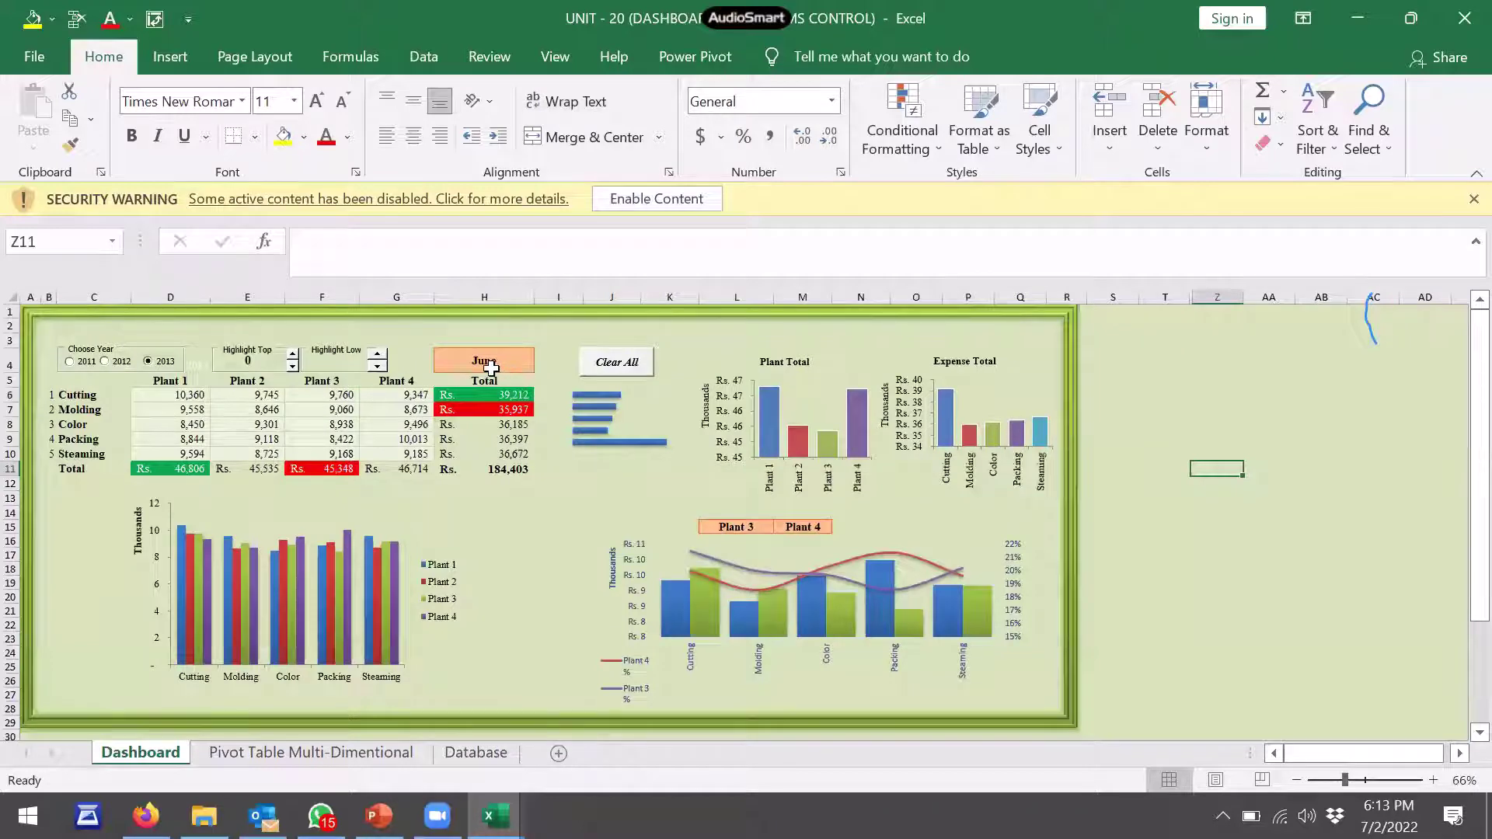
# Set the dashboard to the year 2011 and the month November
pyautogui.click(80, 362)
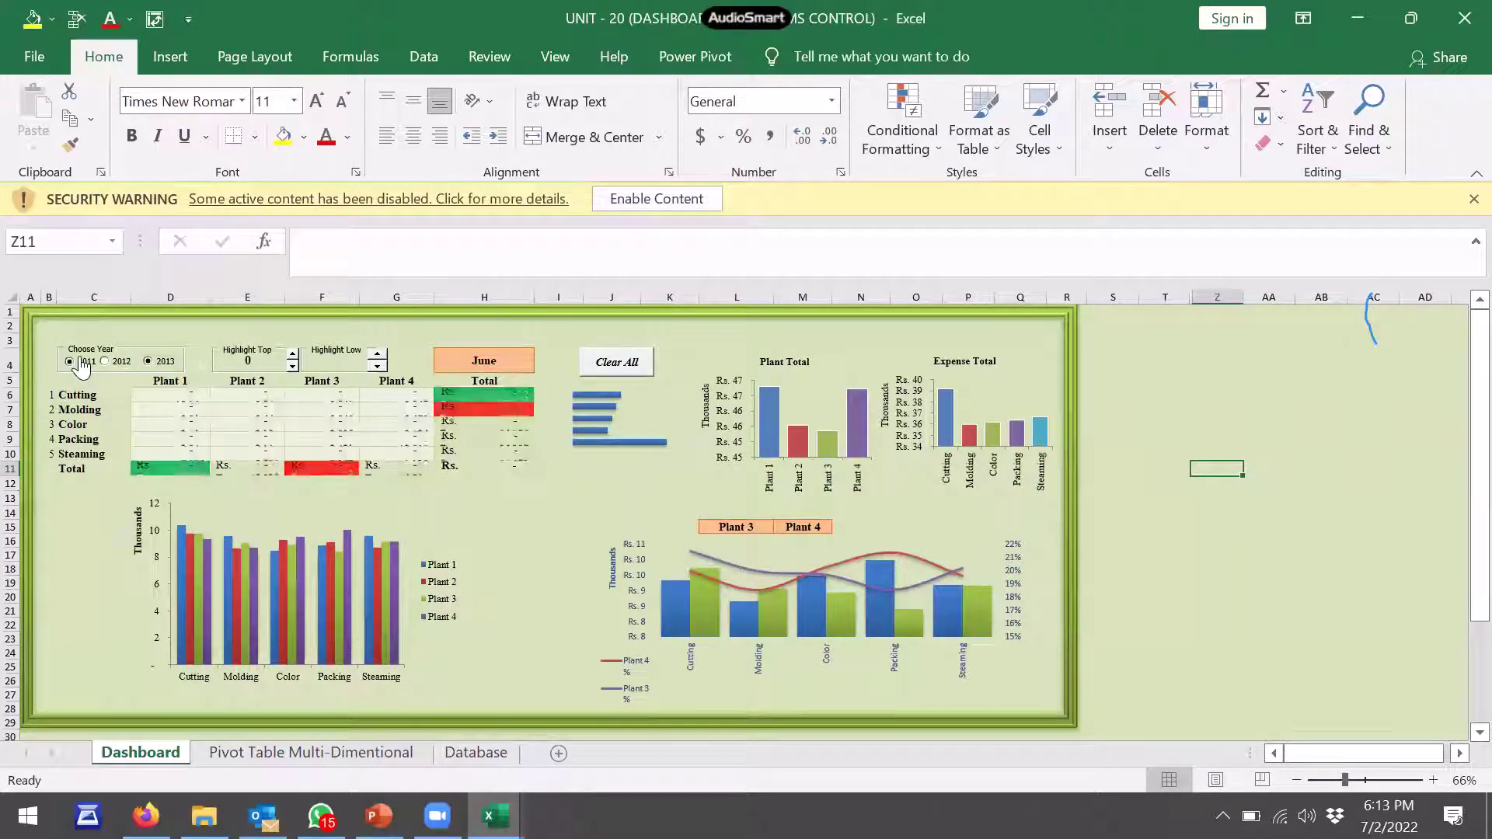
pyautogui.click(503, 366)
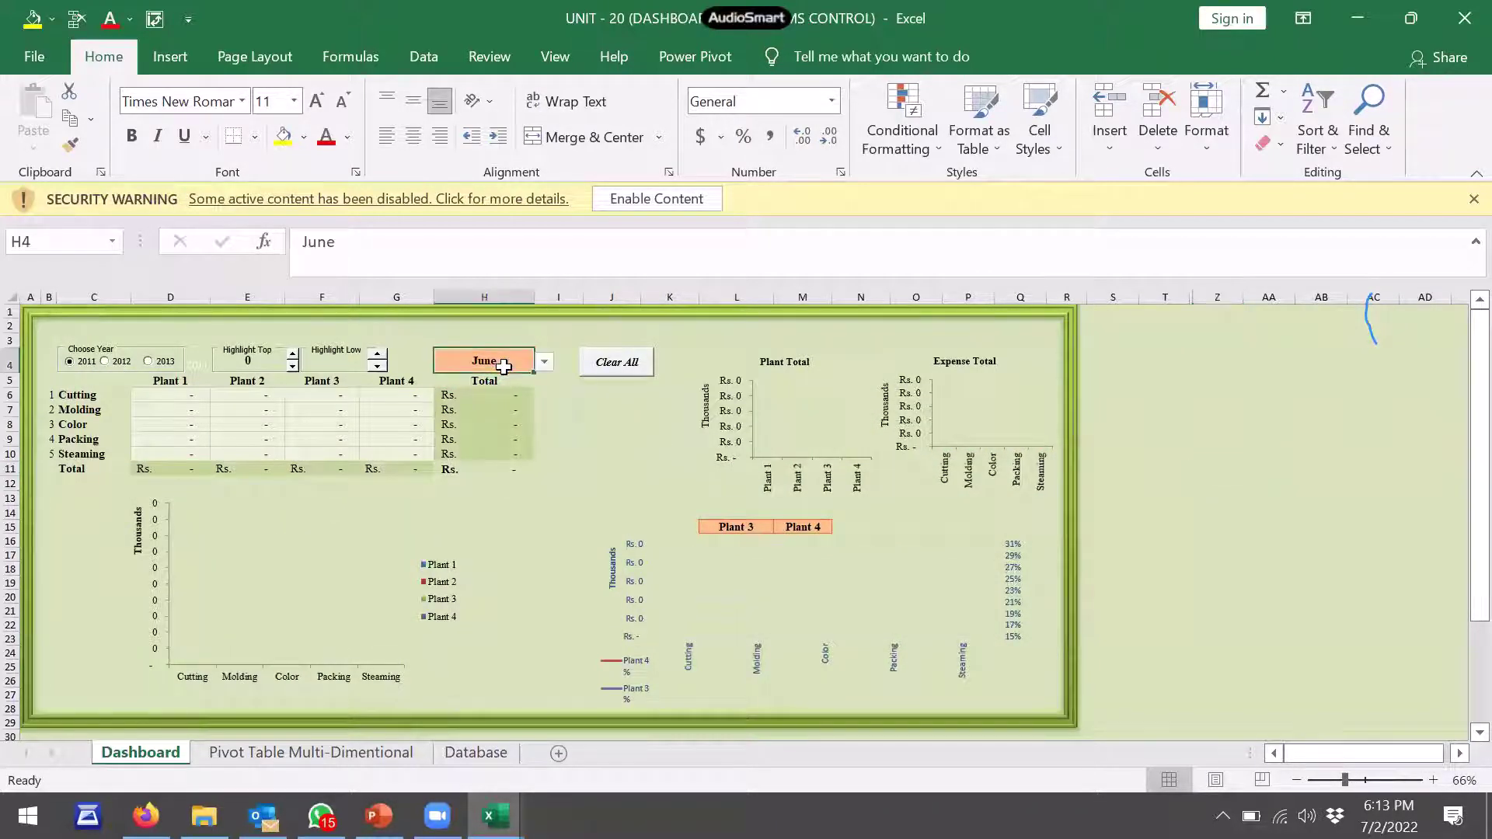
pyautogui.click(544, 362)
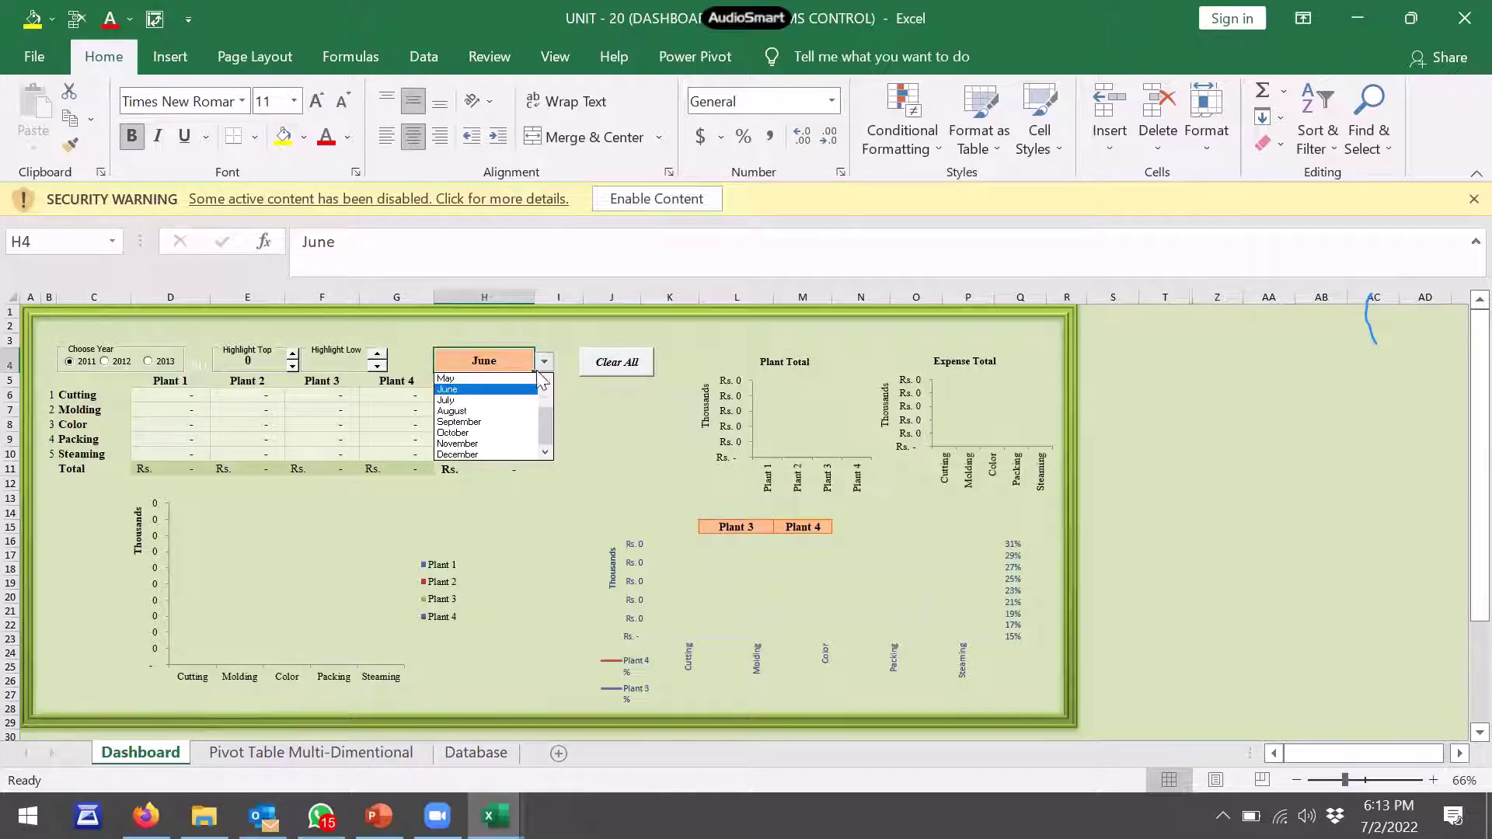
pyautogui.click(491, 444)
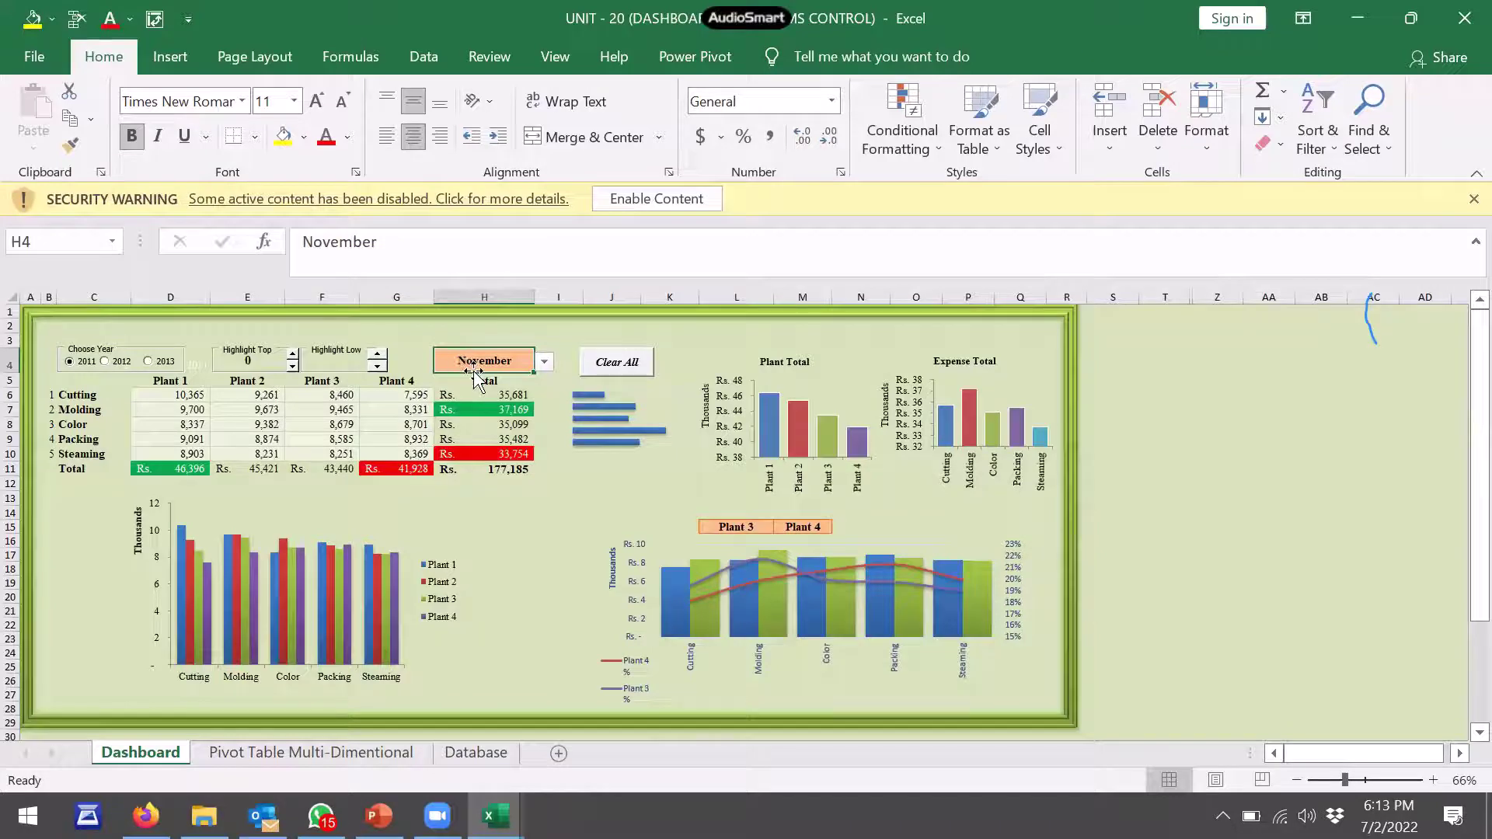
# Compare Plant 3 against Plant 1 in the combo chart, then try Clear All and dismiss the macro error
pyautogui.click(766, 526)
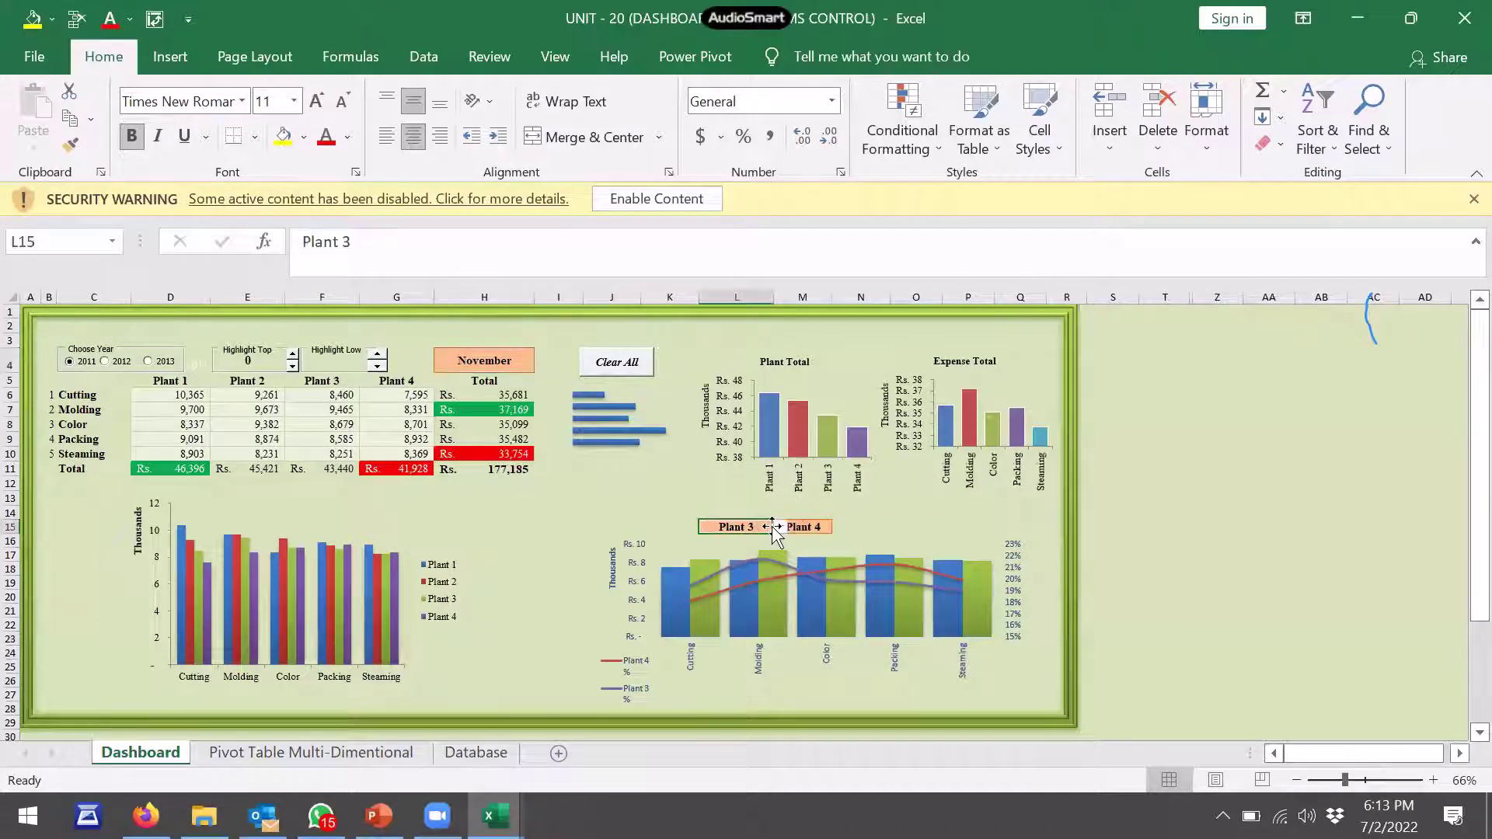
pyautogui.moveTo(788, 527); pyautogui.dragTo(837, 535)
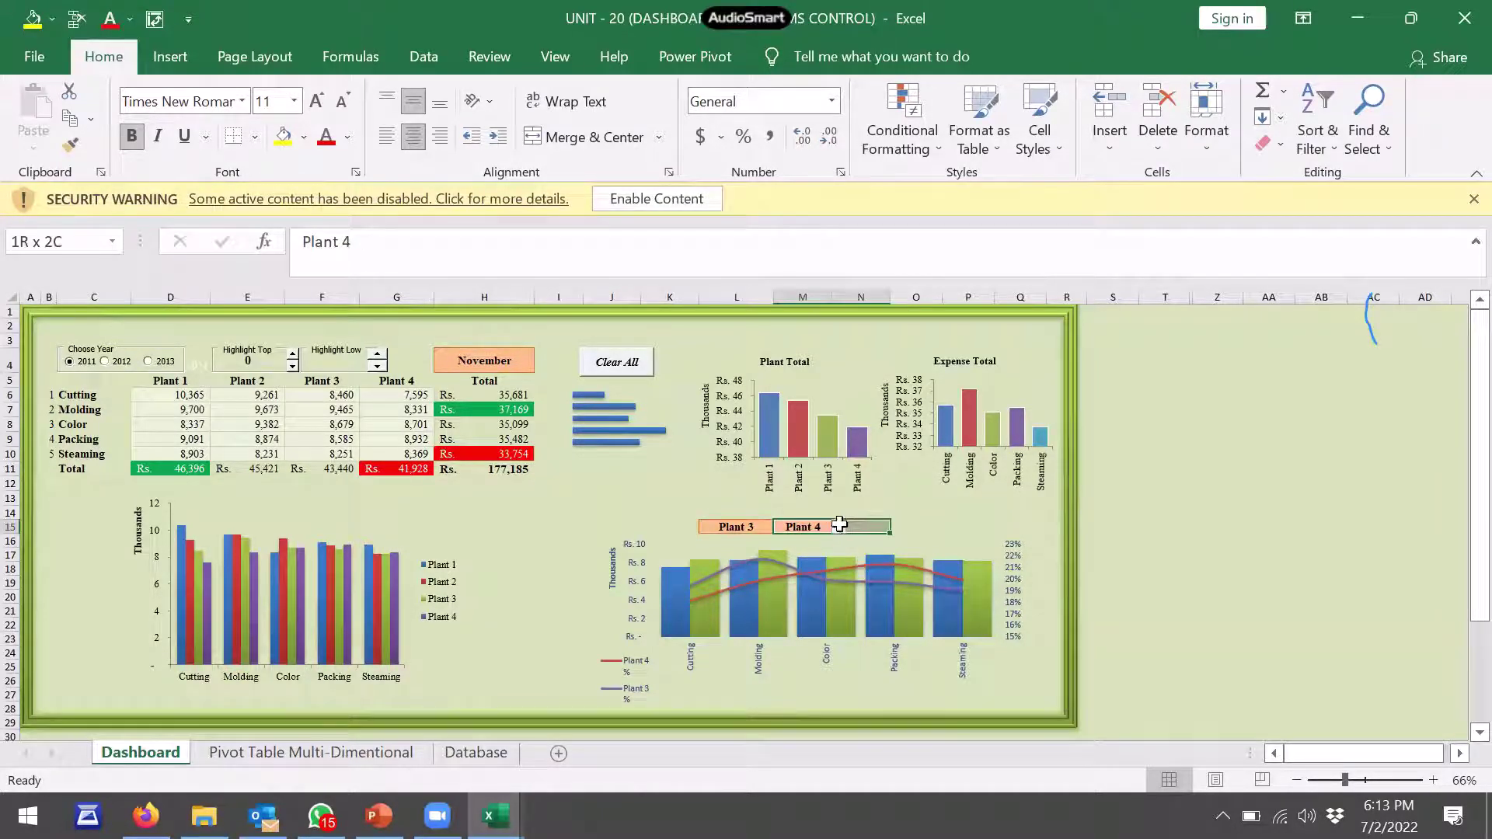
pyautogui.click(838, 528)
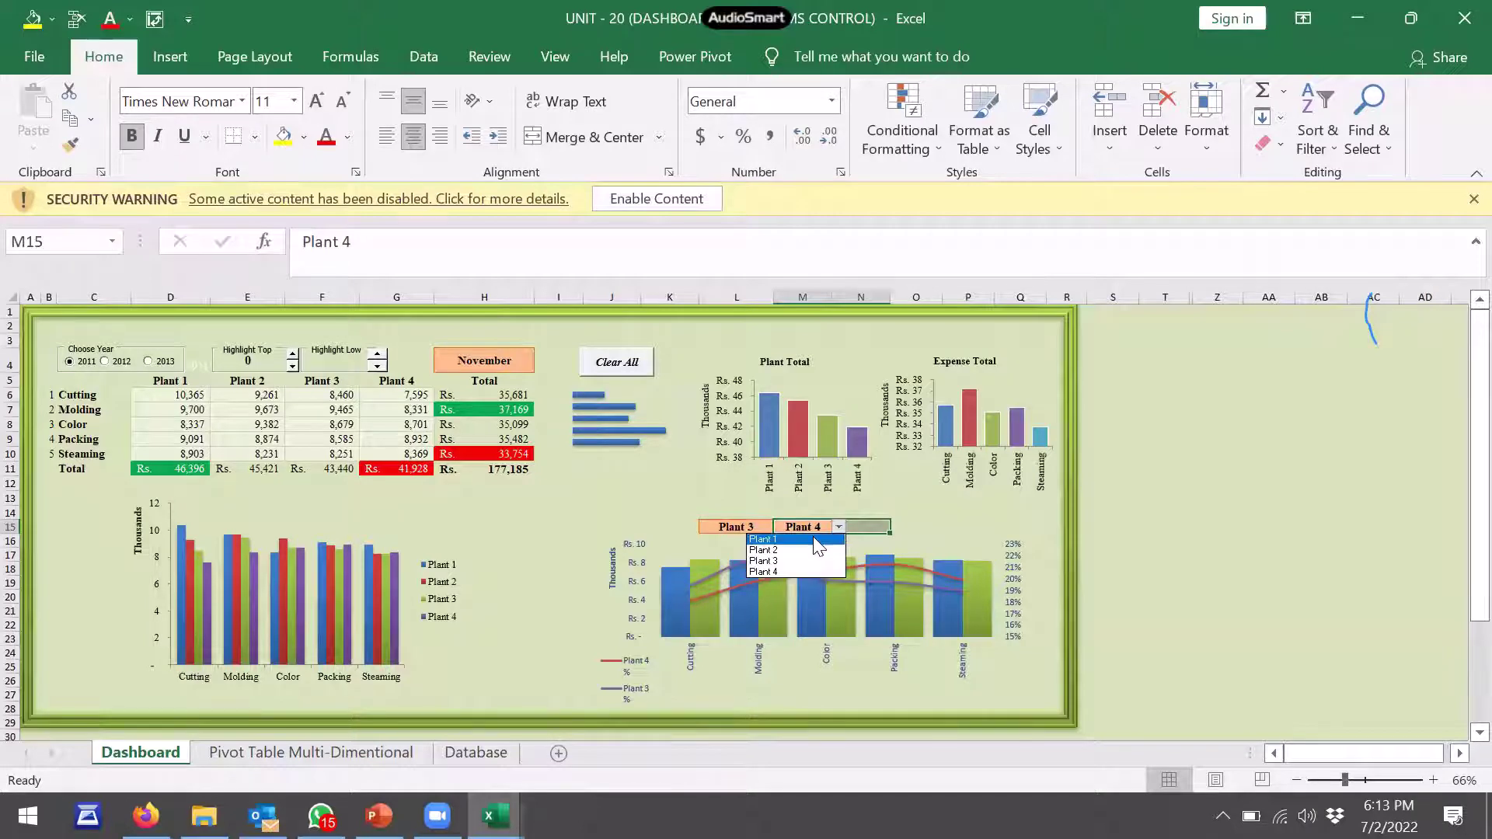
pyautogui.click(815, 542)
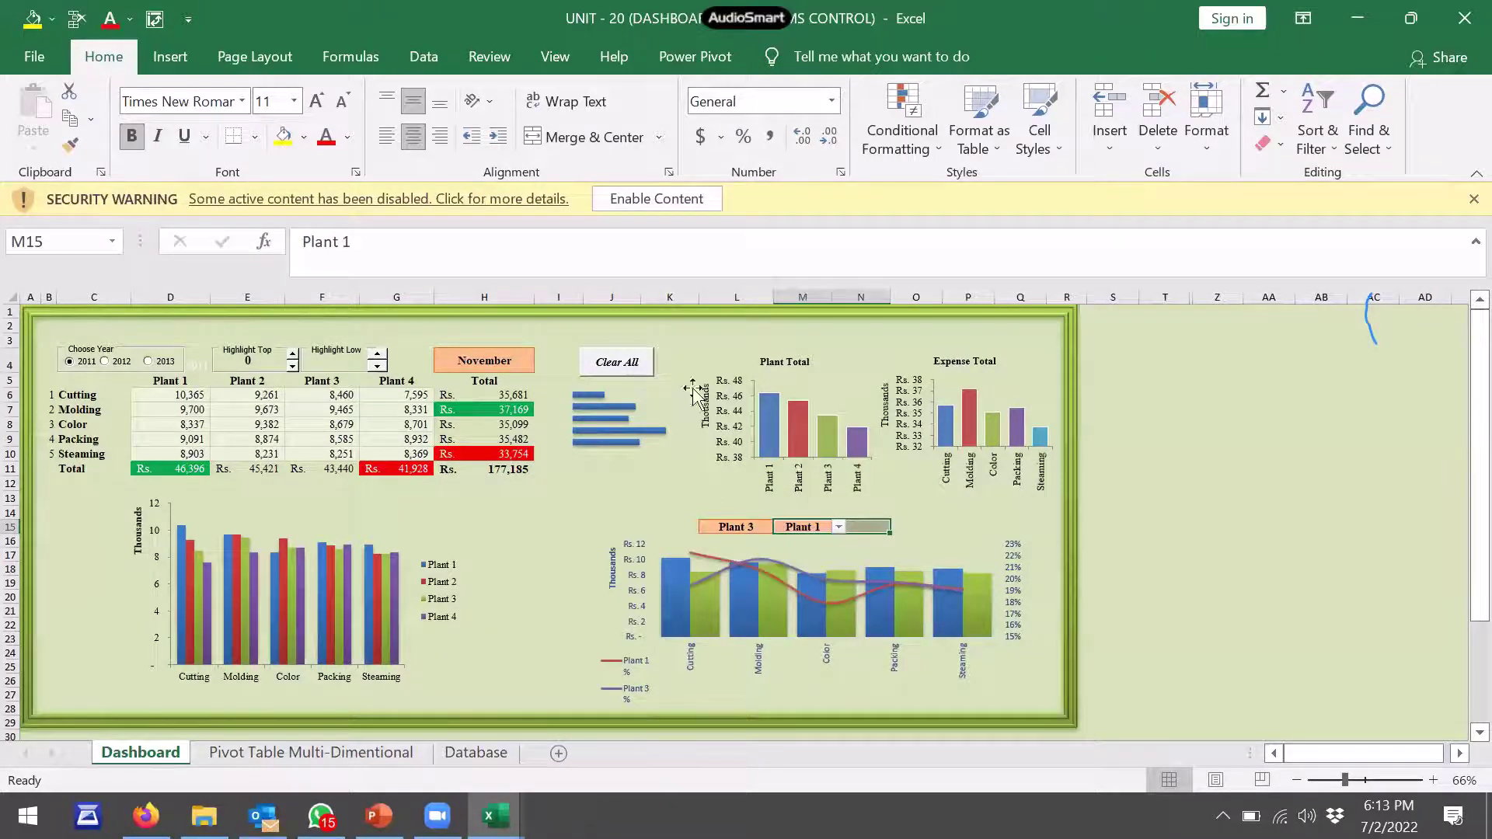
pyautogui.click(631, 375)
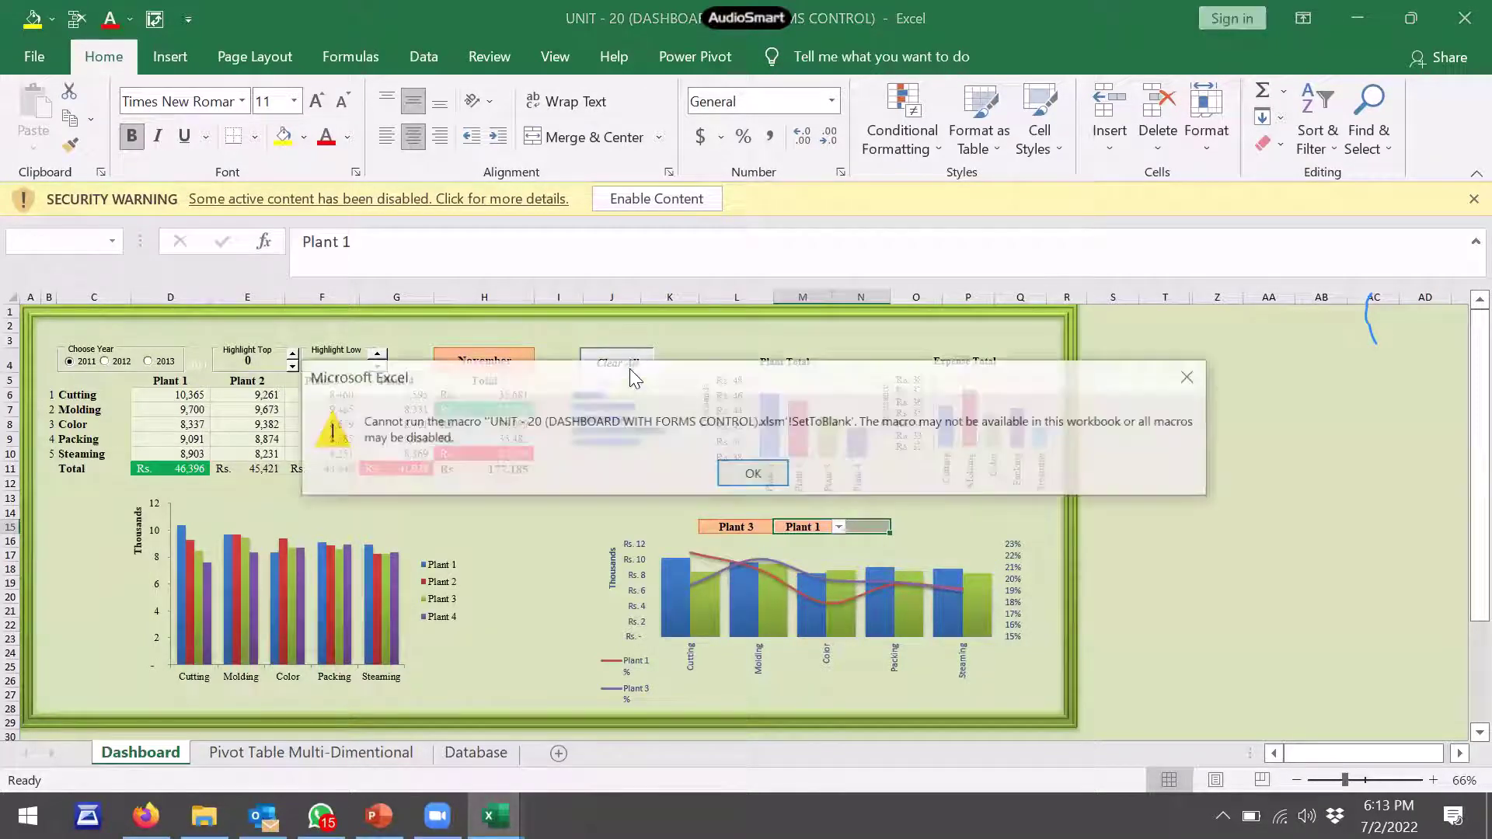
pyautogui.click(751, 474)
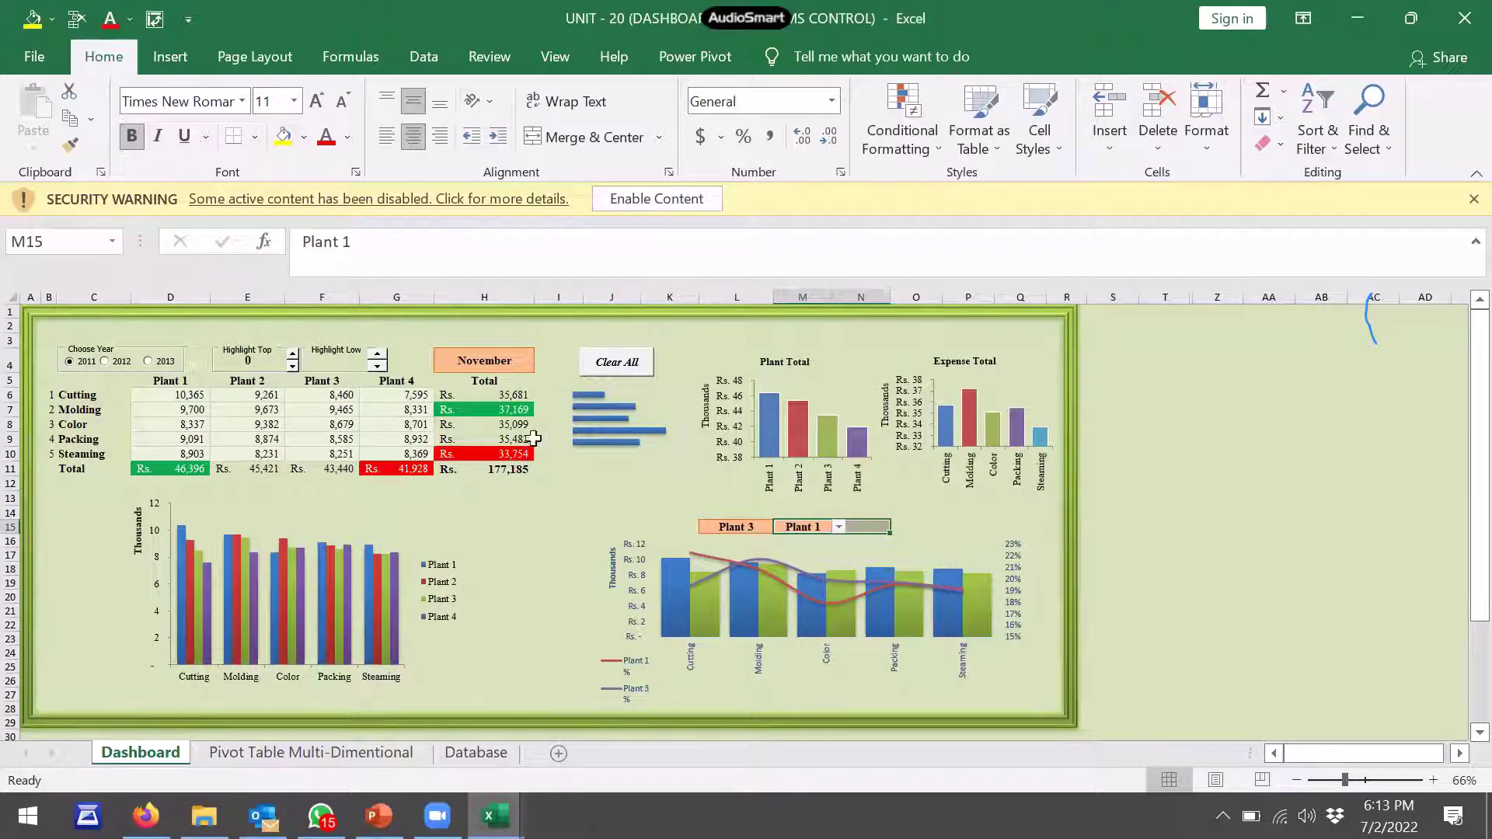
# Close the forms-control dashboard without saving and open the UNIT- 28 pivot dashboard workbook
pyautogui.click(1461, 17)
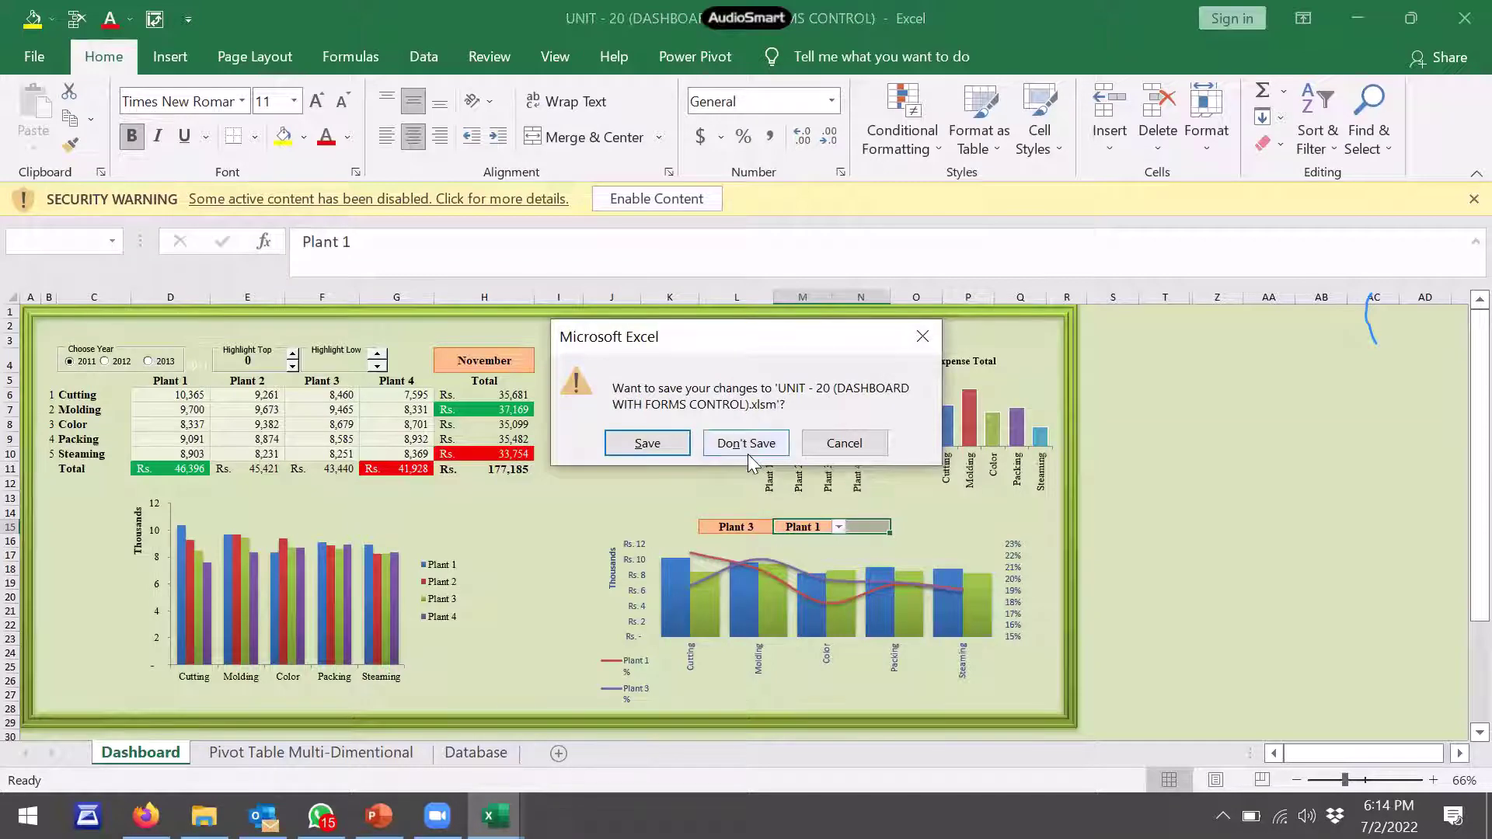
pyautogui.click(753, 445)
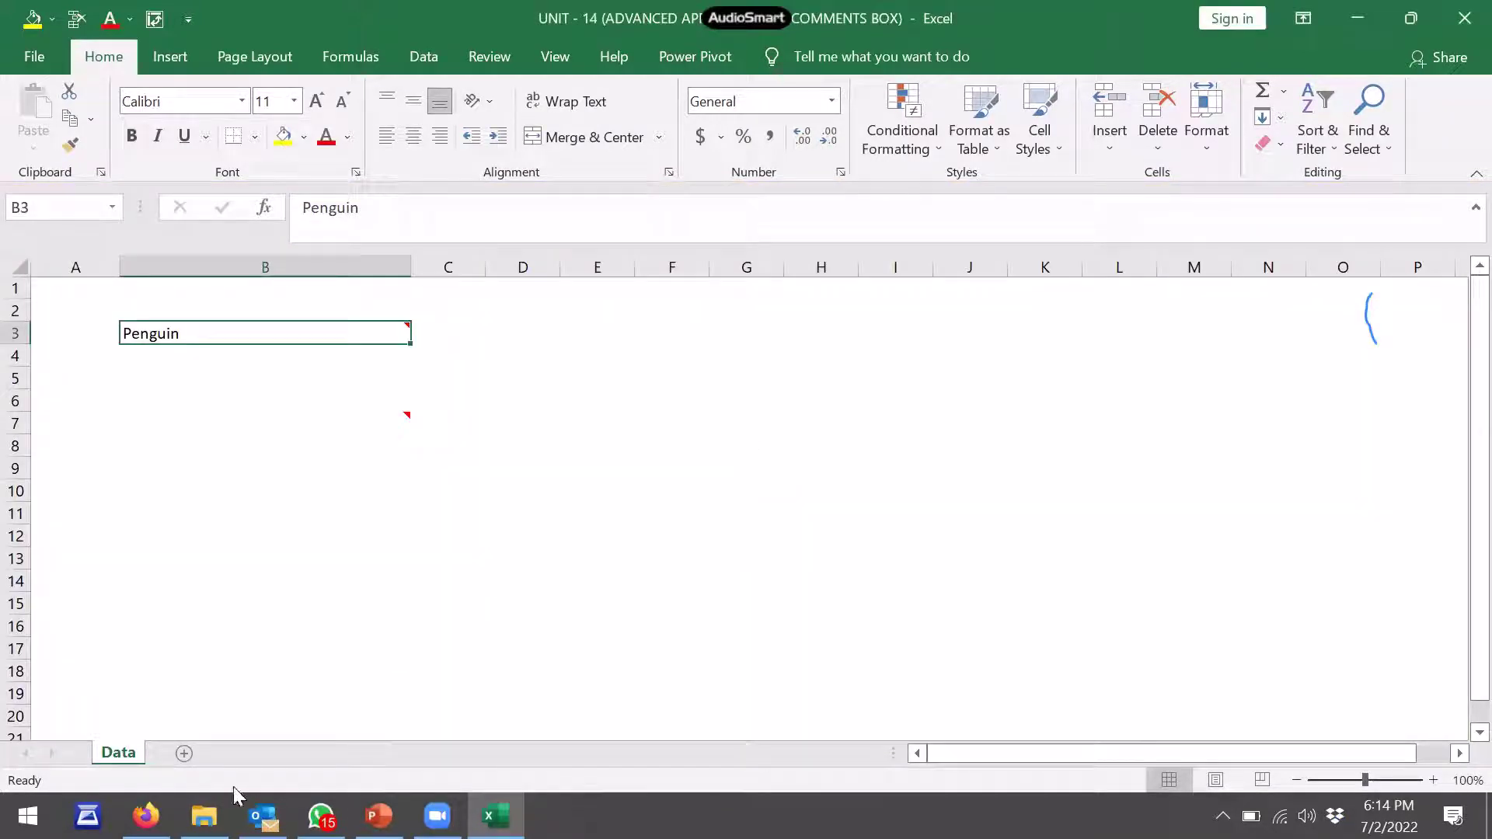
pyautogui.click(203, 816)
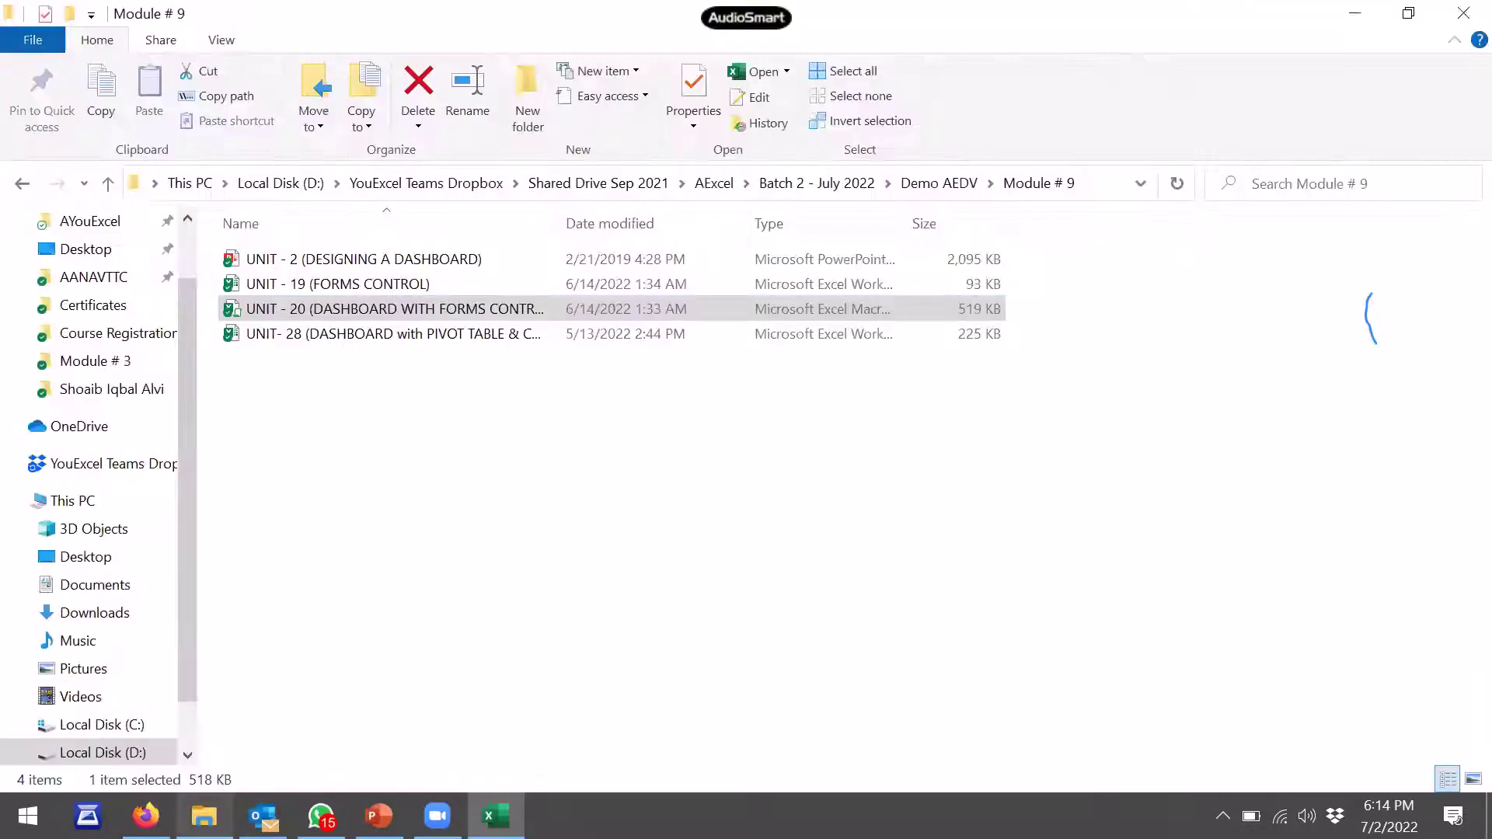
pyautogui.doubleClick(557, 328)
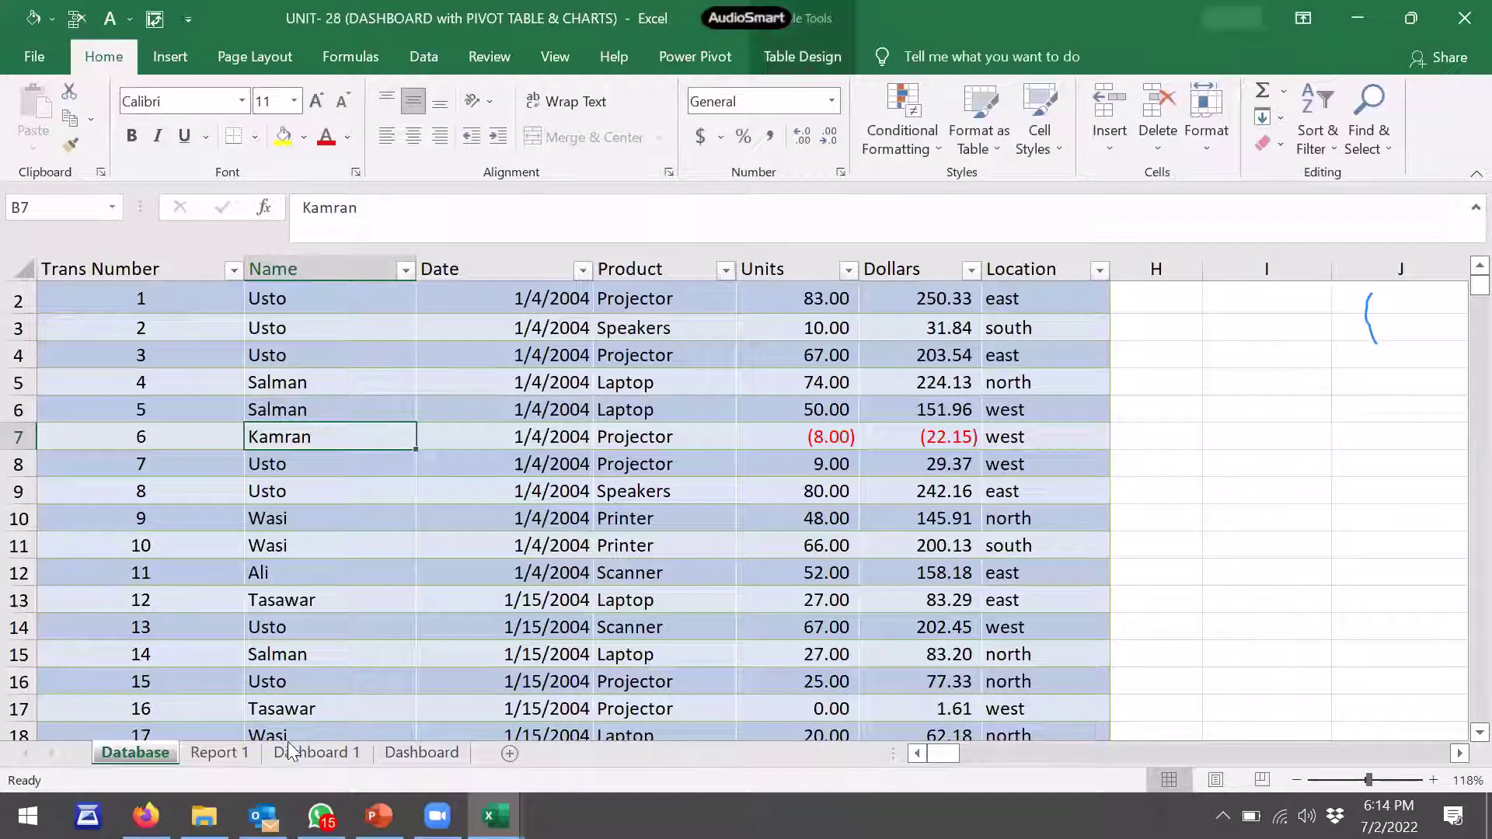
# View the Dashboard 1 sheet, then the black-themed Dashboard sheet zoomed out to fit
pyautogui.click(313, 753)
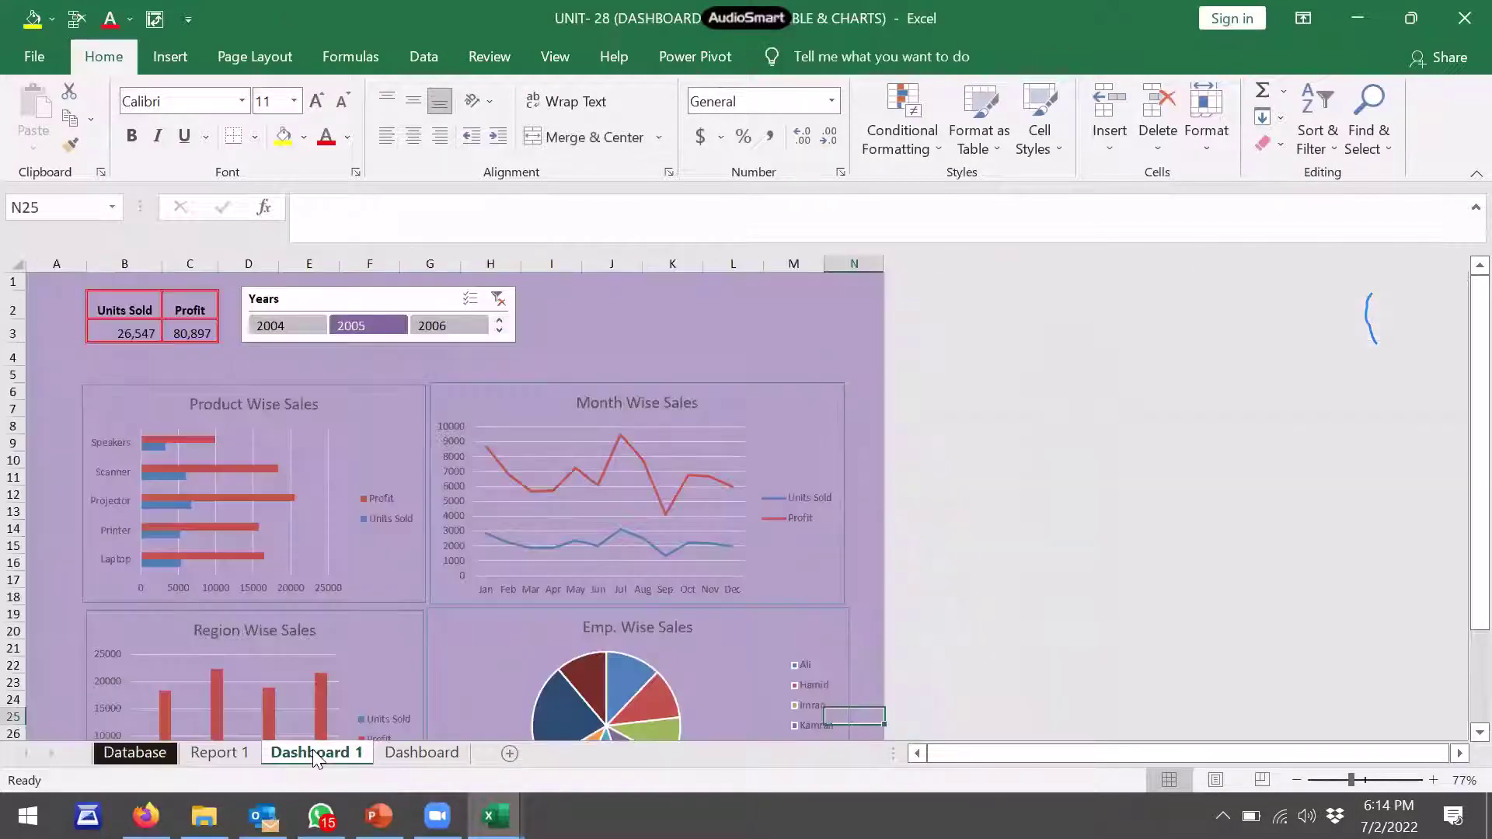
pyautogui.click(435, 754)
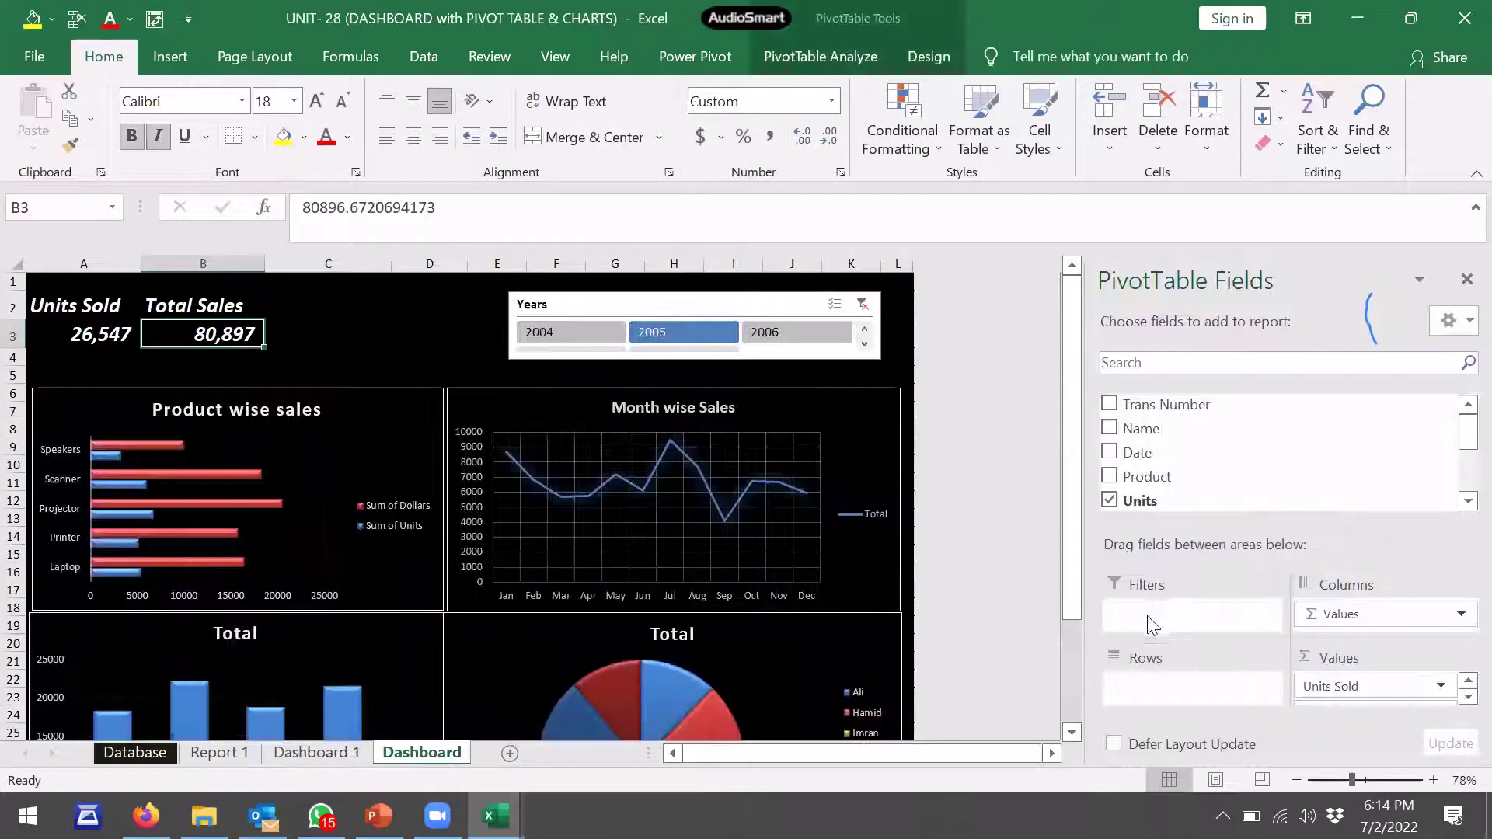
pyautogui.moveTo(1346, 779); pyautogui.dragTo(1338, 782)
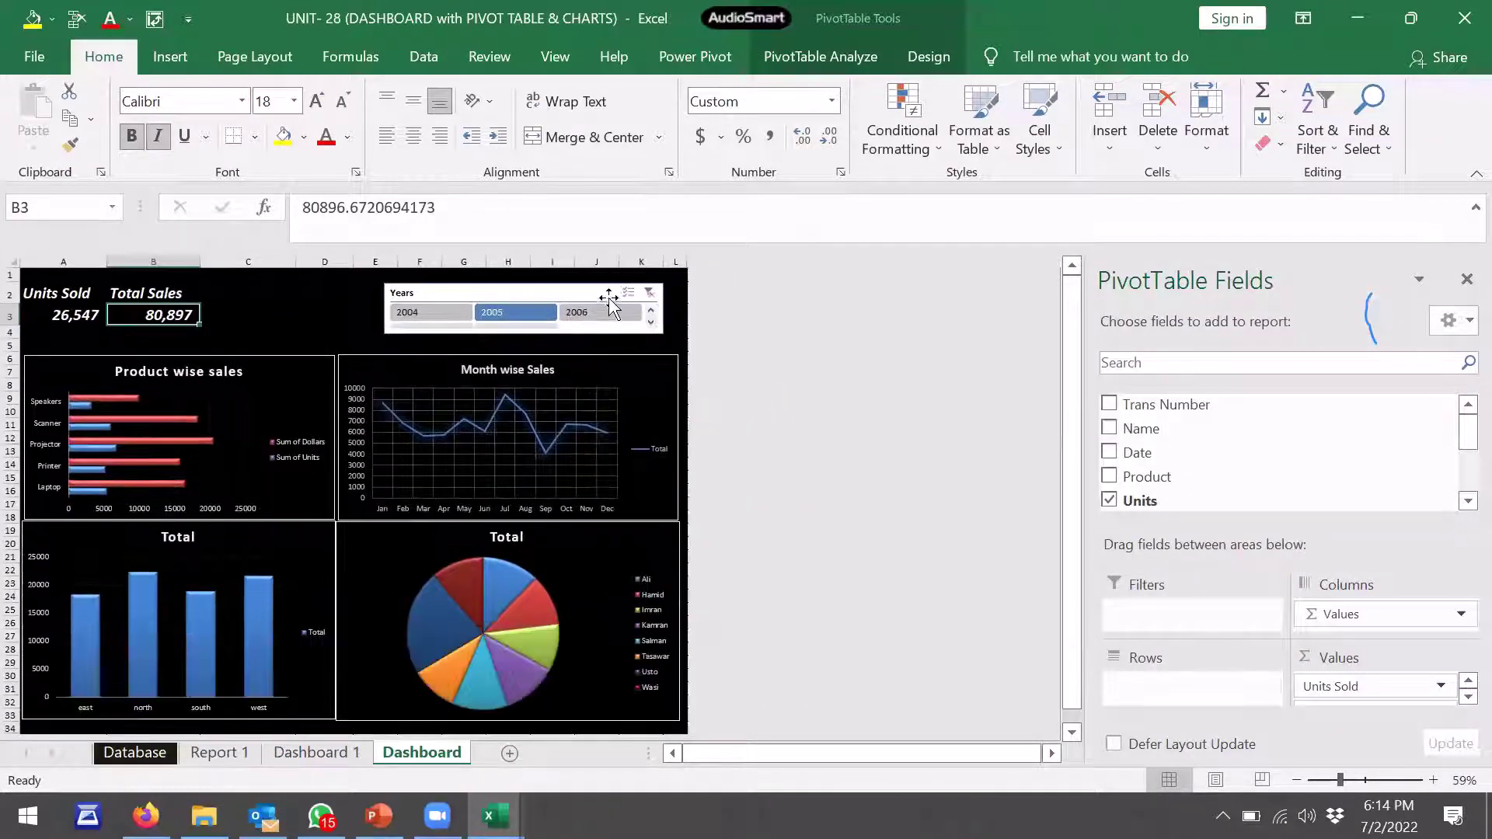
# Filter the slicer to 2006, 2004, 2005 and 2006, then close without saving
pyautogui.click(607, 314)
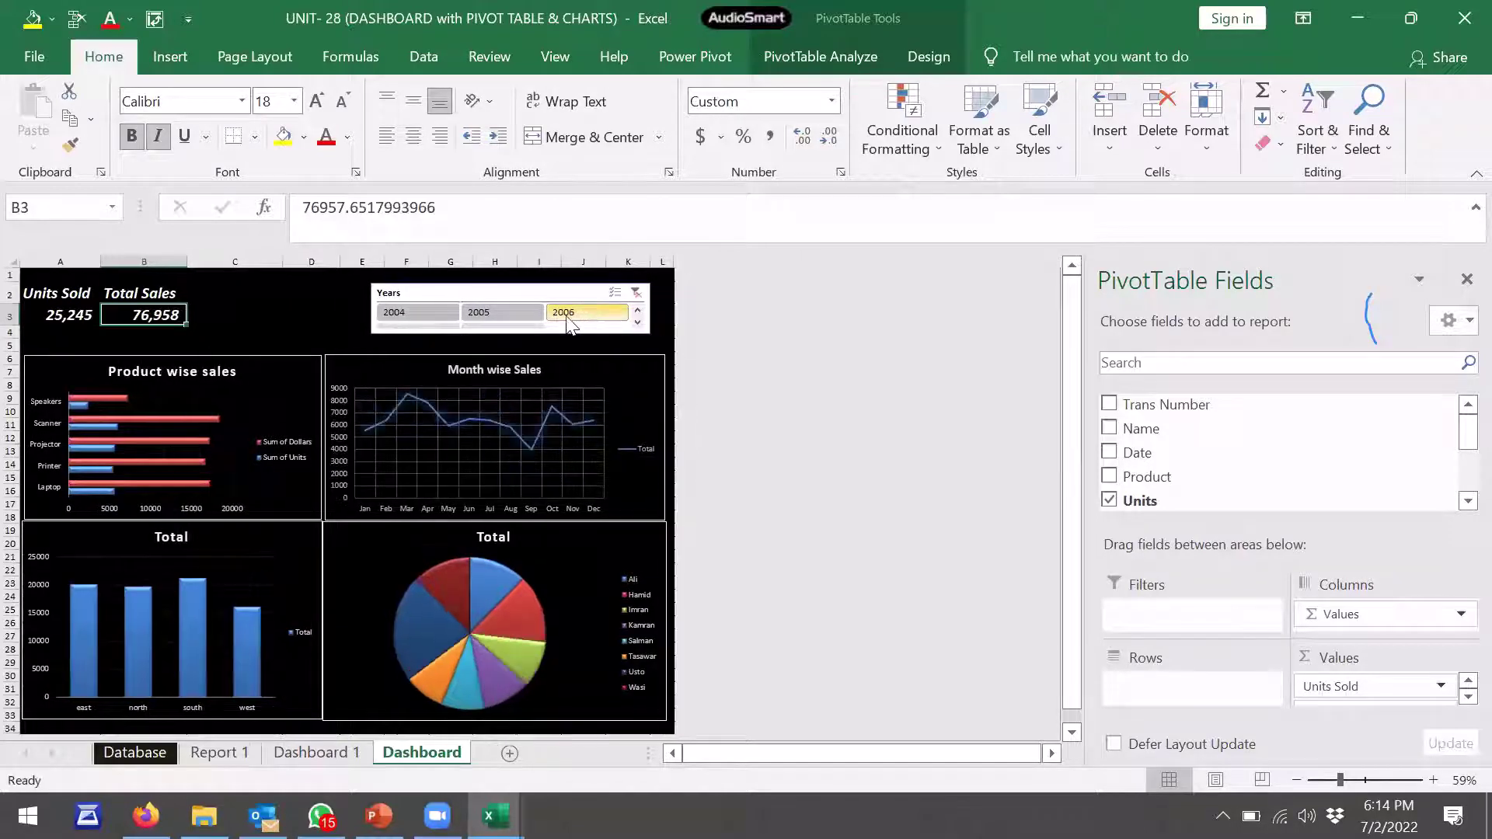
pyautogui.click(424, 312)
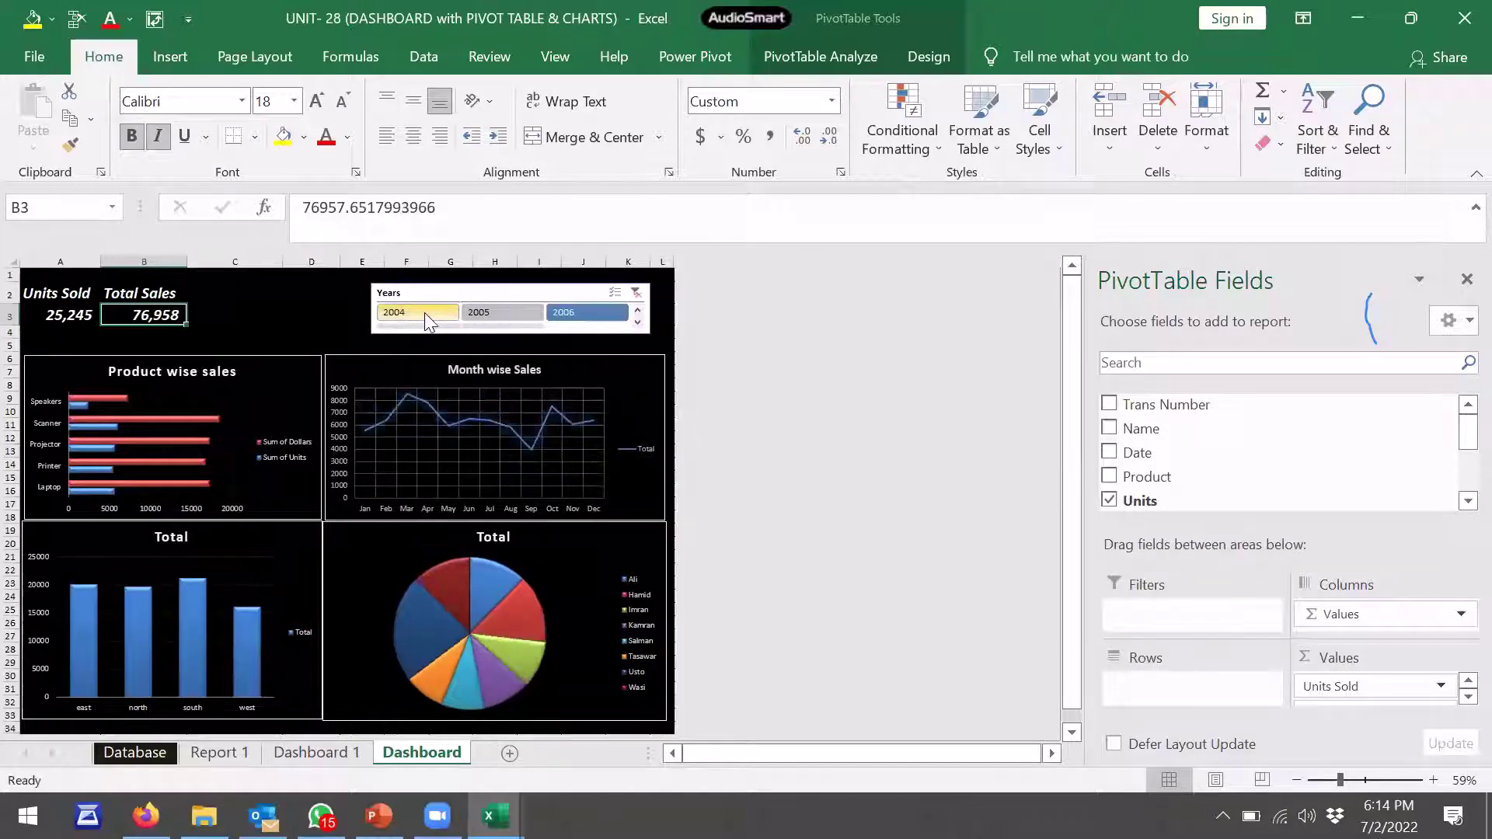
pyautogui.click(502, 313)
pyautogui.click(589, 311)
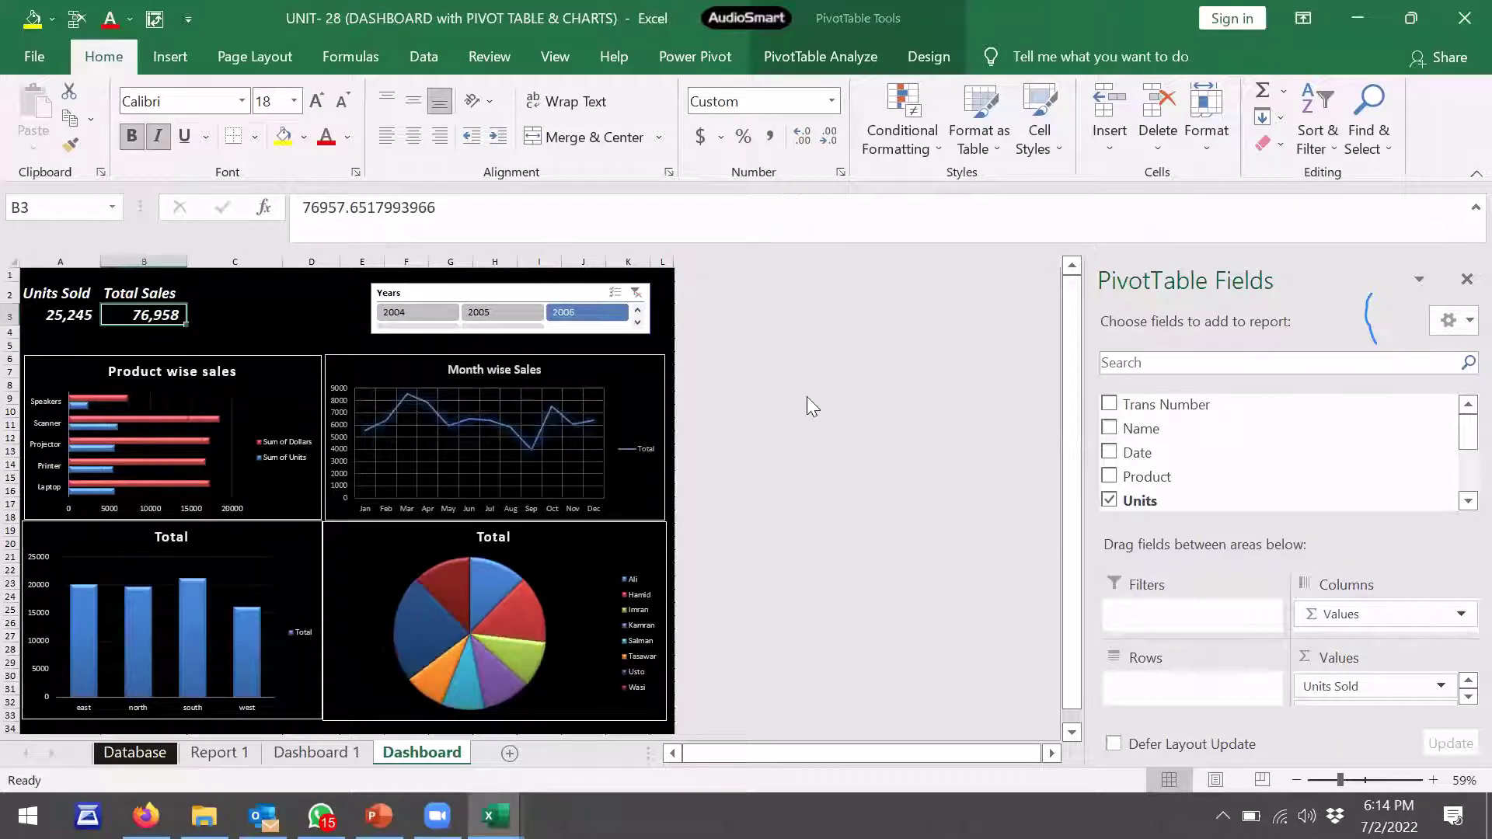
pyautogui.click(1460, 22)
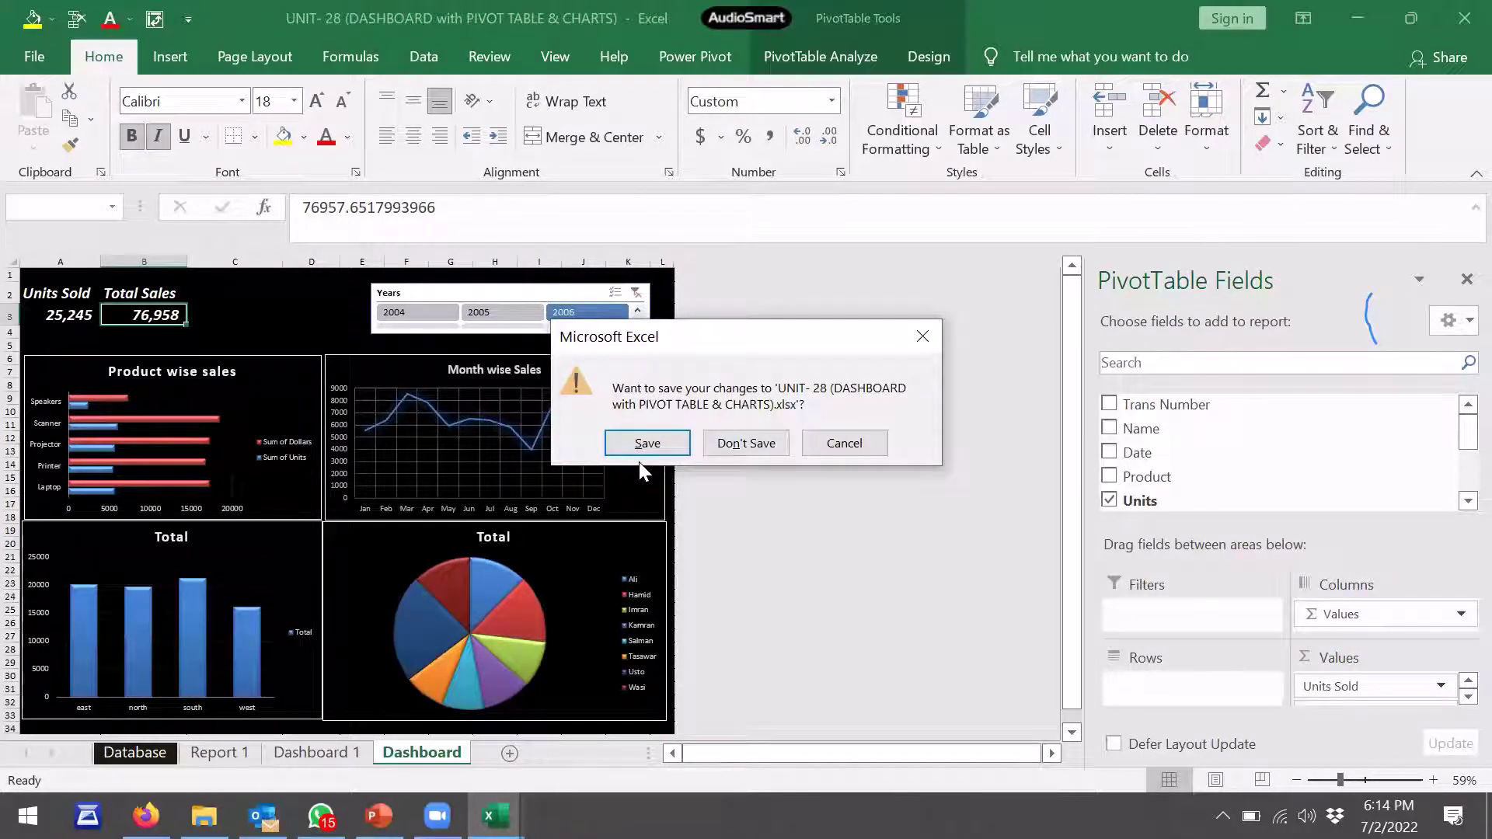
pyautogui.click(730, 444)
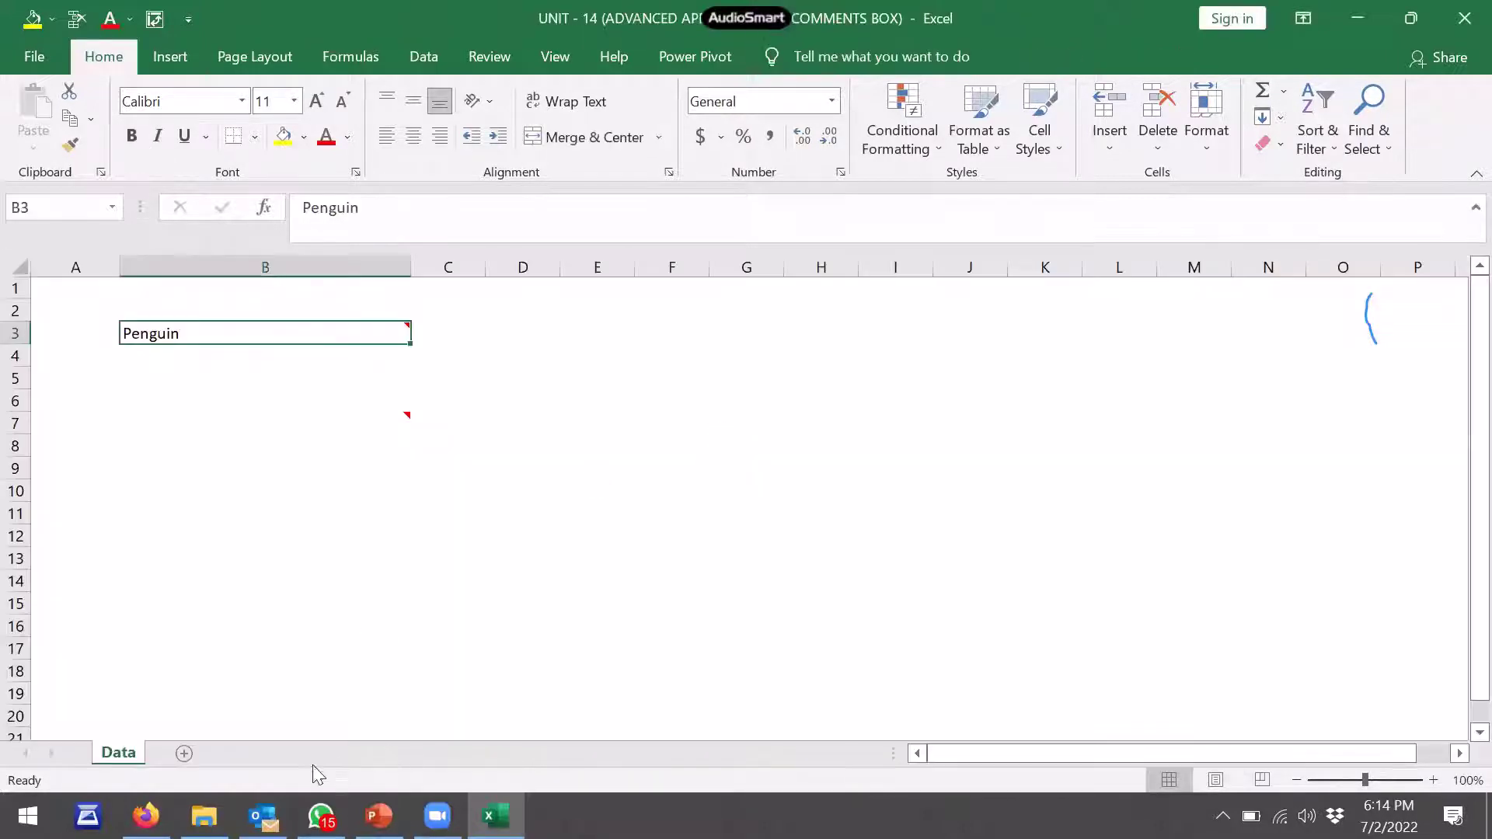
# Browse from Demo AEDV into Module # 10, then Module # 2 (Power Query), and return to Excel
pyautogui.click(203, 816)
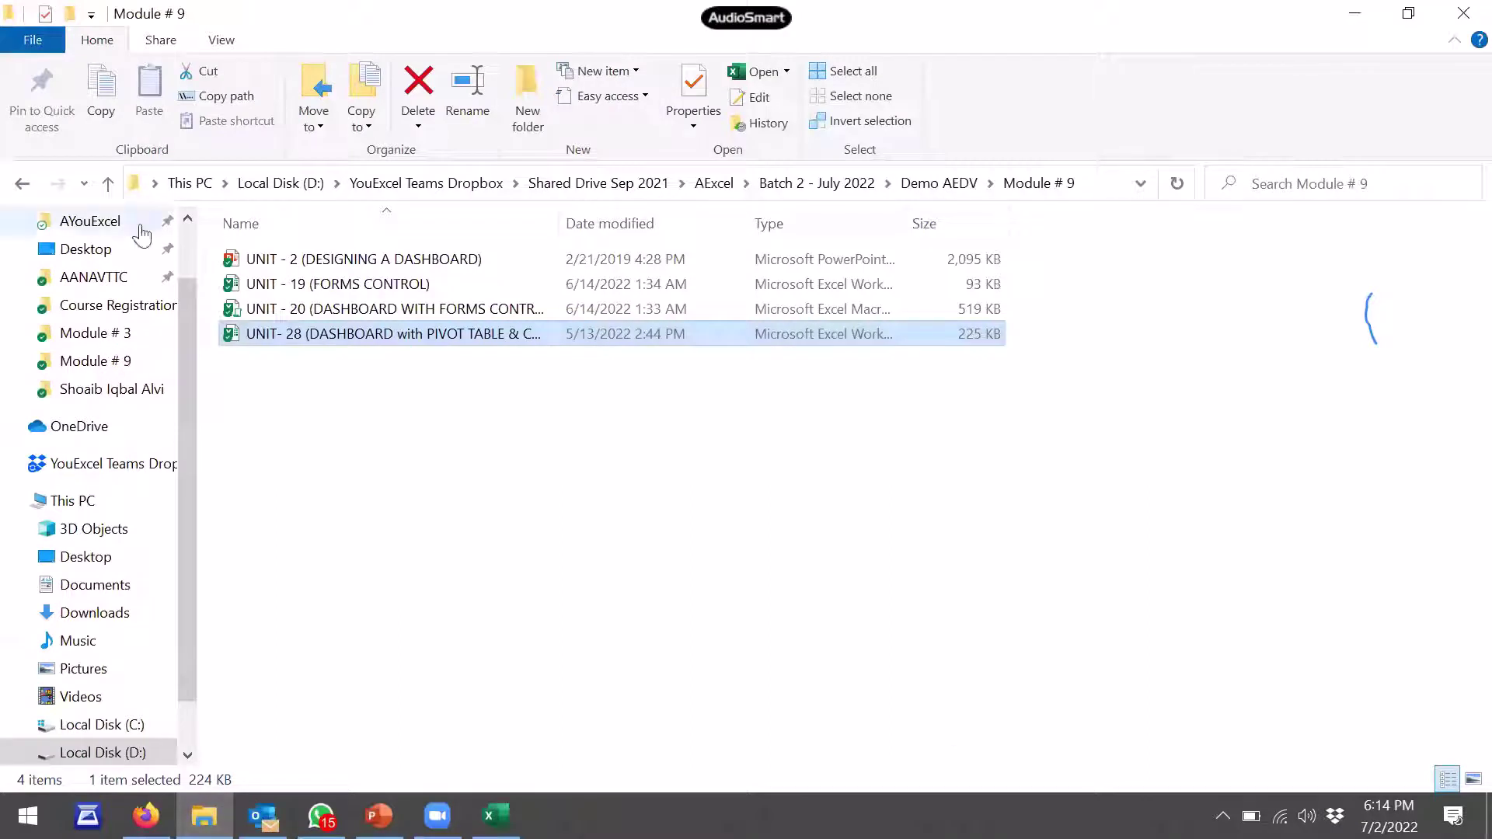
pyautogui.click(21, 184)
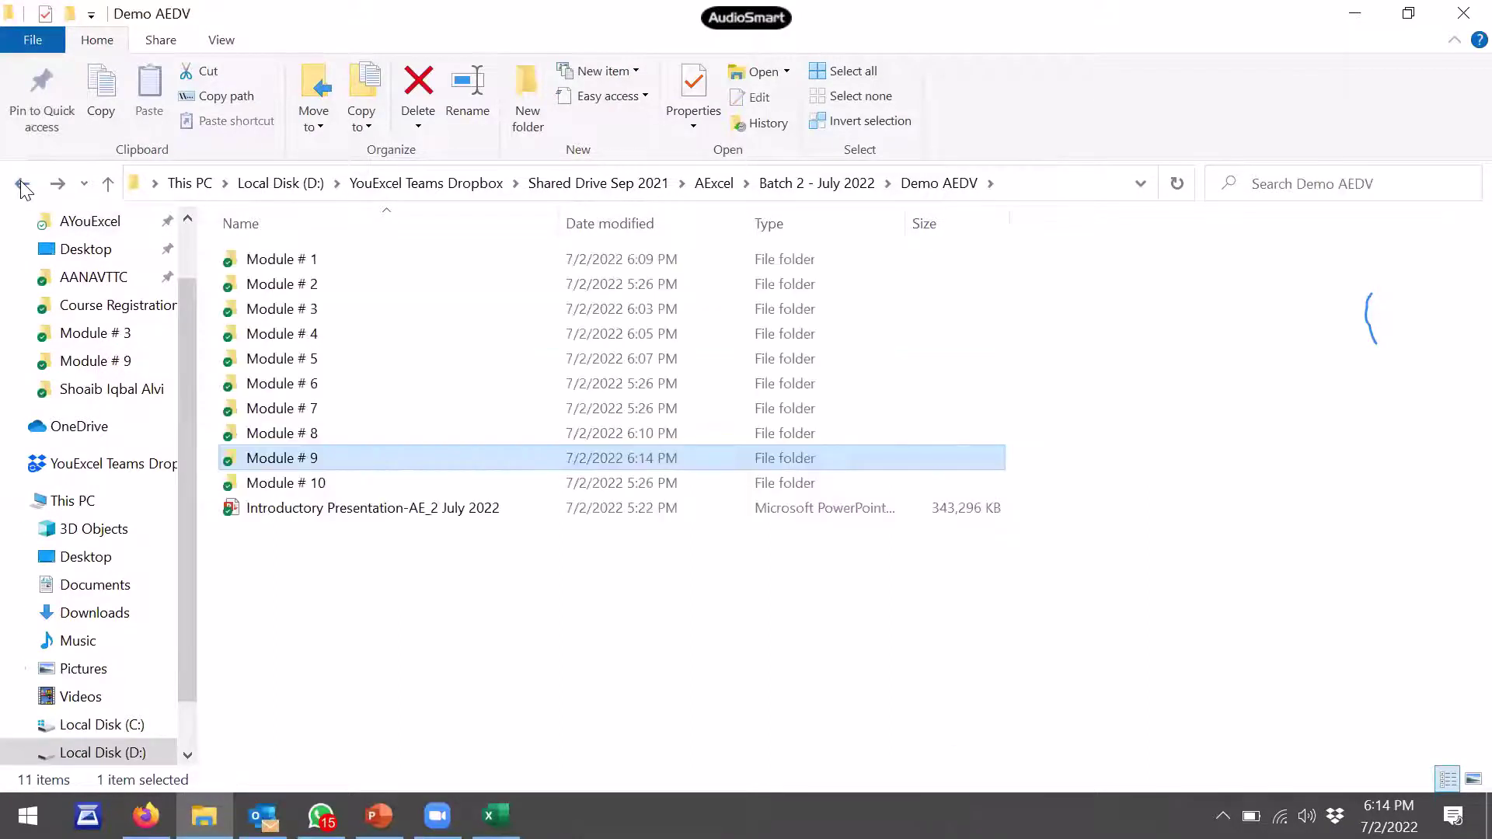
pyautogui.doubleClick(411, 481)
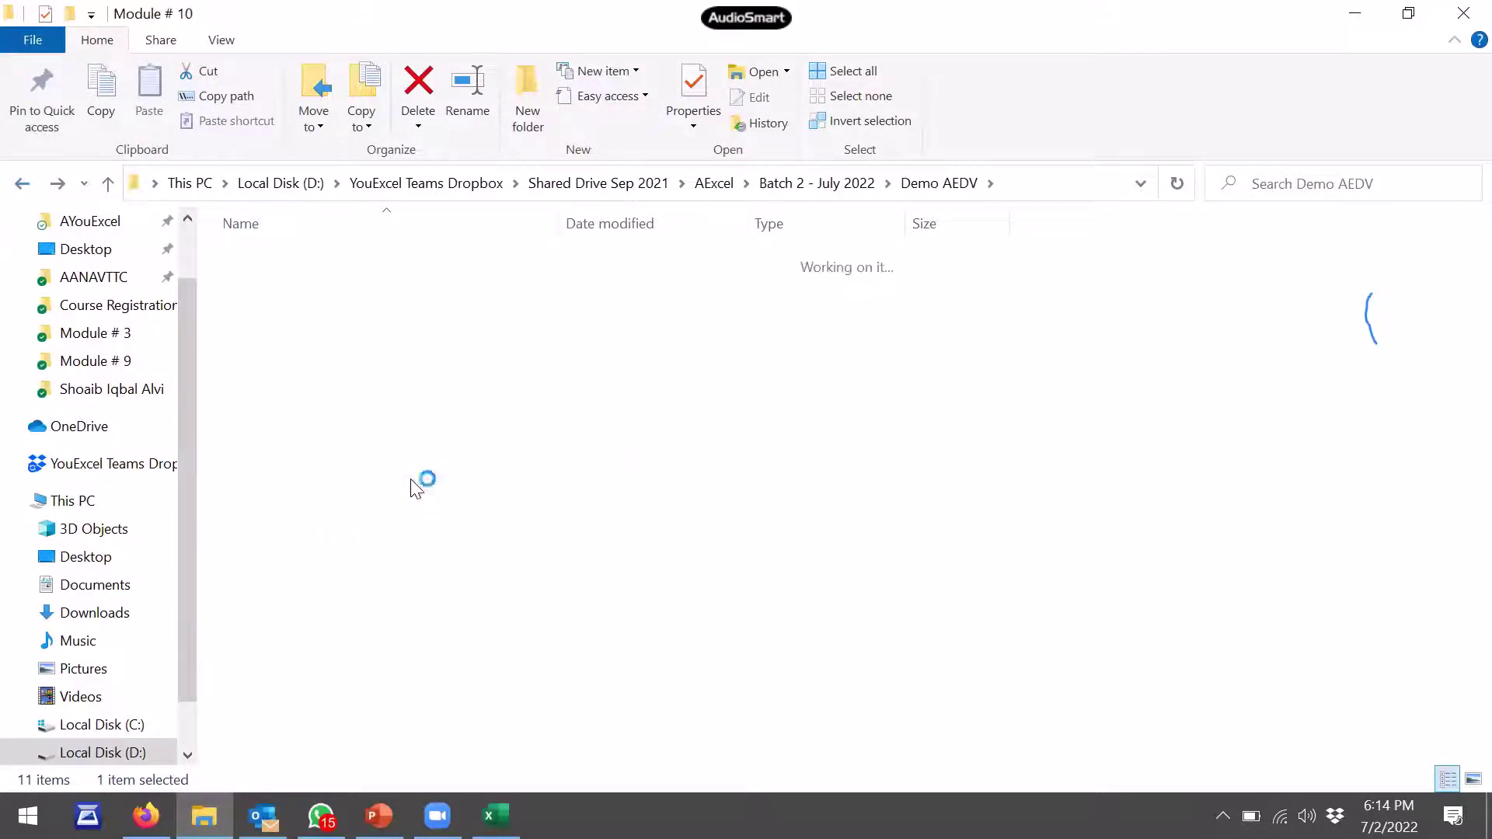
pyautogui.click(451, 264)
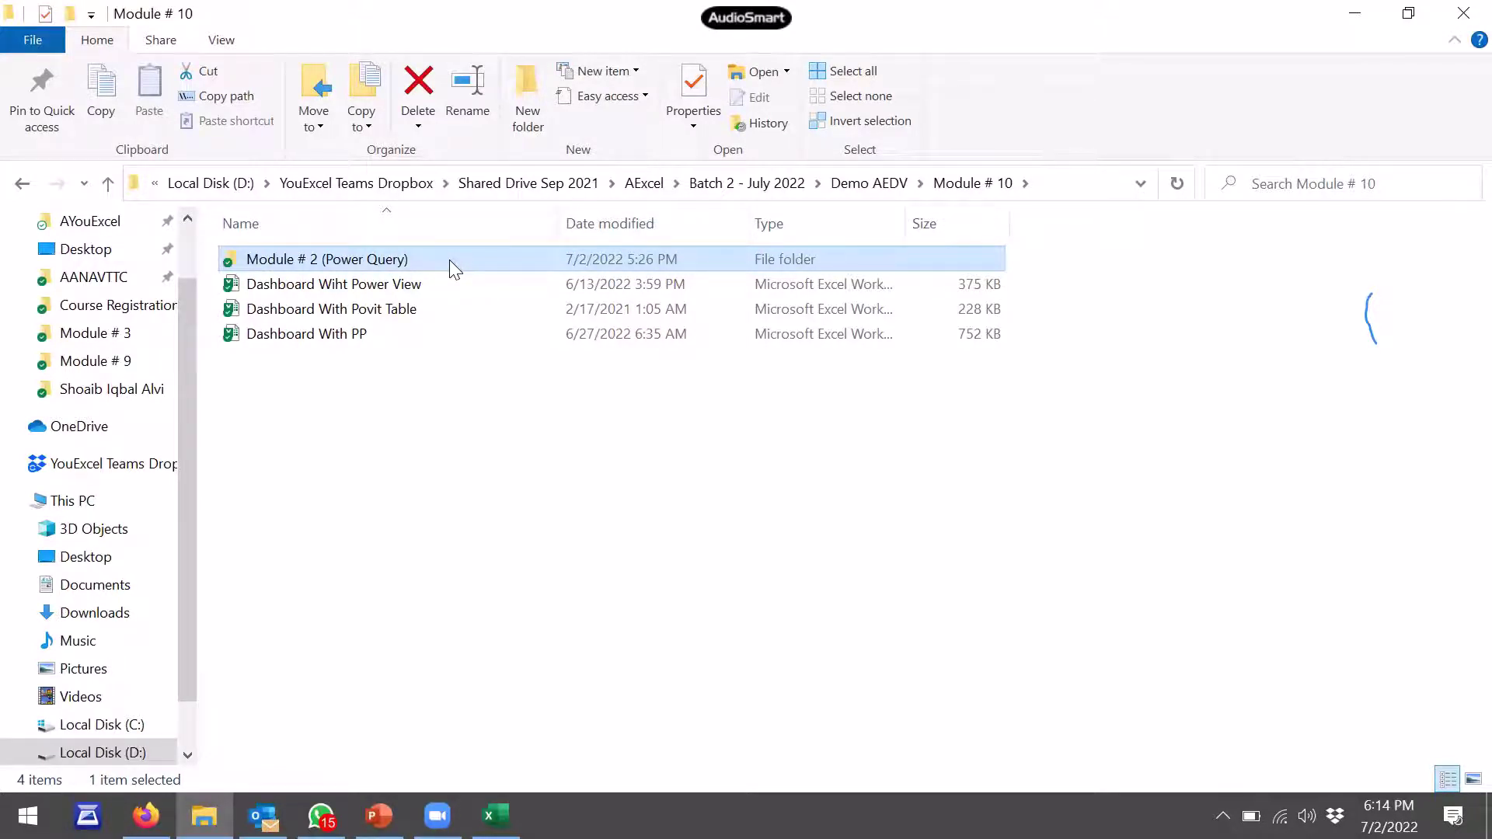
pyautogui.doubleClick(449, 260)
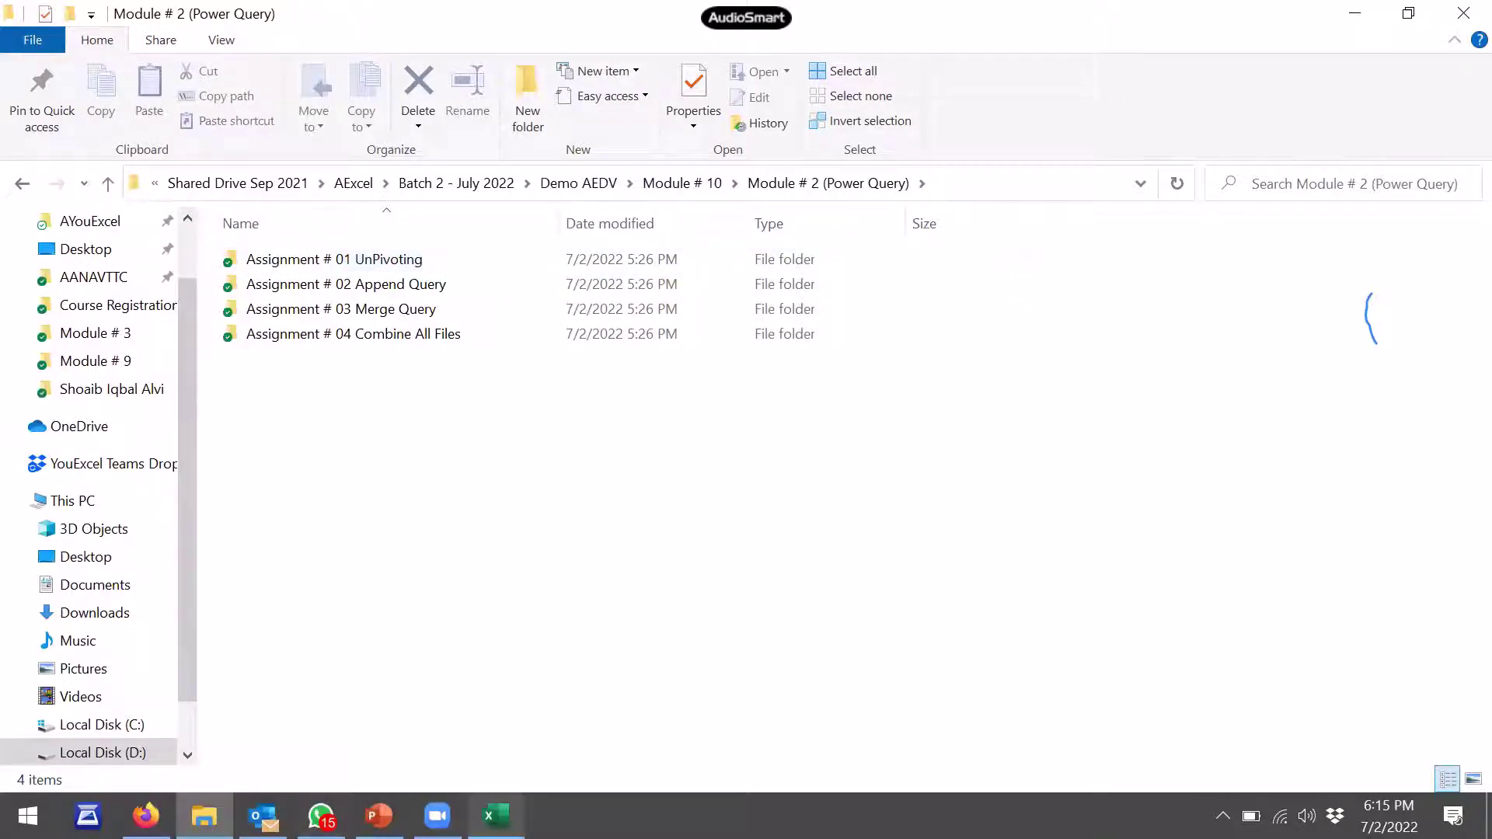
pyautogui.click(496, 816)
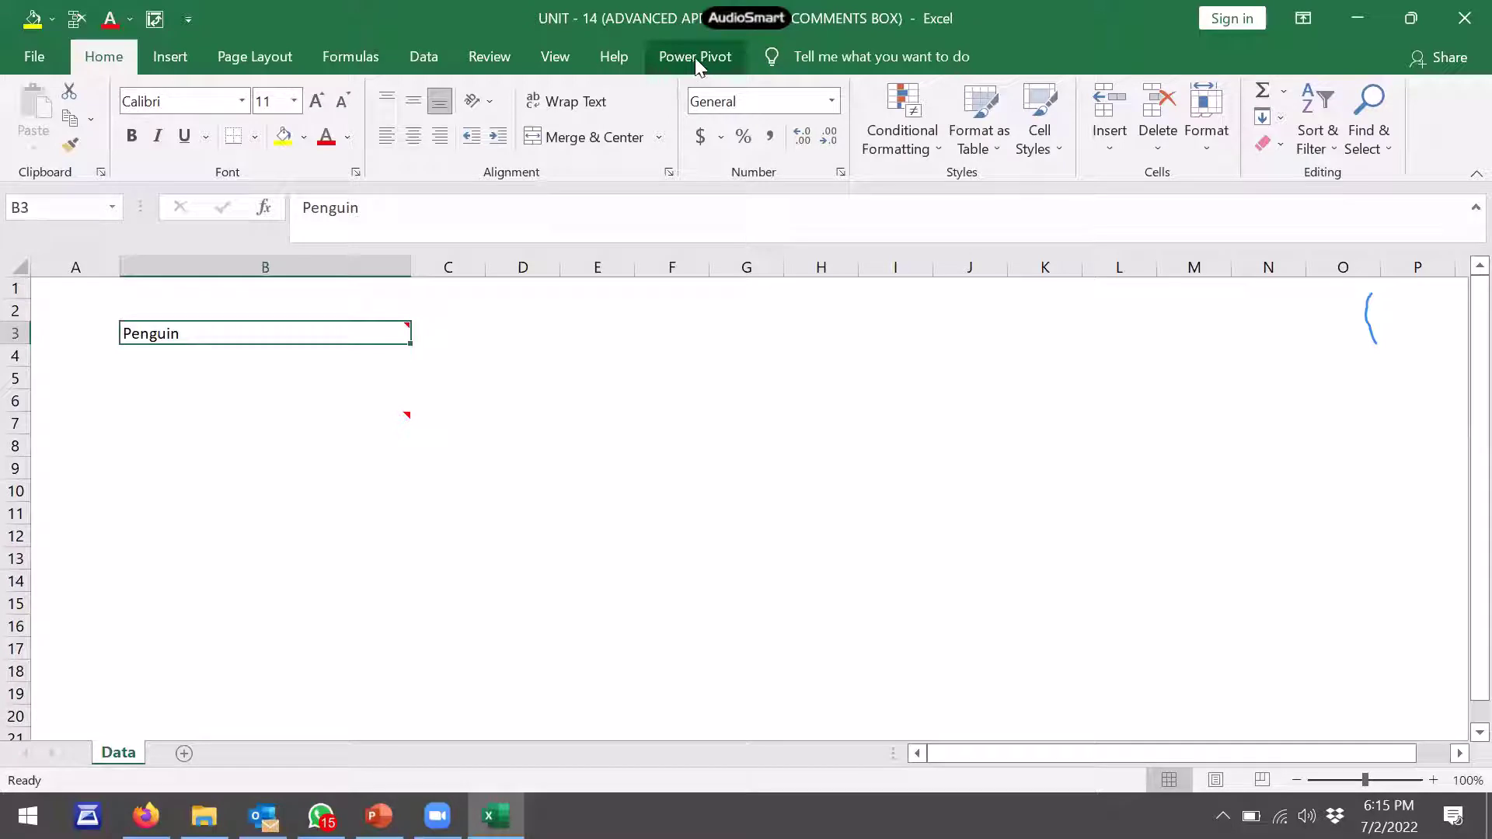
# Review the Insert, Power Pivot and Data ribbon features, then bring back the Power Query folder
pyautogui.click(165, 59)
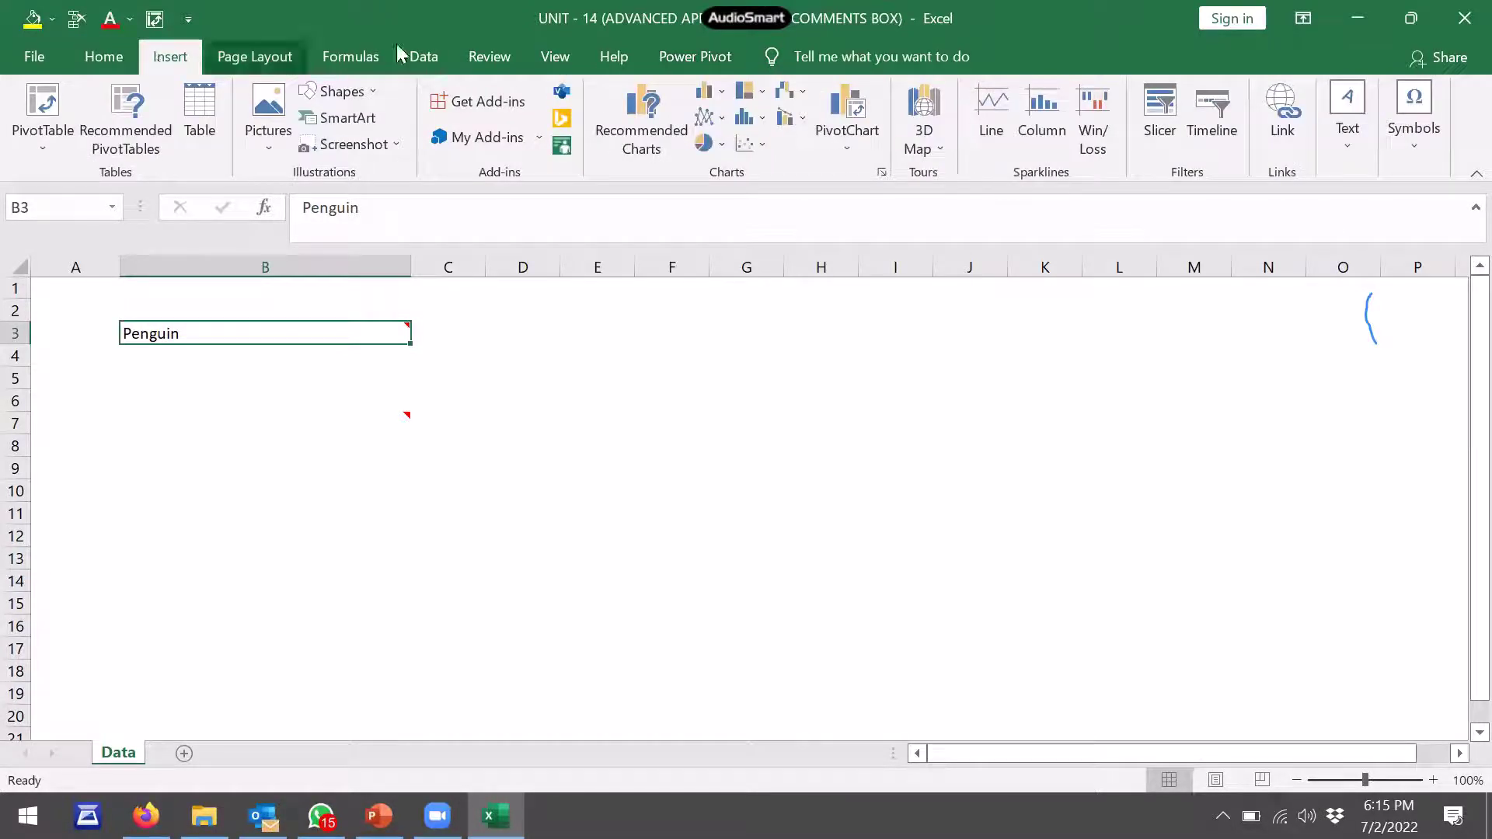
pyautogui.click(676, 59)
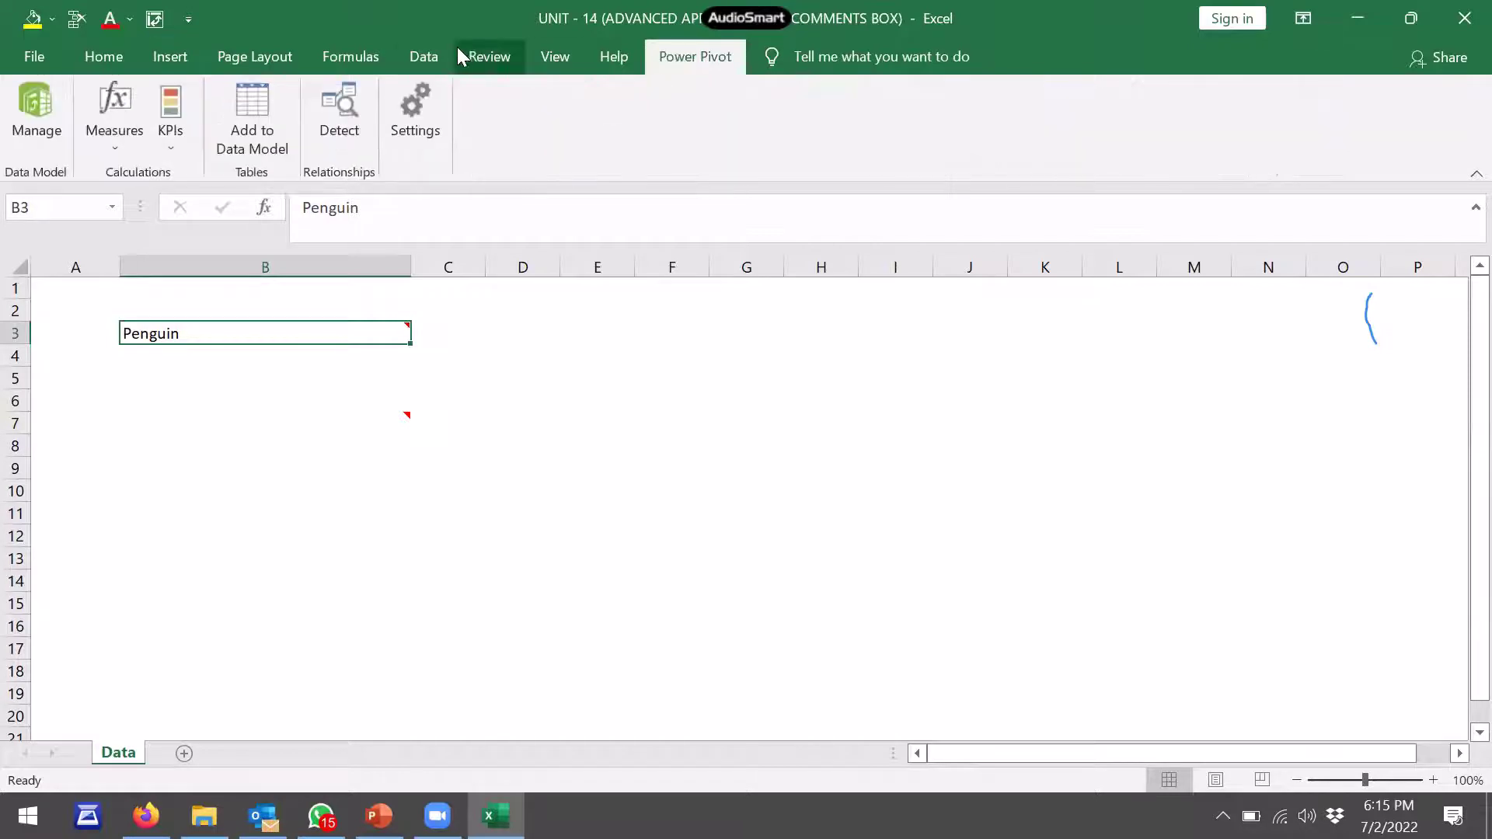
pyautogui.click(429, 62)
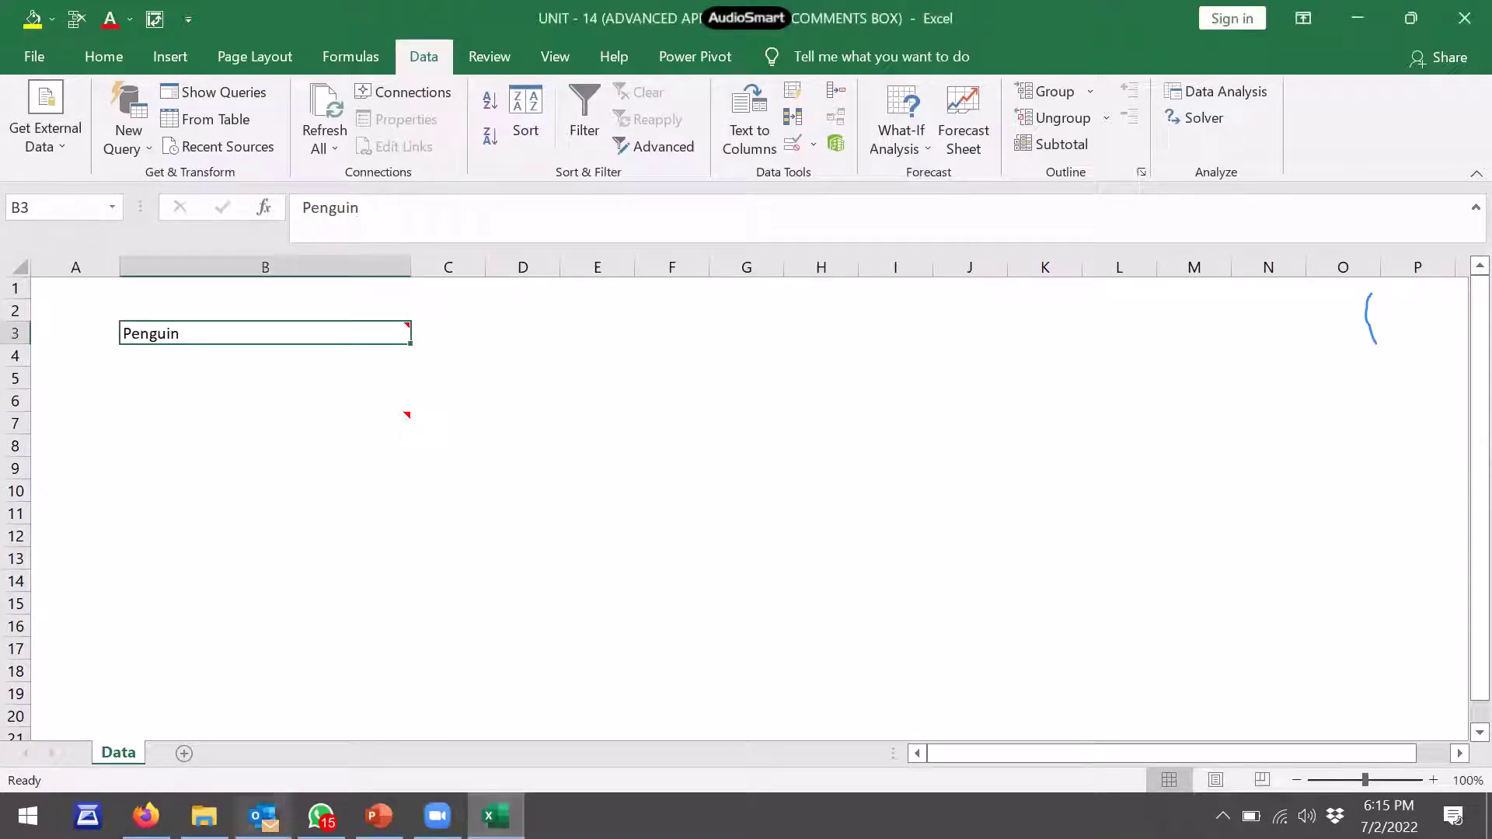
pyautogui.click(203, 816)
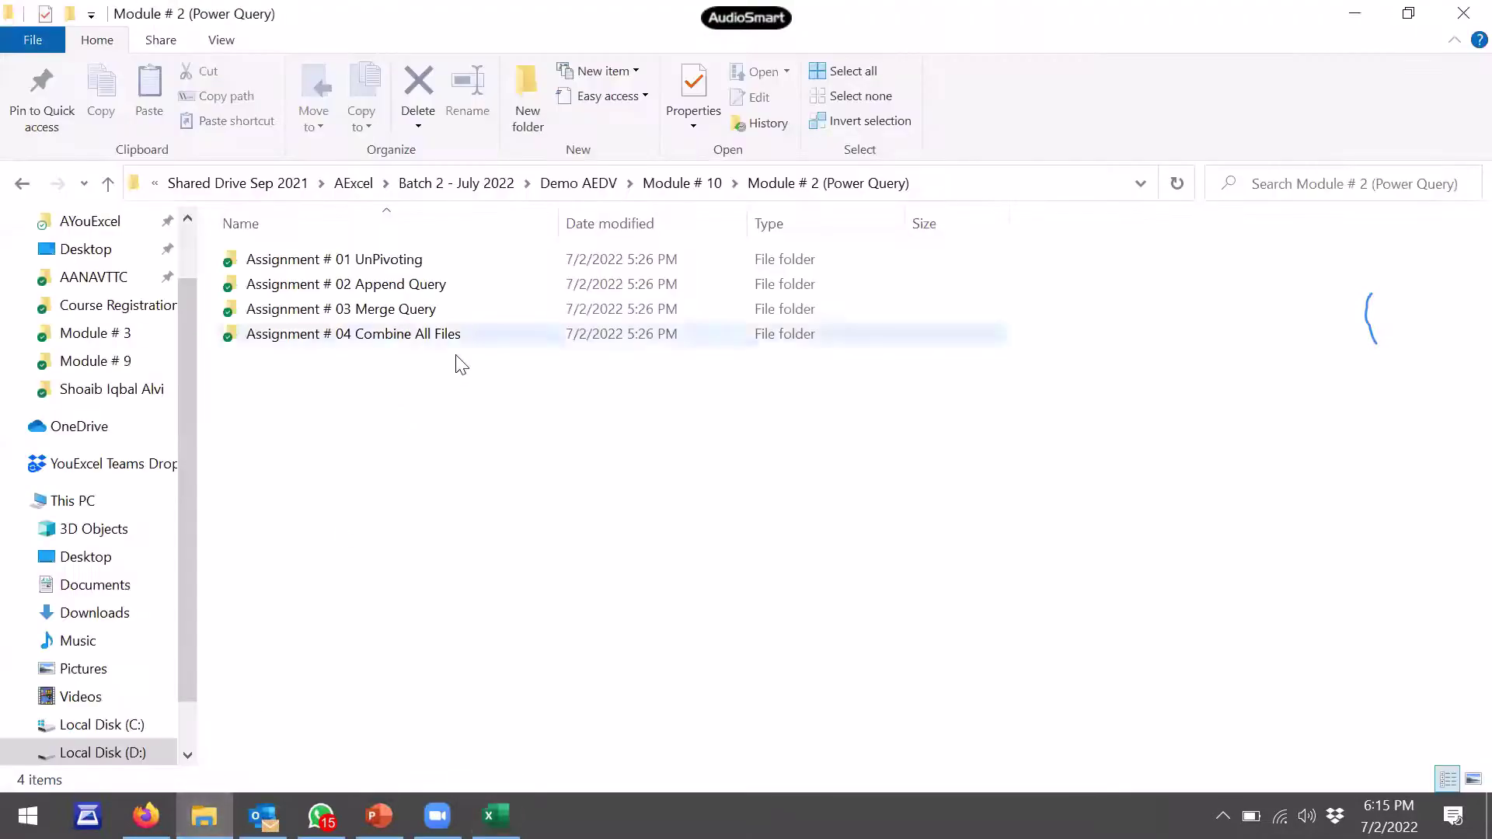
# Open Assignment # 01 UnPivoting and launch the 2. Payroll workbook
pyautogui.doubleClick(266, 258)
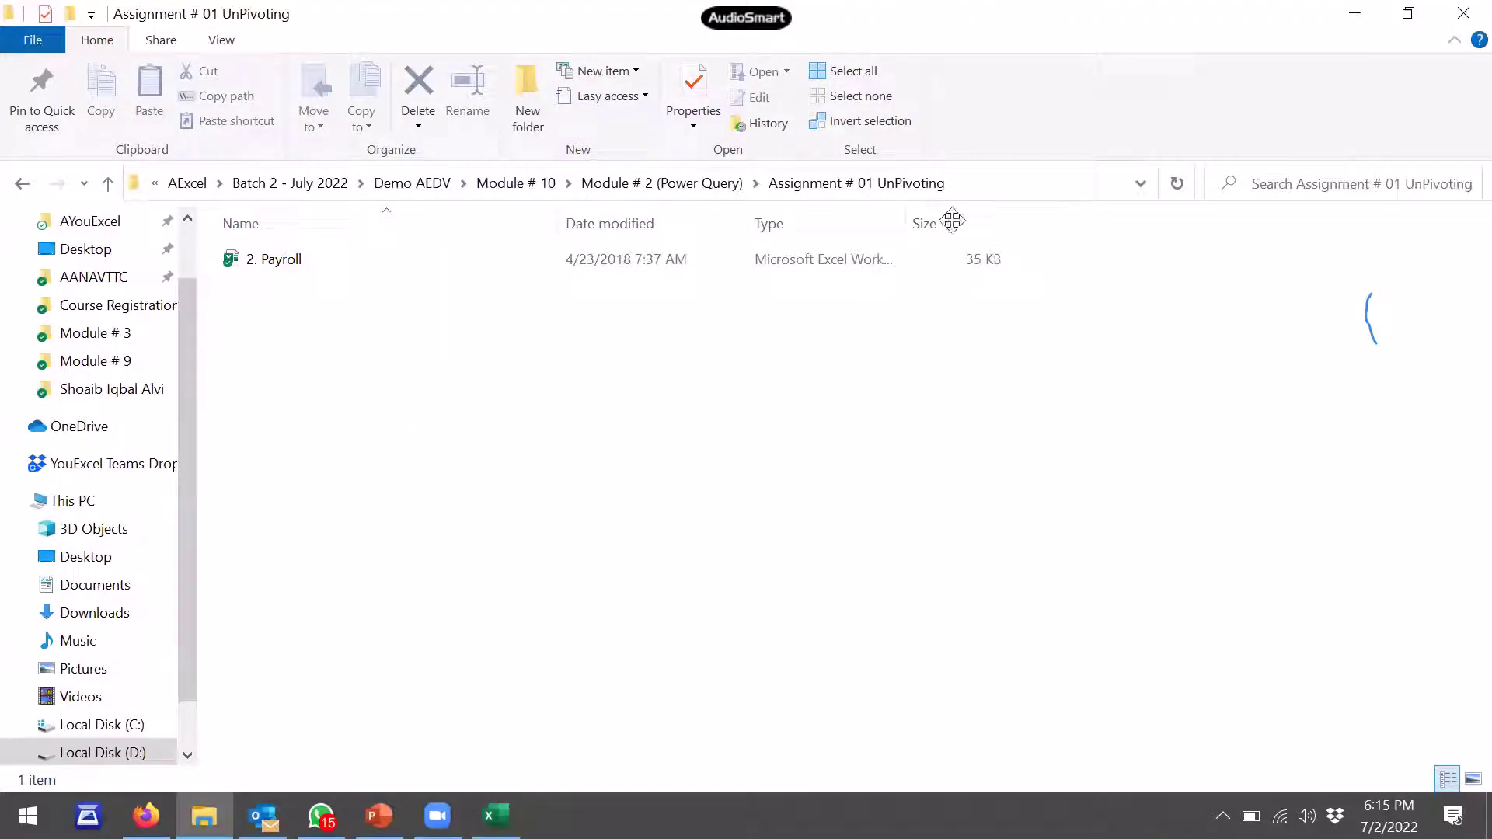
pyautogui.click(621, 255)
pyautogui.hotkey('alt', 'Tab')
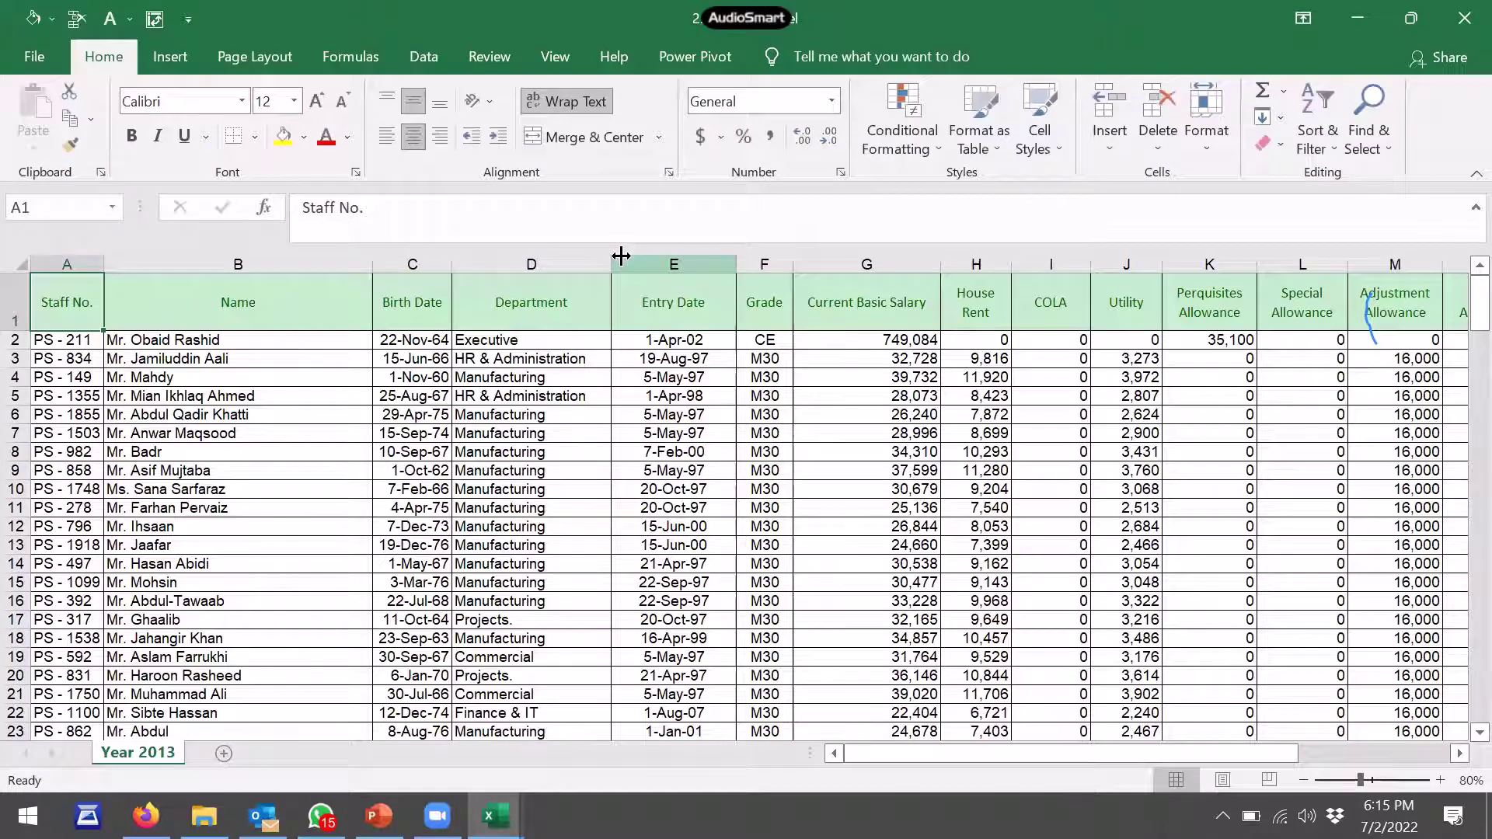
# Inspect cells D8, D4 and B10, then use Data > From Table on range $A$1:$T$200
pyautogui.click(484, 450)
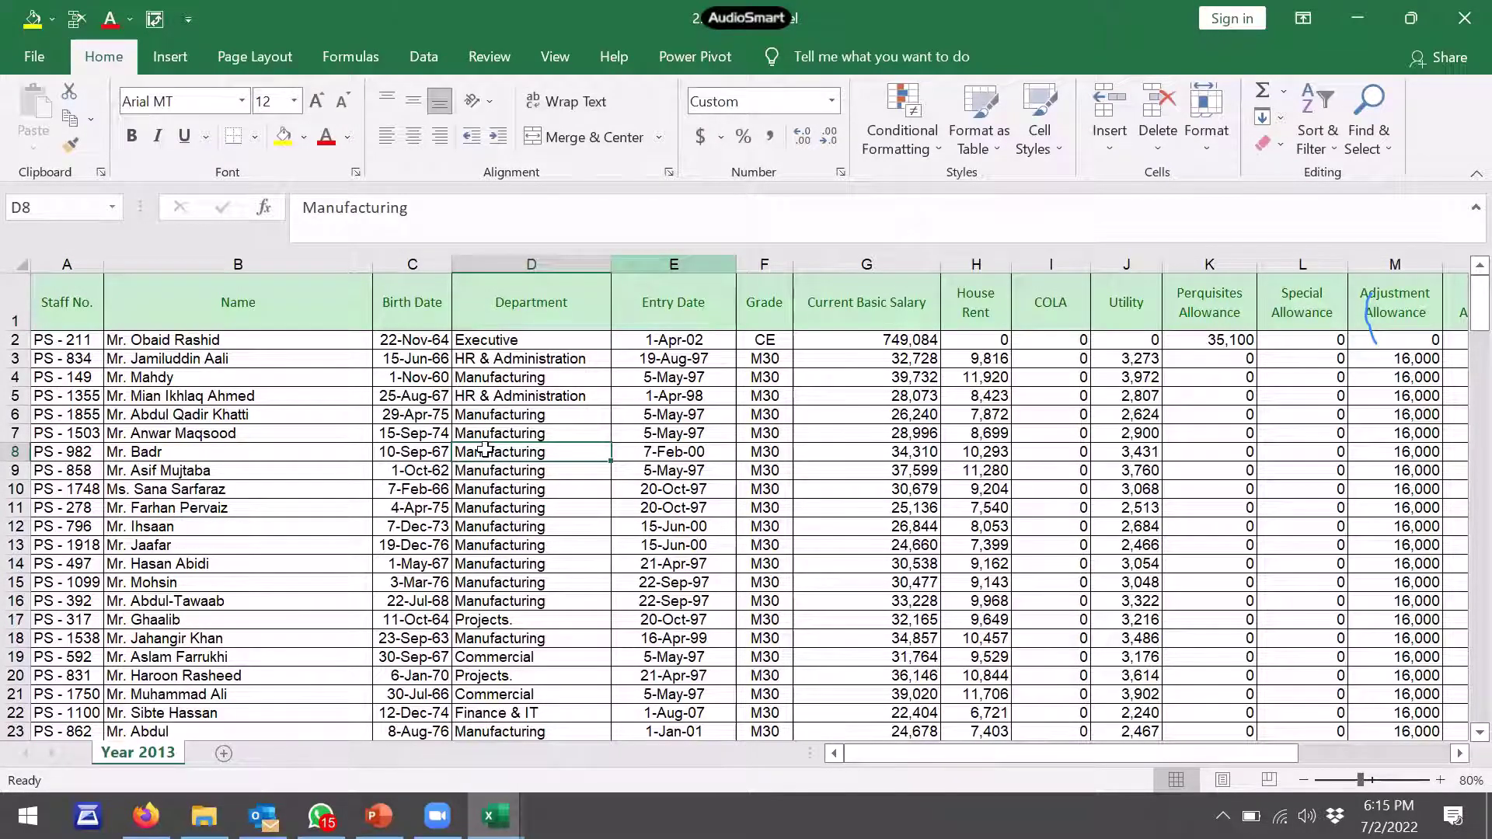
pyautogui.click(488, 381)
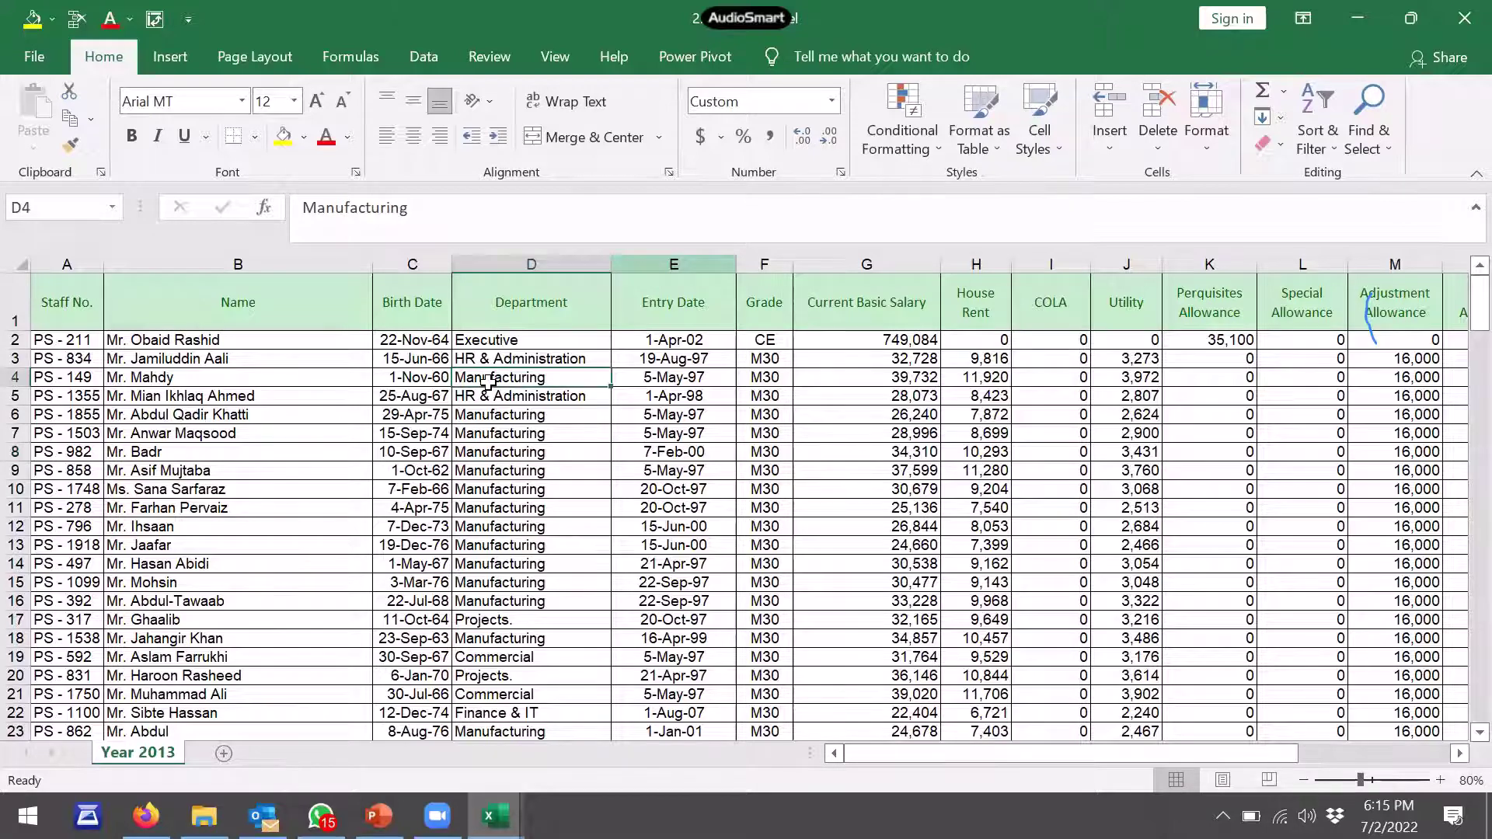
pyautogui.click(299, 492)
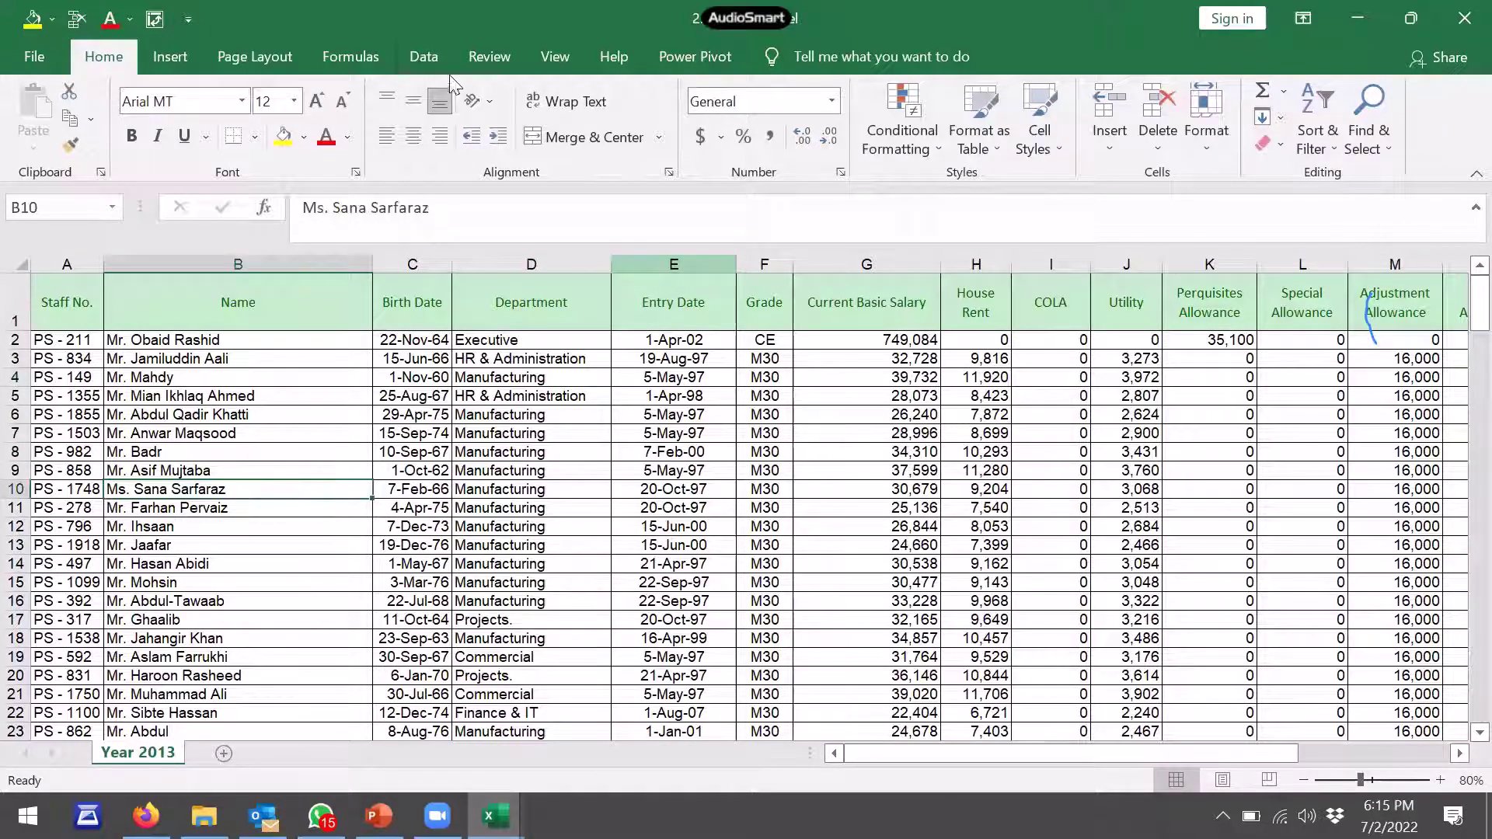
pyautogui.click(423, 56)
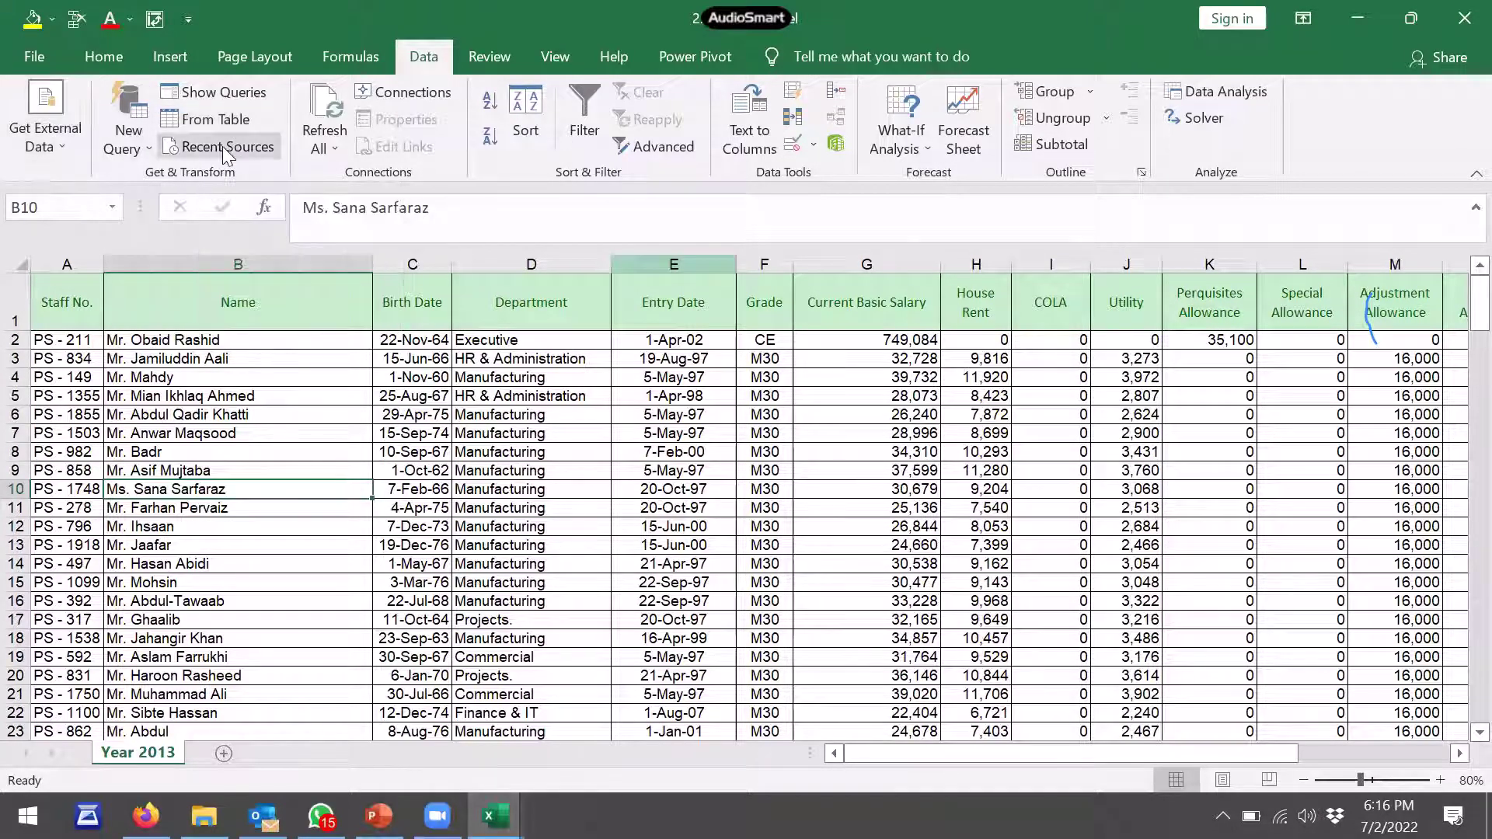
pyautogui.click(222, 123)
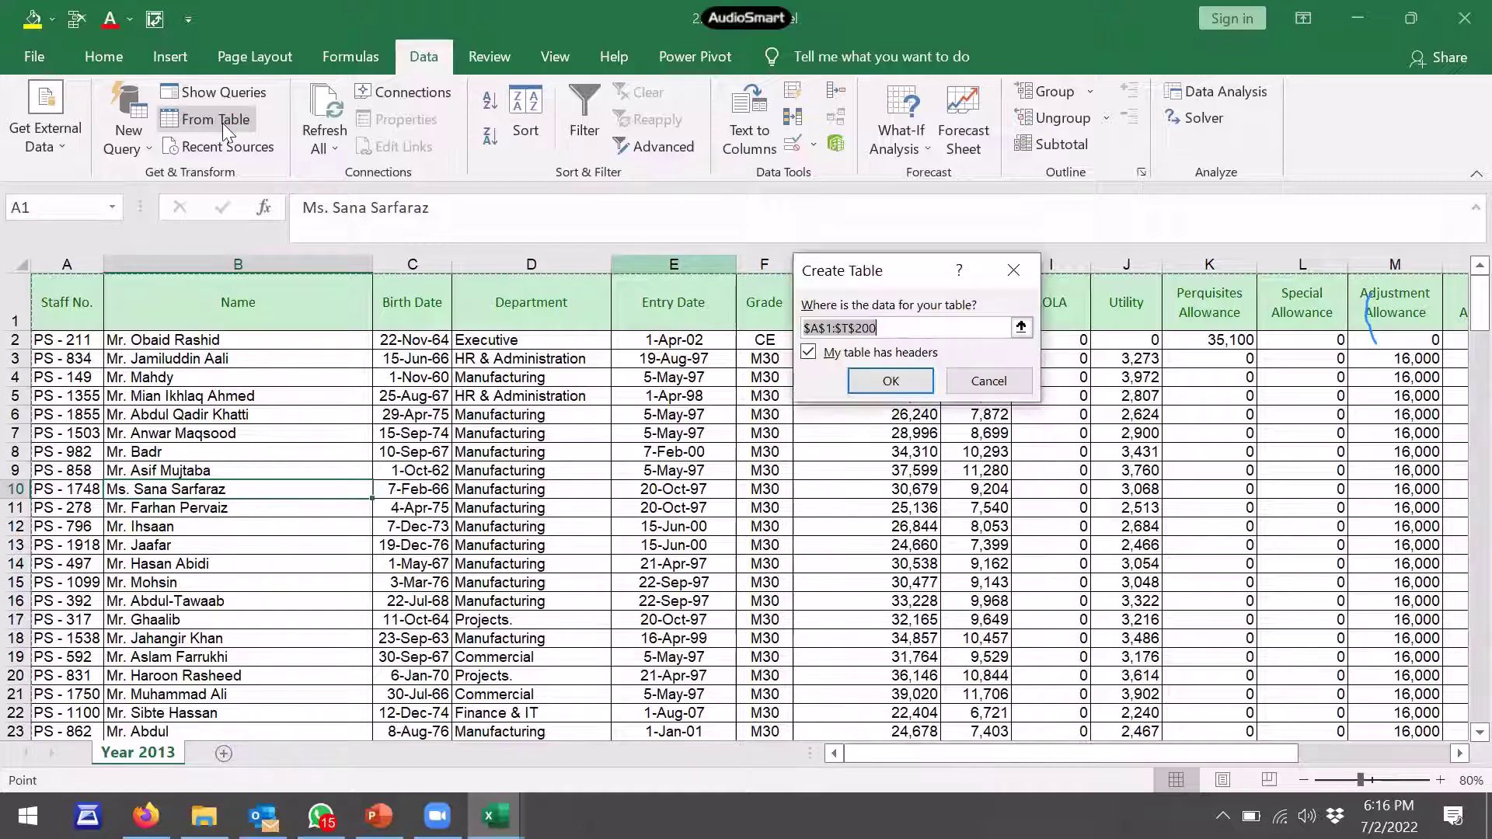
# Confirm the A1:T200 table, discard the Power Query query, and close Payroll without saving
pyautogui.click(908, 382)
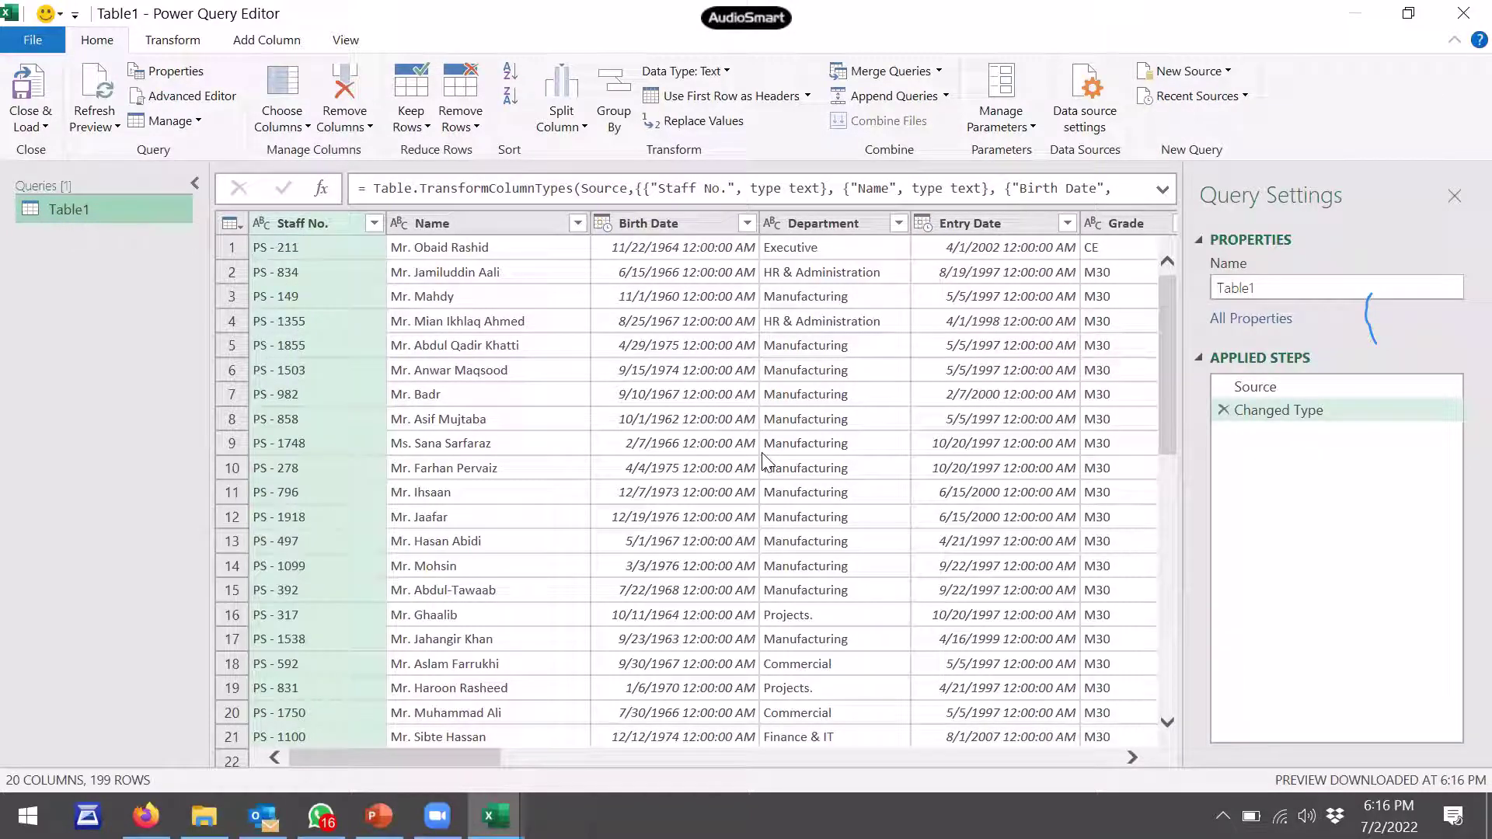
pyautogui.click(1458, 13)
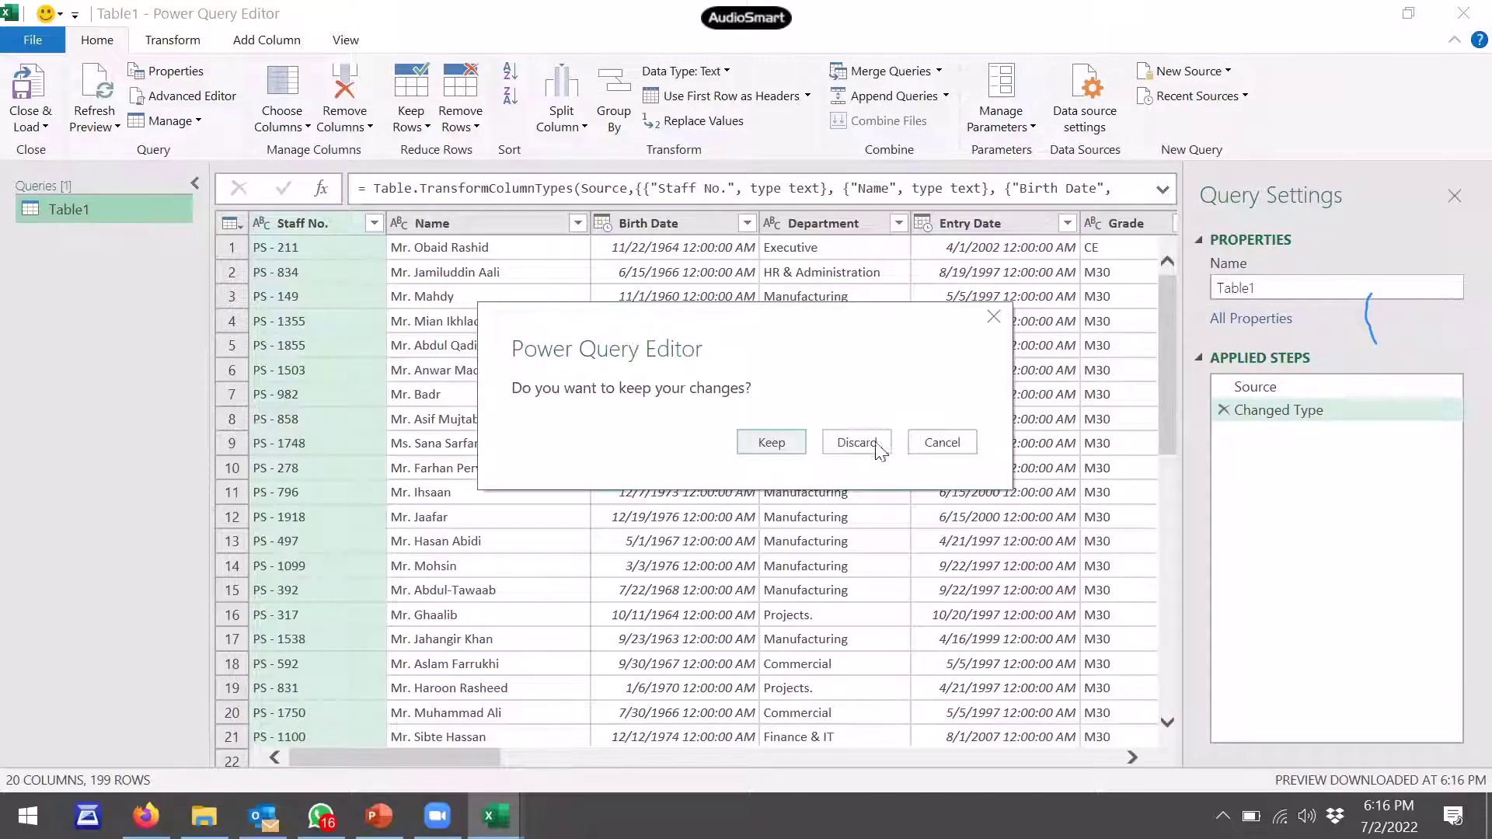
pyautogui.click(857, 443)
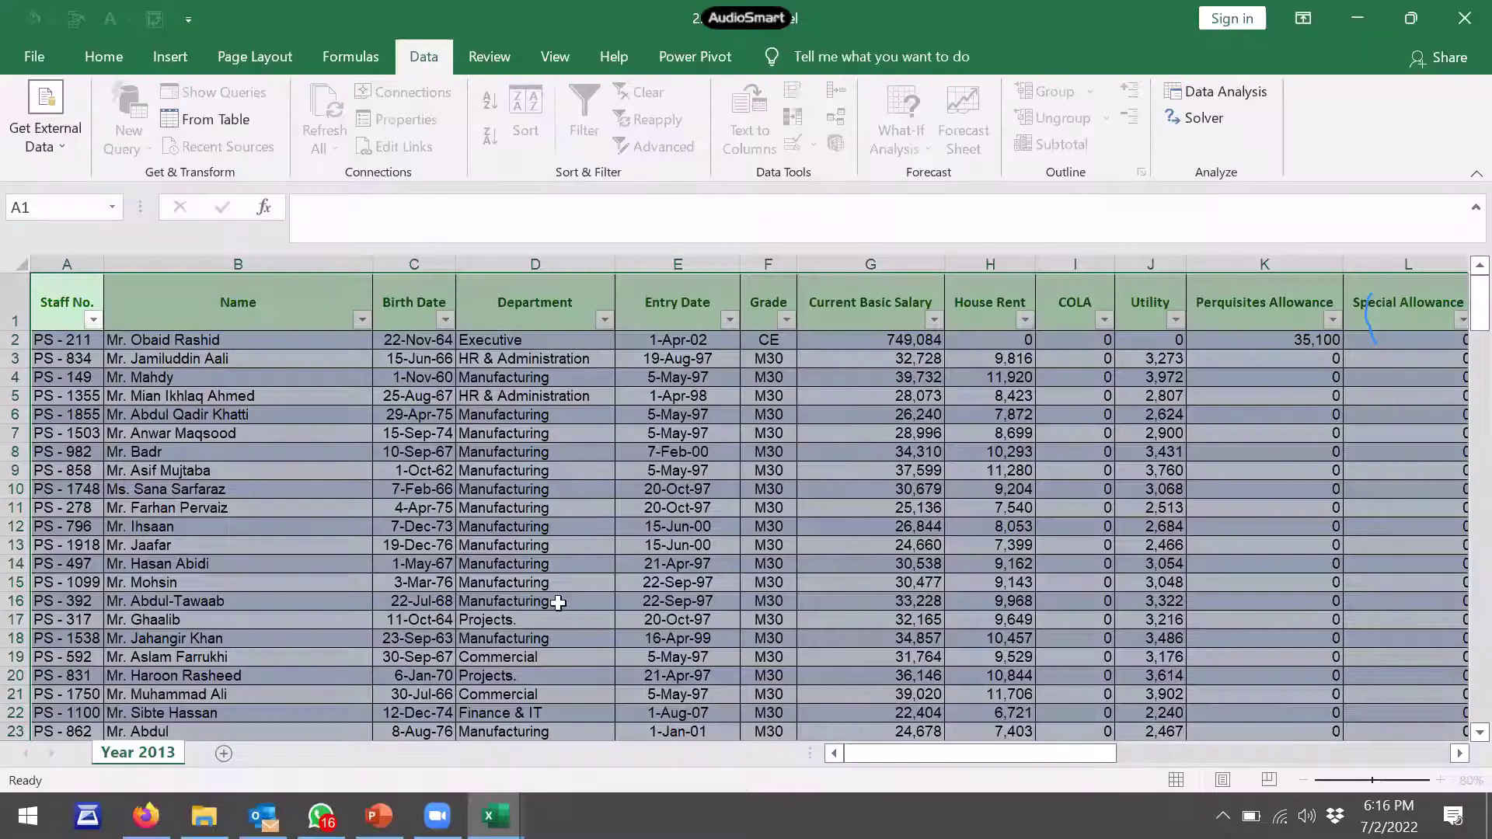
pyautogui.click(1460, 11)
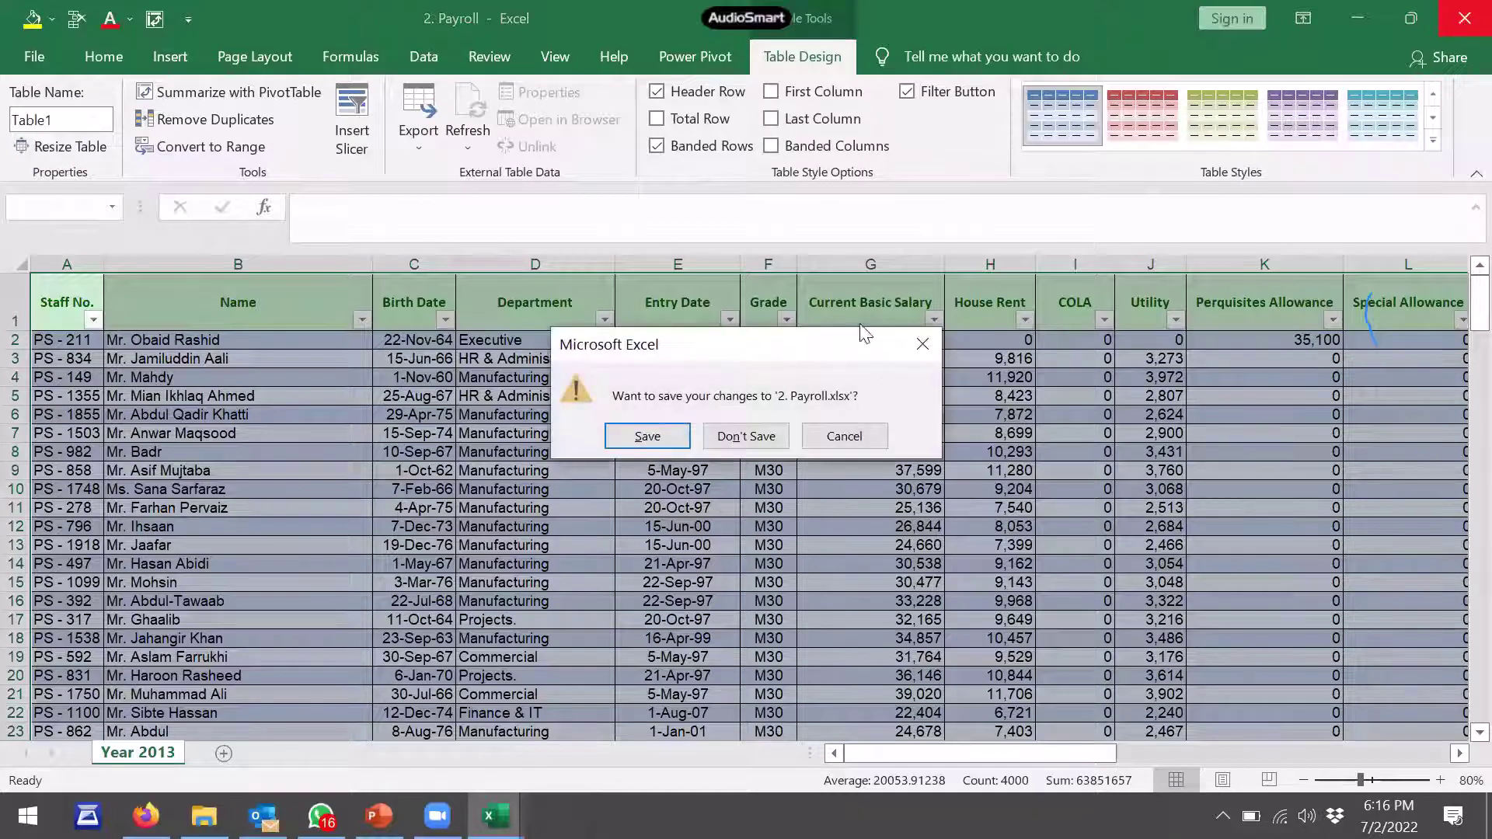
pyautogui.click(710, 440)
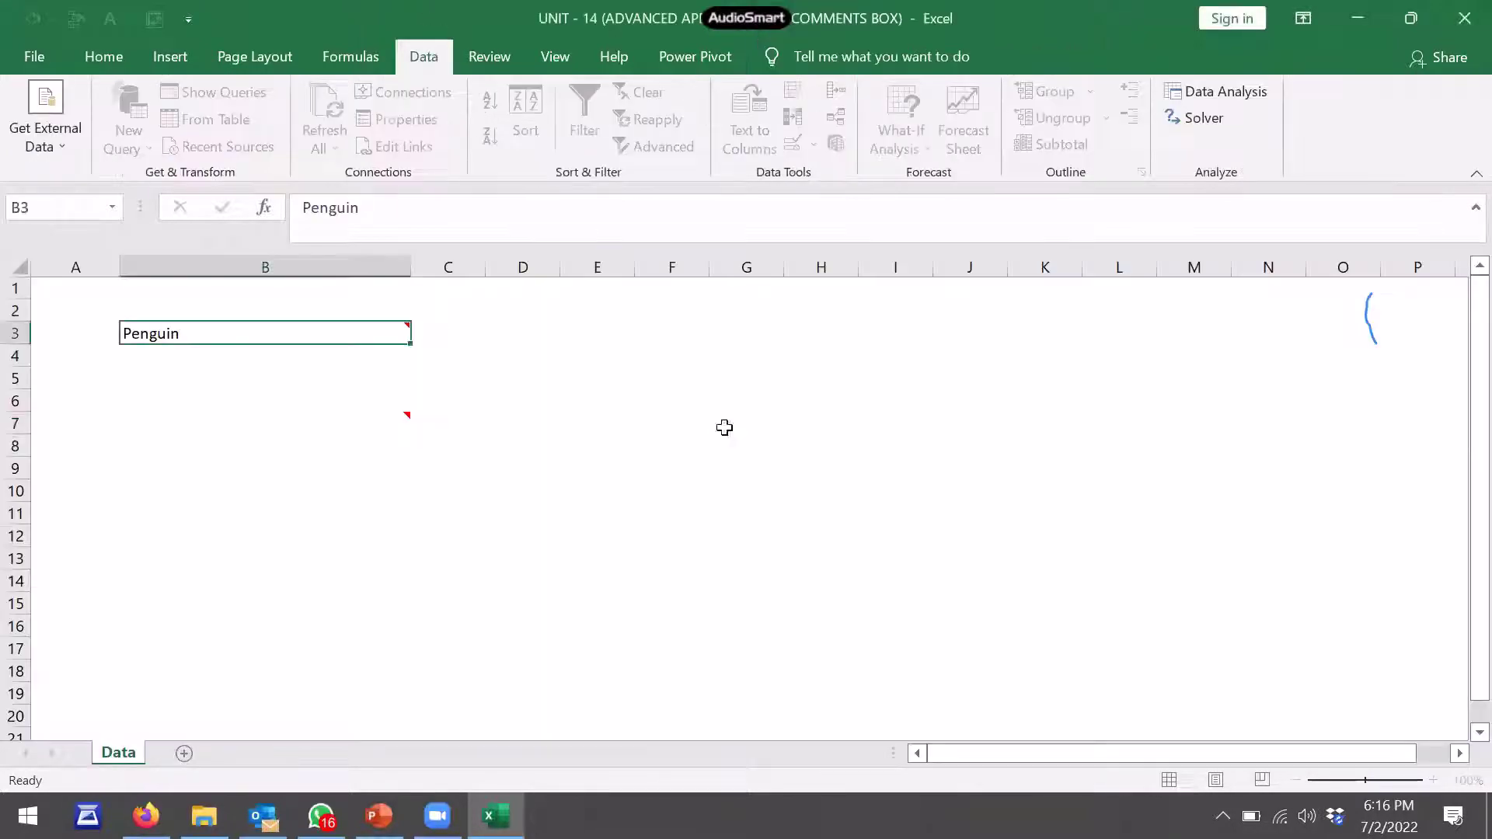
# Go back twice in File Explorer to Module # 10 and open Dashboard With PP
pyautogui.click(204, 816)
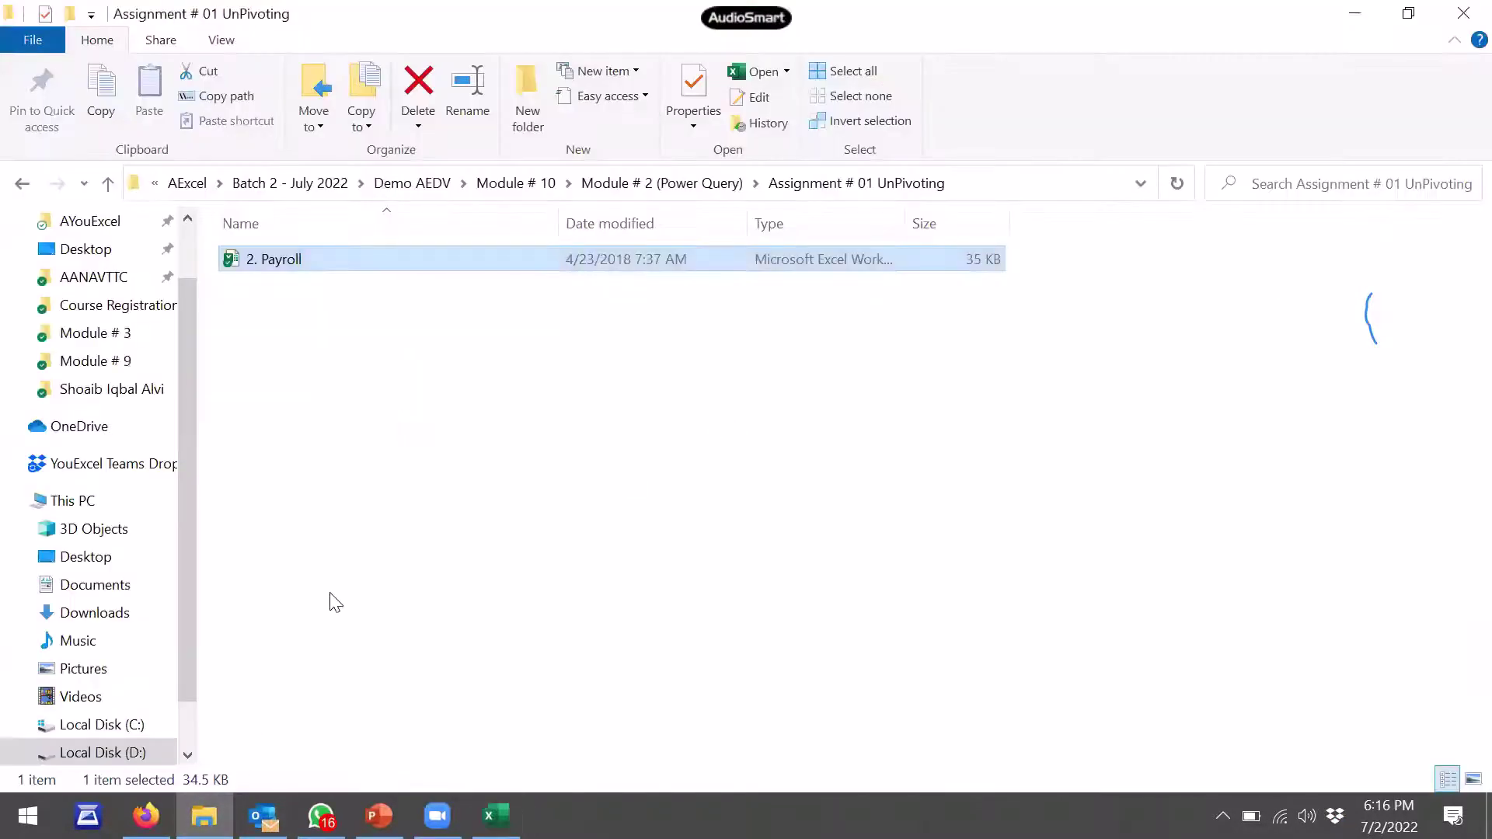
pyautogui.click(19, 187)
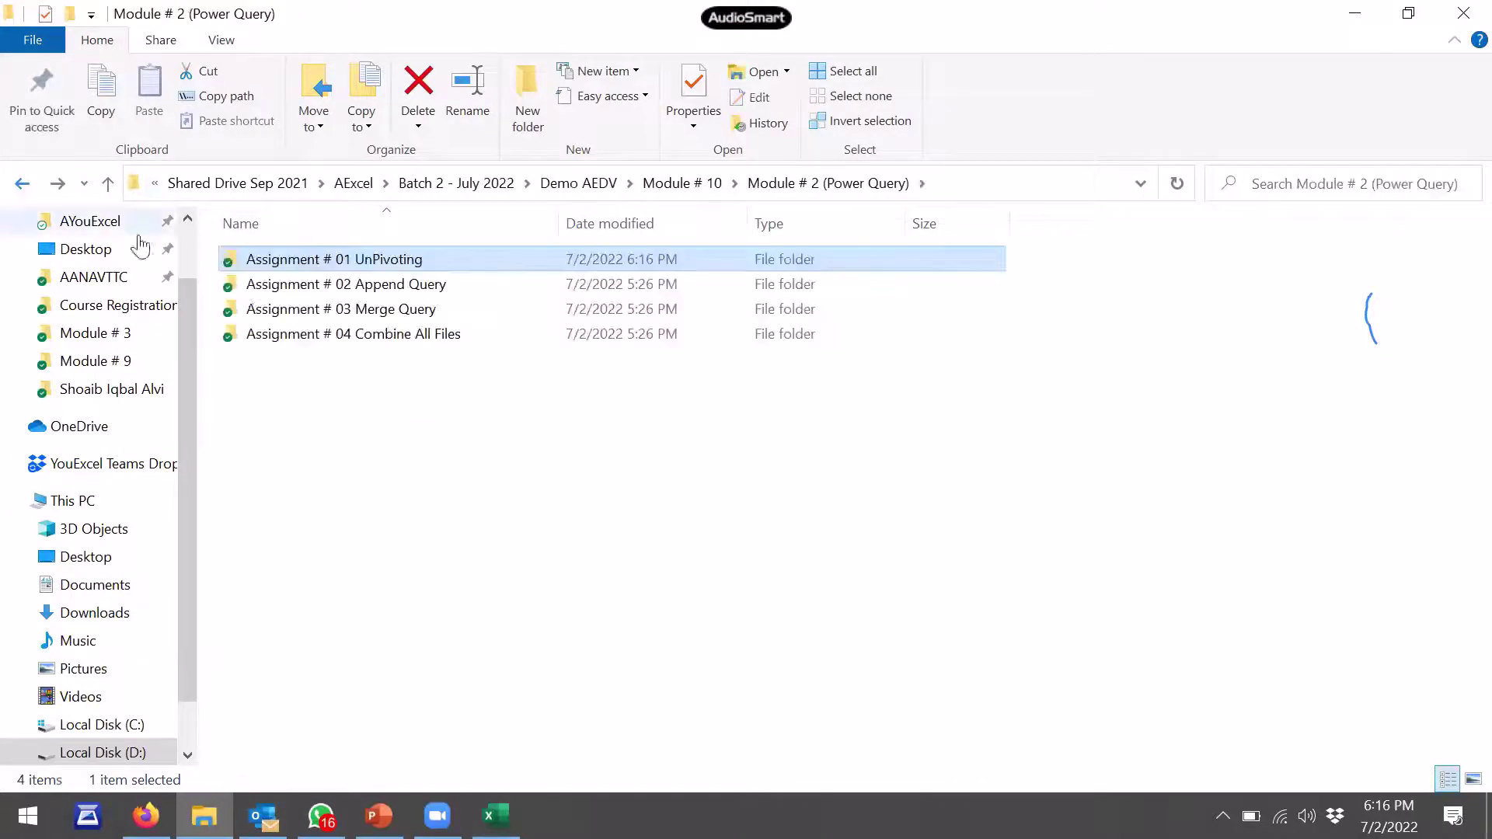
pyautogui.click(22, 186)
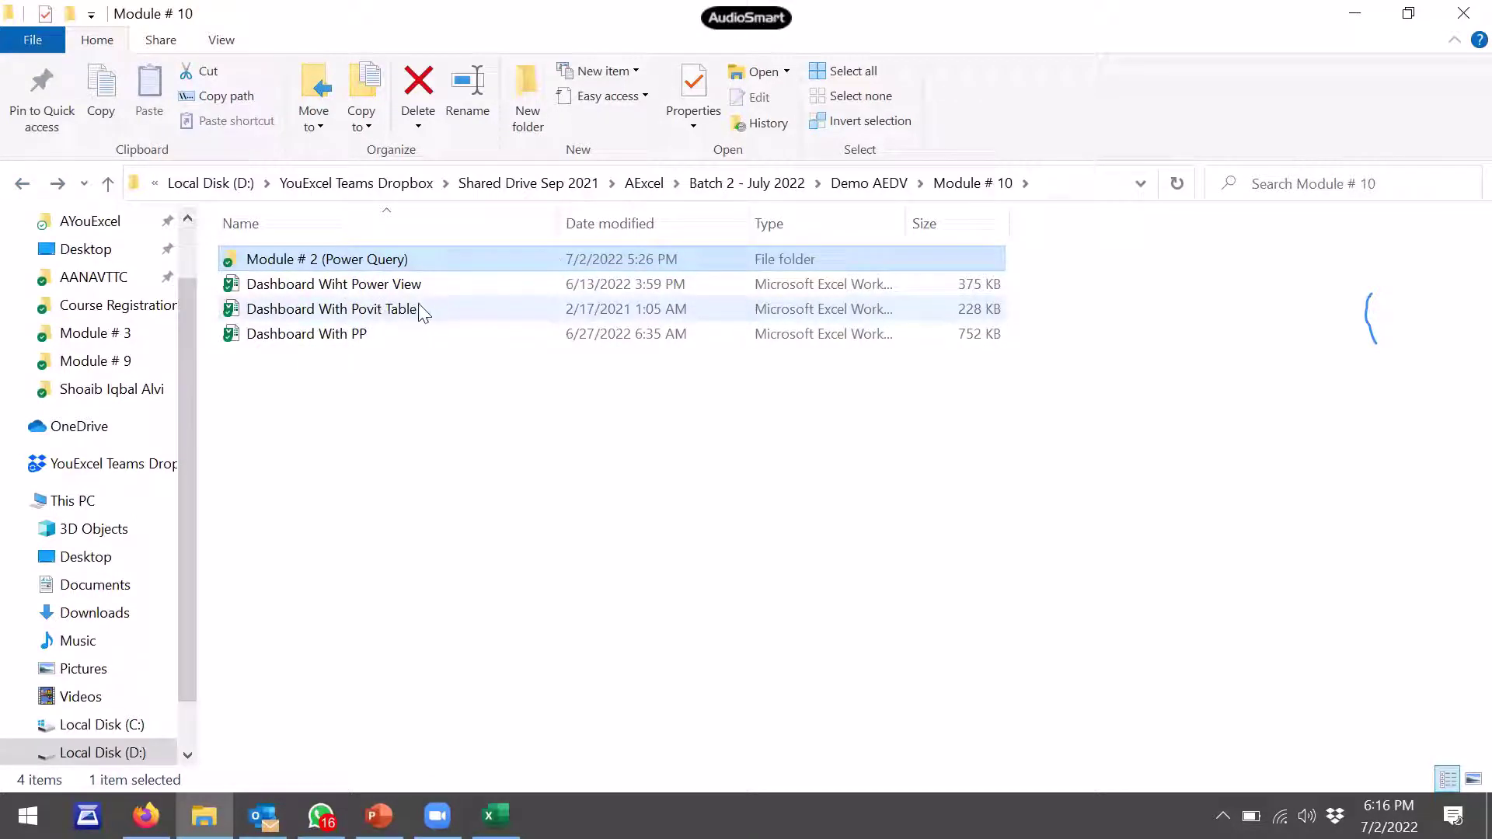
pyautogui.doubleClick(366, 336)
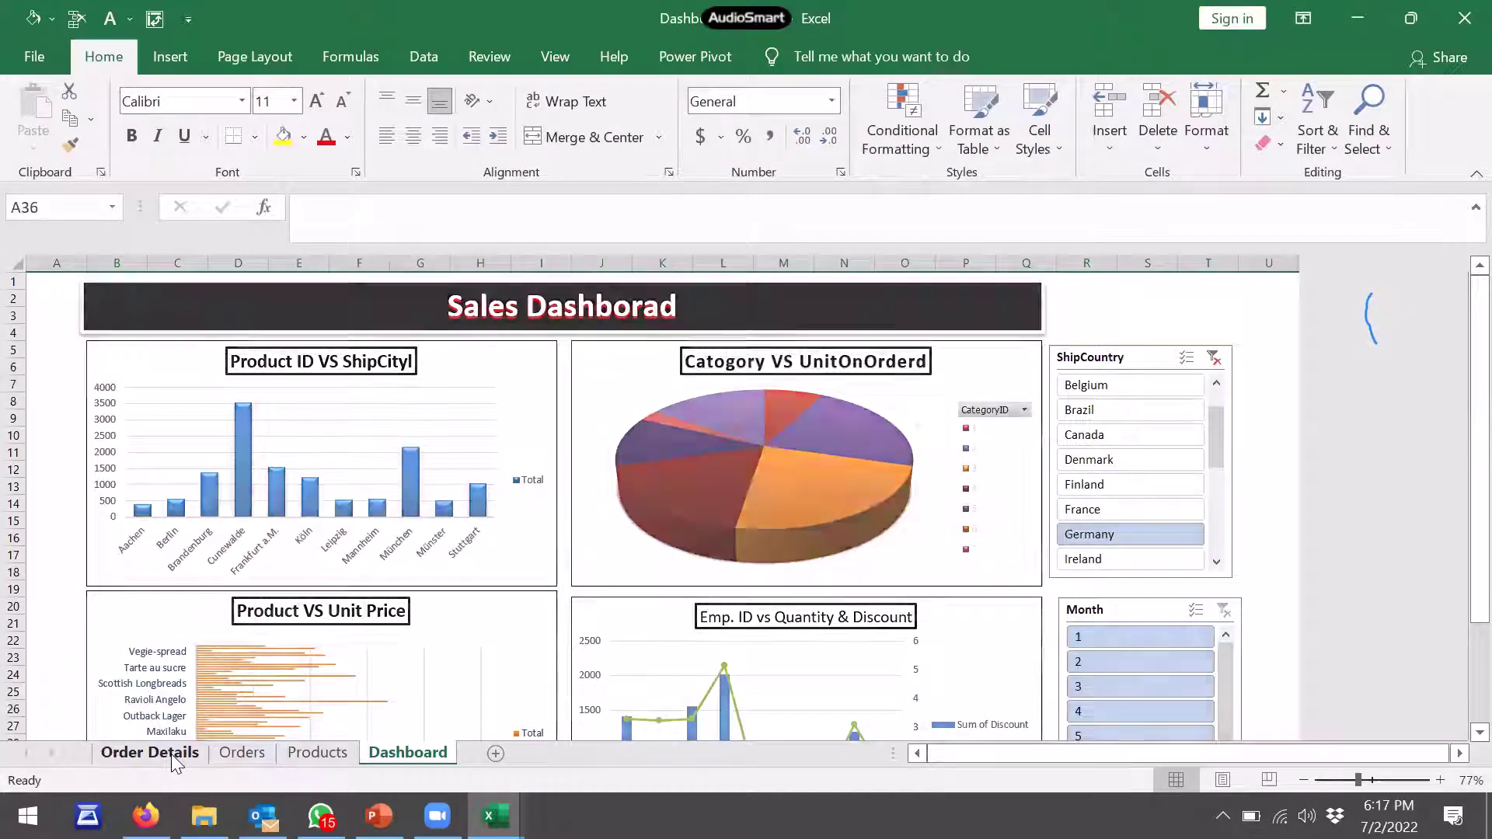
# View the Order Details, Orders and Products sheets (SupplierID in C7), then scroll the Sales Dashboard
pyautogui.click(171, 754)
pyautogui.click(242, 752)
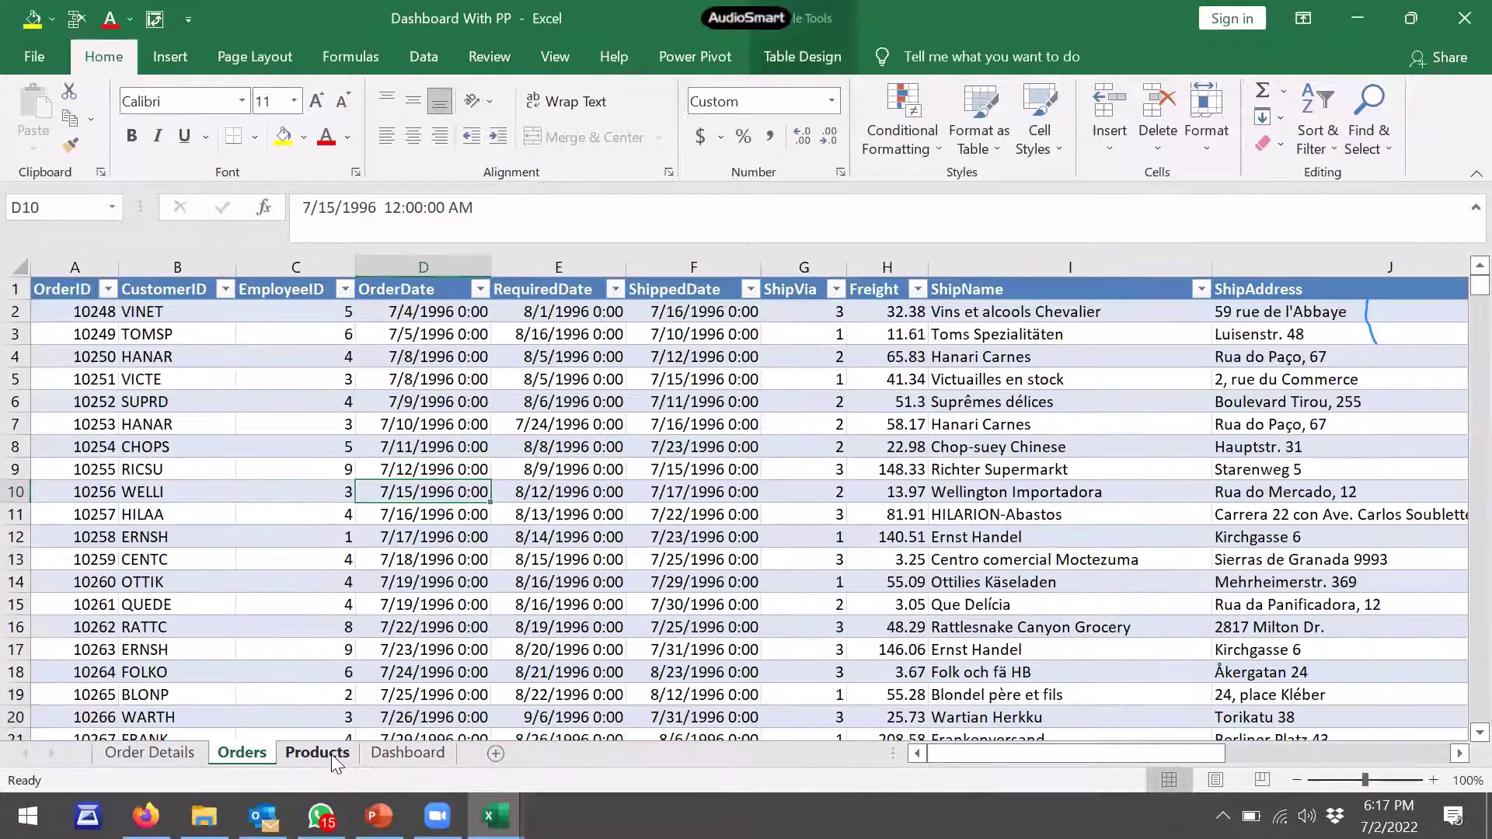
pyautogui.click(331, 754)
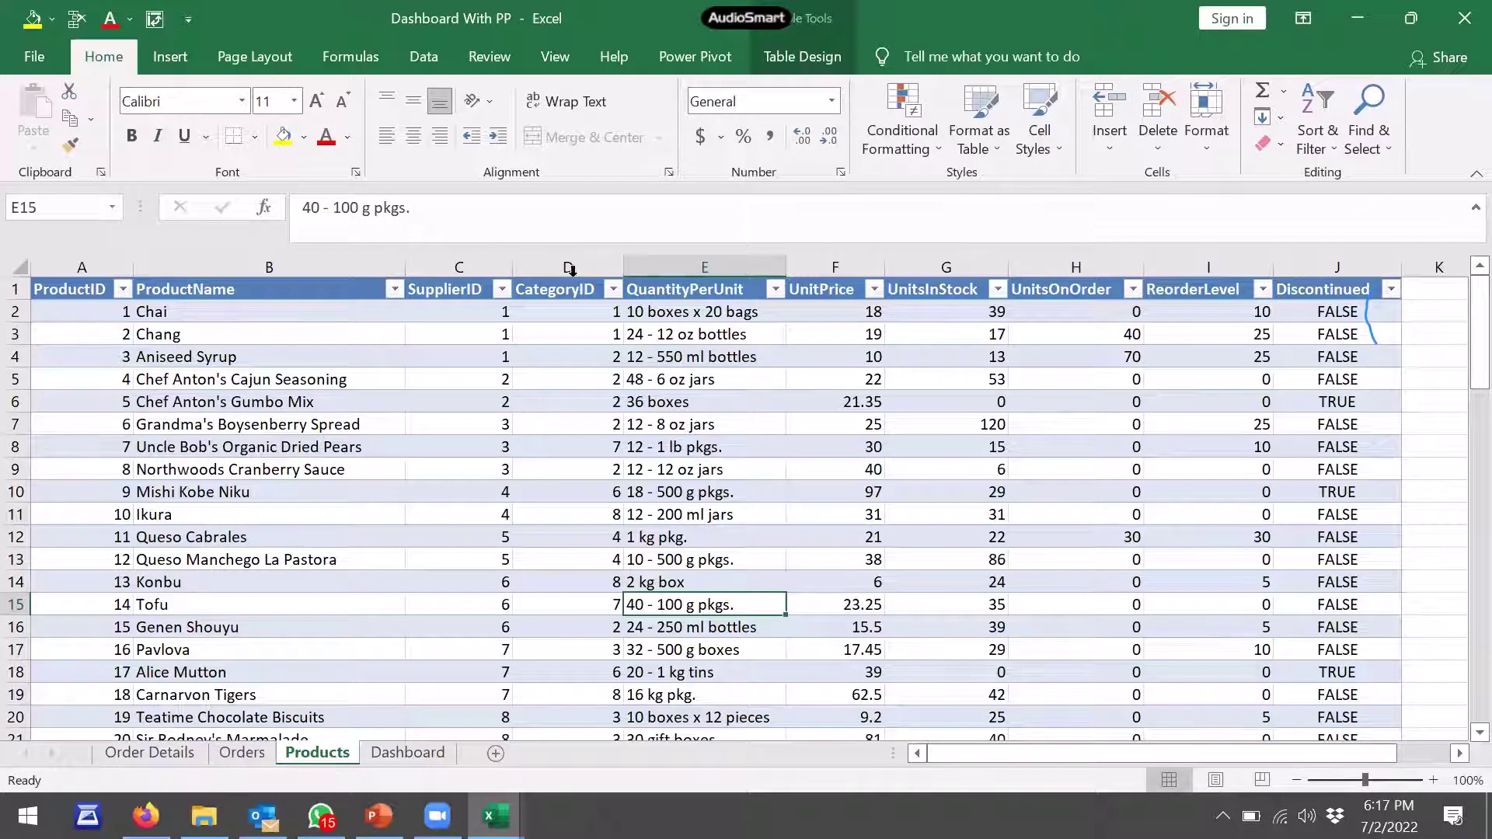
pyautogui.click(509, 424)
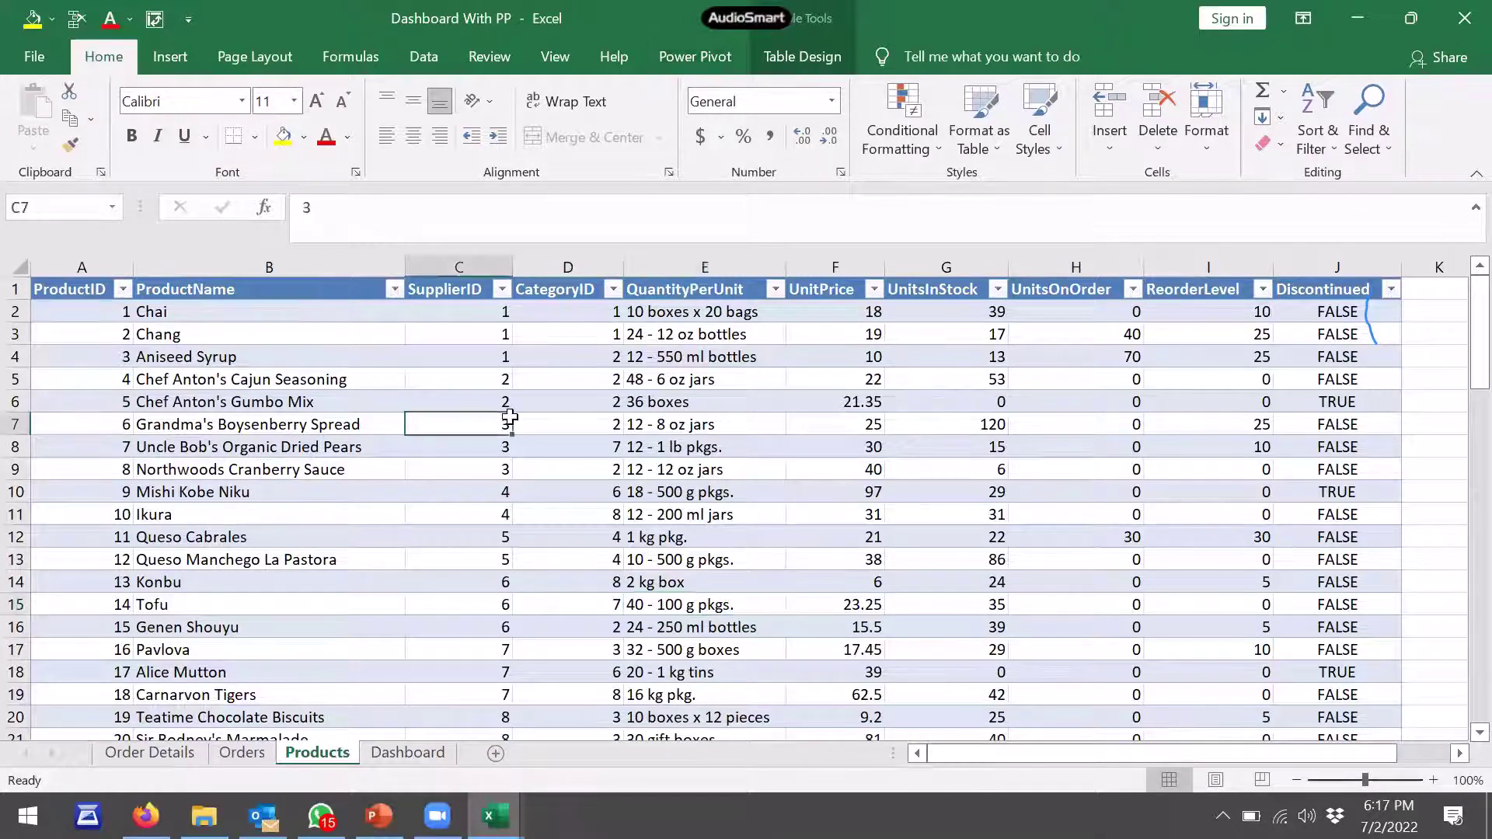
pyautogui.click(416, 754)
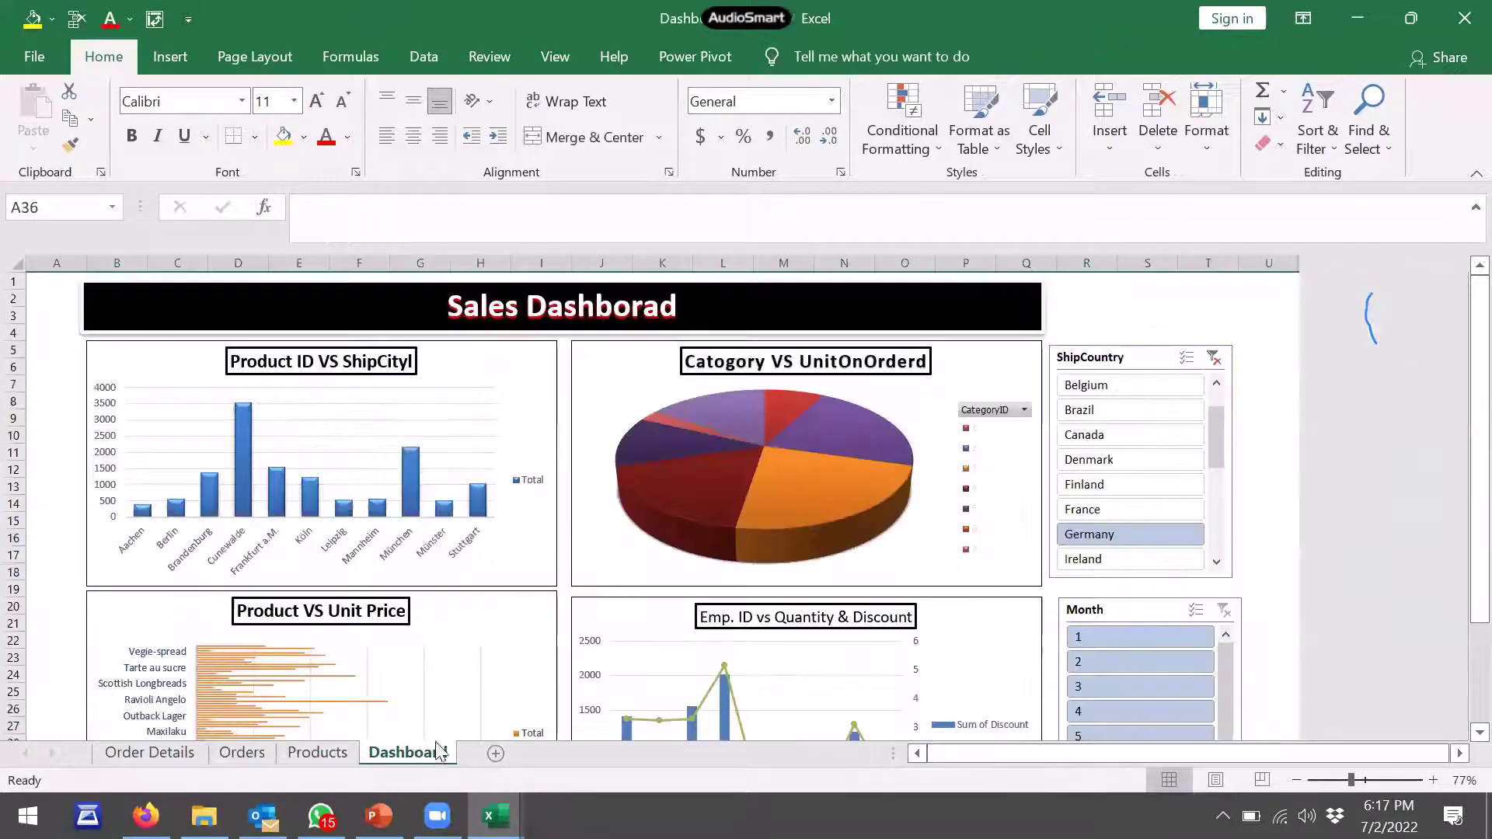
pyautogui.scroll(-2, 1460, 370)
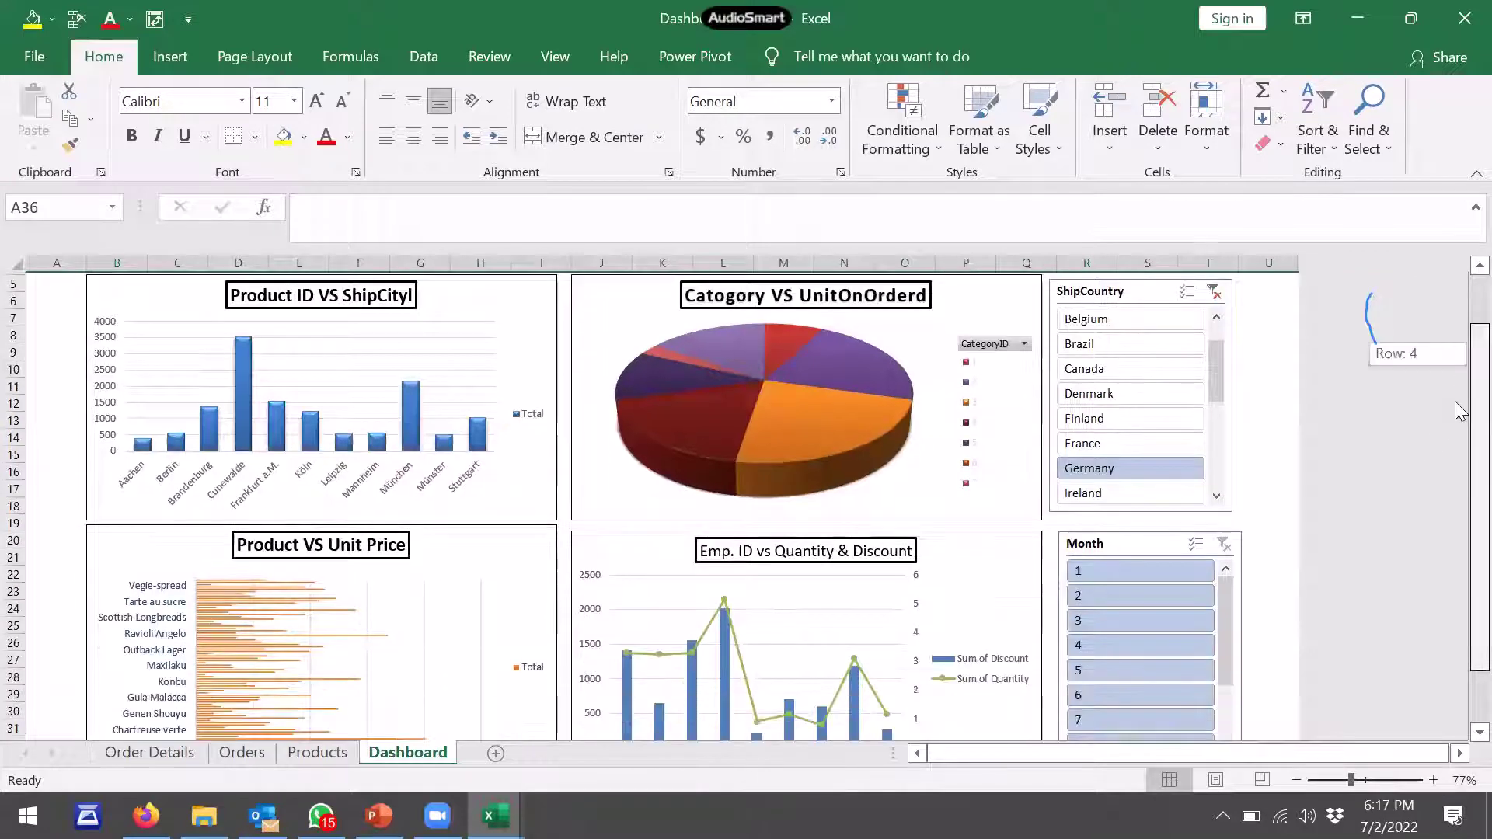
pyautogui.scroll(1, 1459, 373)
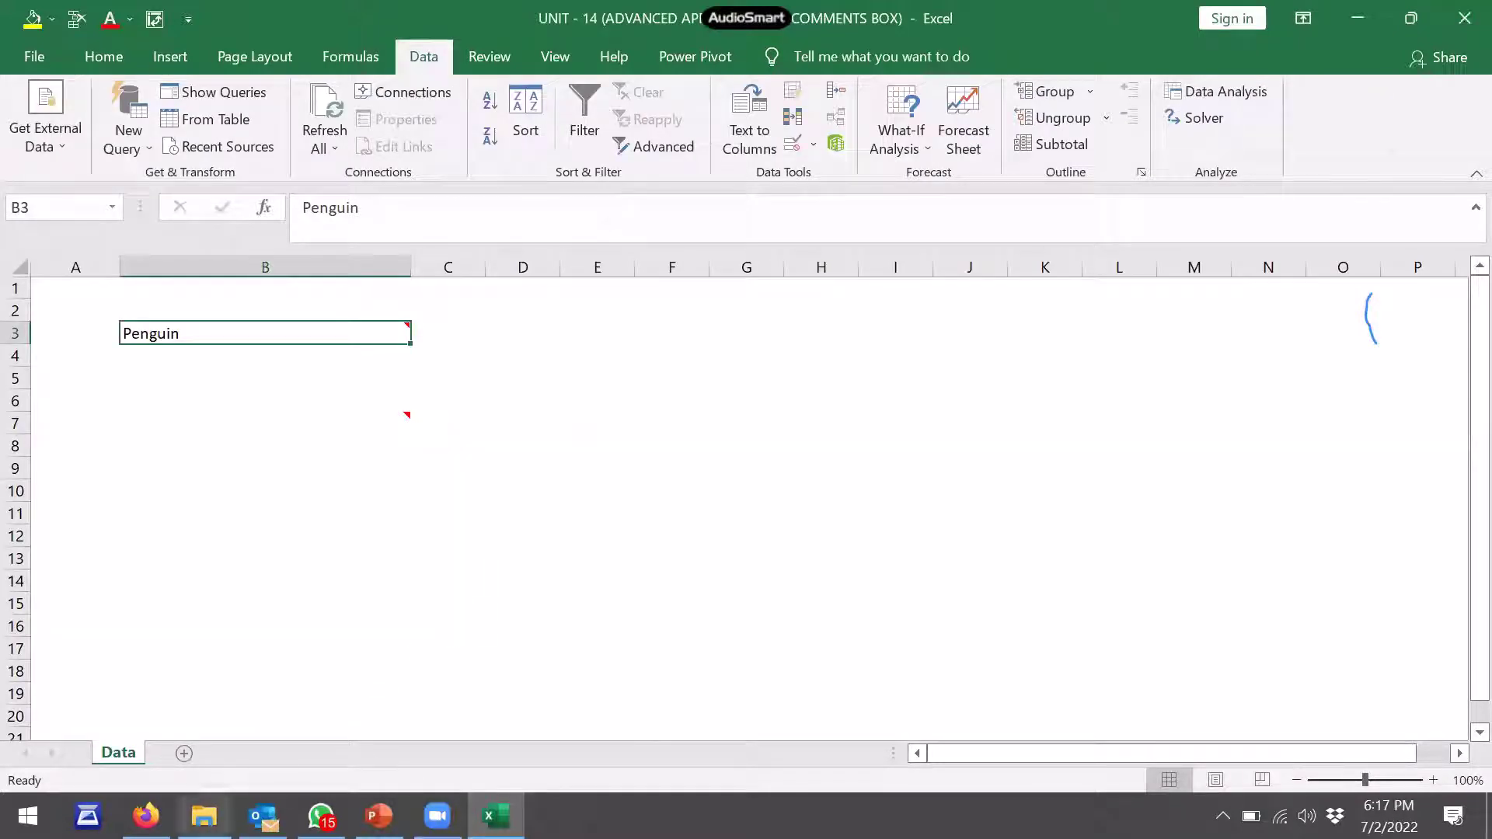
# Open the Dashboard Wiht Power View workbook from the Module # 10 folder window
pyautogui.click(203, 816)
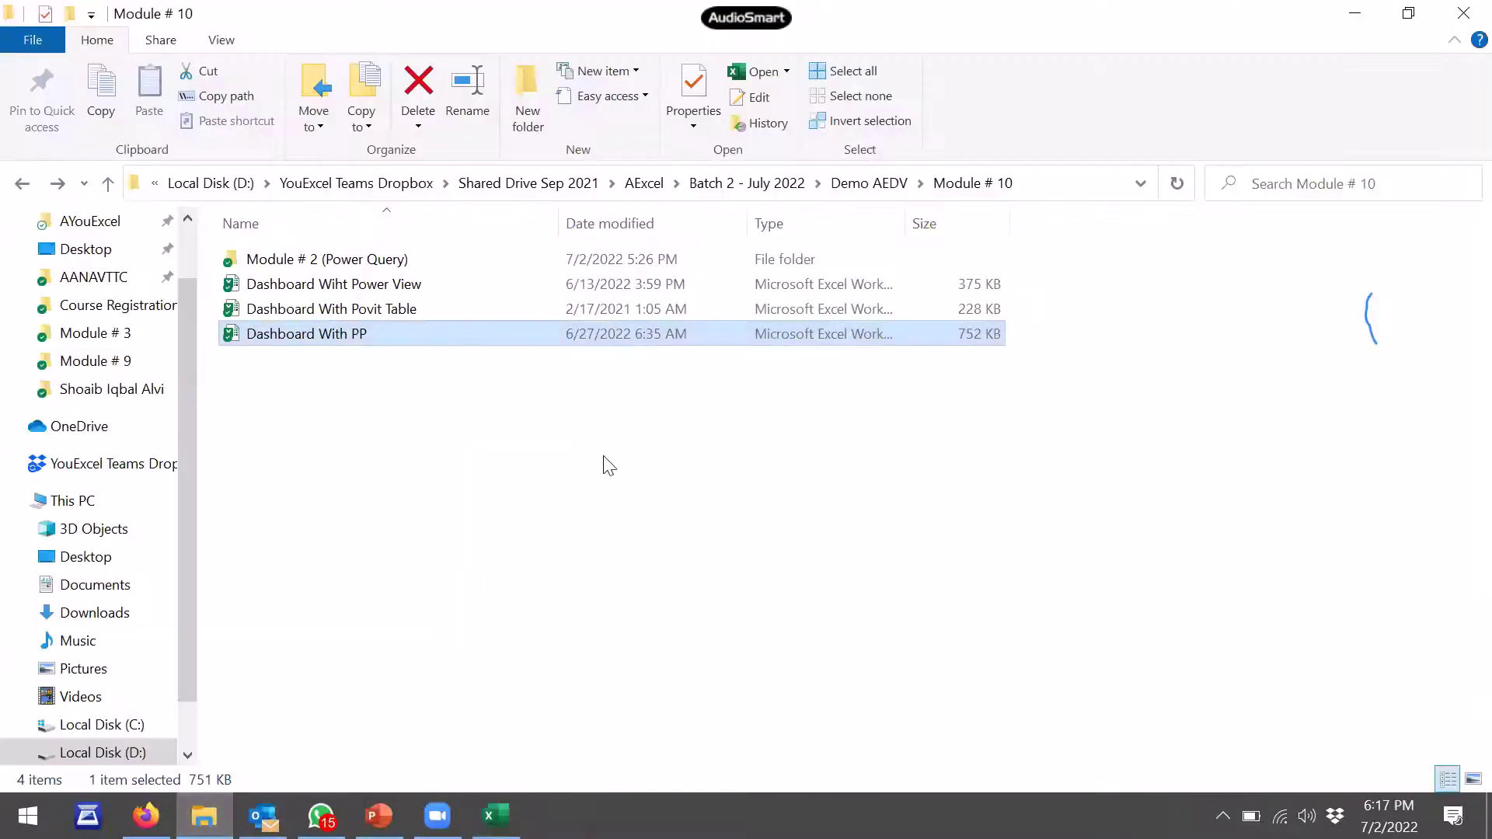
pyautogui.click(557, 284)
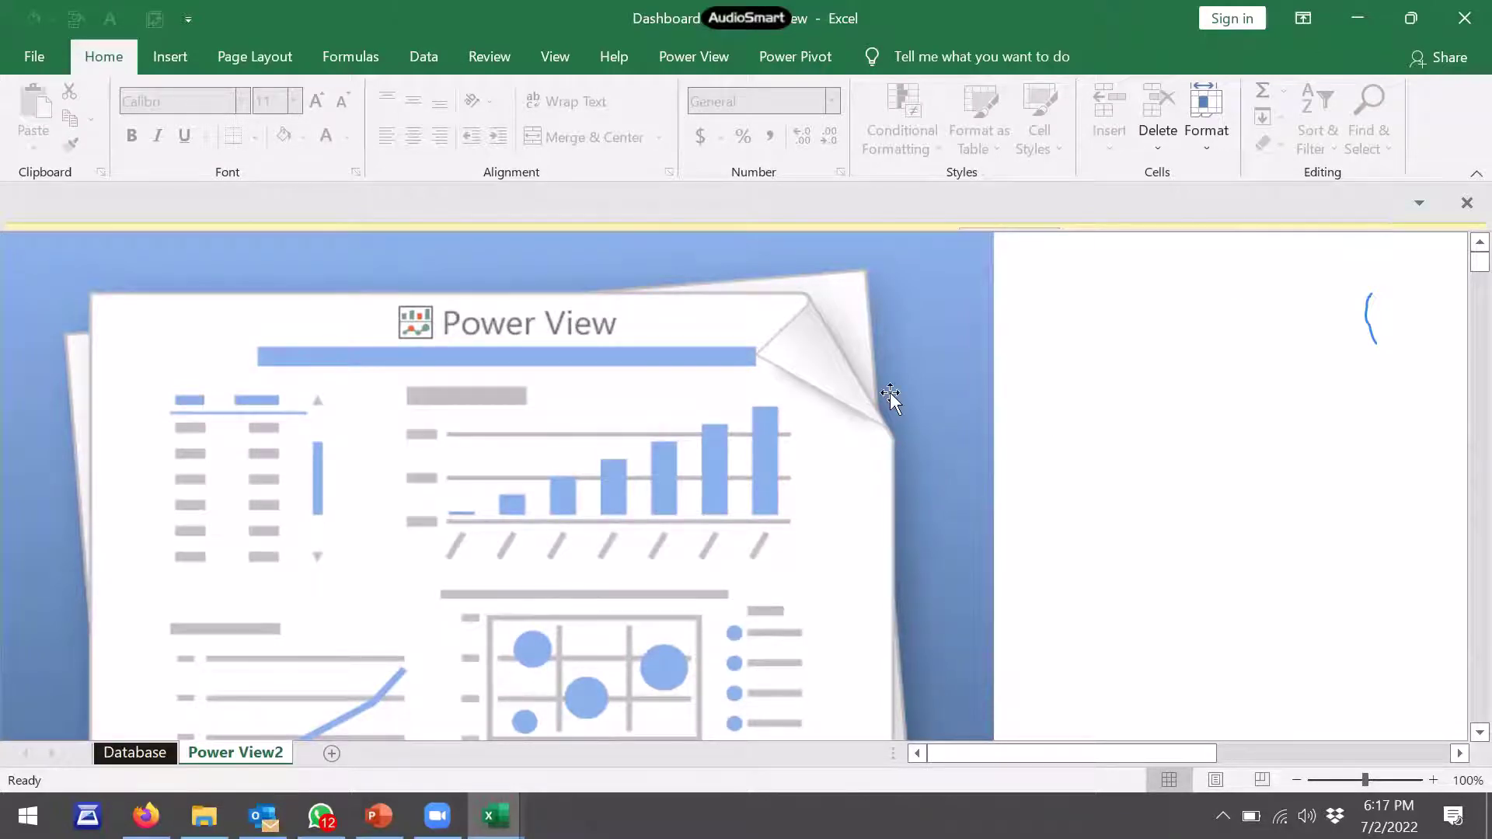
# Close the Power View workbook and bring up the 22-slide Introductory Presentation in PowerPoint
pyautogui.click(1464, 18)
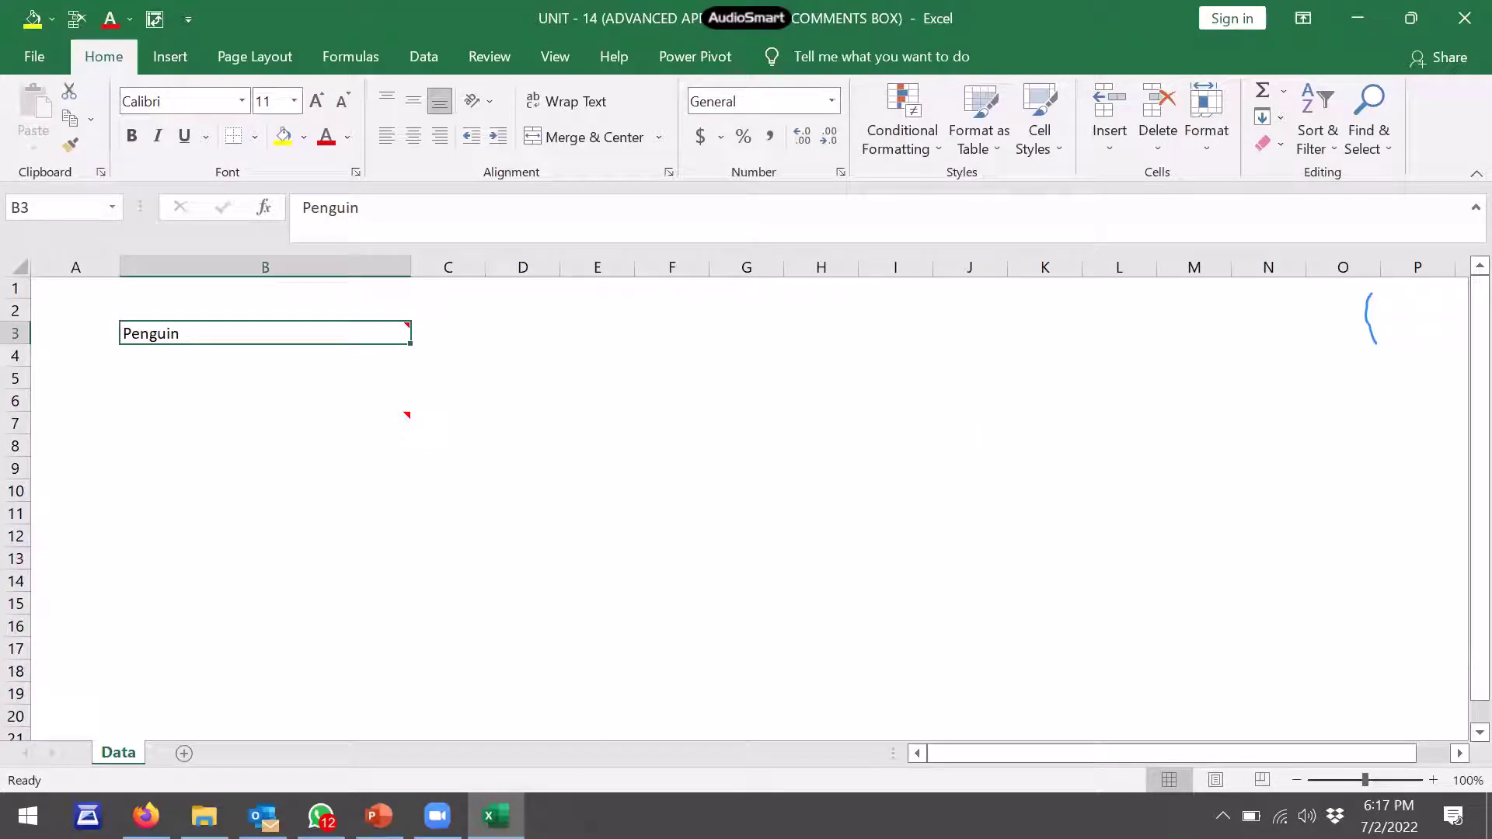
pyautogui.click(204, 816)
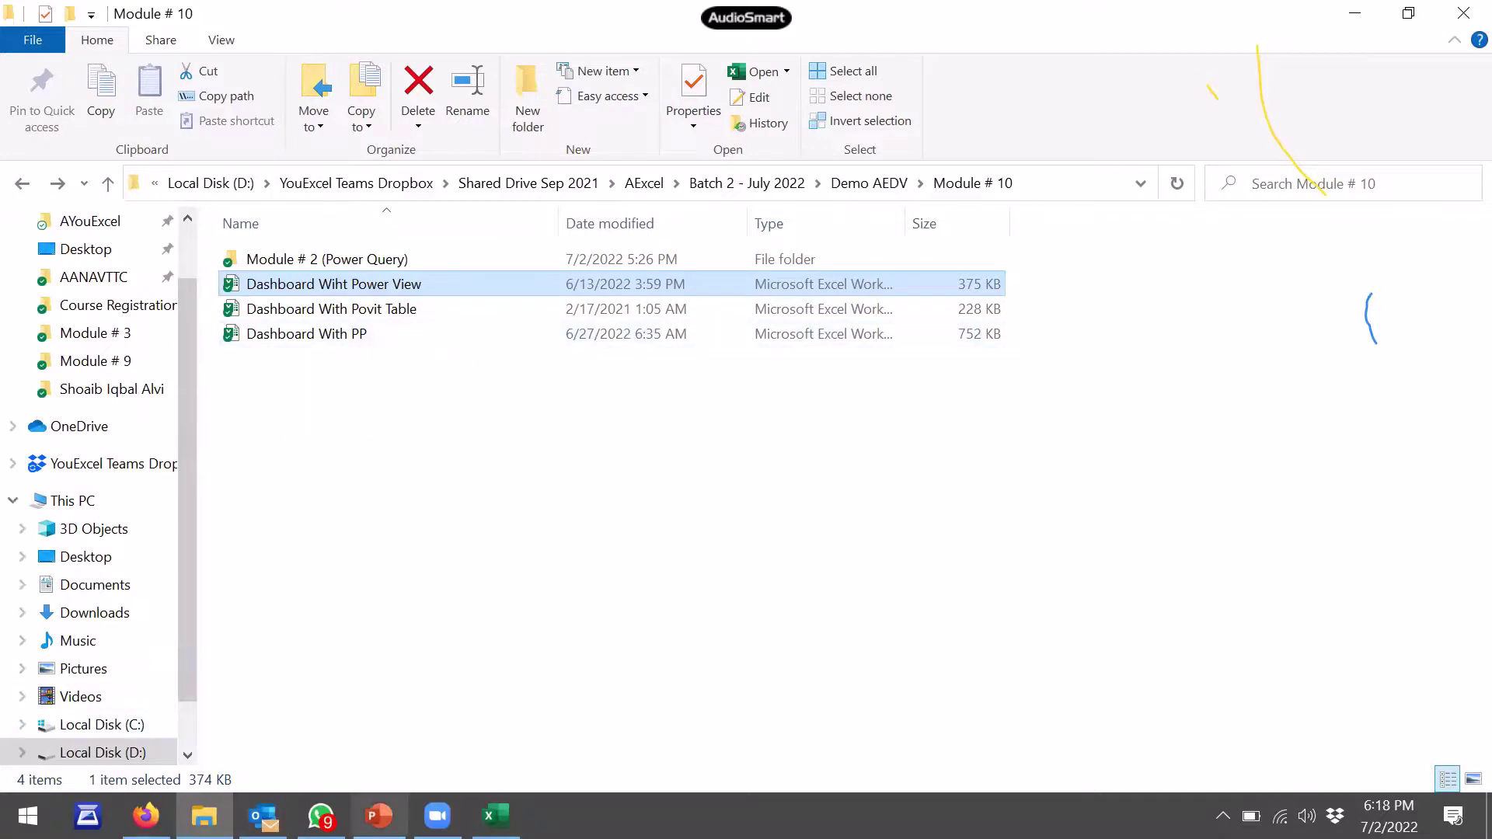
pyautogui.click(379, 816)
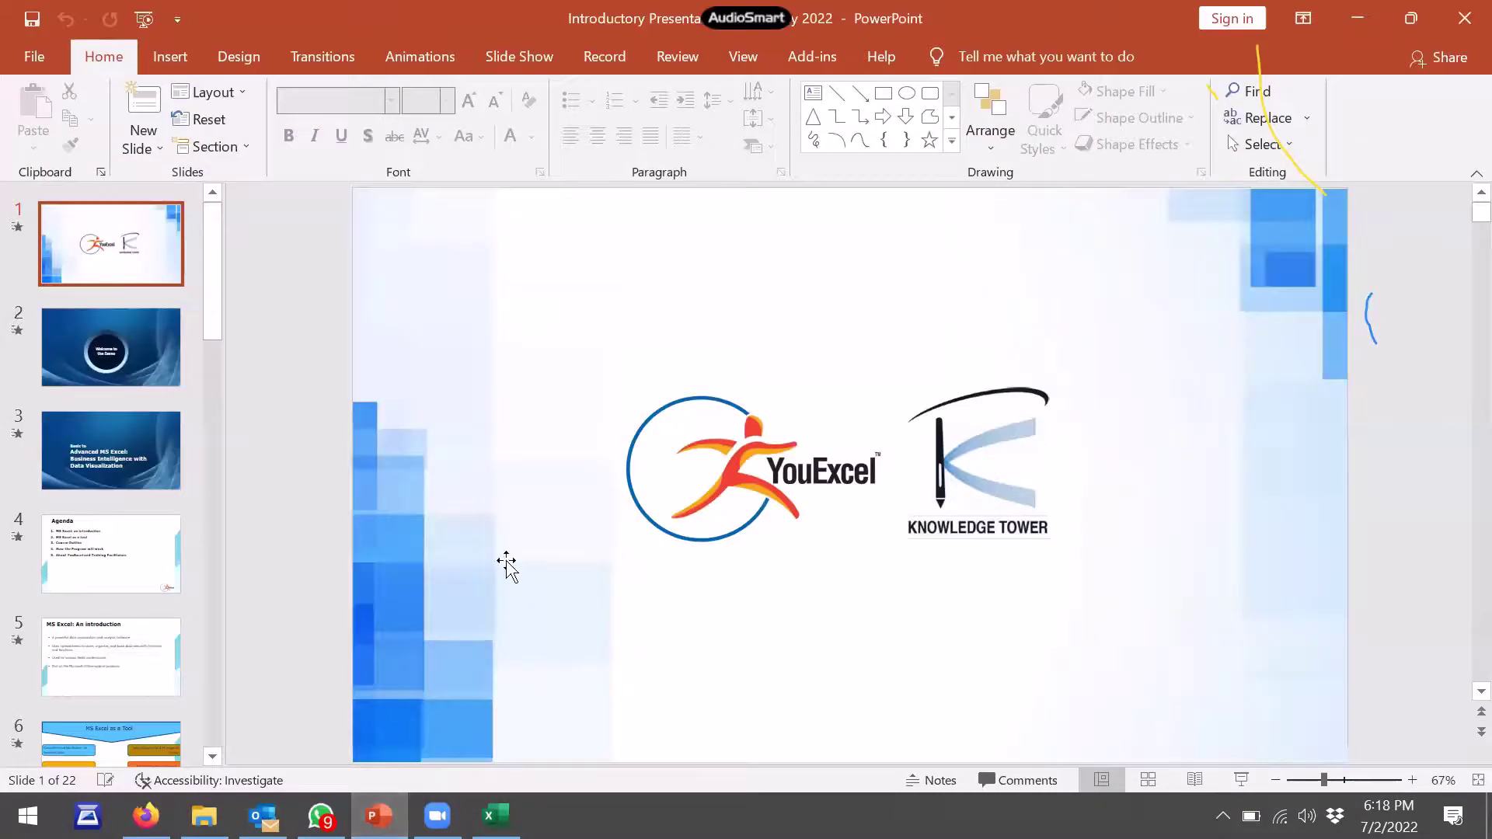
pyautogui.scroll(-4, 72, 662)
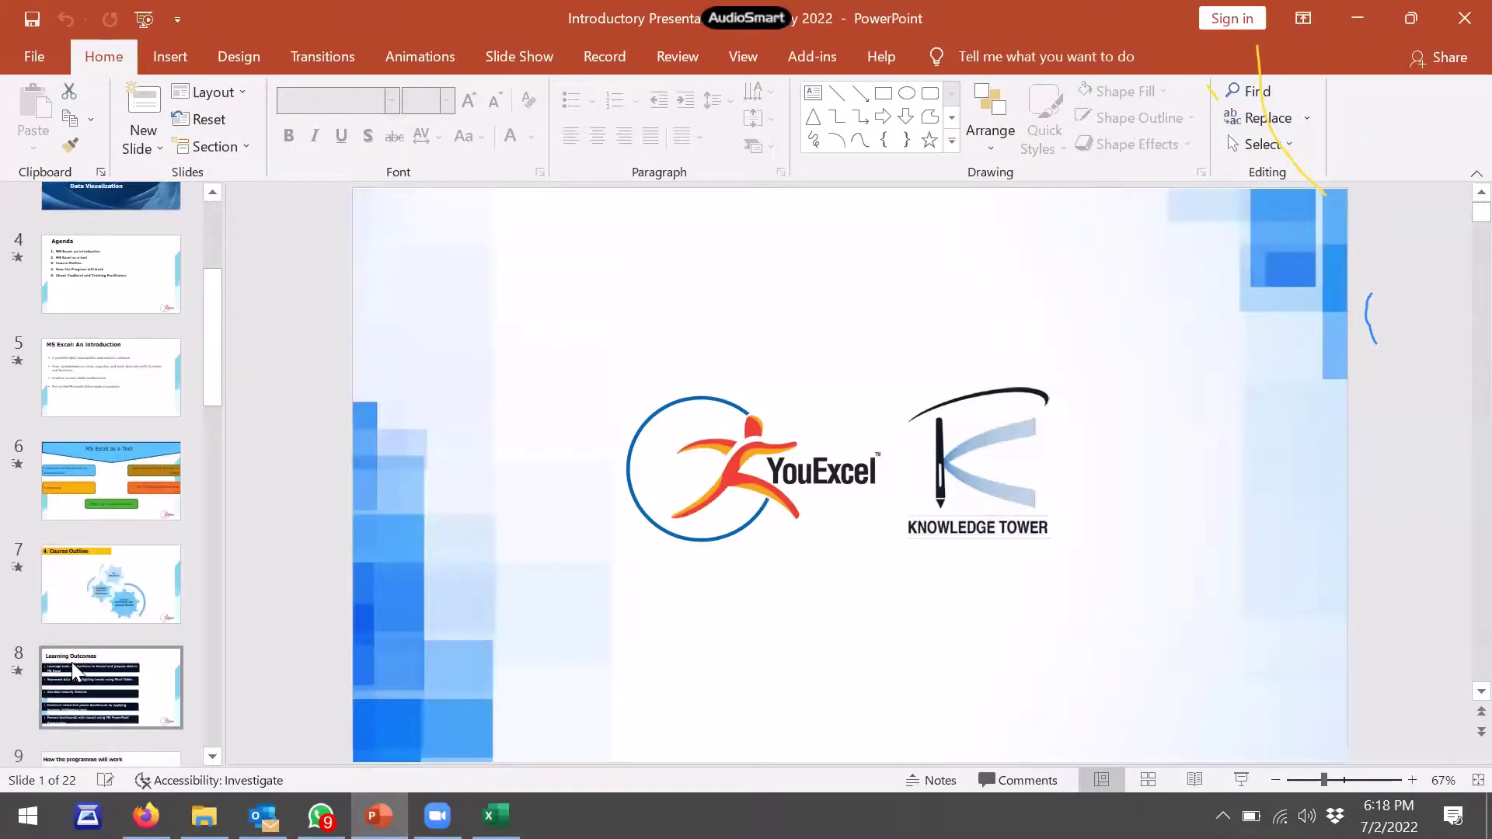